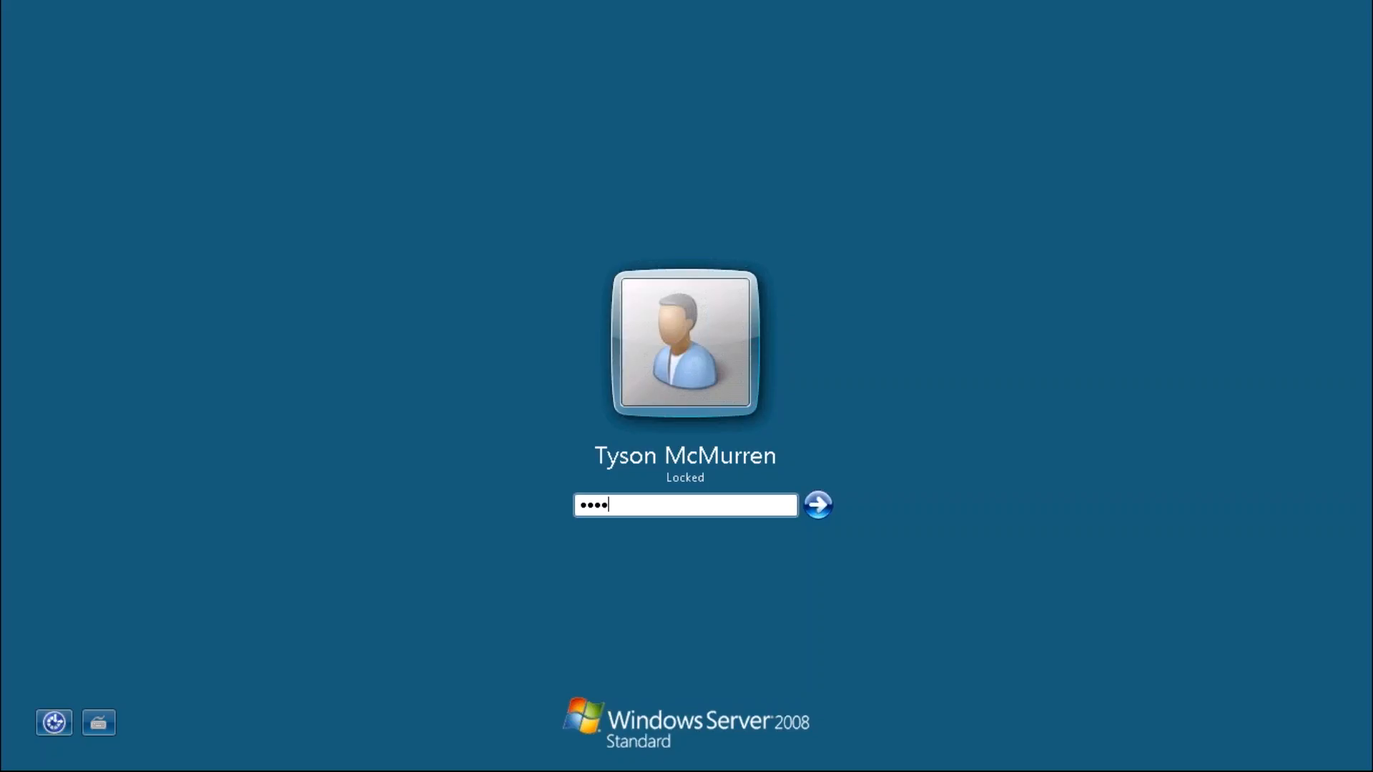
Step: Unlock the session with the account password and open the production bill of materials for product P1001
key("Return")
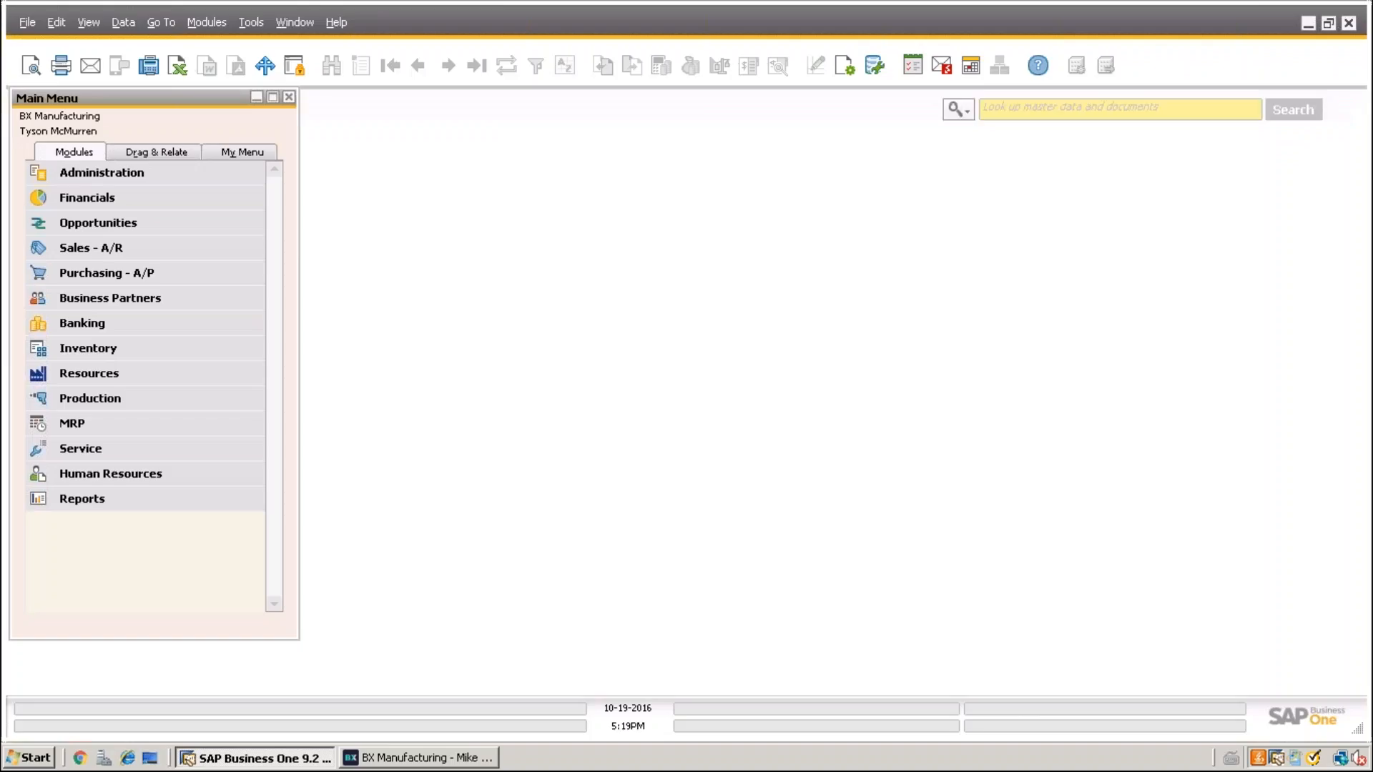
left_click(90, 399)
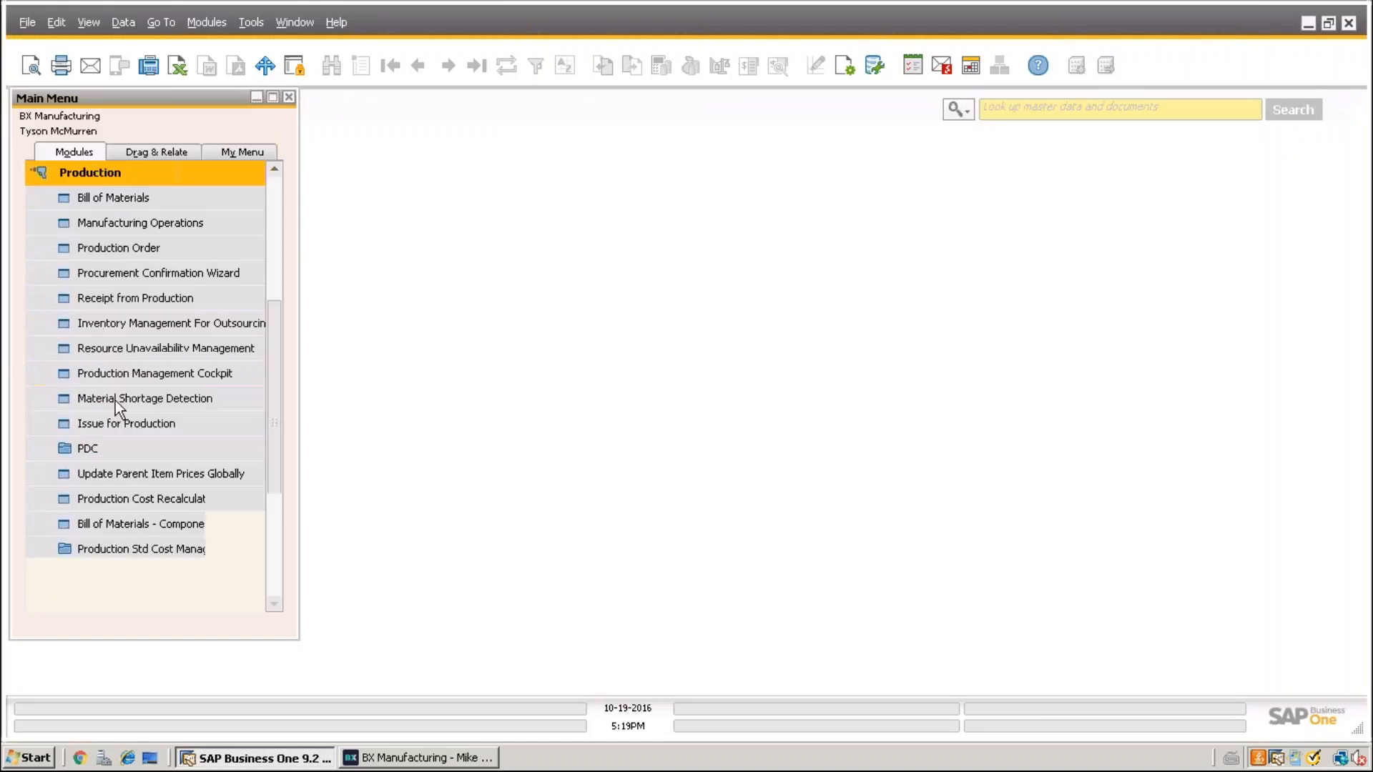
left_click(100, 203)
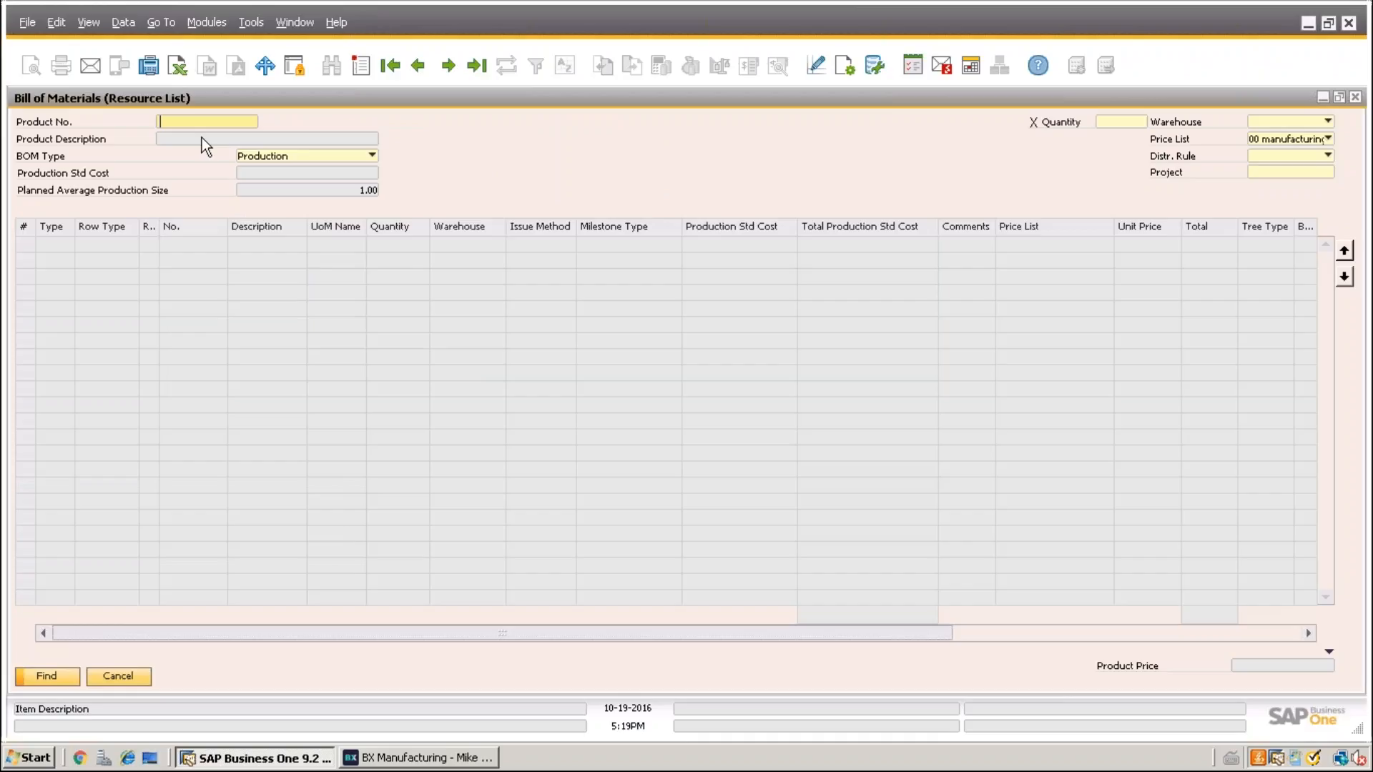
type("p1001")
key("Return")
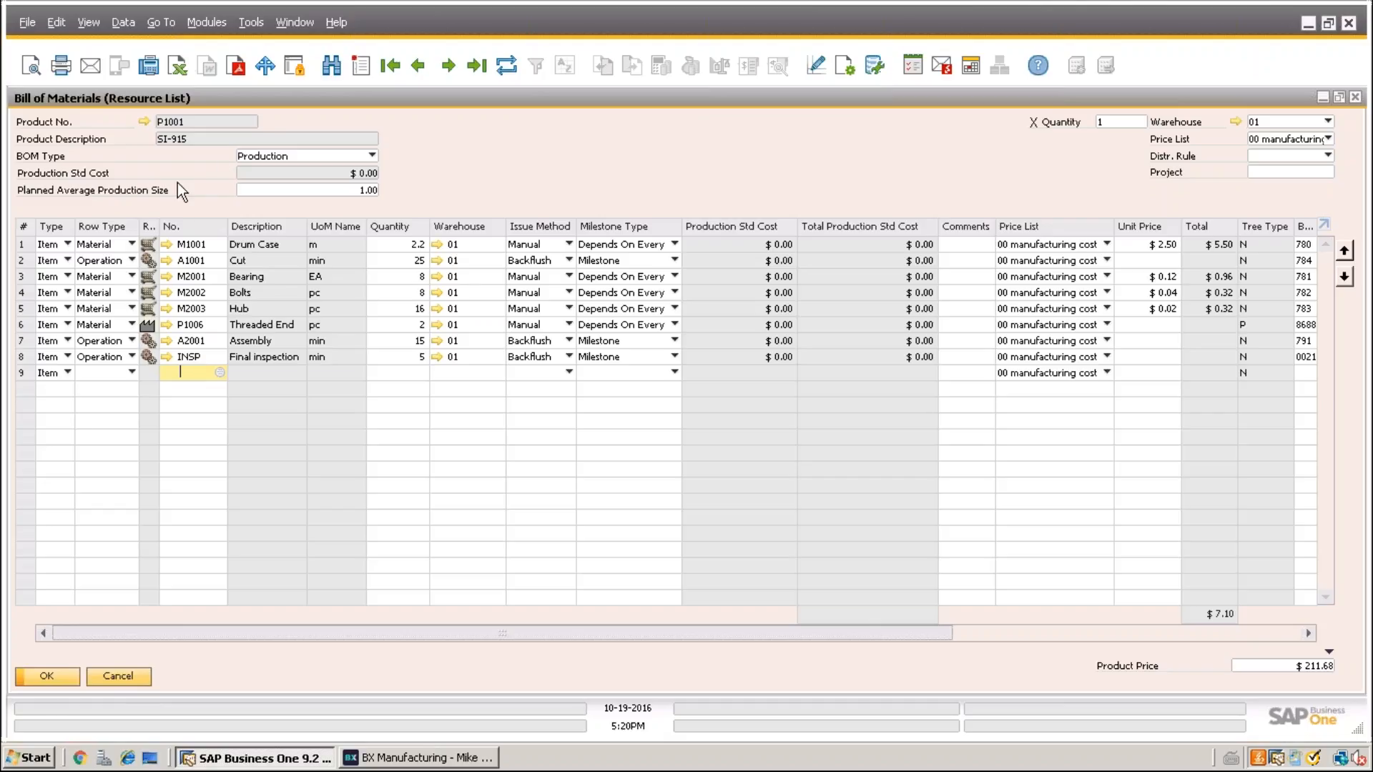
Step: View the row types available for the empty row and inspect the nested bills of materials of Threaded End and End Fitting
left_click(116, 377)
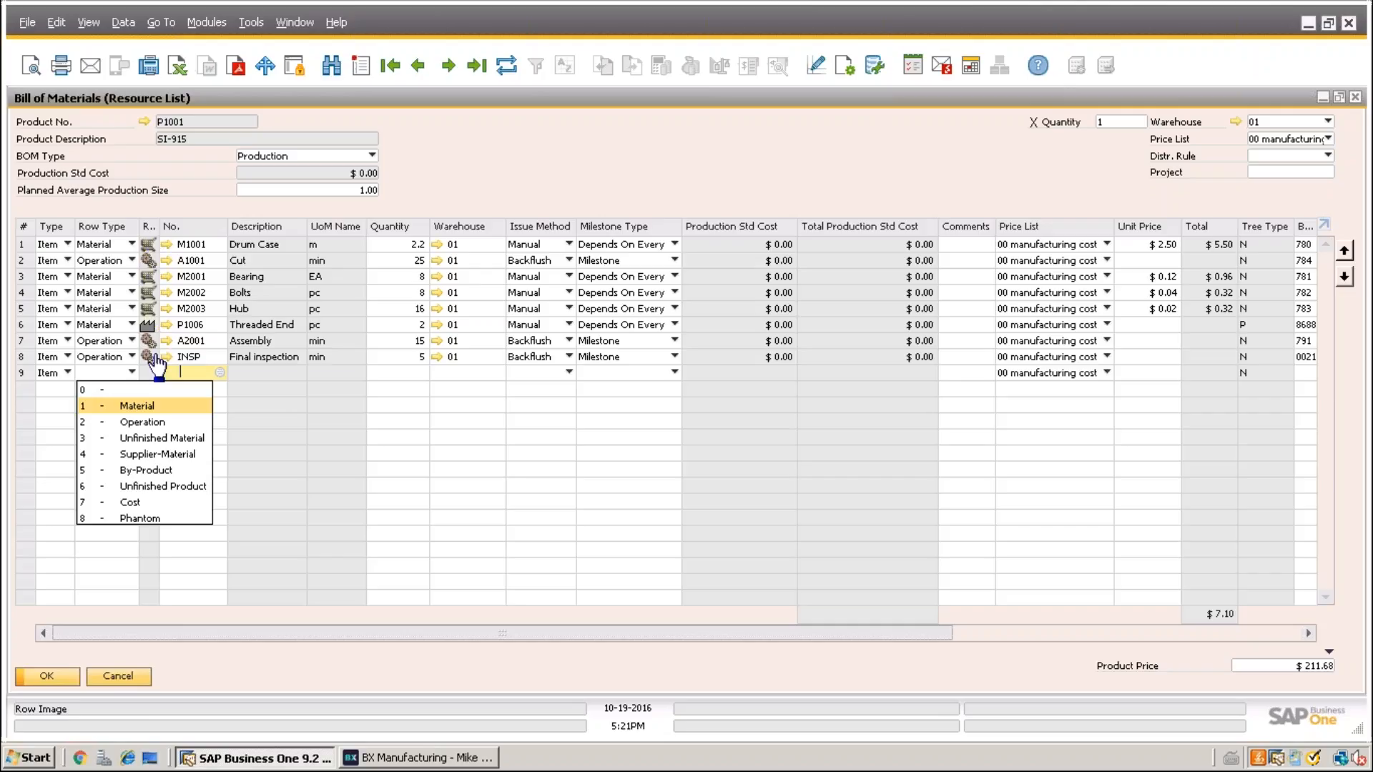
left_click(143, 194)
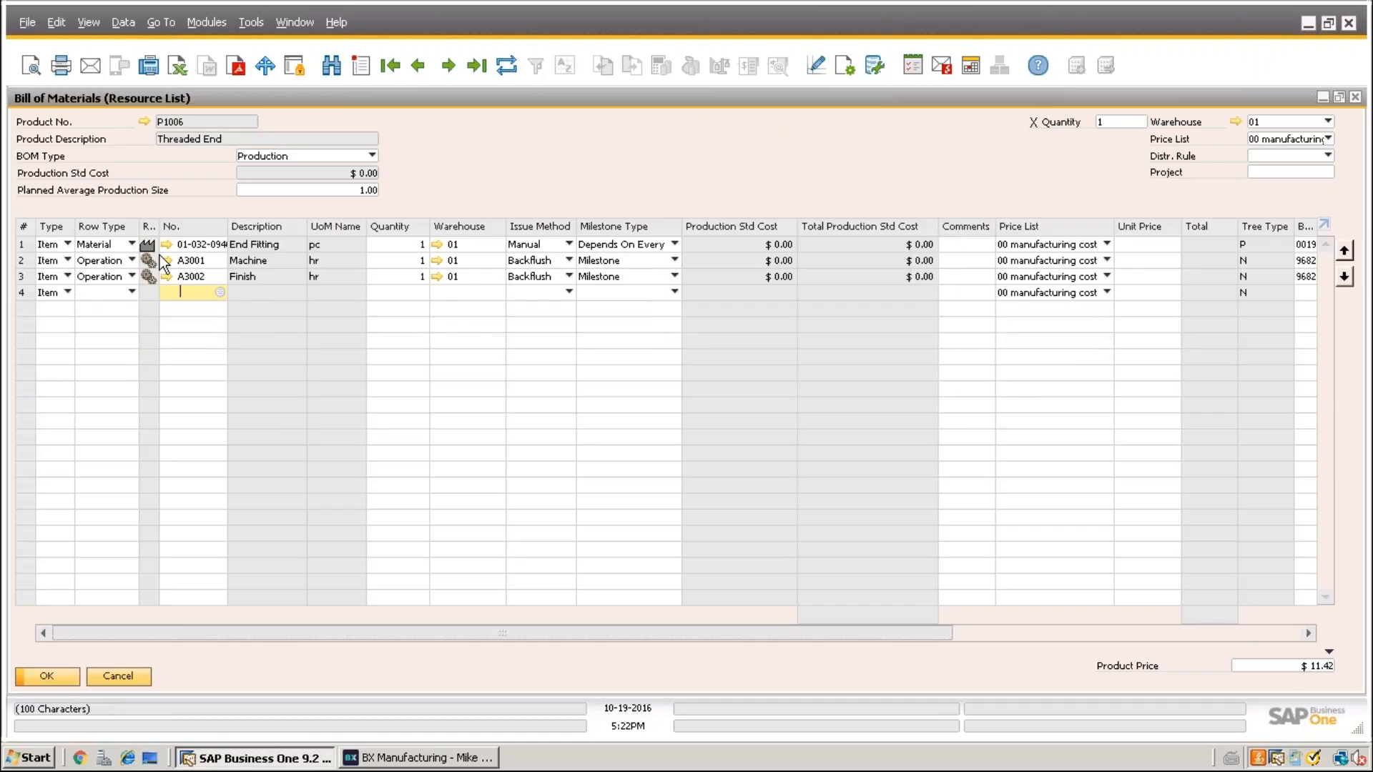
left_click(168, 245)
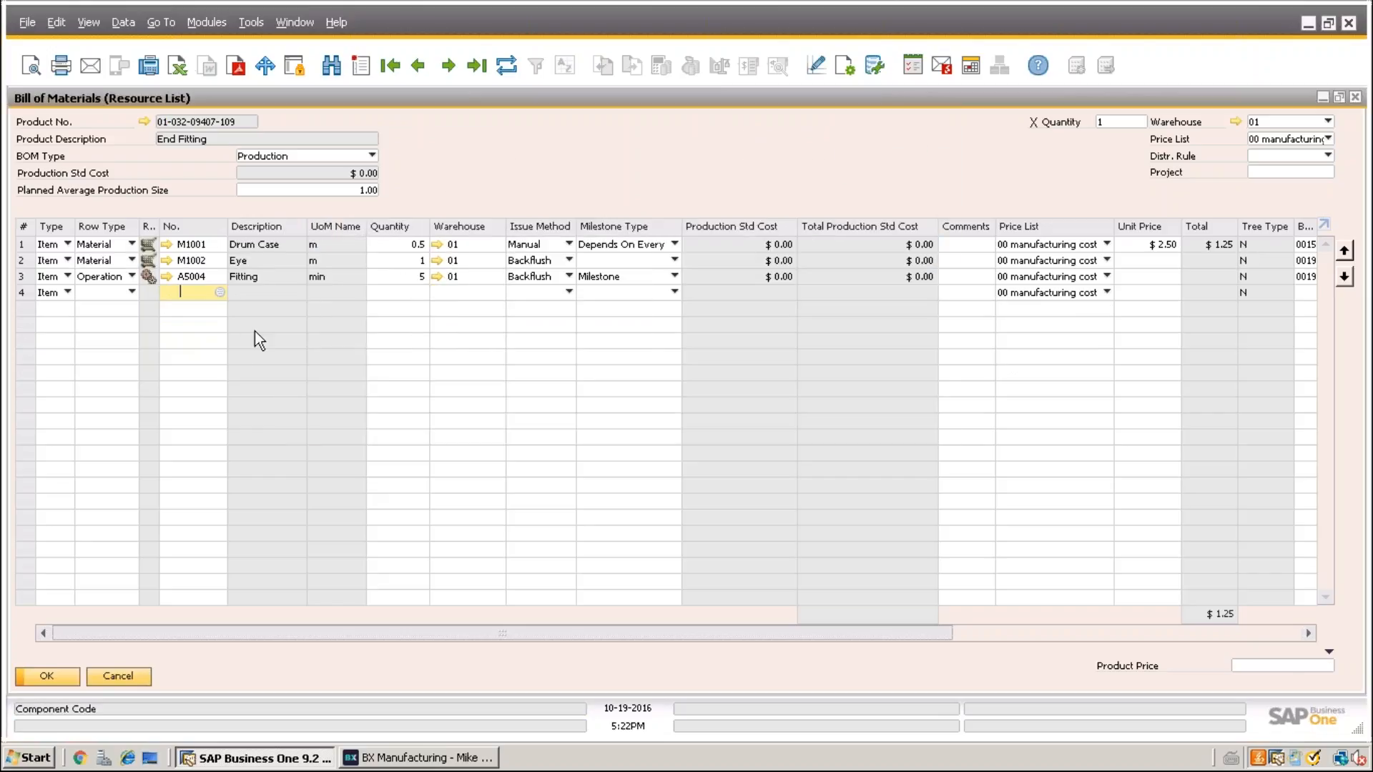
left_click(1355, 98)
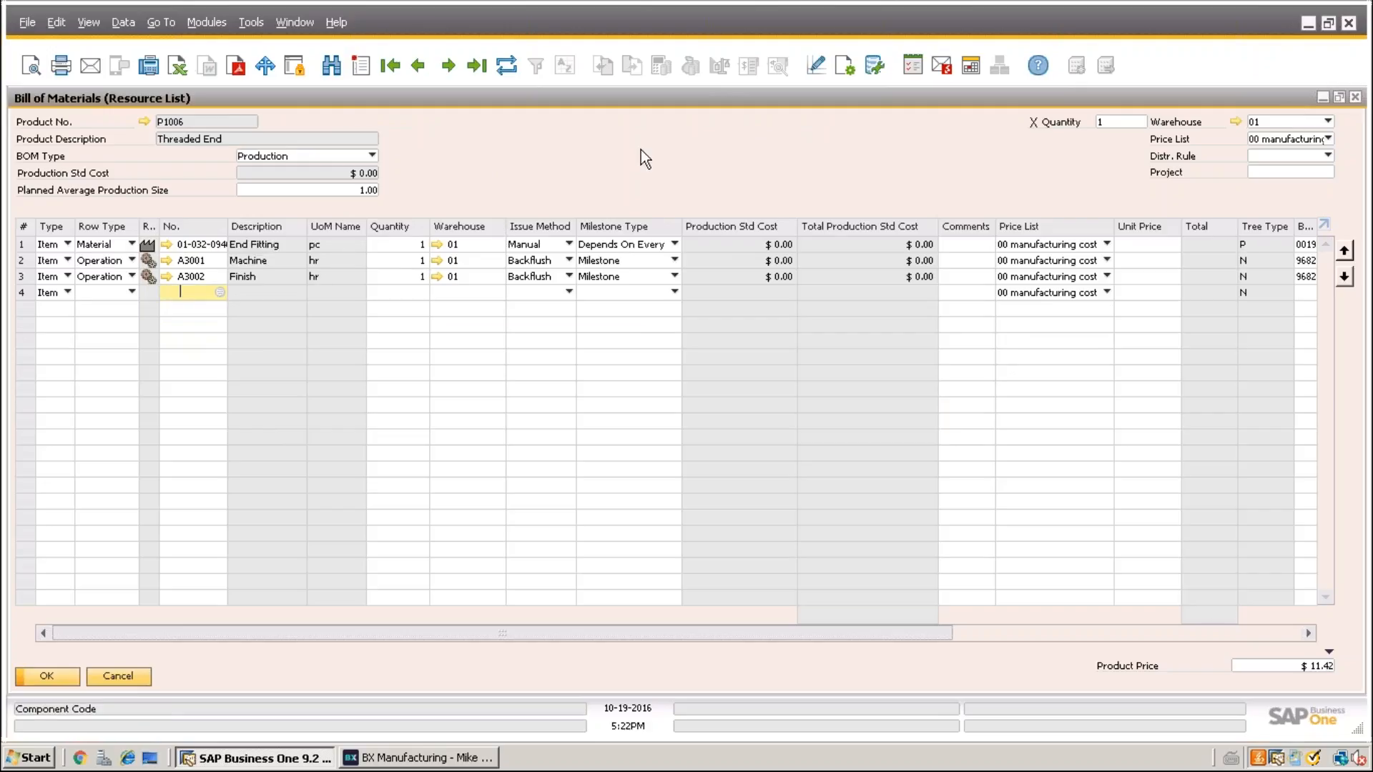
left_click(1355, 98)
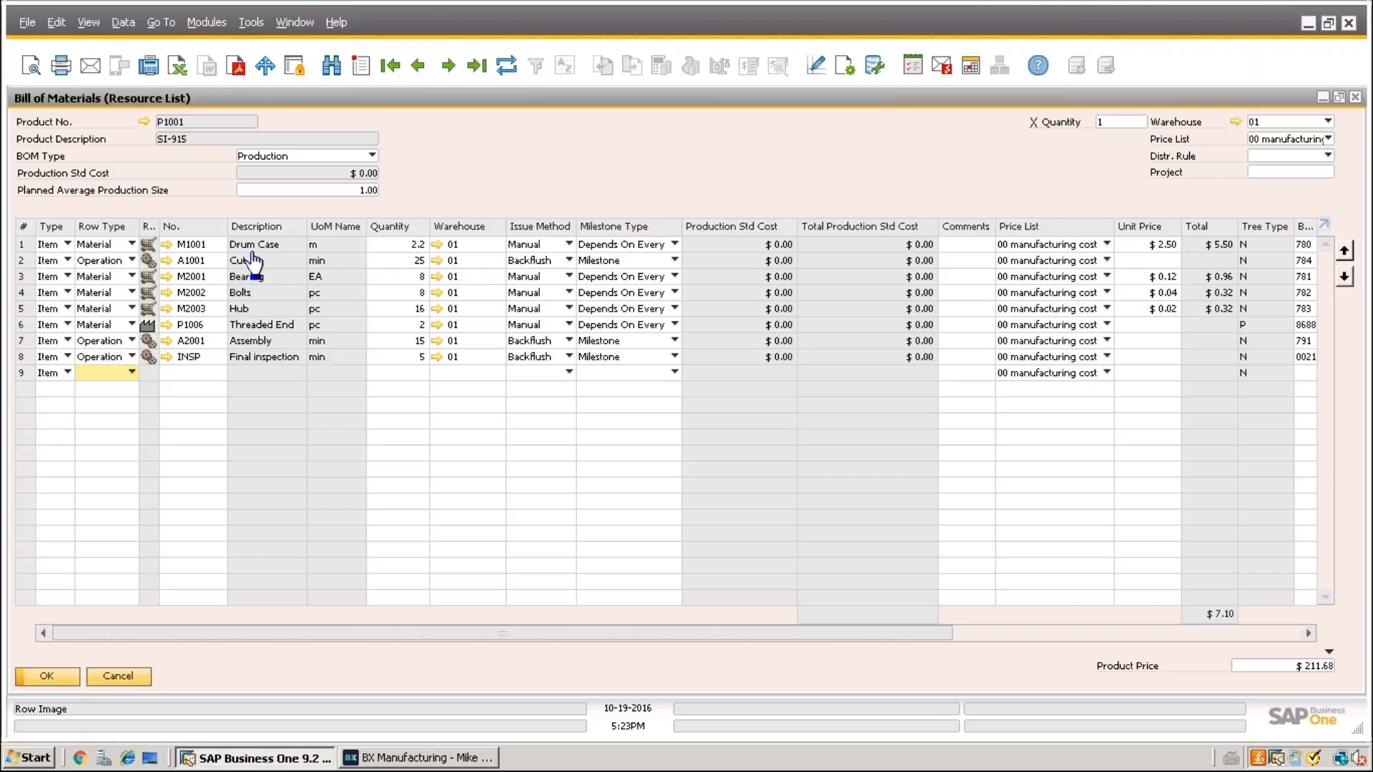
Step: Review the milestone types available for the Drum Case row and open the operation details of the Cut operation
left_click(654, 246)
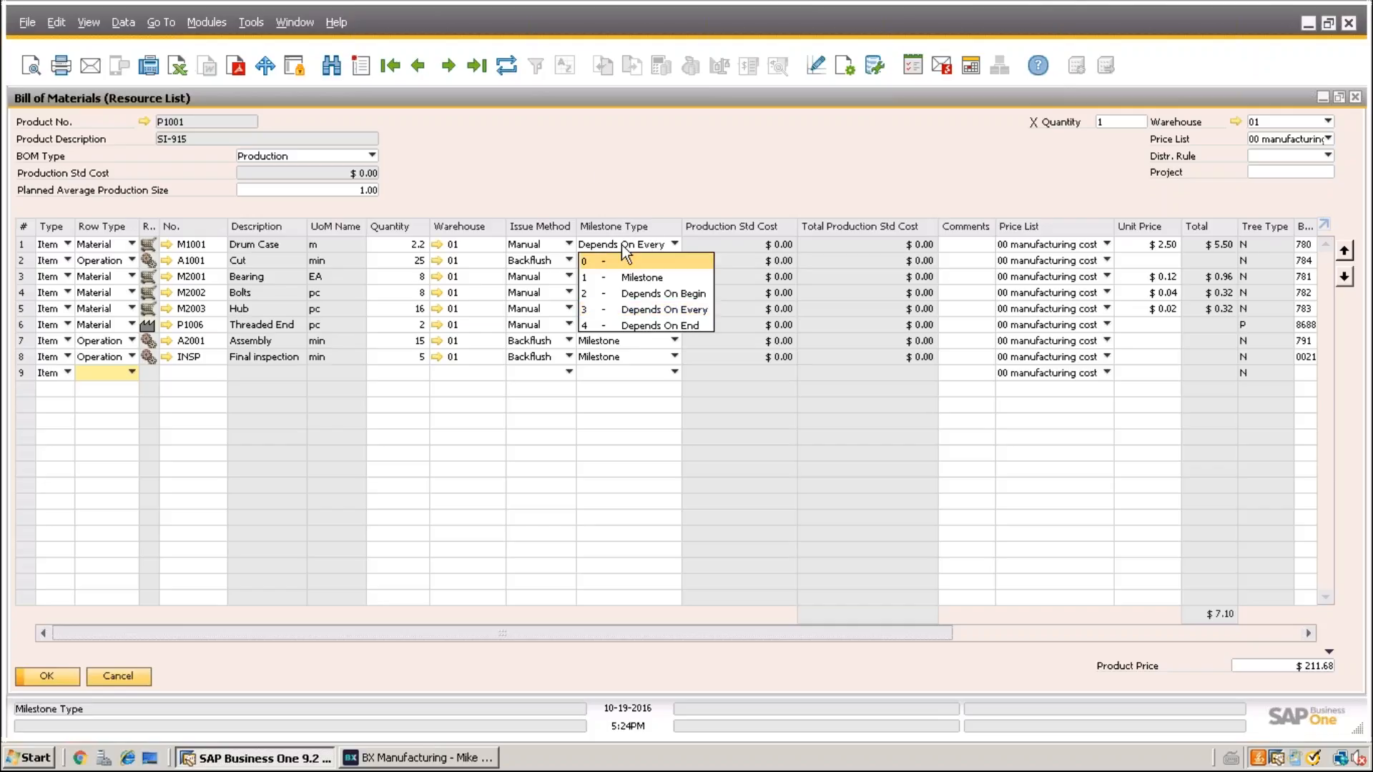
left_click(603, 183)
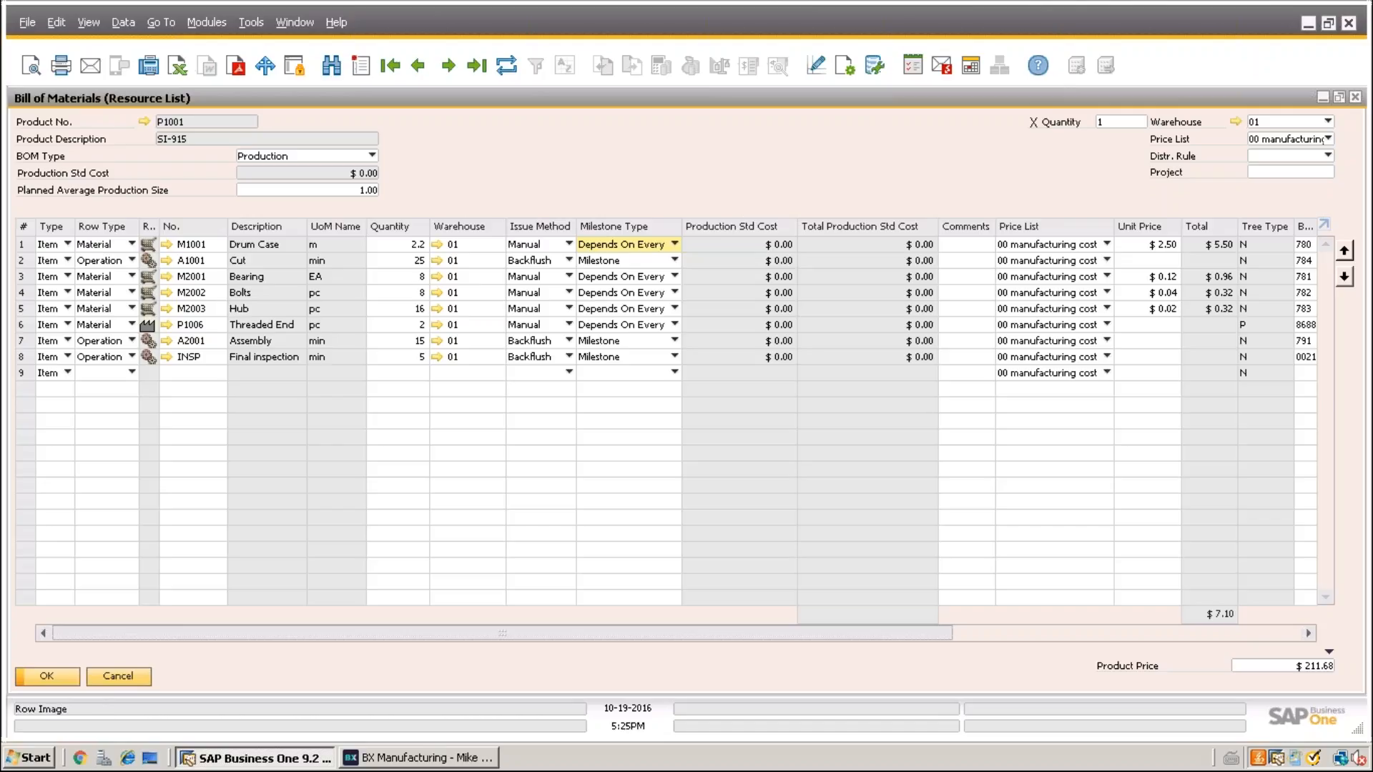
left_click(148, 261)
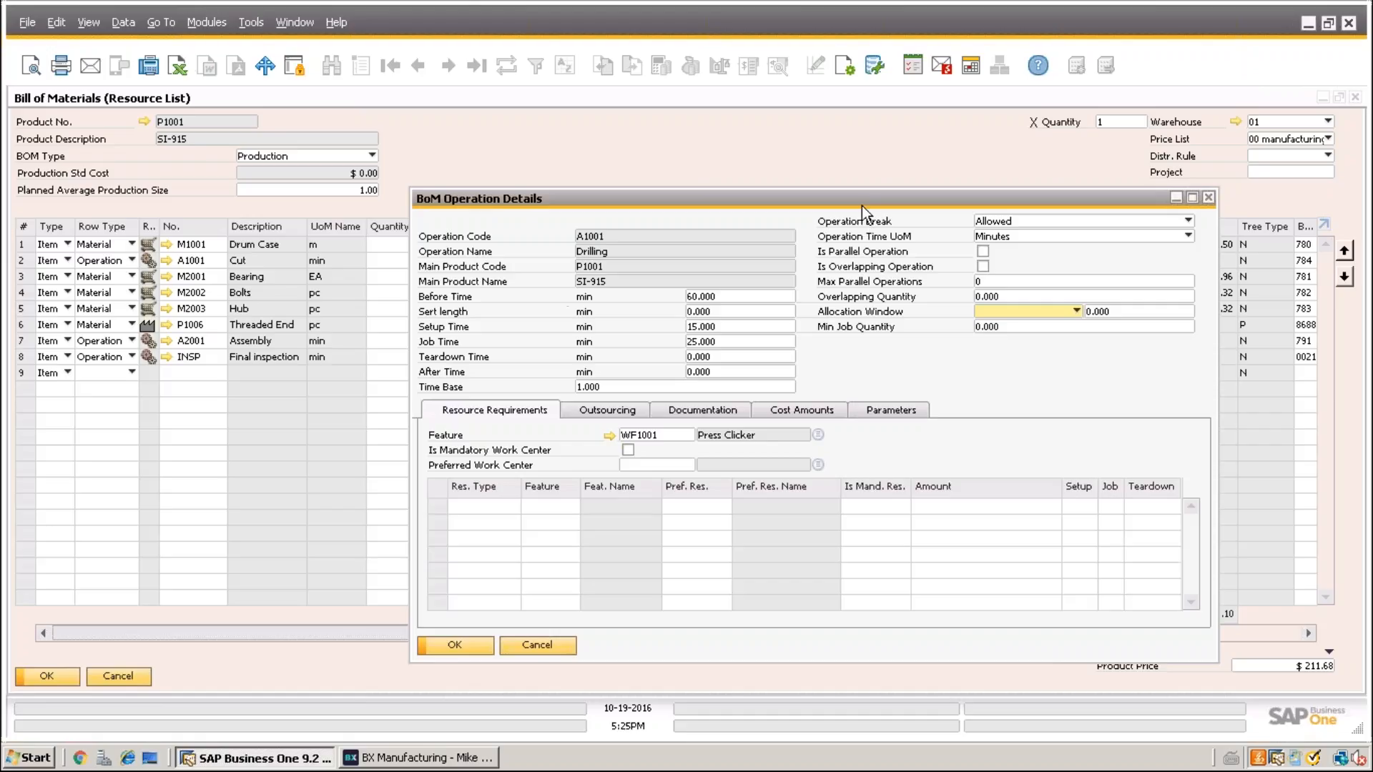
left_click_drag(861, 200, 807, 158)
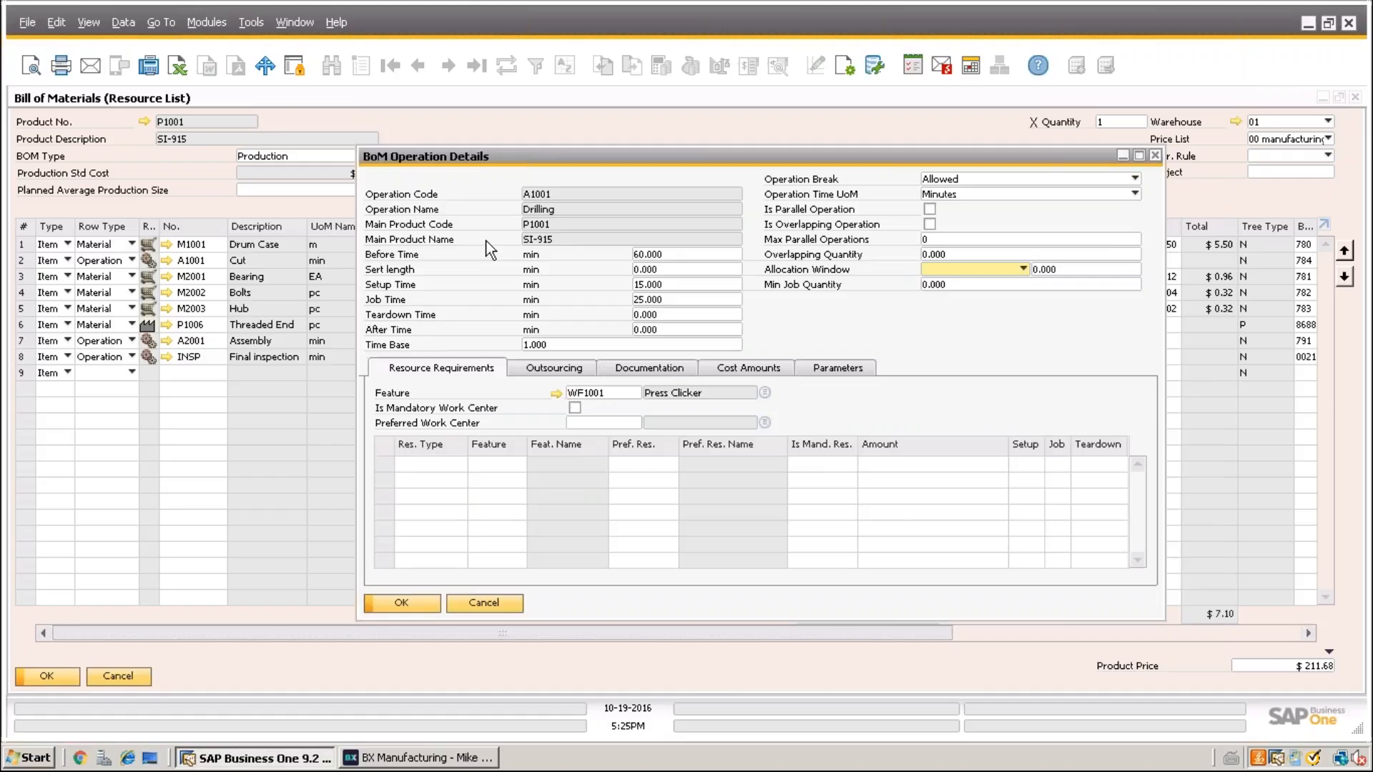
Step: Examine the Manufacturing Operations master record of operation A1001, including the description of its Safety Time label
left_click(205, 22)
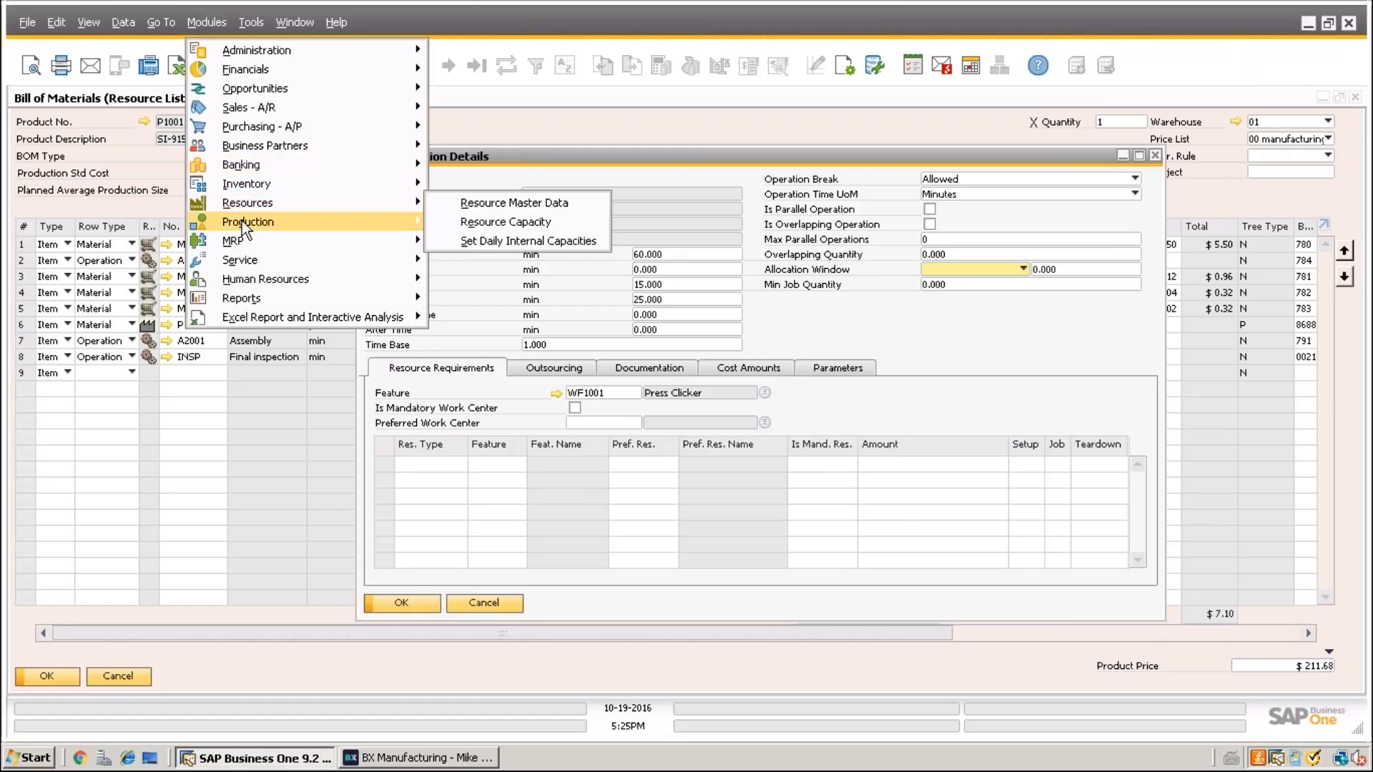
mouse_move(264, 222)
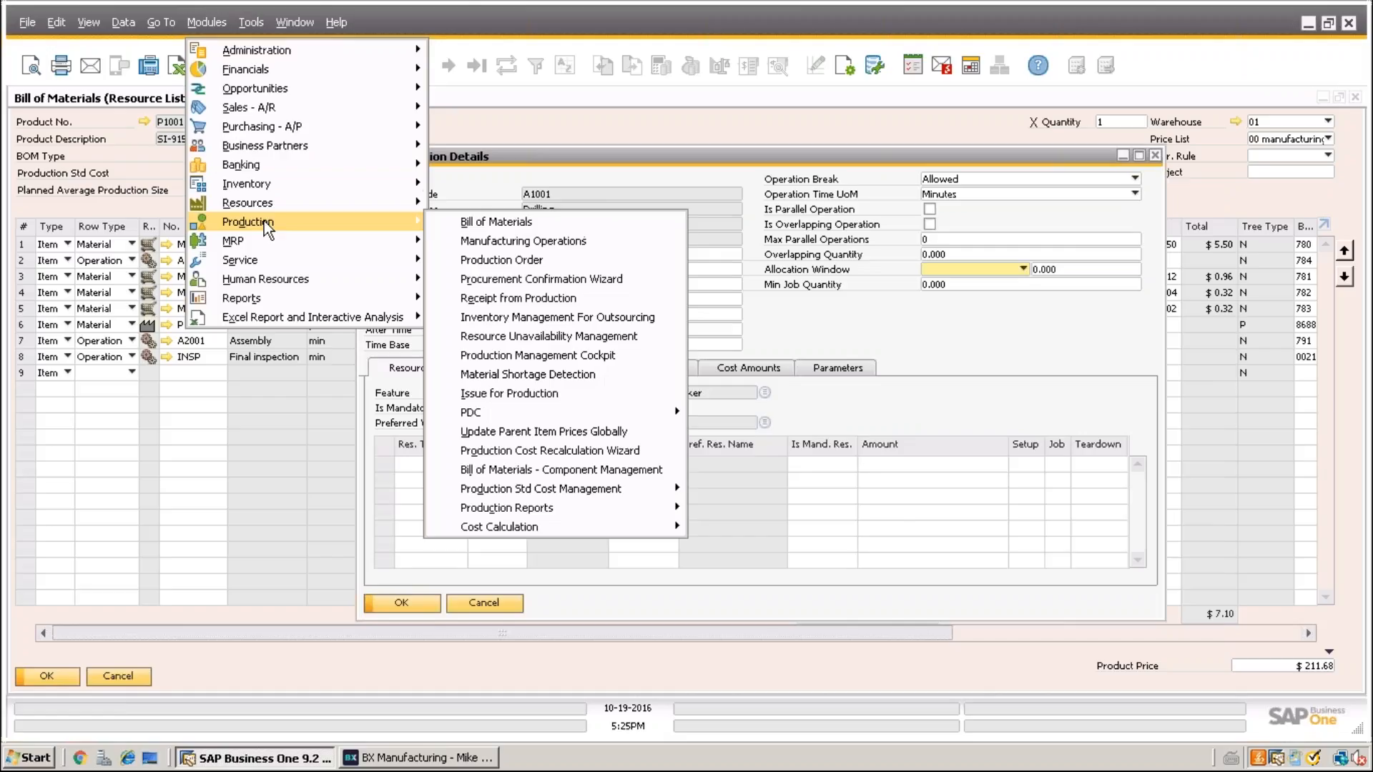
left_click(498, 240)
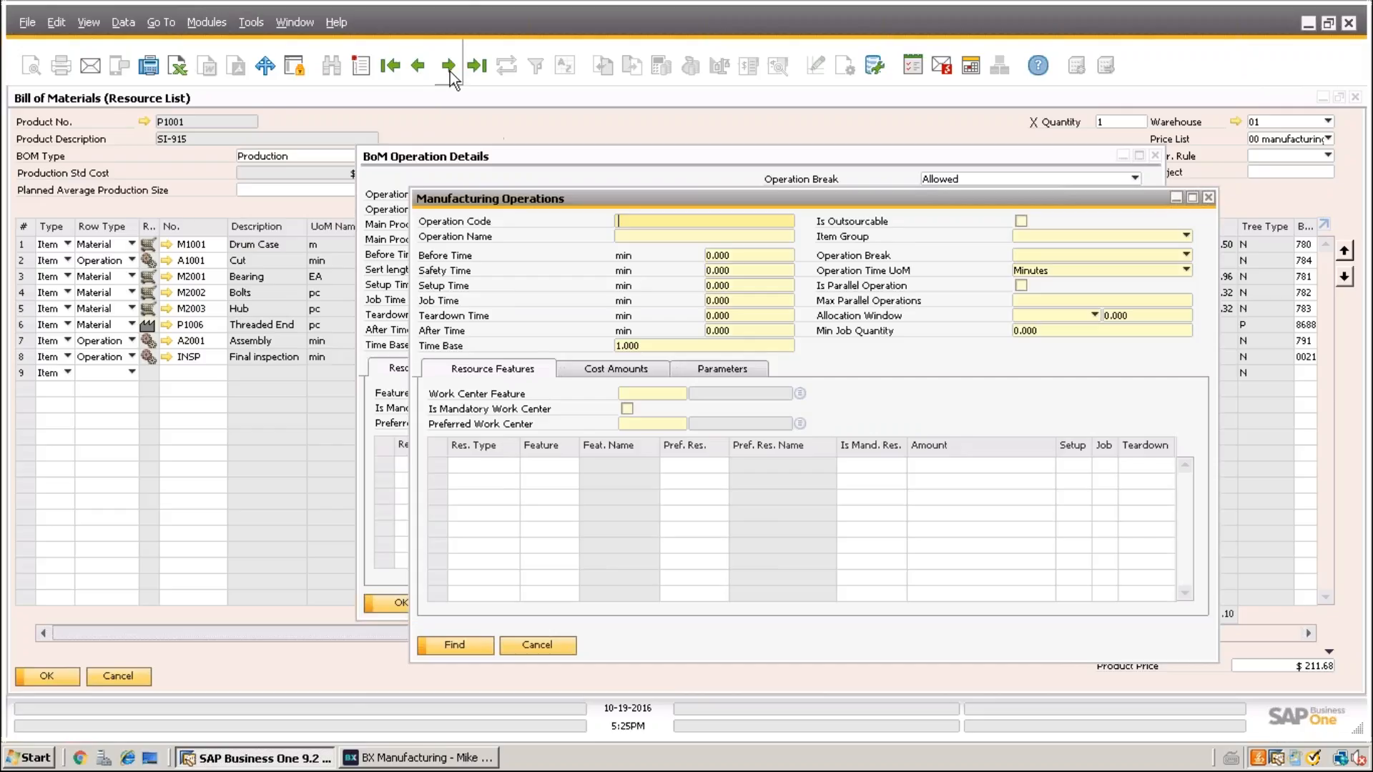
left_click(449, 66)
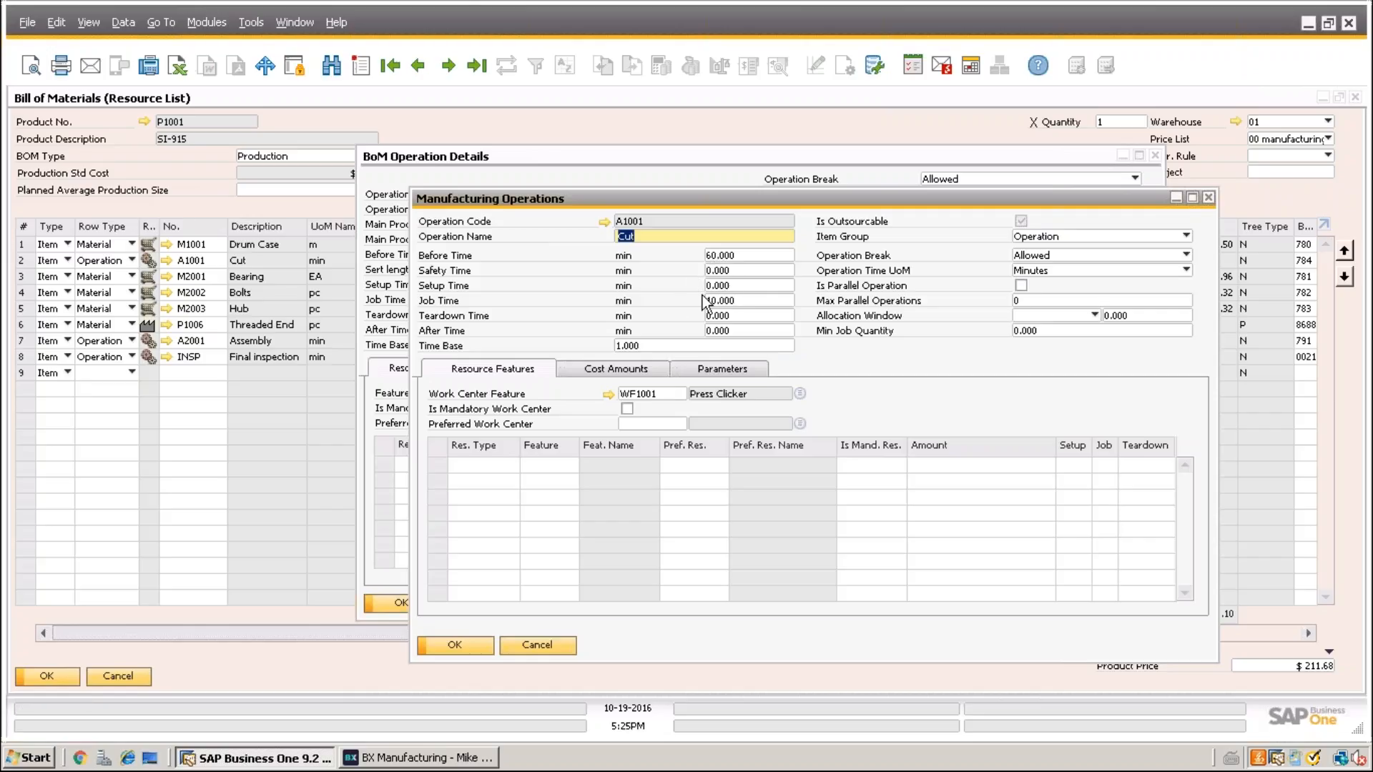
double_click(445, 271, "ctrl")
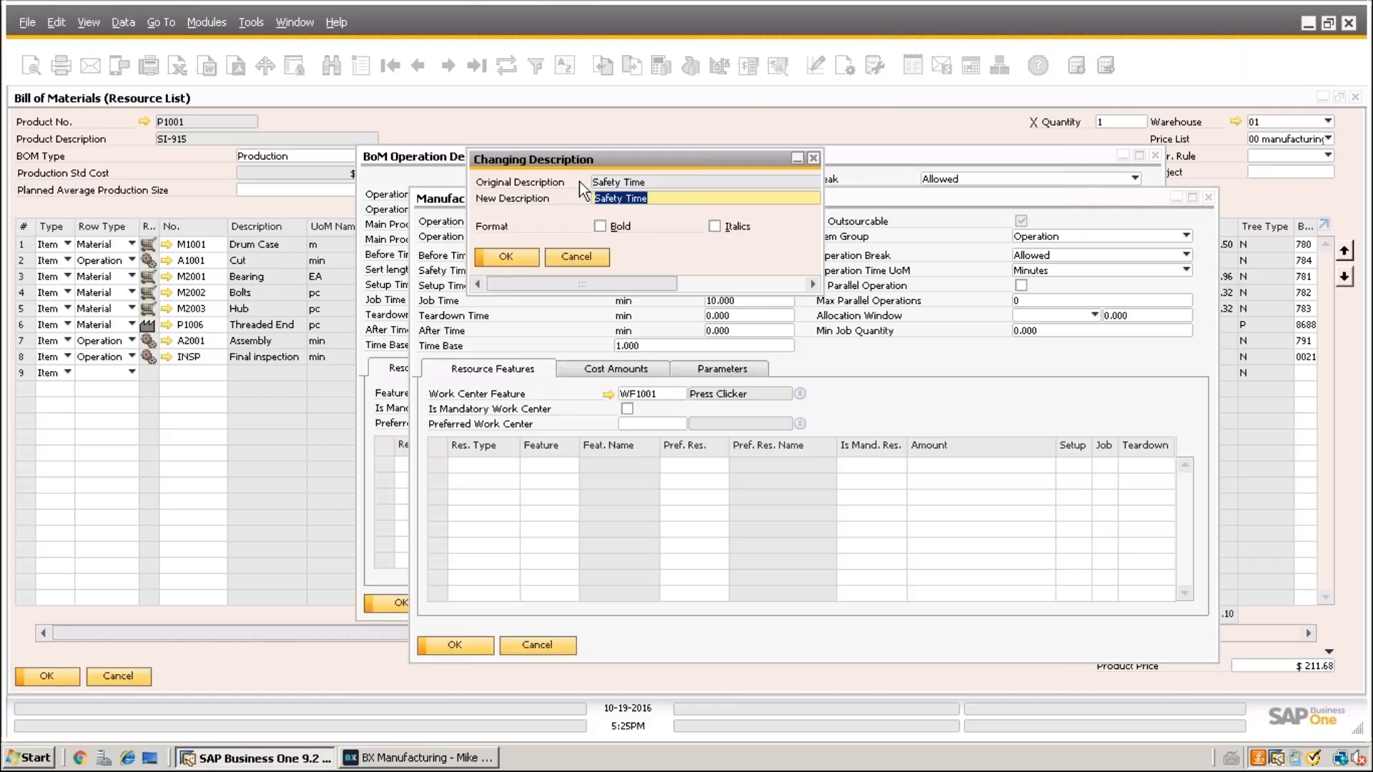
left_click(576, 257)
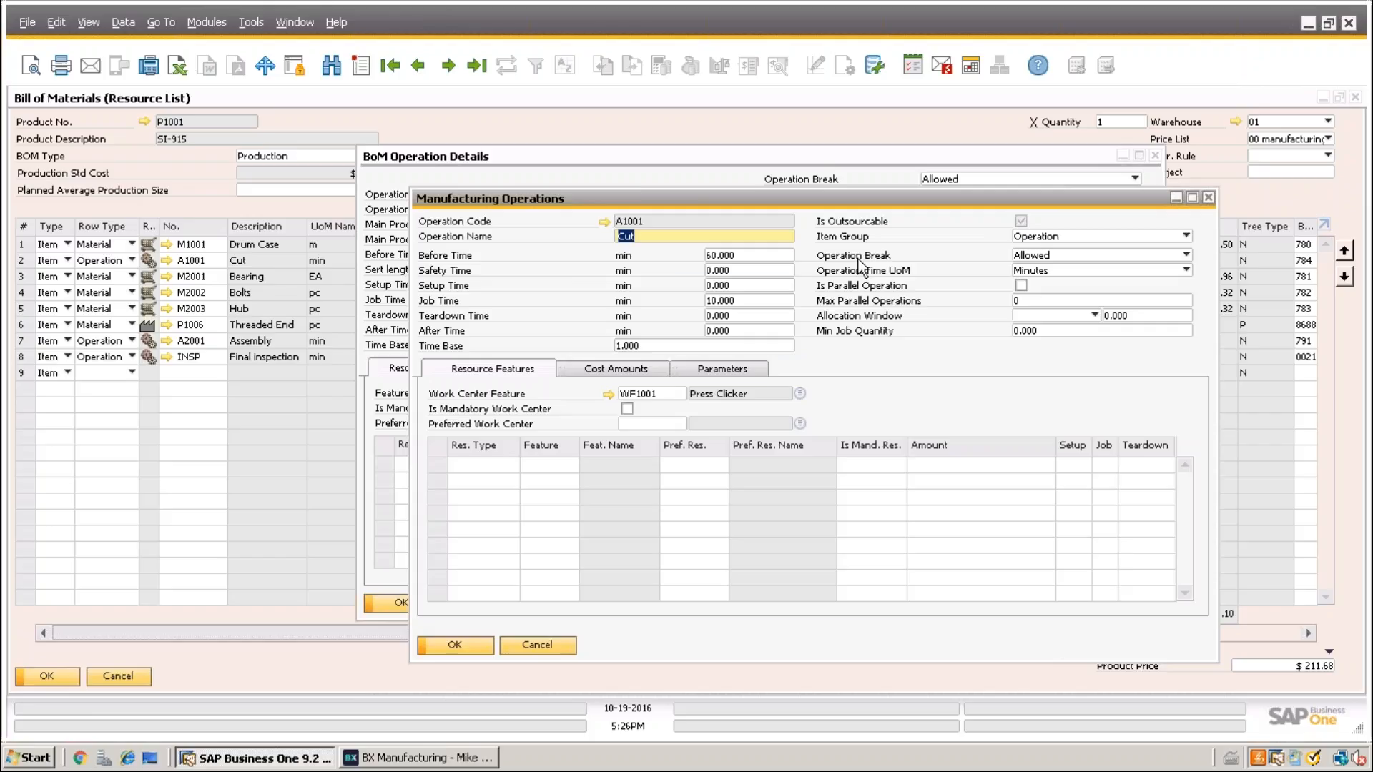
left_click(539, 646)
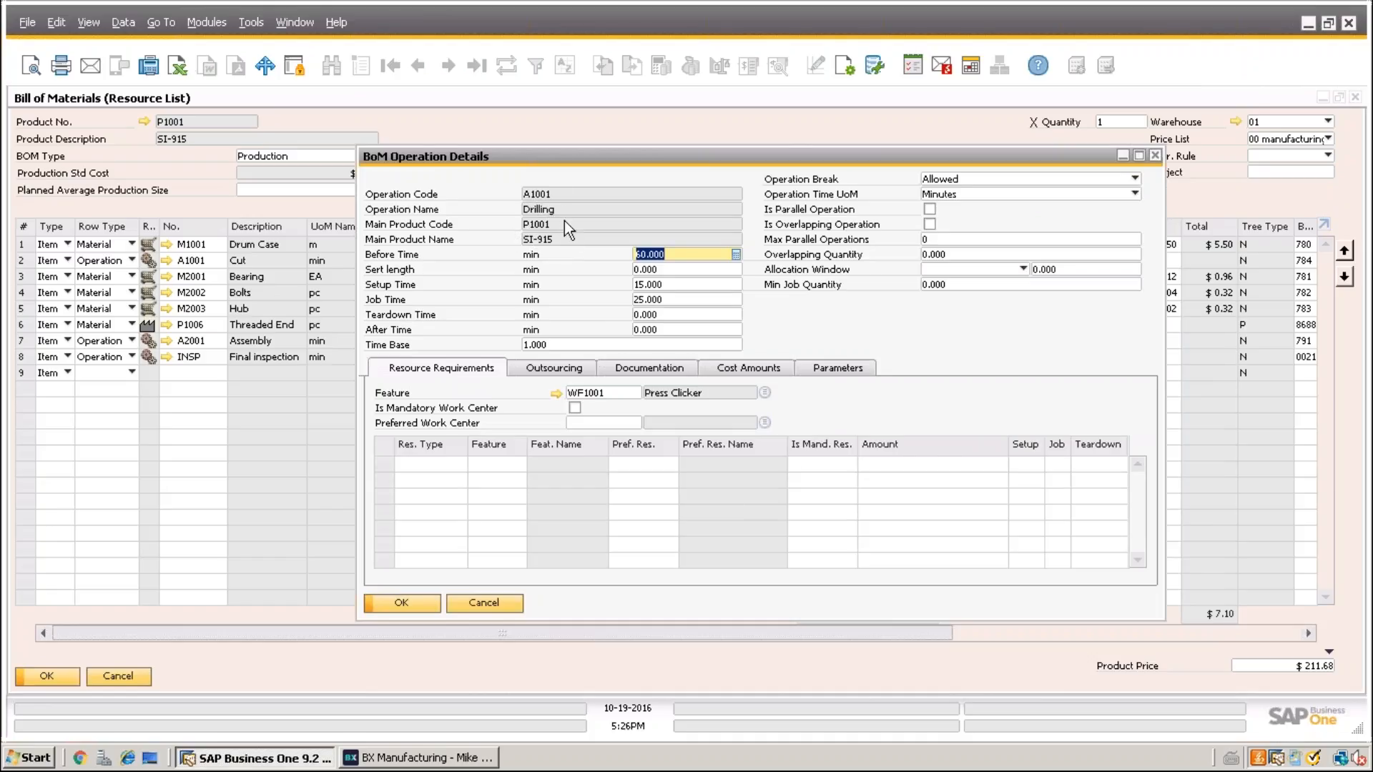
Step: Set the Before Time of operation A1001 to 10 minutes in the BoM Operation Details and save the change
key("Tab")
key("Tab")
key("shift+Tab")
key("shift+Tab")
type("10")
key("Tab")
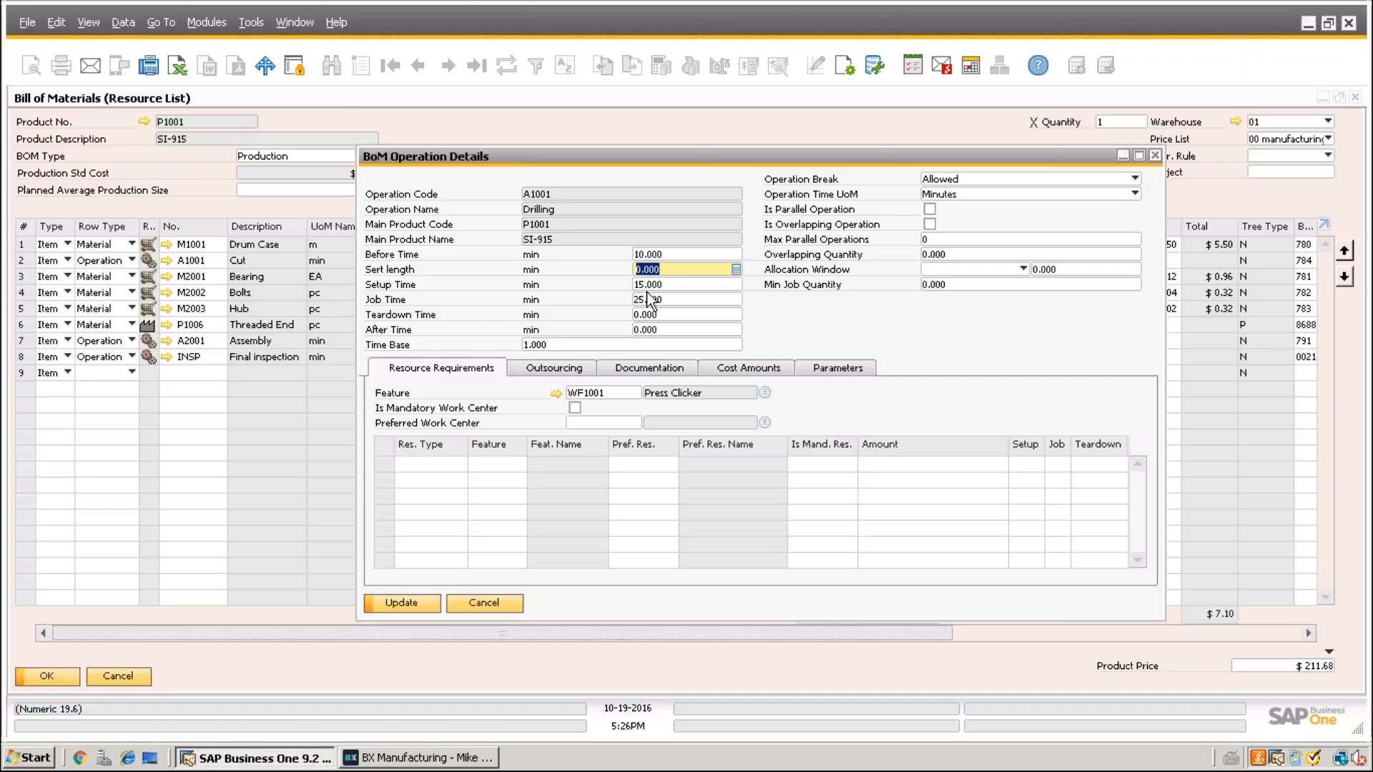
left_click(427, 604)
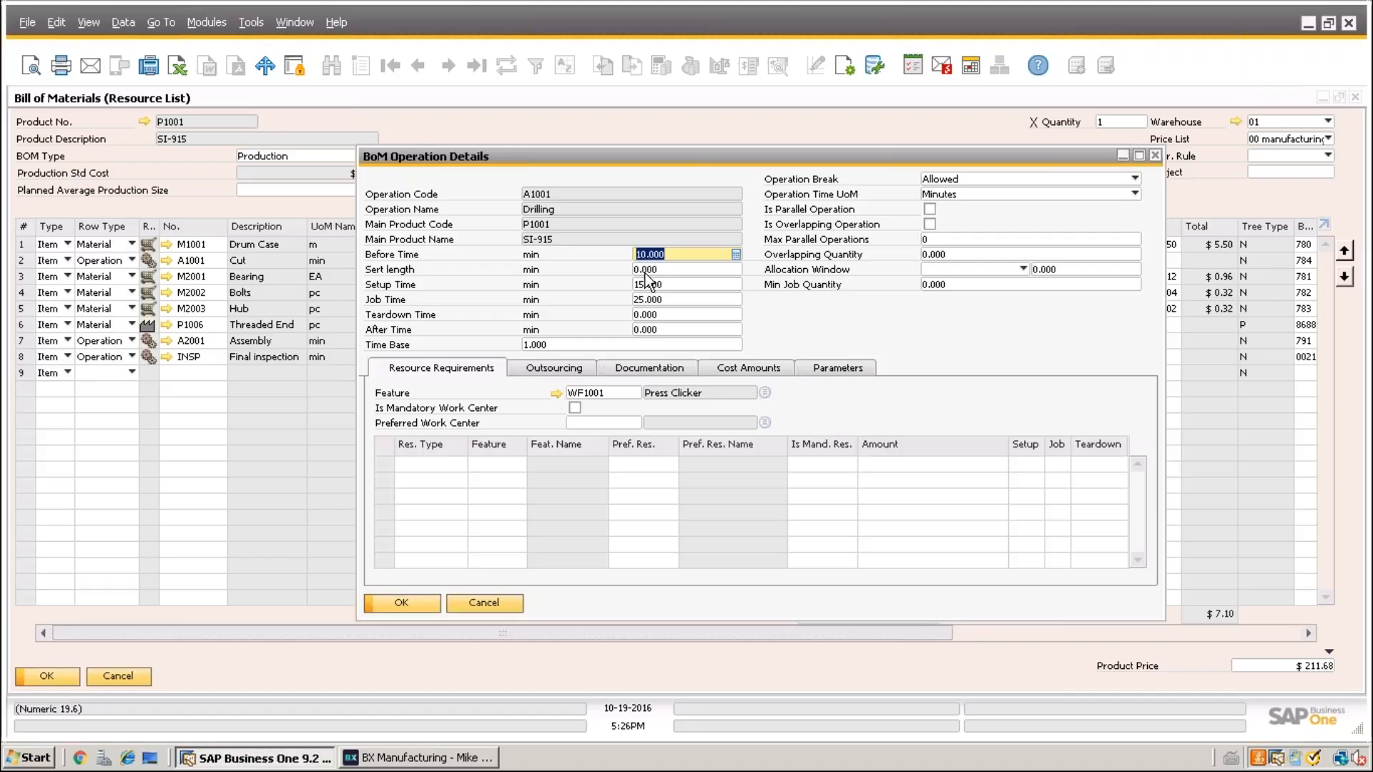
Step: Inspect the operation's resource feature WF1001 Press Clicker, its resource type options and its assigned work center W1001
left_click(641, 301)
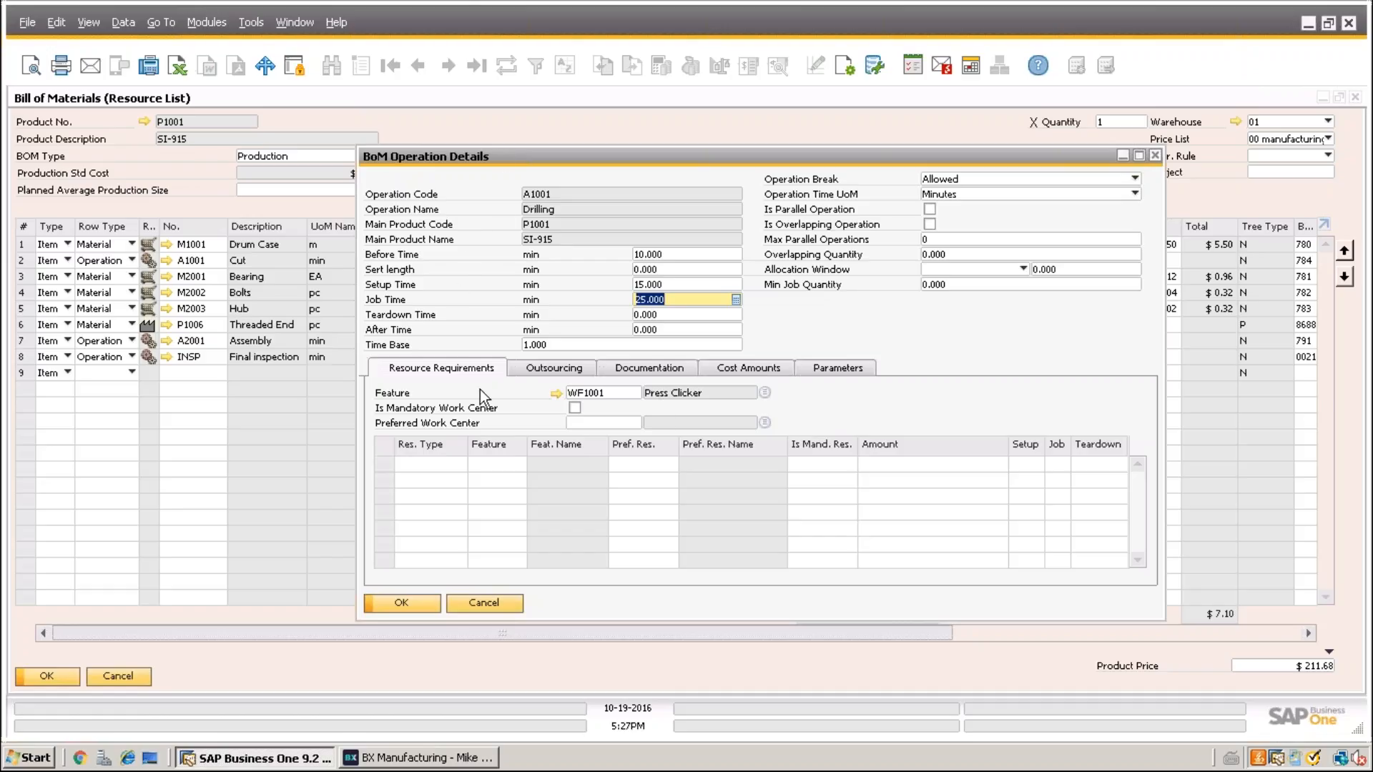
left_click(556, 393)
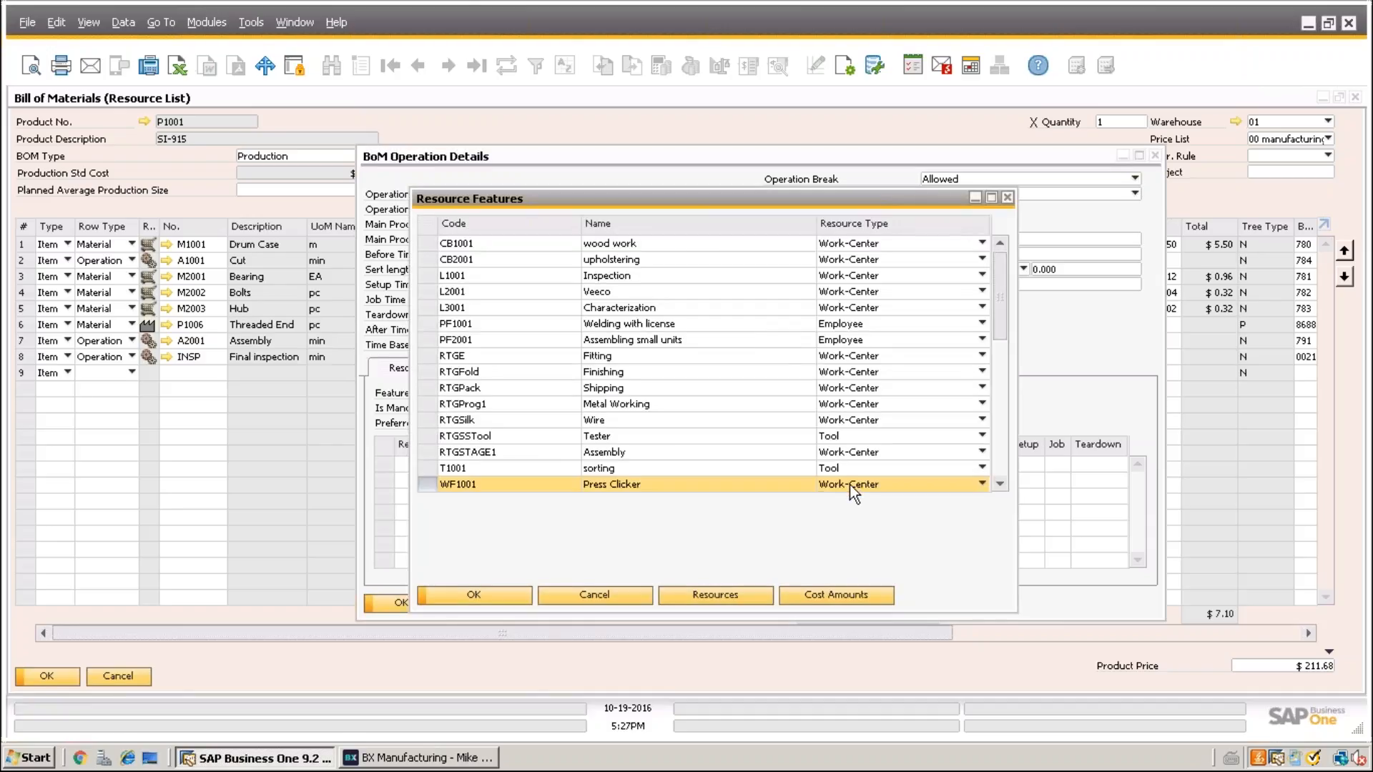
left_click(849, 483)
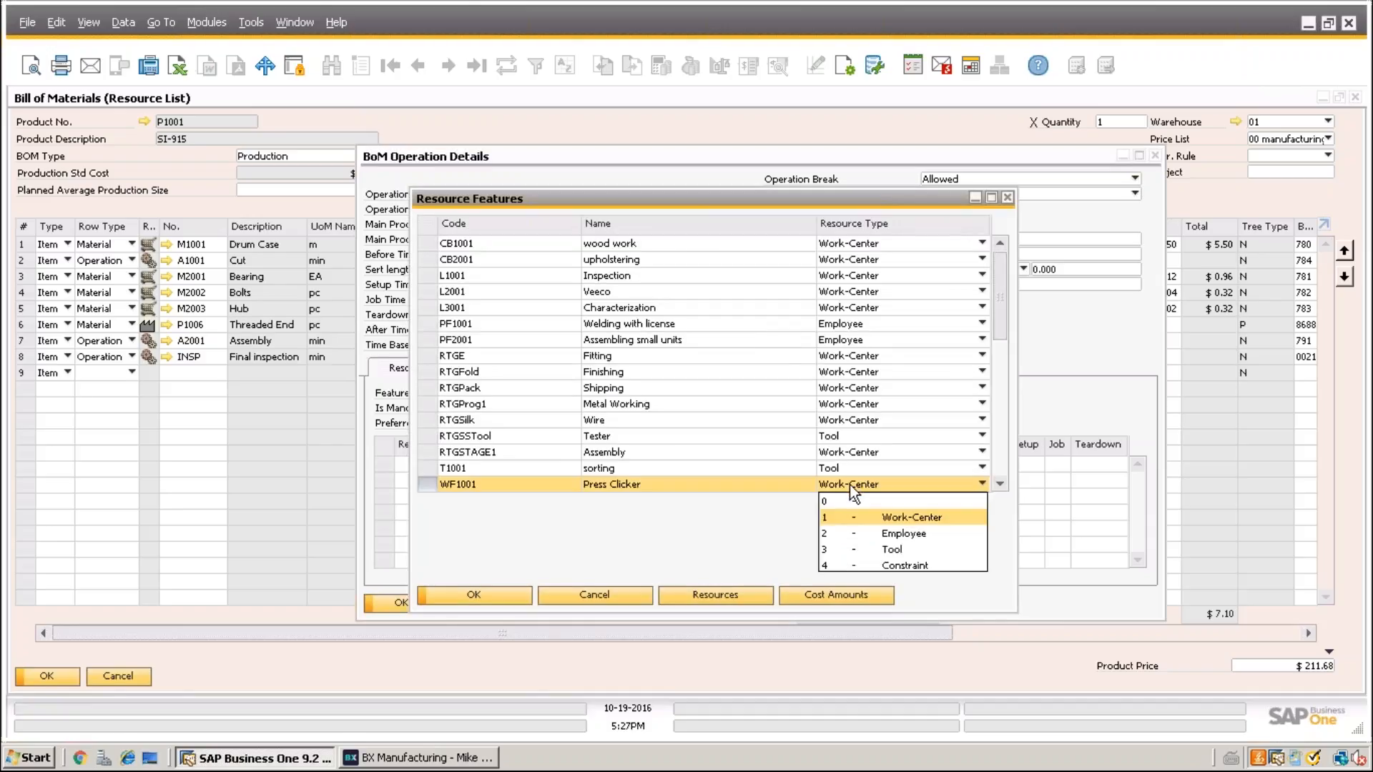
left_click(702, 518)
left_click(709, 591)
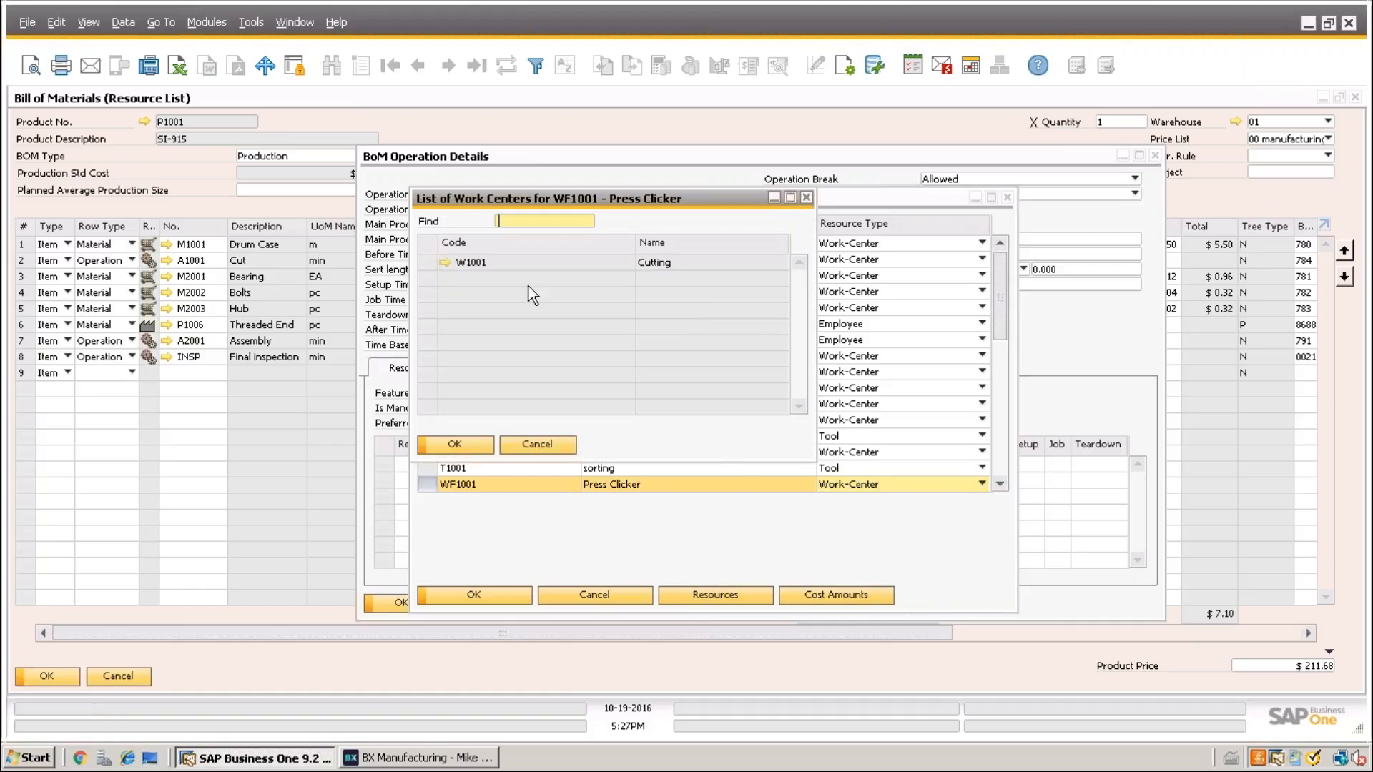
left_click(449, 263)
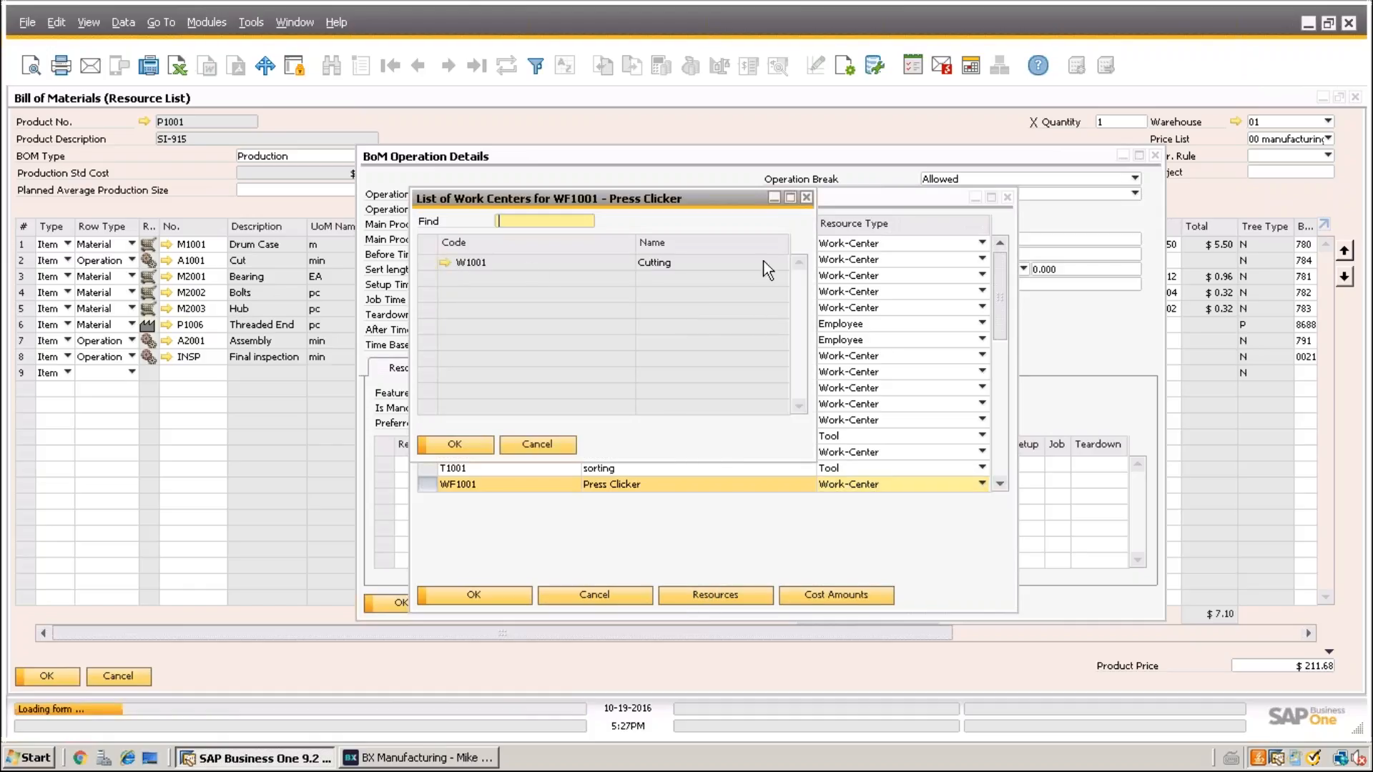
Step: Review the shift day types available for Monday 01-04-2016 and Saturday 01-09-2016 in the work center's shift plan for 2016
left_click(825, 221)
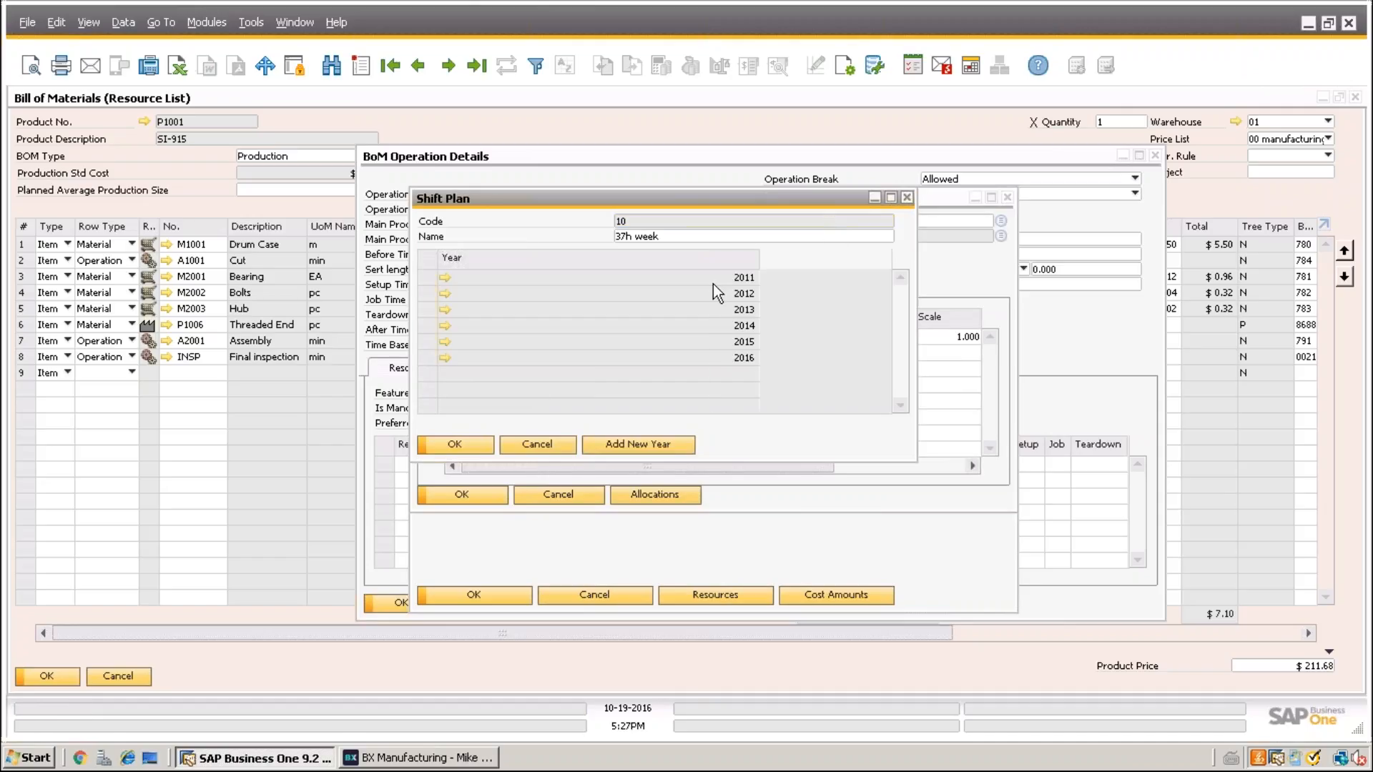
left_click(445, 358)
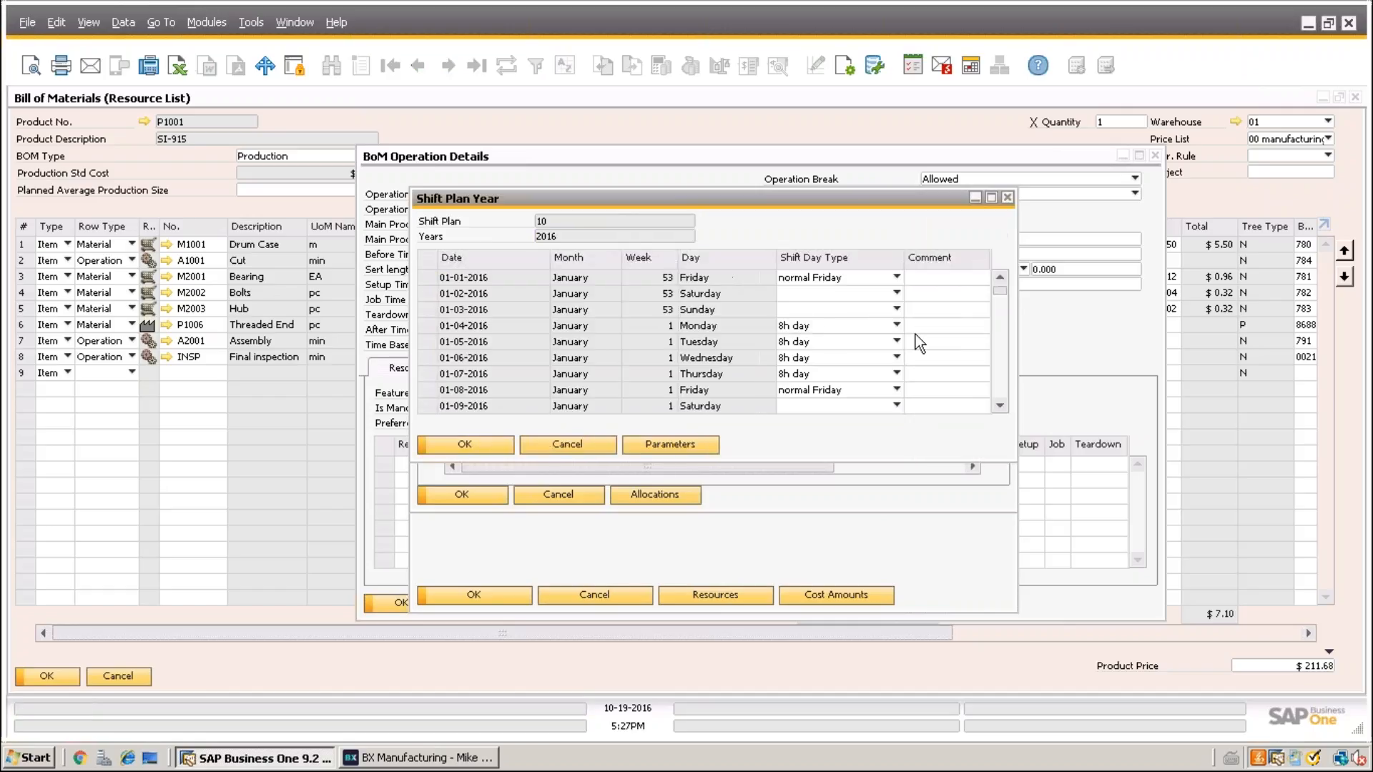
left_click(812, 327)
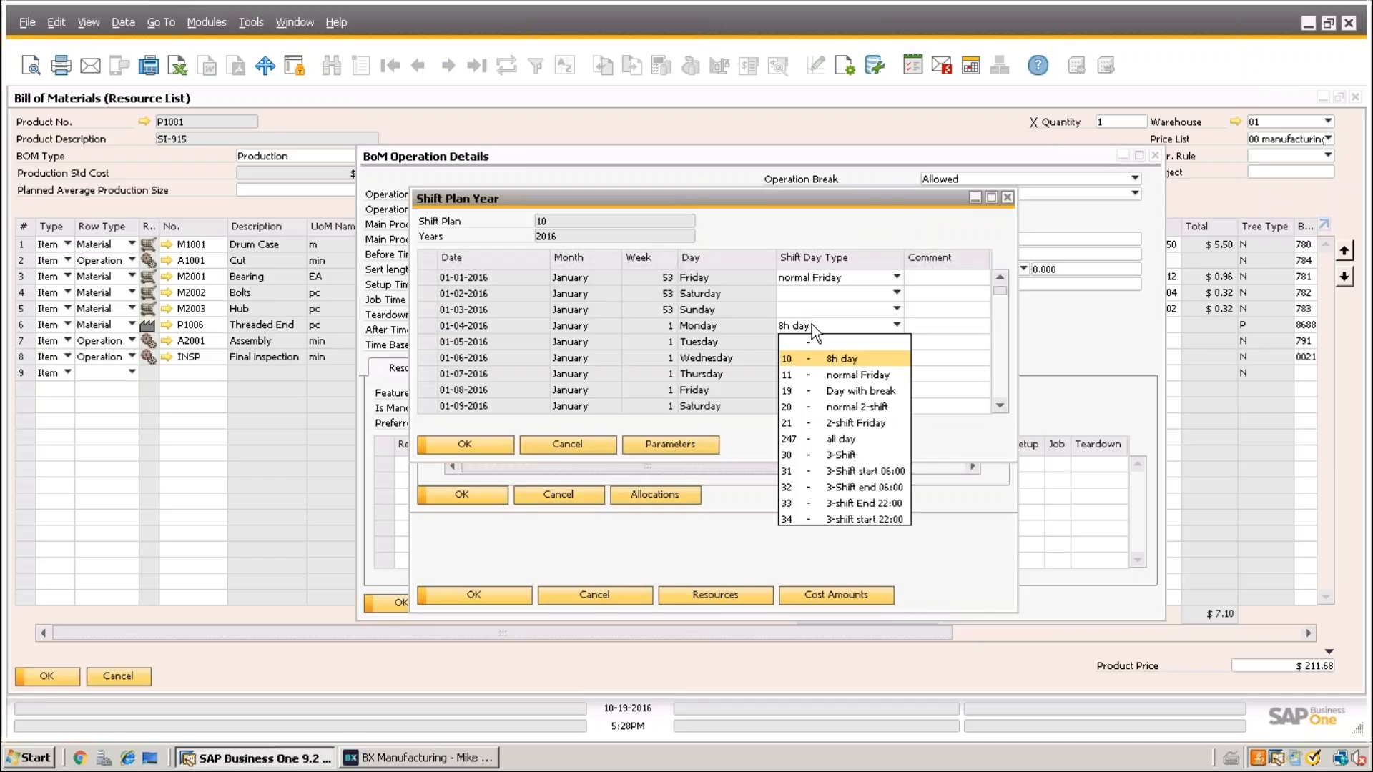
left_click(678, 339)
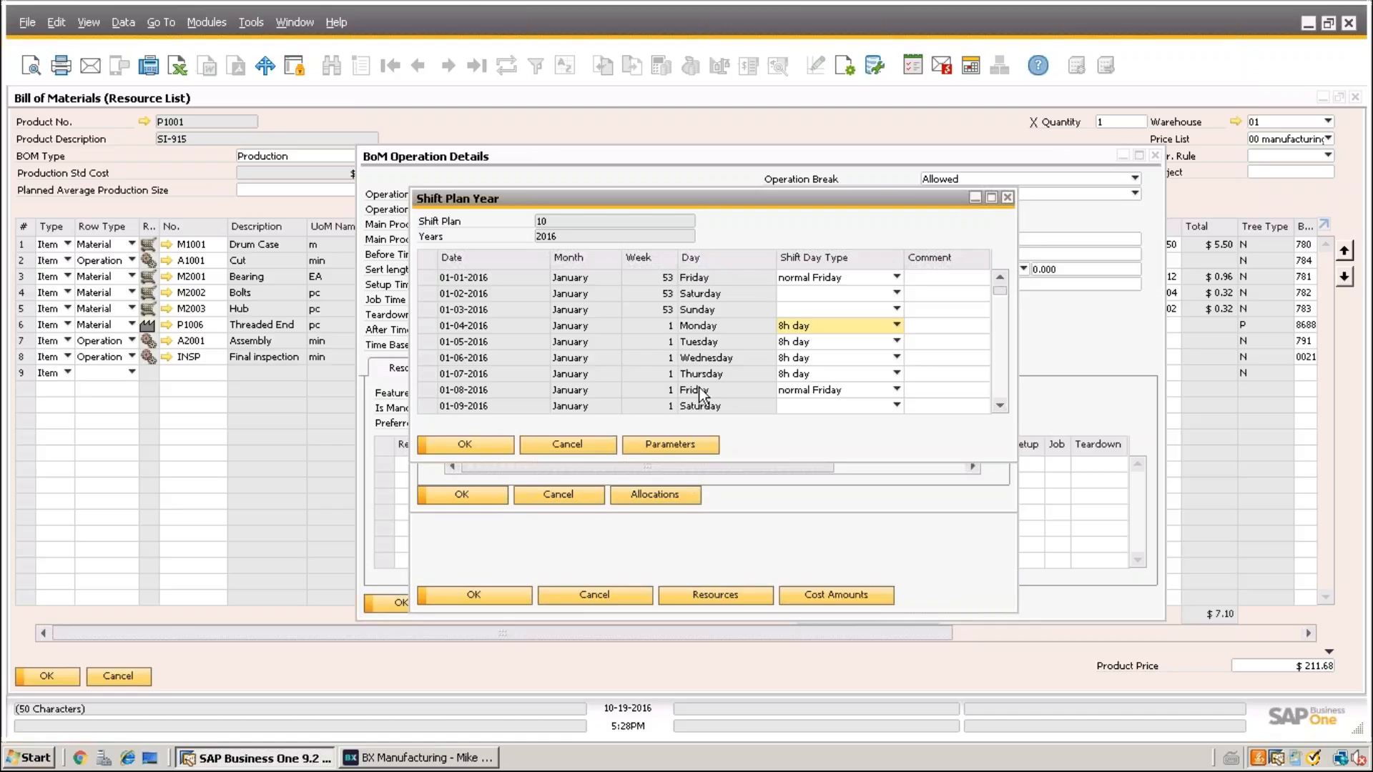
scroll(701, 392, "down", 1)
scroll(712, 313, "down", 1)
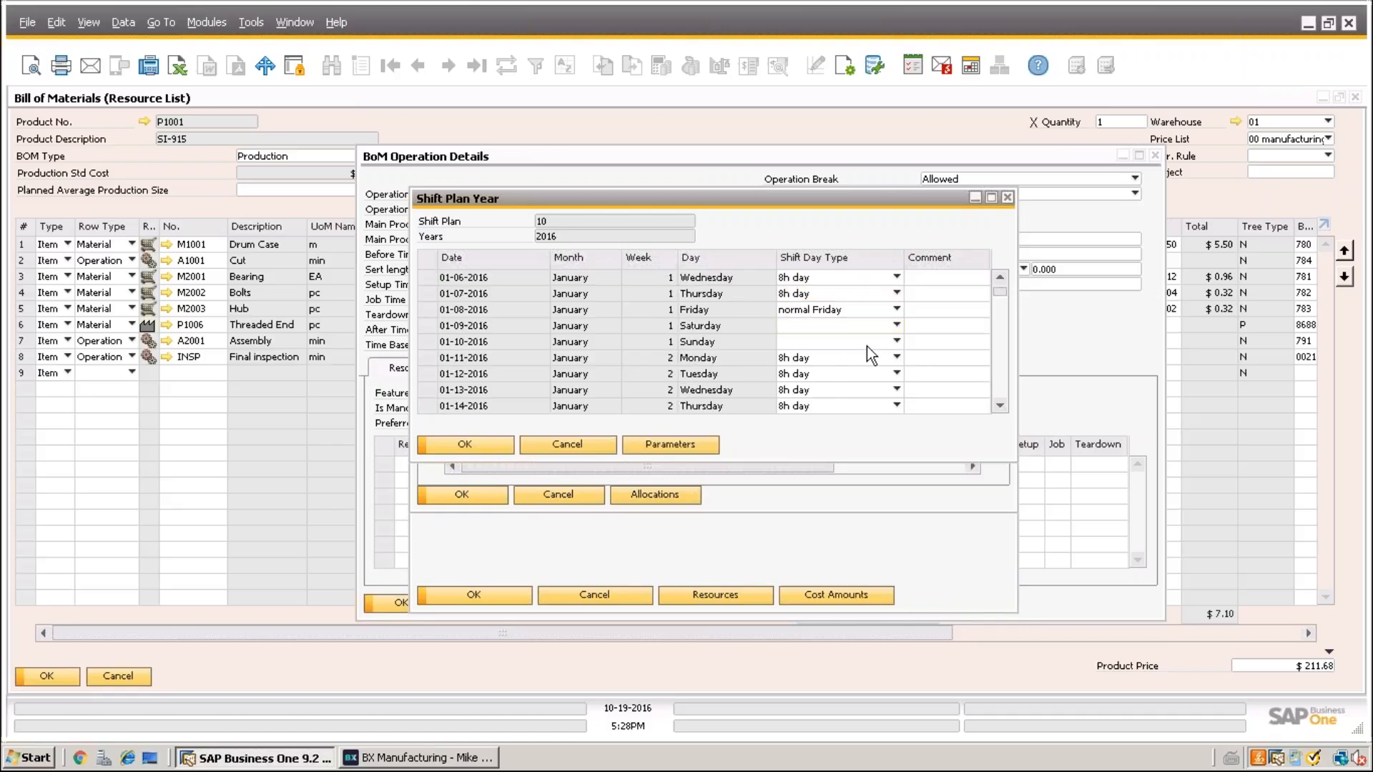
left_click(826, 329)
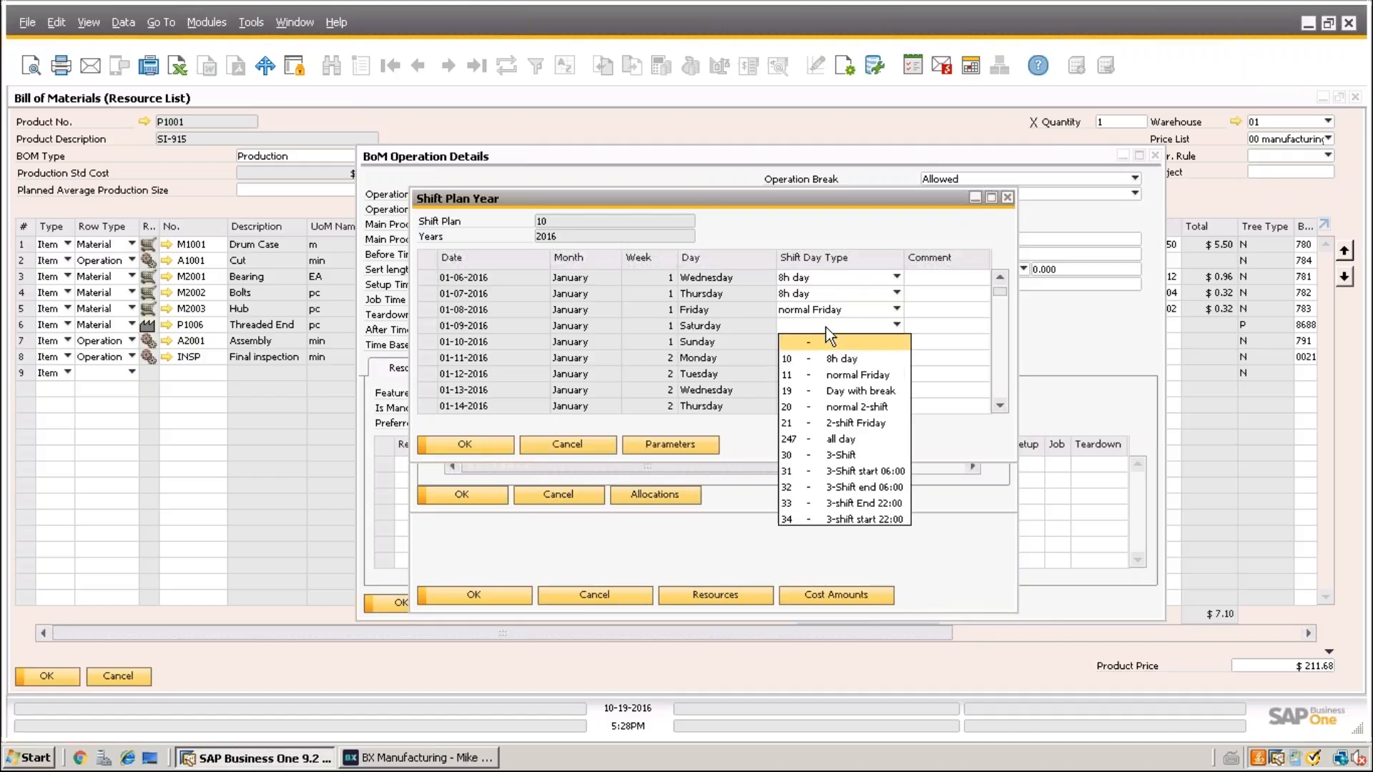
left_click(706, 311)
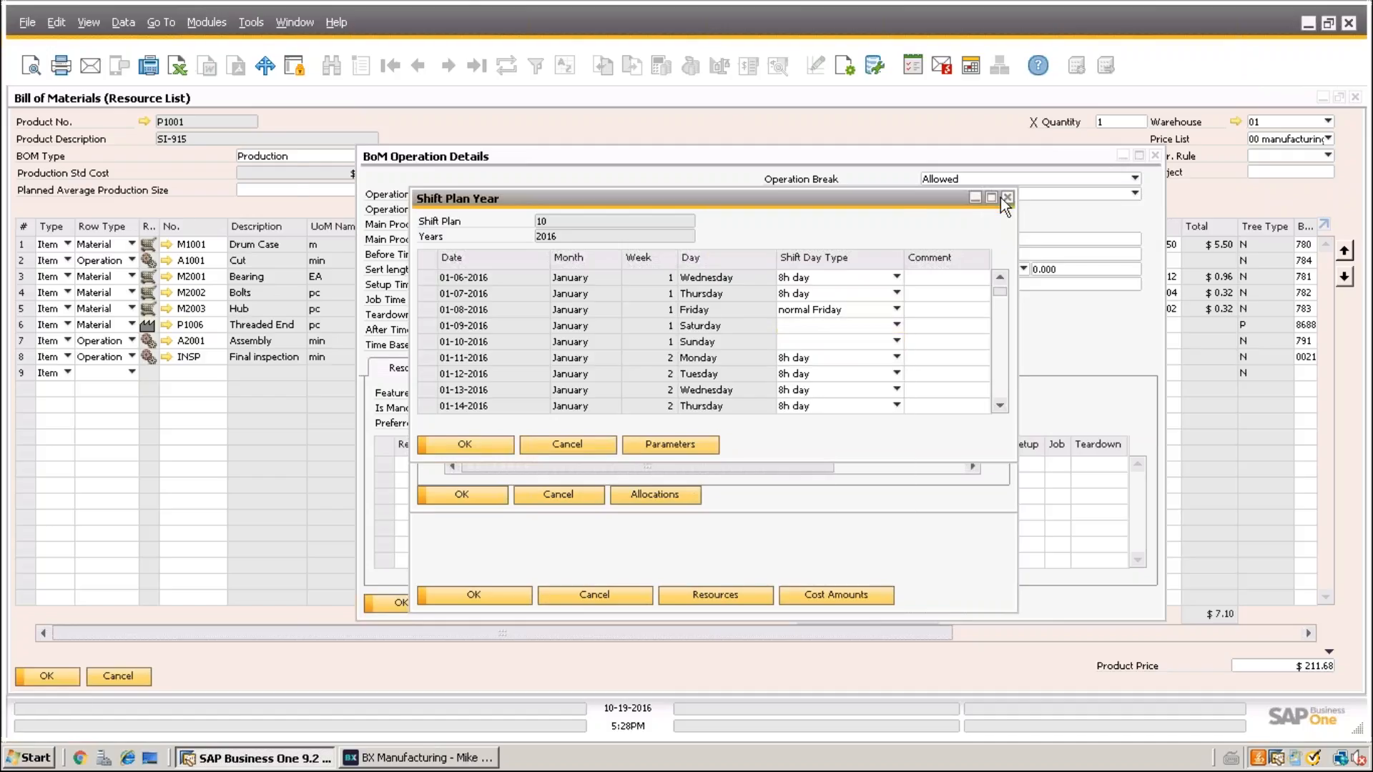
left_click(1007, 197)
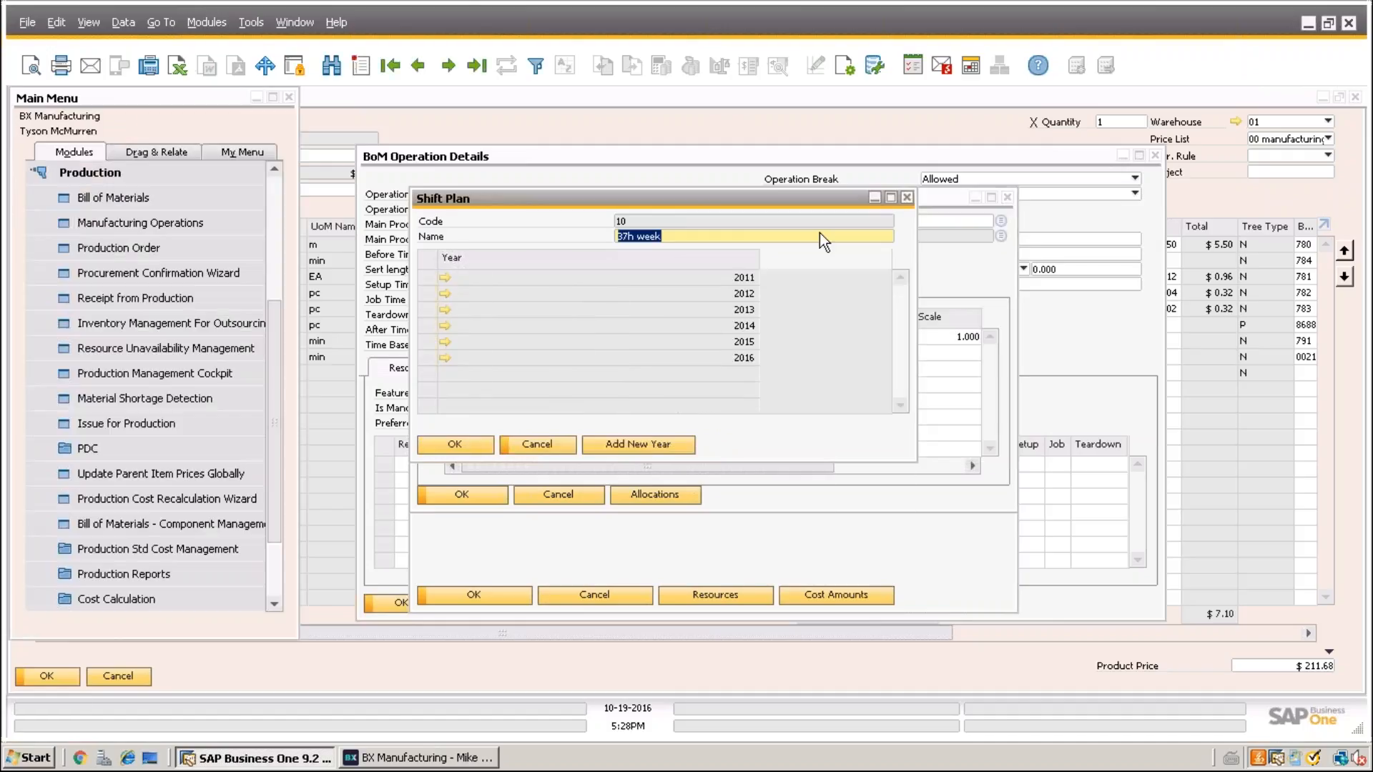
Step: Browse through the other shift plan records as far as the 2-shift plan, and close the Shift Plan window
left_click(449, 64)
left_click(449, 64)
left_click(449, 65)
left_click(449, 65)
left_click(450, 65)
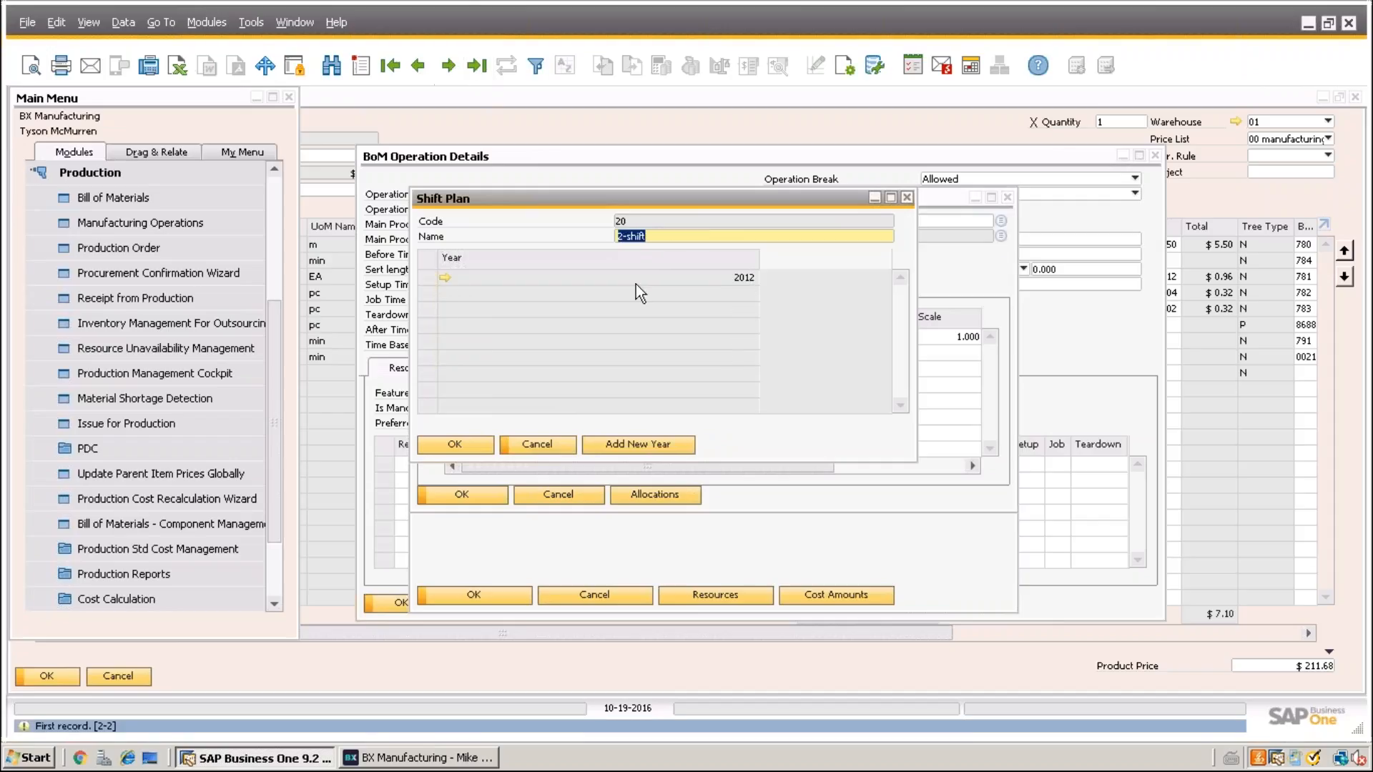
left_click(907, 200)
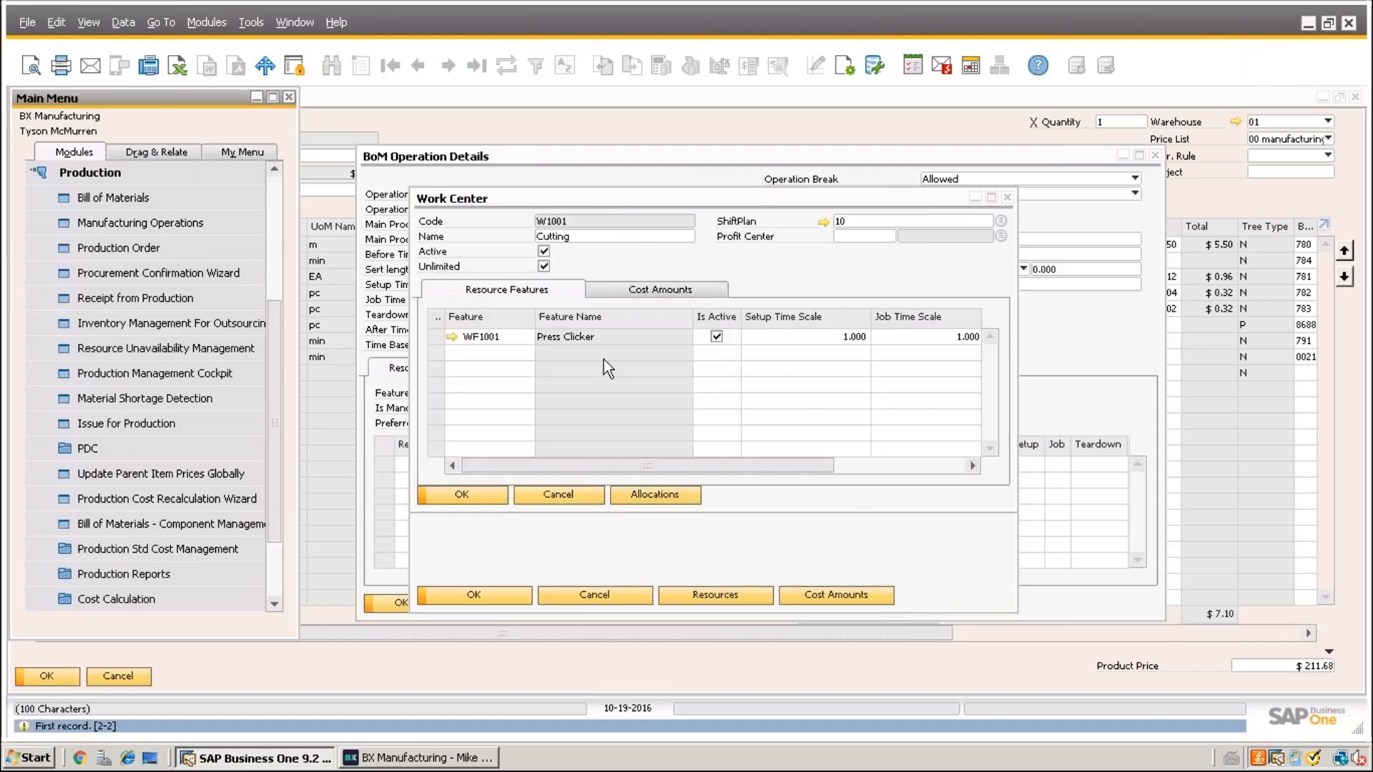
Step: Review the Cost Amounts of work center W1001, including the available cost types and the Fix Amount column, and return to the BoM Operation Details
left_click(641, 286)
left_click(641, 289)
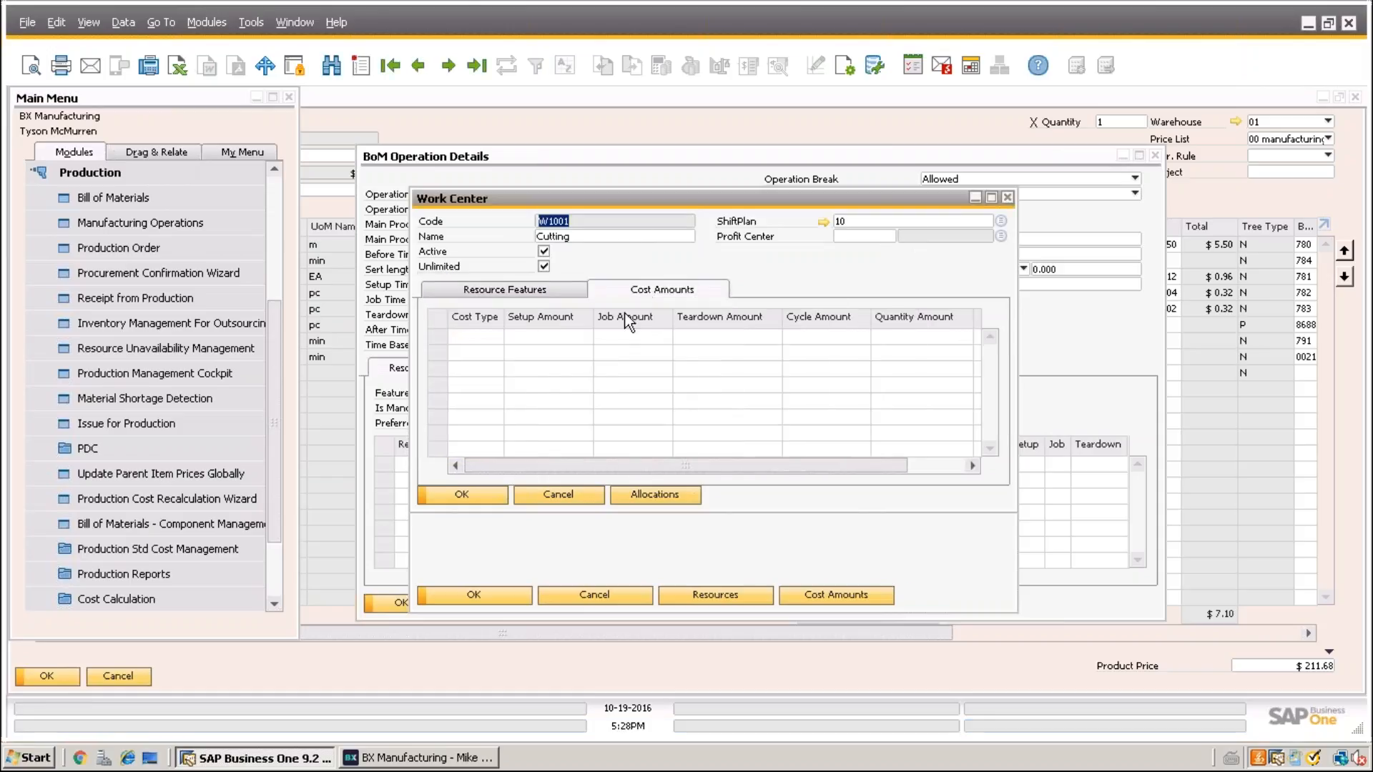
left_click(470, 335)
left_click(470, 335)
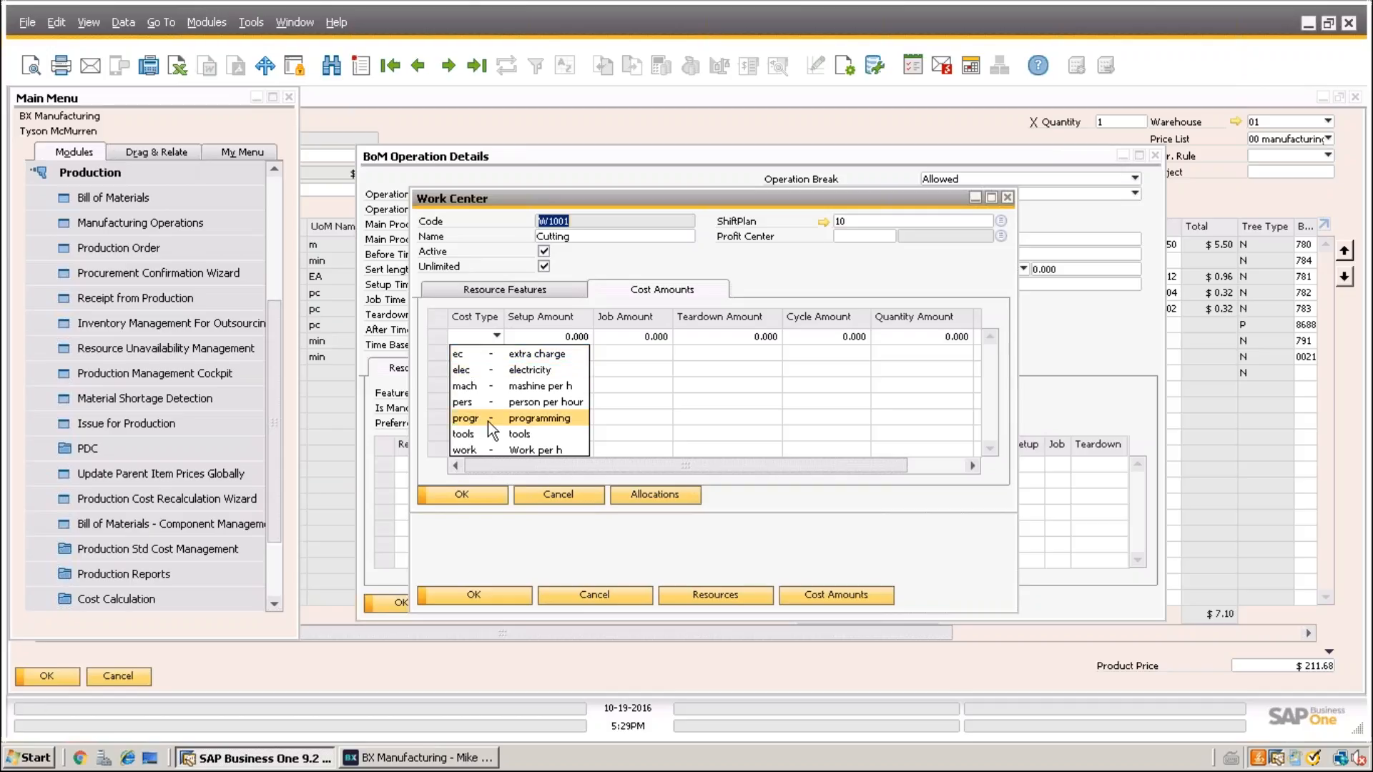
left_click(706, 282)
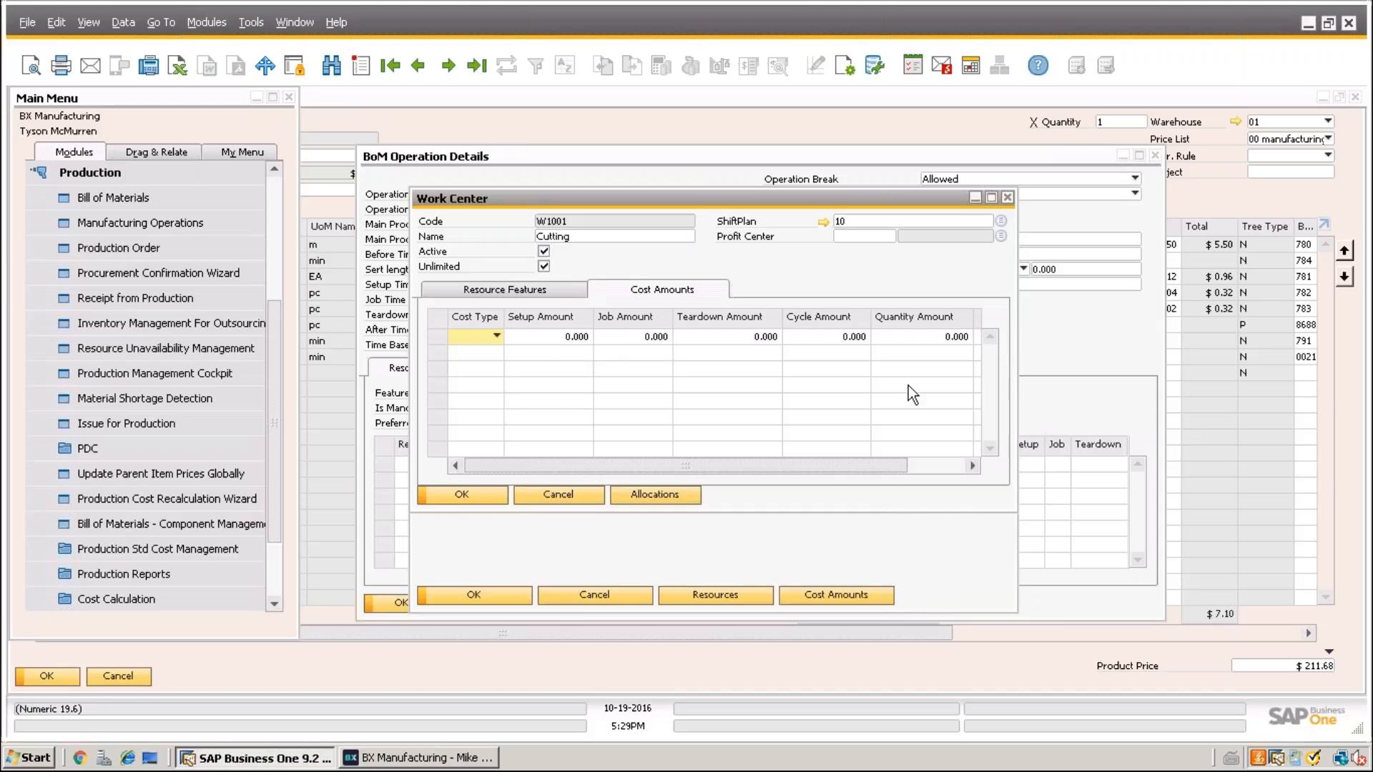
left_click(942, 467)
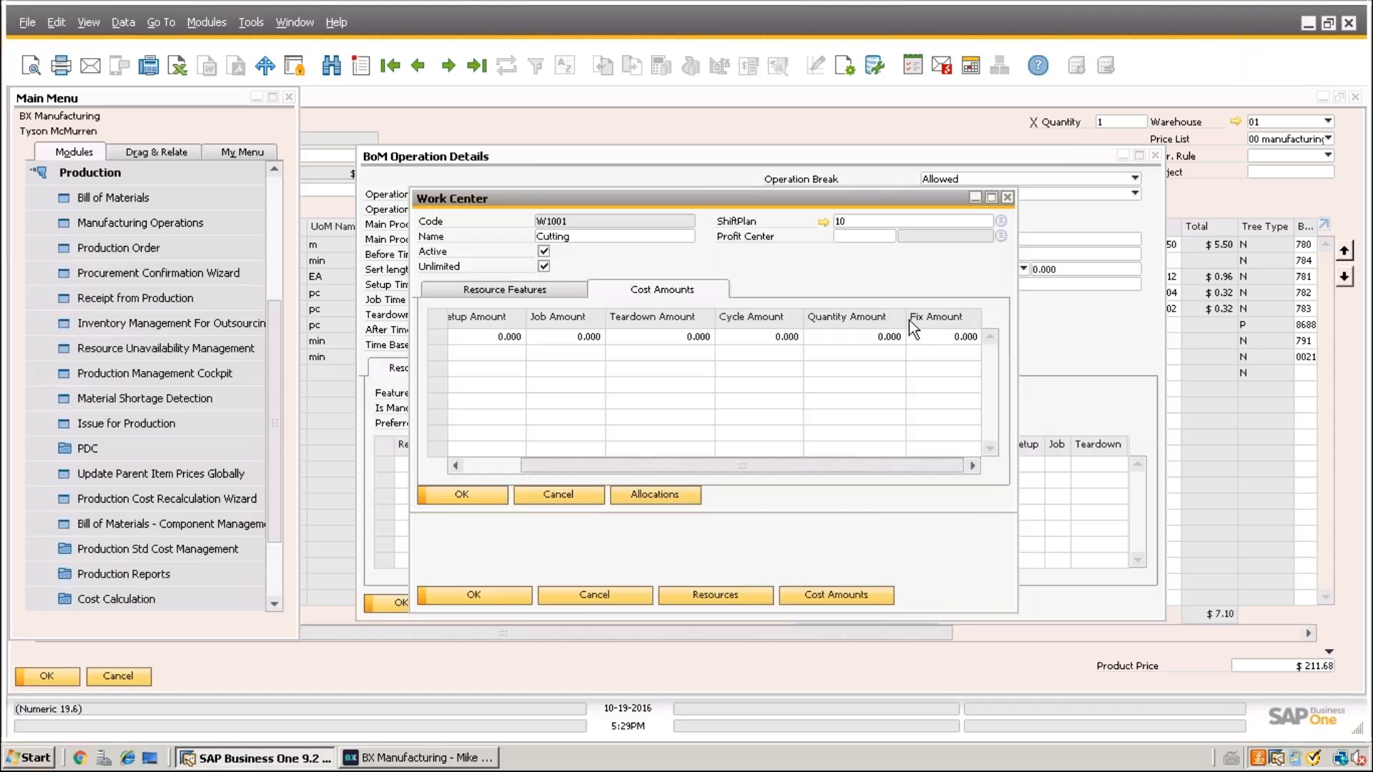
left_click(1008, 197)
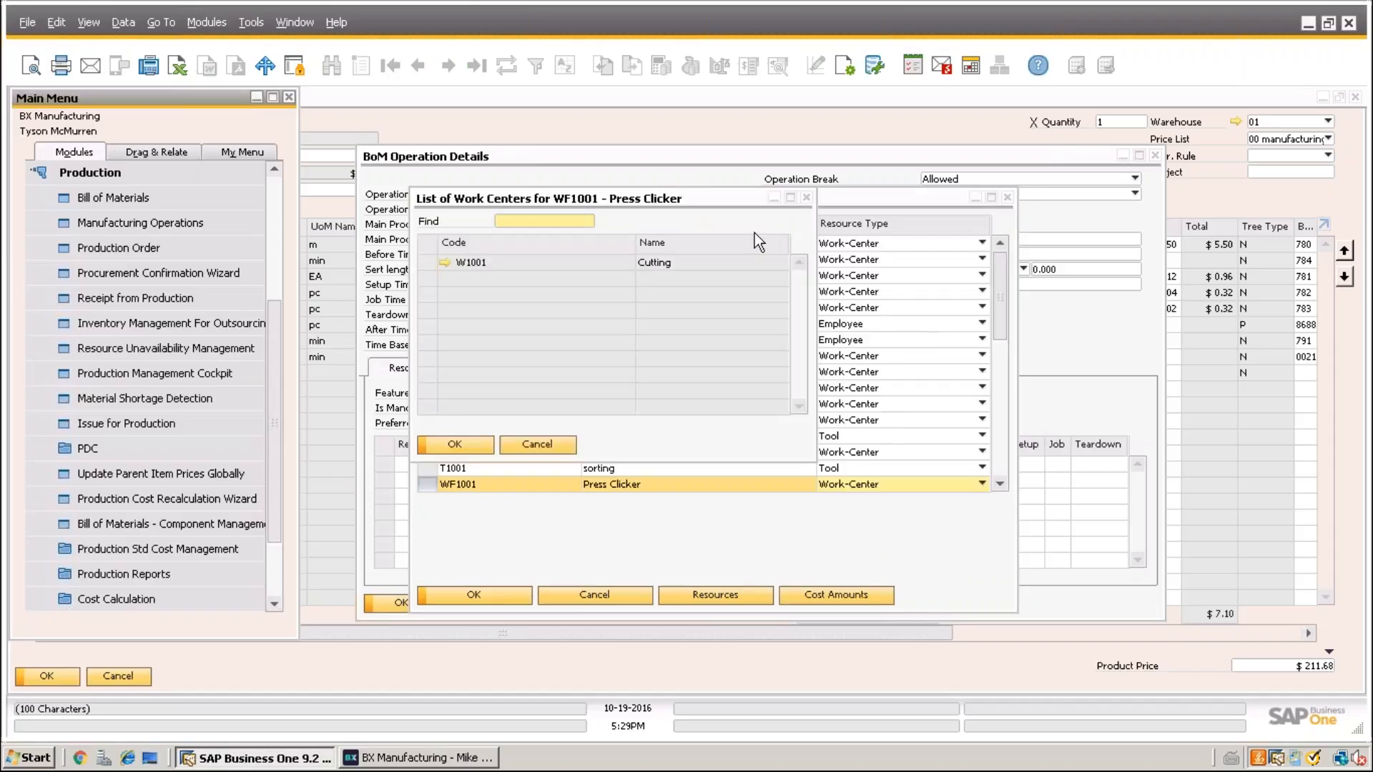
left_click(807, 198)
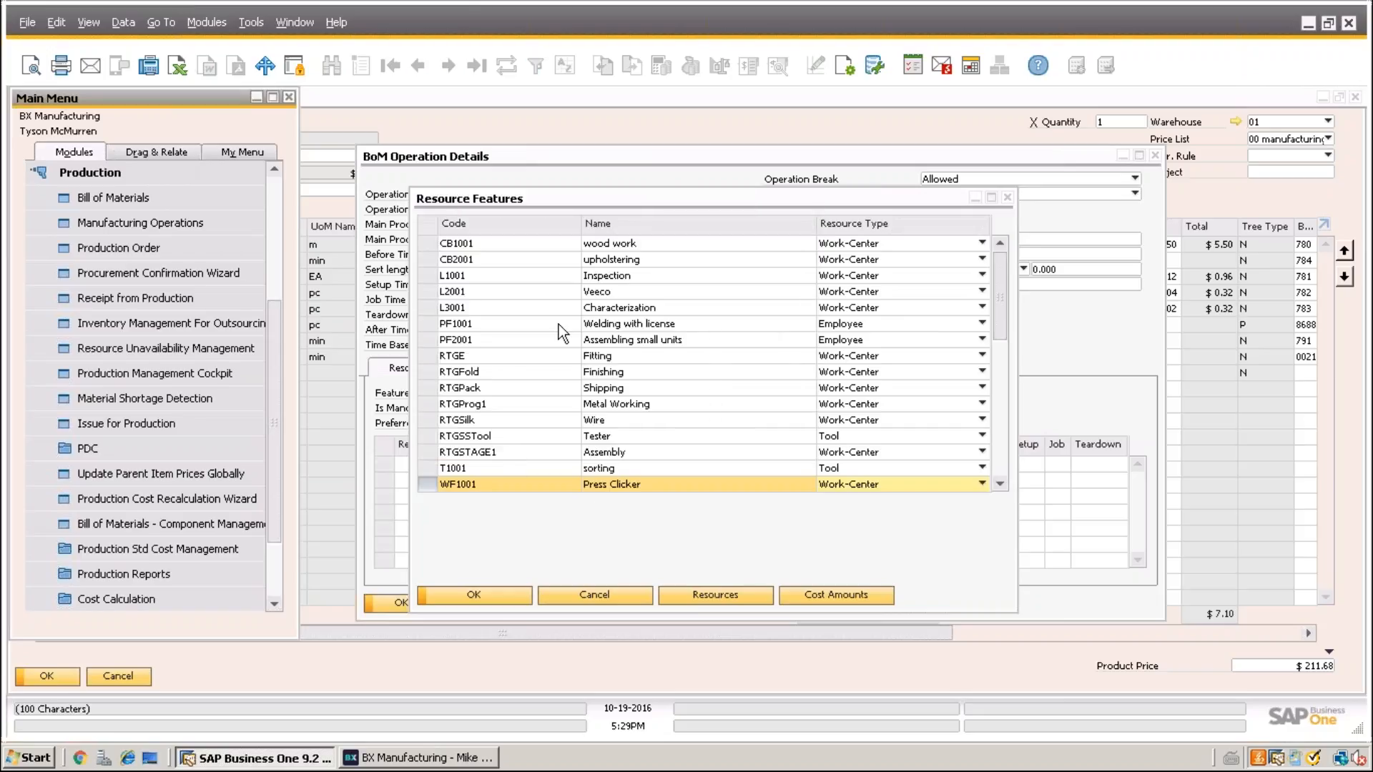
left_click(591, 595)
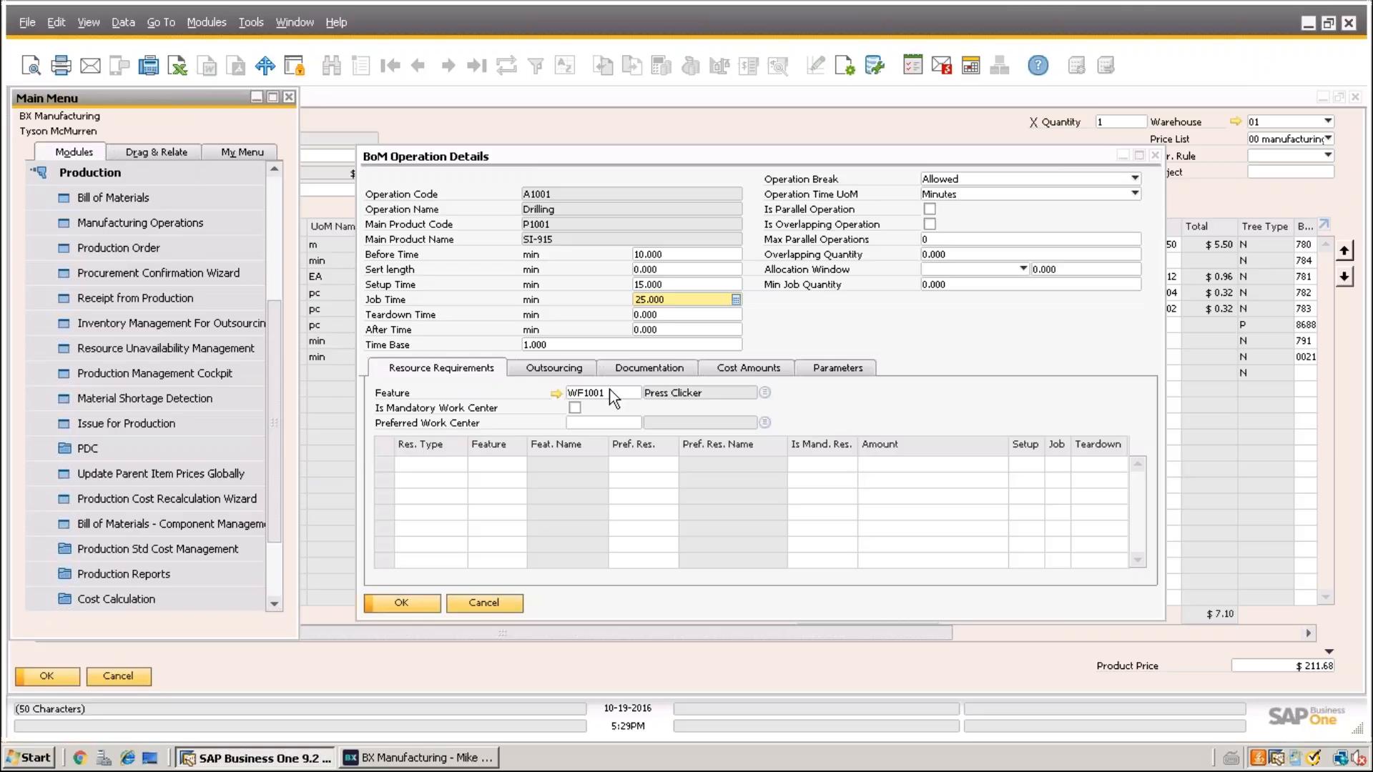
Step: Review the outsourcing, documentation, cost amounts and parameters of operation A1001, and close its details
left_click(554, 367)
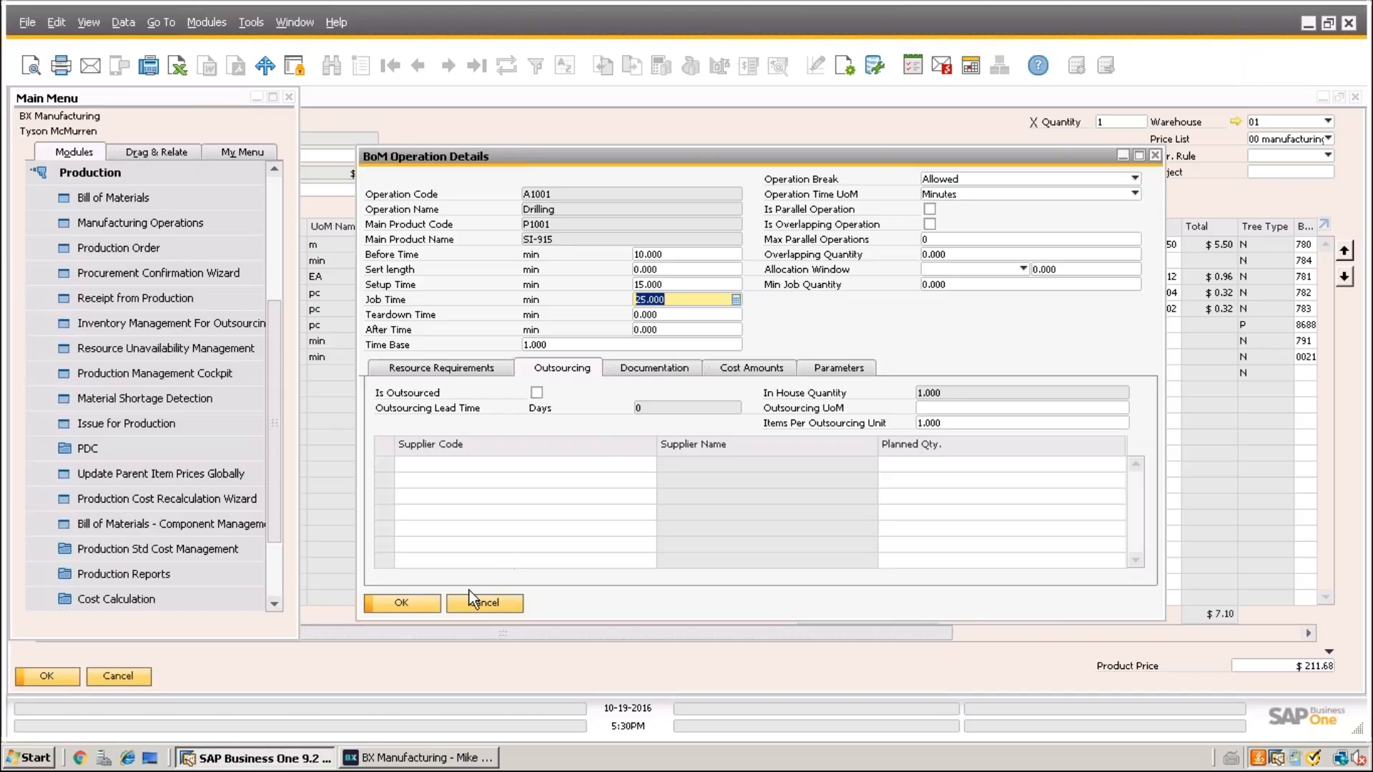
left_click(651, 369)
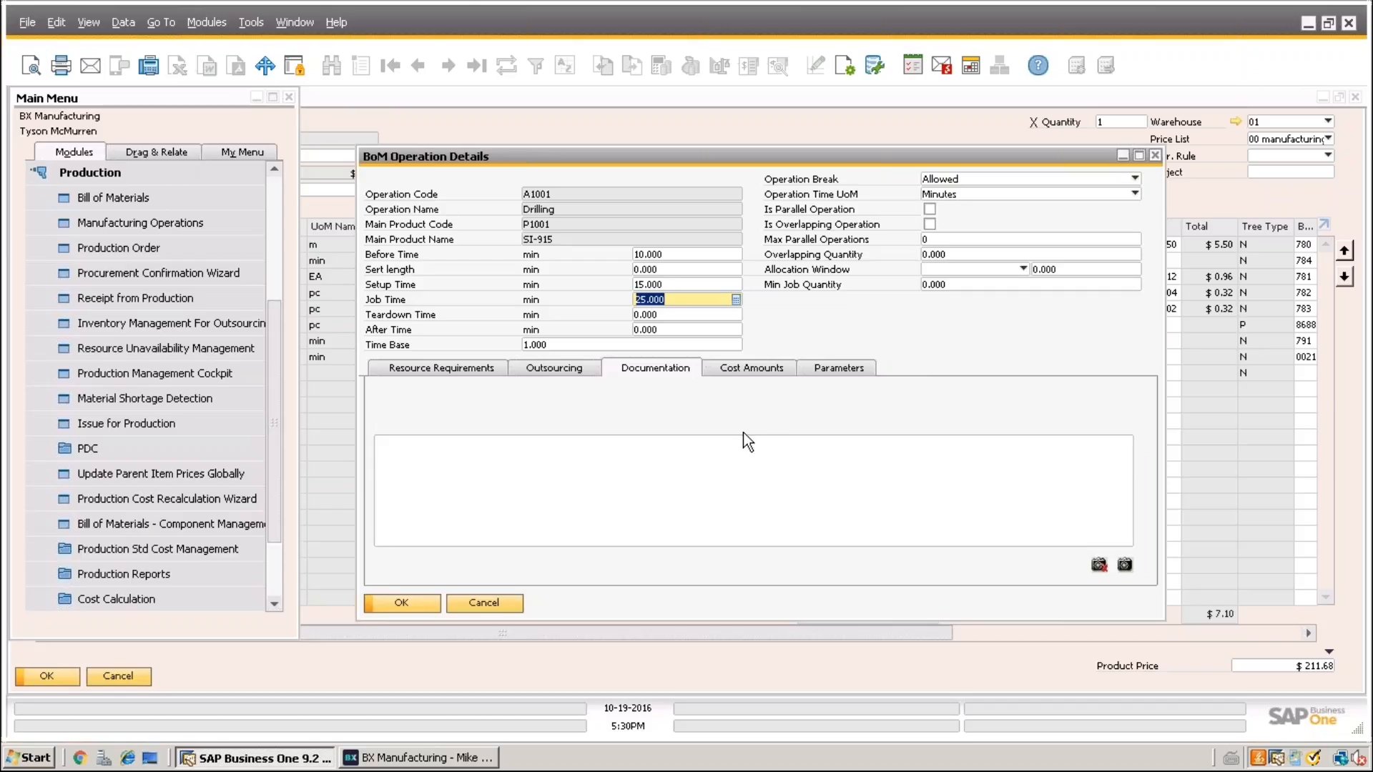
left_click(741, 367)
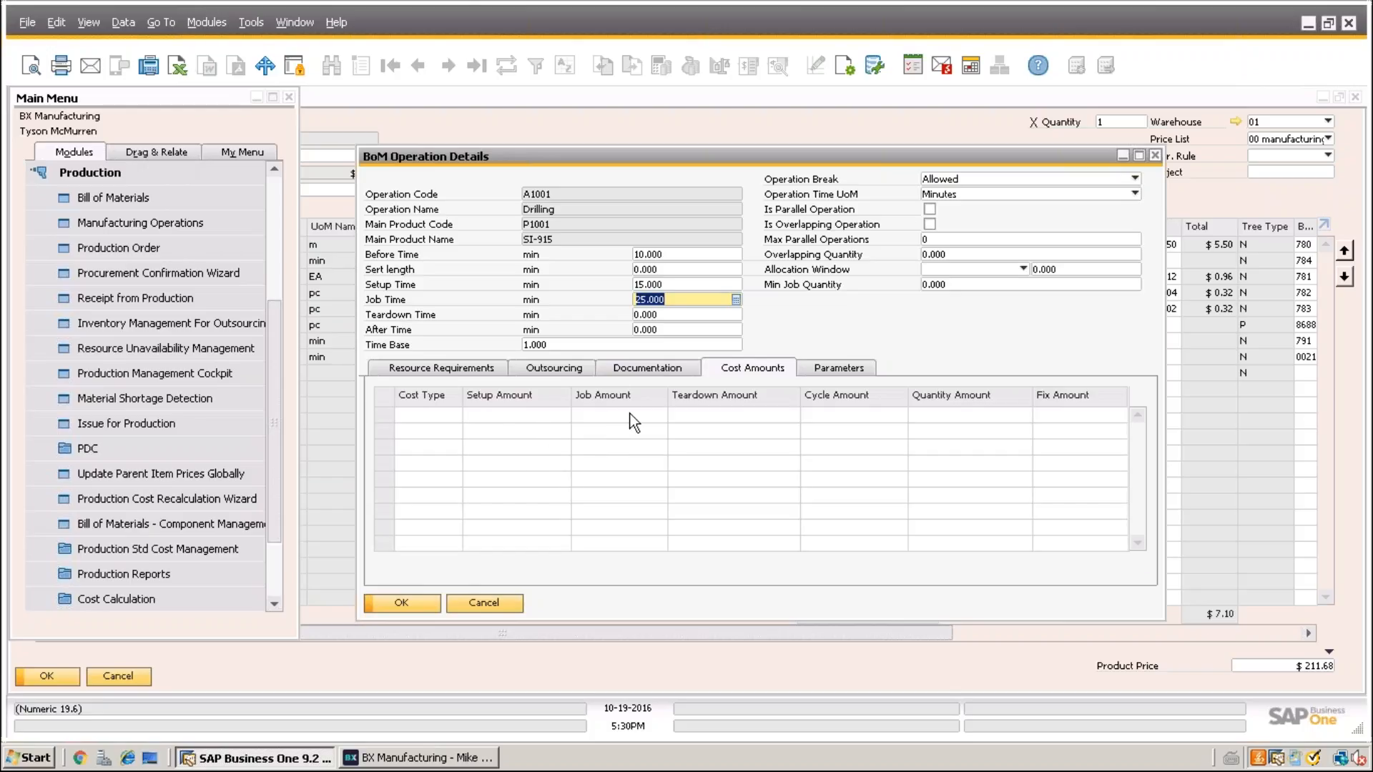
left_click(448, 414)
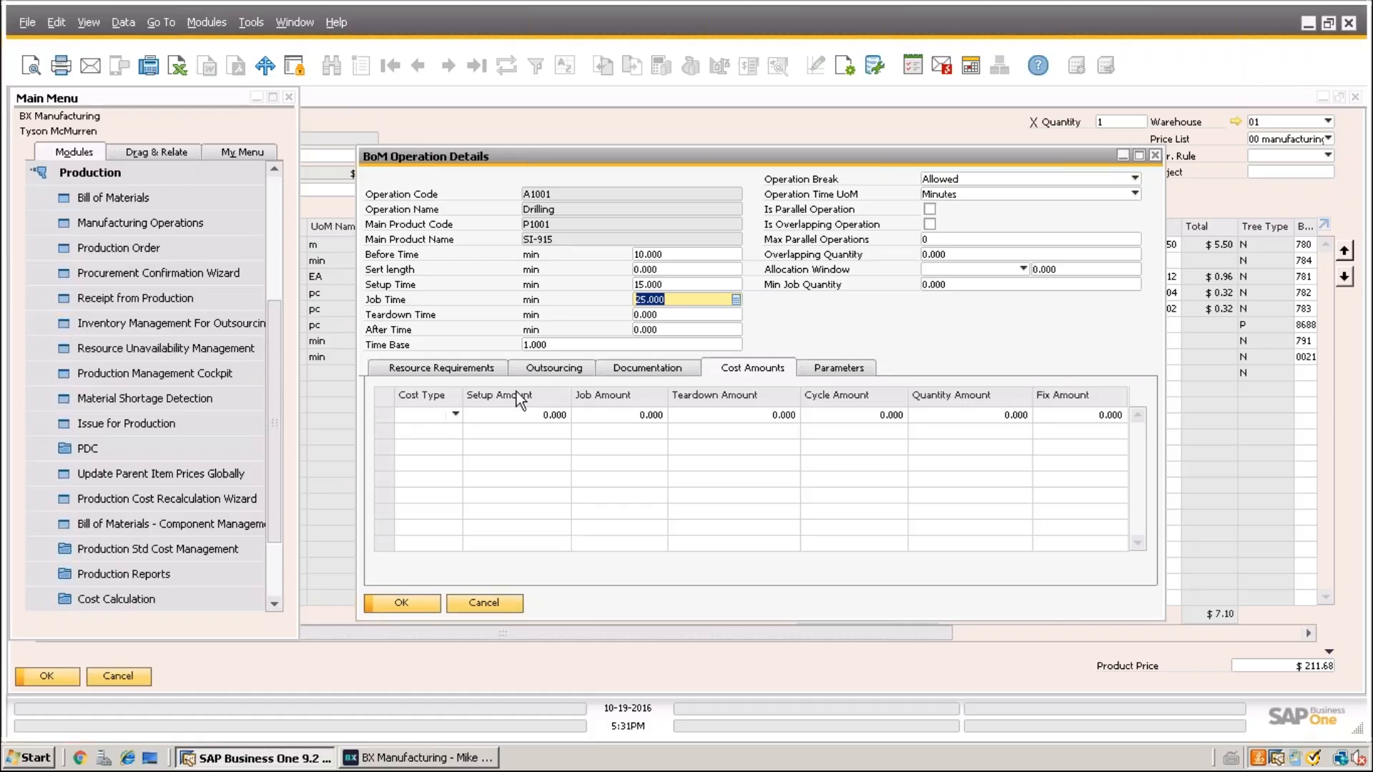
left_click(841, 369)
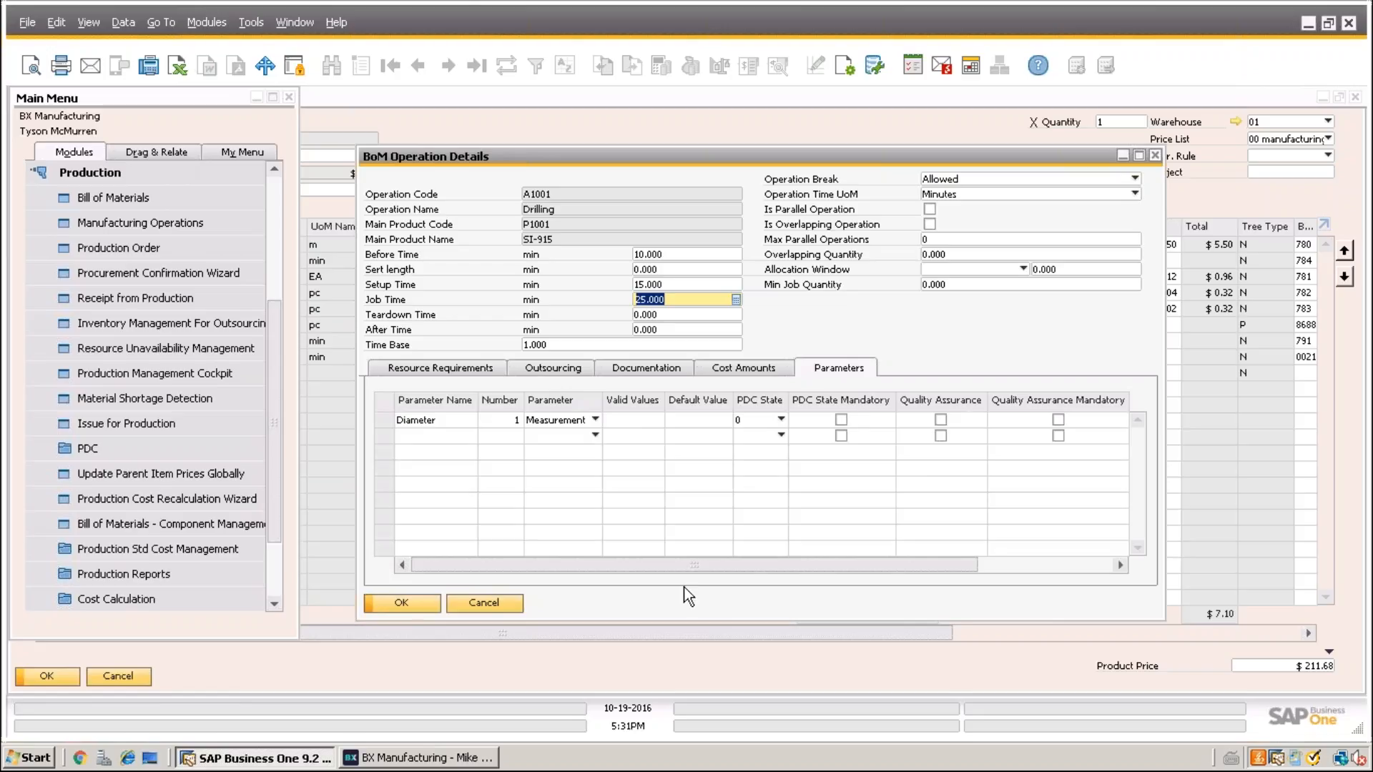
left_click(1043, 565)
left_click(1043, 565)
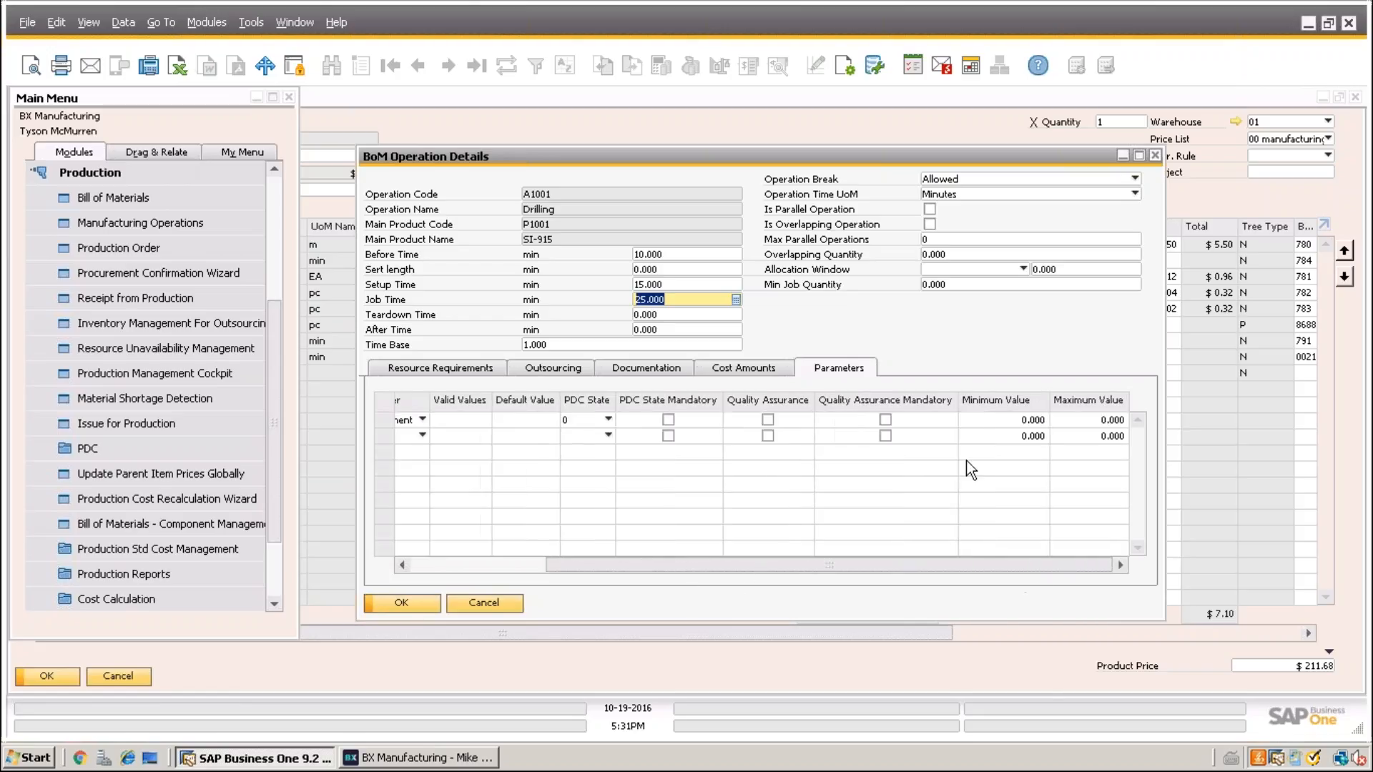
left_click_drag(856, 569, 553, 570)
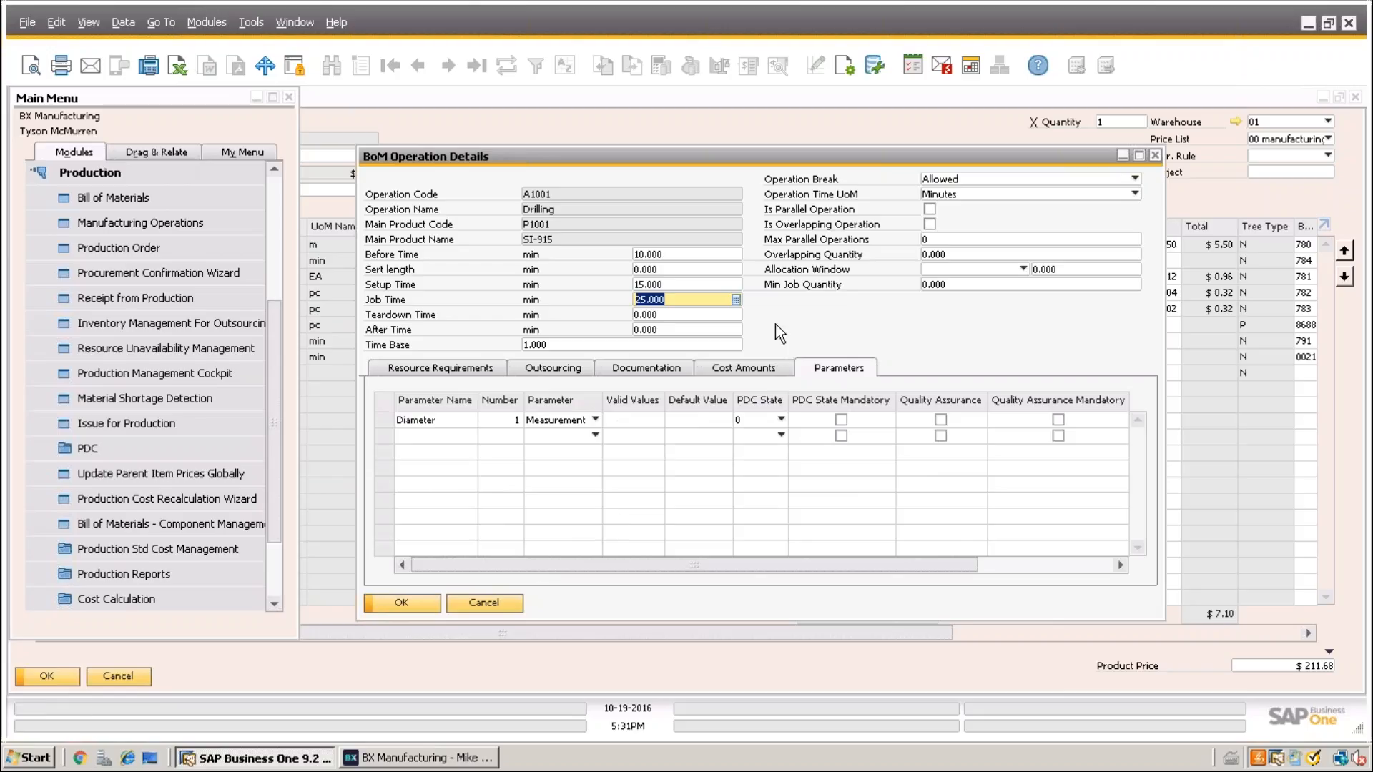
left_click(1156, 155)
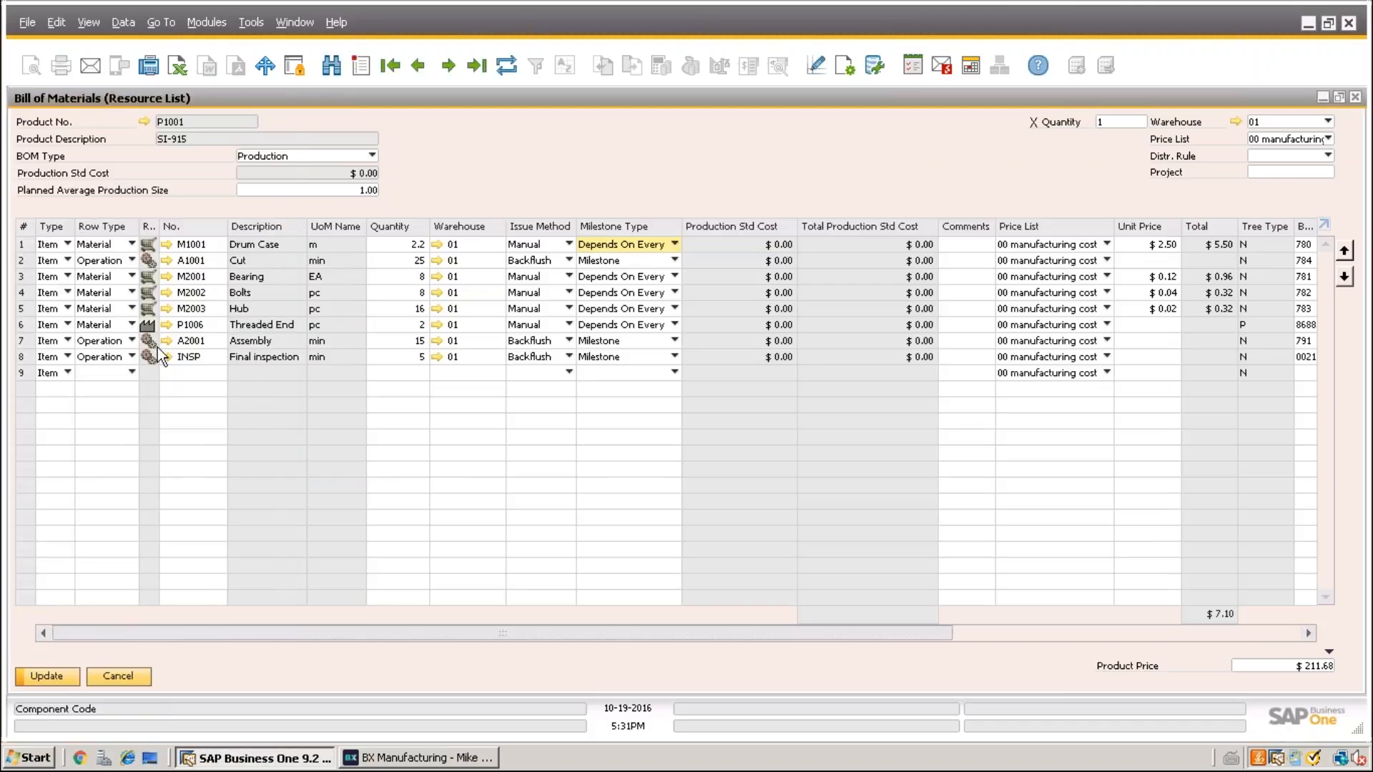
Step: Inspect the details of Assembly operation A2001 and the work centers assigned to its resource feature WF2001, and close them
left_click(147, 341)
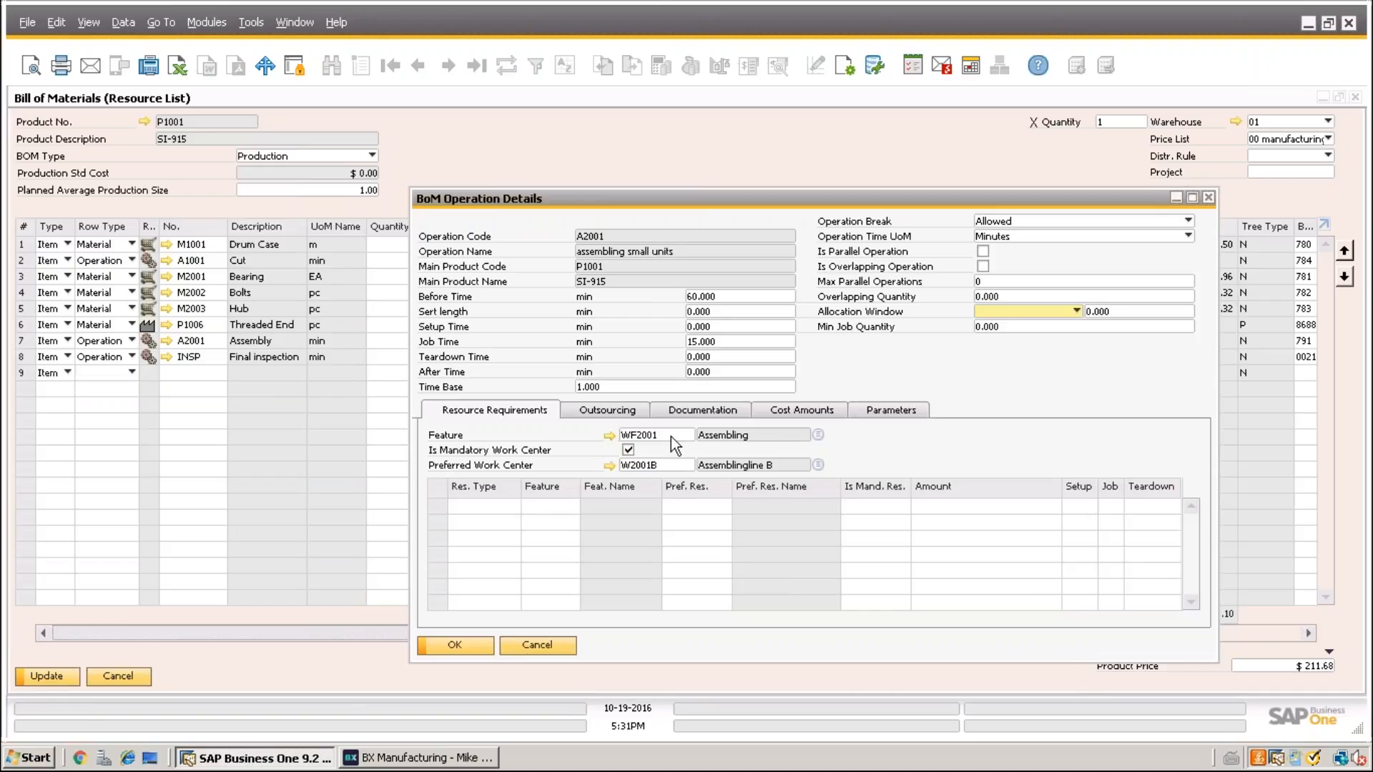
left_click(820, 440)
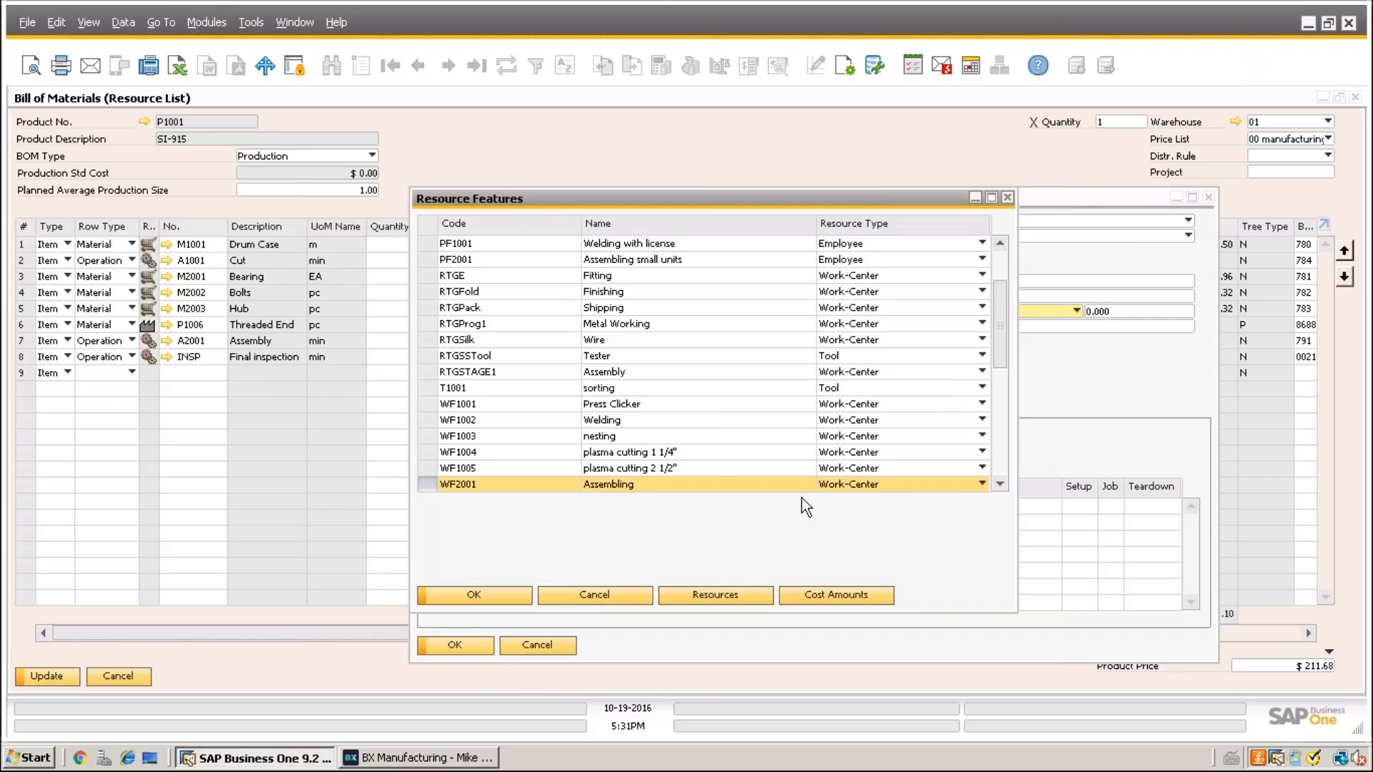
left_click(715, 595)
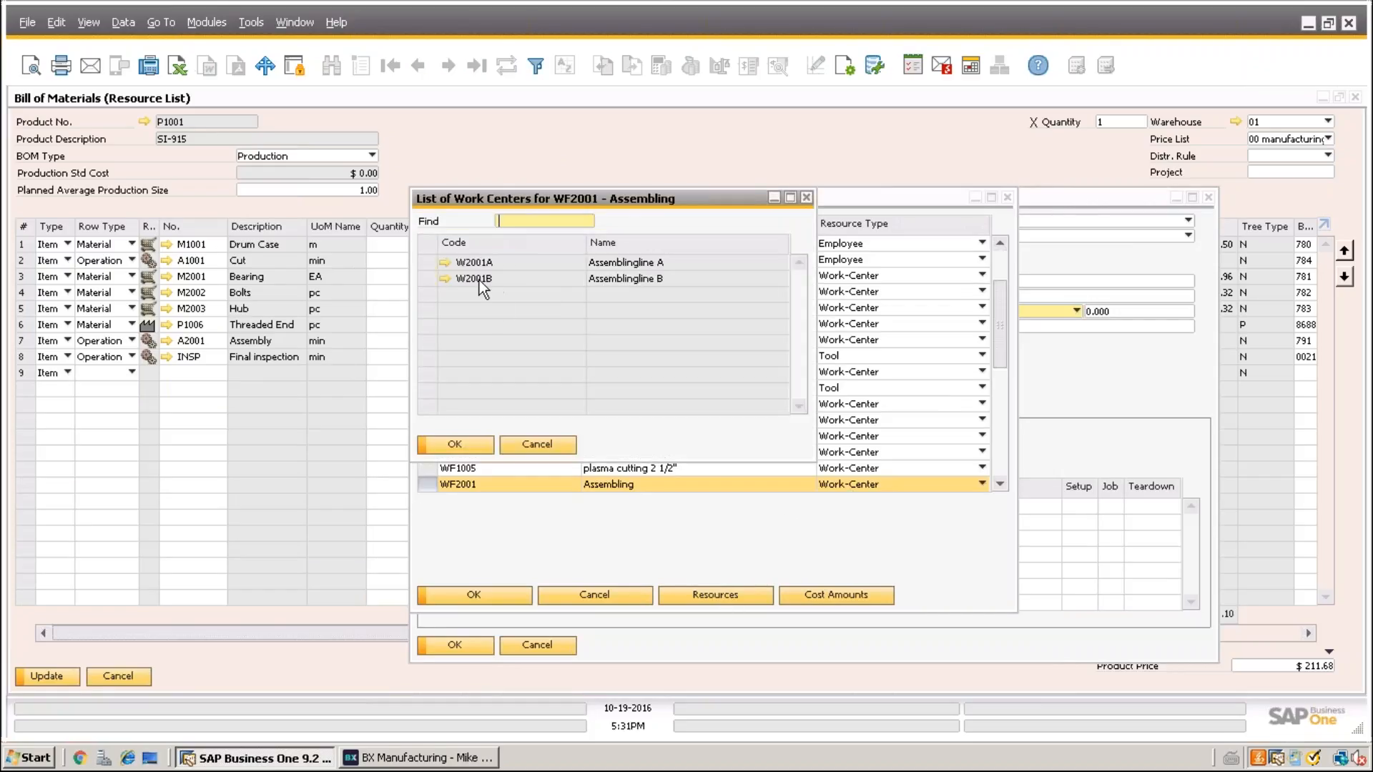
left_click(544, 443)
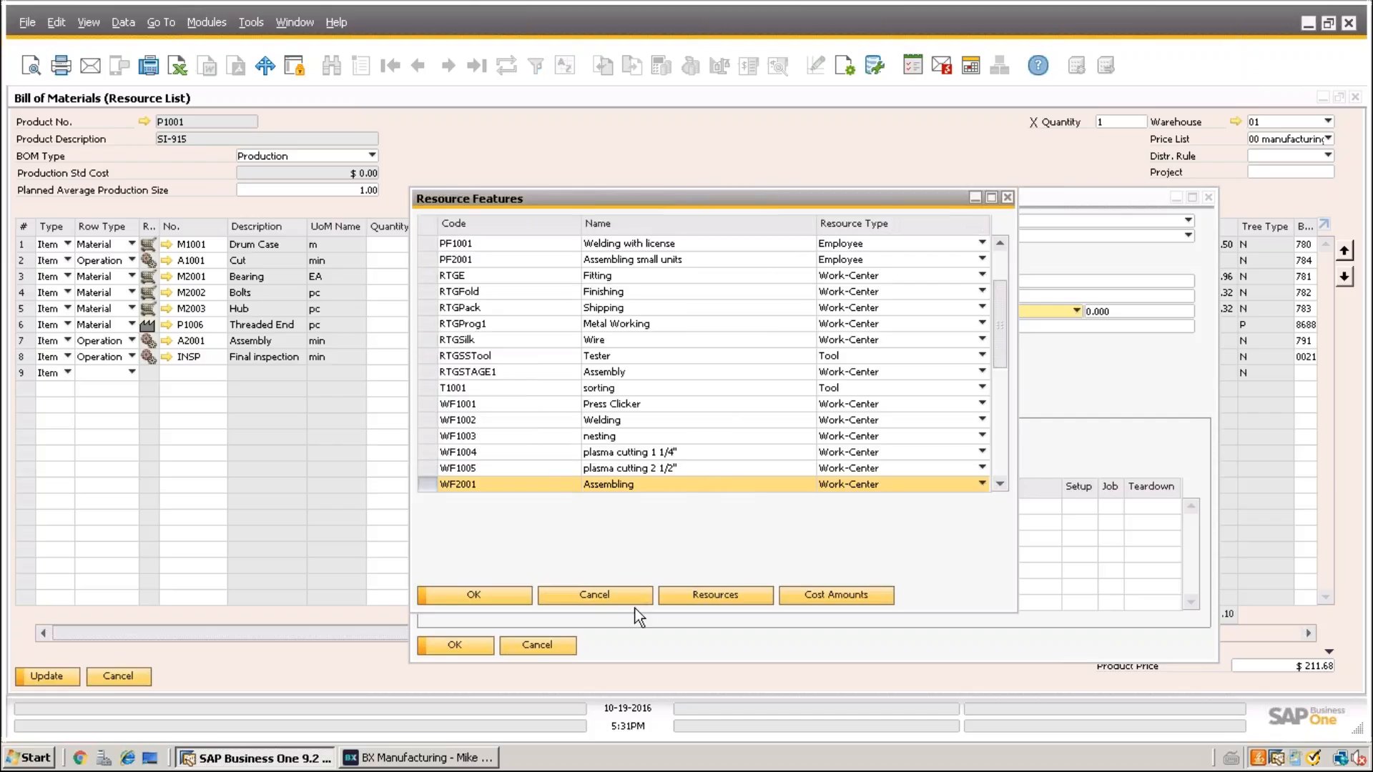
left_click(601, 595)
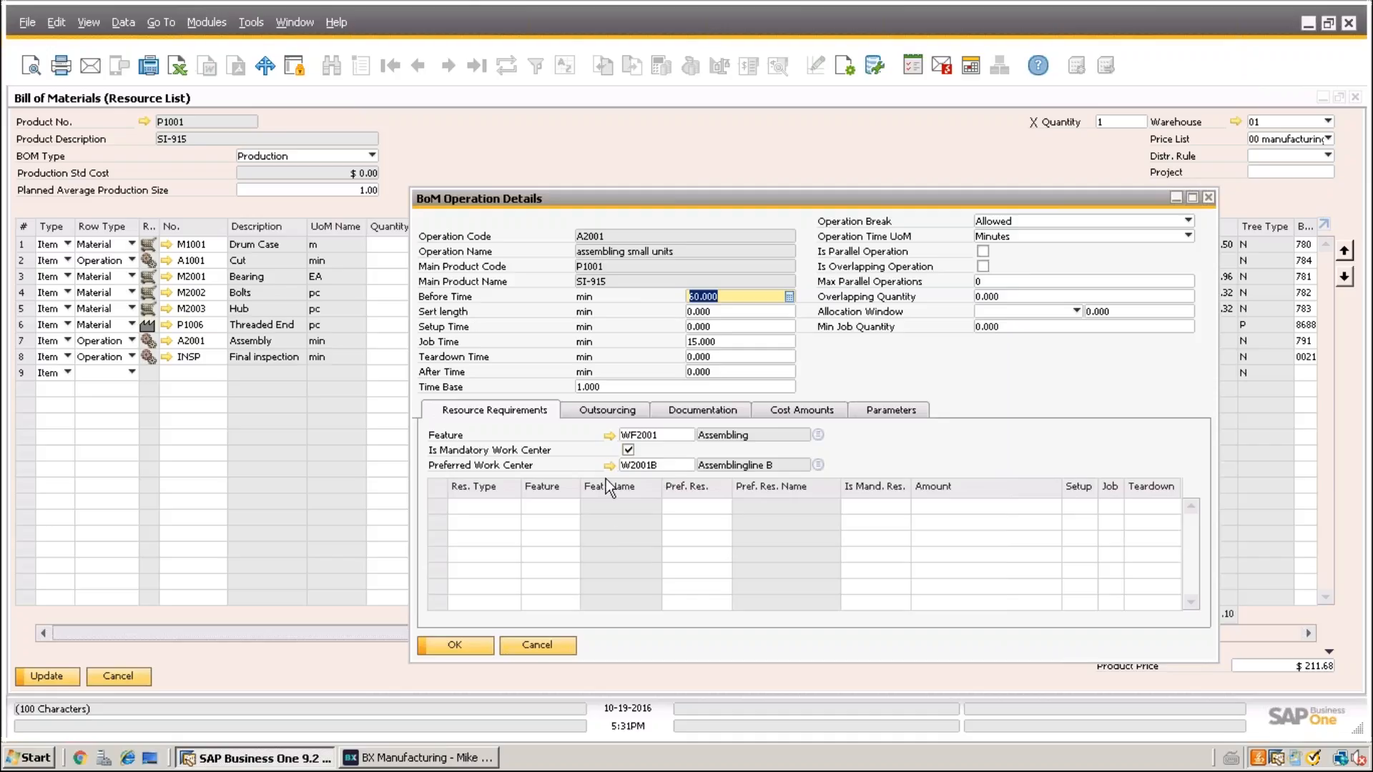
left_click(556, 650)
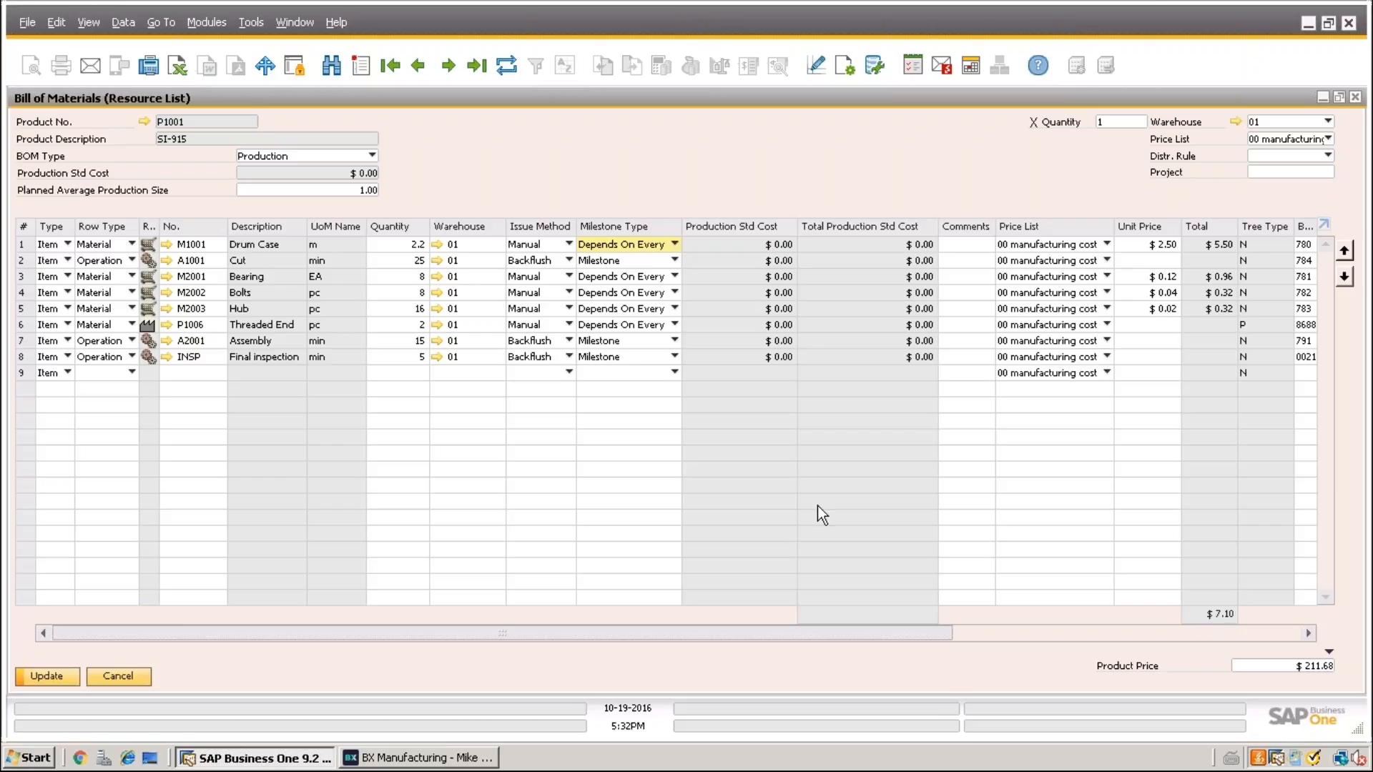
Step: Open Calculate Bills of Materials for P1001 and examine the lines and Material formula of its cost schema CS1
right_click(585, 175)
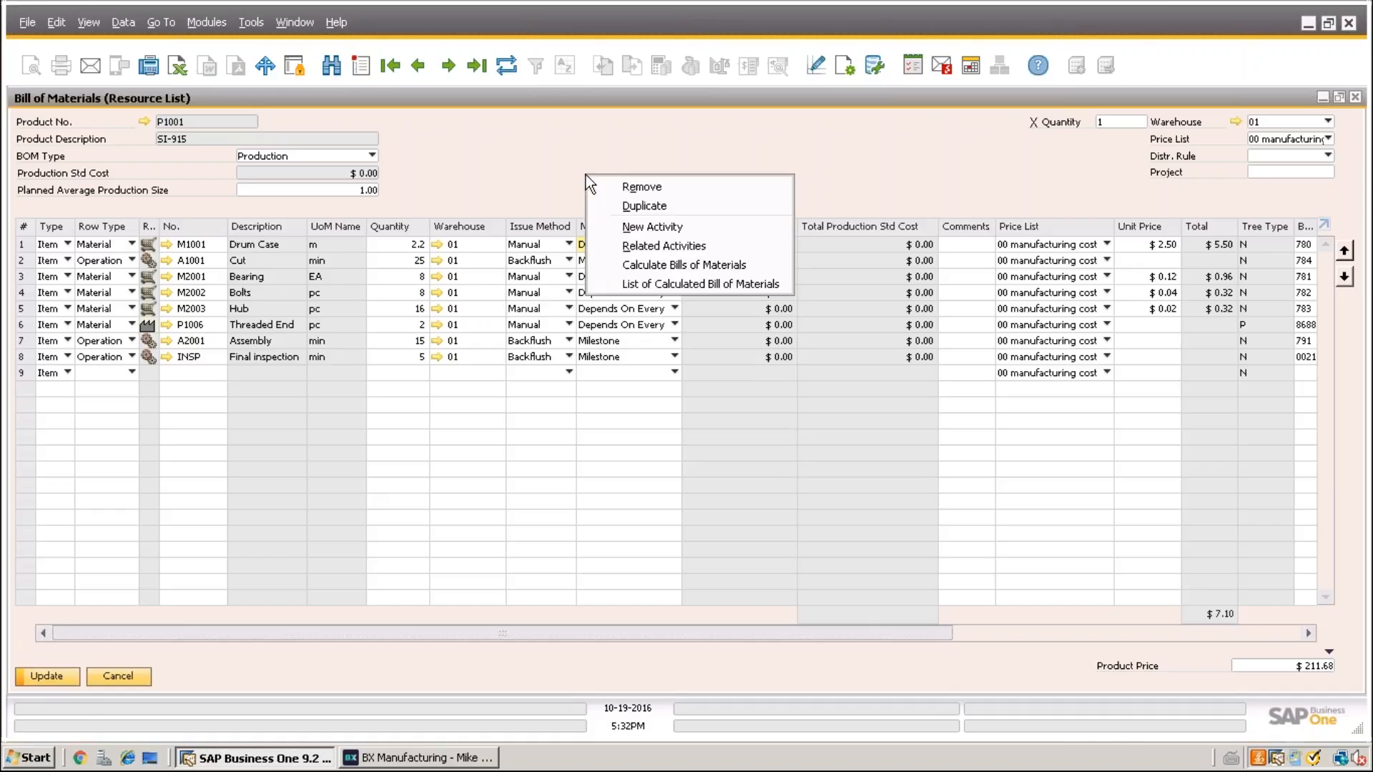
left_click(633, 265)
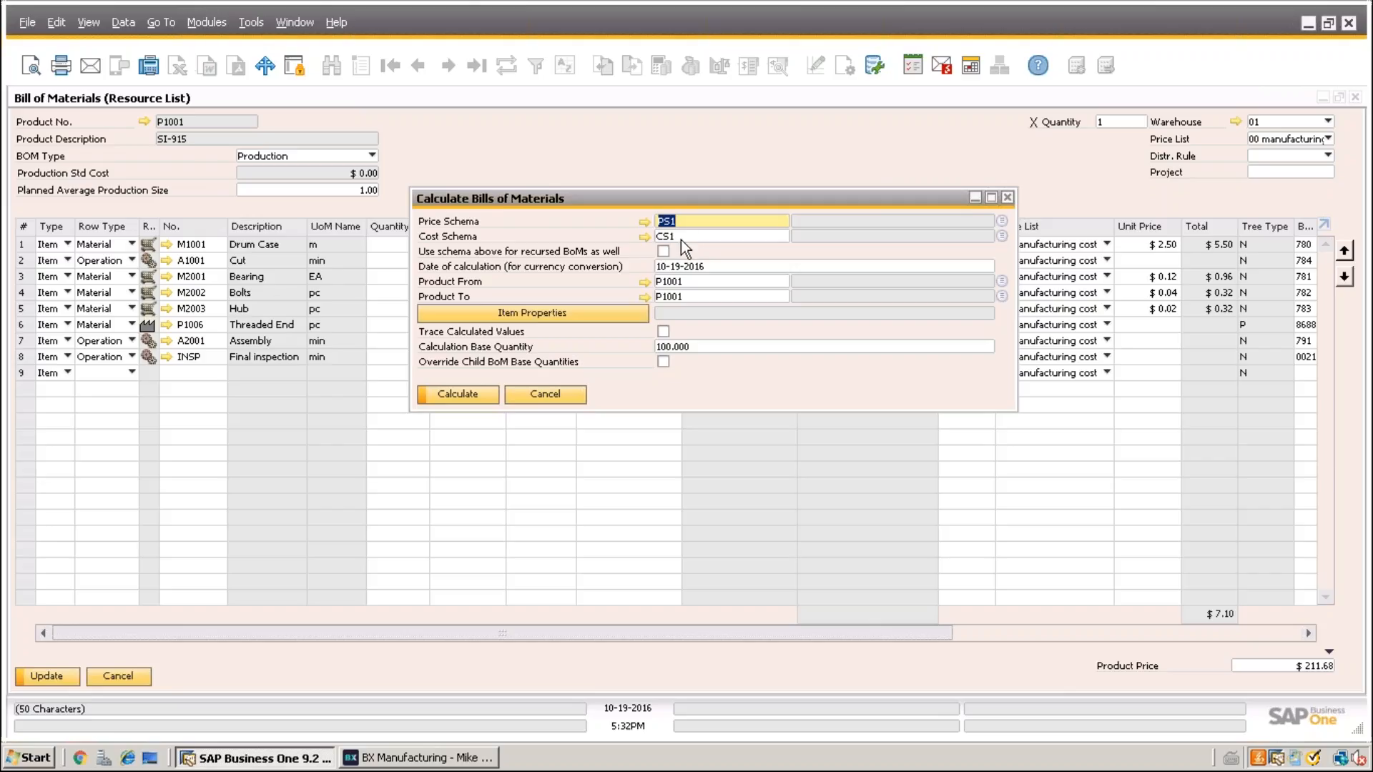
left_click(655, 239)
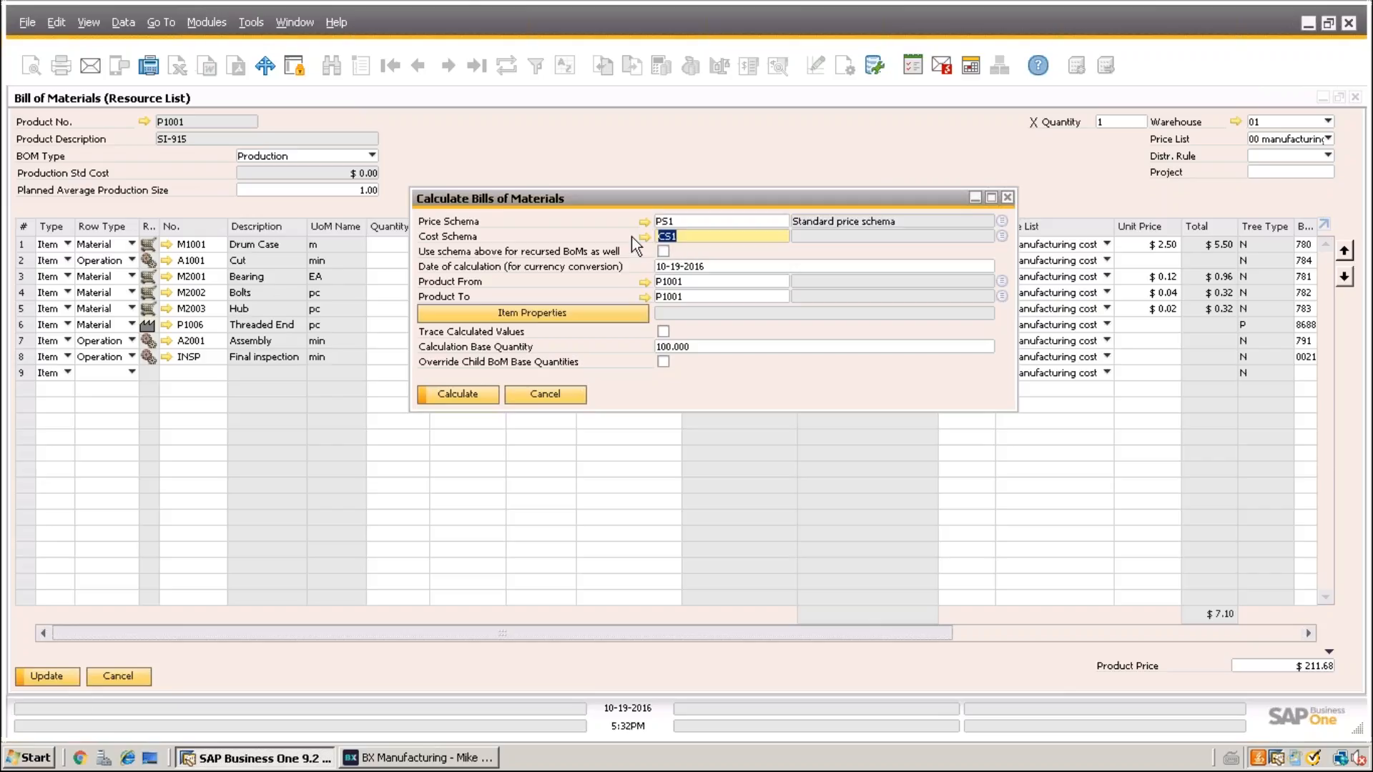
left_click(643, 240)
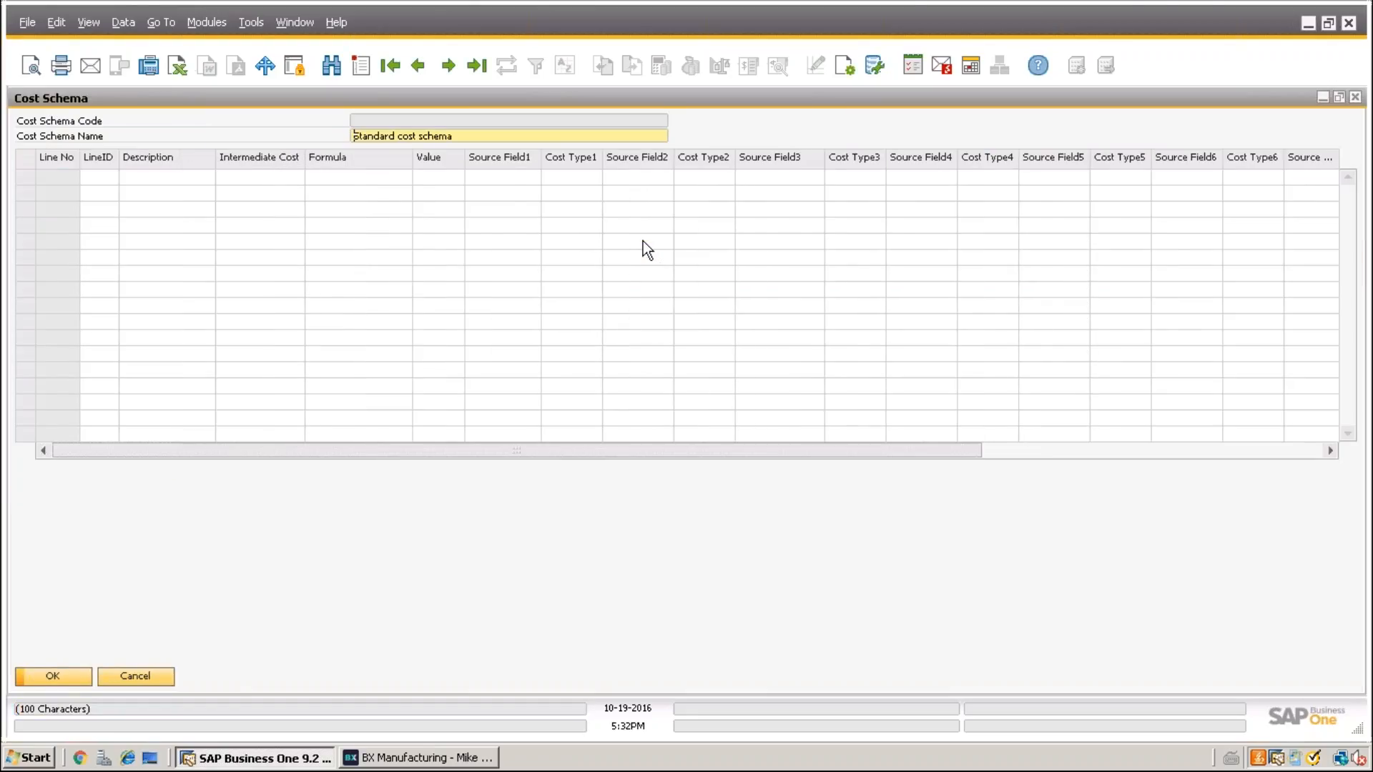
left_click(193, 224)
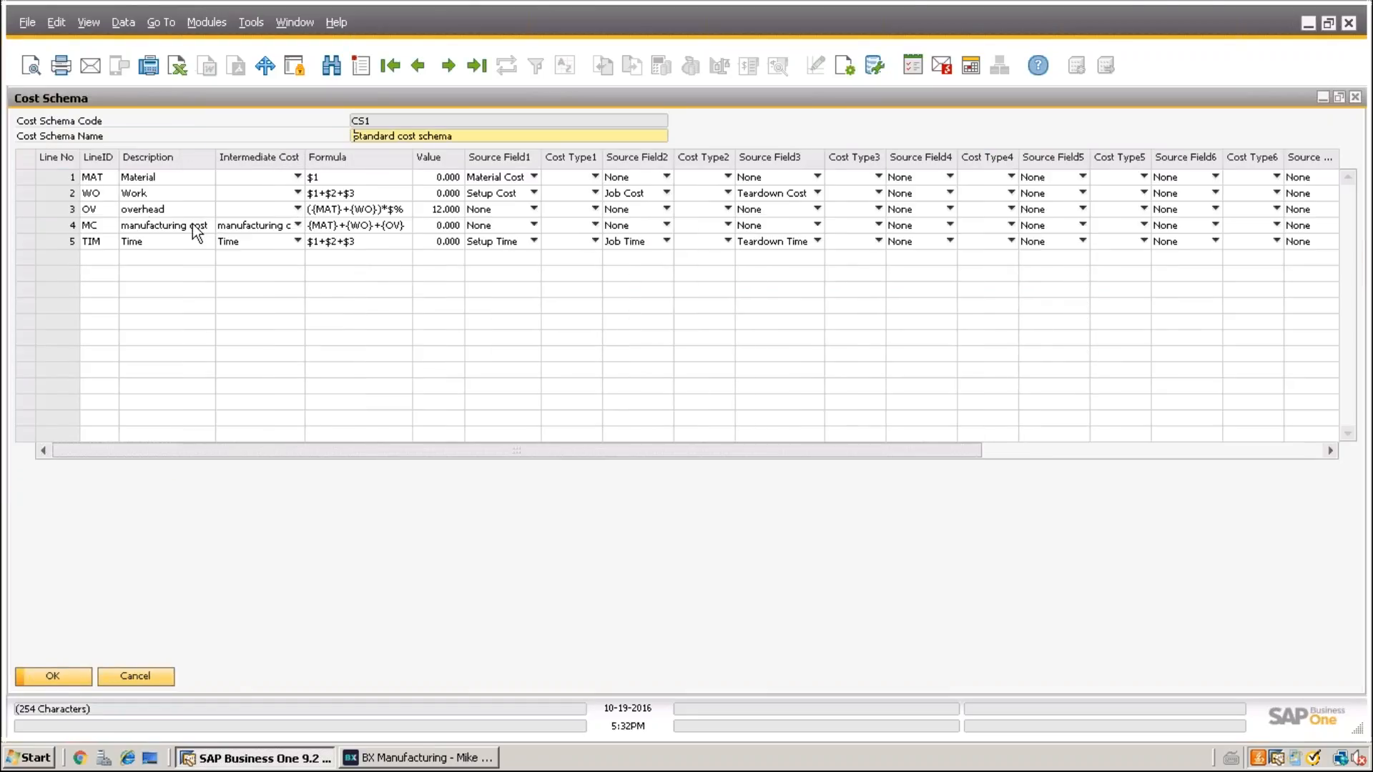
left_click(103, 188)
left_click(122, 259)
left_click(325, 179)
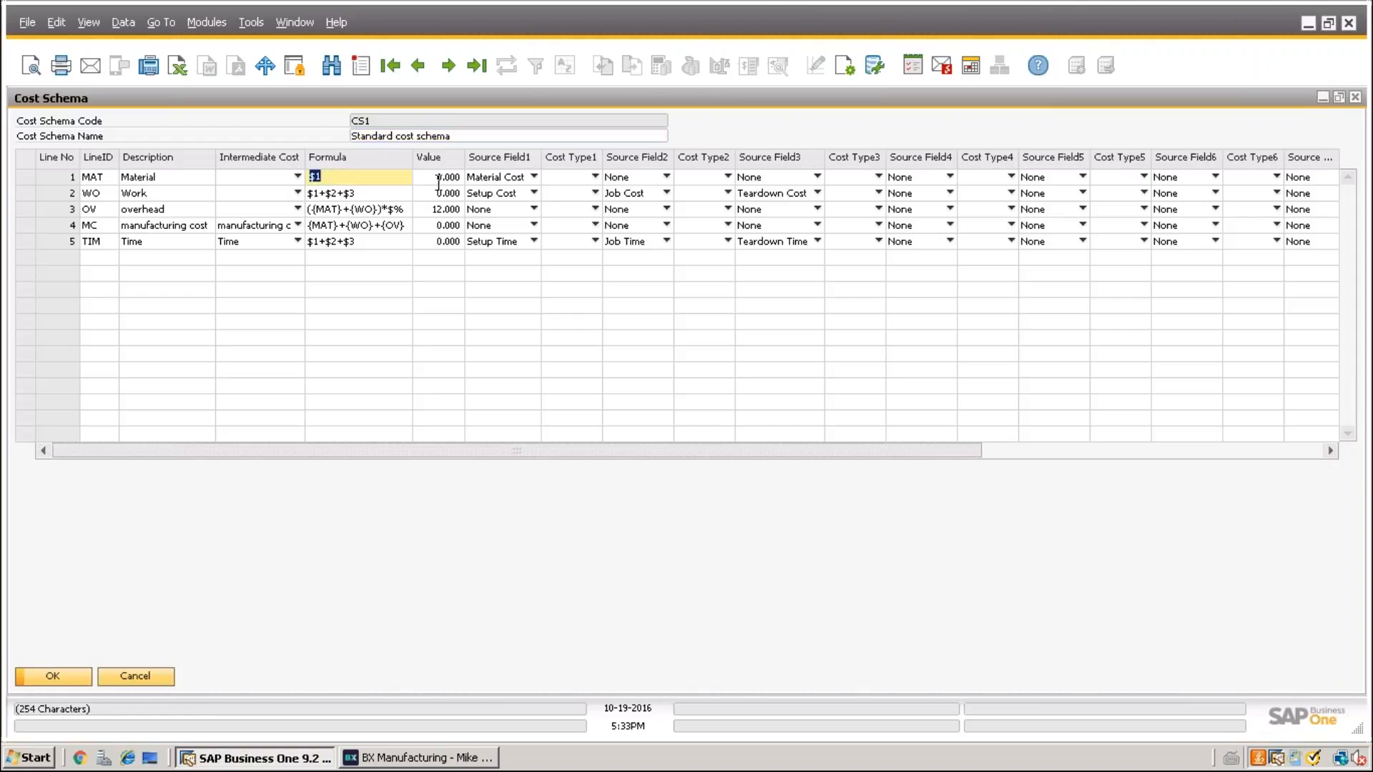
Step: Review the Source Field1 and Source Field2 options of the cost schema's Material line, and return to the Calculate Bills of Materials window
left_click(497, 180)
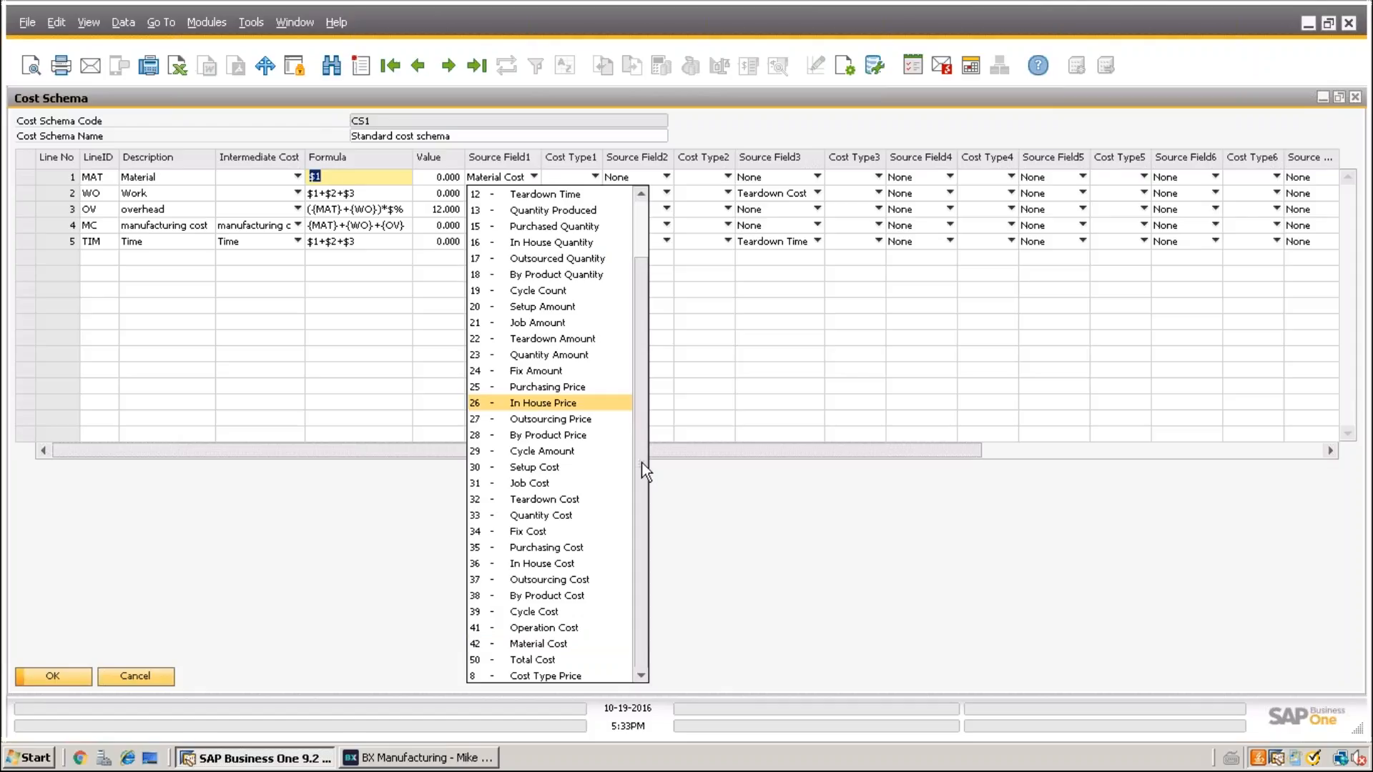
scroll(641, 371, "up", 1)
scroll(628, 307, "up", 1)
scroll(637, 480, "down", 2)
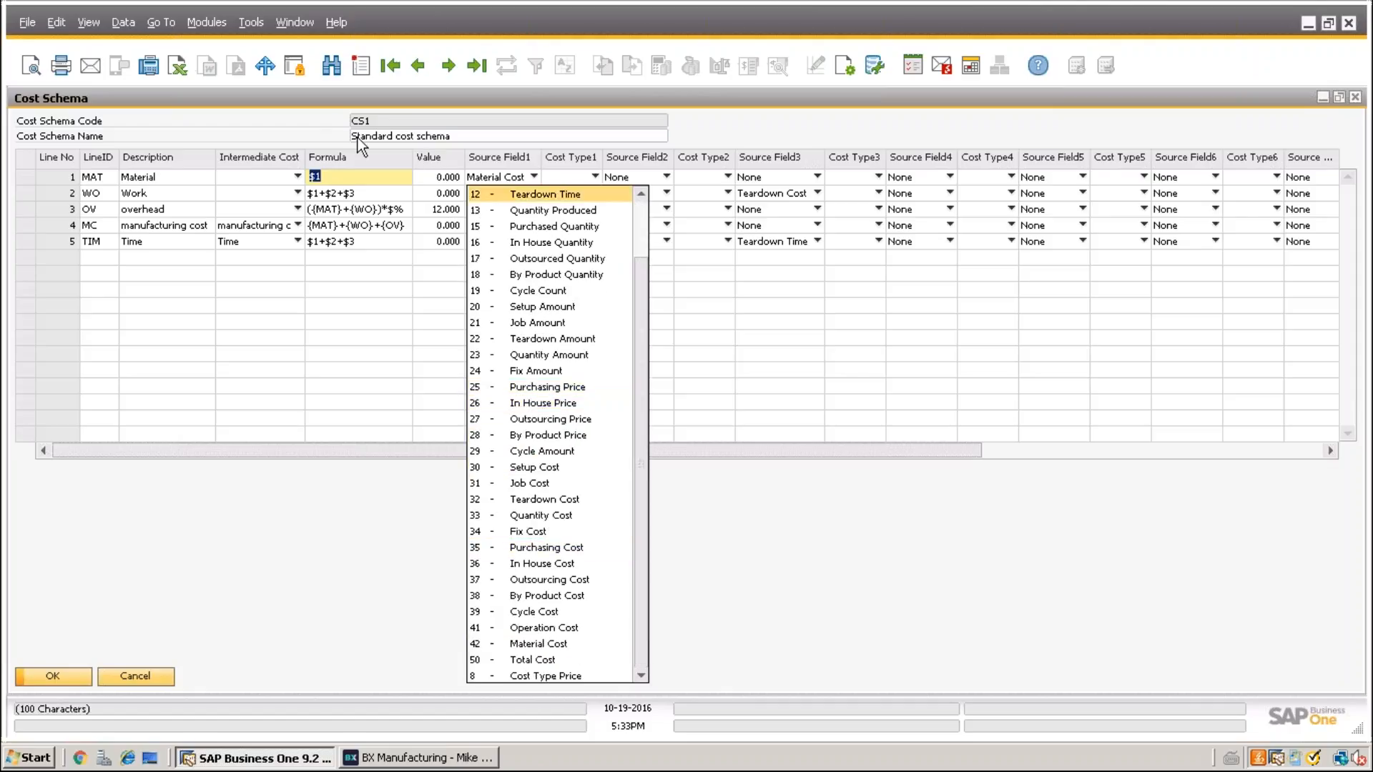
left_click(339, 178)
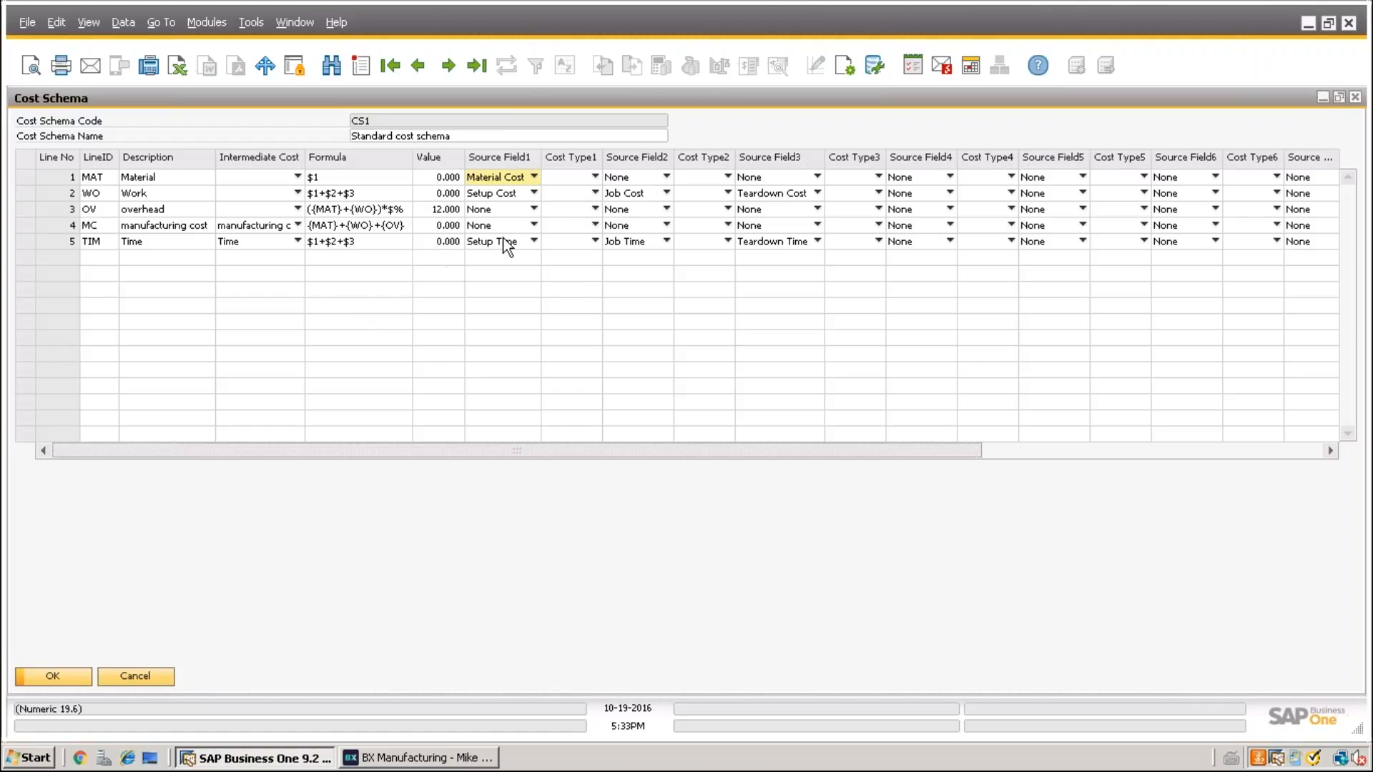
left_click(613, 179)
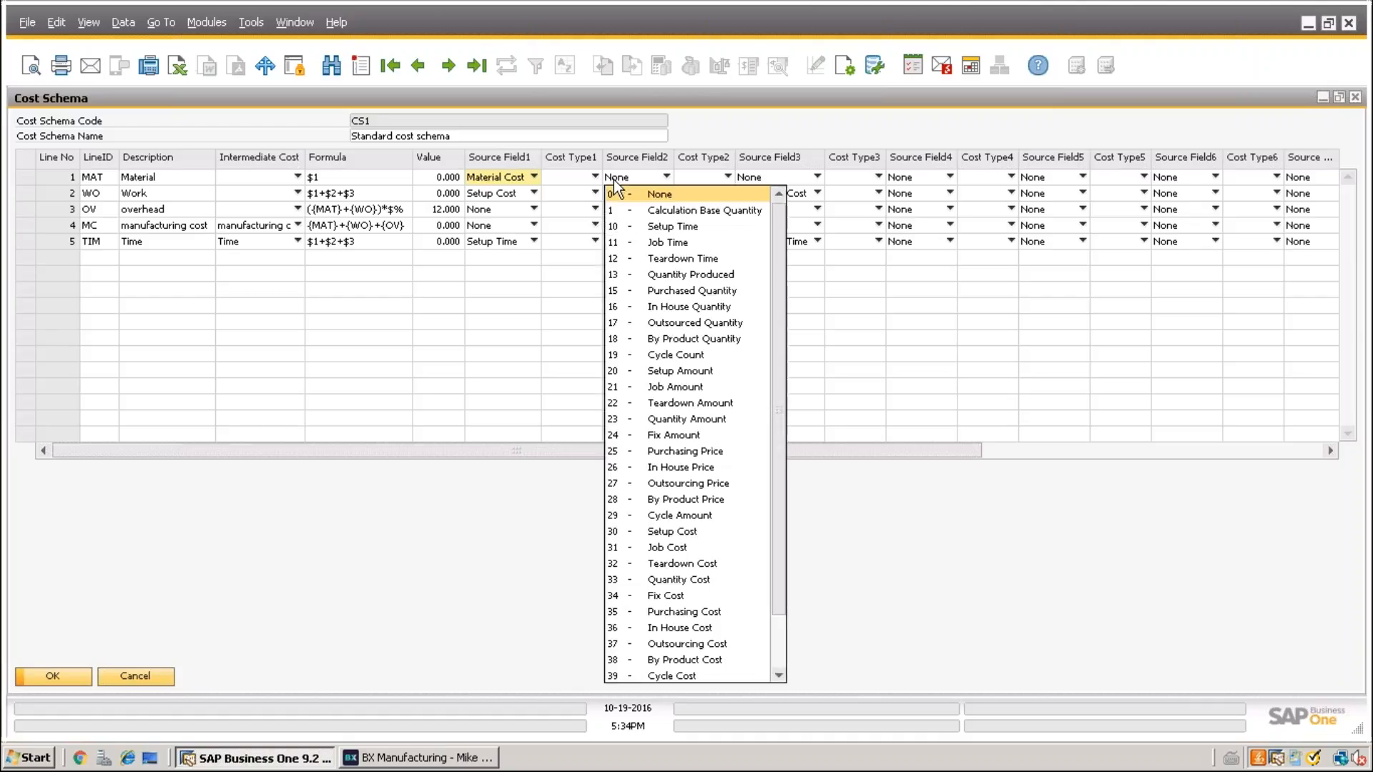
left_click(718, 128)
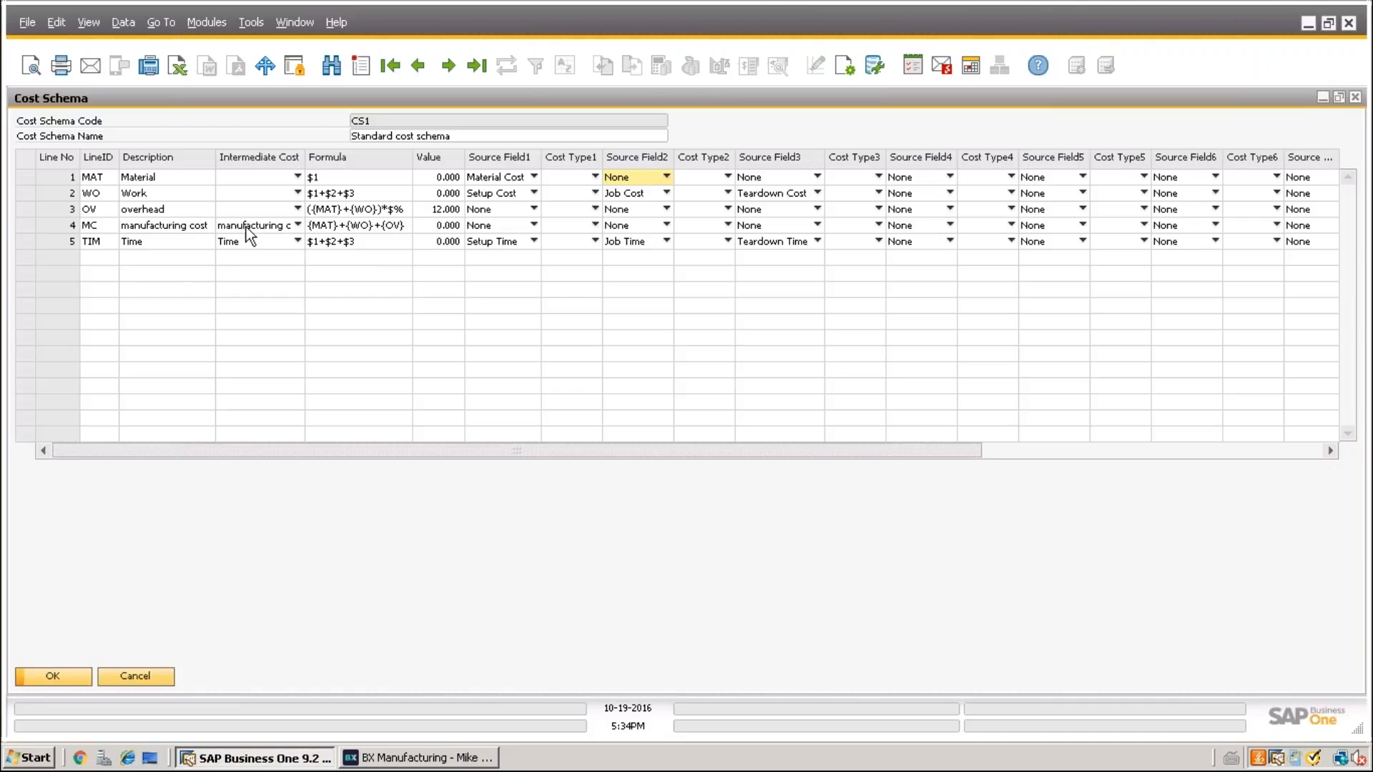
left_click(53, 676)
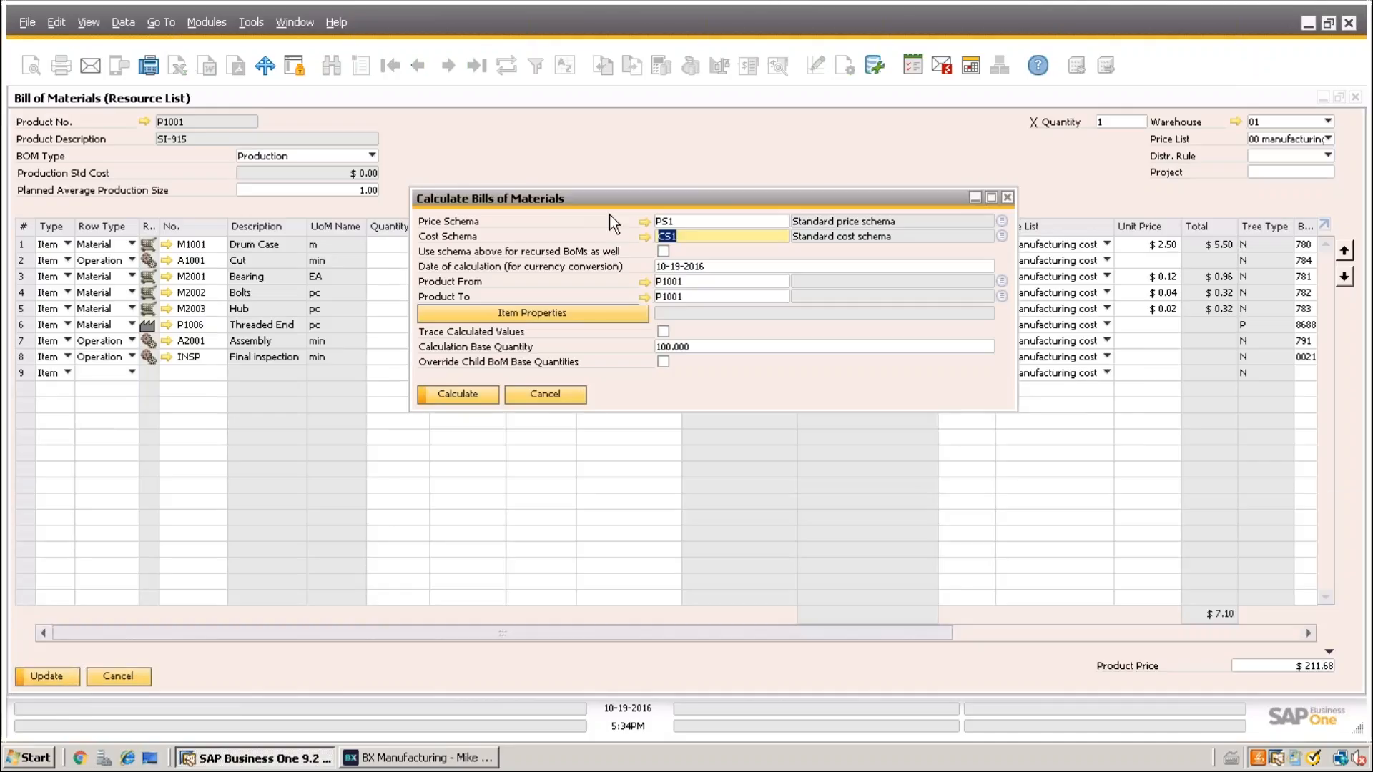
Step: Review the lines of price schema PS1 and the price list options of its manufacturing cost line, and close the schema
left_click(645, 223)
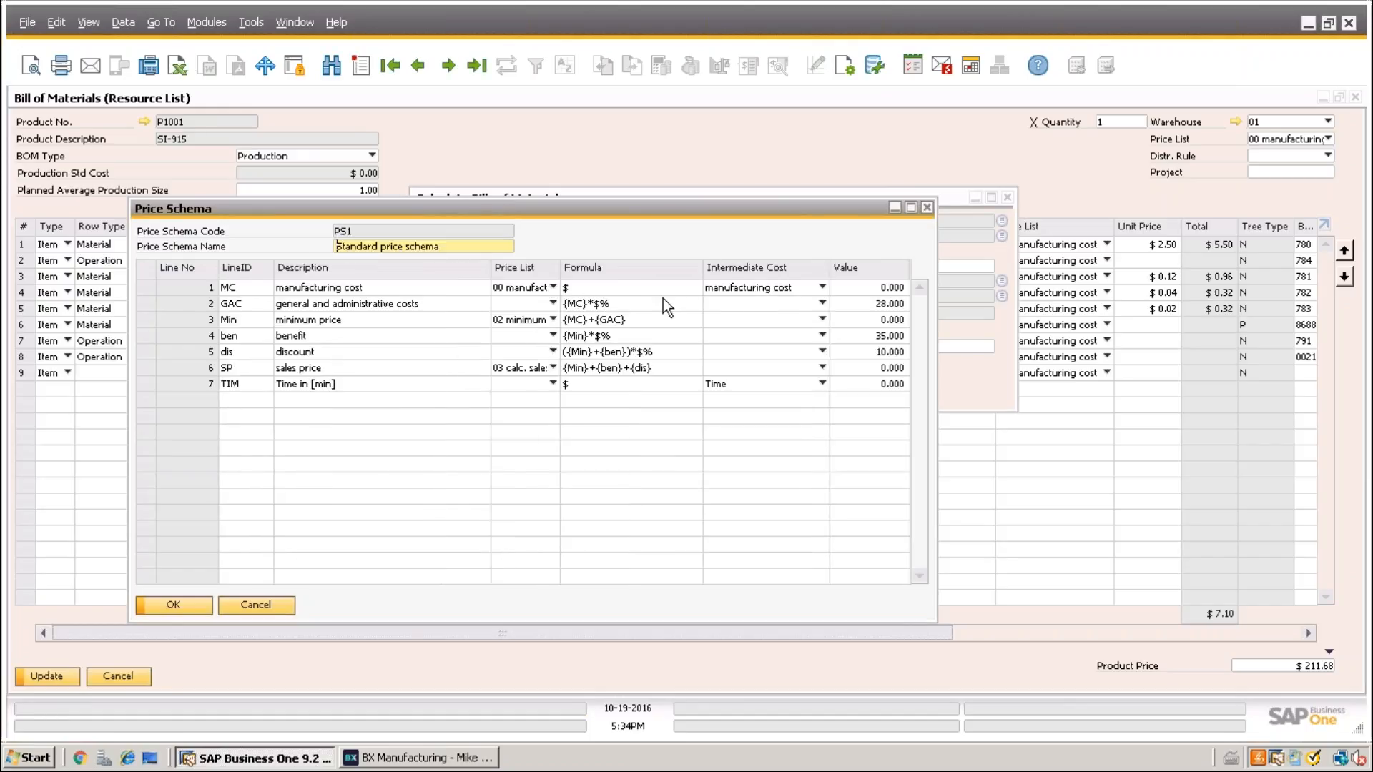
left_click(516, 291)
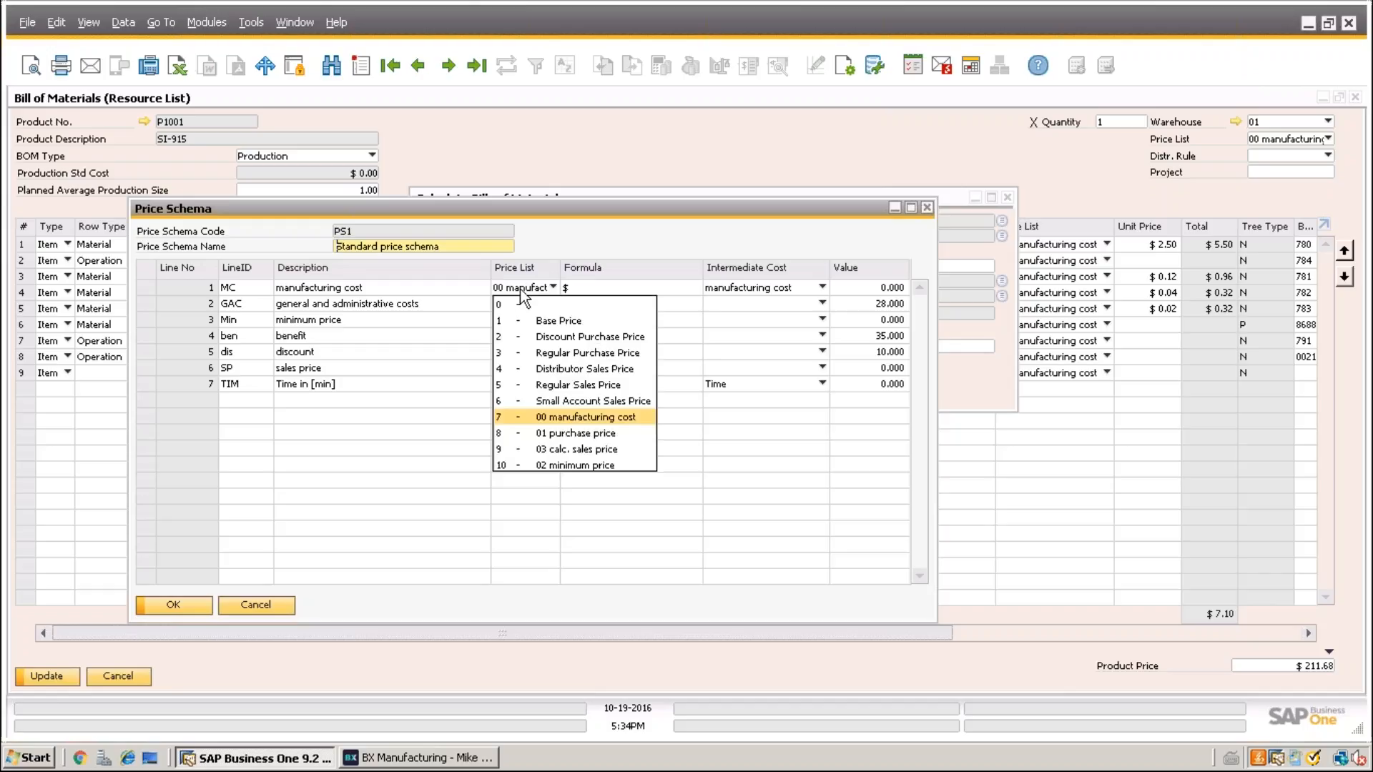
left_click(521, 293)
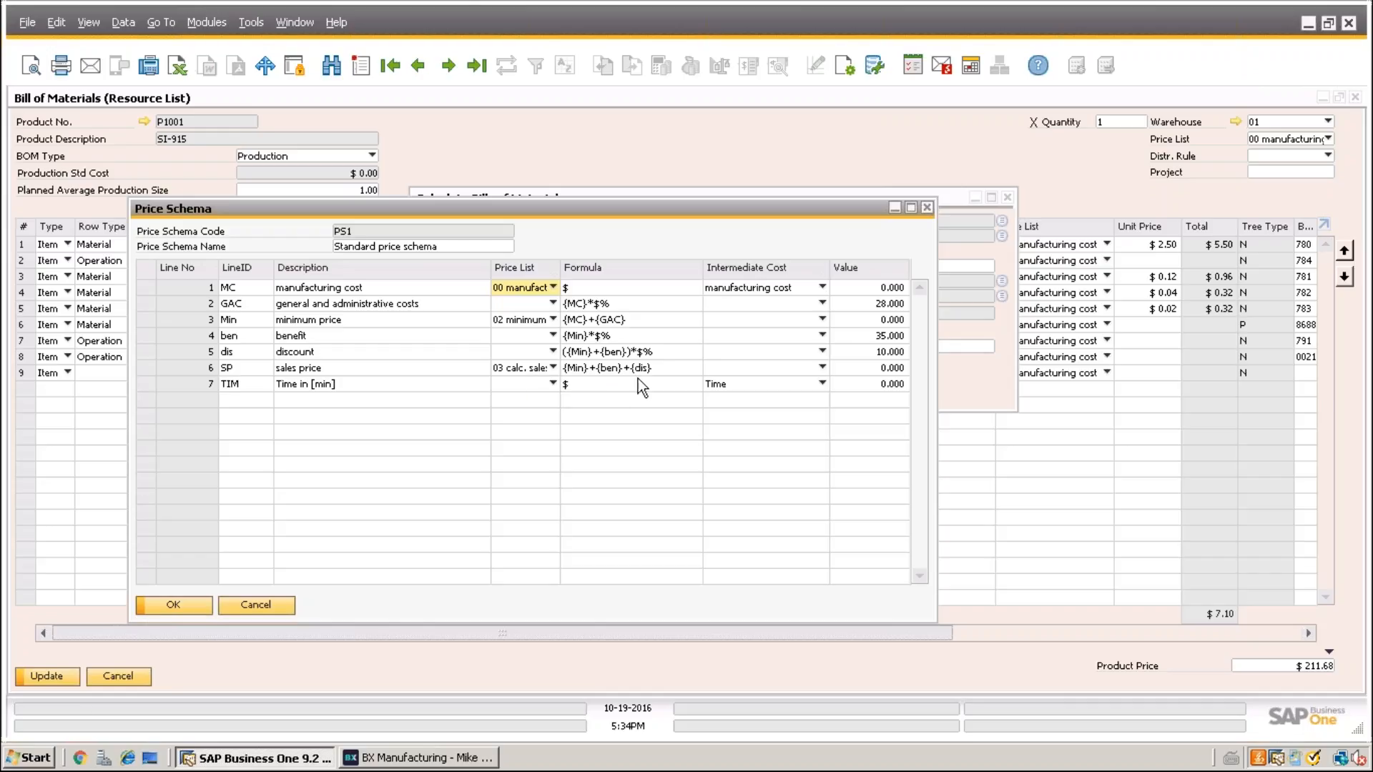
left_click(172, 604)
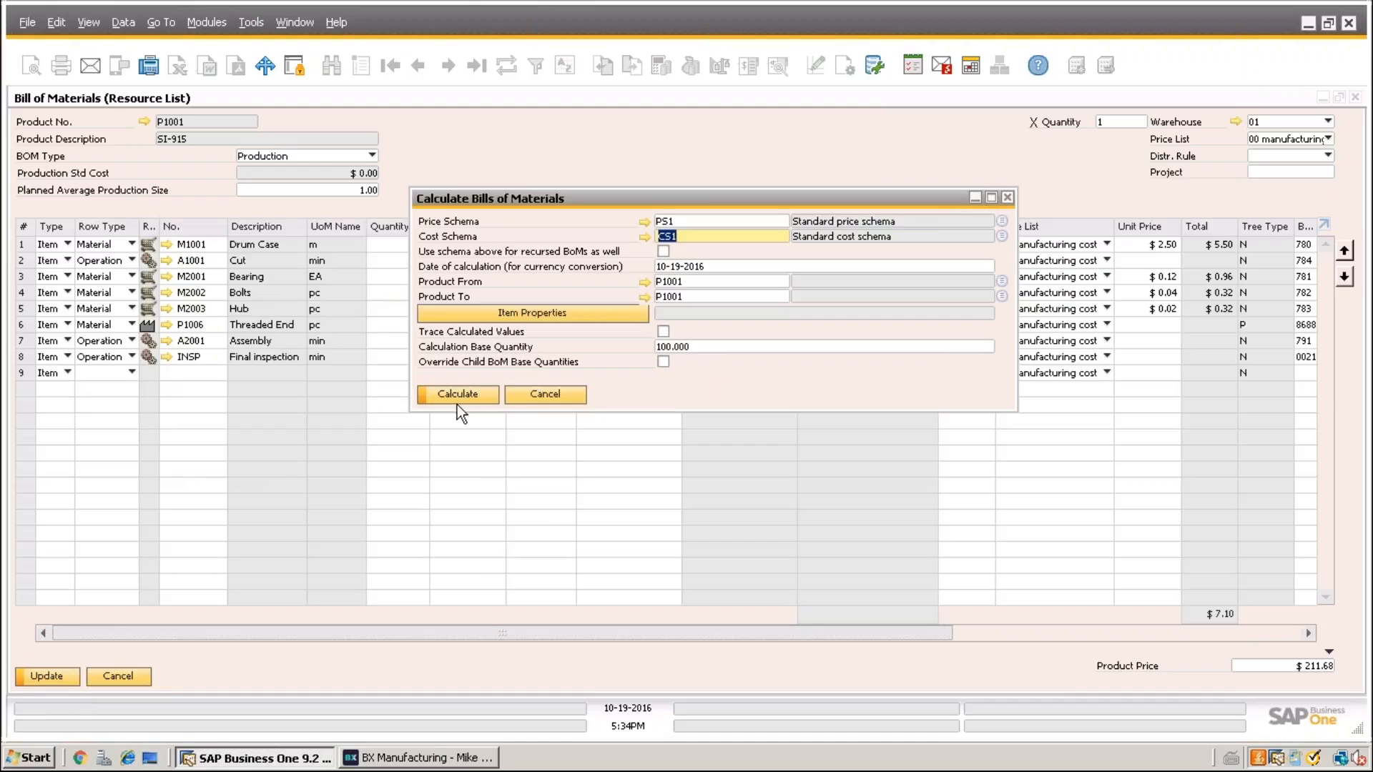
Step: Run the bill of materials calculation for P1001 and dismiss the calculation errors and warnings
left_click(461, 399)
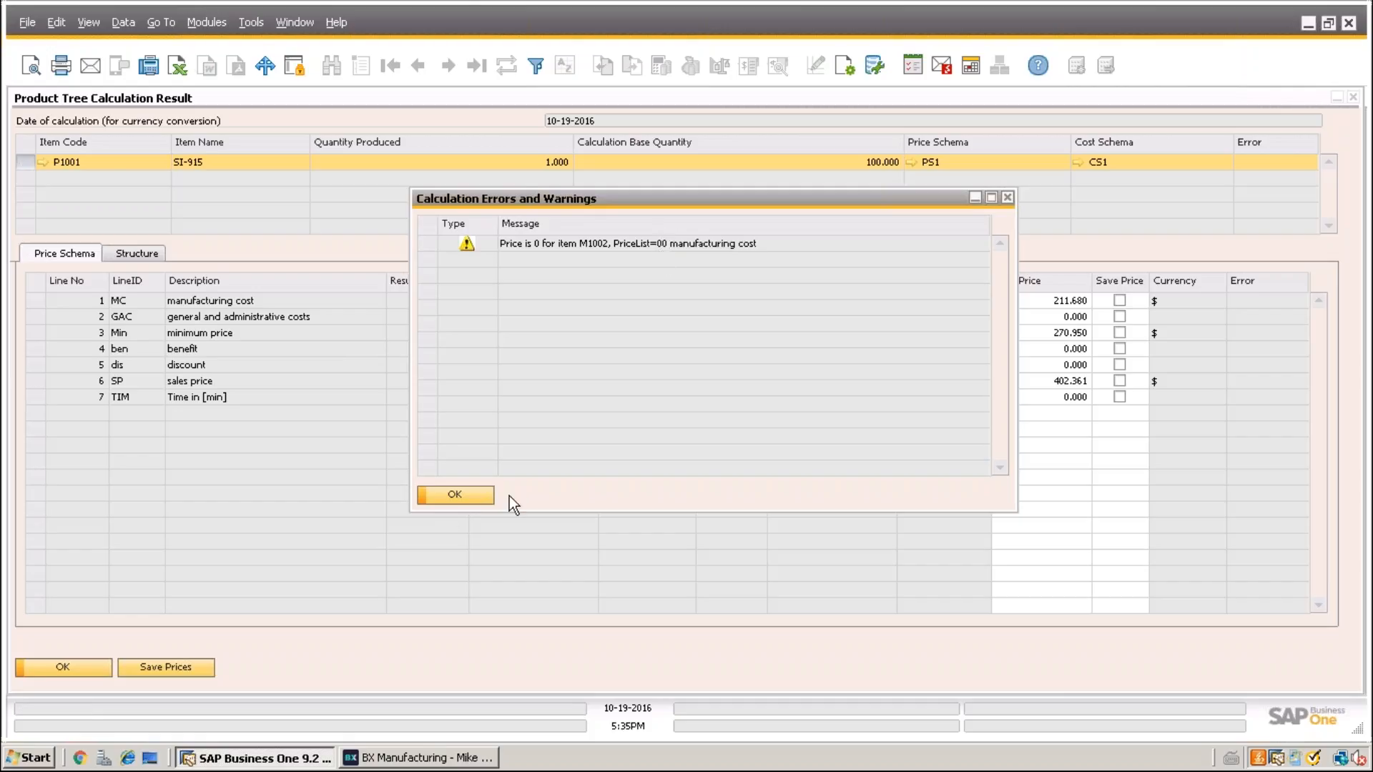
left_click(462, 496)
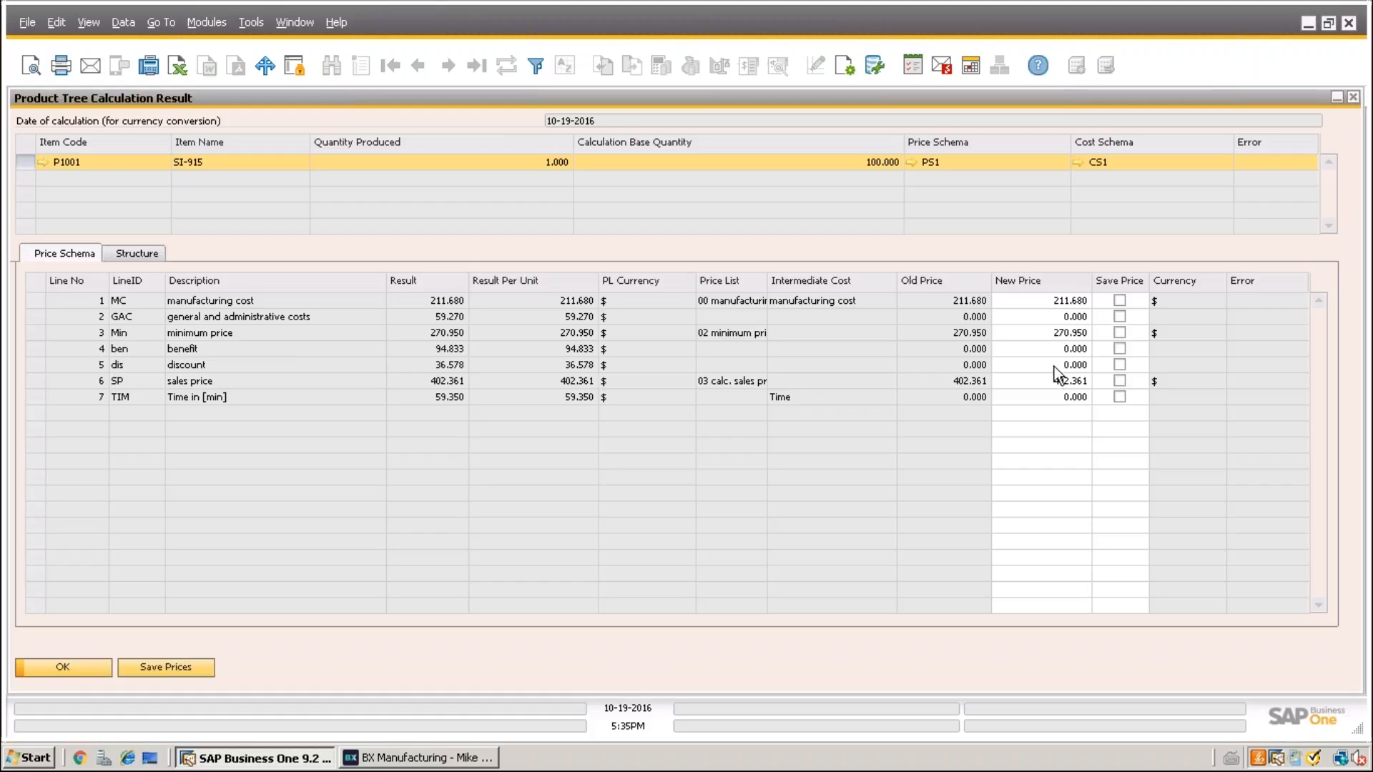
Step: Check the 02 minimum price of P1001 in its item master data, and return to the Product Tree Calculation Result
left_click(44, 164)
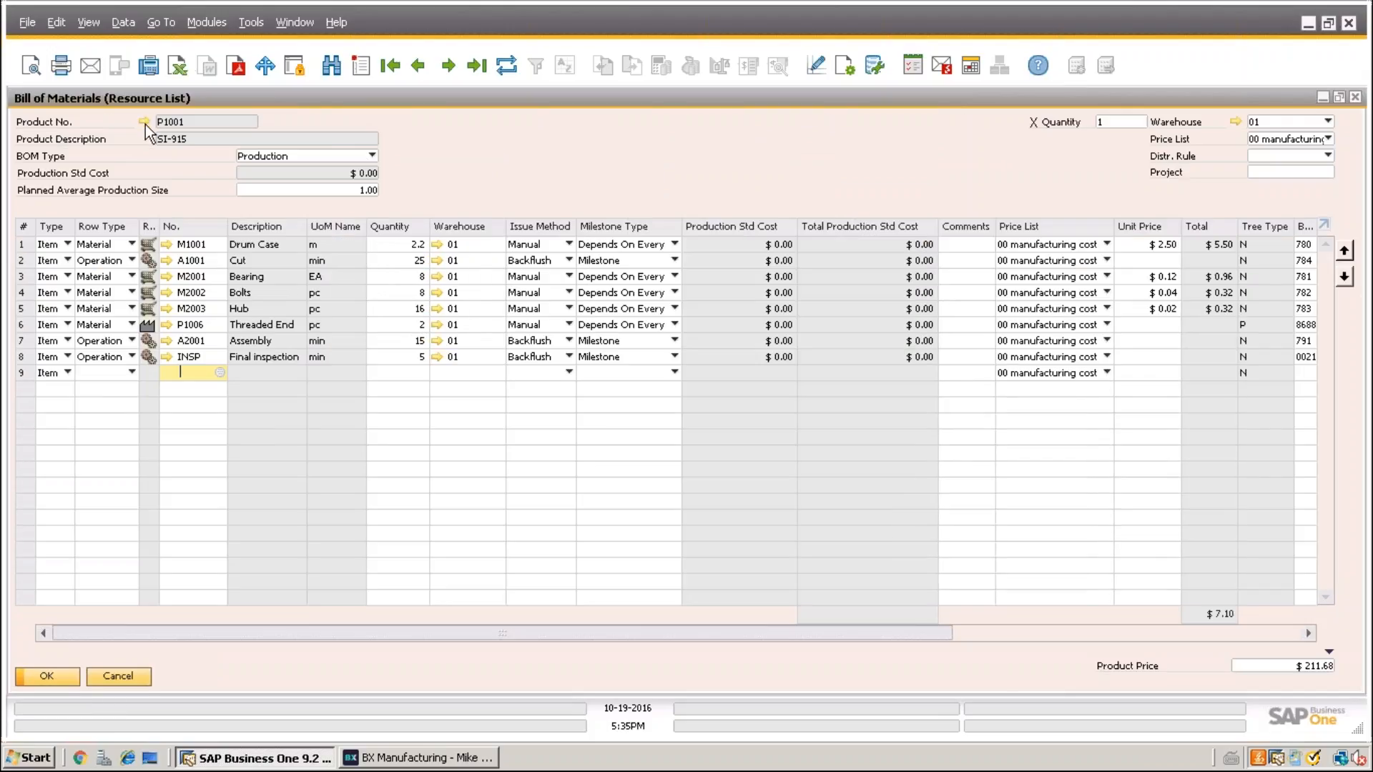
left_click(144, 123)
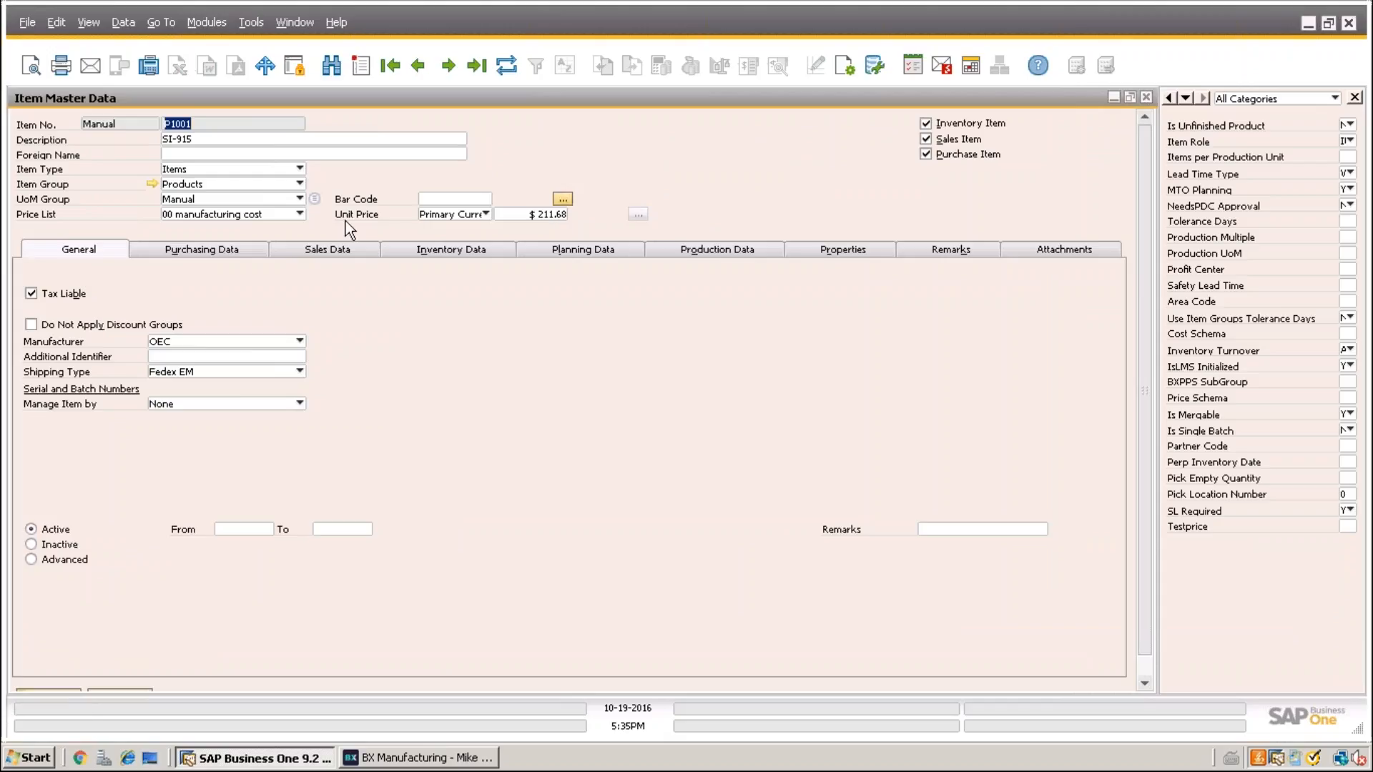
left_click(299, 215)
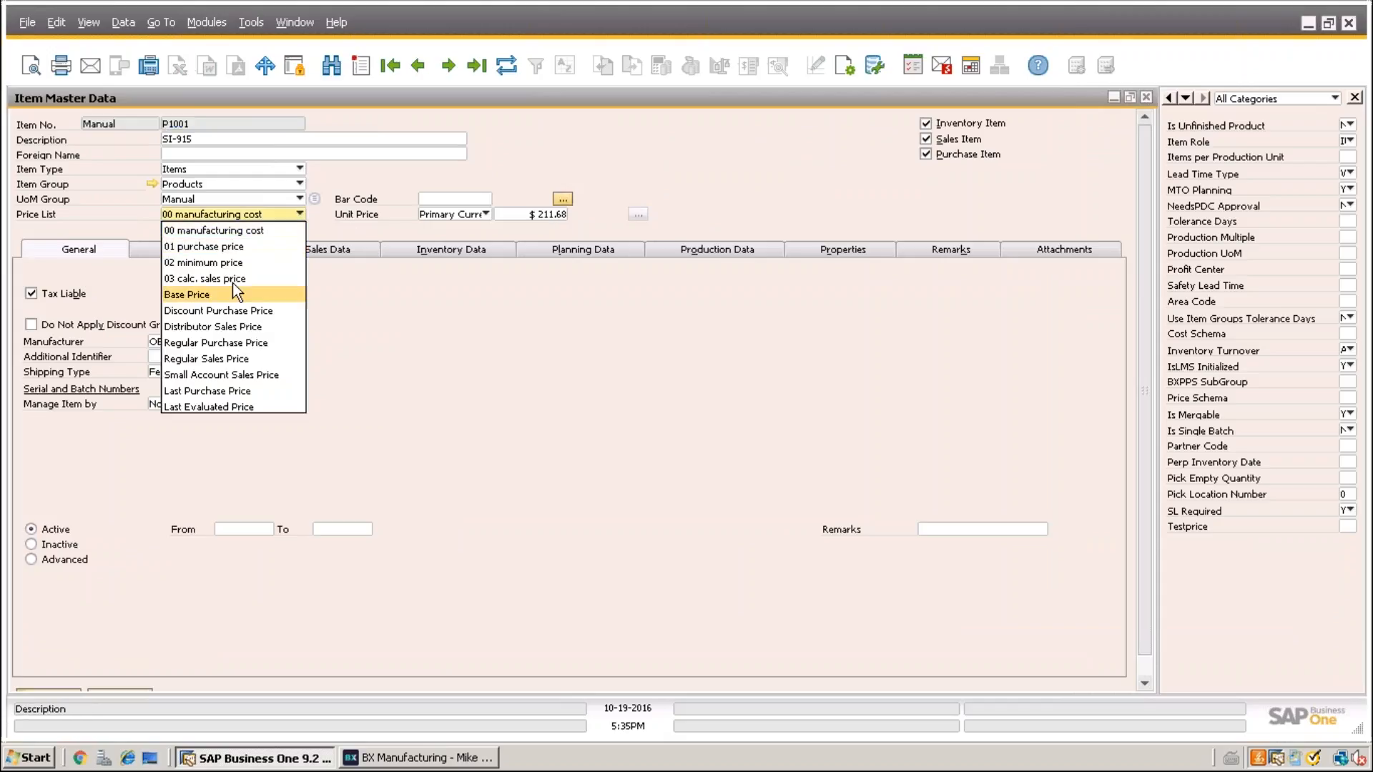
left_click(227, 262)
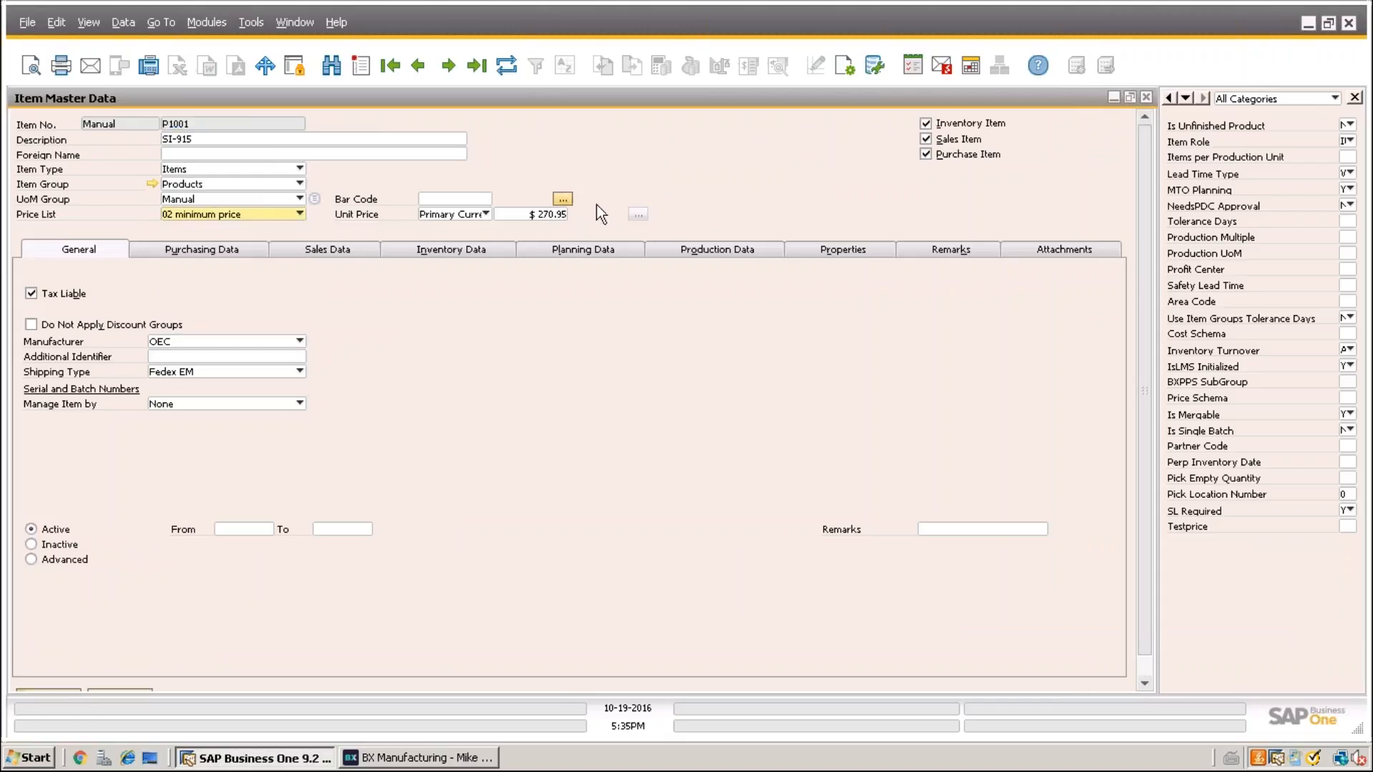
left_click(1146, 98)
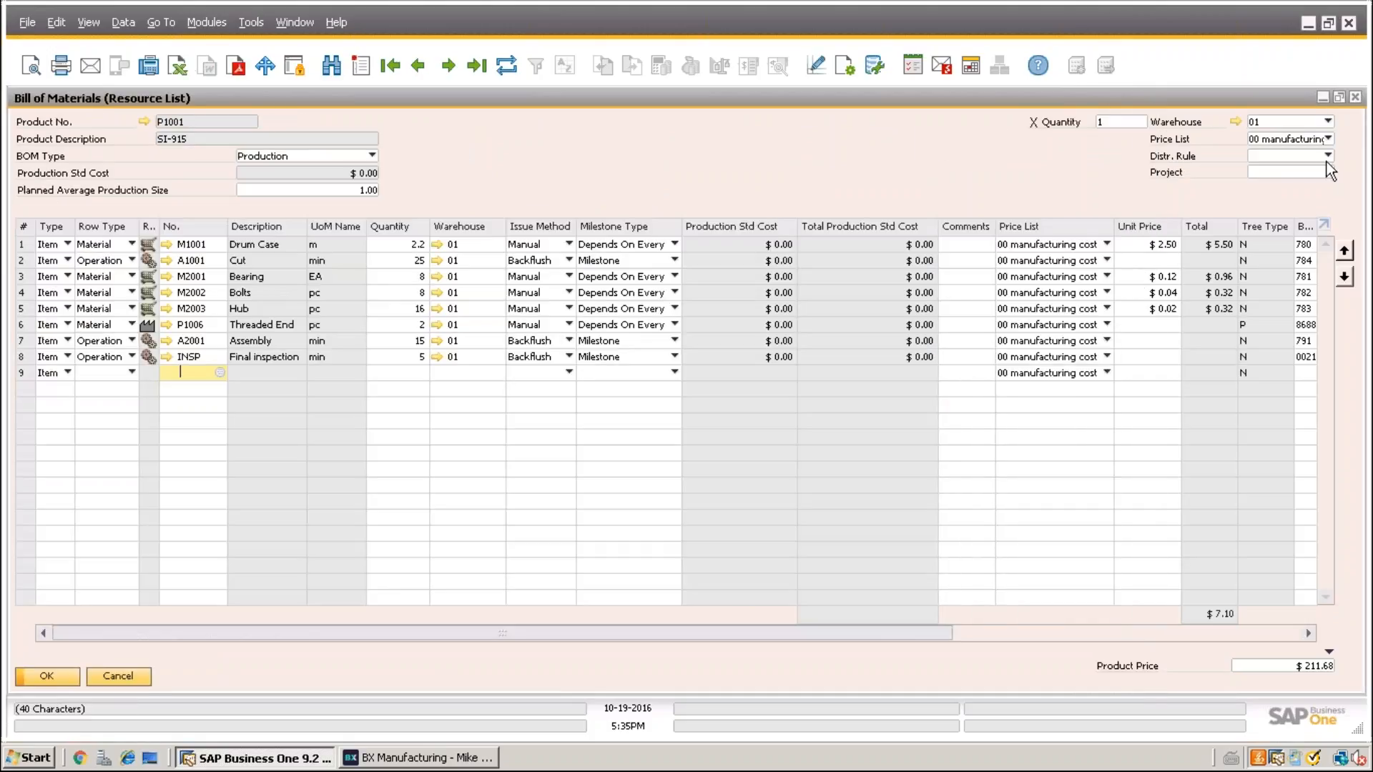
left_click(1356, 98)
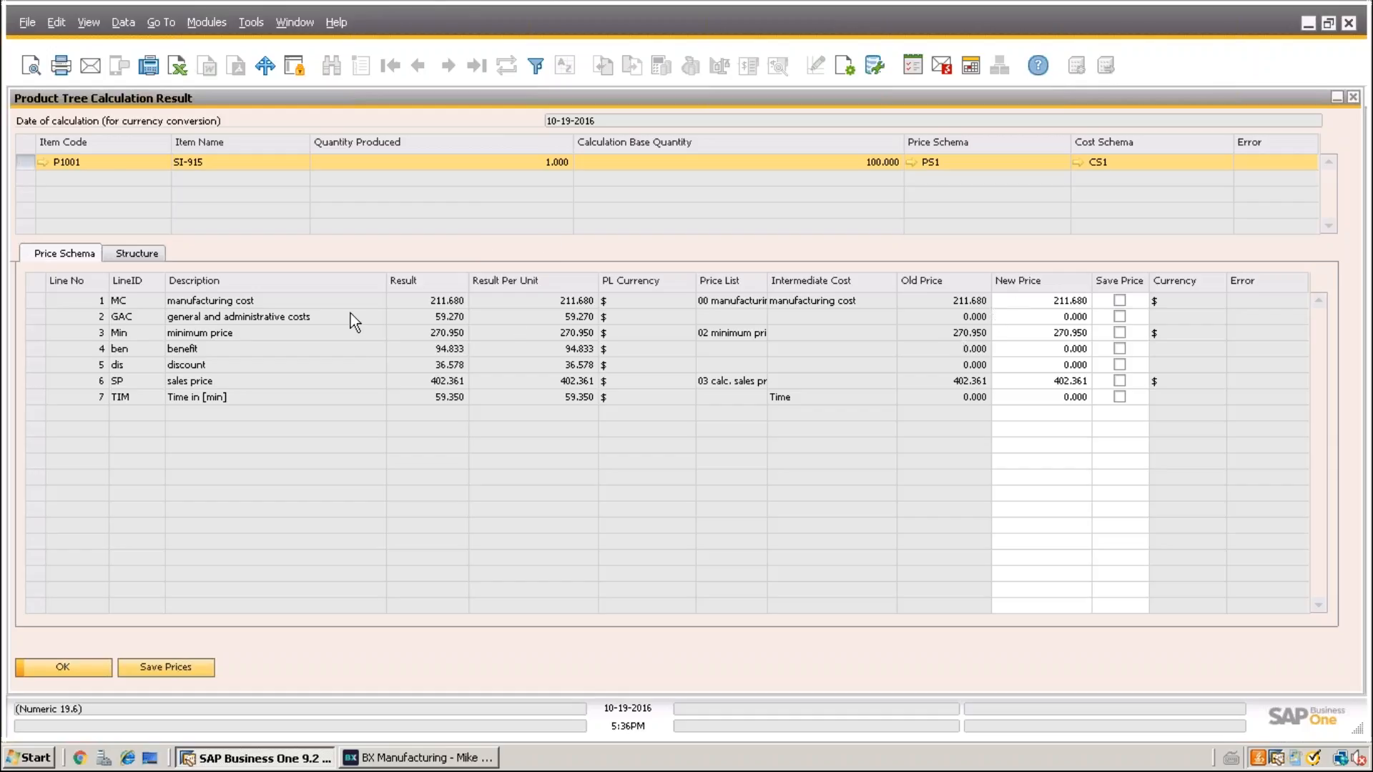
Step: Examine the calculated structure of P1001, including the cost types and cost schema results of the Cut operation A1001
left_click(135, 253)
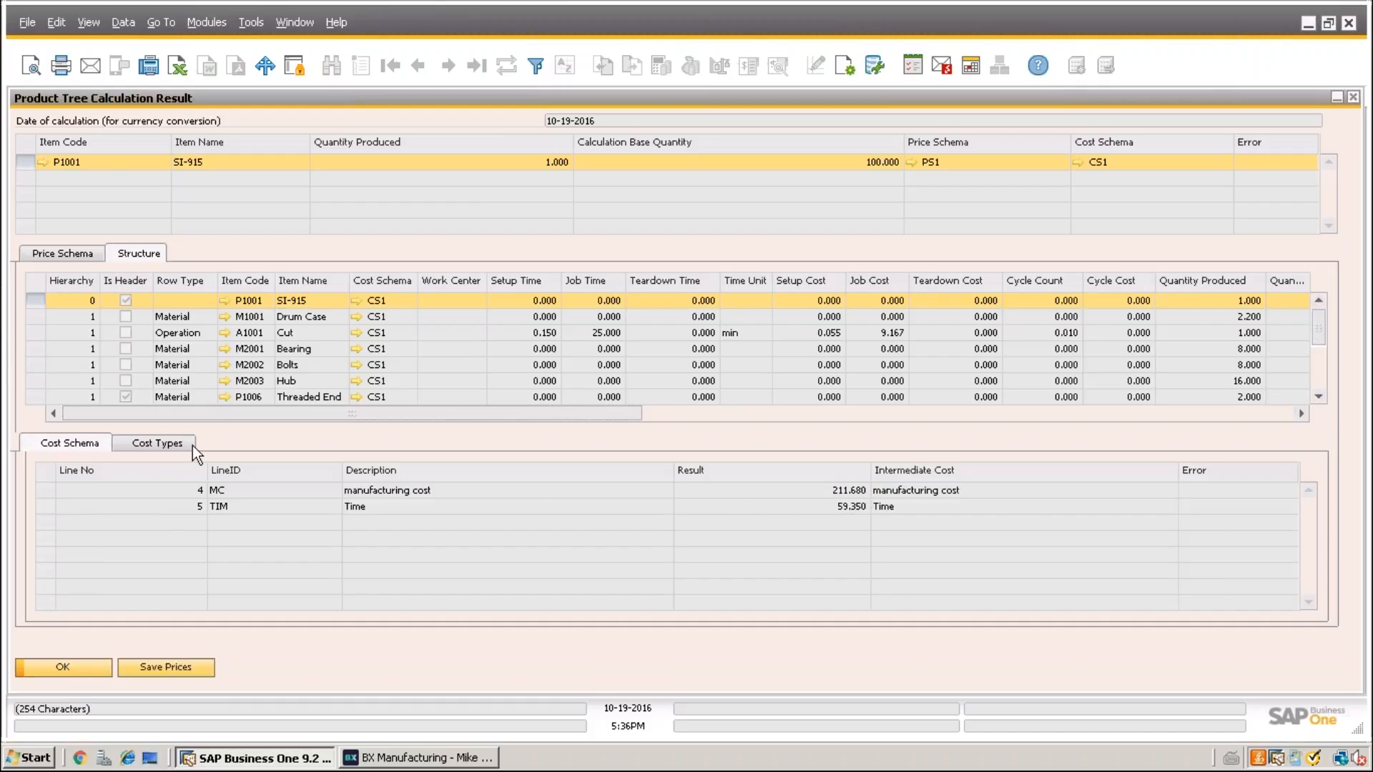
left_click(169, 443)
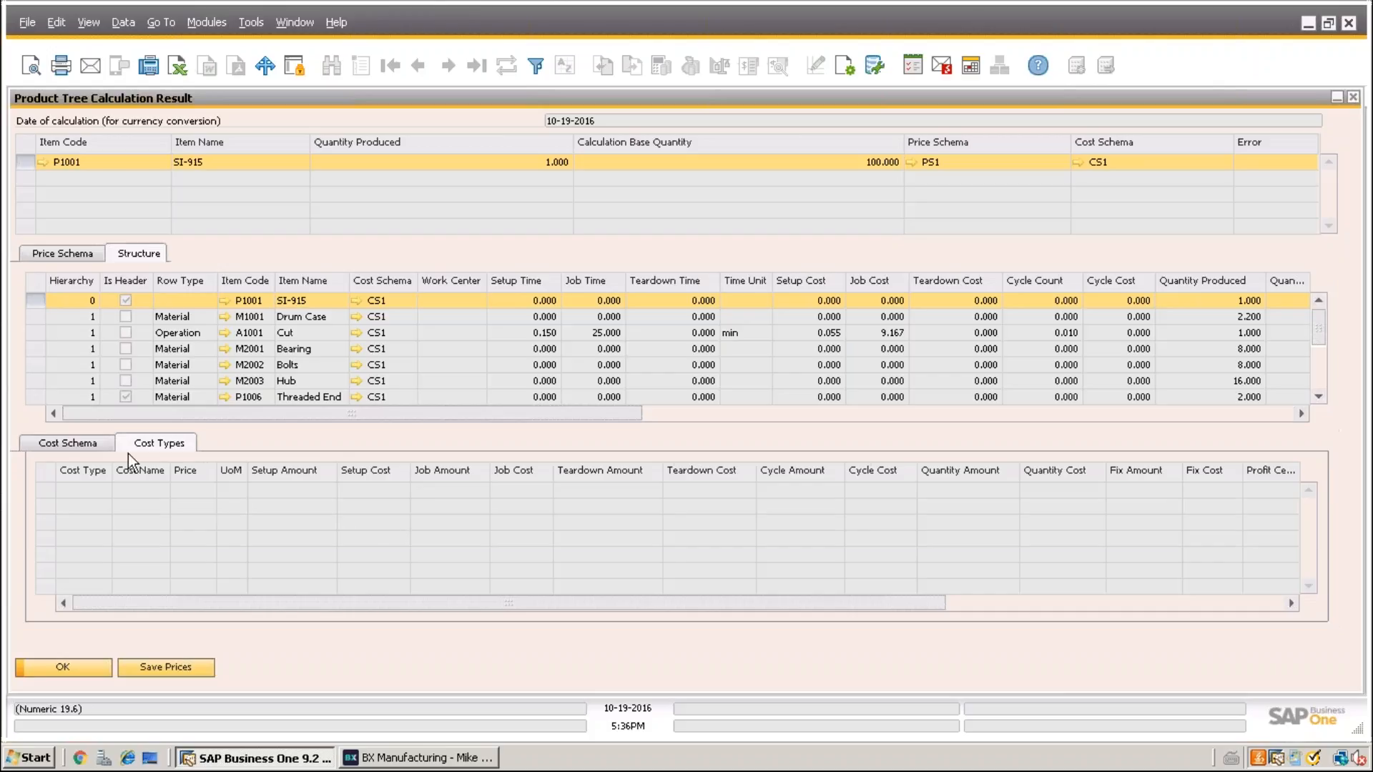
left_click(58, 447)
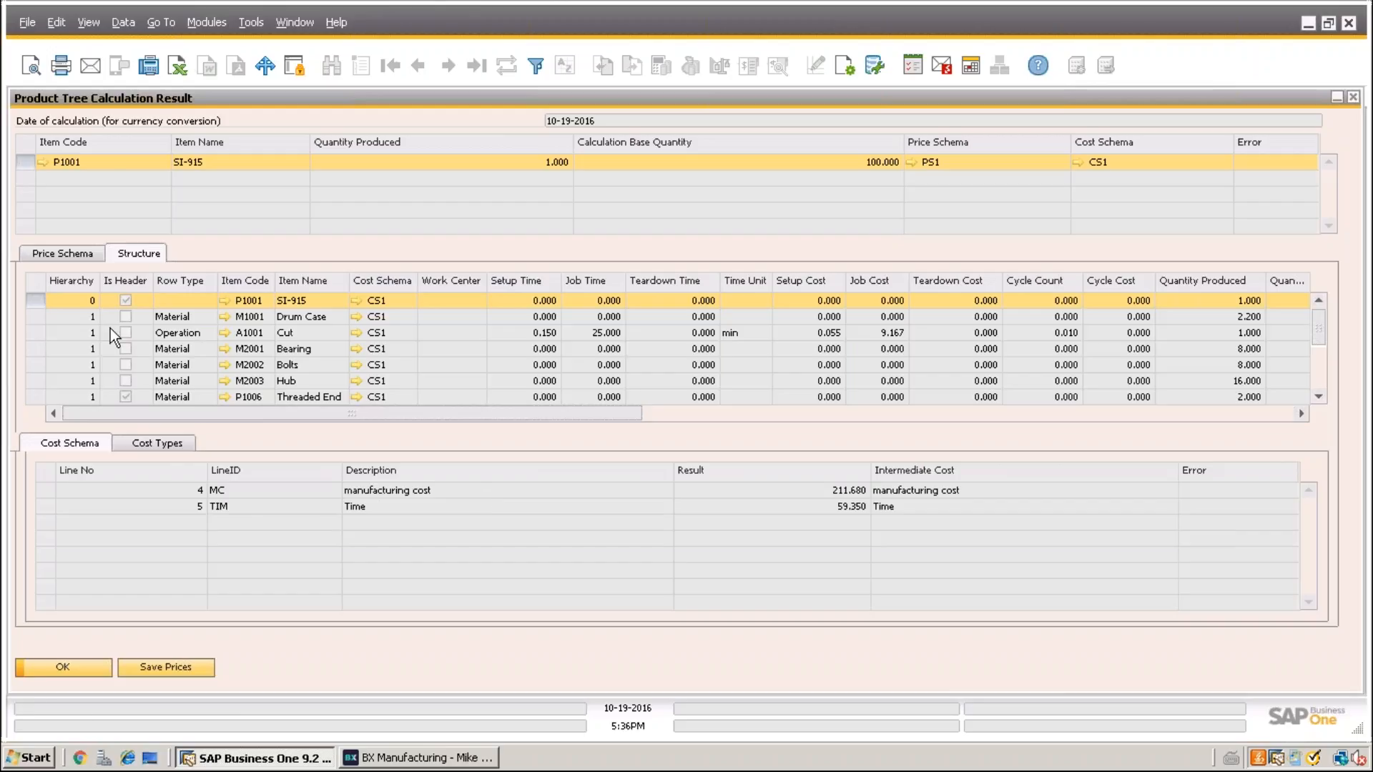
left_click(42, 333)
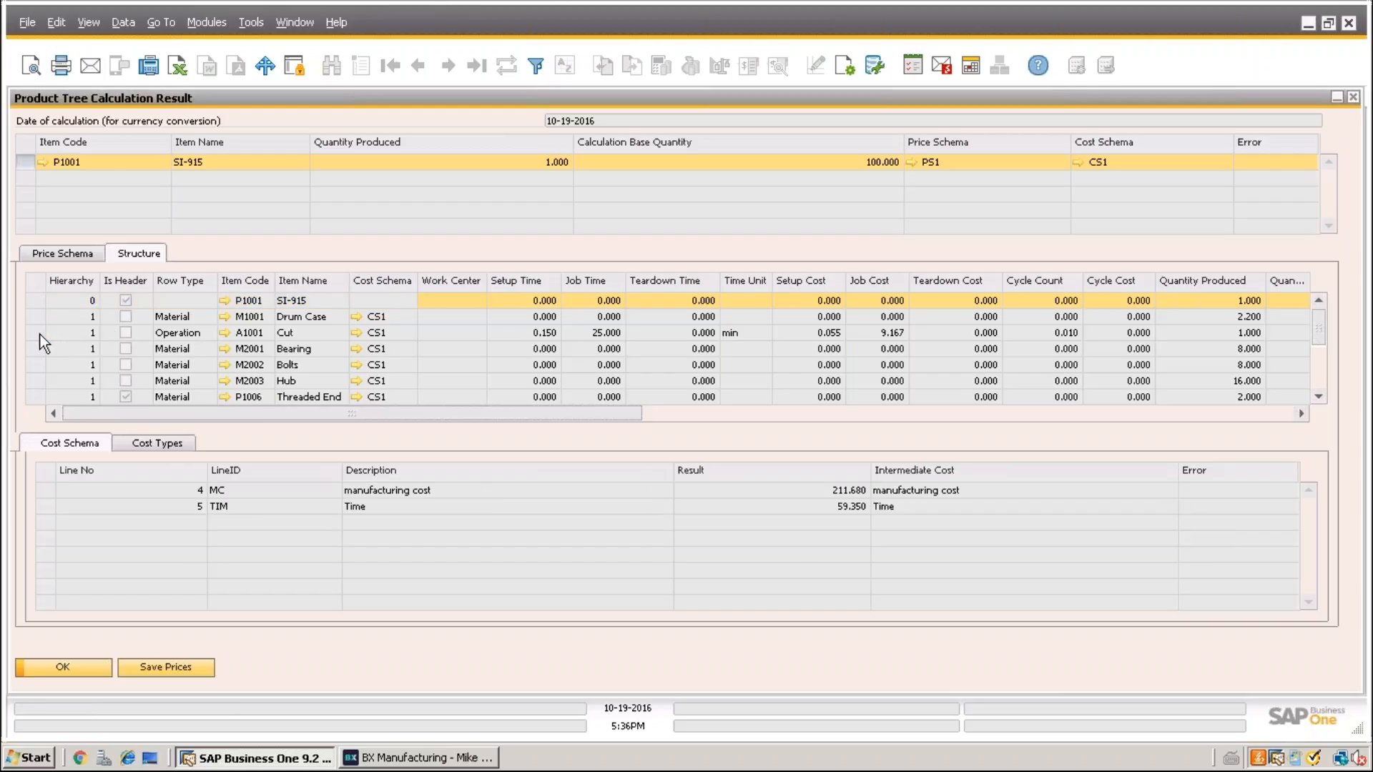
left_click(182, 441)
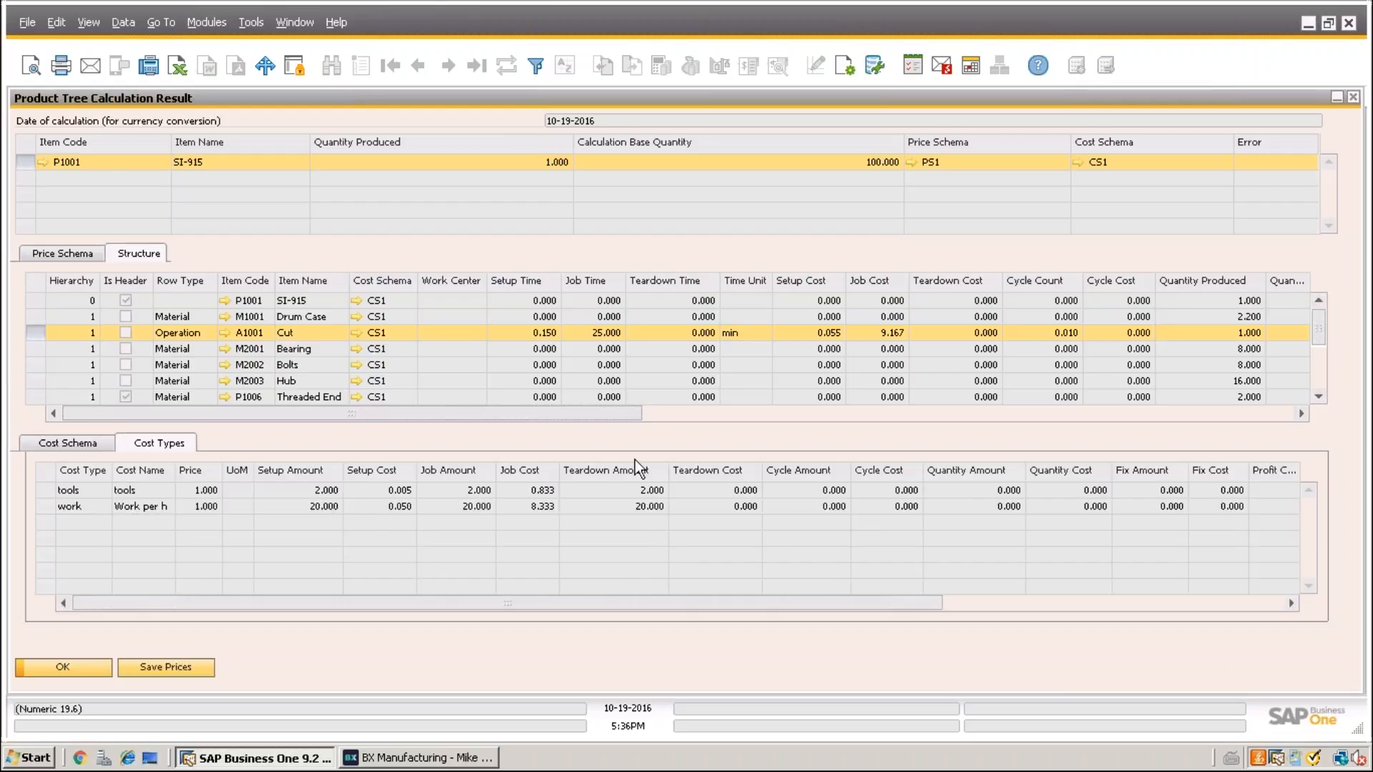
left_click_drag(701, 604, 1044, 638)
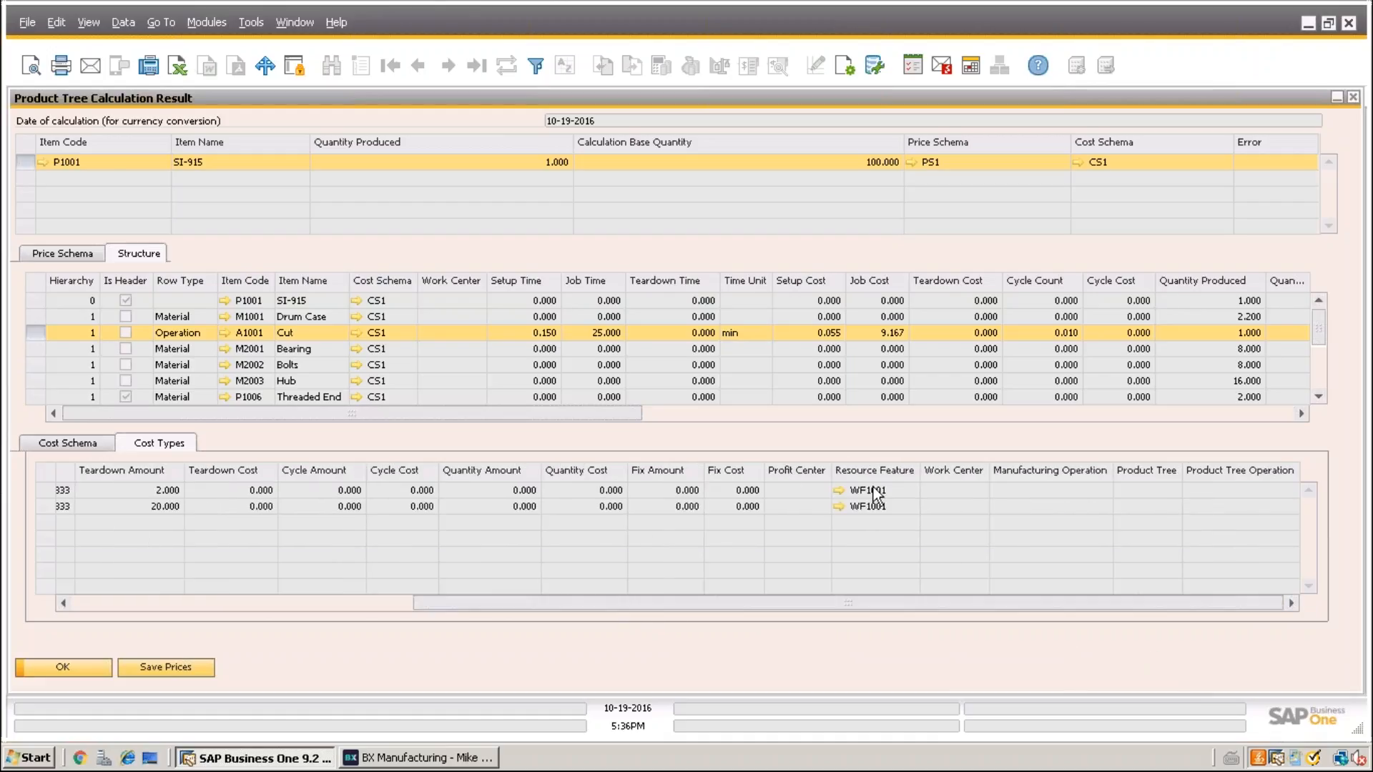
left_click_drag(800, 603, 277, 520)
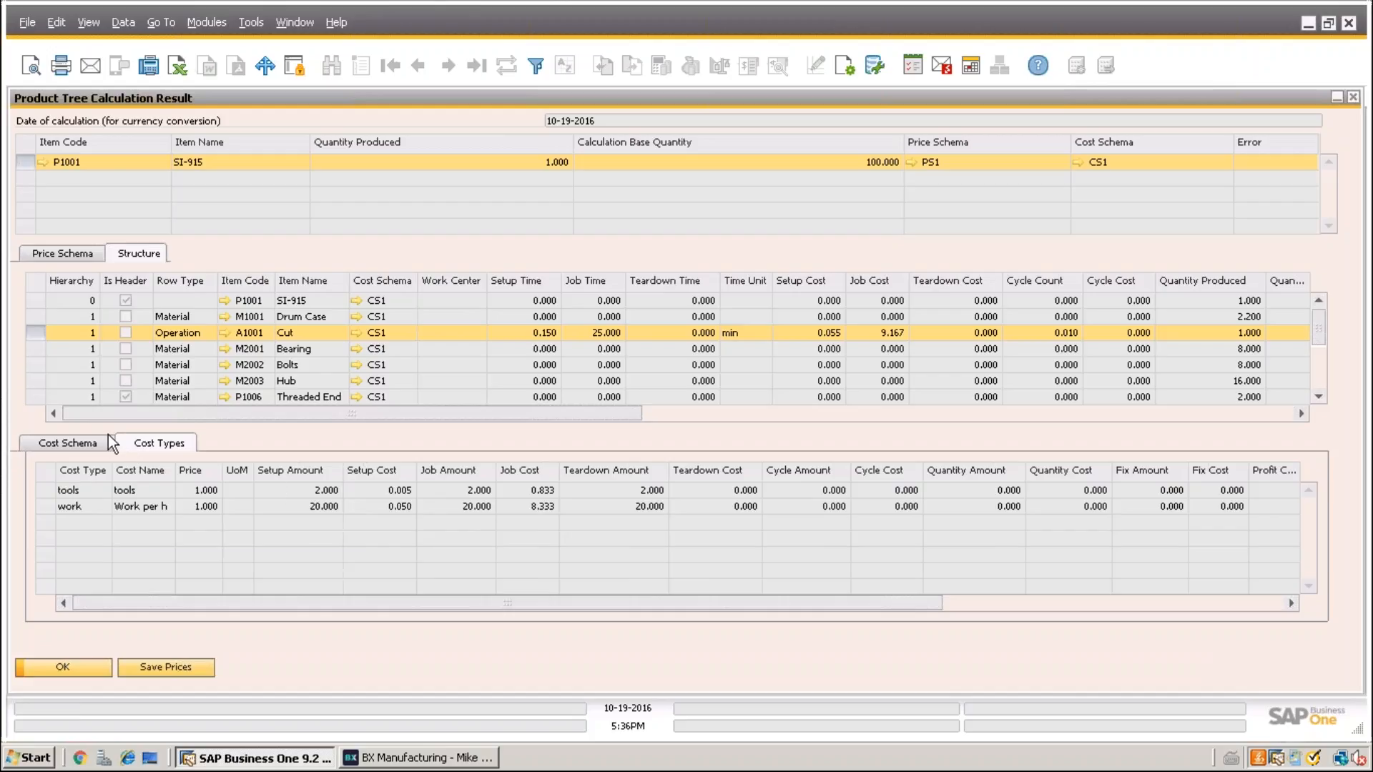
left_click(68, 442)
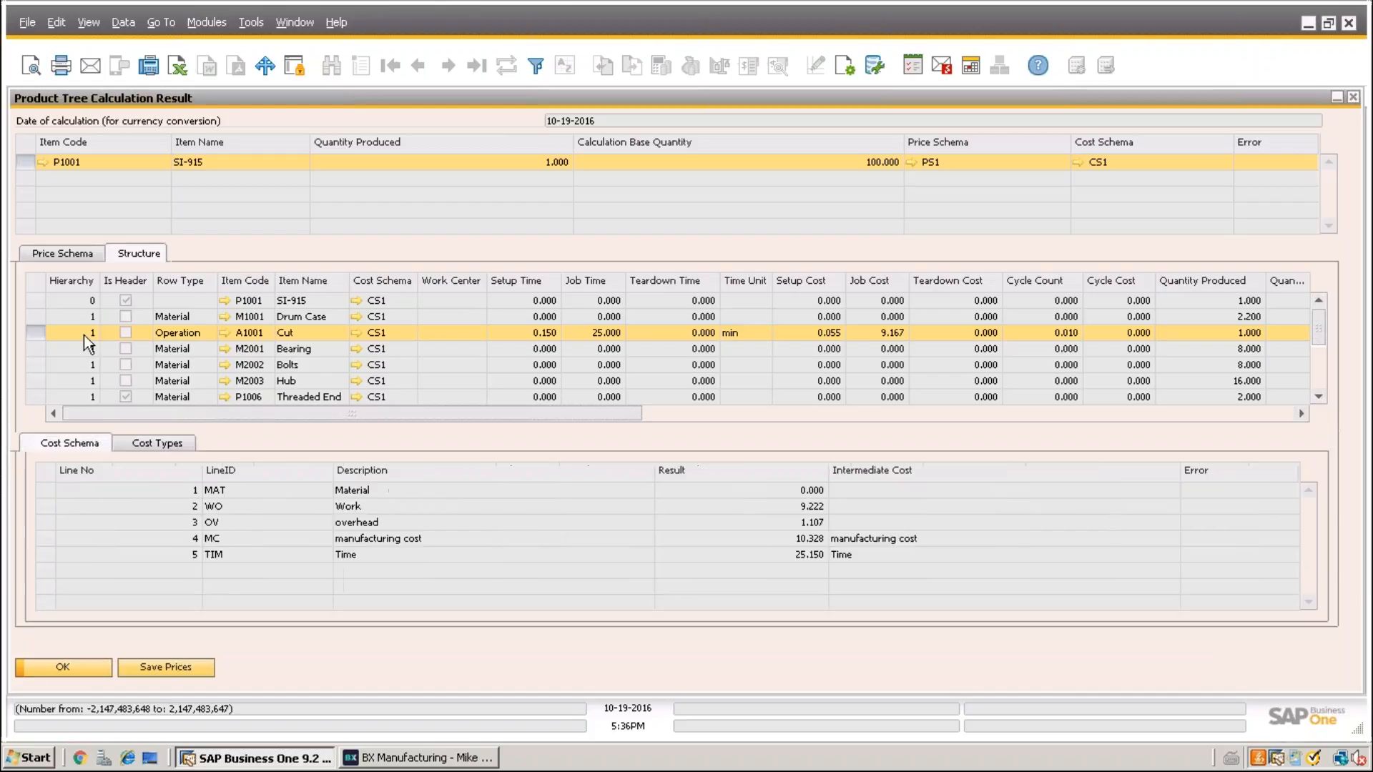
Step: Examine the cost schema results and the purchasing, material and total costs of the Drum Case material M1001
left_click(29, 315)
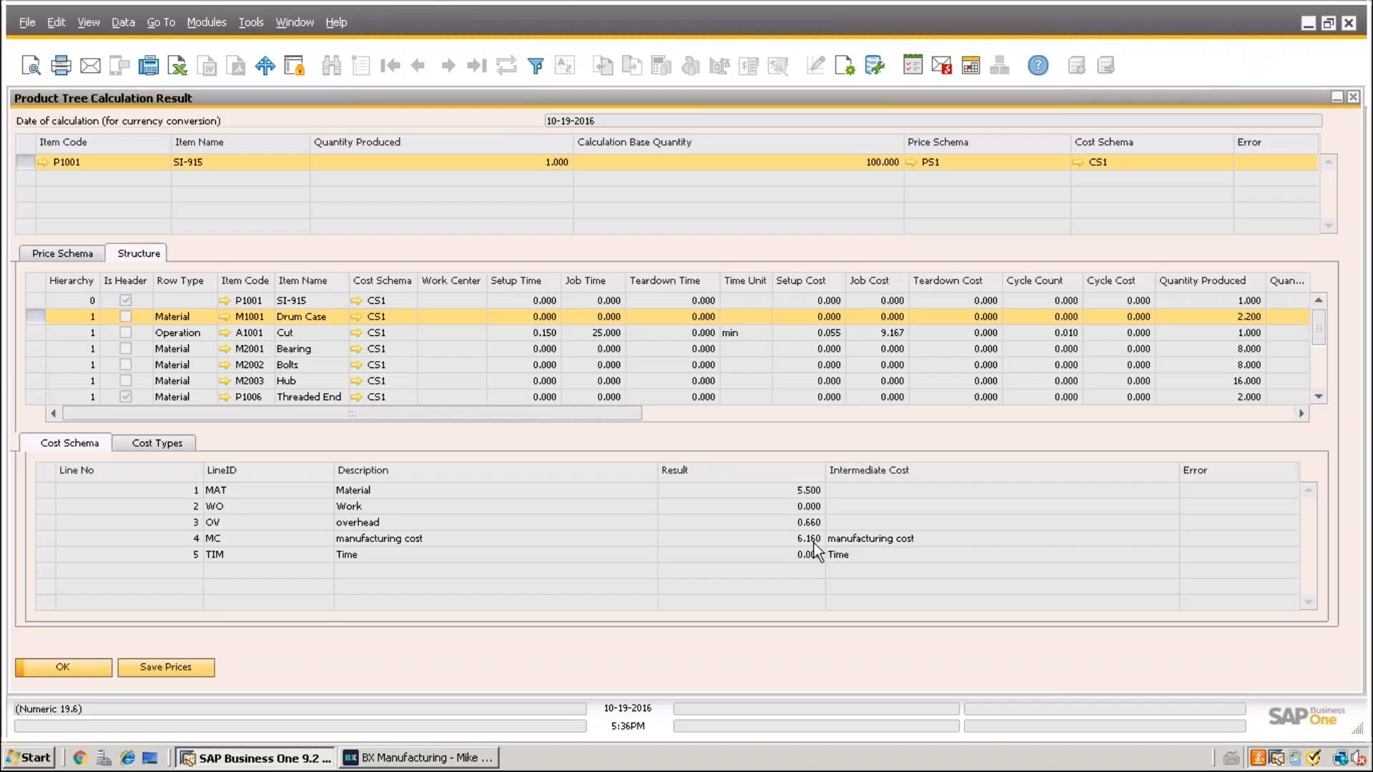
left_click_drag(492, 410, 826, 428)
left_click_drag(956, 410, 1278, 416)
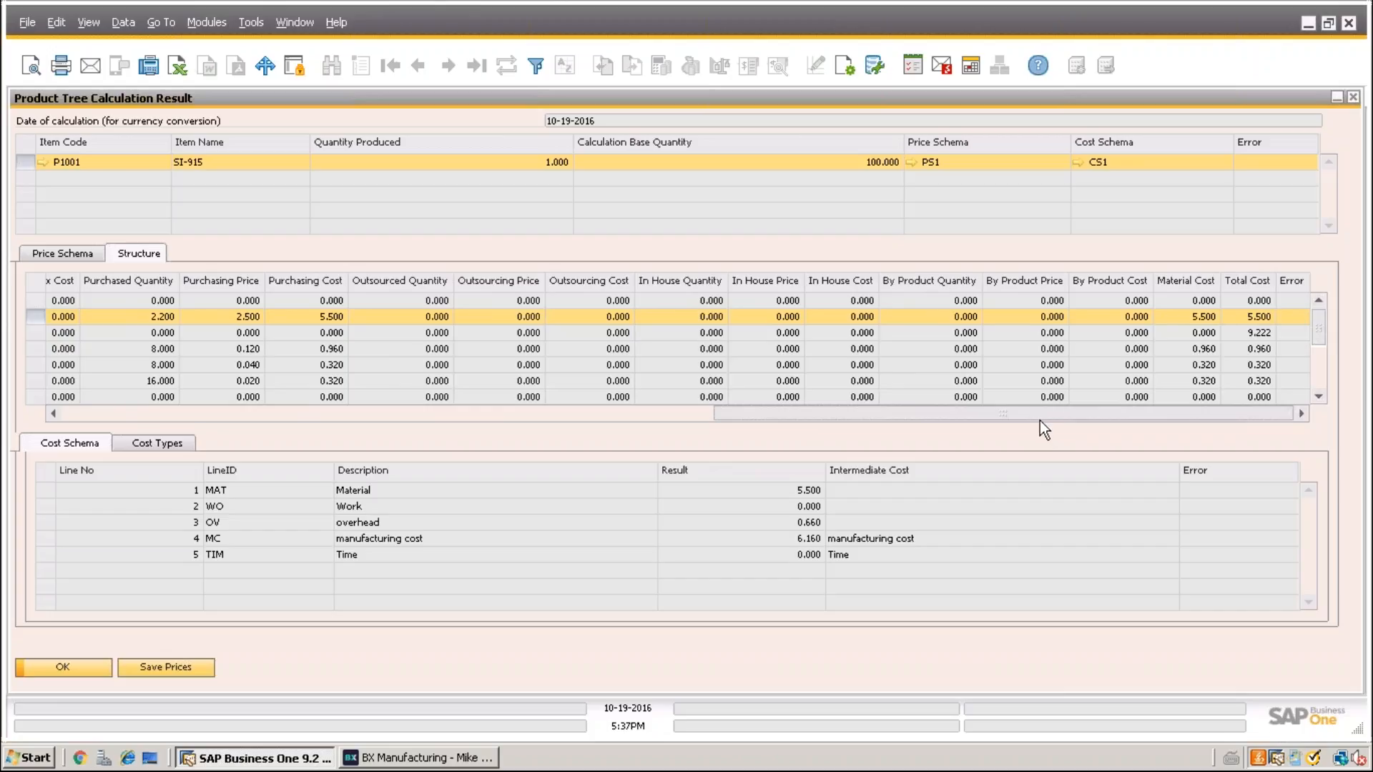
left_click_drag(1040, 418, 496, 435)
Step: Review the item master data of M1001 and its available related functions, and close it
left_click_drag(404, 452, 298, 466)
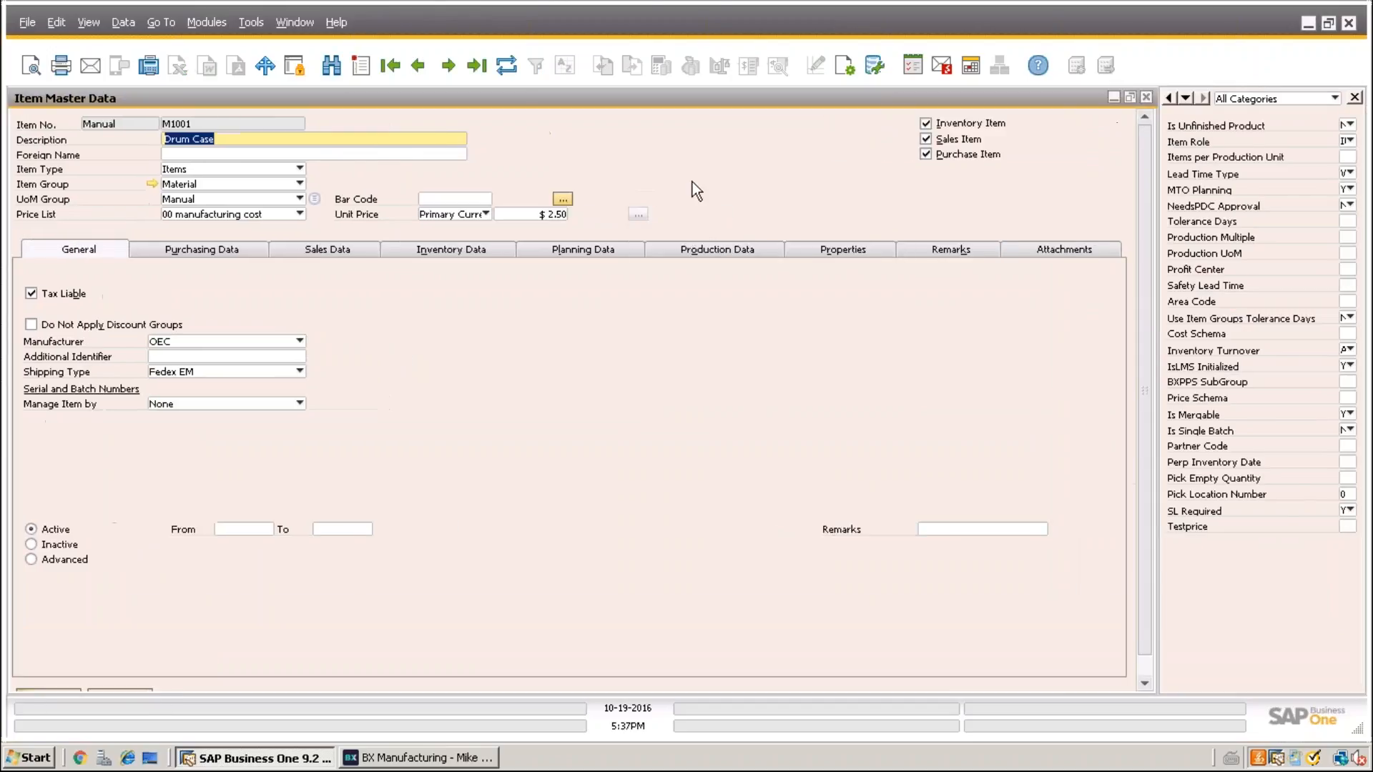
right_click(663, 182)
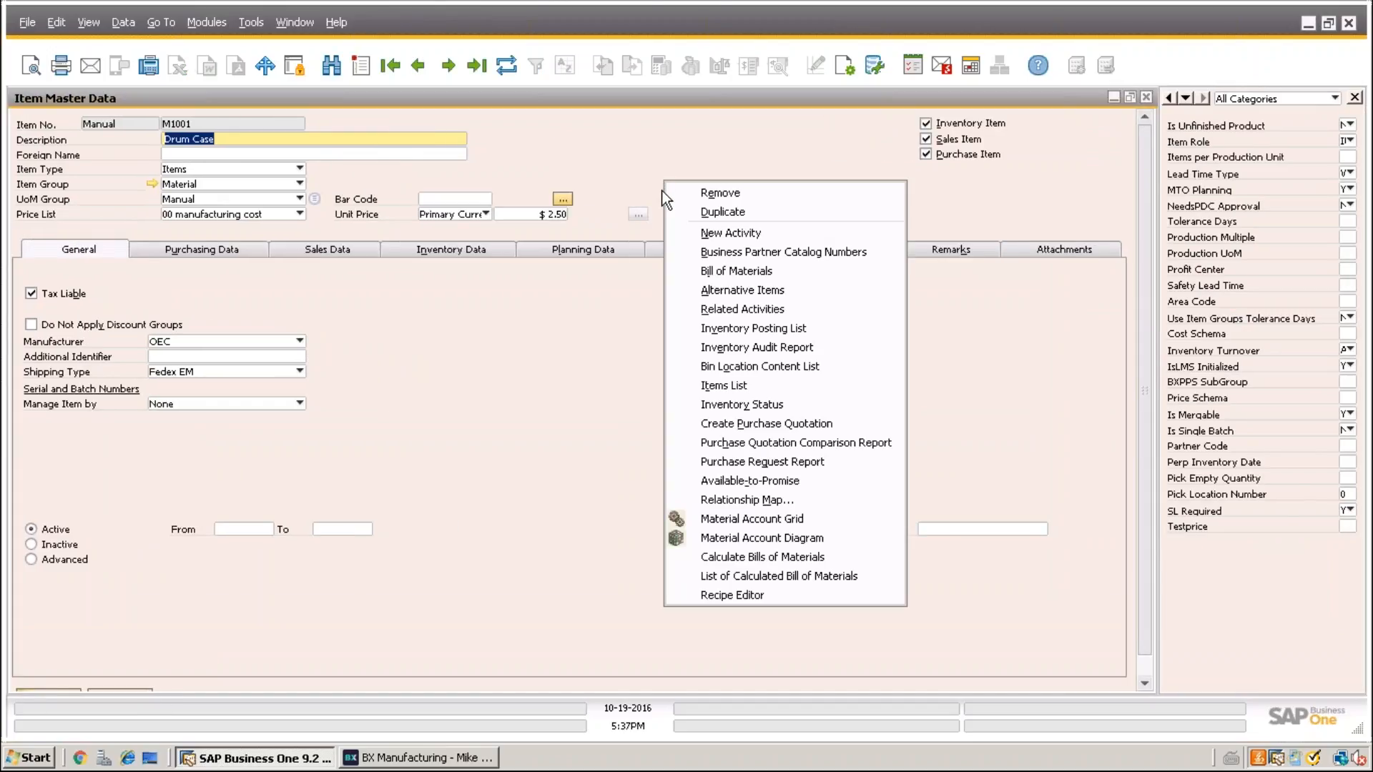
left_click(607, 161)
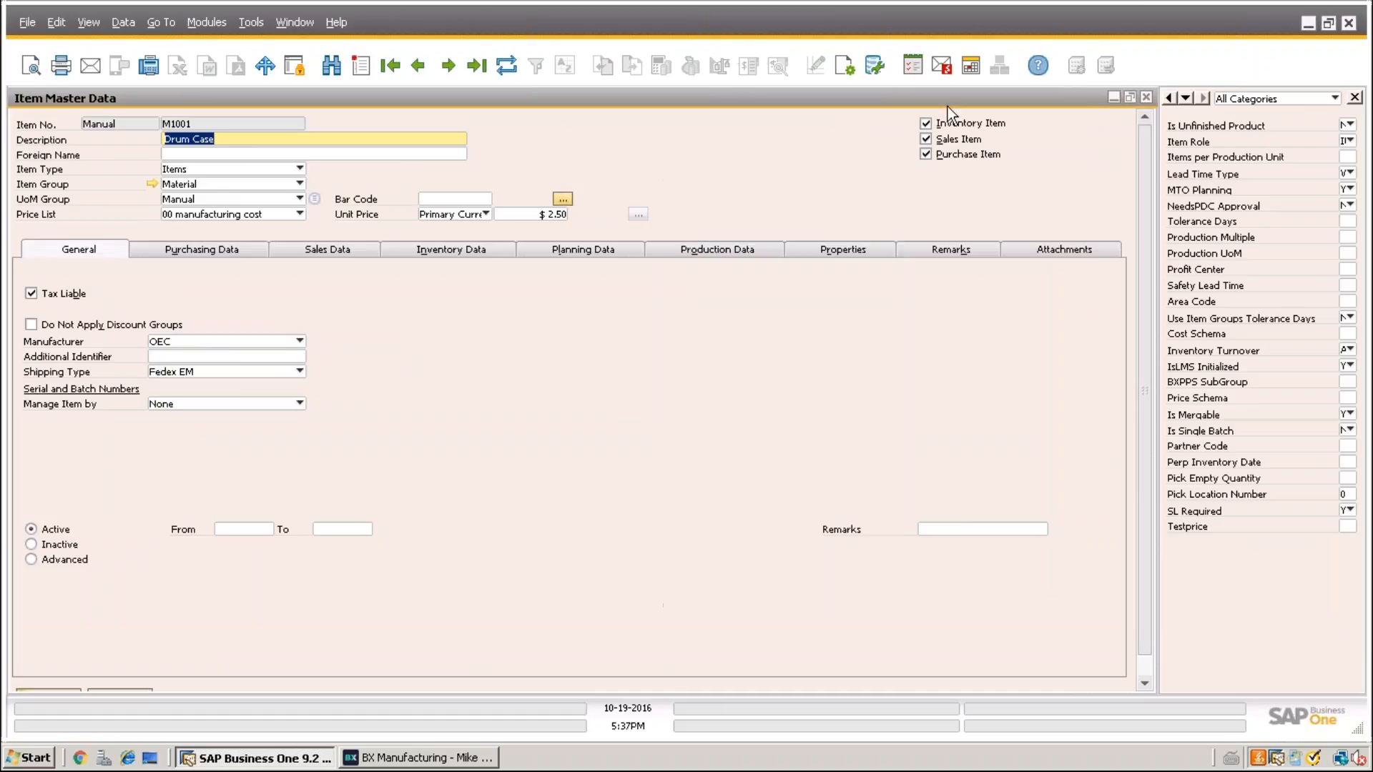
left_click(1147, 97)
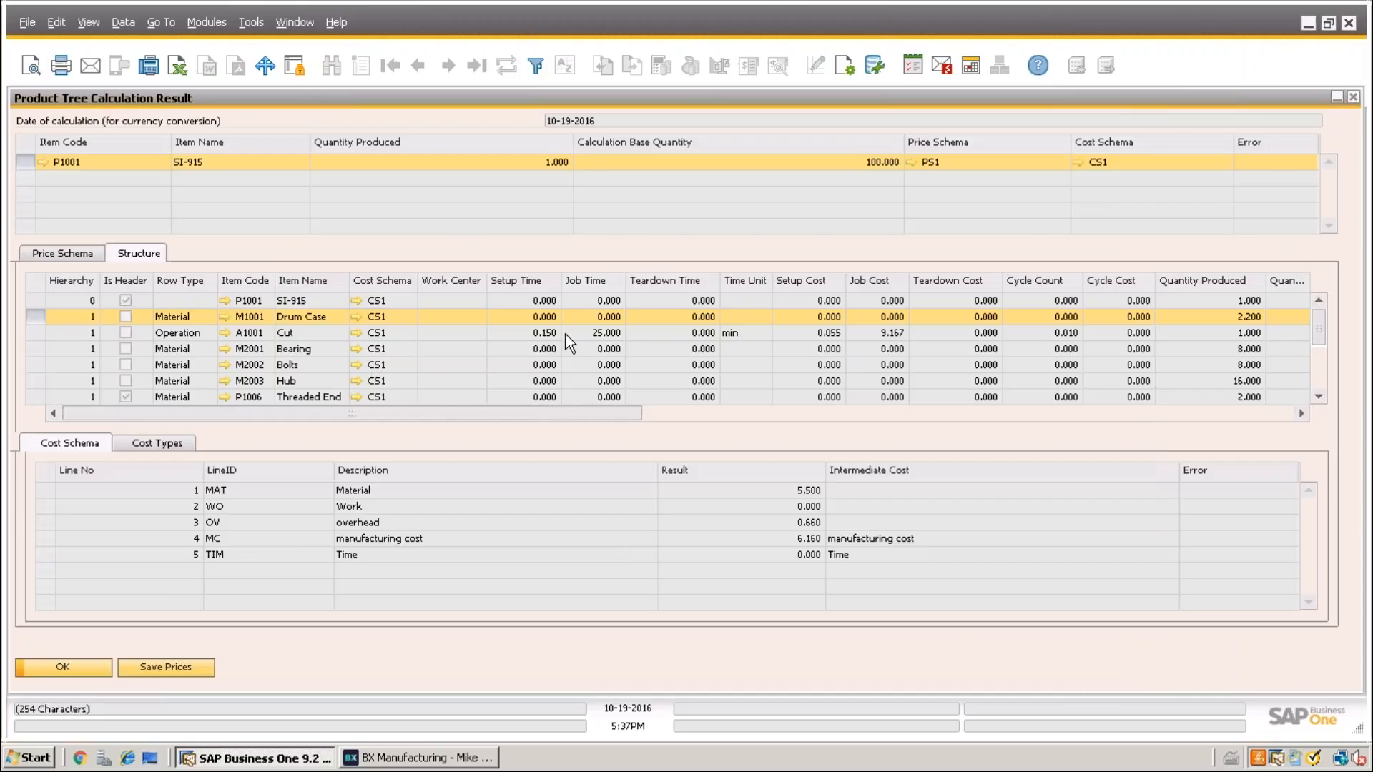
Step: Close the calculation result, the Calculate Bills of Materials window and the P1001 bill of materials, and collapse the Production module
left_click(63, 667)
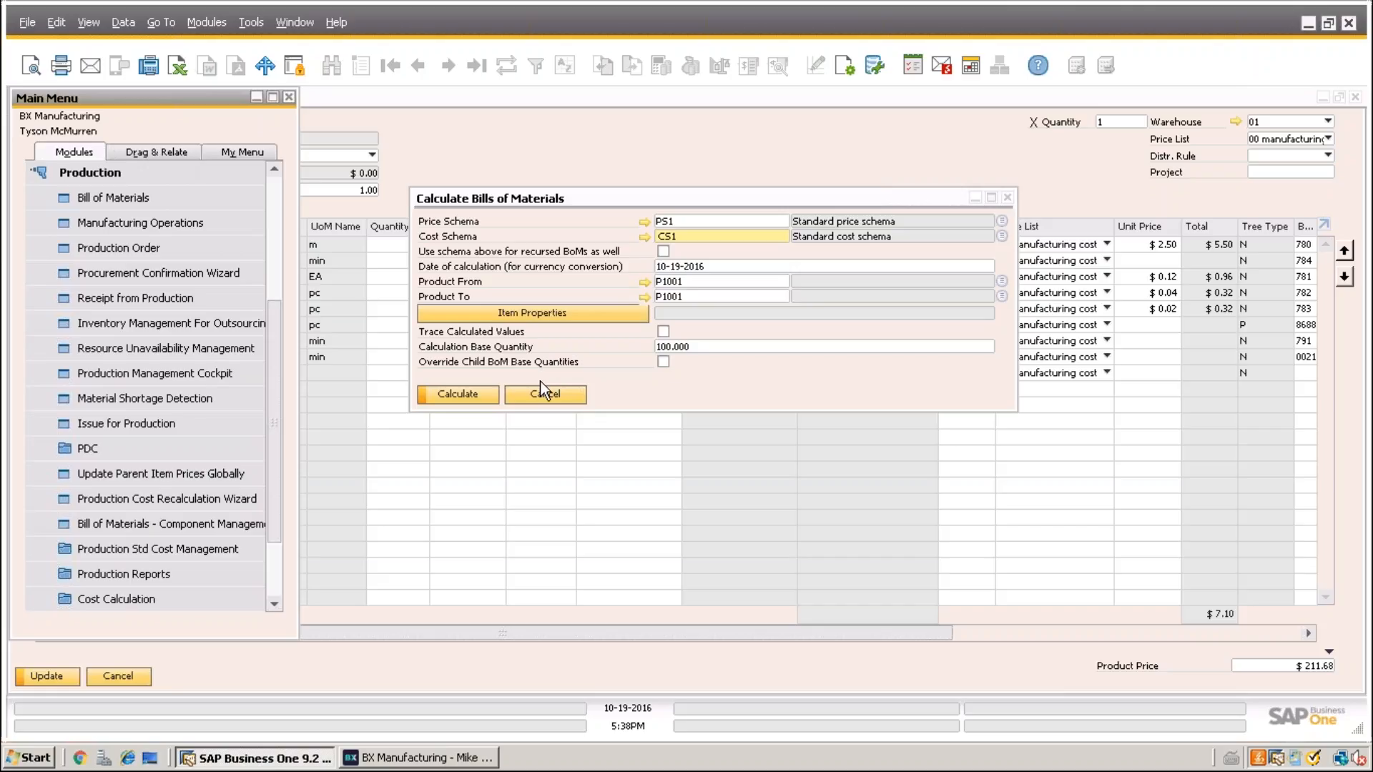
left_click(544, 394)
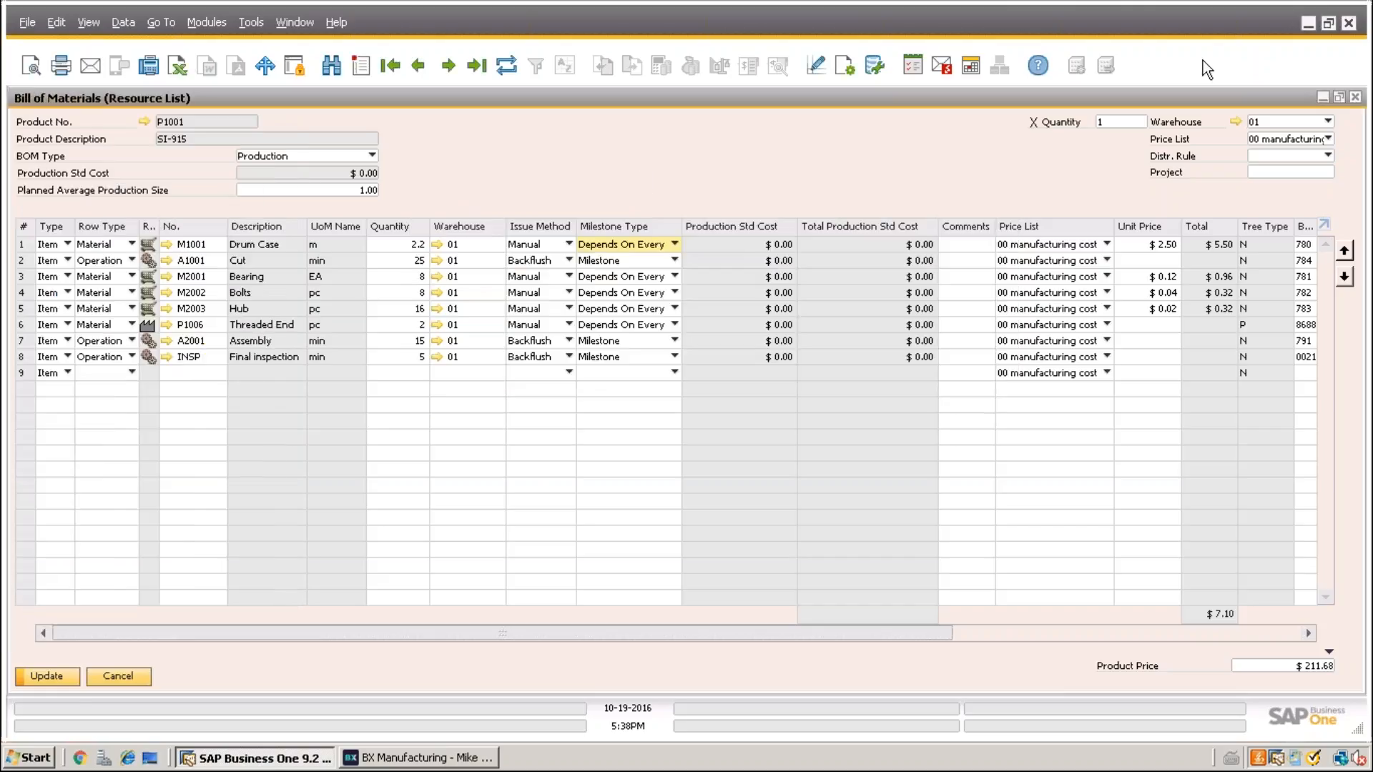
left_click(1355, 97)
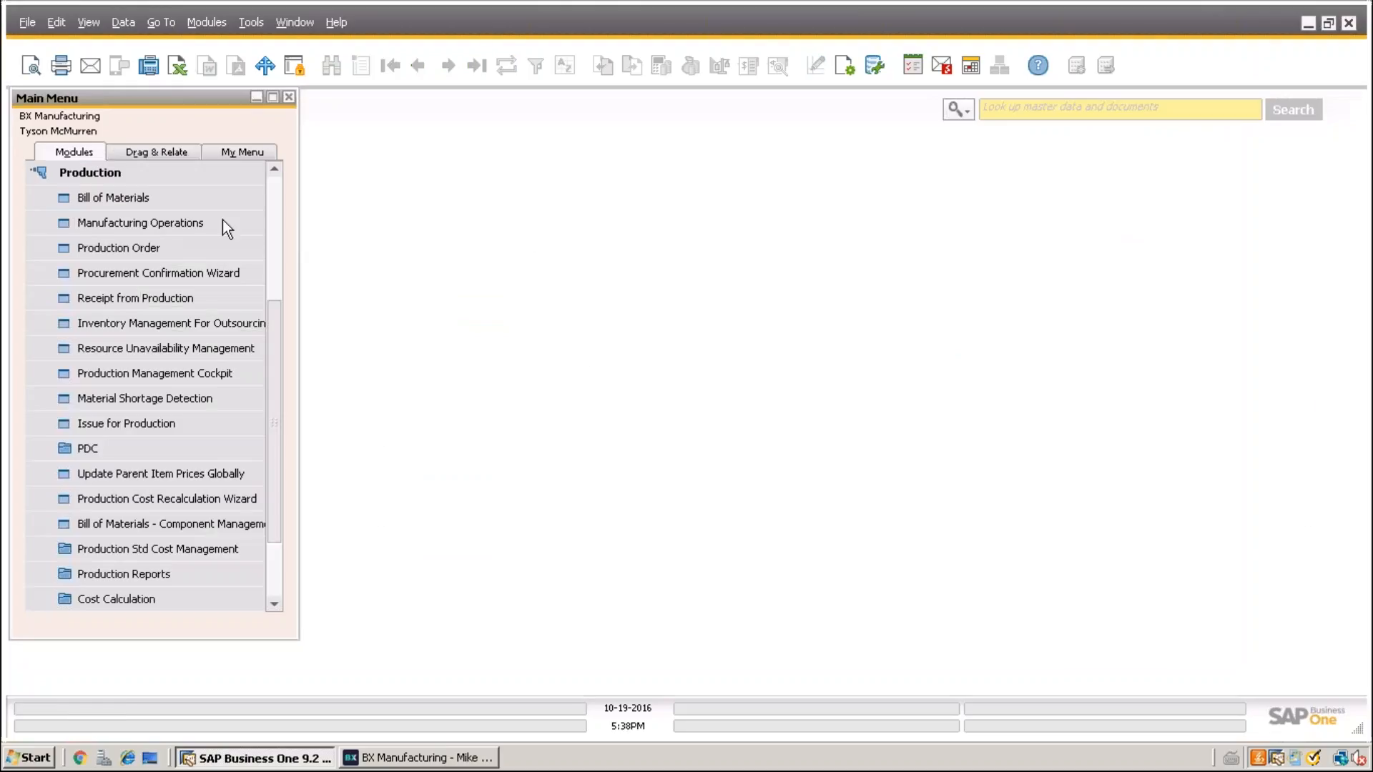
left_click(87, 175)
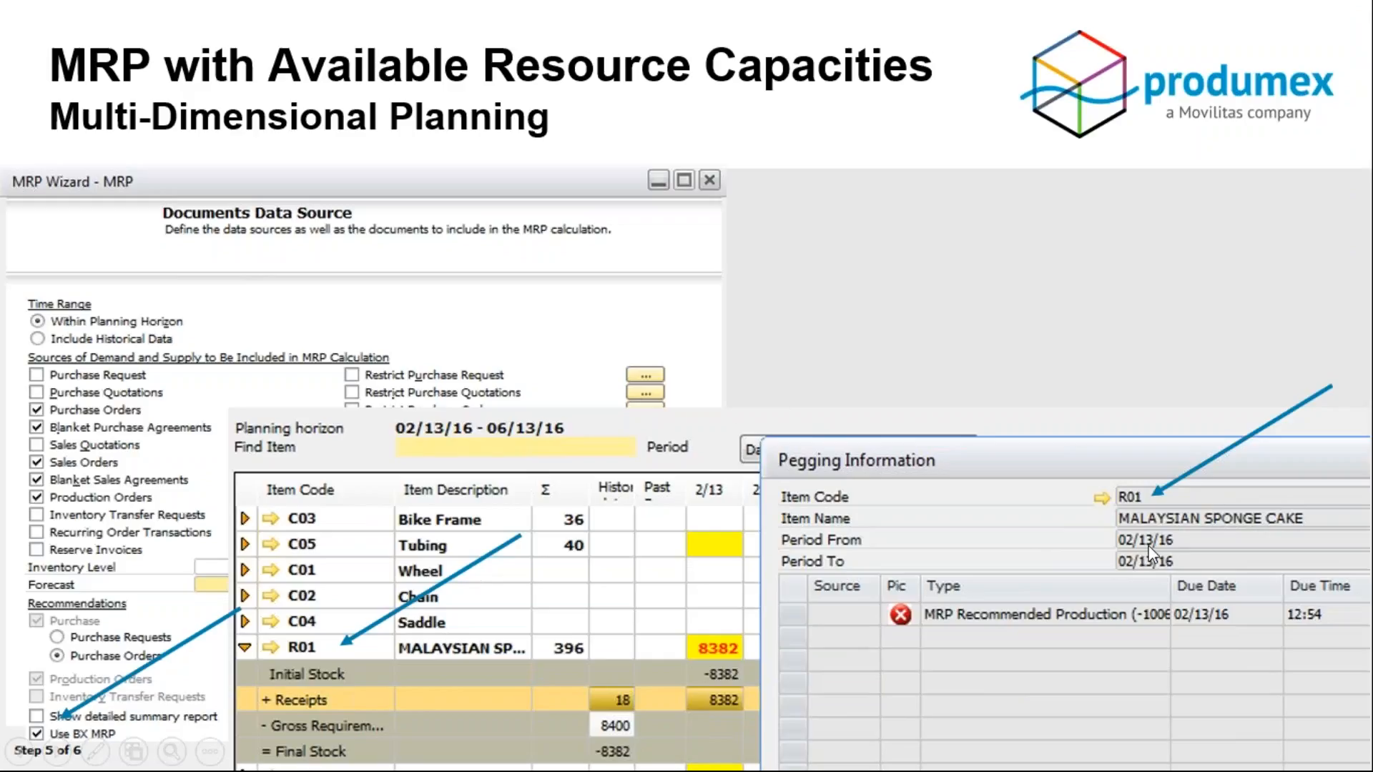
Step: Switch back to SAP Business One, open the MRP Wizard with the existing Produmex scenario, and advance to Documents Data Source
key("alt+Tab")
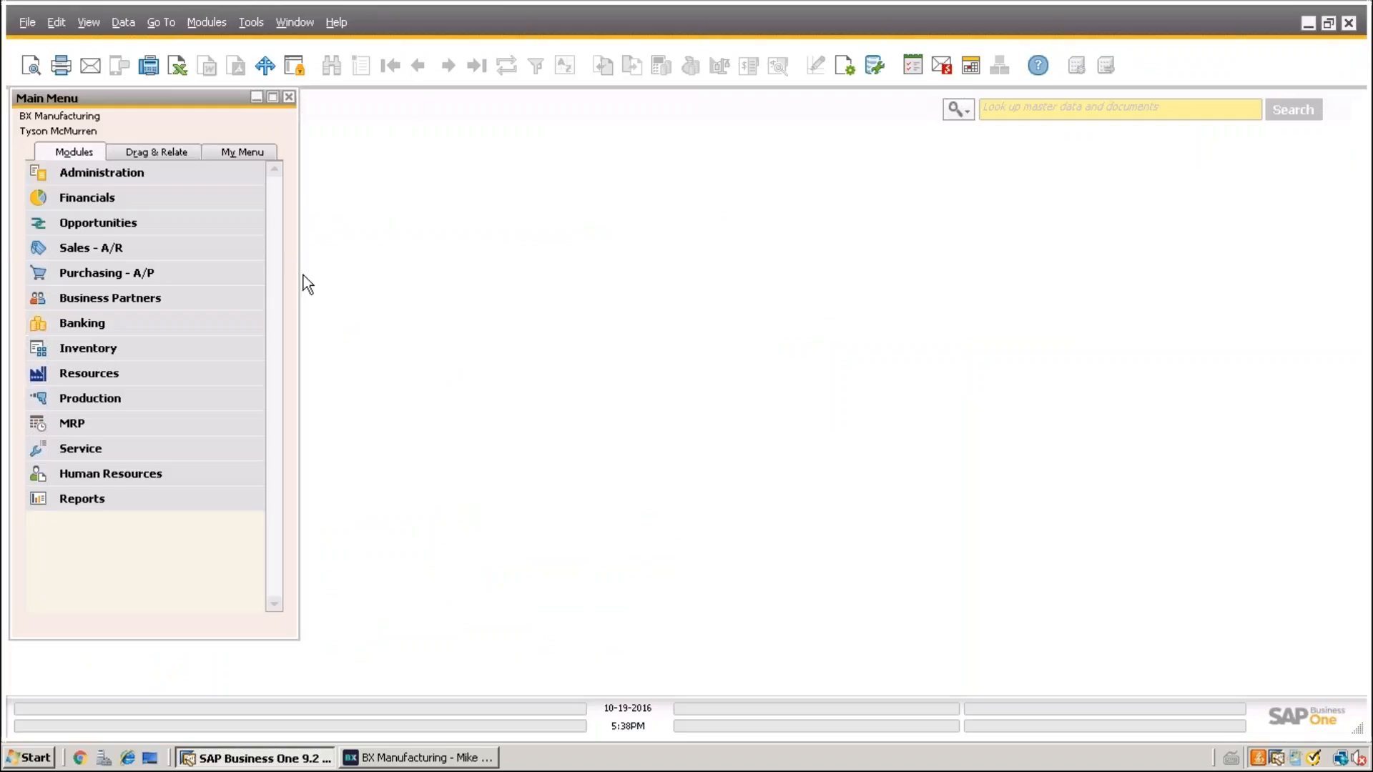
left_click(72, 426)
left_click(89, 475)
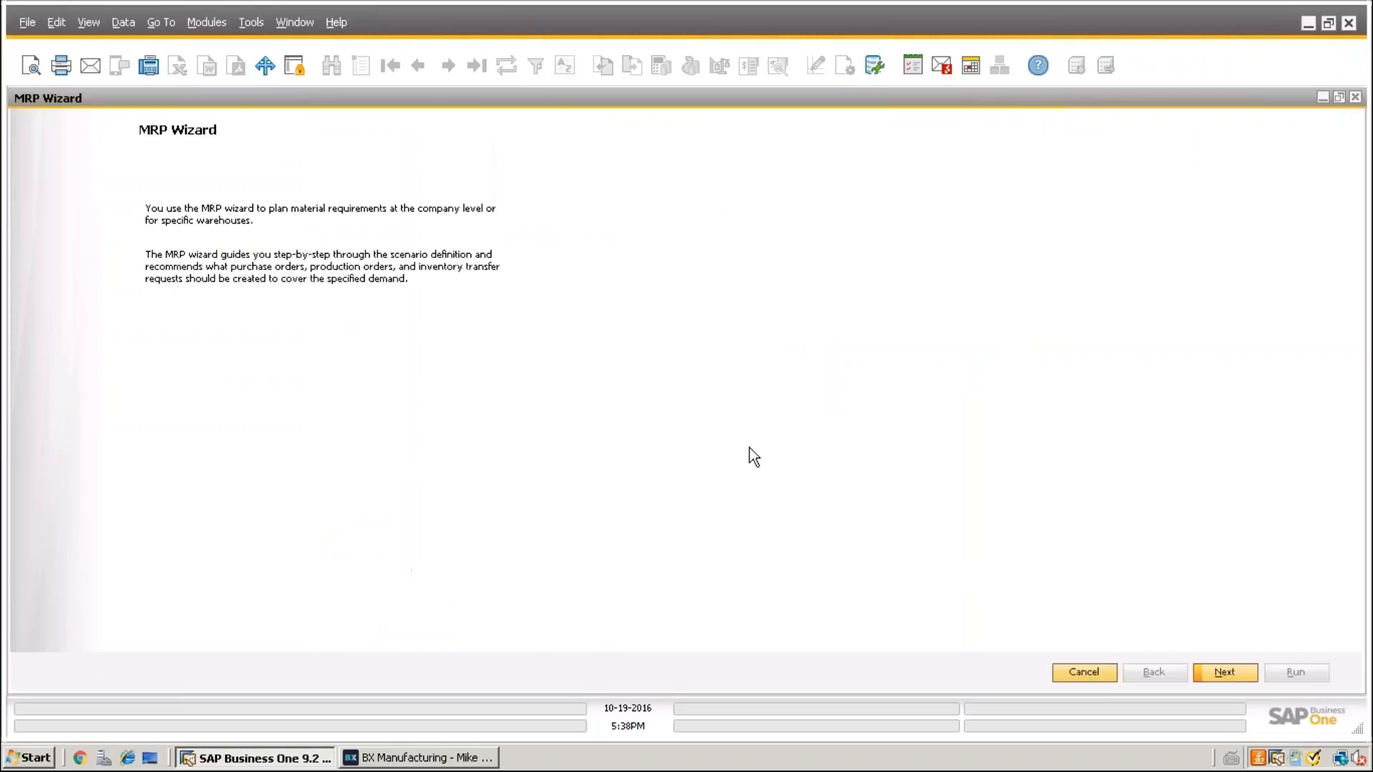
left_click(1231, 672)
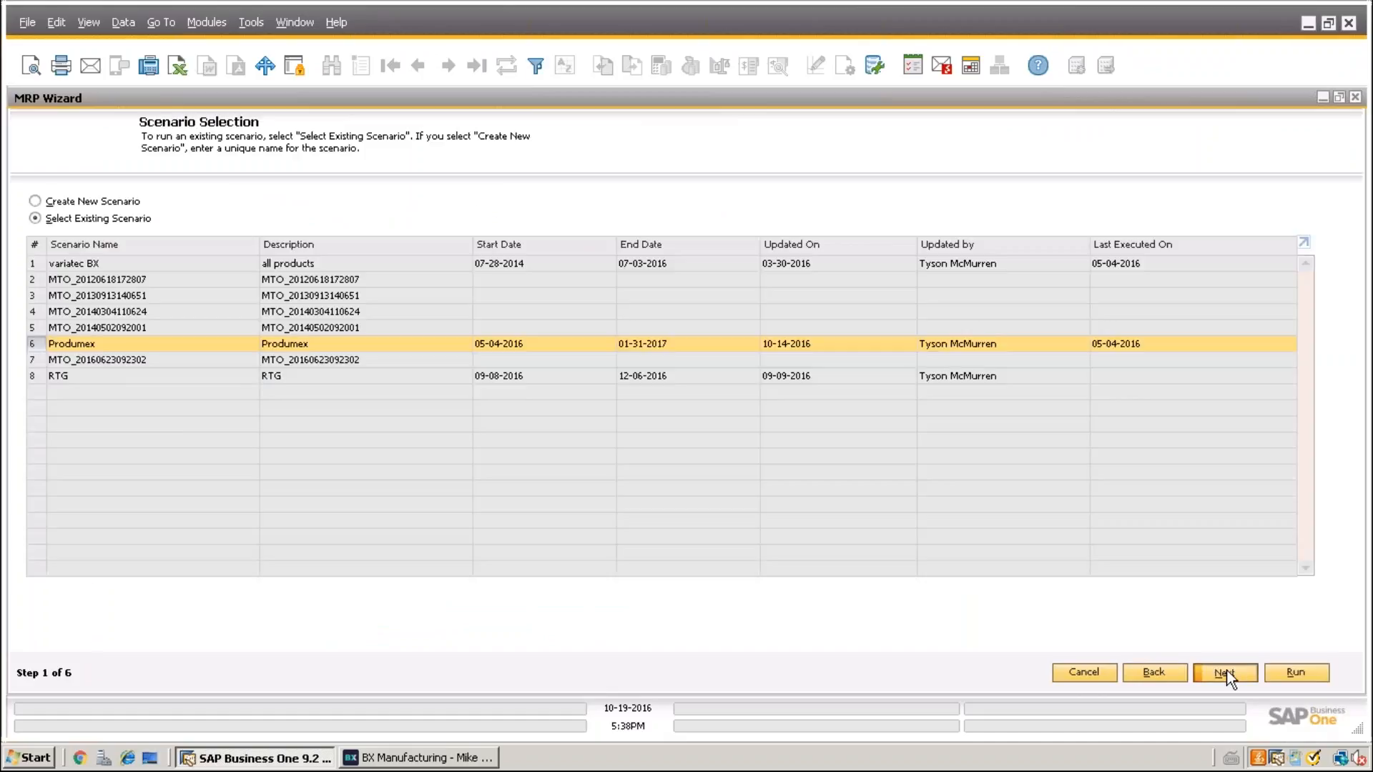
left_click(1228, 674)
left_click(1228, 673)
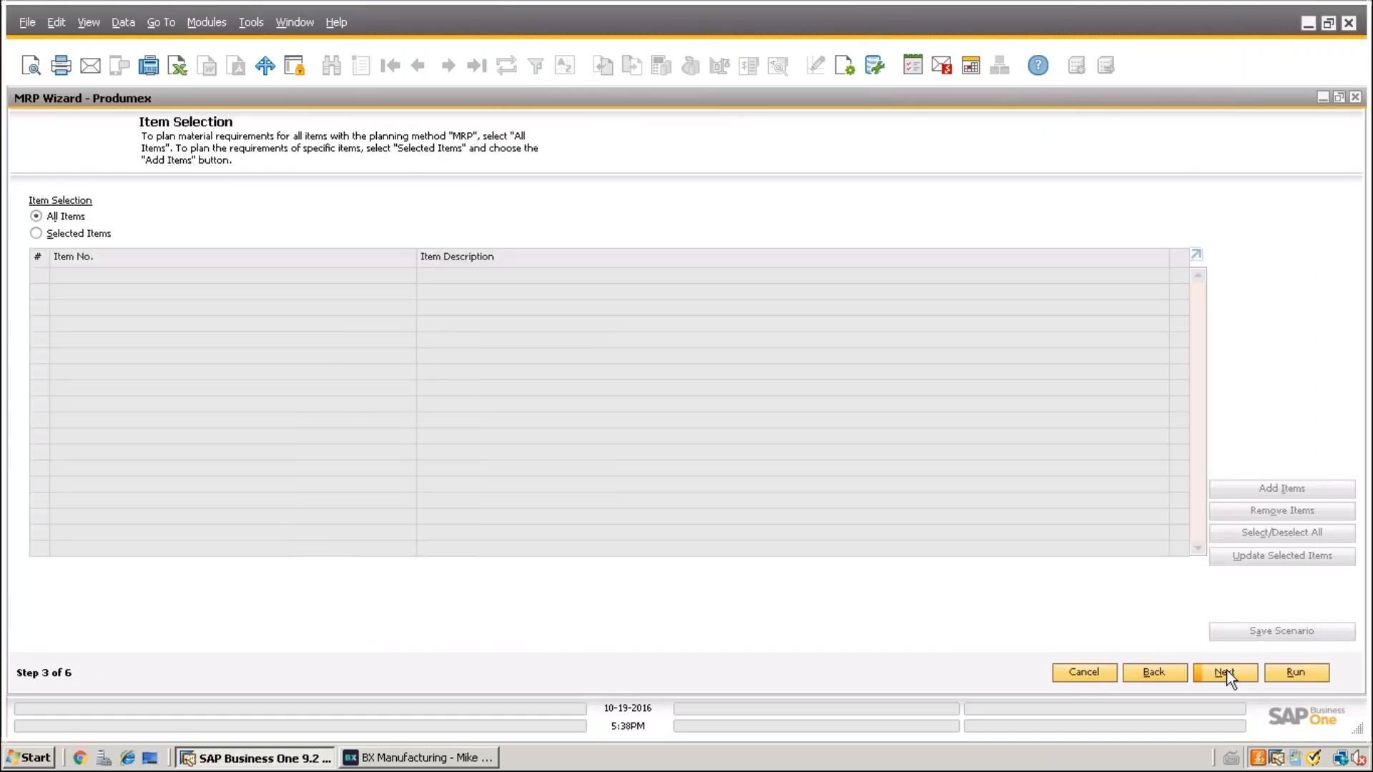
left_click(1228, 674)
left_click(1220, 672)
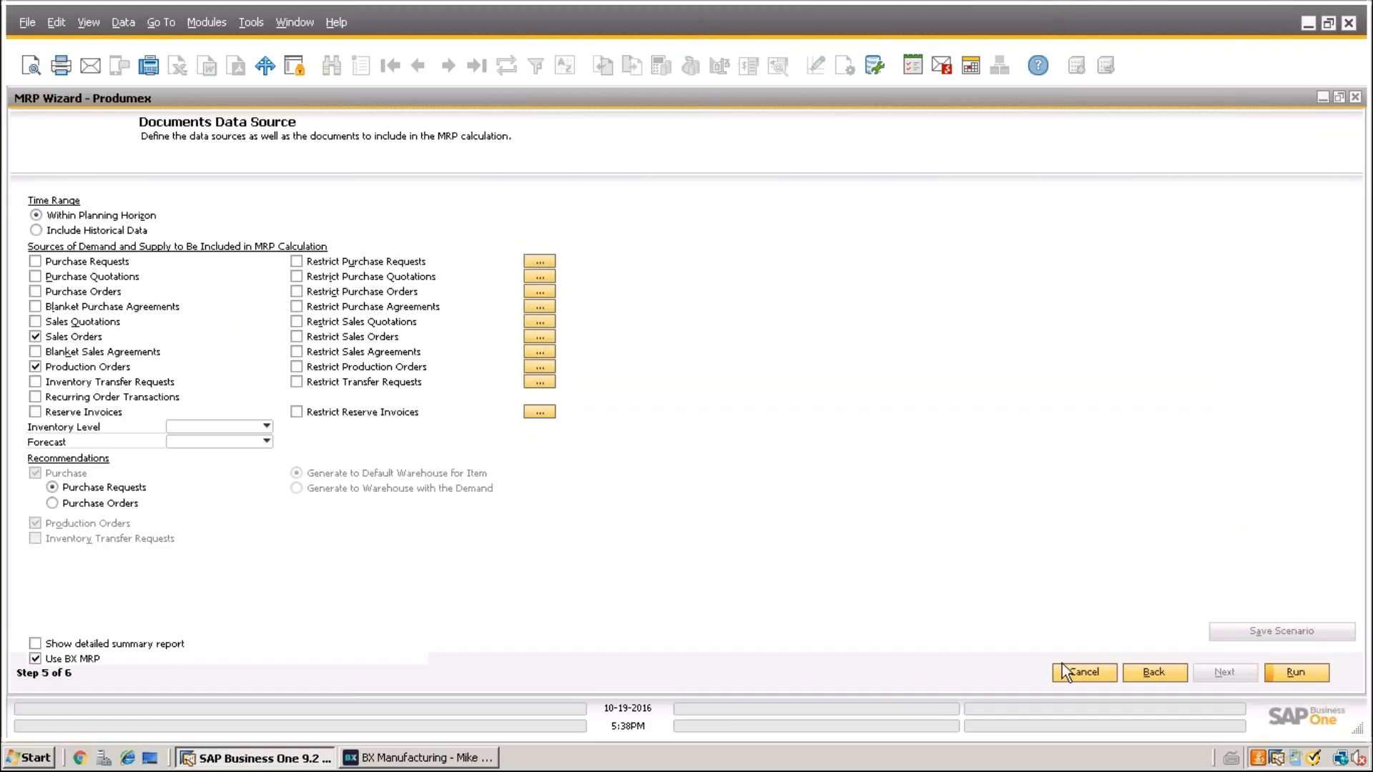
Step: Run the MRP calculation for the Produmex scenario and view the allocation error details of MRPVIRT-1009 from the MRP Error List
left_click(1310, 676)
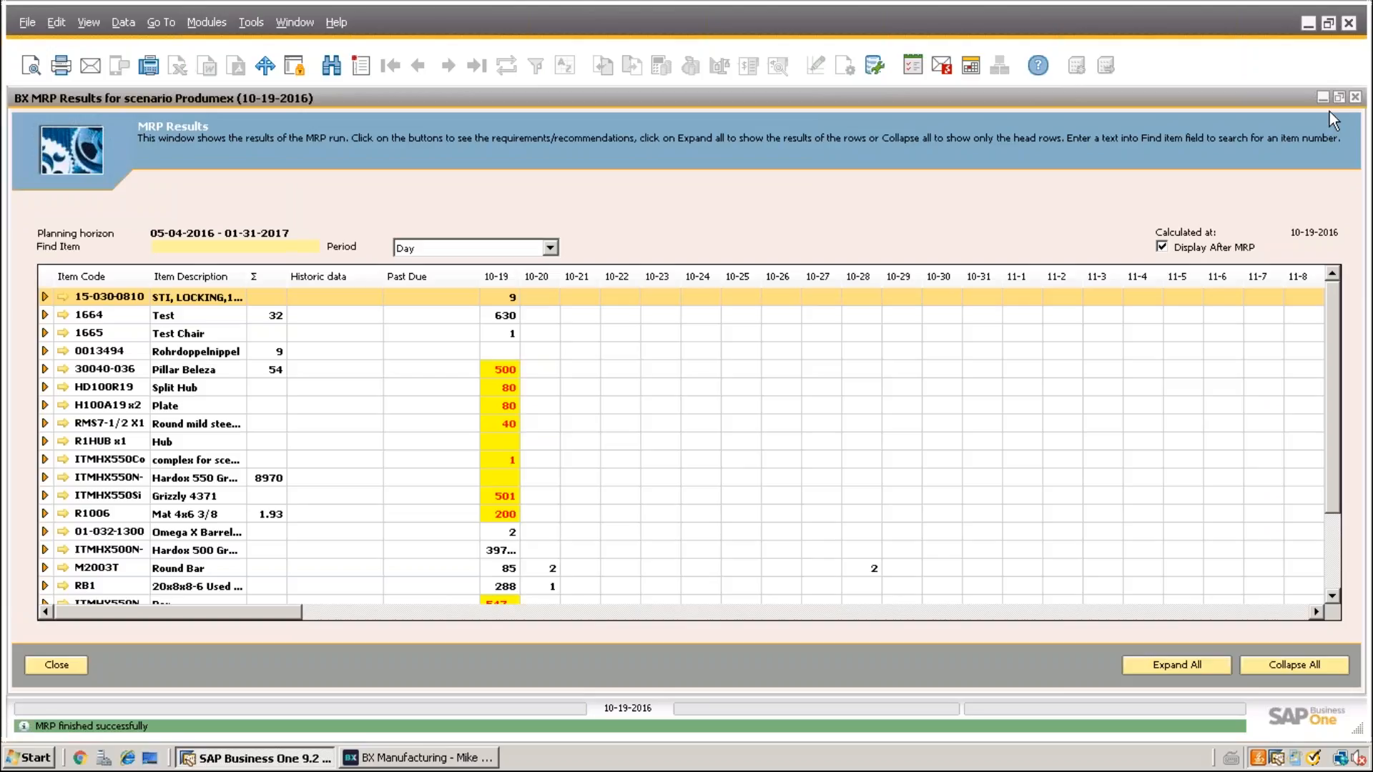
left_click(1322, 100)
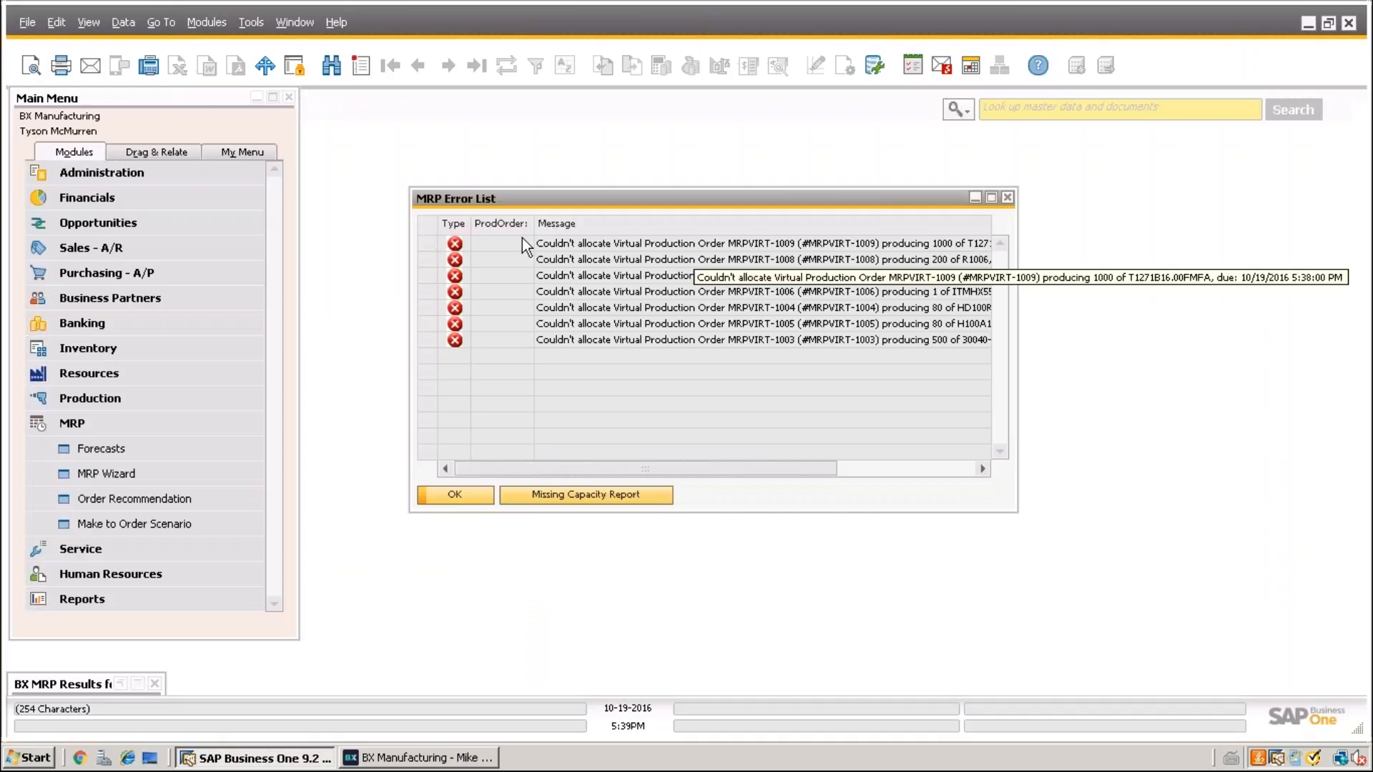
left_click(460, 247)
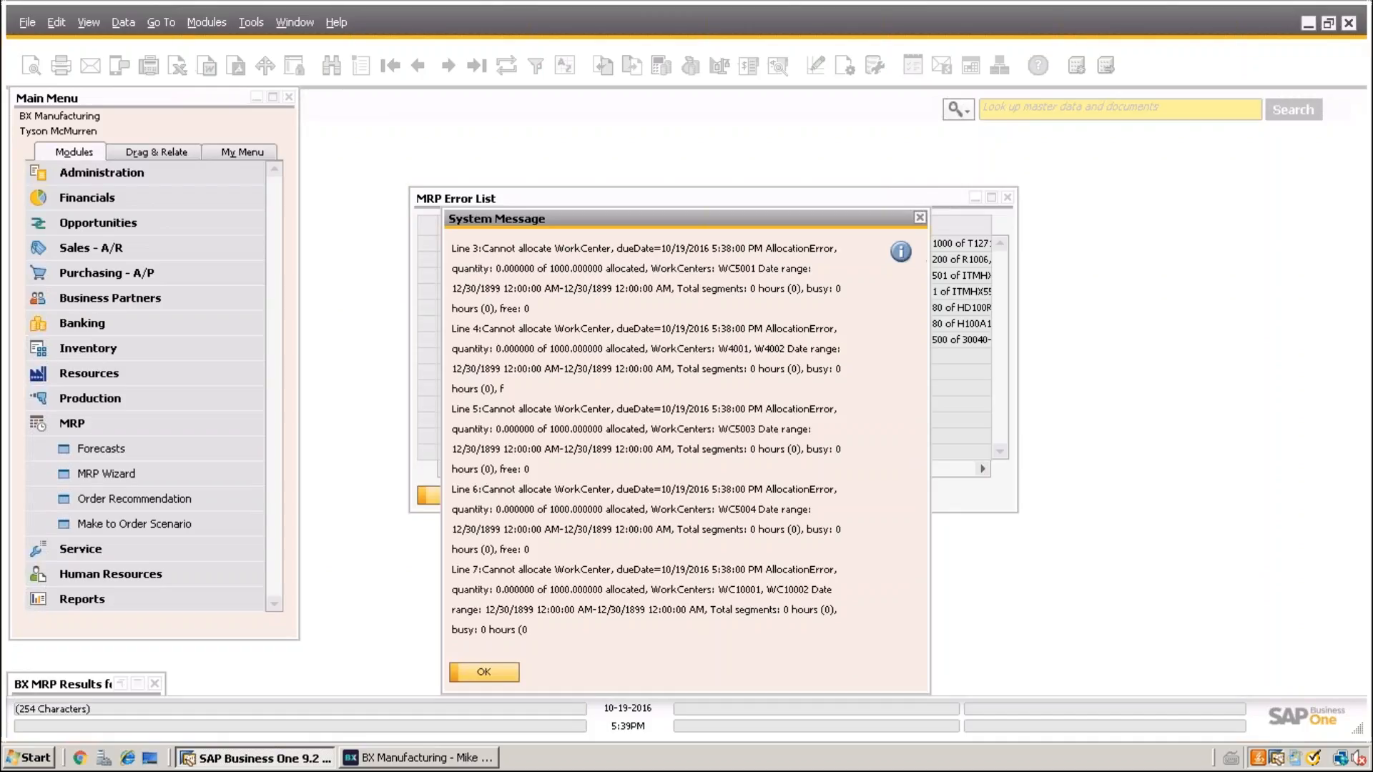
left_click(919, 217)
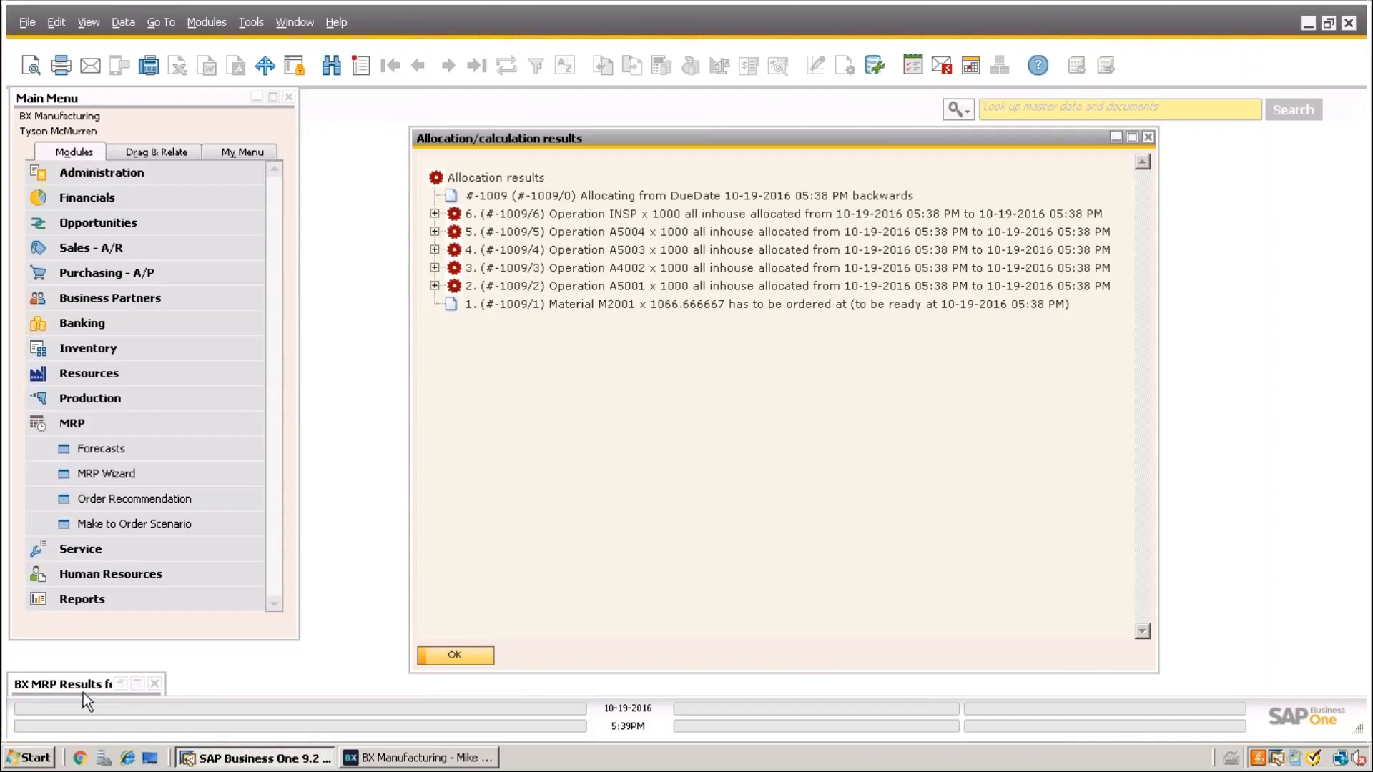
Step: Inspect the allocation error under operation A5004, then close the allocation results and the MRP Error List
left_click(136, 683)
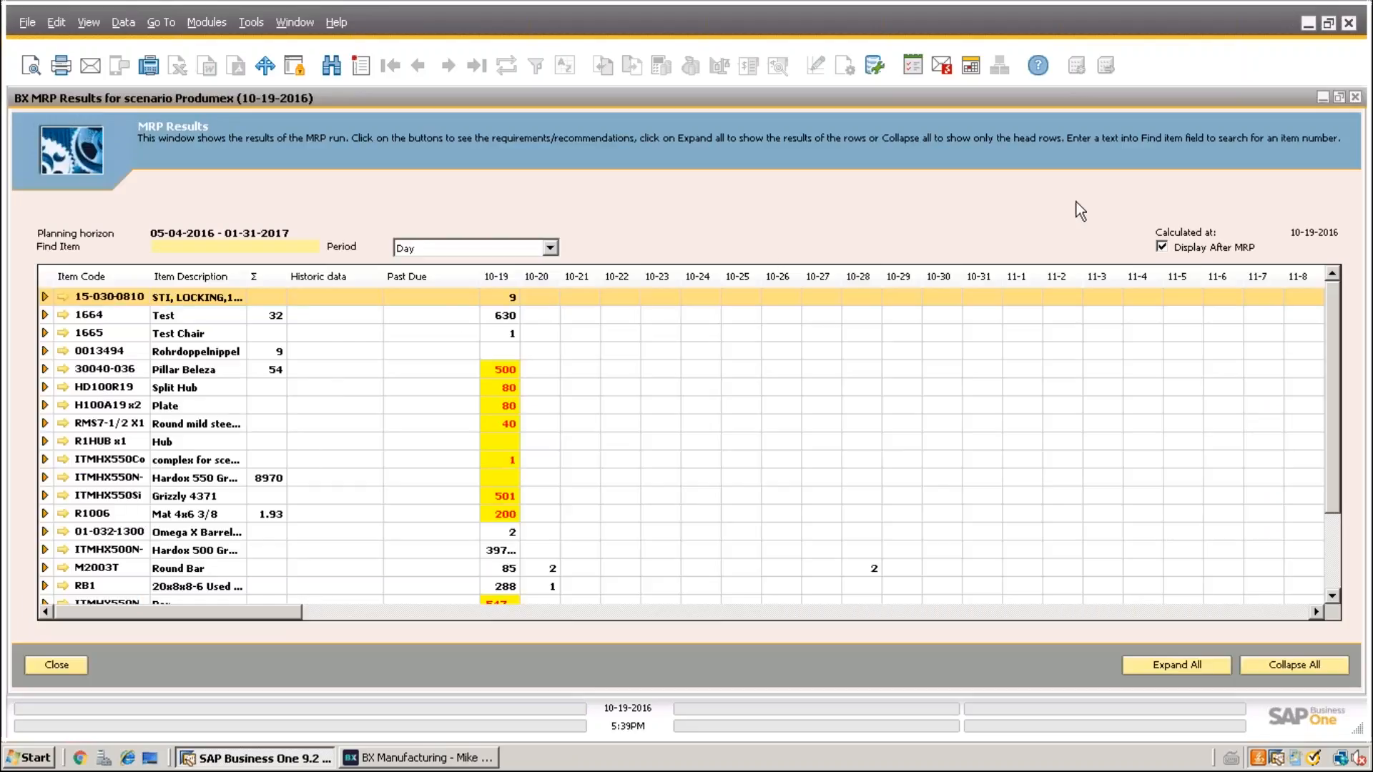
left_click(1320, 97)
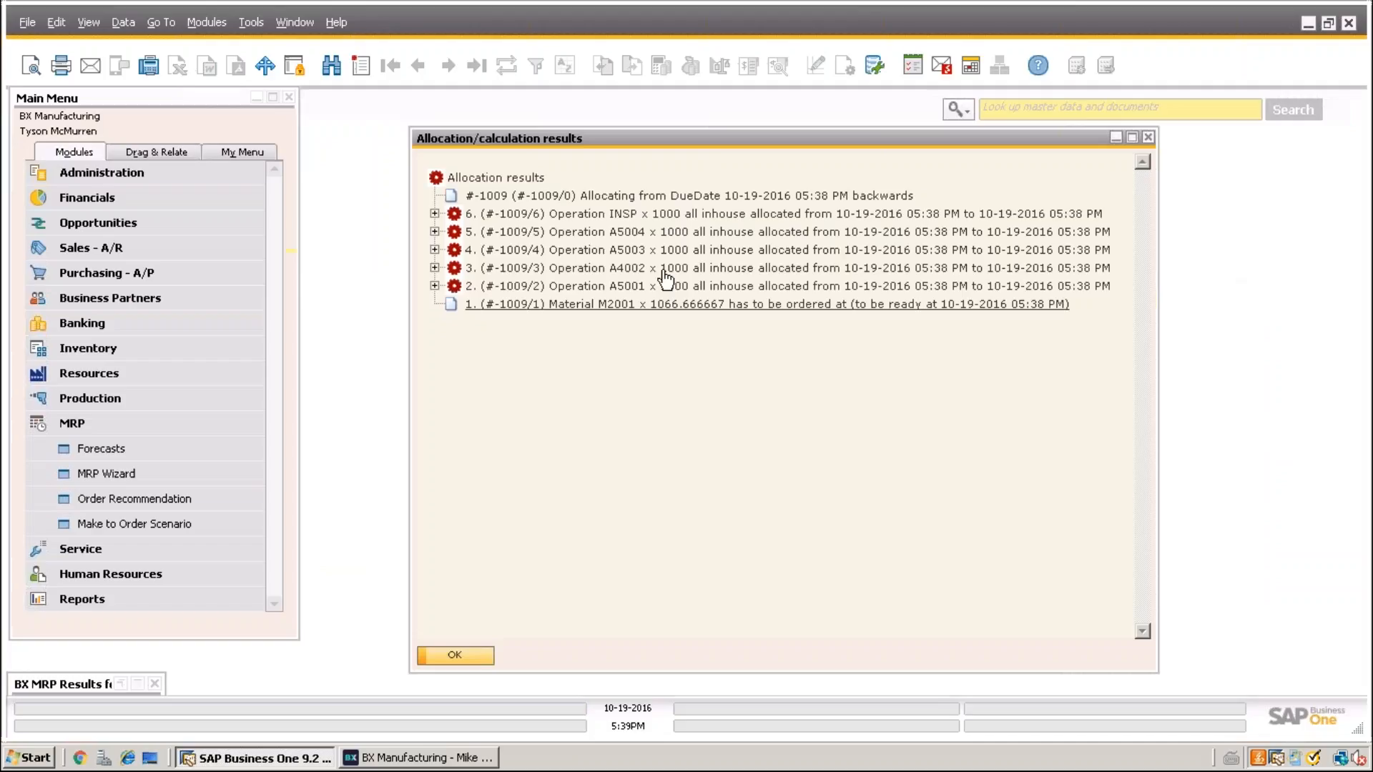
left_click(434, 232)
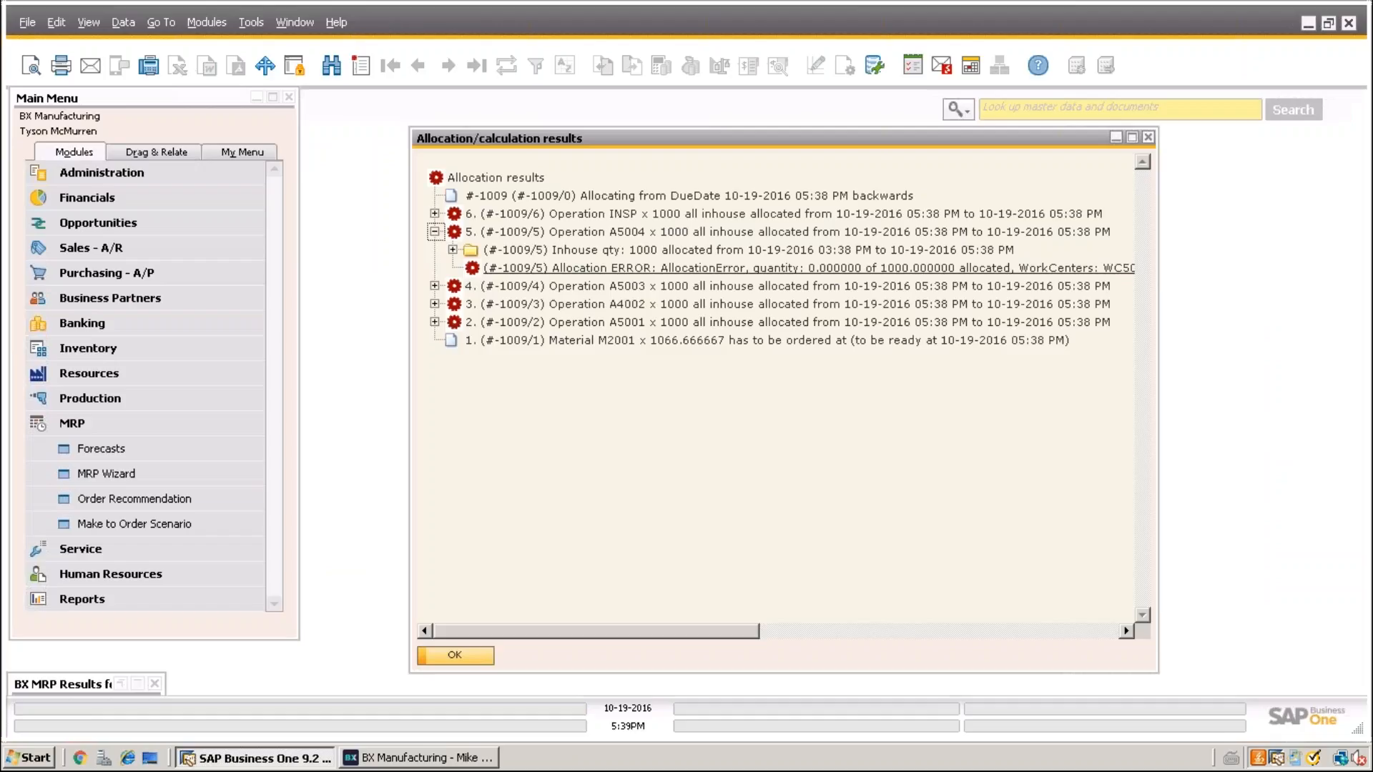
left_click(698, 269)
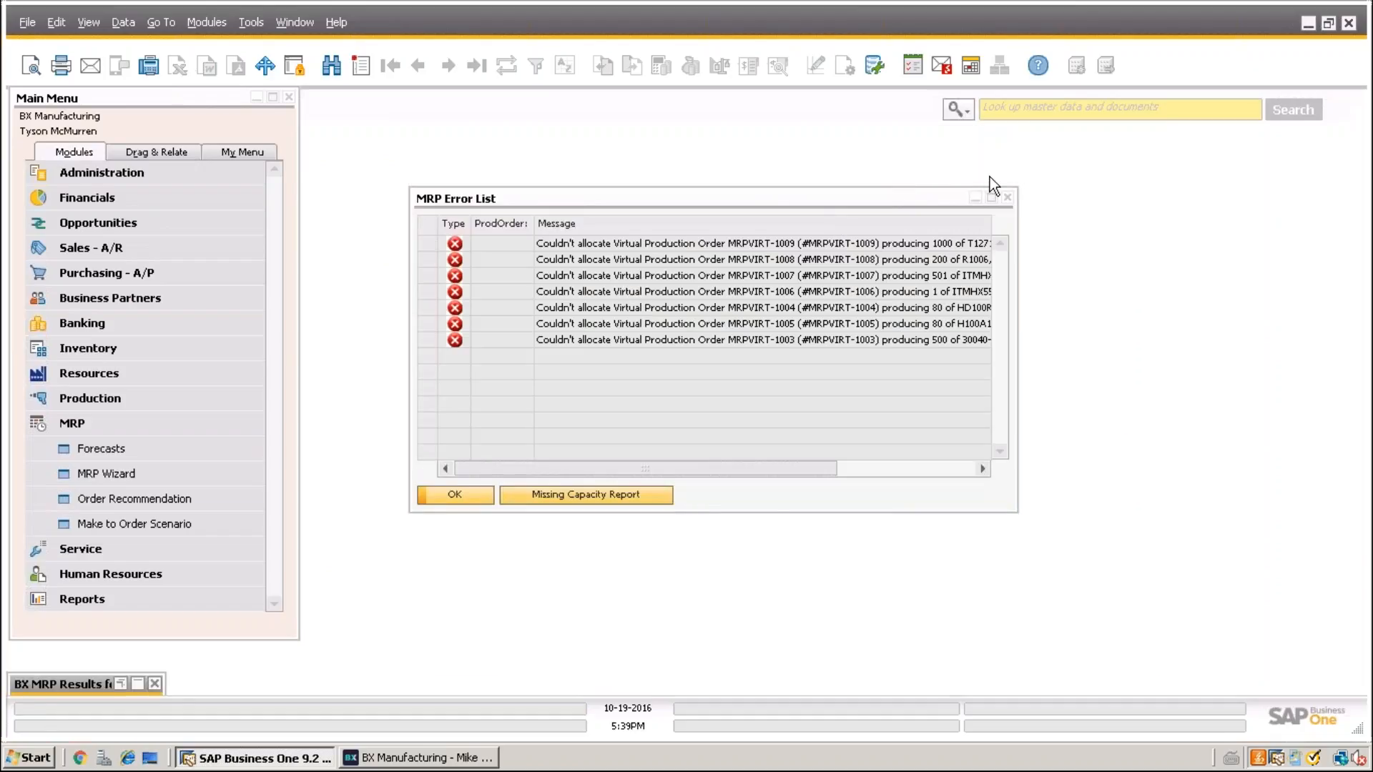
left_click(1007, 197)
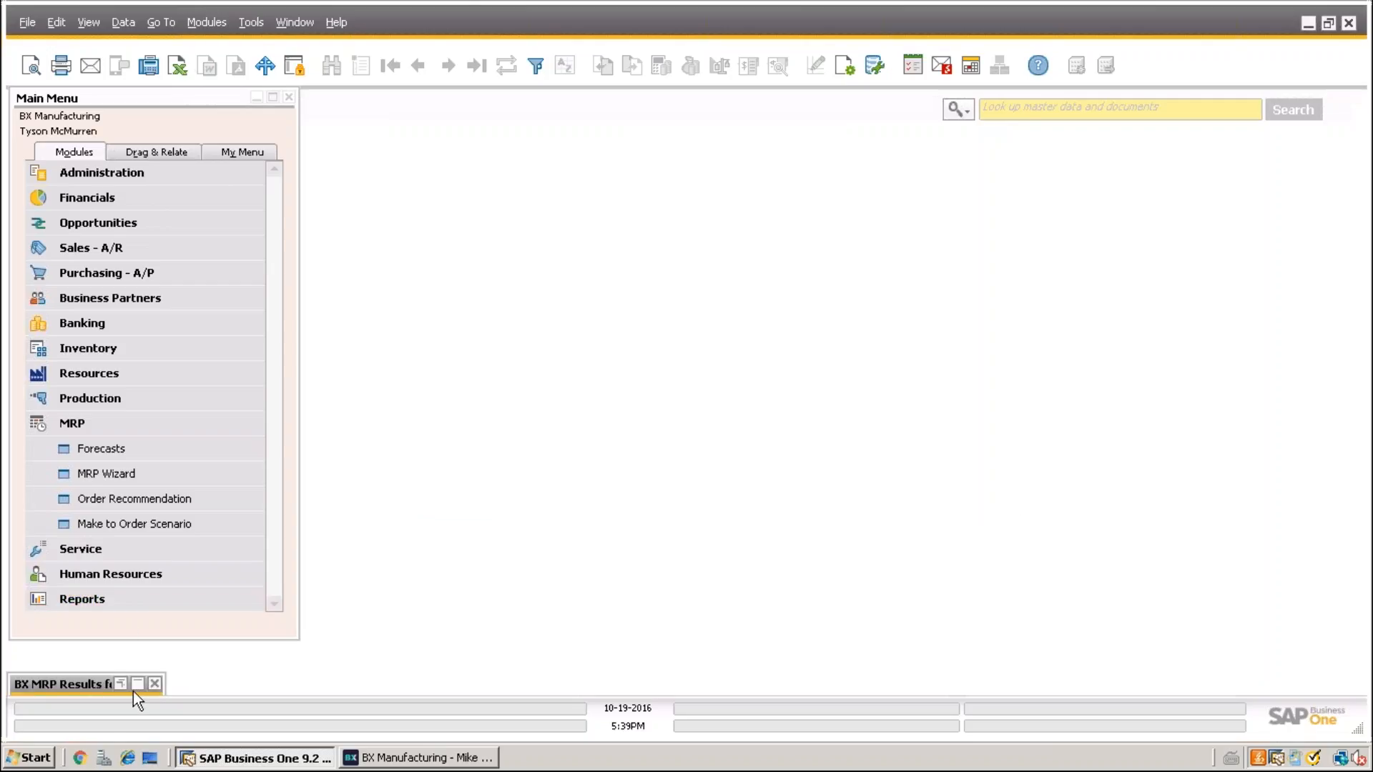
Step: Review the MRP results grouped by week and by month, and close the results window
left_click(138, 684)
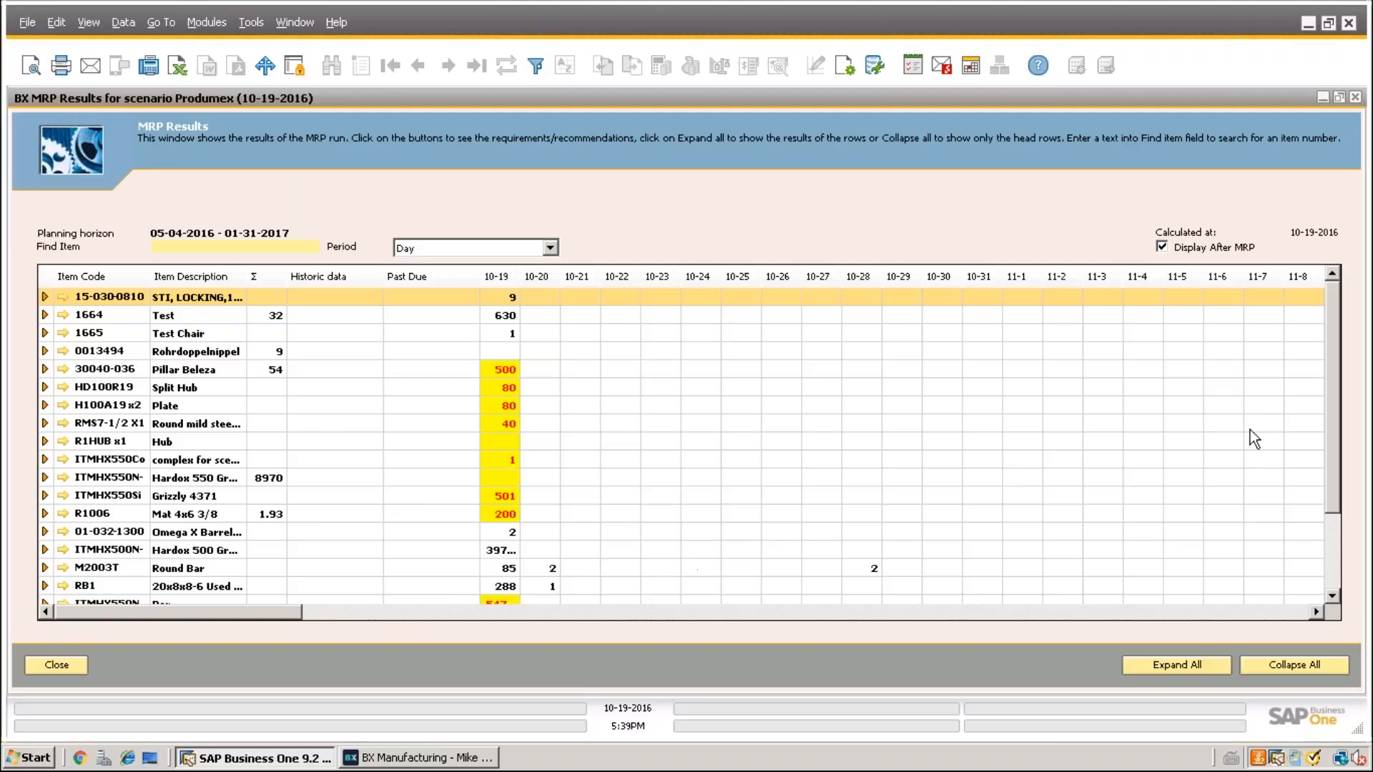
scroll(1352, 544, "down", 2)
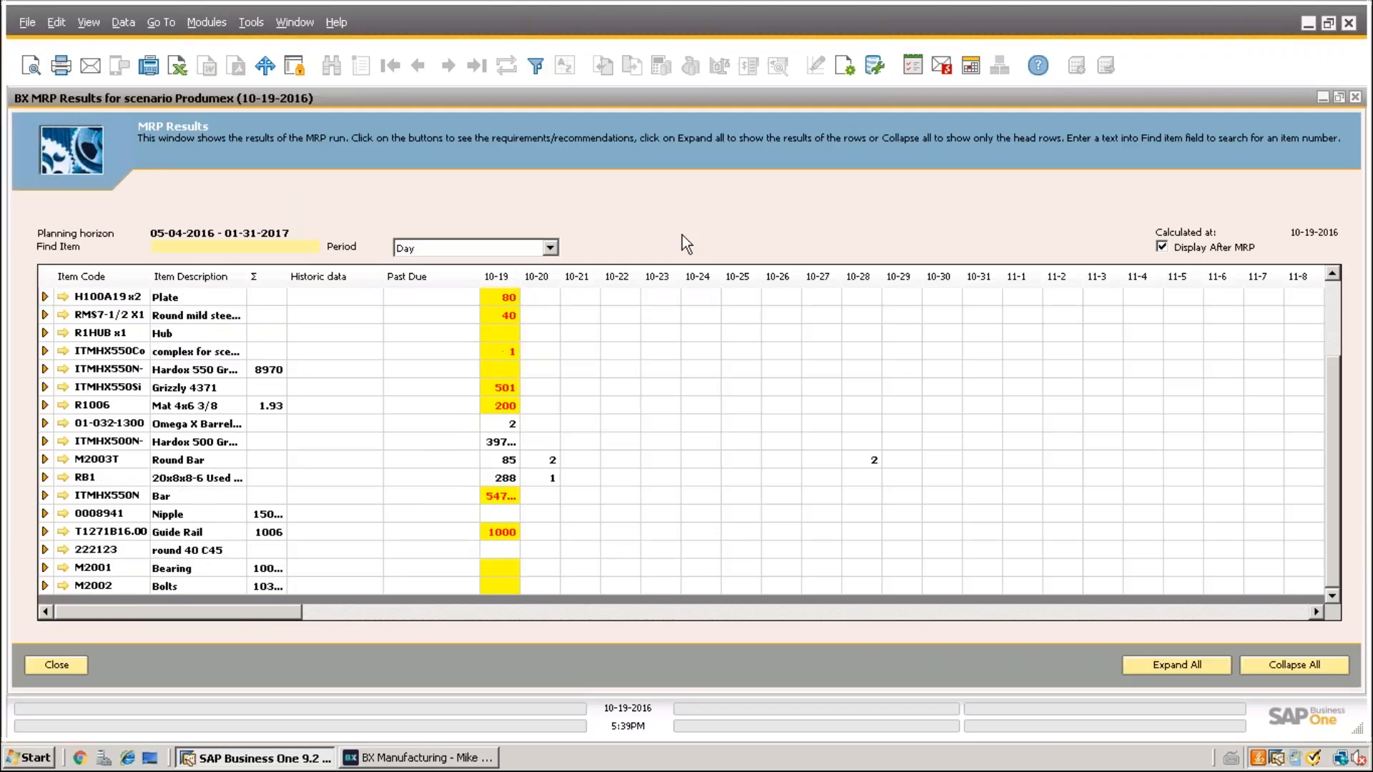
left_click(550, 250)
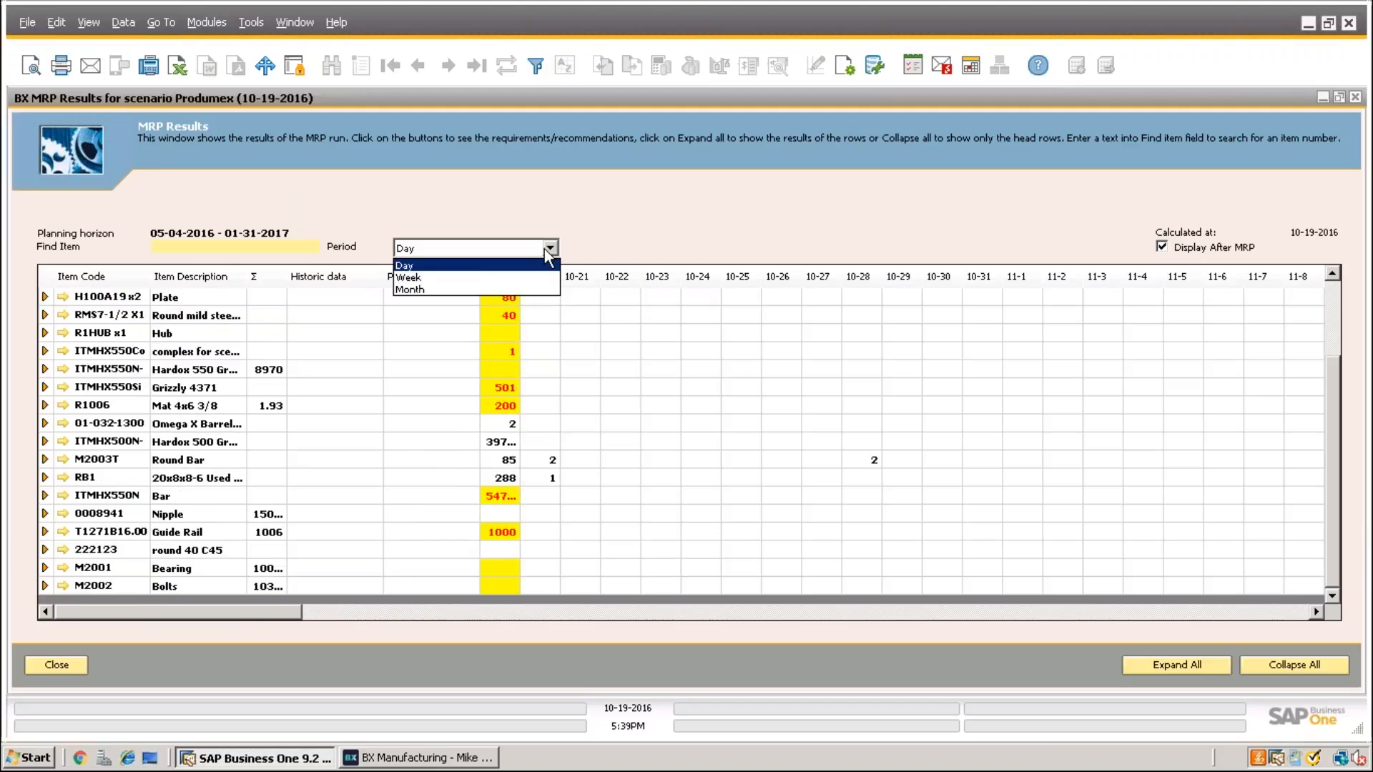
left_click(422, 278)
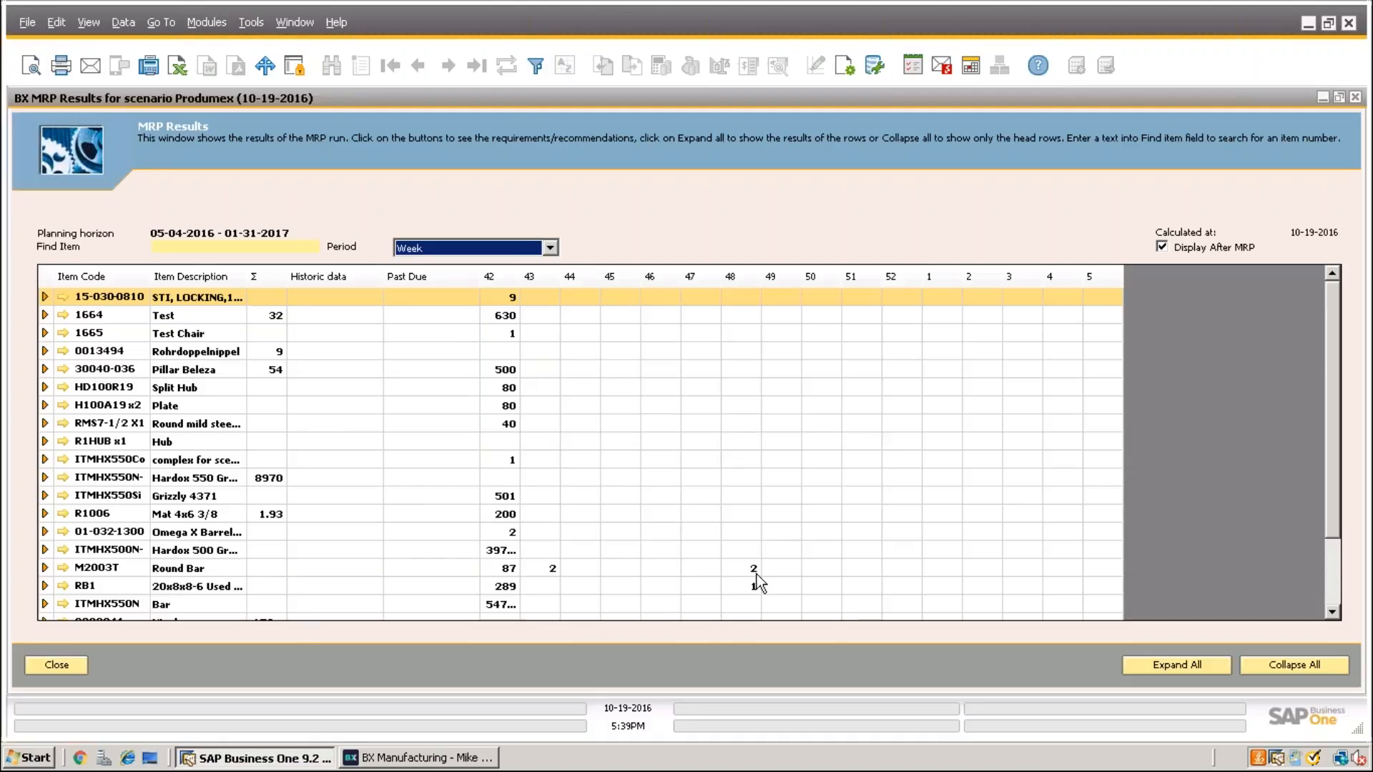
left_click_drag(1328, 496, 1328, 569)
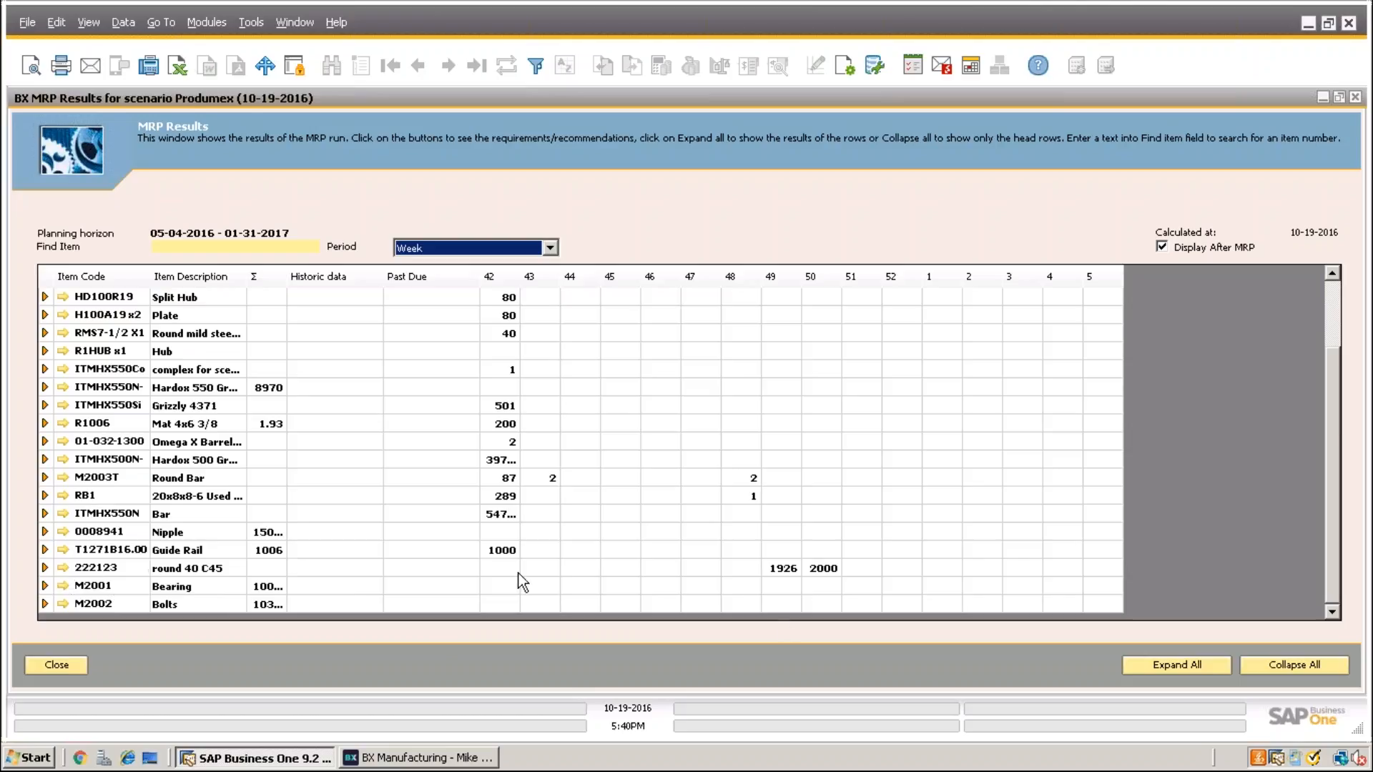
scroll(632, 554, "down", 1)
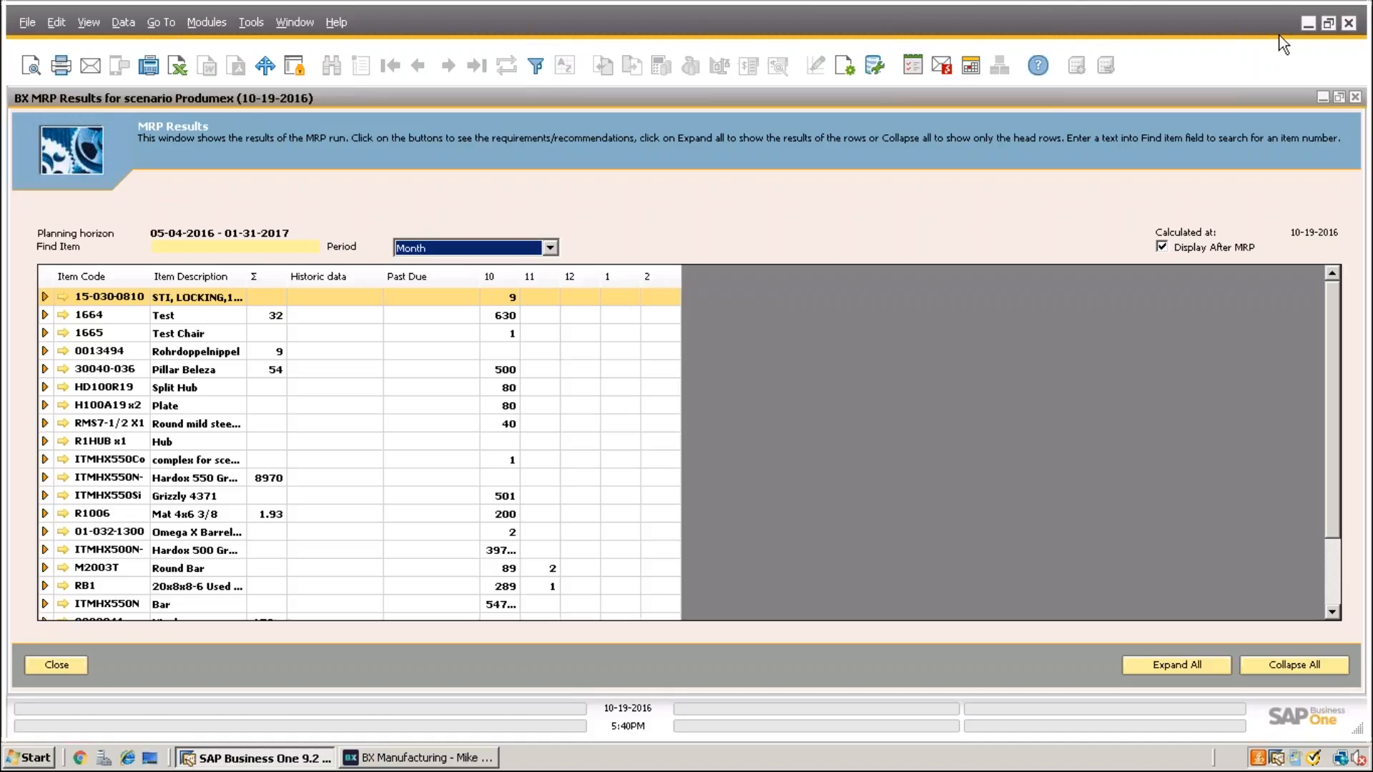
left_click(1356, 98)
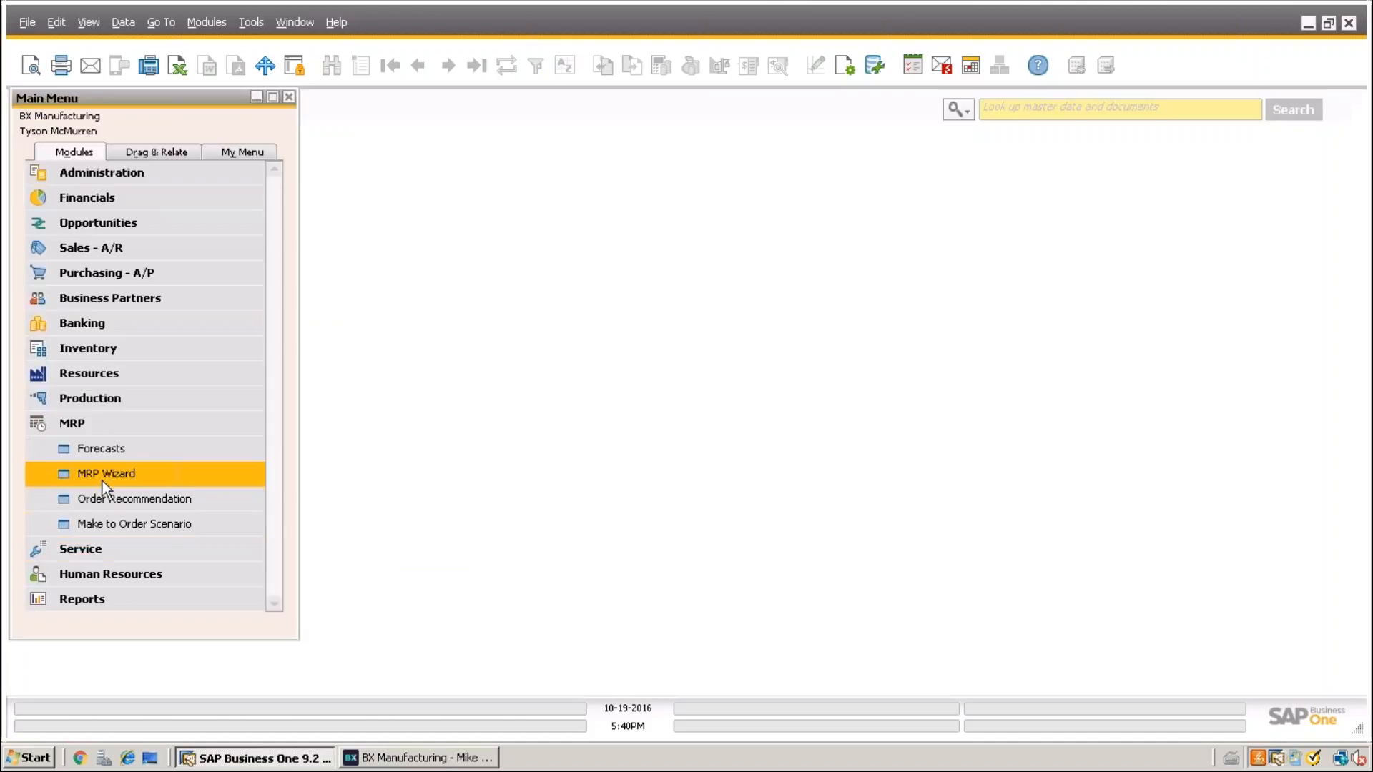
Step: Reopen the MRP Wizard and run the Produmex scenario again
left_click(220, 461)
left_click(1225, 673)
left_click(1297, 672)
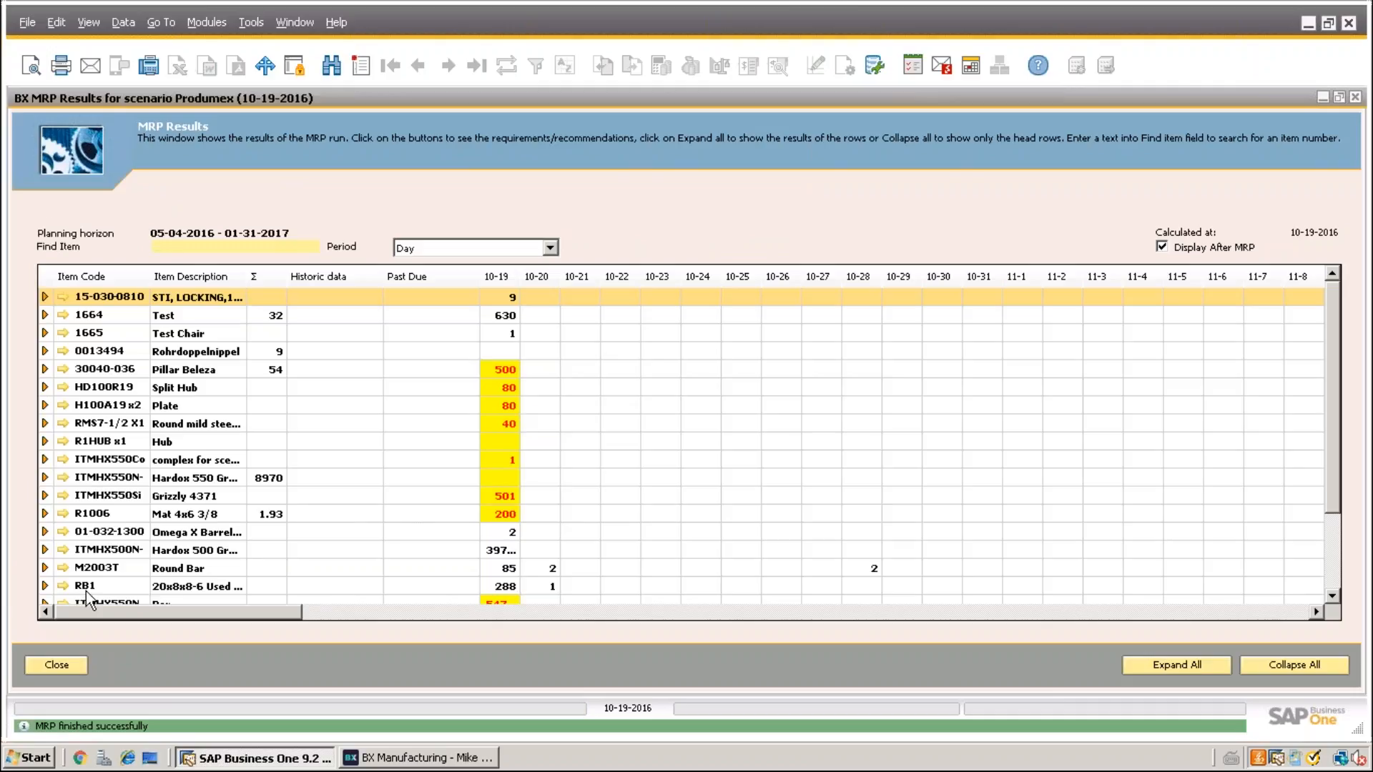
Step: Expand the M2003T Round Bar row and check the pegging information of its 10-28 receipt
left_click(45, 568)
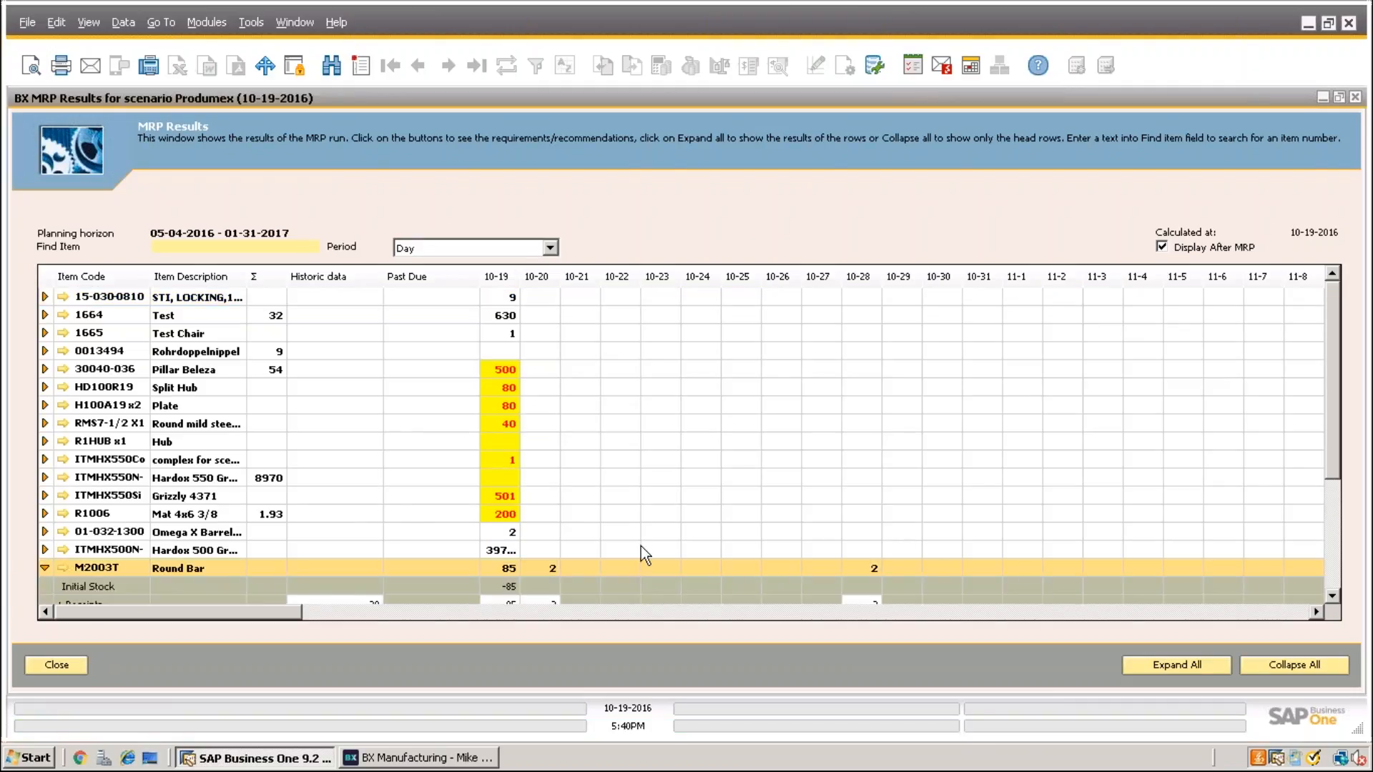
scroll(902, 552, "down", 4)
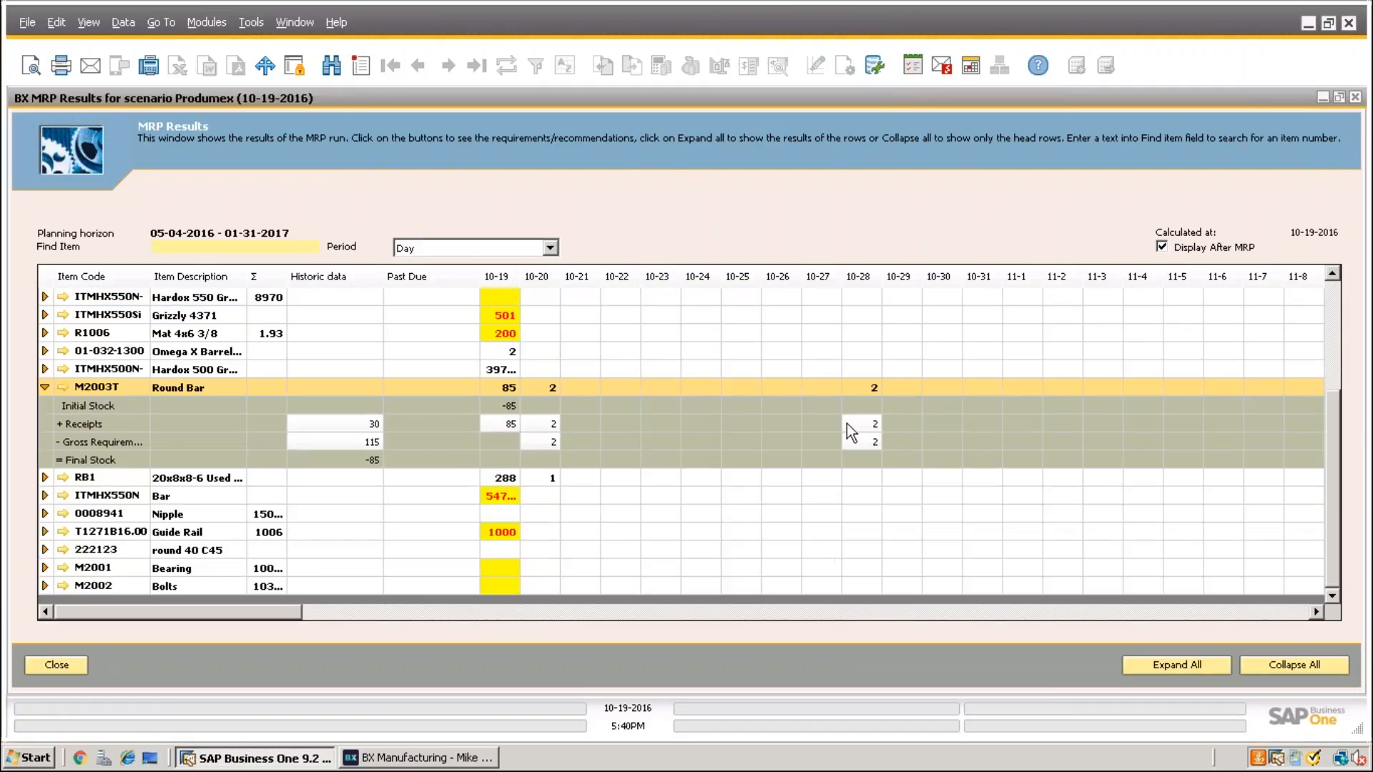
double_click(858, 422)
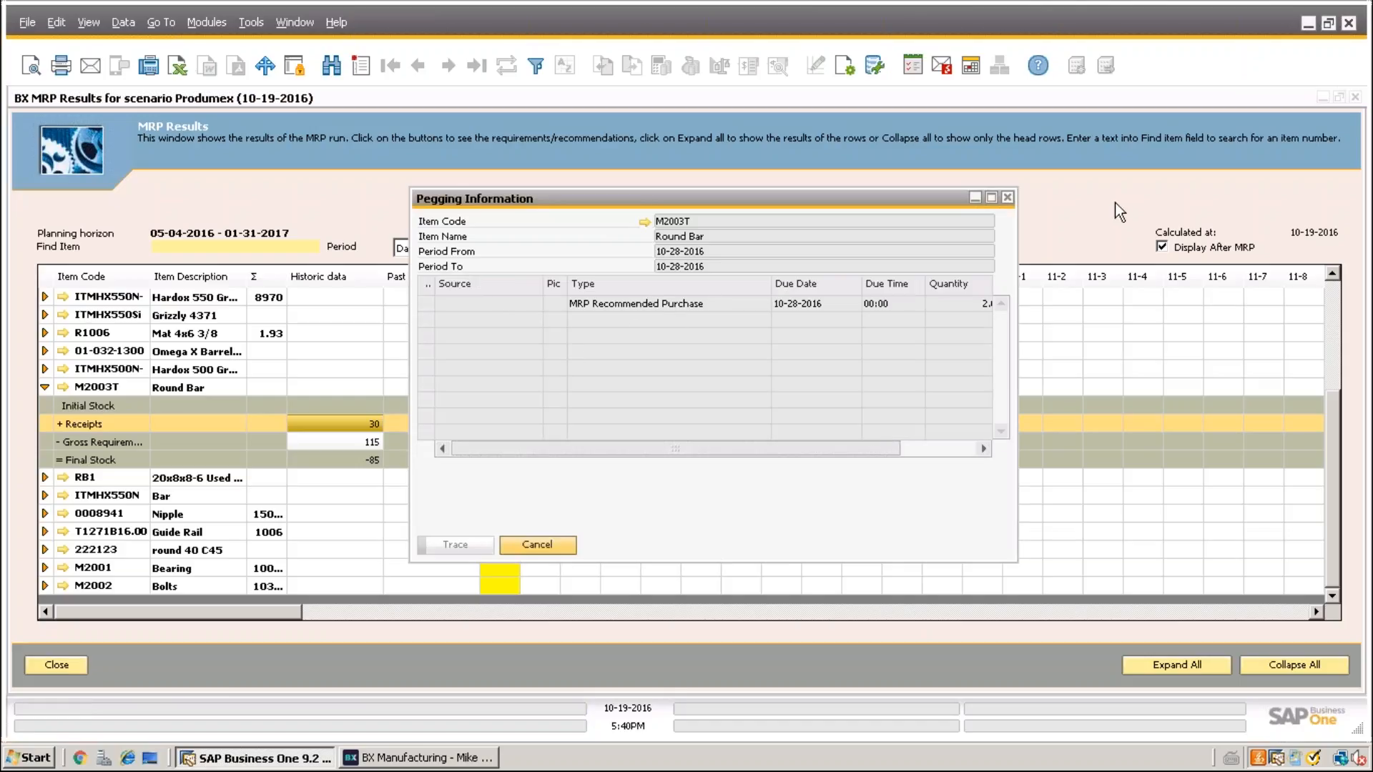
left_click(1007, 198)
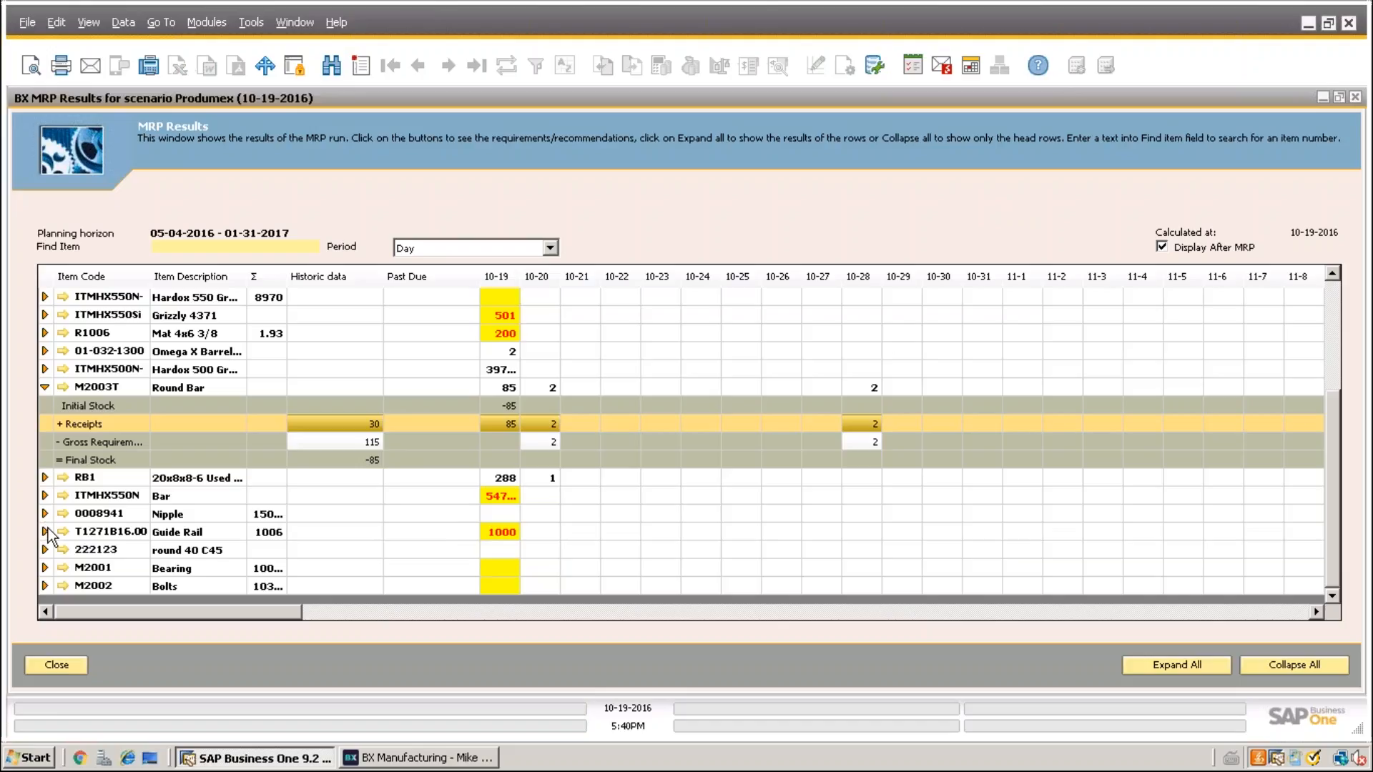
Step: Expand the T1271B16.00 Guide Rail row and check the pegging information of its 10-31 receipt
left_click(45, 532)
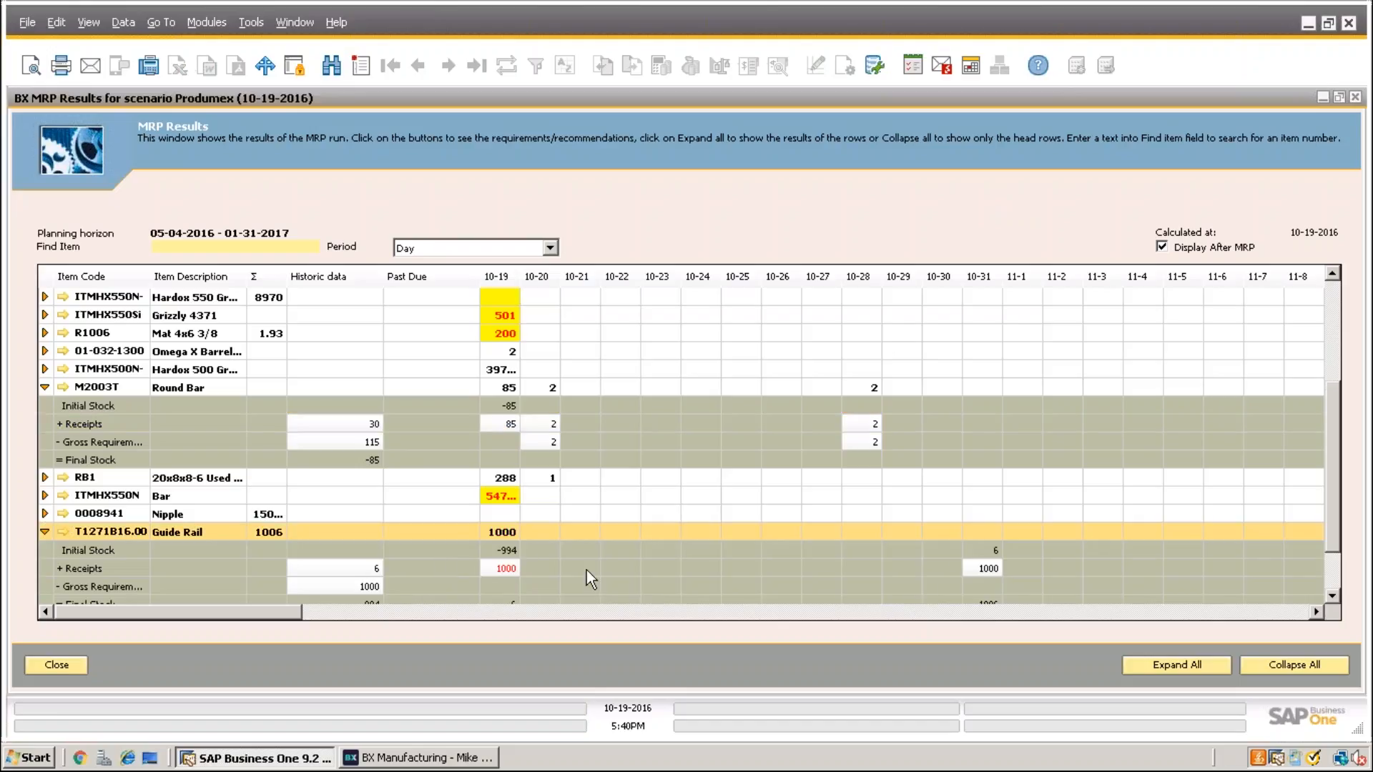
double_click(979, 565)
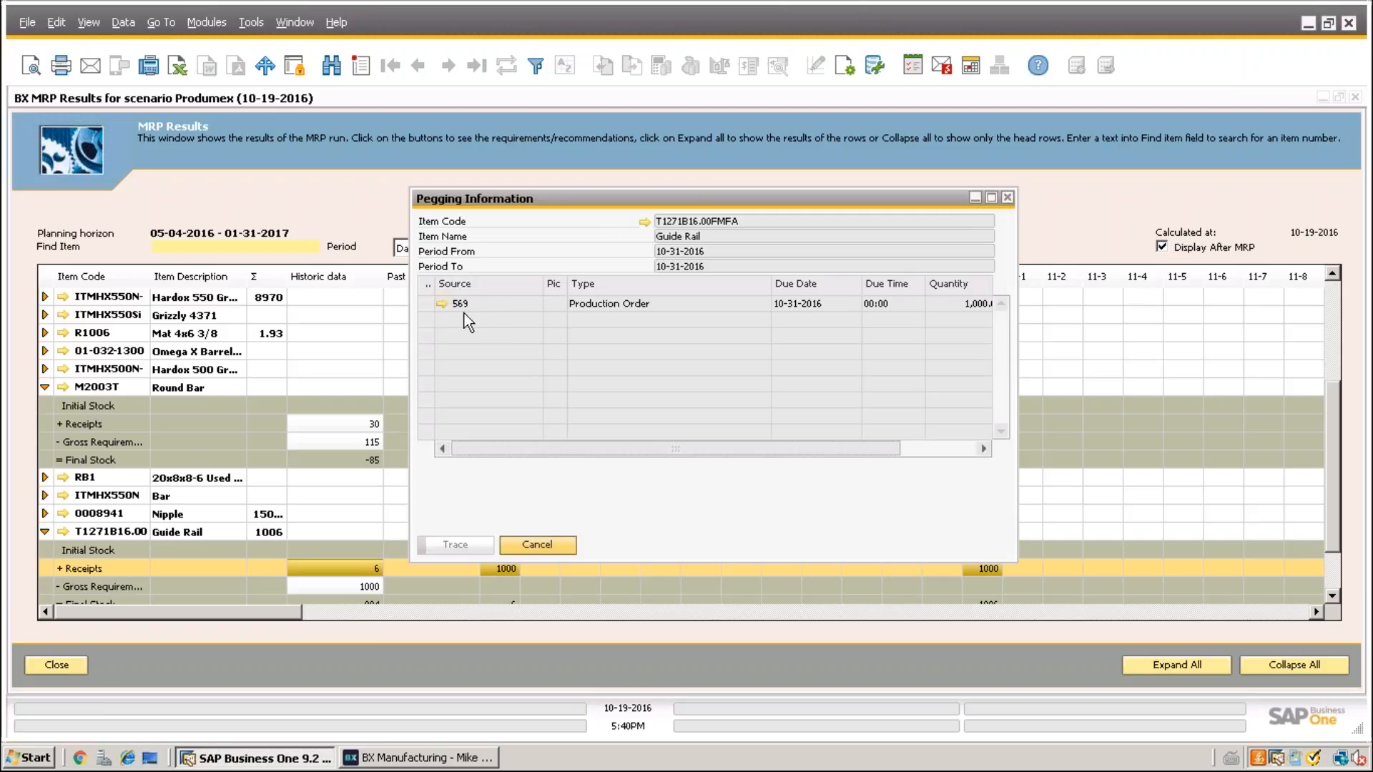
left_click(1008, 198)
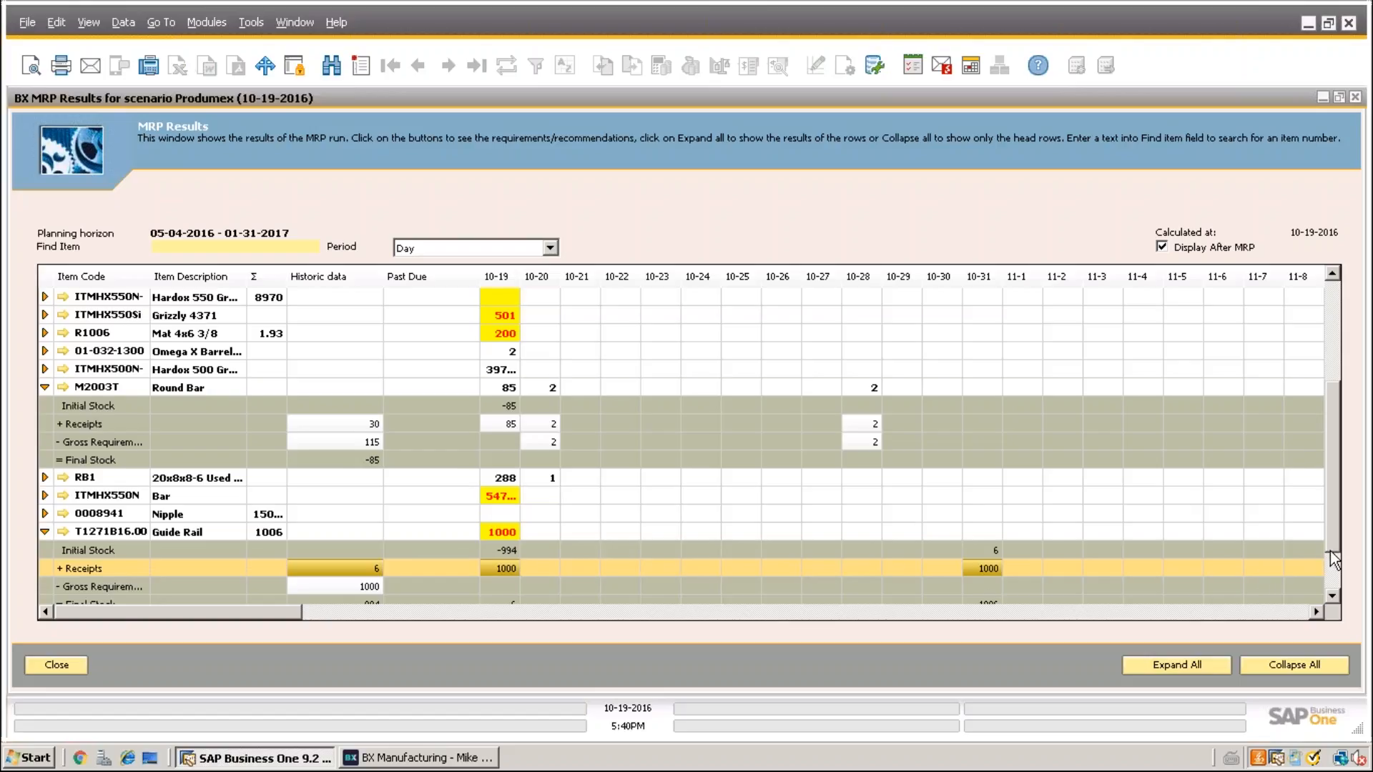
scroll(1331, 535, "down", 3)
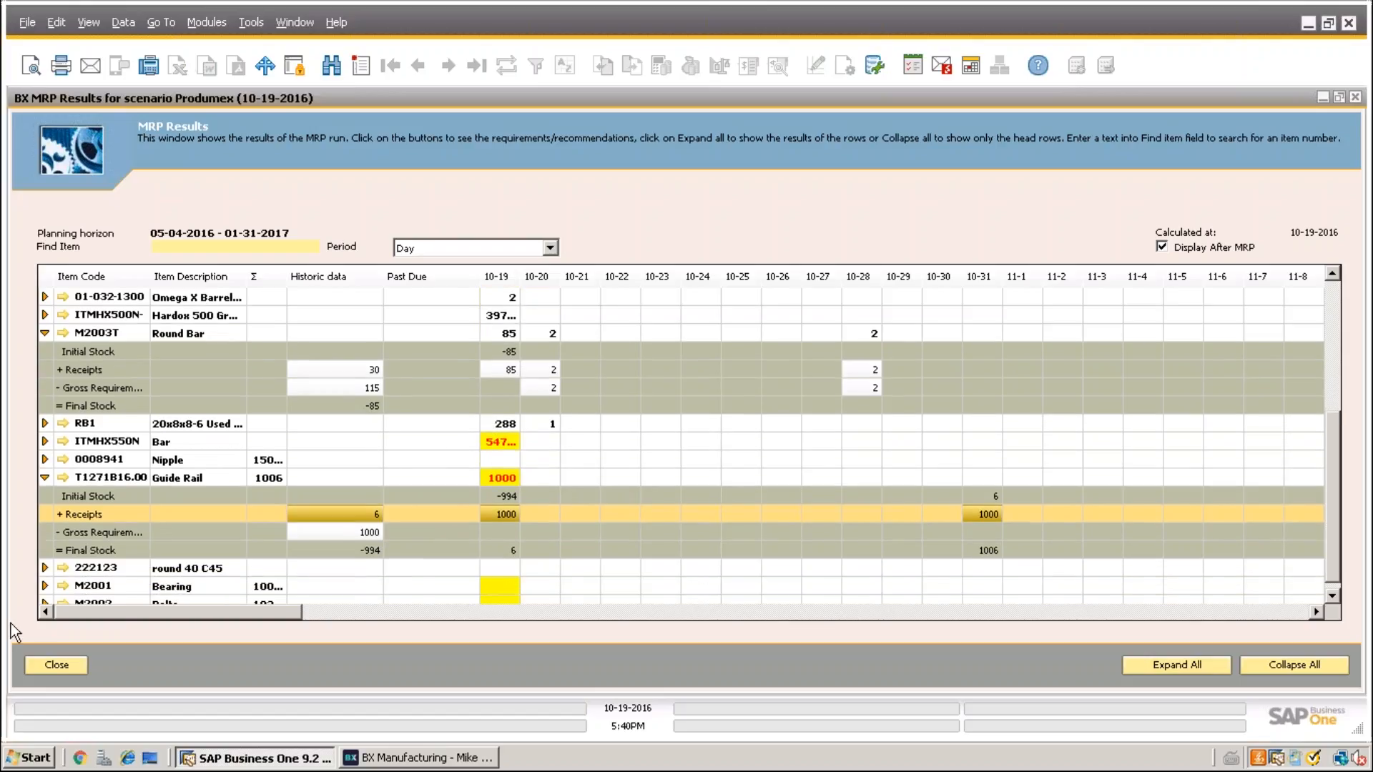
left_click(58, 573)
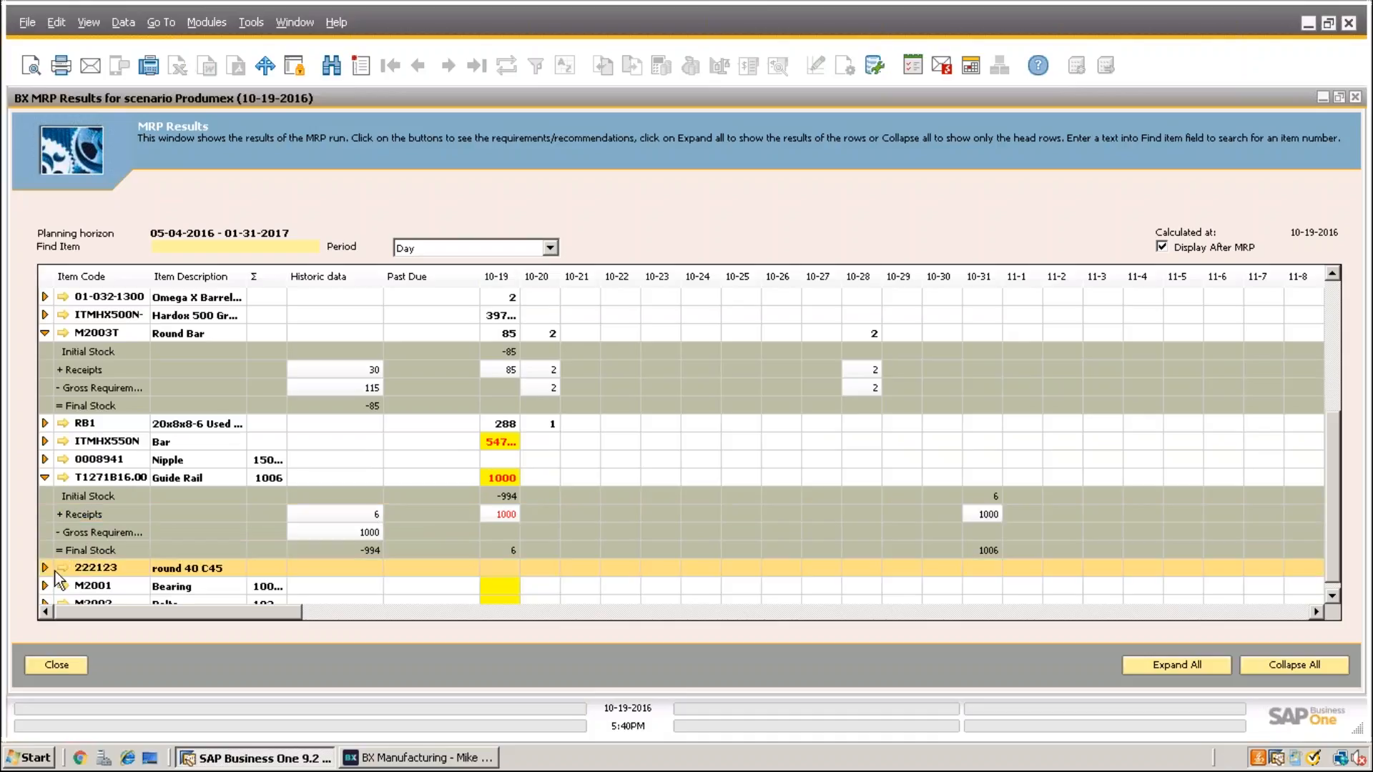
left_click(59, 570)
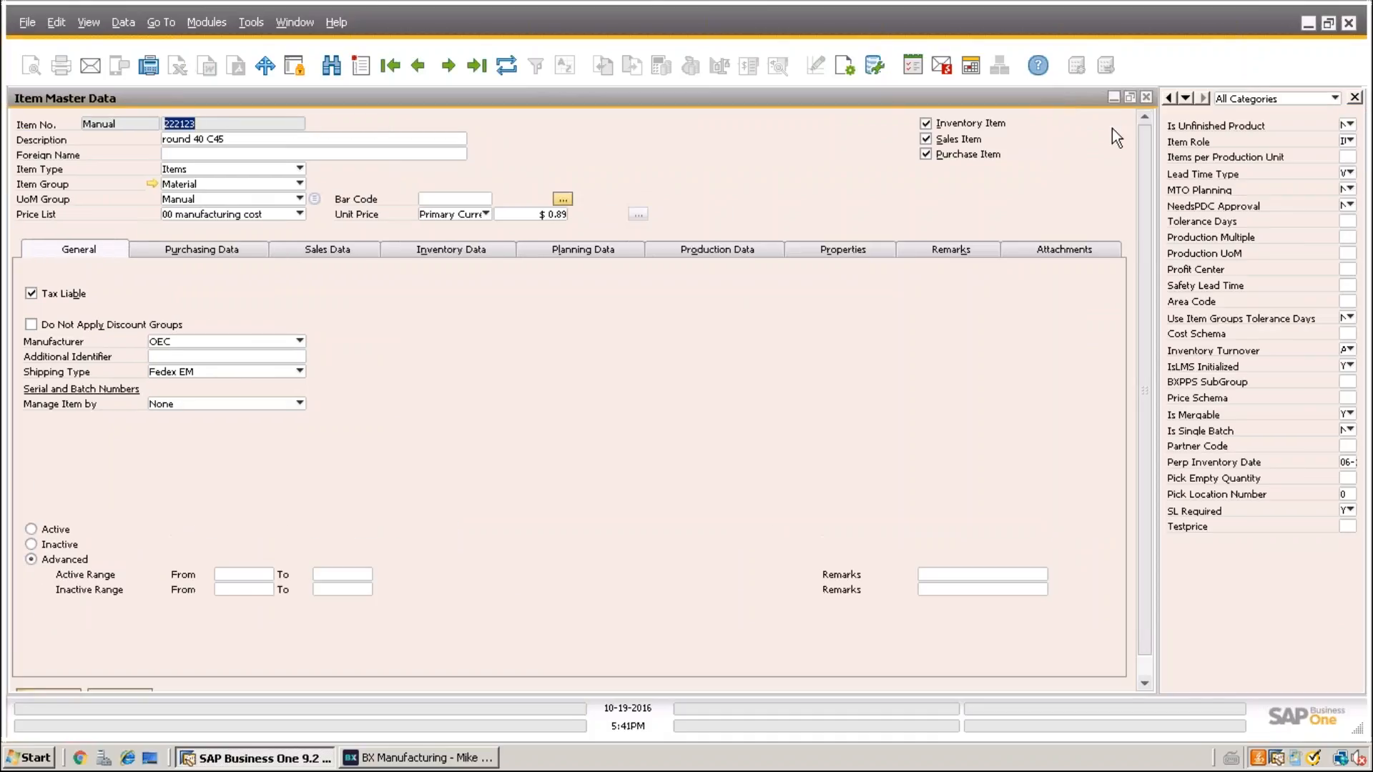
left_click(1147, 97)
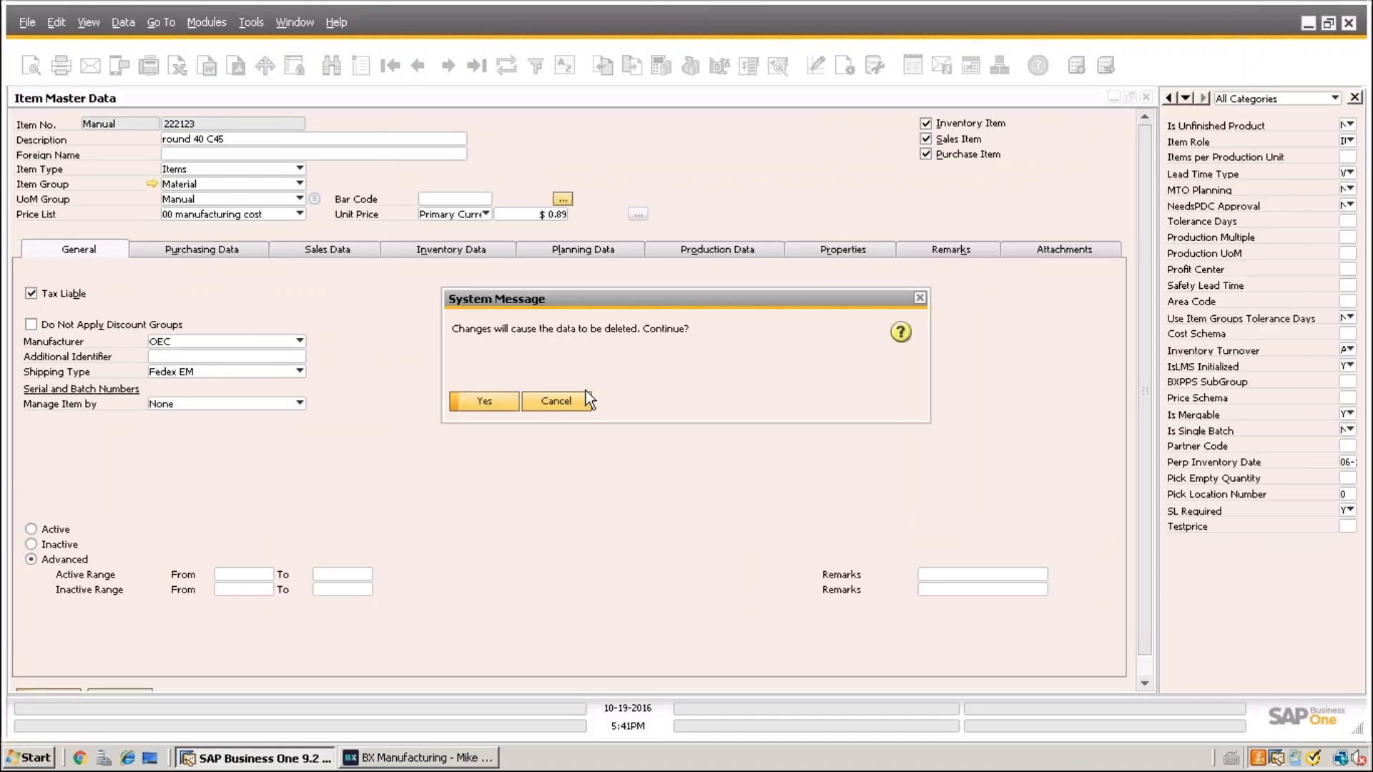
key("Escape")
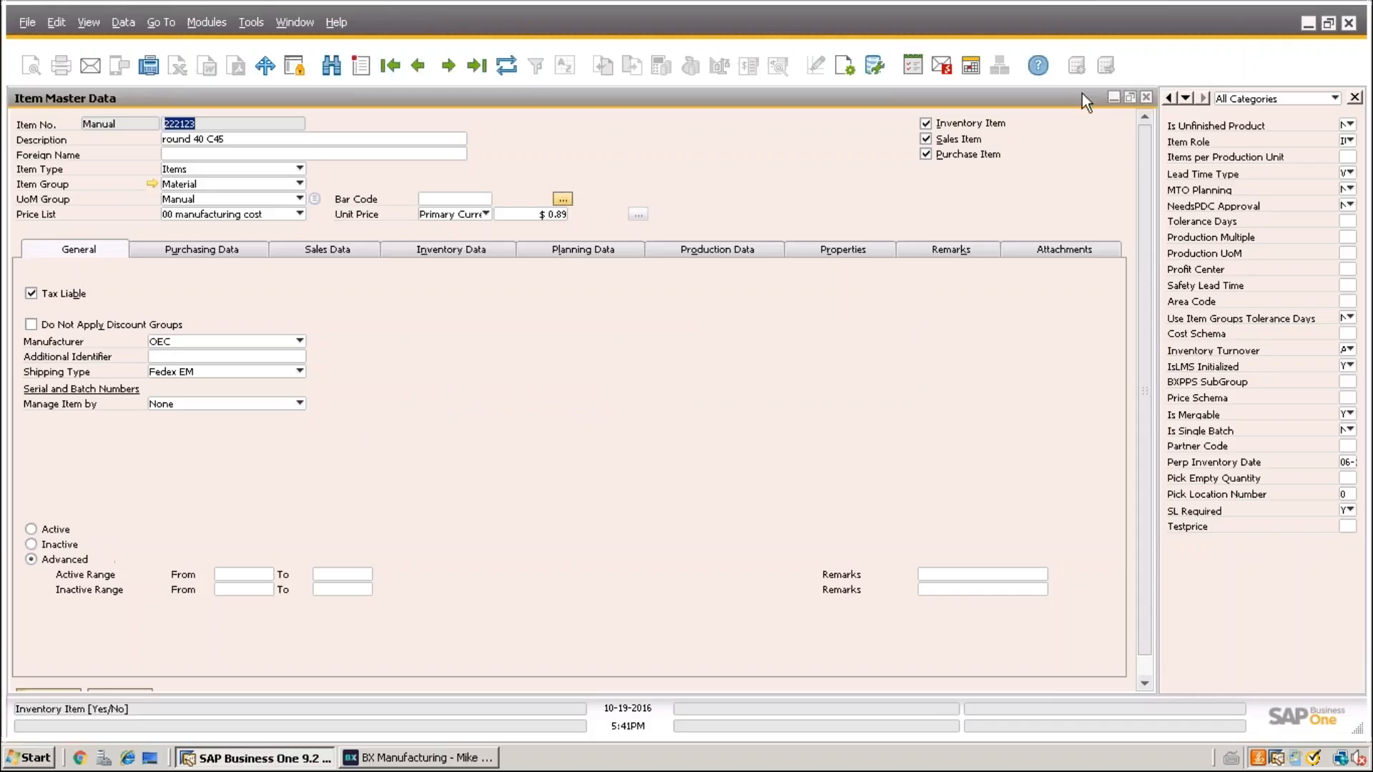
left_click(1147, 97)
left_click(501, 403)
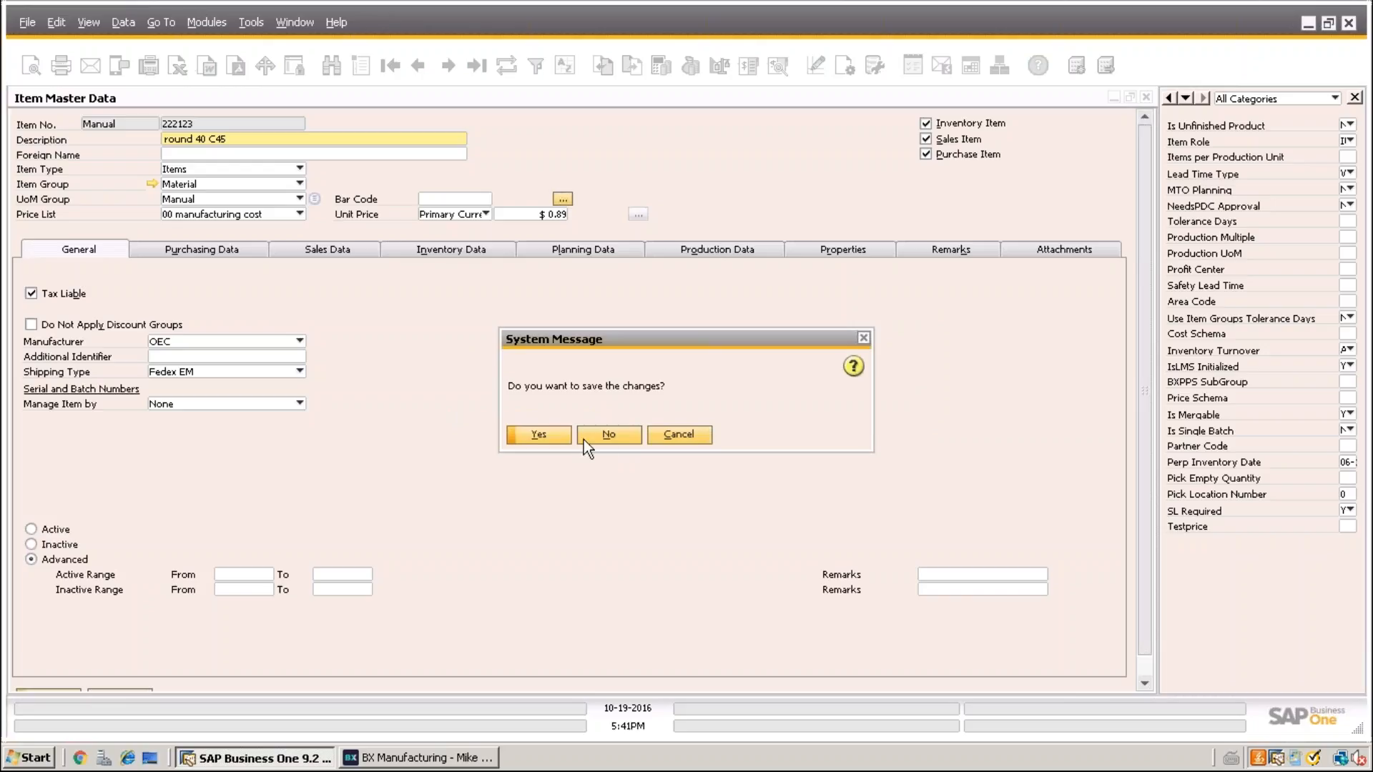
left_click(603, 437)
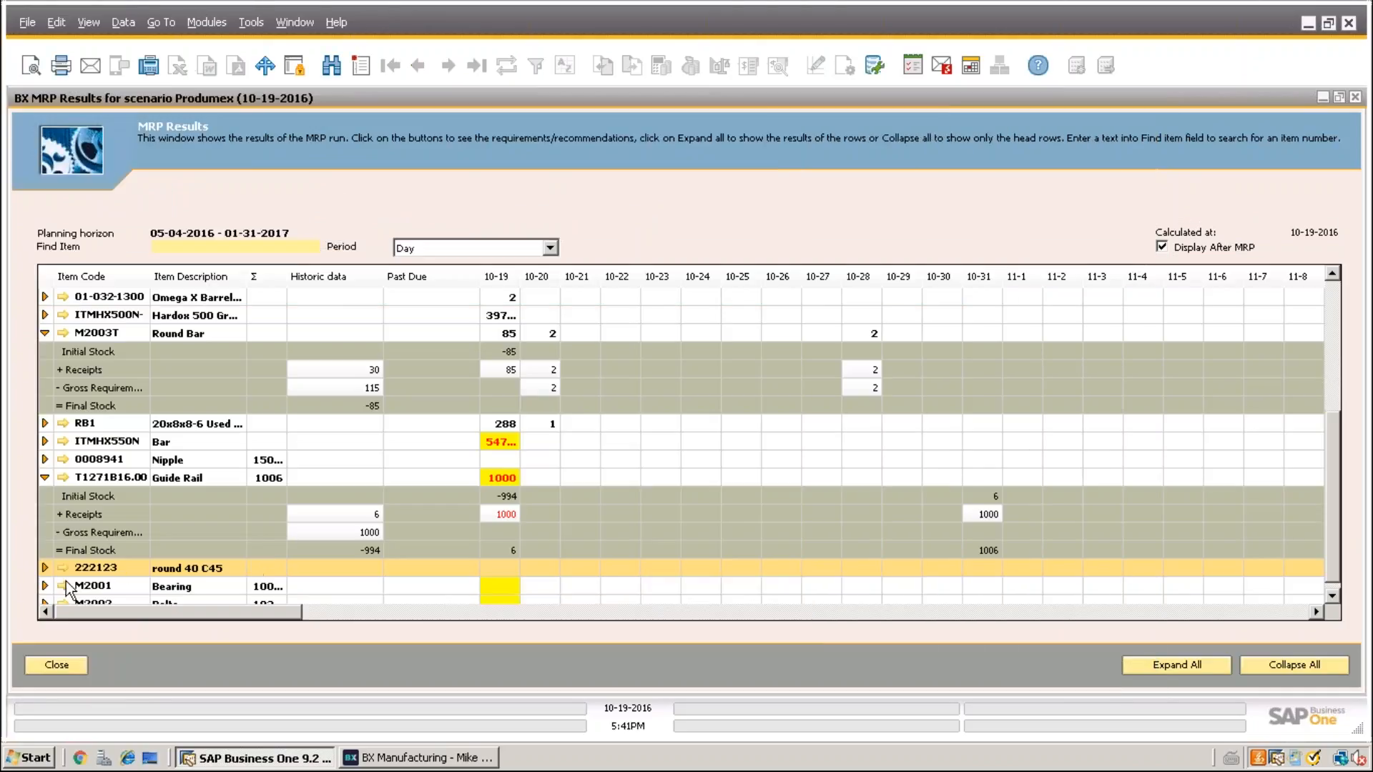
Step: Expand the 222123 round 40 C45 row and recheck the pegging information of the Guide Rail's 10-31 receipt
left_click(45, 568)
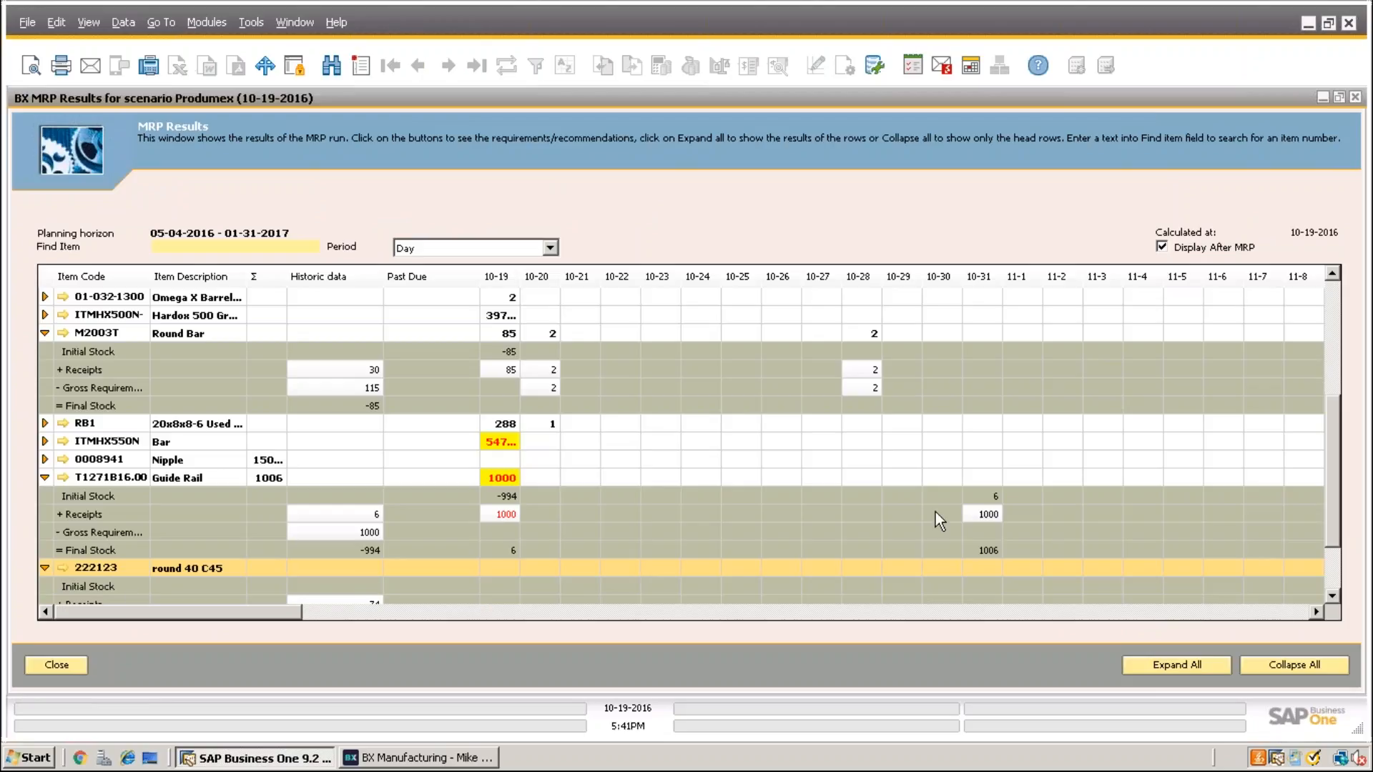
double_click(990, 515)
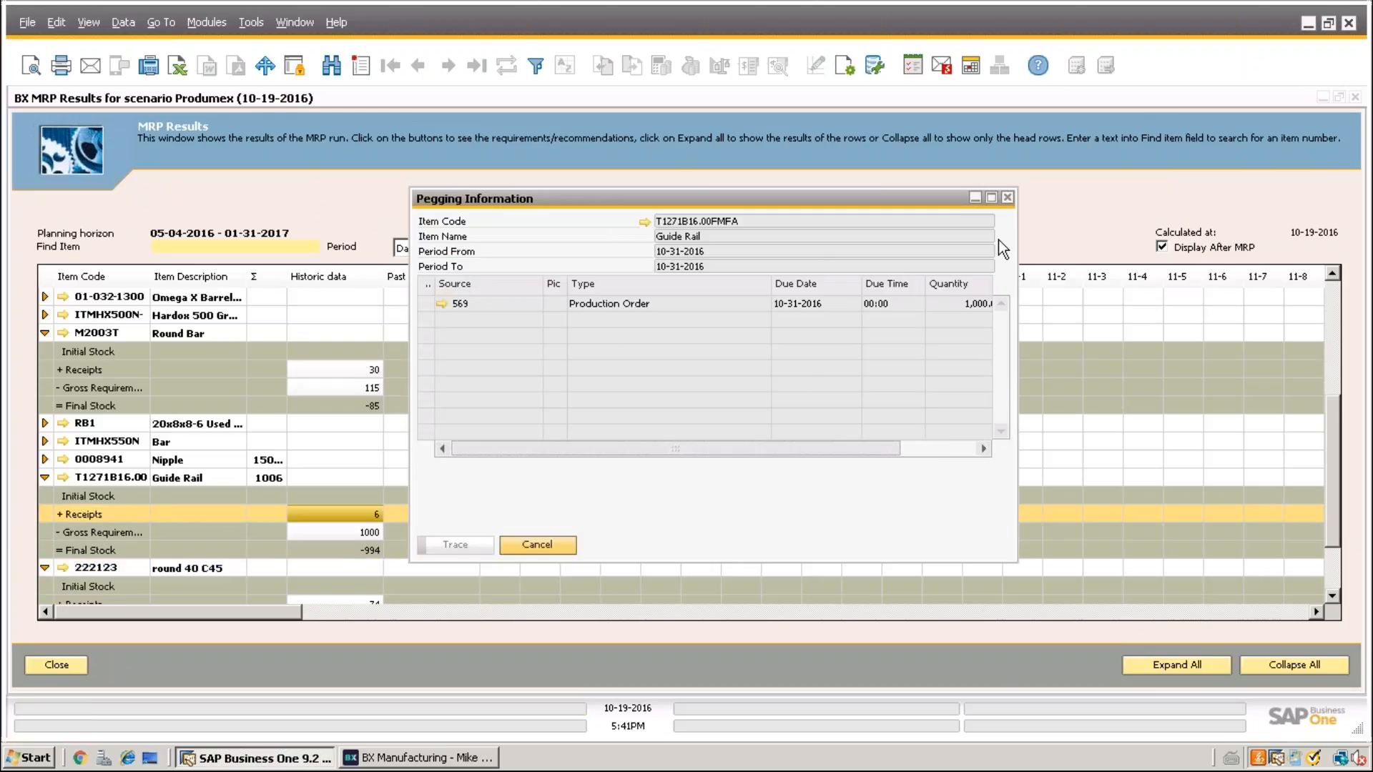
left_click(1009, 197)
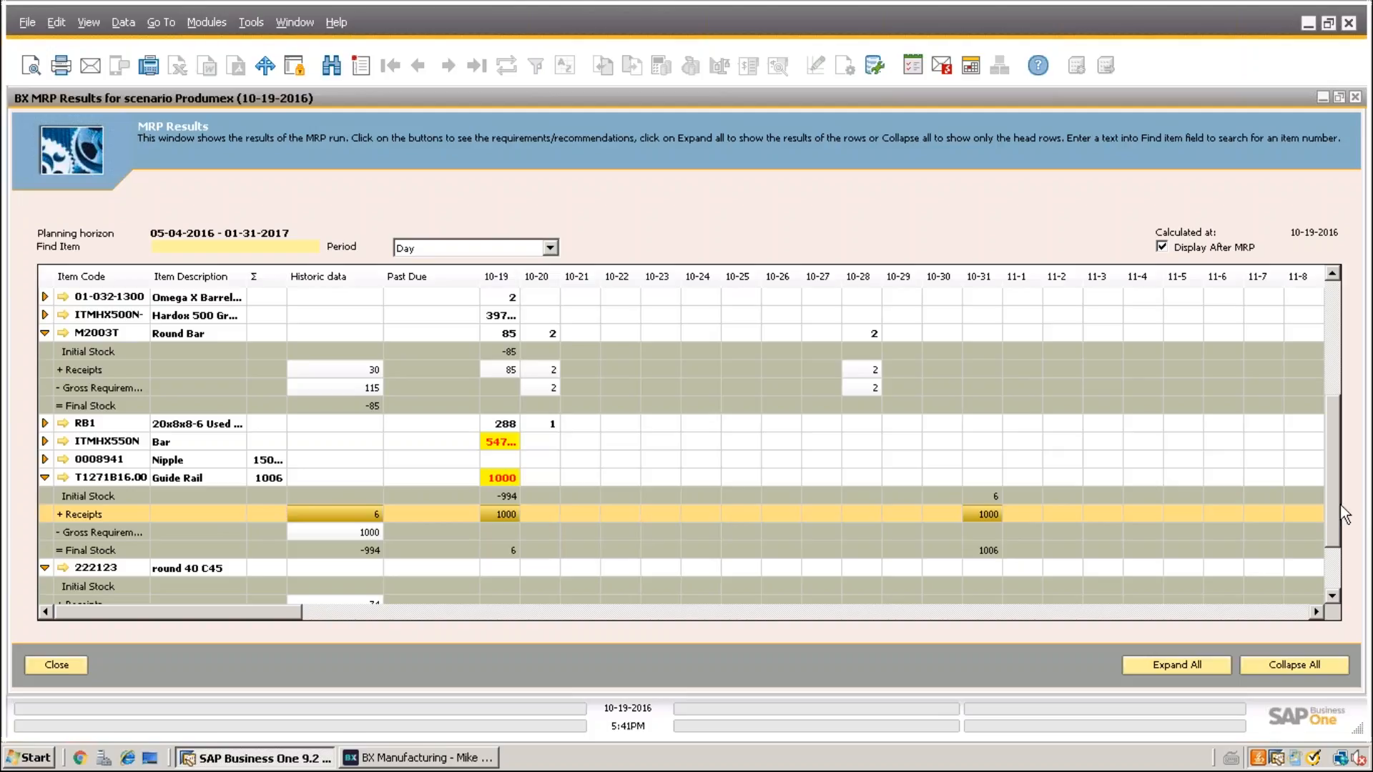
scroll(1339, 514, "down", 2)
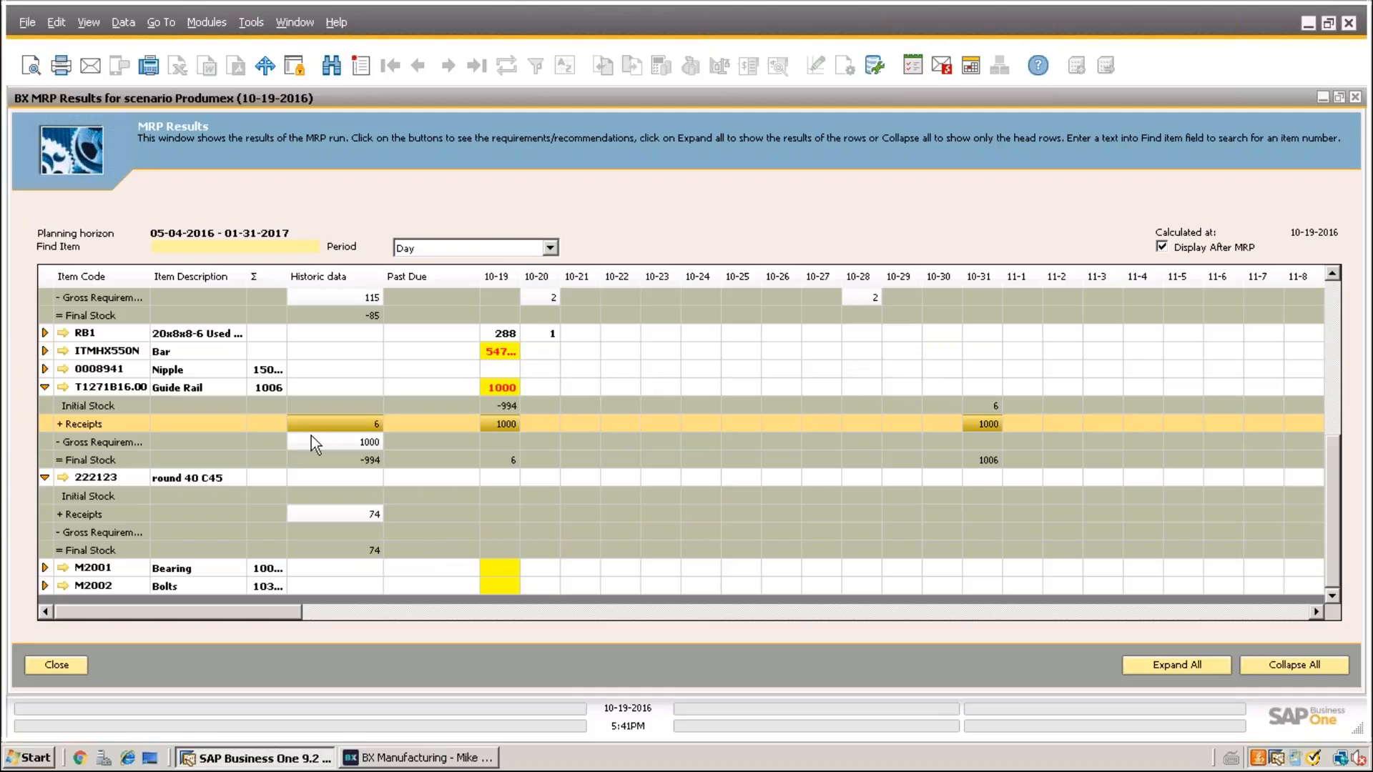
Step: Expand the ITMHX550N Hardox 550 row, check the pegging information of its 10-19 gross requirement, and close the MRP results and error list
left_click(1334, 301)
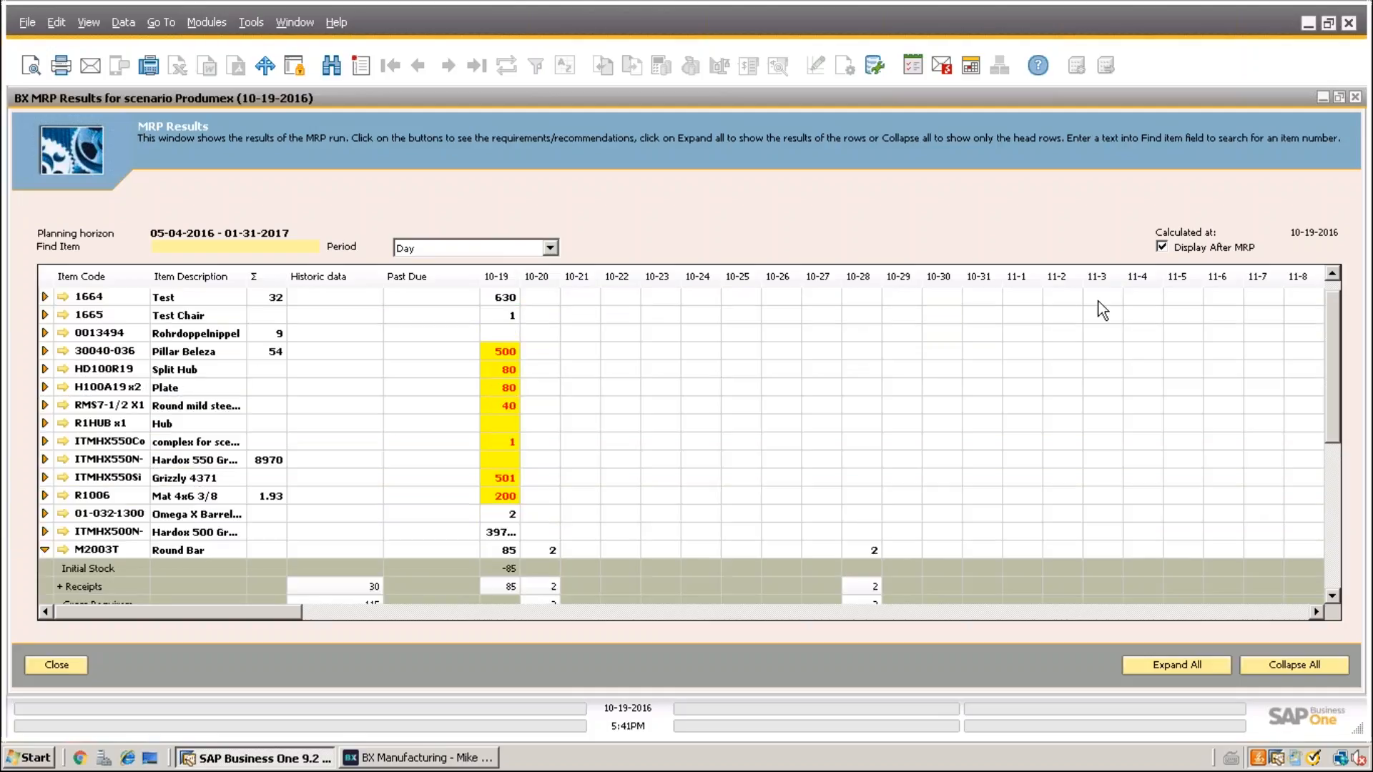
left_click(45, 462)
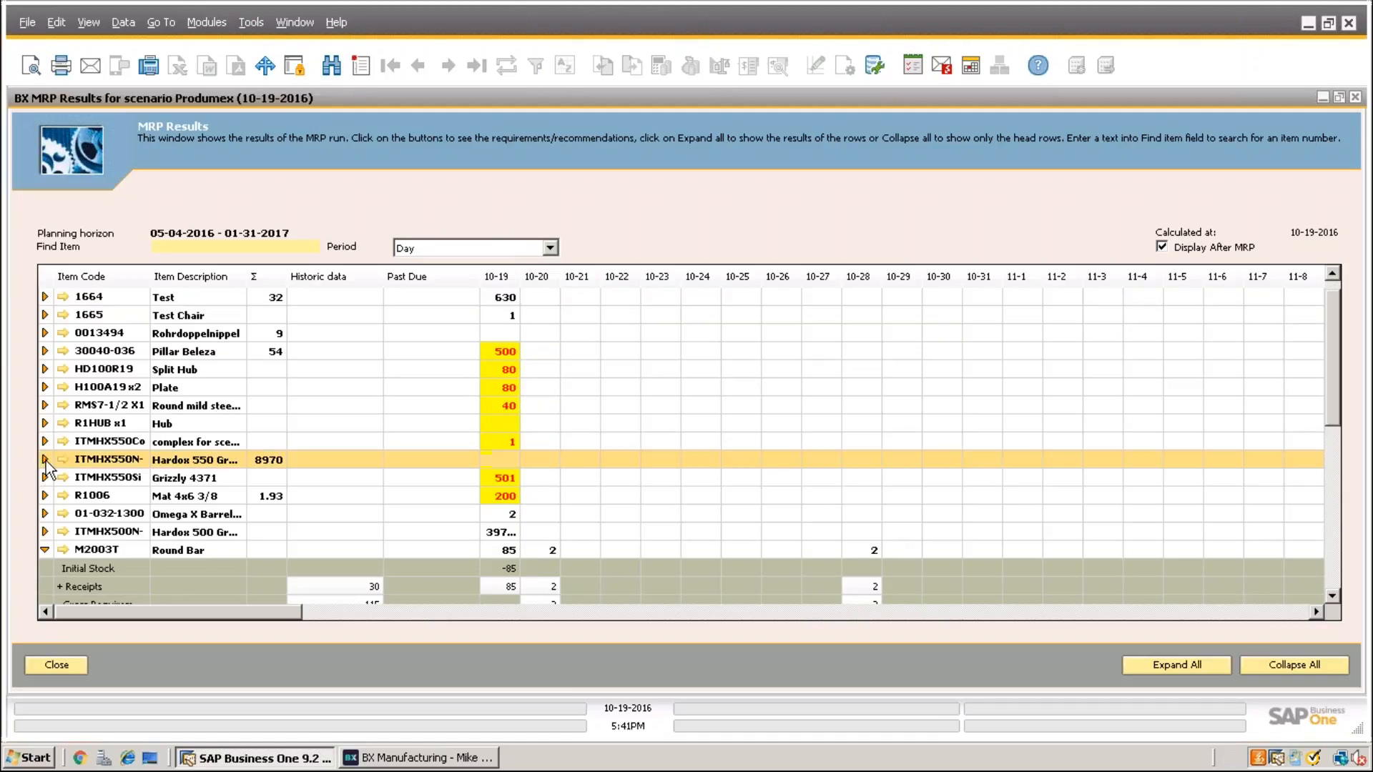
left_click(45, 462)
double_click(489, 512)
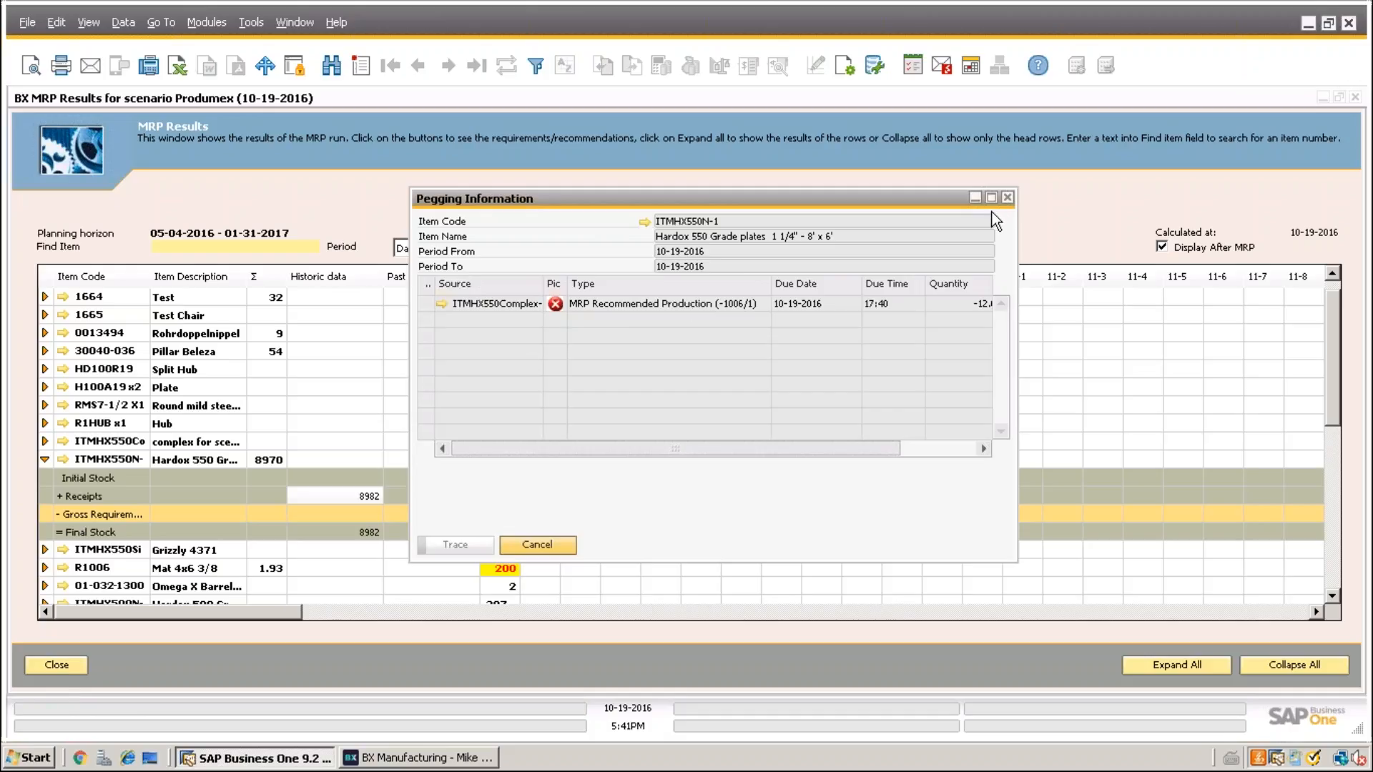
left_click(1007, 200)
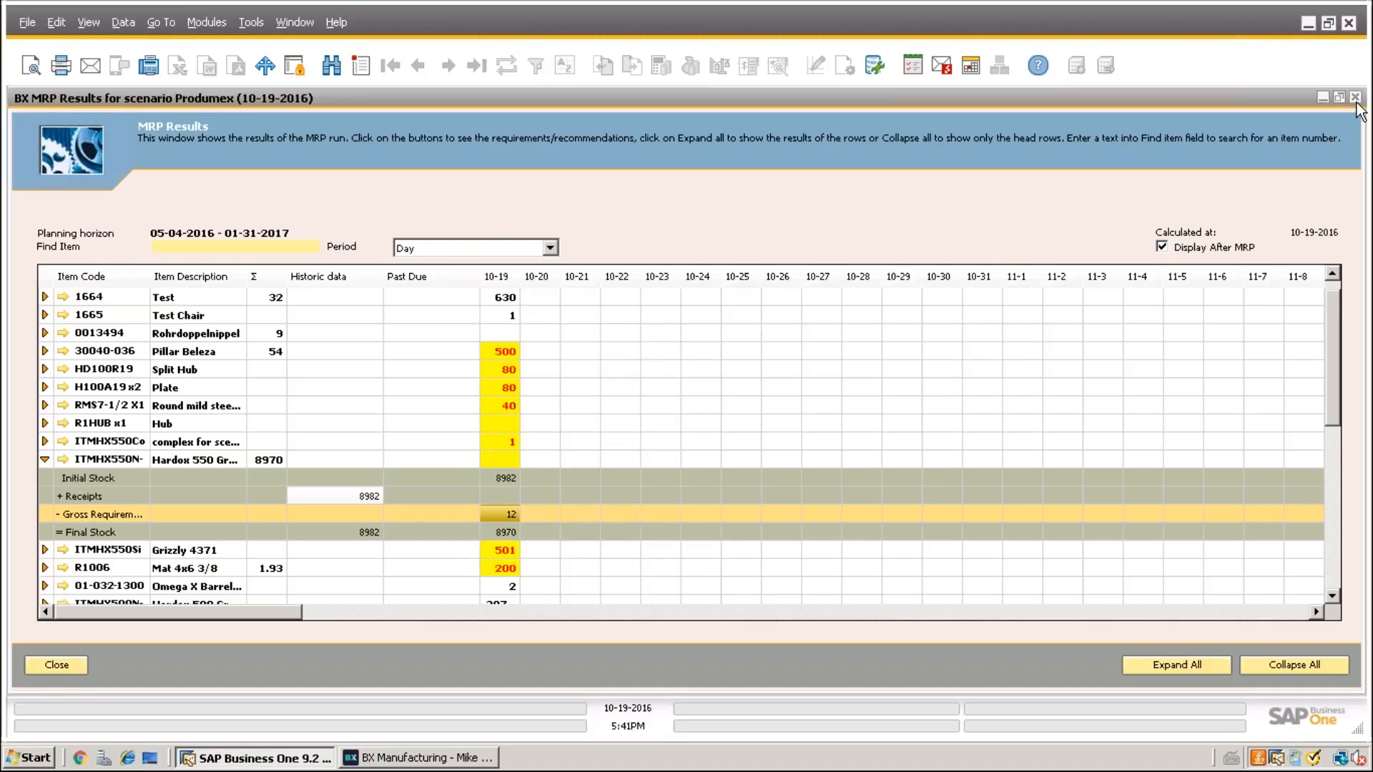
left_click(1354, 98)
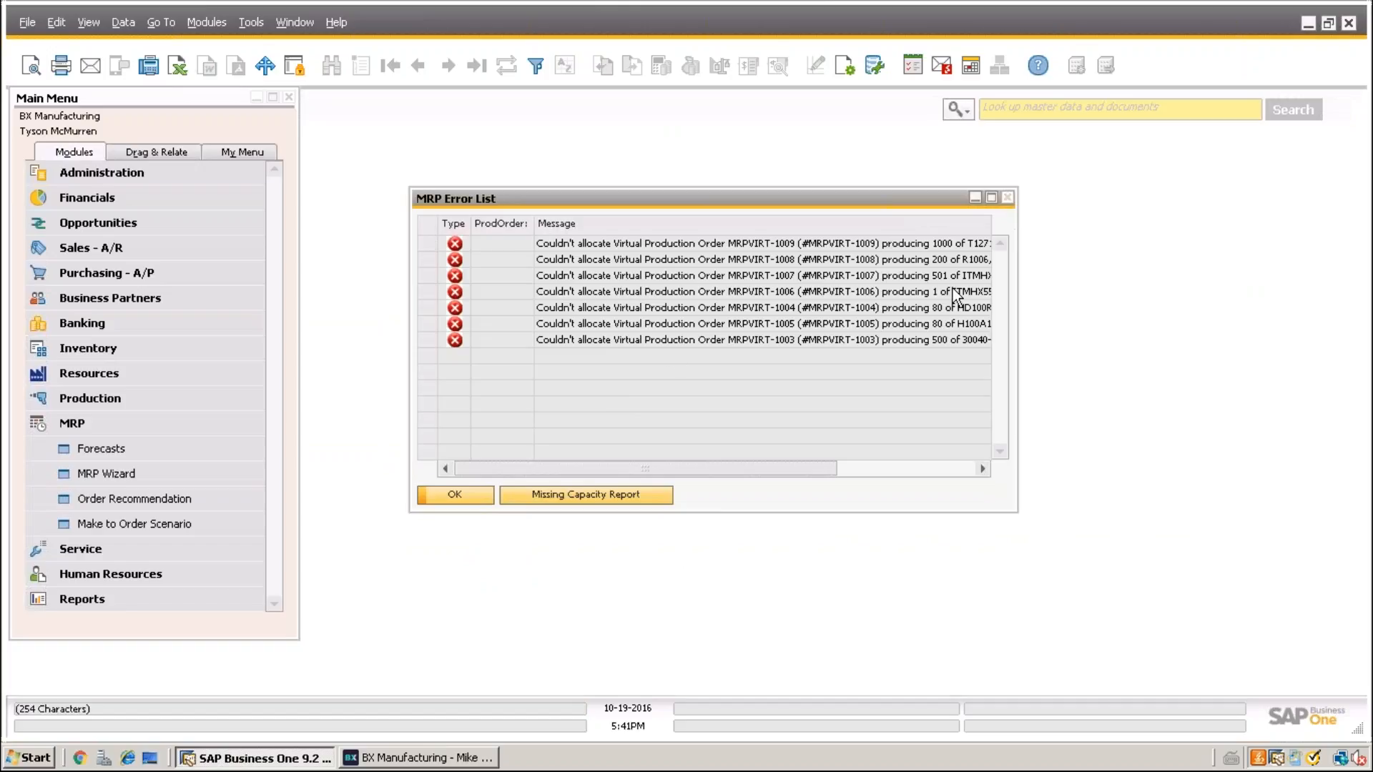
left_click(1006, 199)
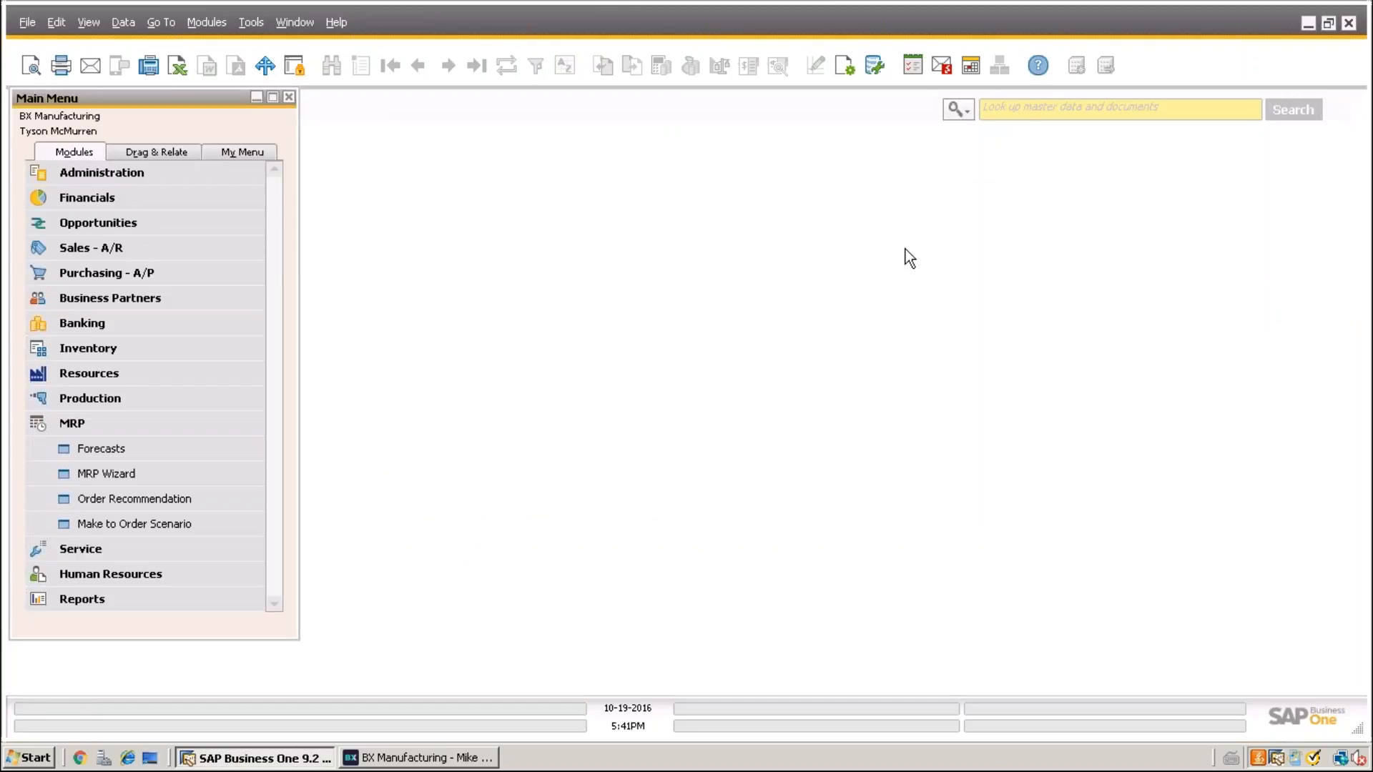
Step: Review the order recommendations of the Produmex scenario for all order types, including due dates and vendors, and close them
left_click(126, 499)
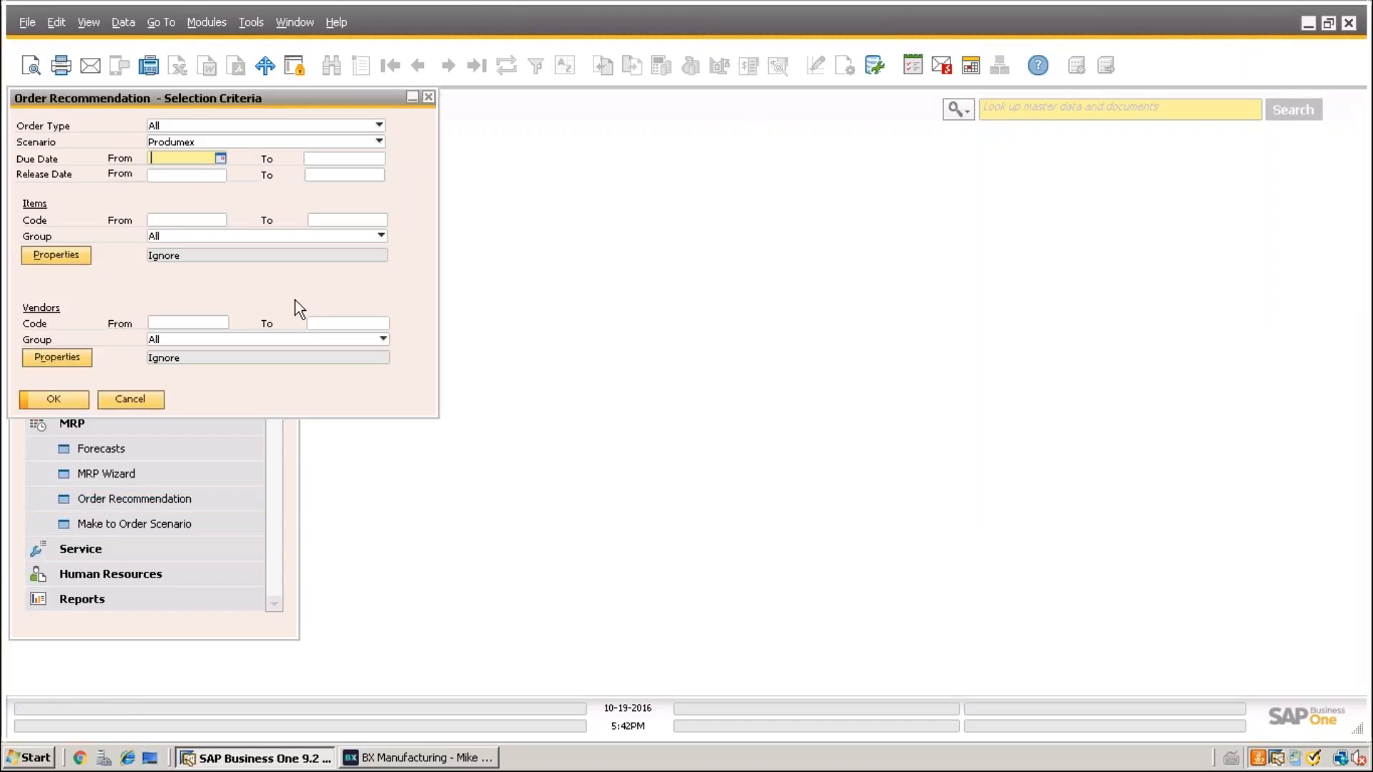
left_click(57, 402)
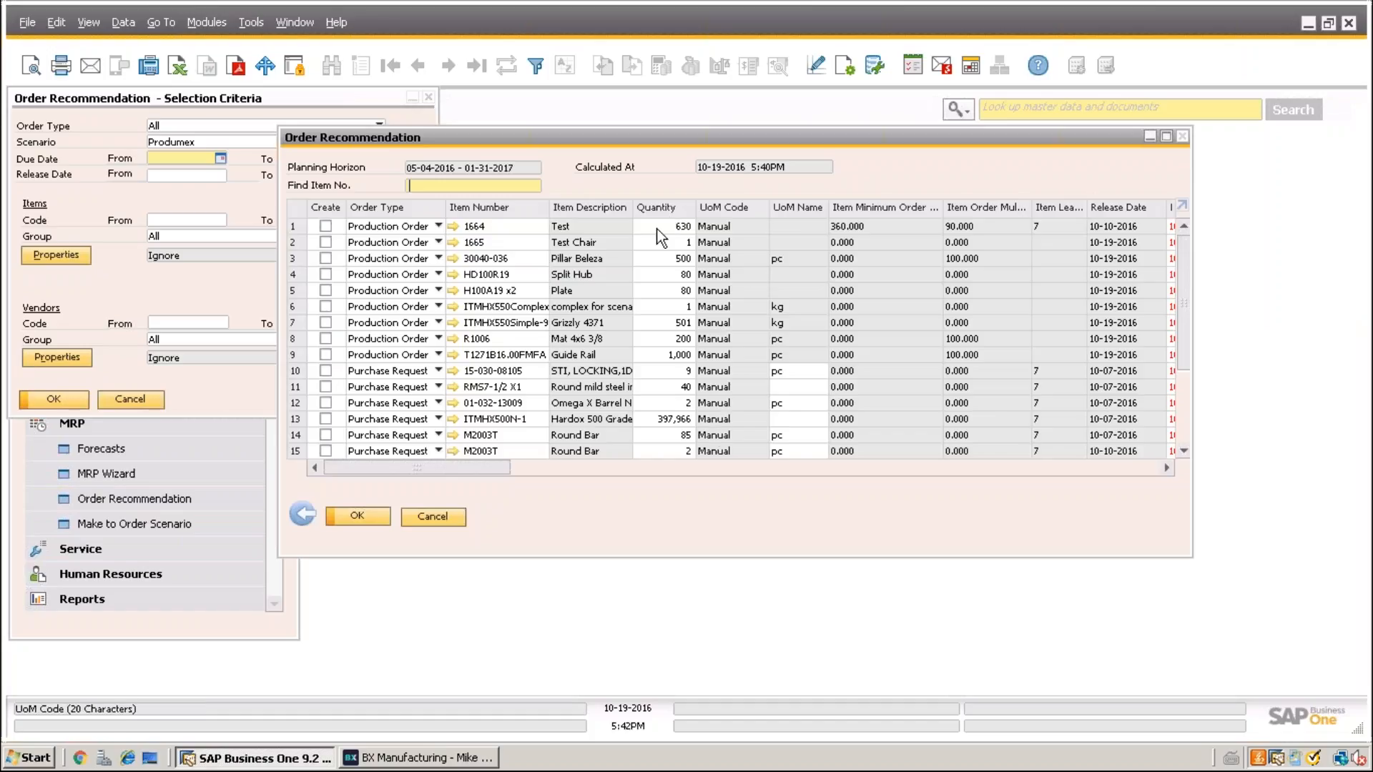
left_click_drag(478, 470, 583, 478)
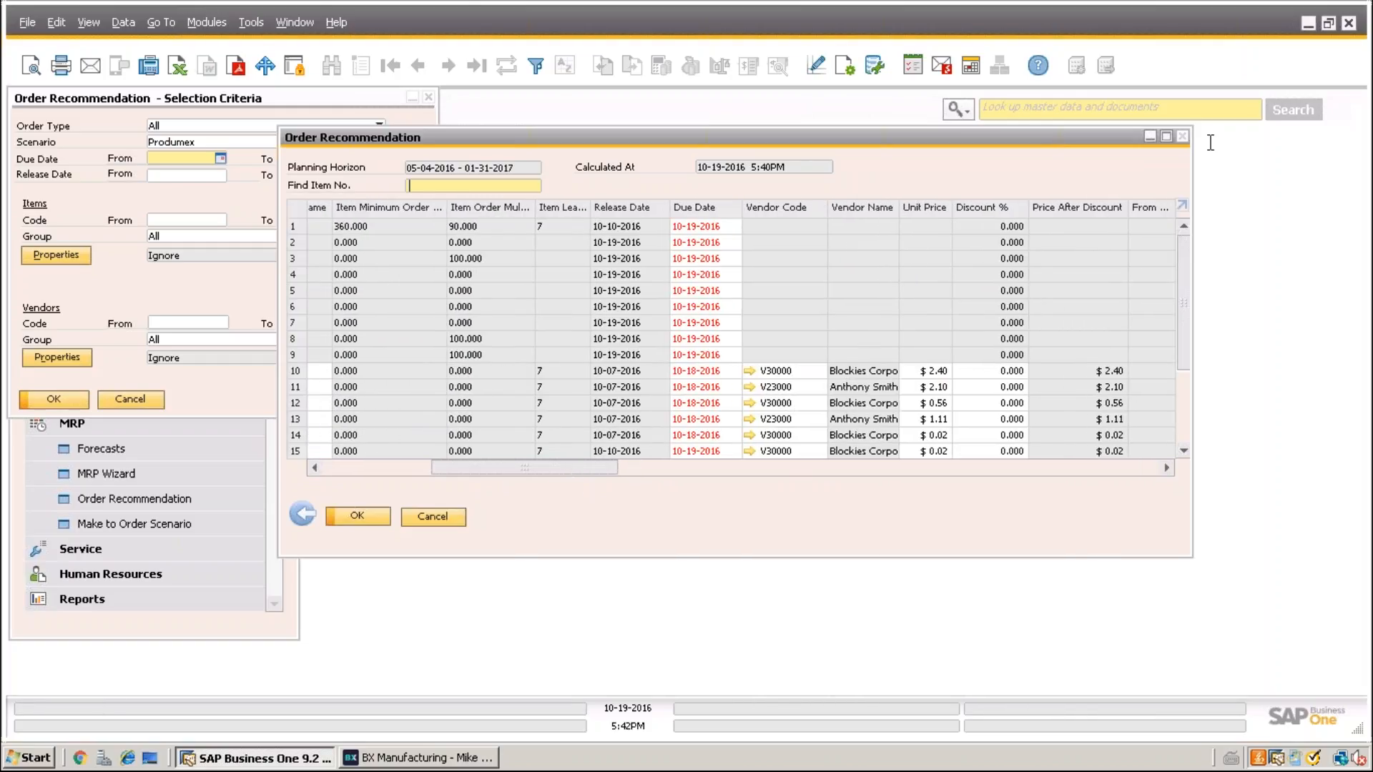
left_click(1183, 136)
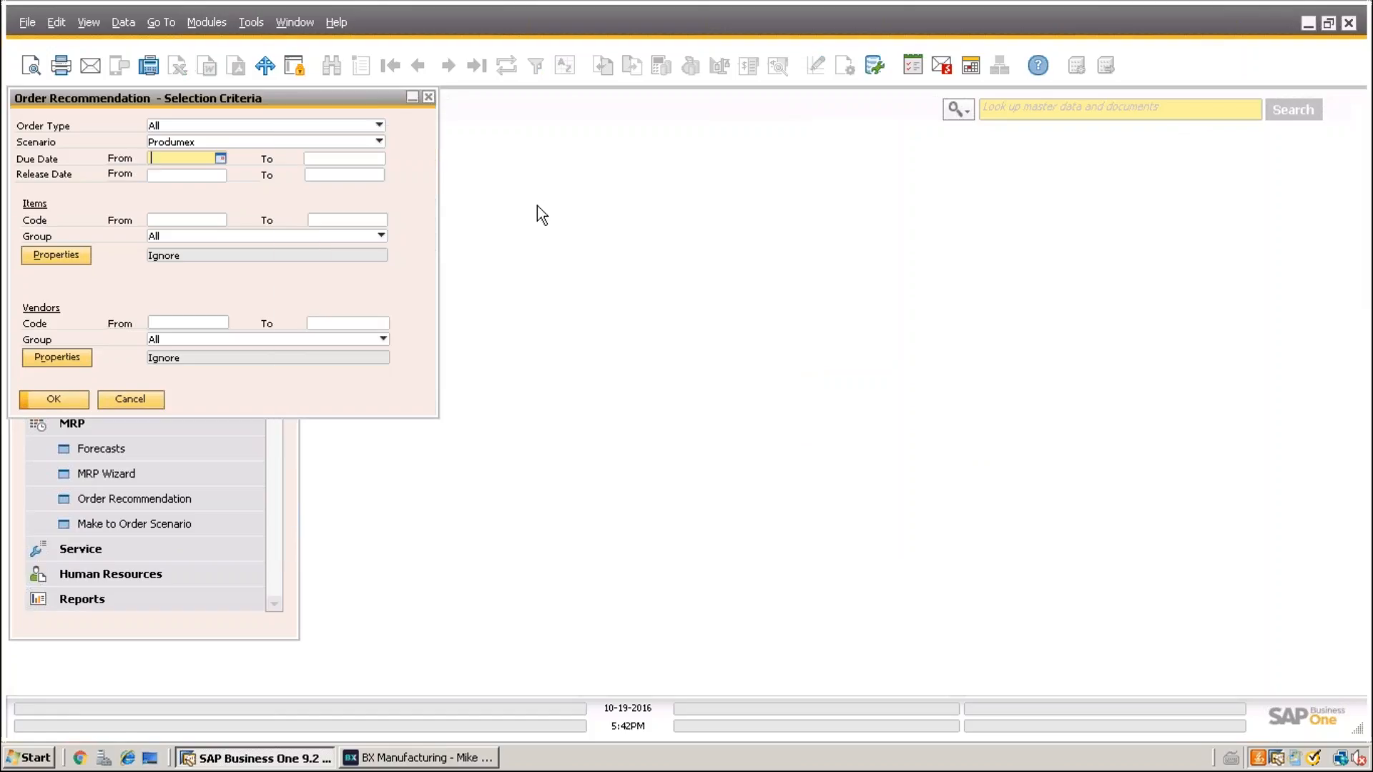
left_click(434, 100)
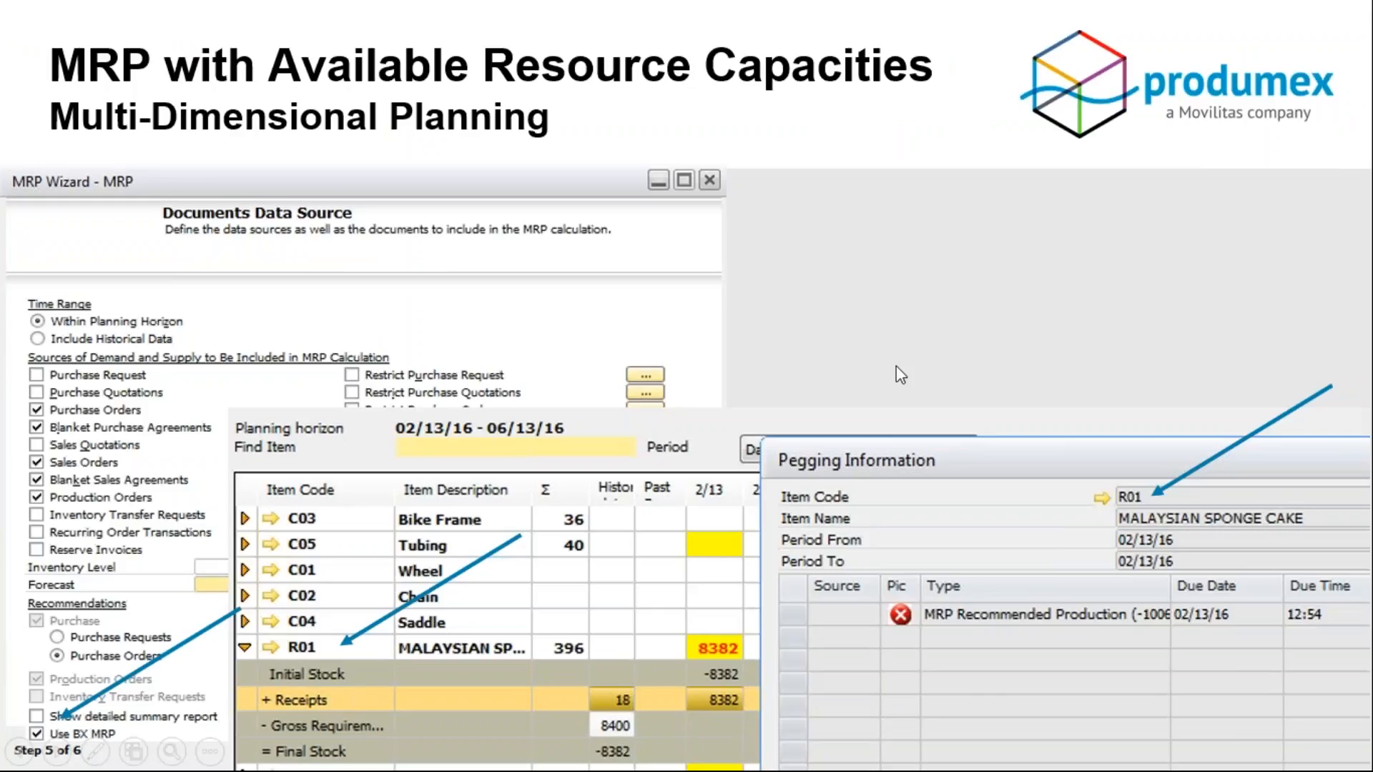
left_click(895, 366)
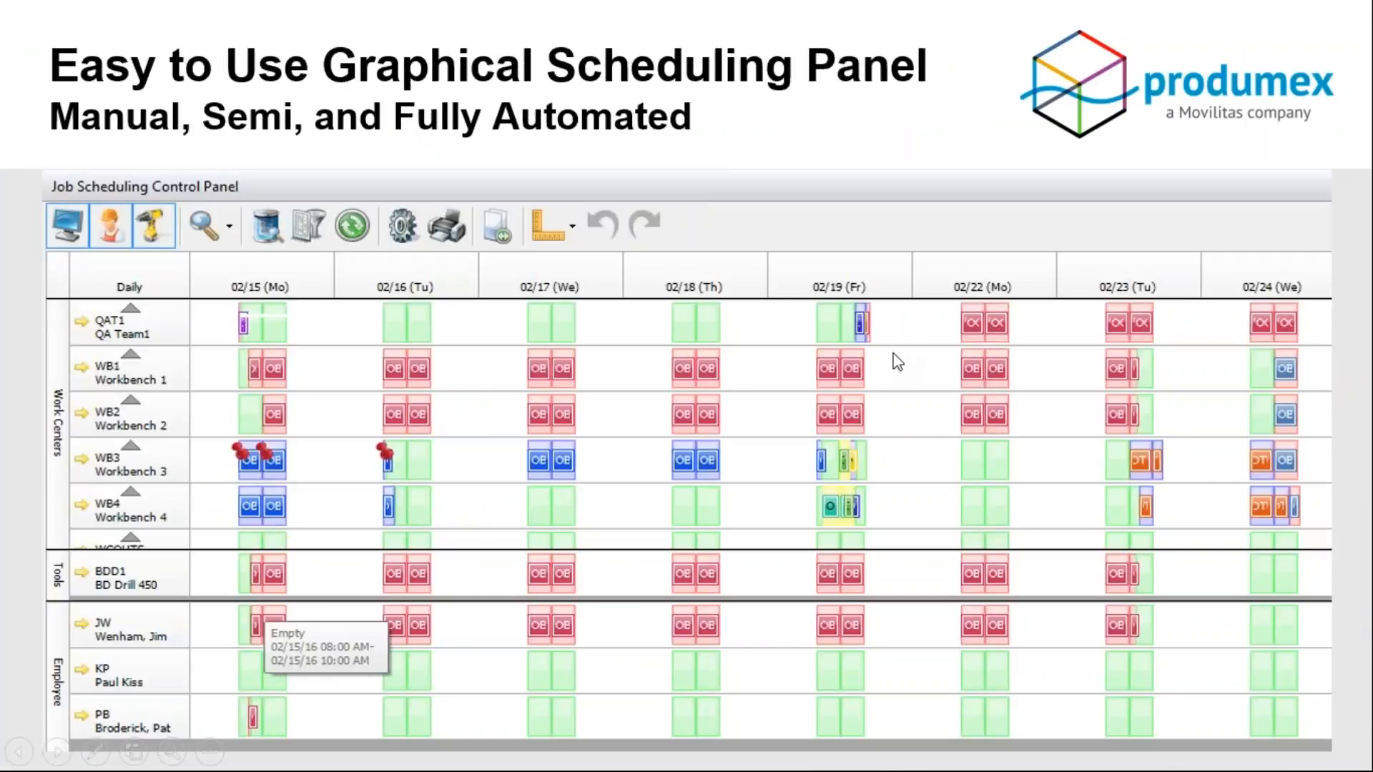
key("alt+Tab")
key("alt+Tab")
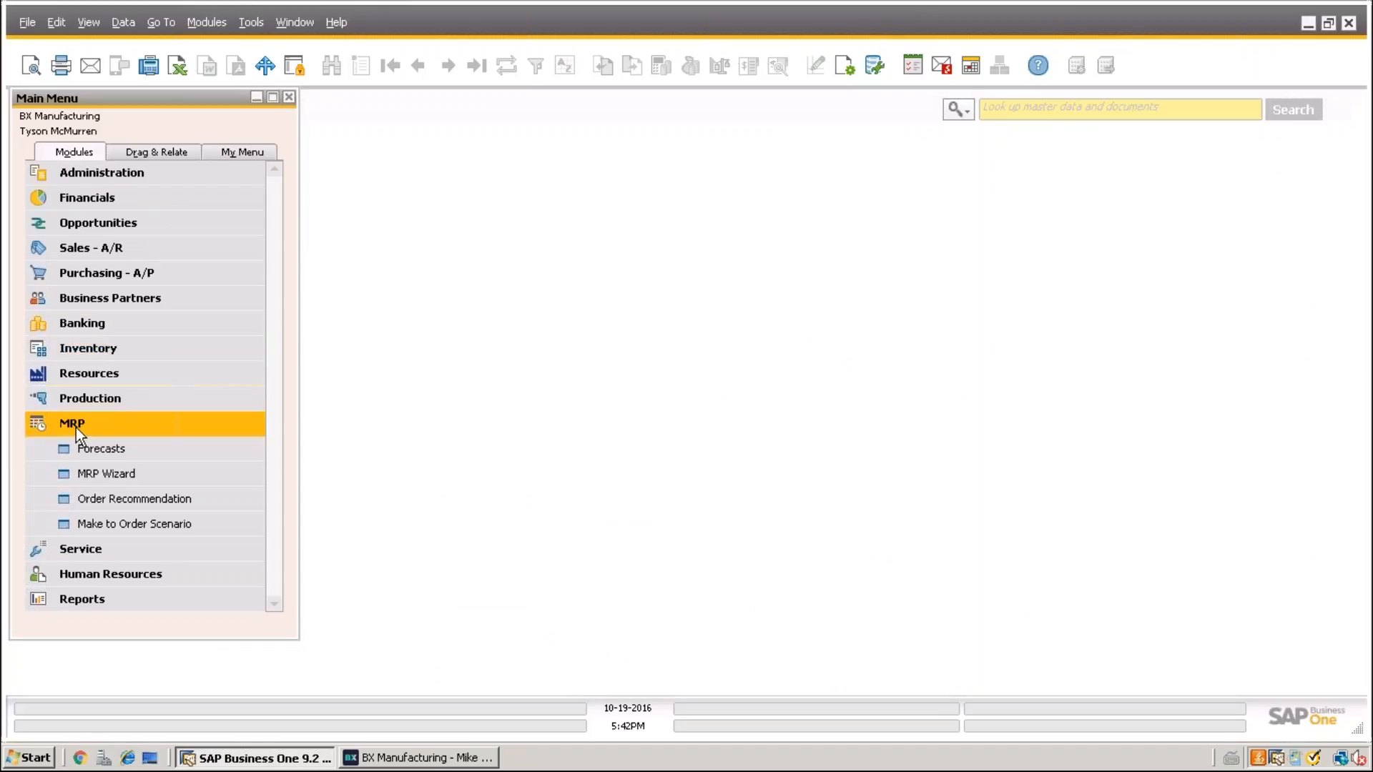
left_click(76, 426)
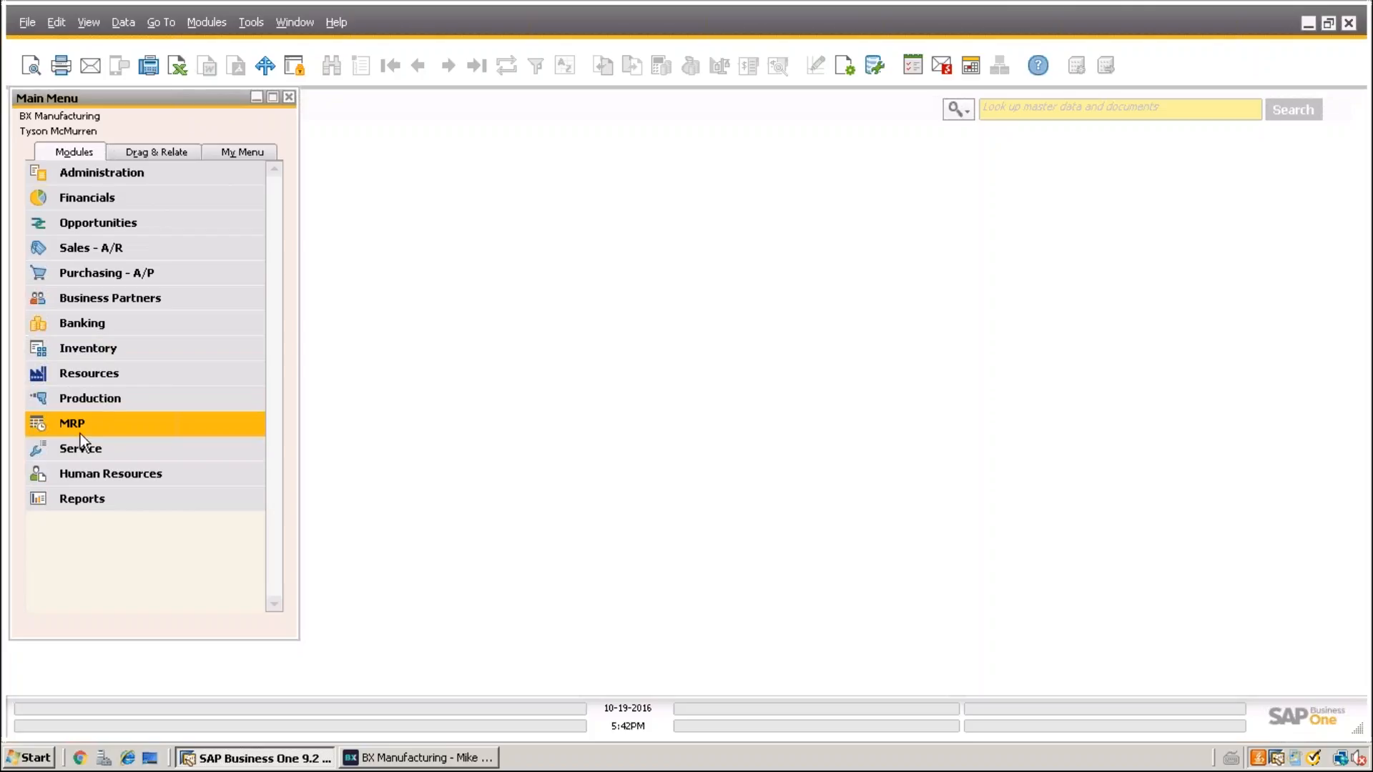
left_click(80, 433)
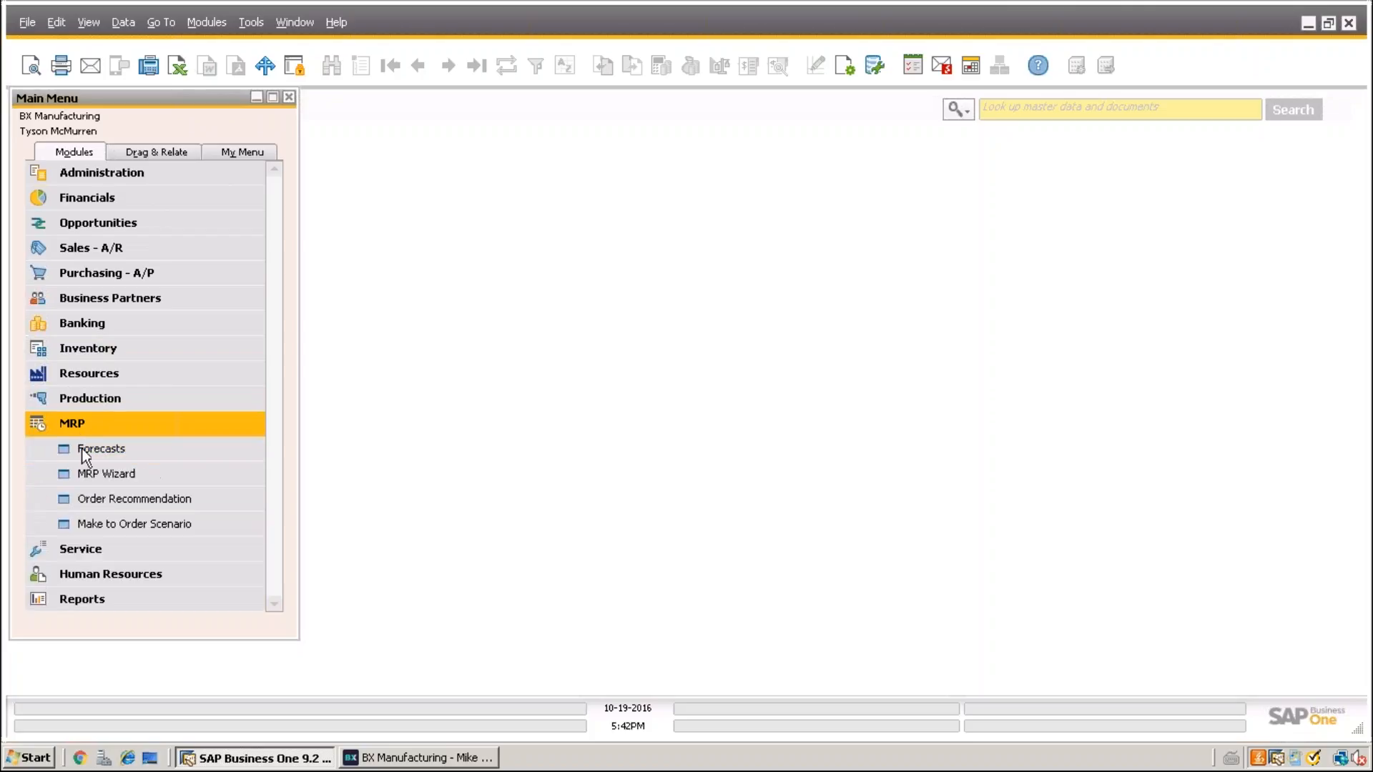
Step: Create the recommended production order for item R1006 Mat 4x6 3/8 from the Produmex order recommendations and close the recommendation windows
left_click(84, 502)
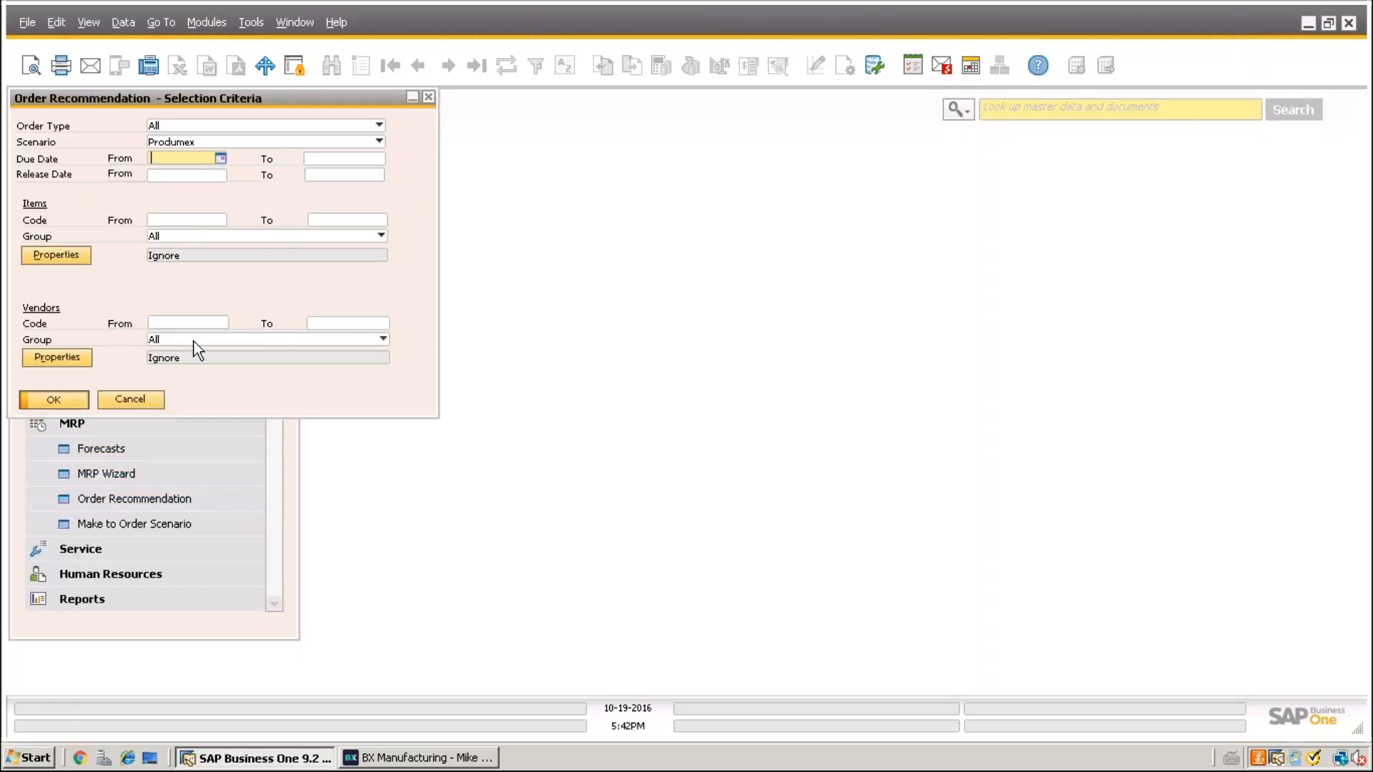
key("Return")
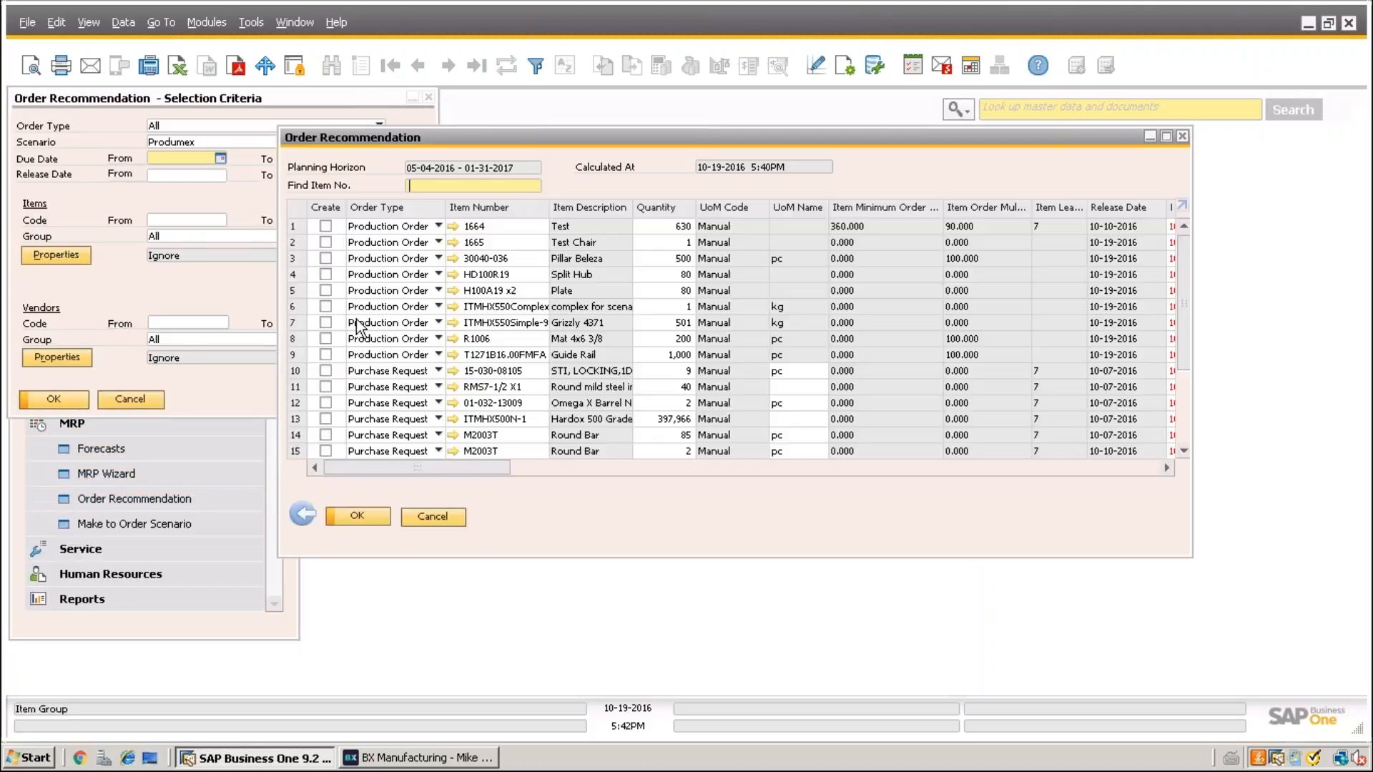
left_click(326, 339)
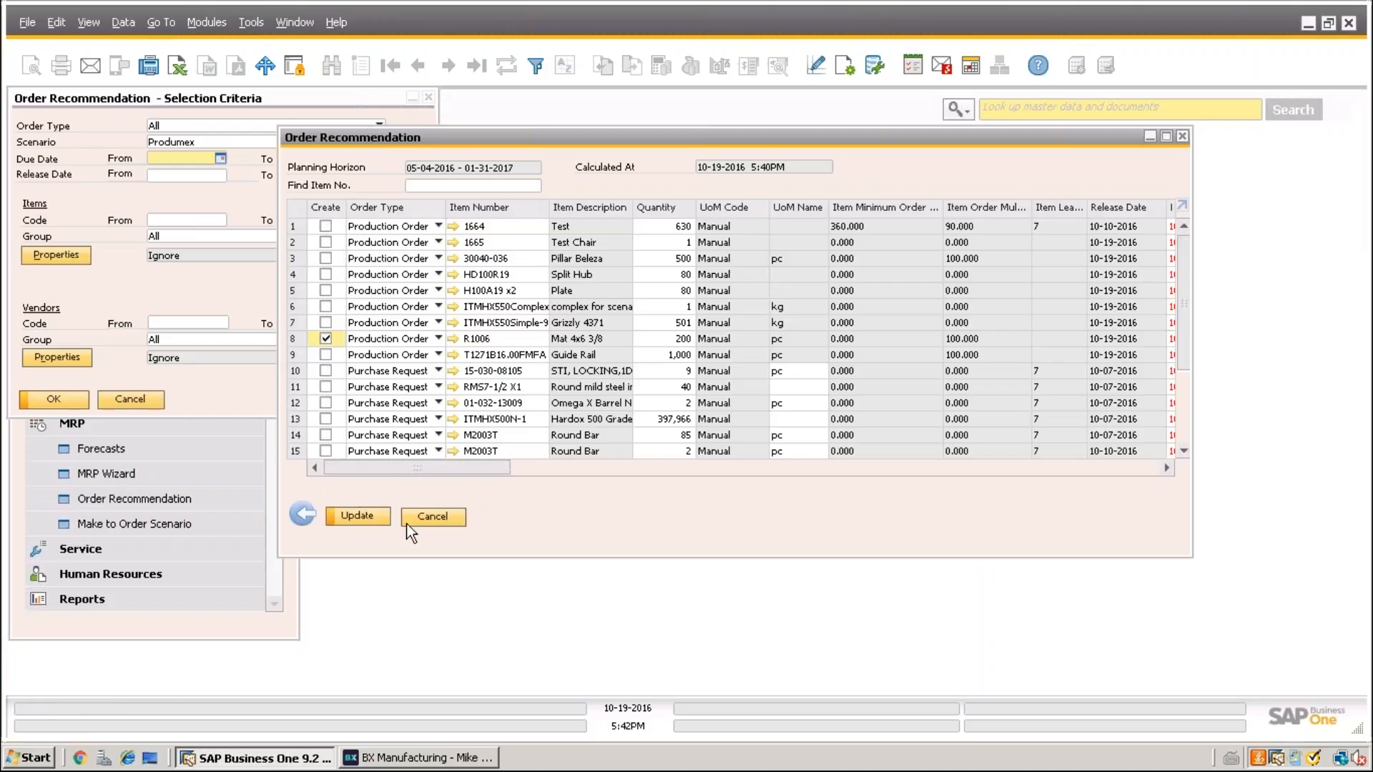
left_click(362, 517)
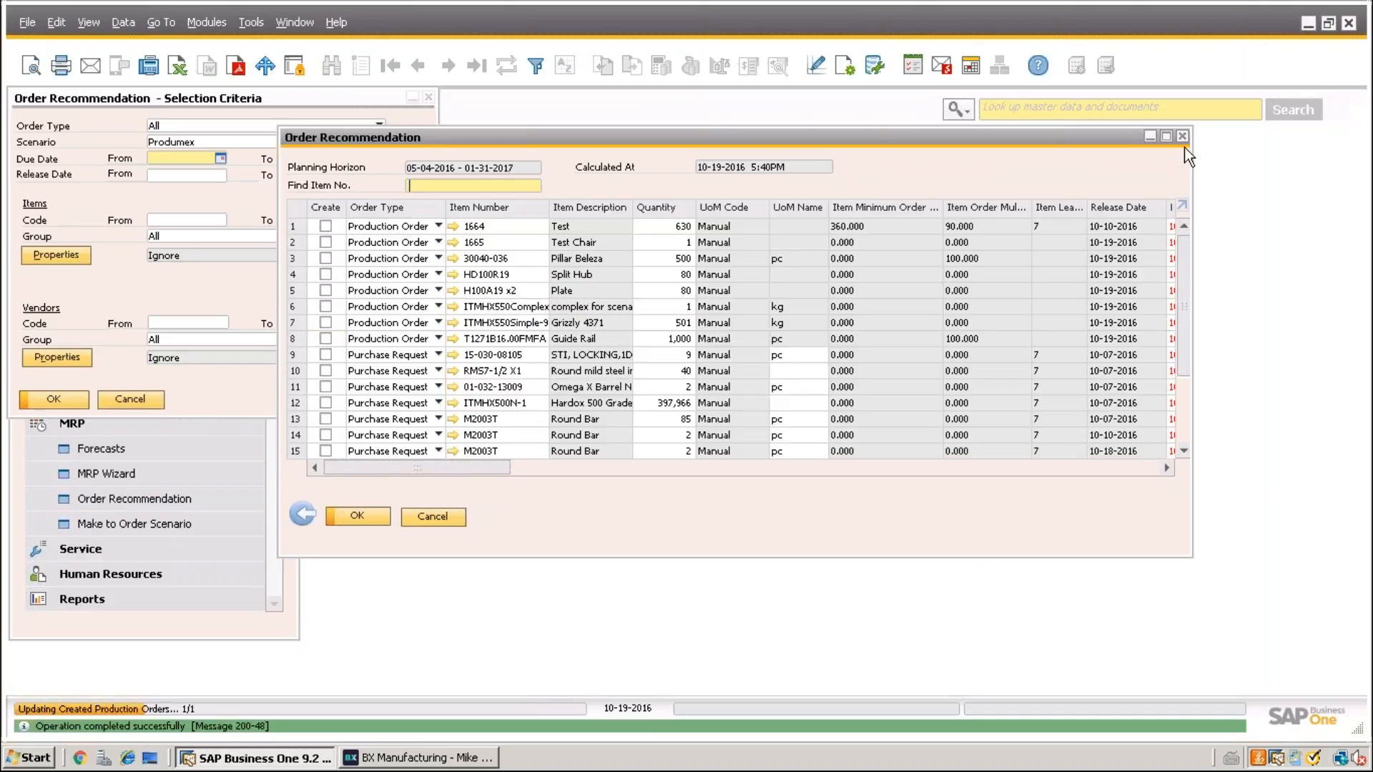
left_click(421, 516)
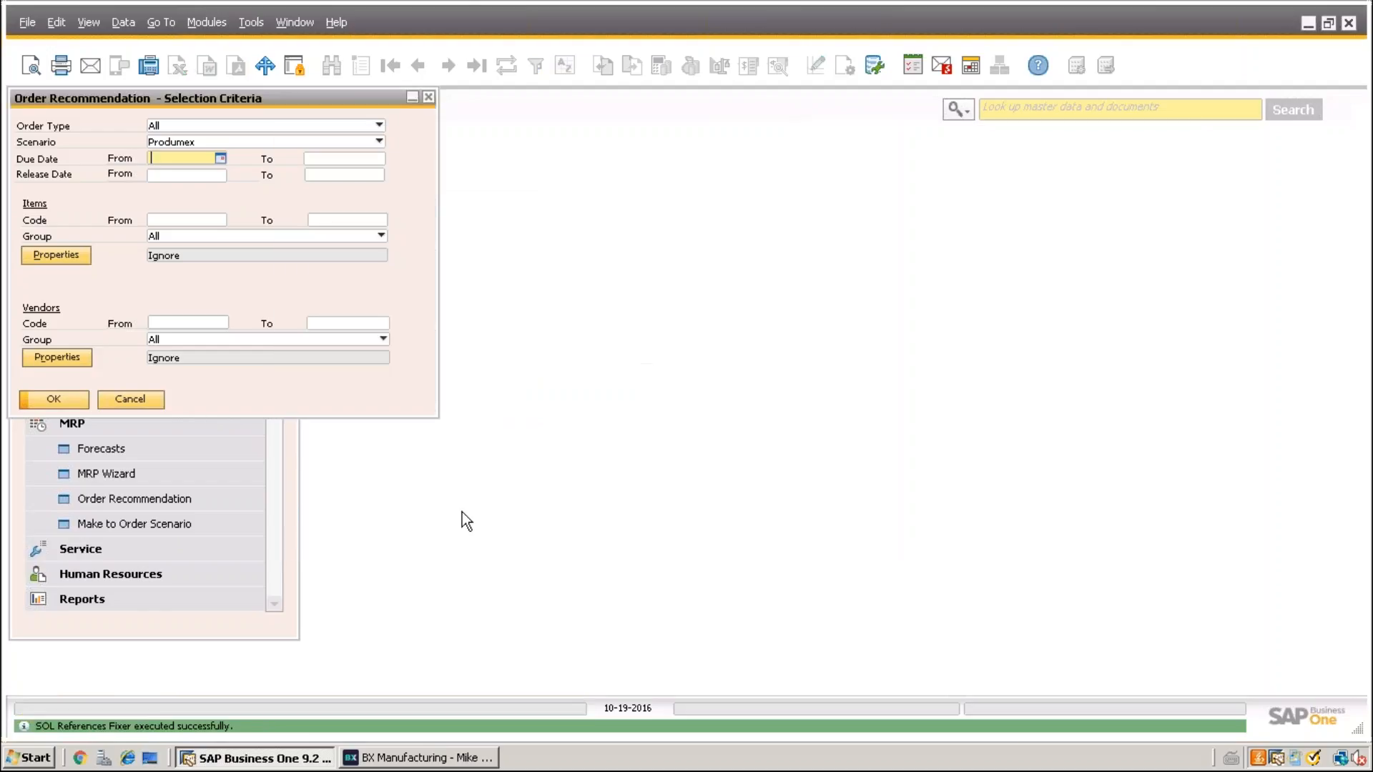
left_click(136, 399)
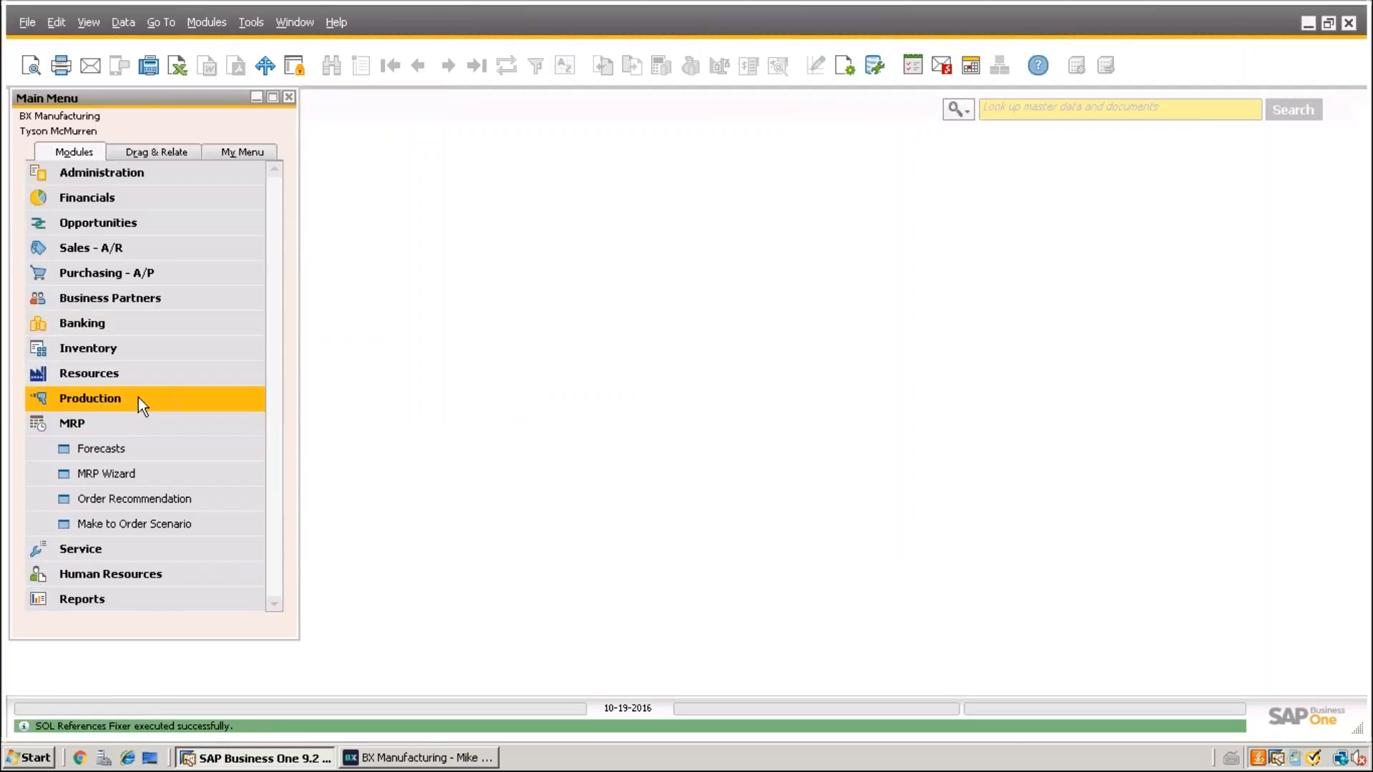
Step: Open the production report of open items, sort the production orders by status, select the planned R1006 order, and close the list
left_click(138, 399)
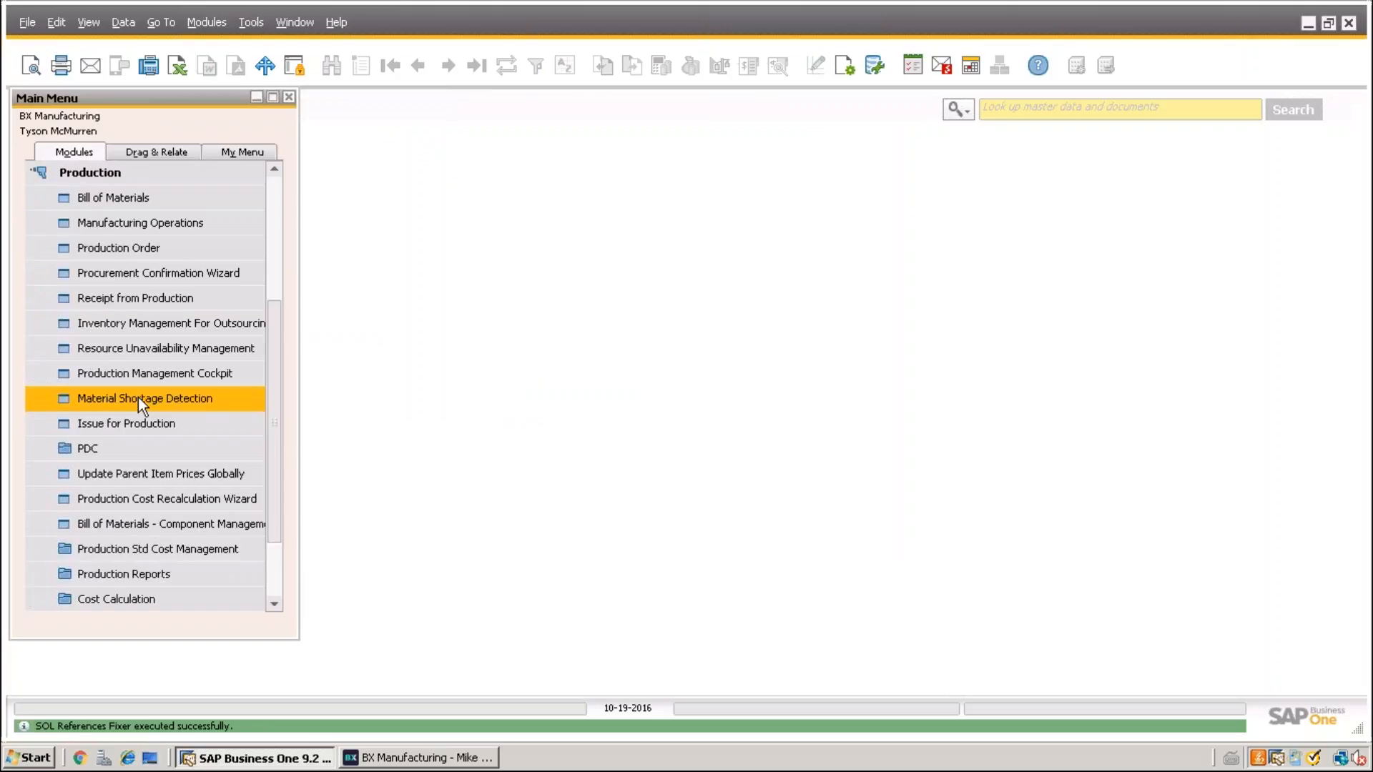
left_click(124, 575)
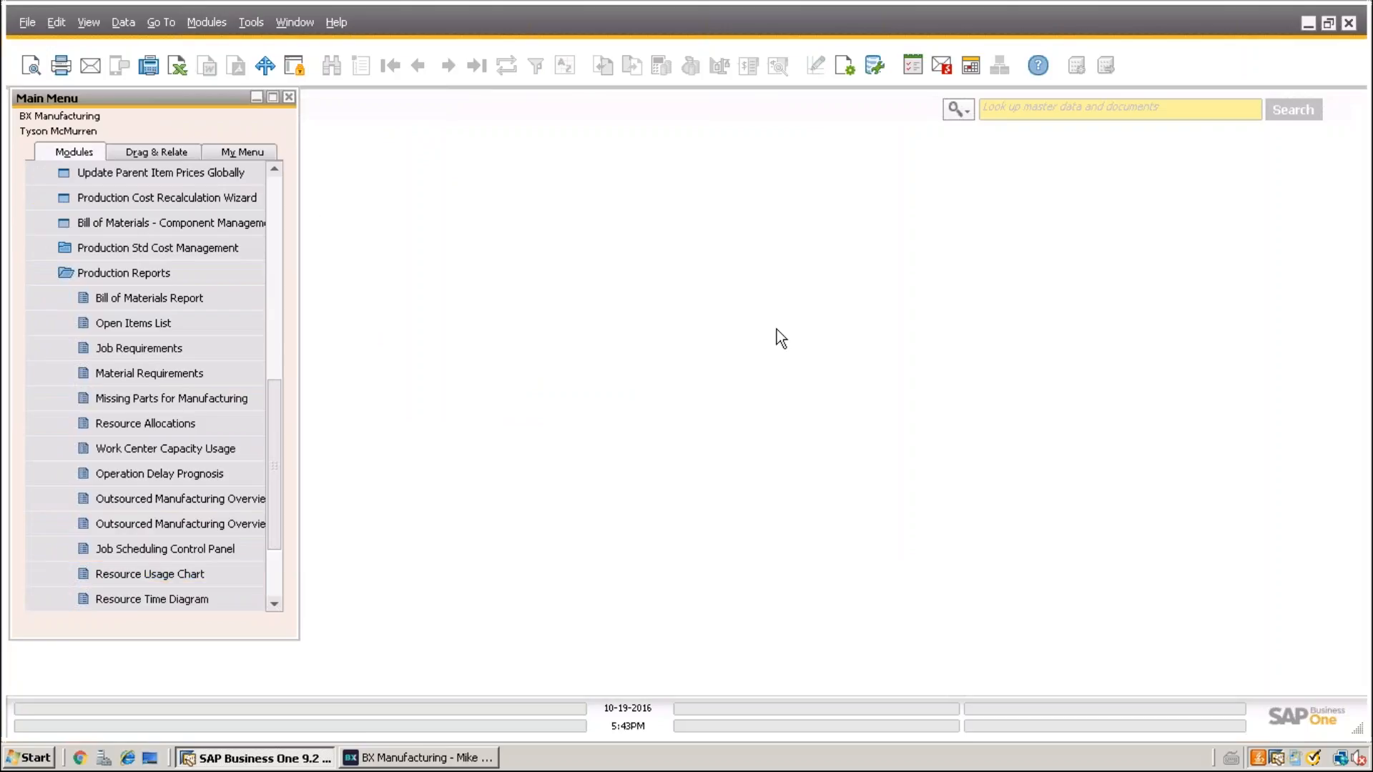
left_click(163, 325)
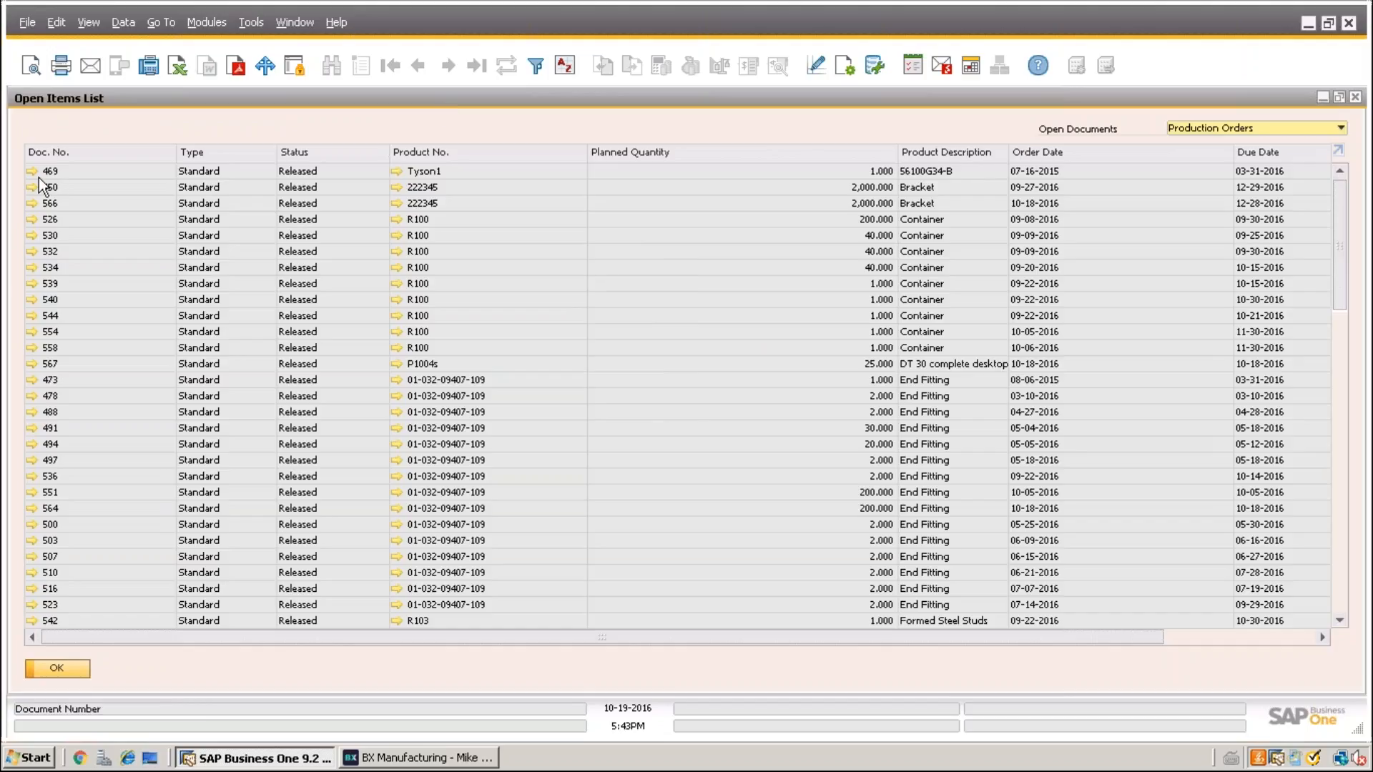
left_click(324, 152)
left_click(315, 171)
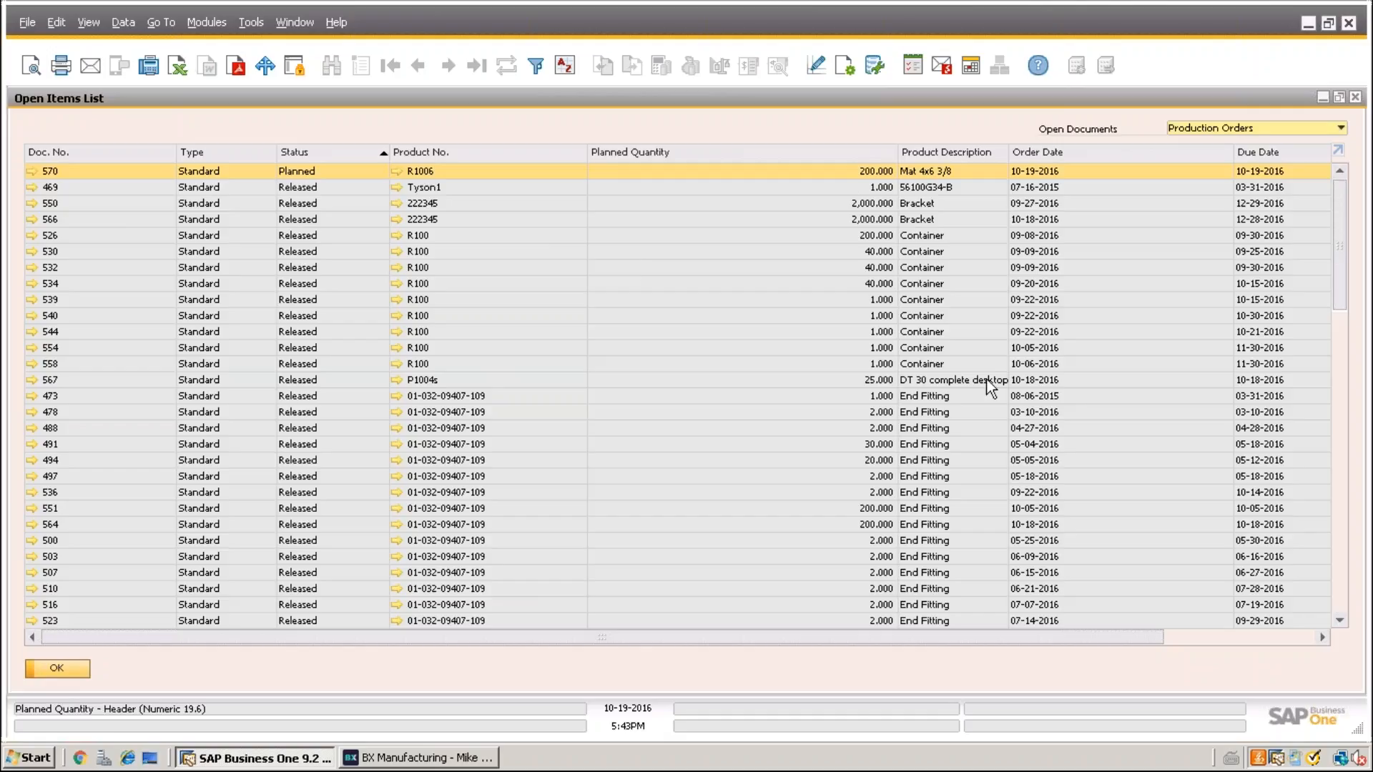
left_click(1356, 97)
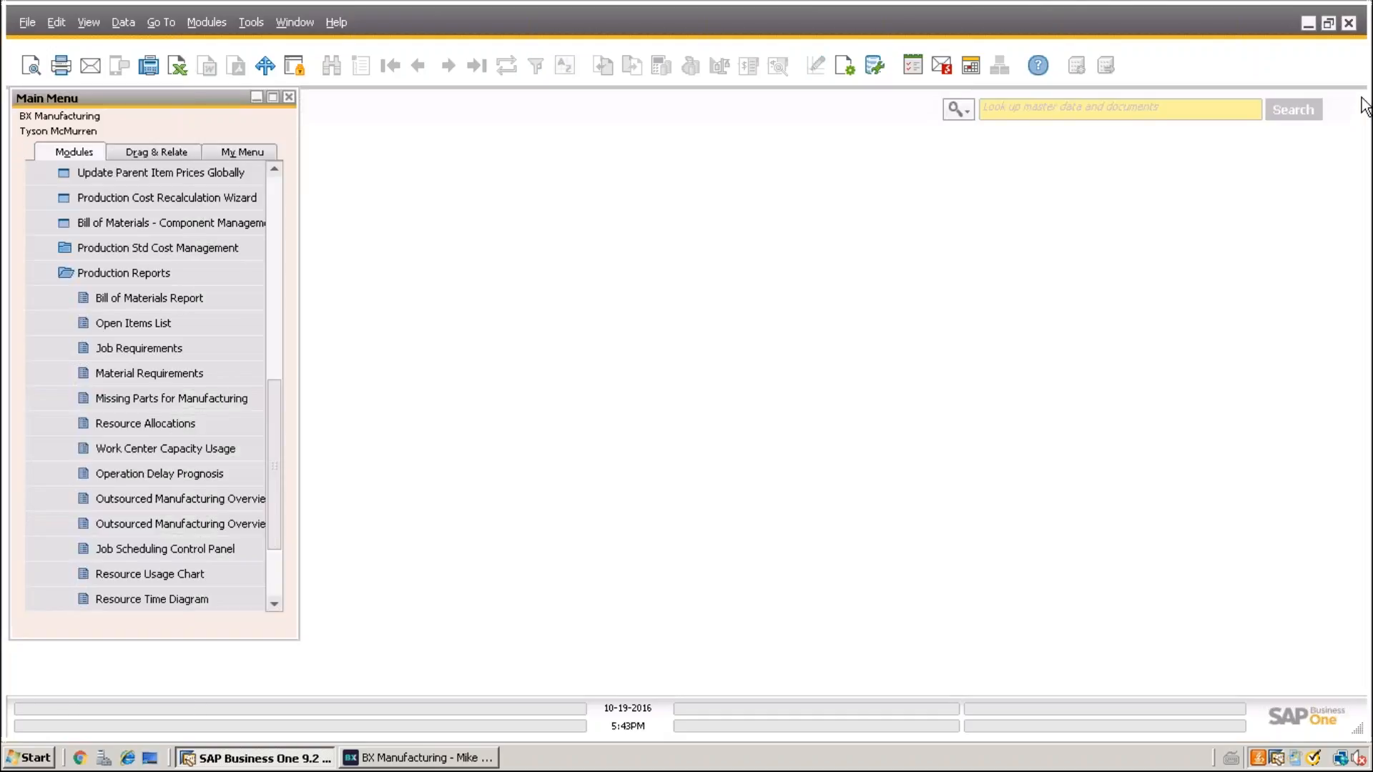
Step: Open the Production Management Cockpit and load all released production orders
left_click(153, 280)
scroll(160, 332, "up", 5)
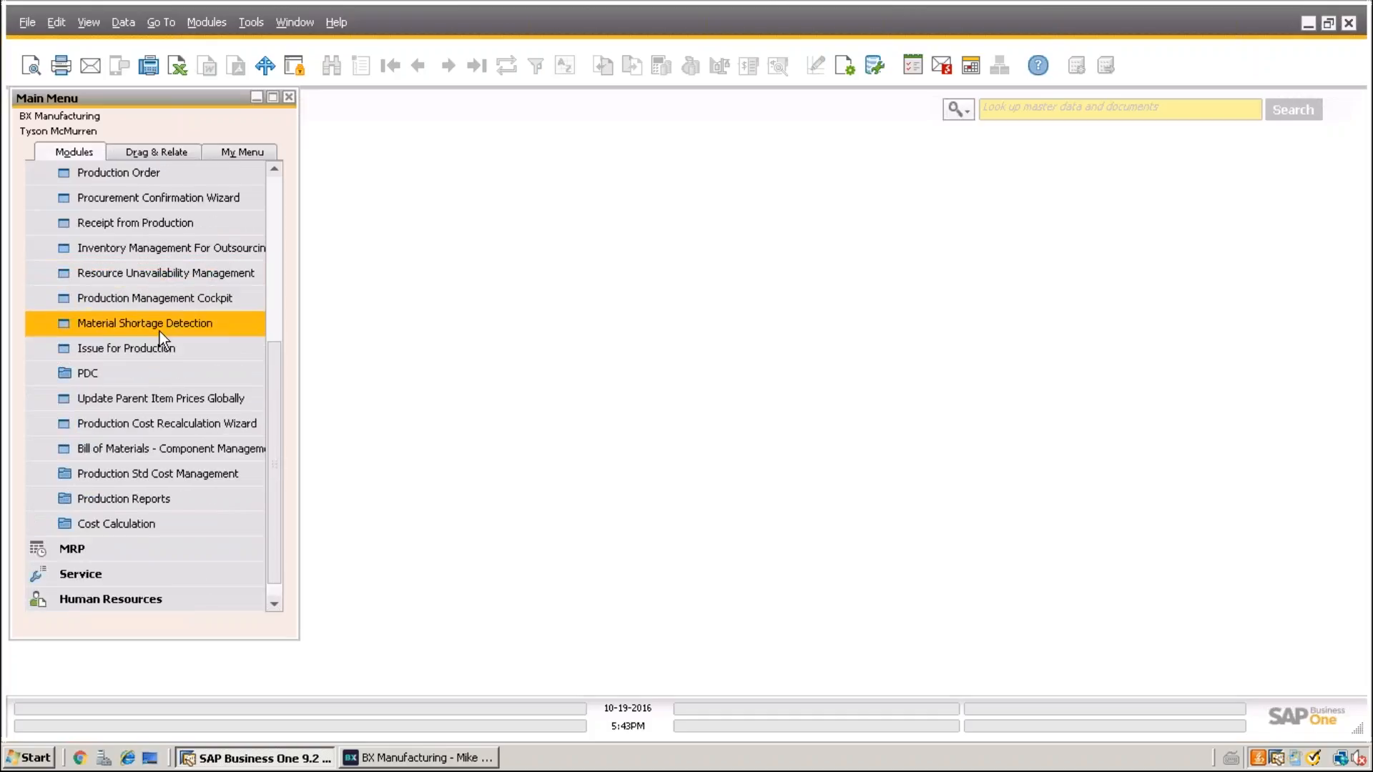
scroll(161, 333, "up", 1)
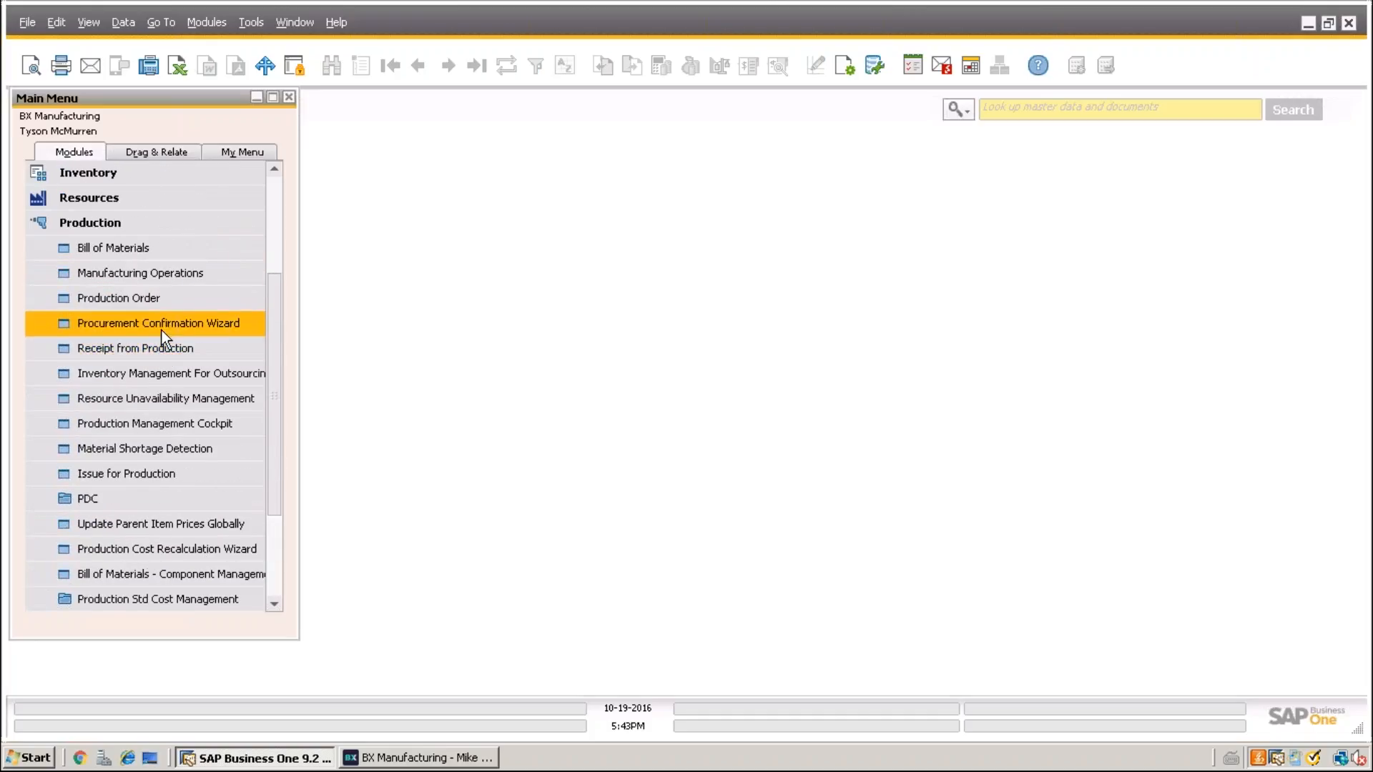
left_click(136, 425)
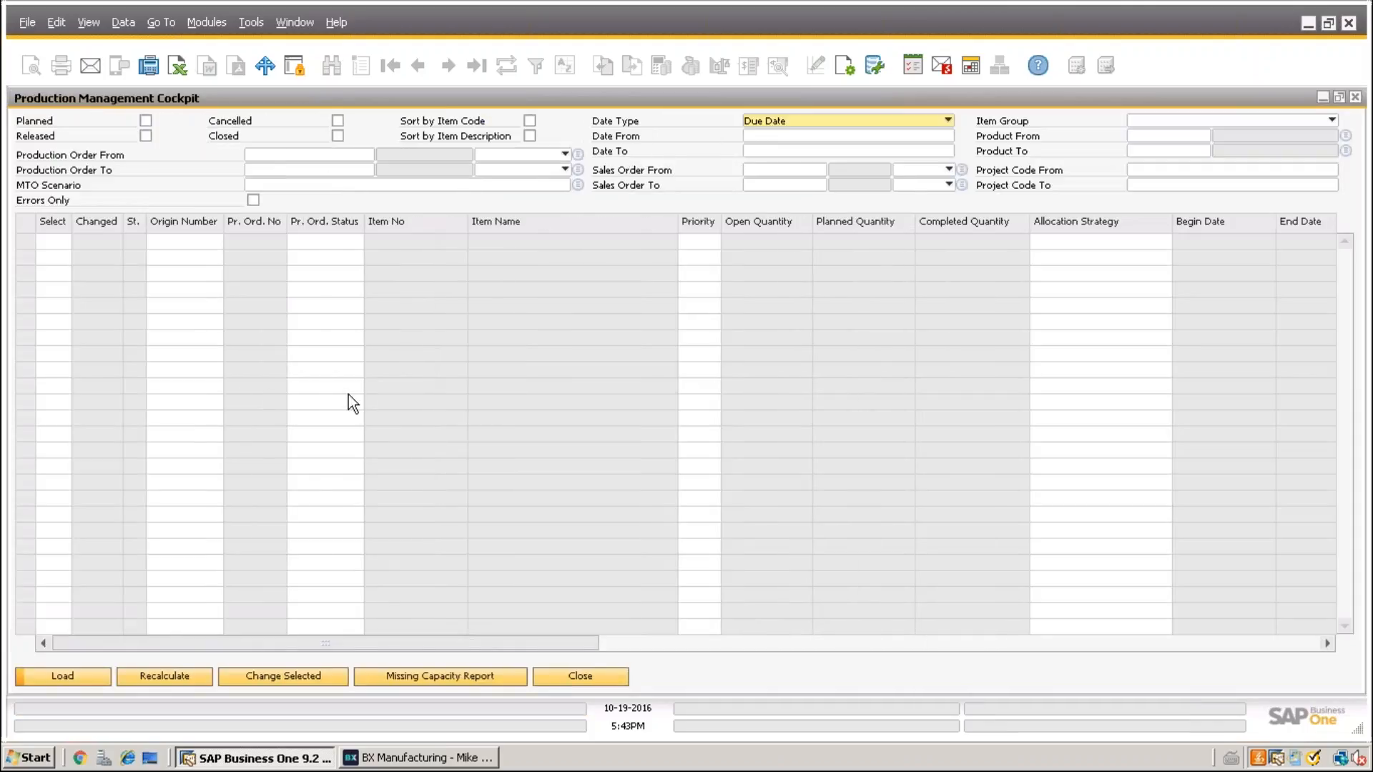
left_click(147, 138)
left_click(66, 680)
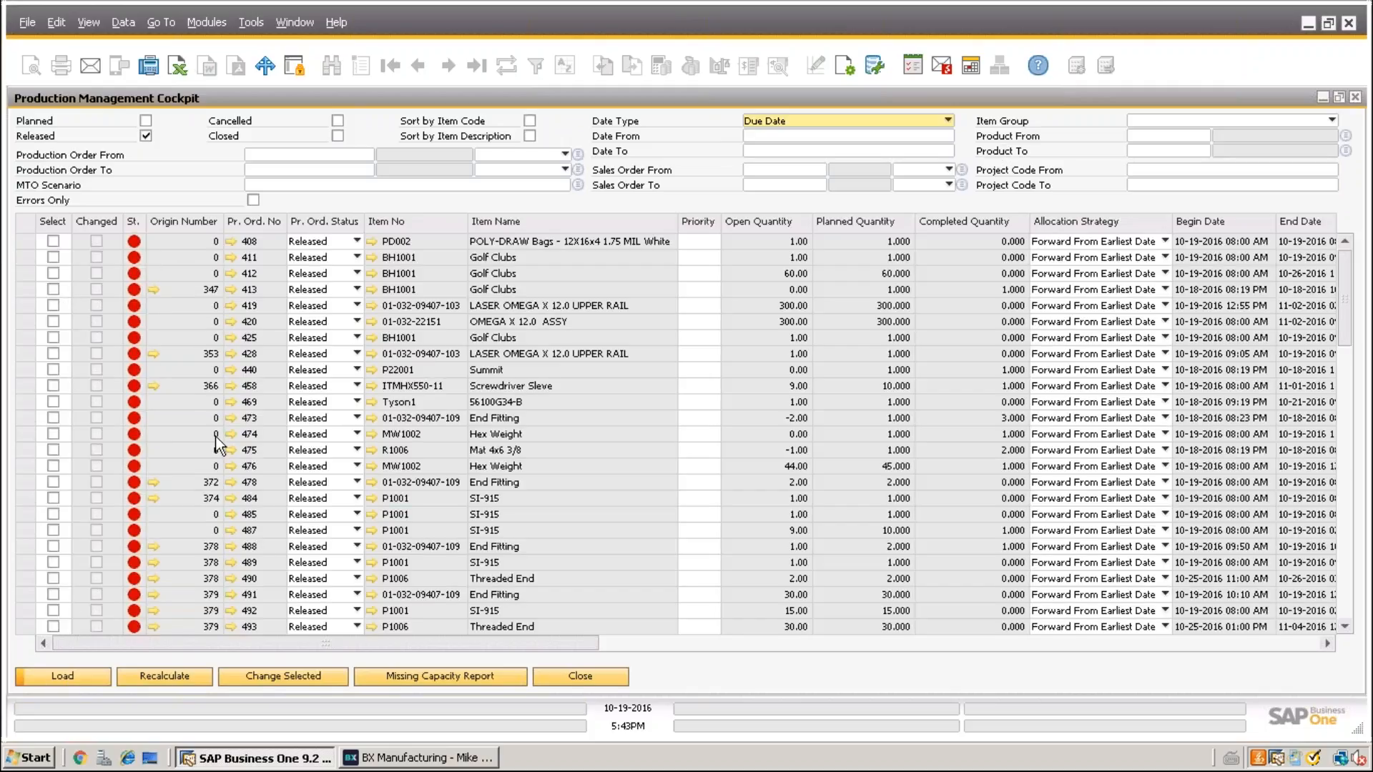
Step: Check the allocation error of production order 497 and look through the statuses of the released orders below it
scroll(262, 522, "down", 4)
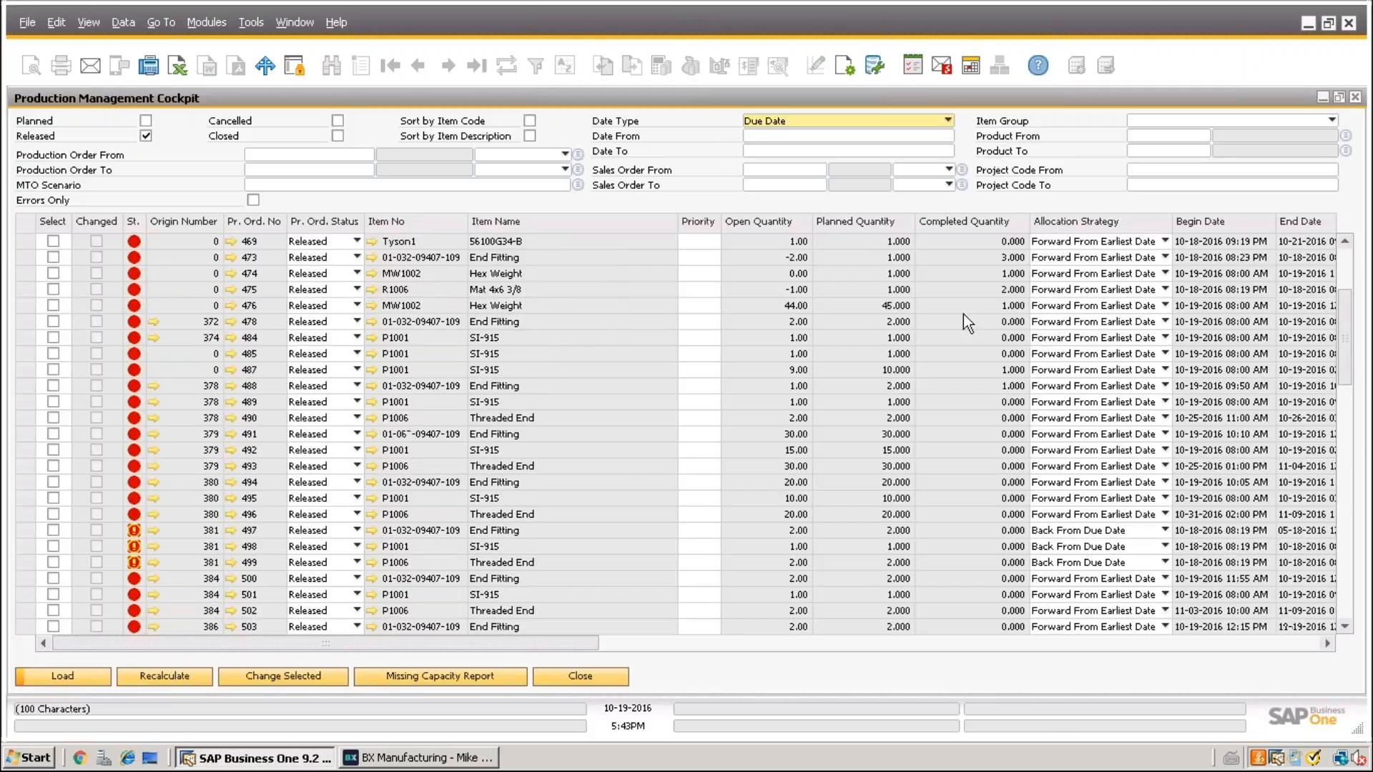
left_click(132, 533)
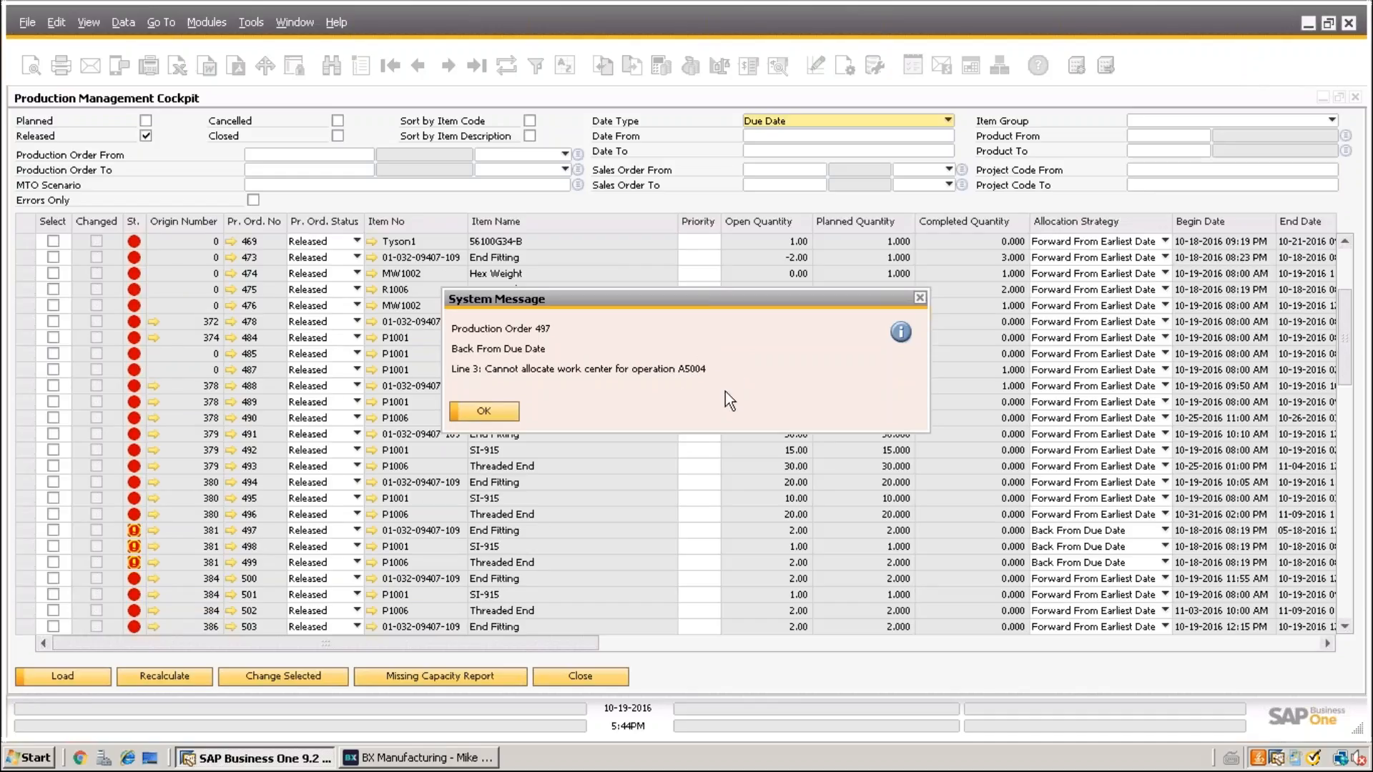
left_click(500, 411)
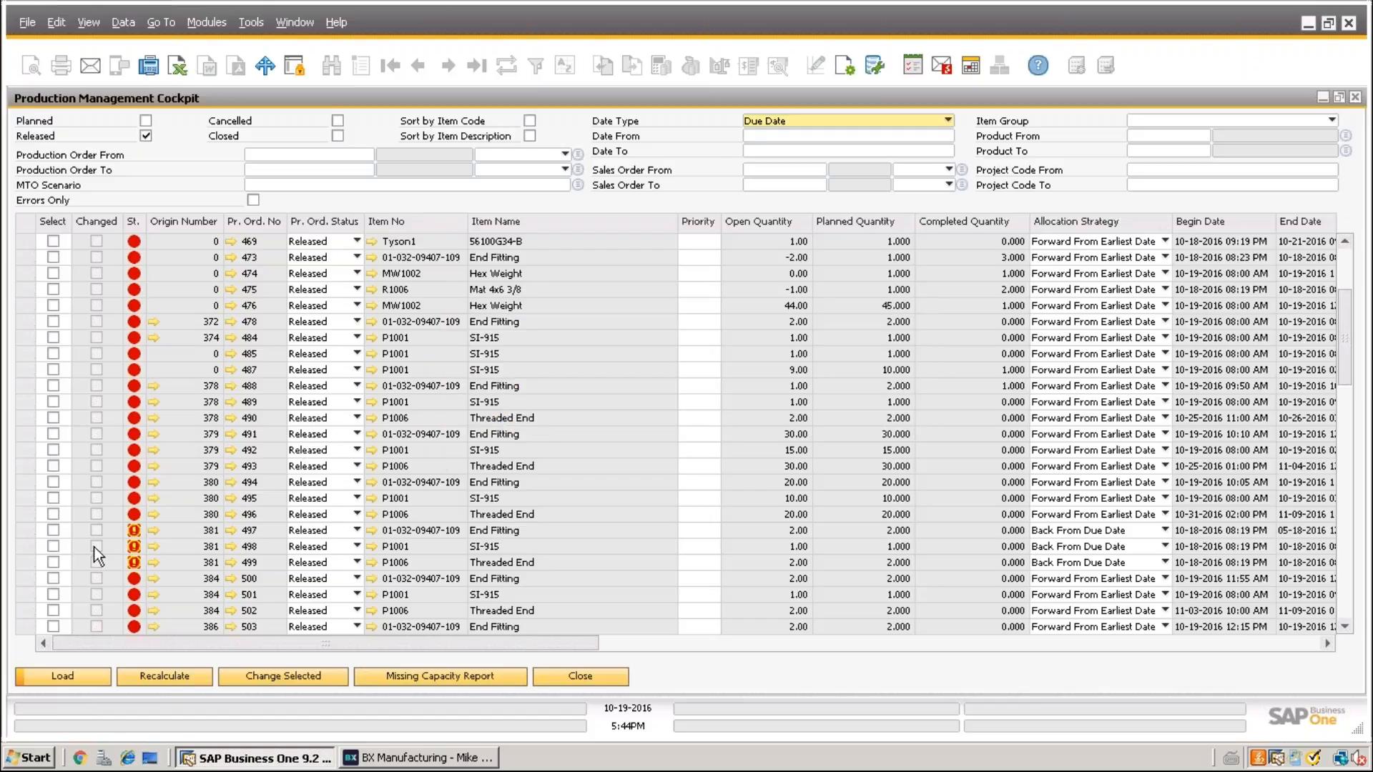
scroll(200, 530, "down", 3)
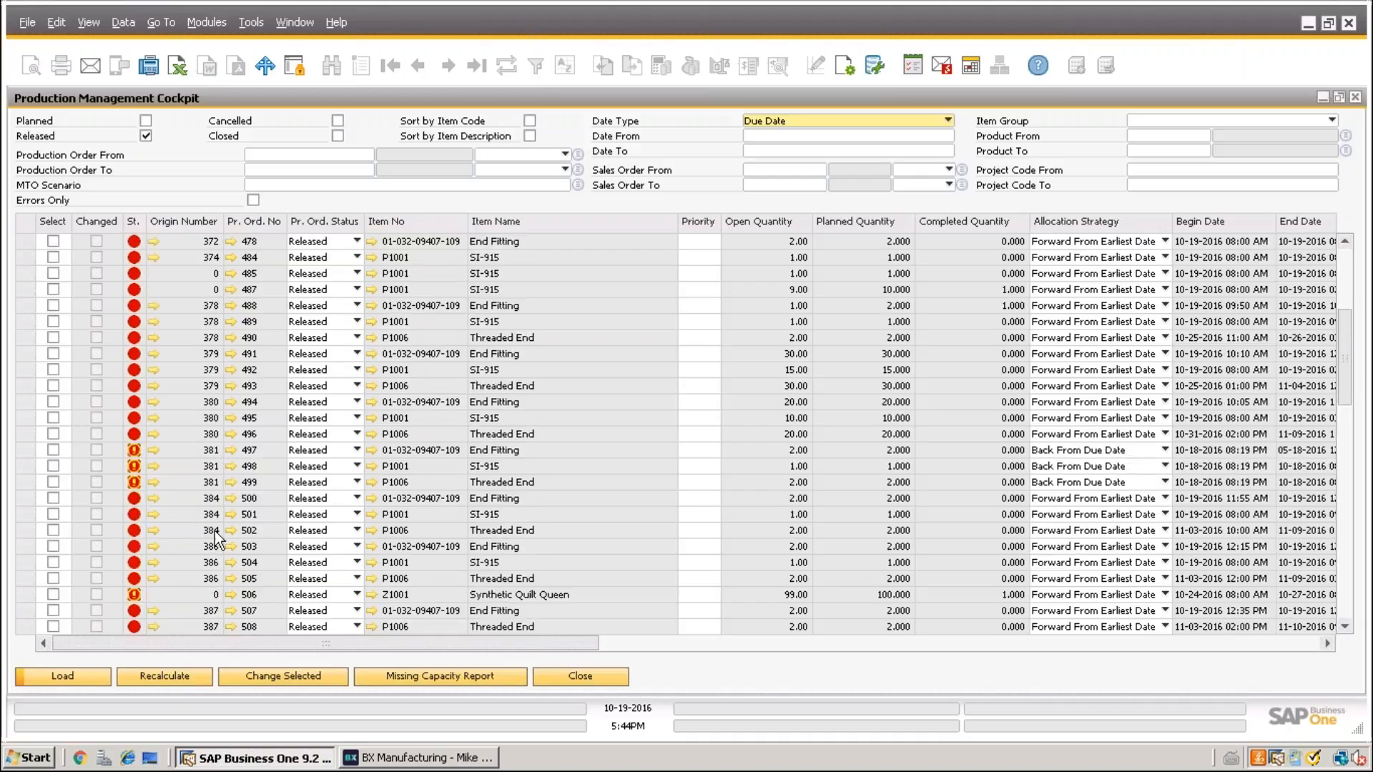
scroll(213, 529, "down", 3)
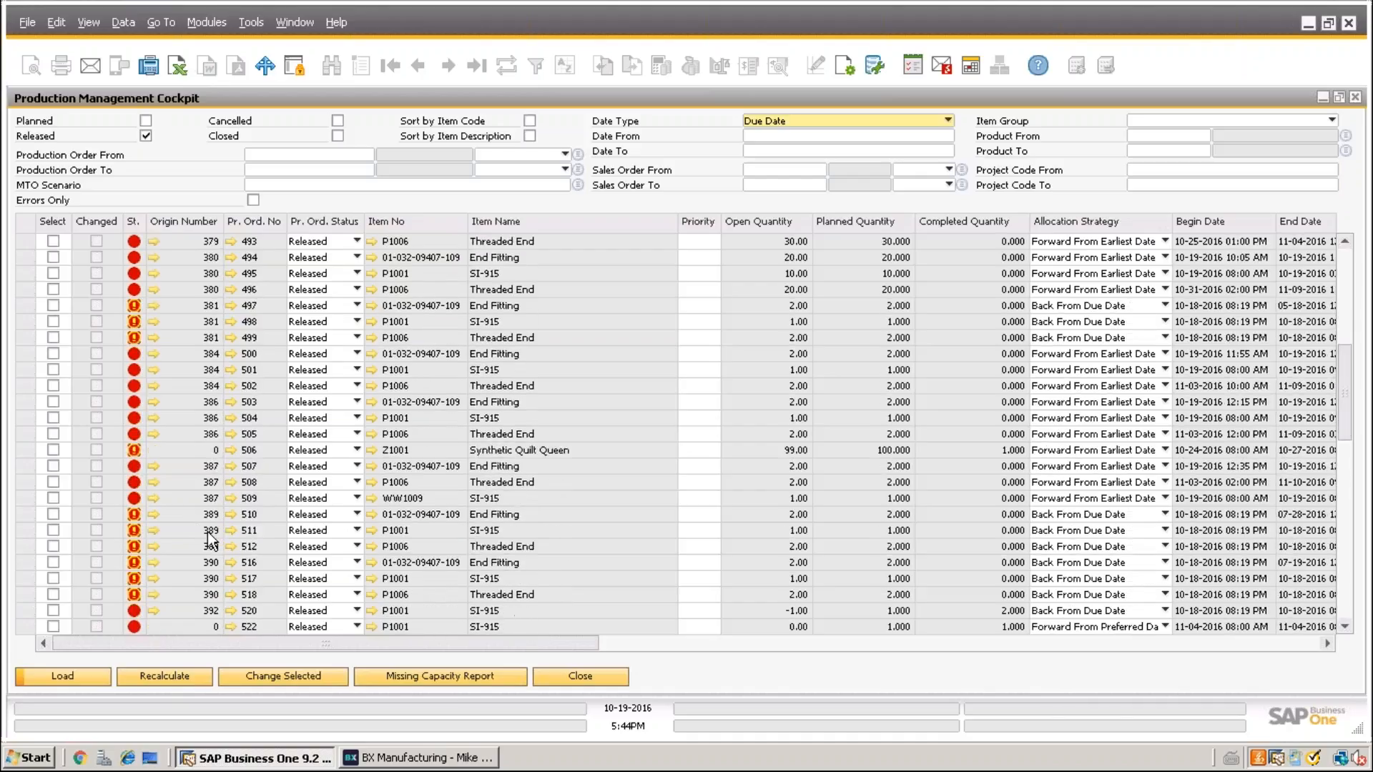
Step: Look through the lower released orders and their begin, end, due, preferred and earliest dates
scroll(209, 540, "down", 2)
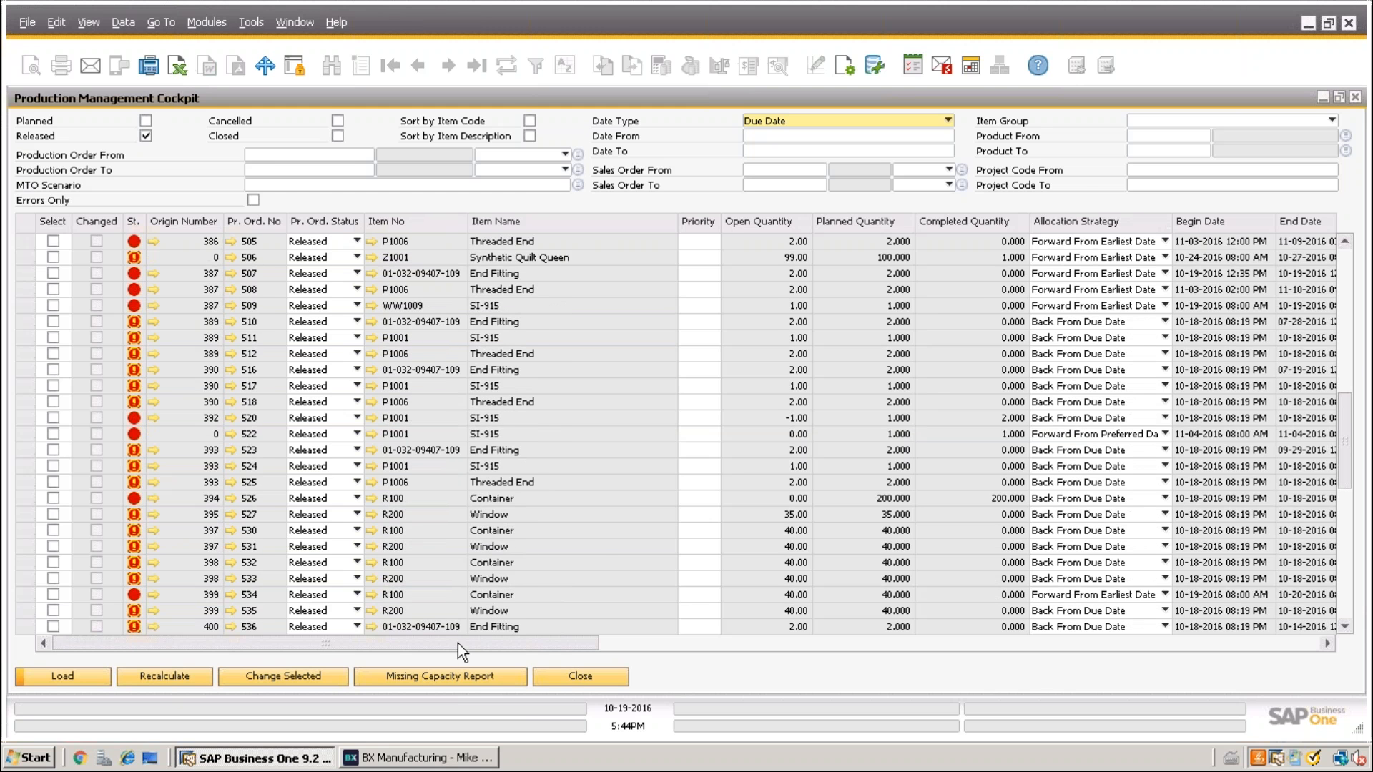
left_click_drag(458, 643, 810, 620)
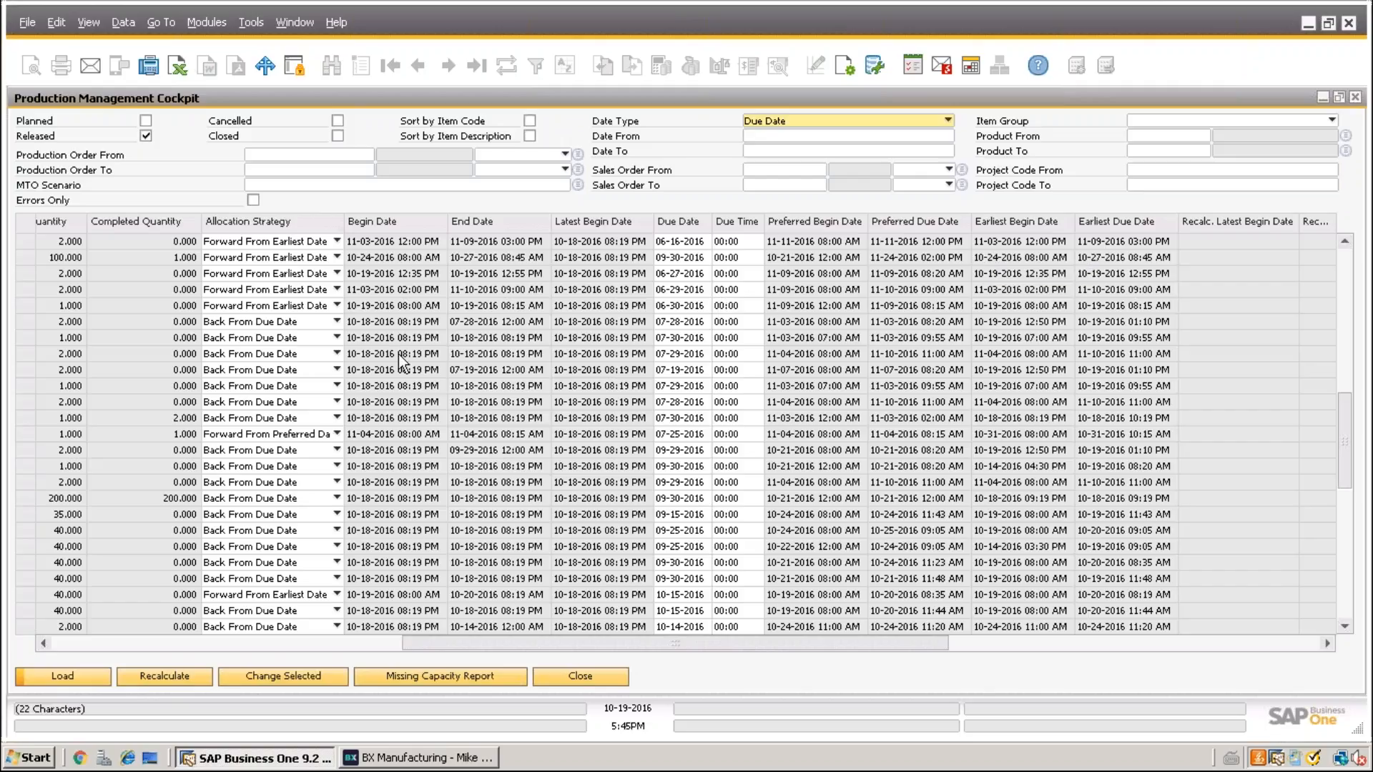
left_click_drag(646, 641, 296, 642)
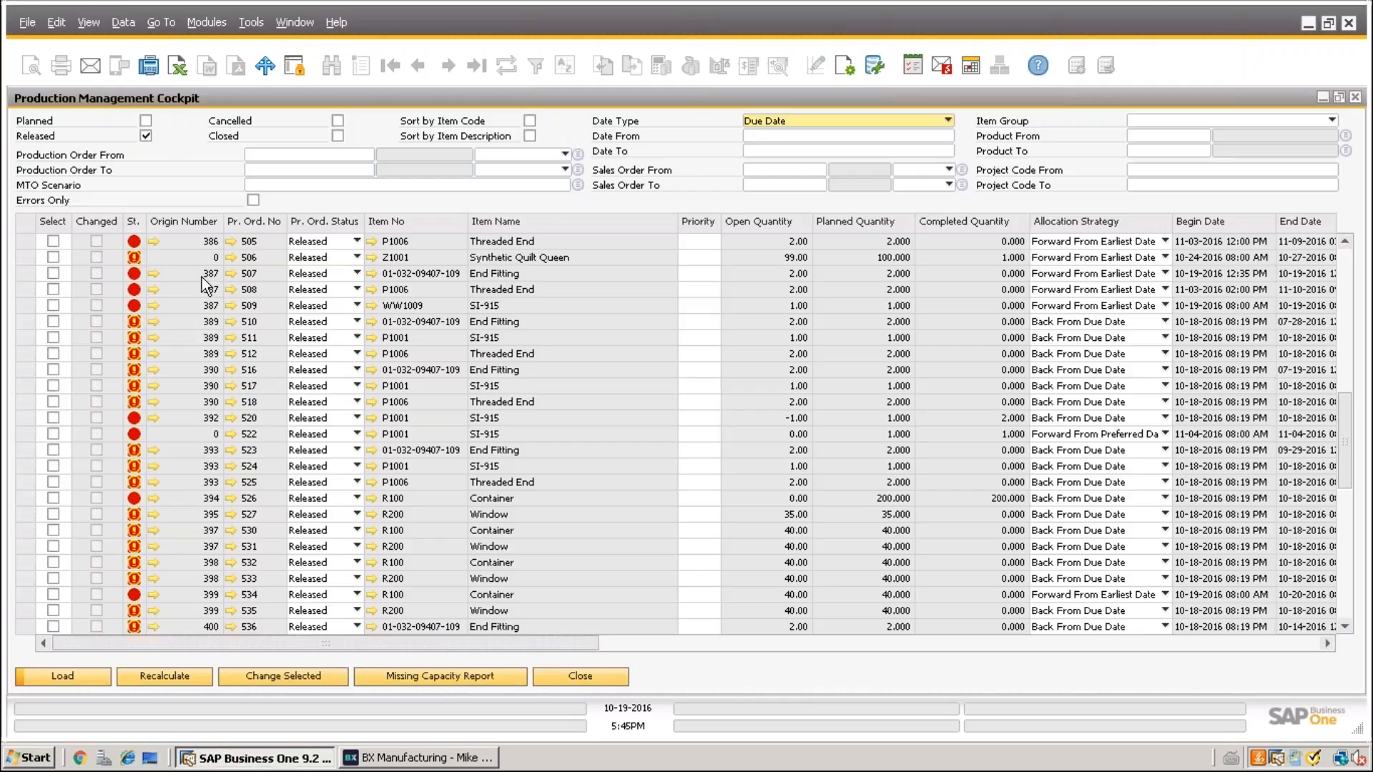
Step: Select production orders 507, 508 and 509, review the status and allocation strategy options for a bulk change, and cancel it
left_click(53, 274)
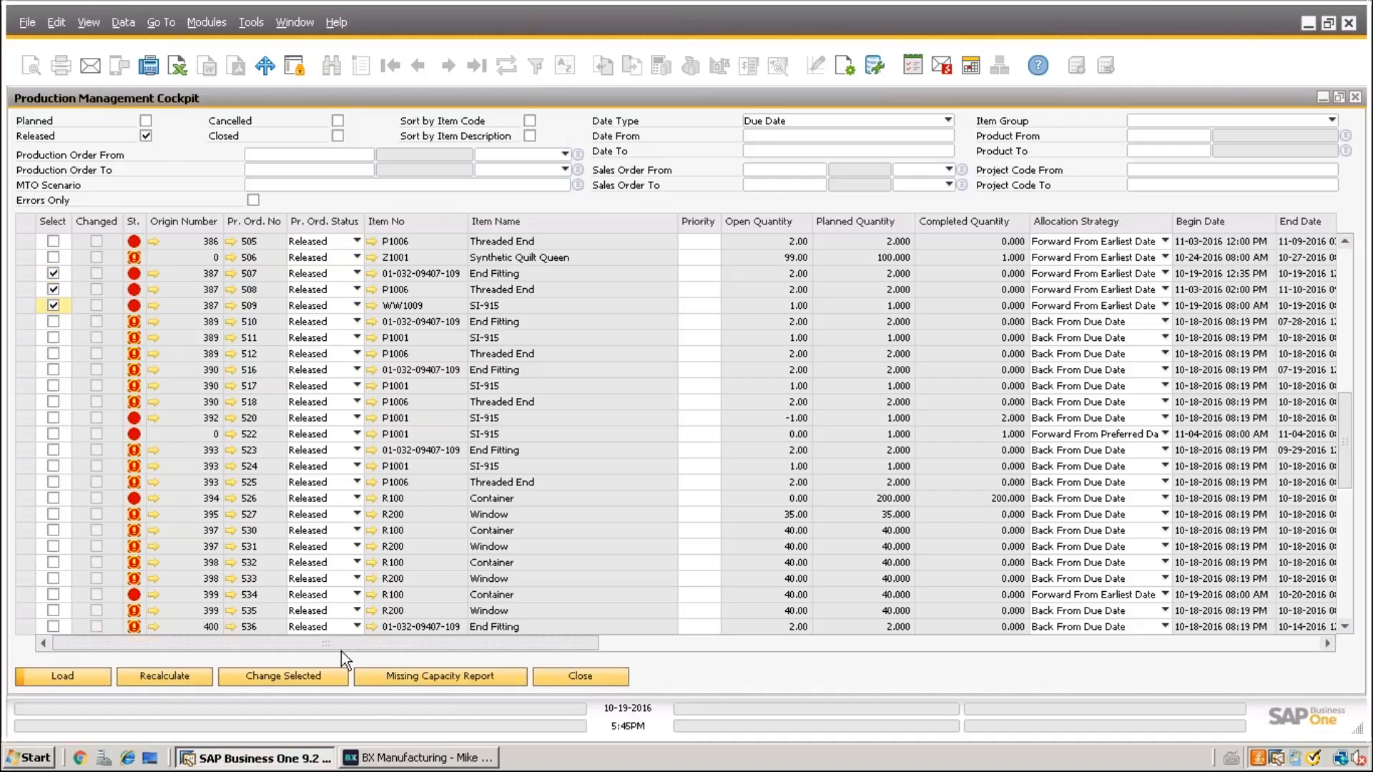
left_click(301, 671)
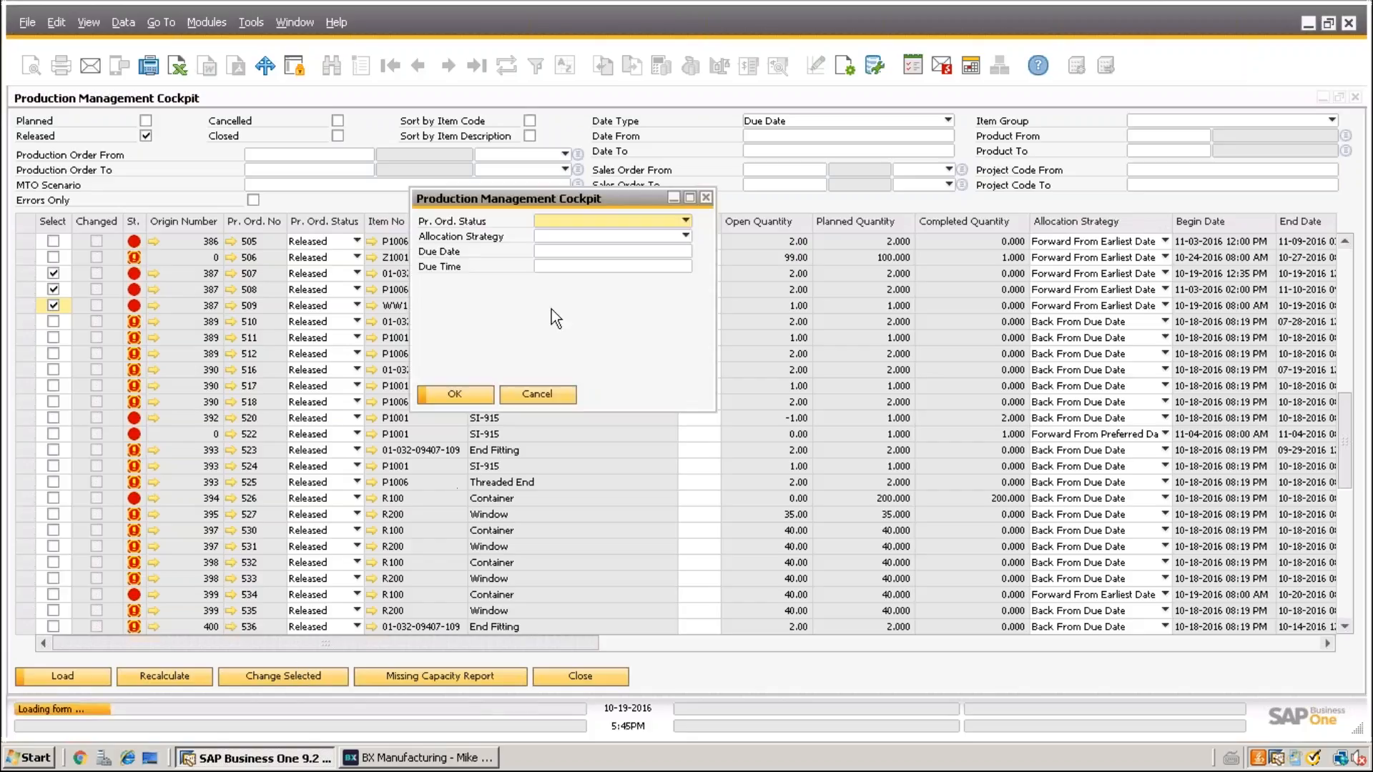
left_click(597, 221)
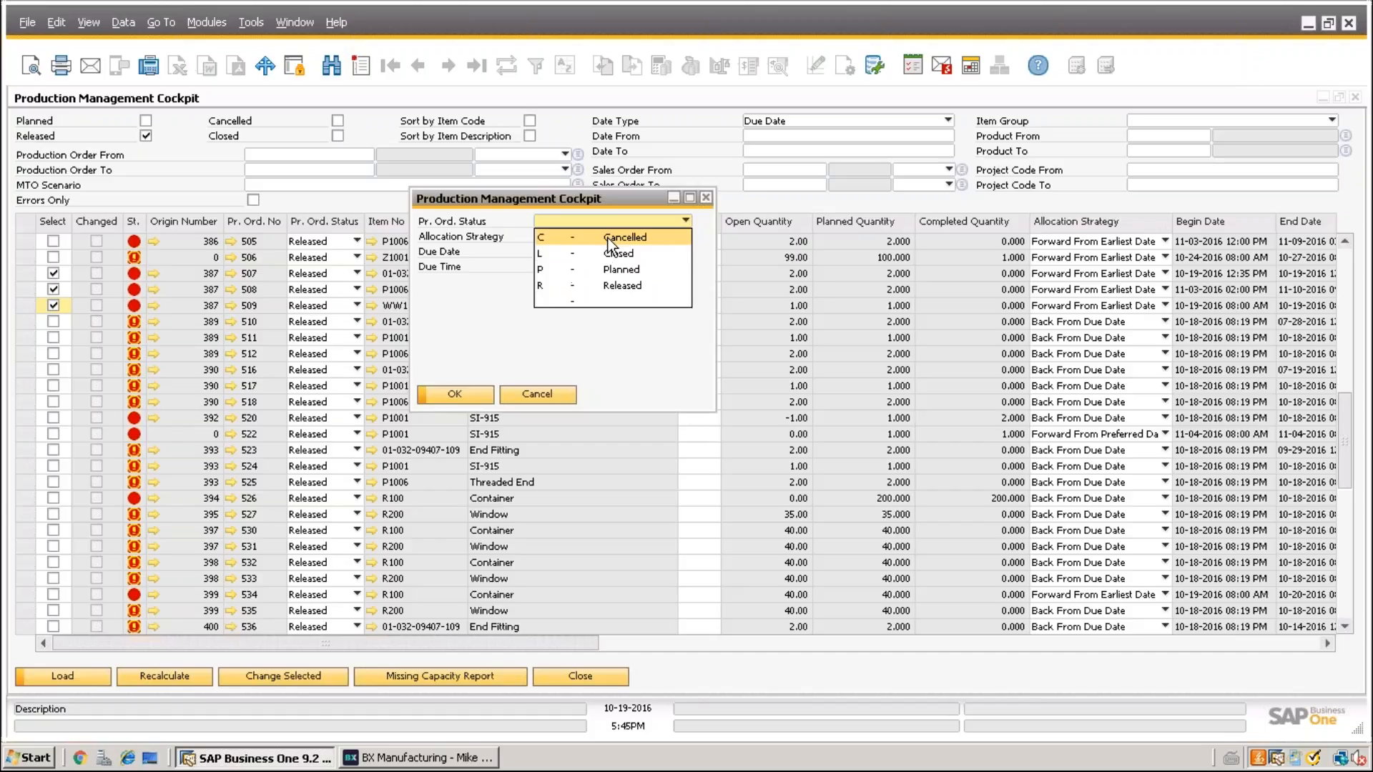
left_click(478, 289)
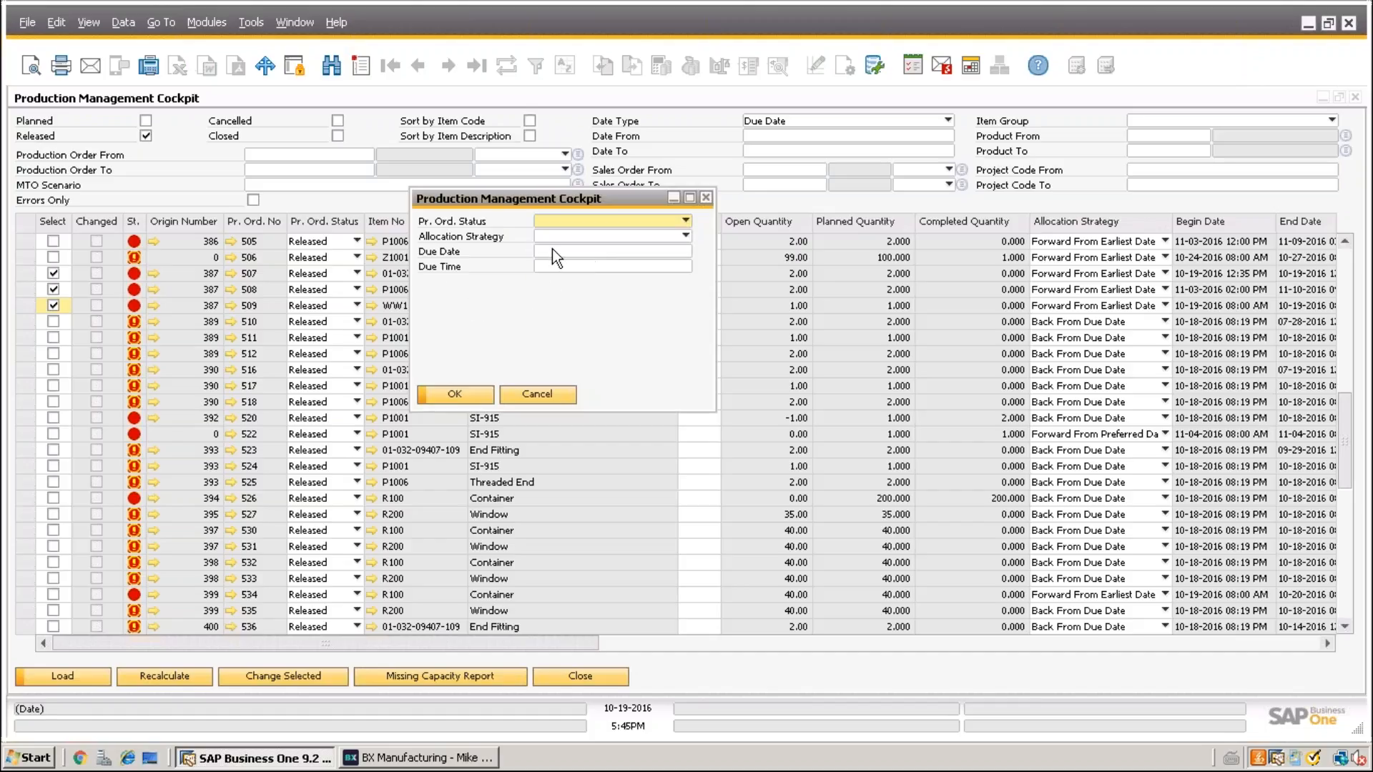
left_click(556, 239)
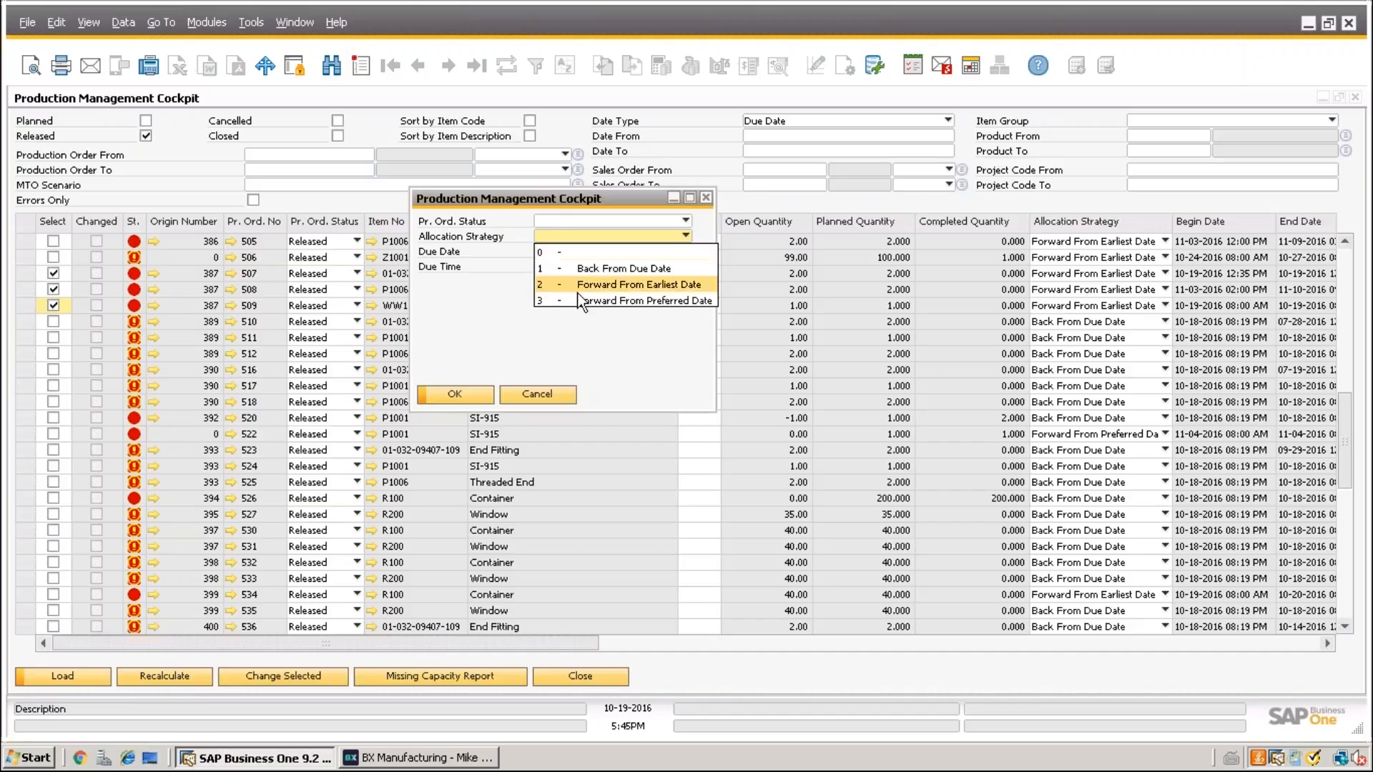
left_click(484, 316)
left_click(538, 394)
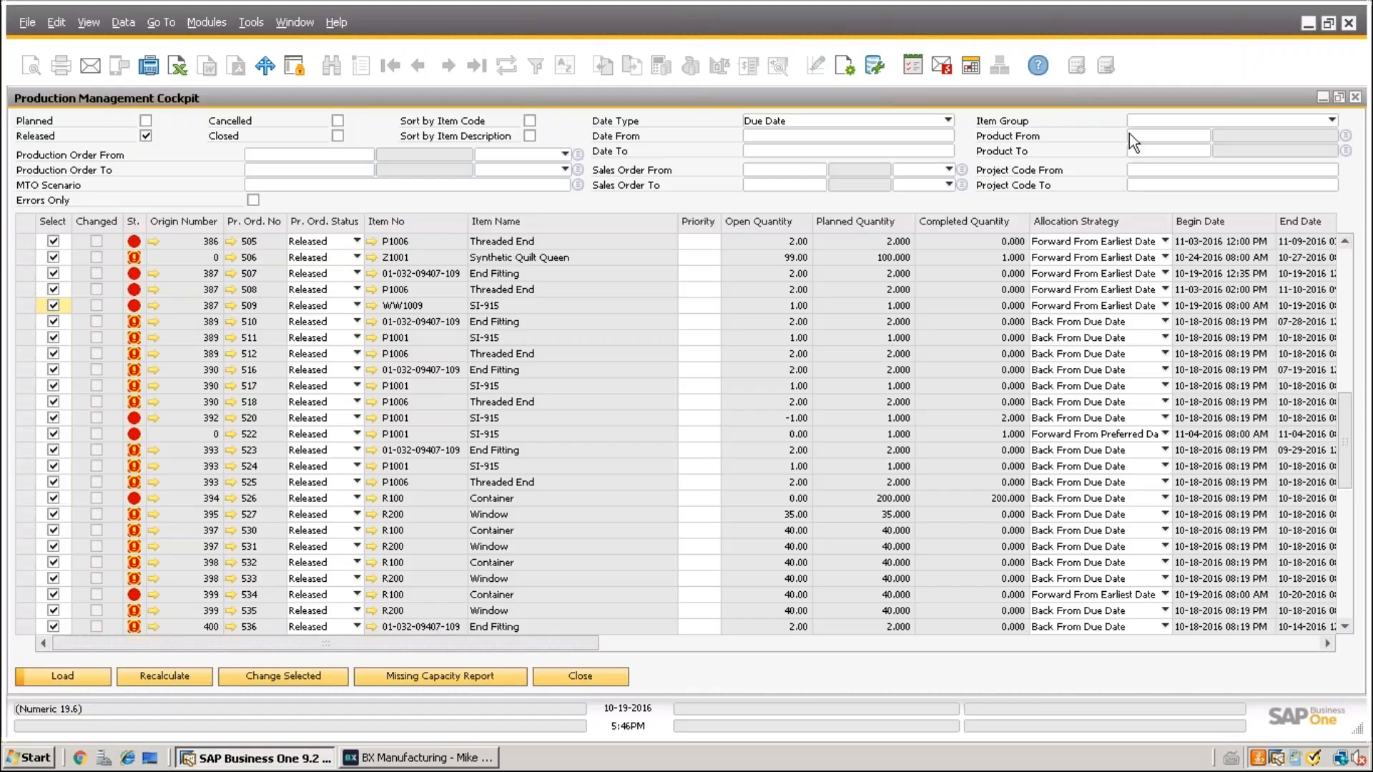
Step: Close the Production Management Cockpit, discarding its data, and open the Job Scheduling Control Panel from the production reports with its schedule loaded
left_click(1357, 99)
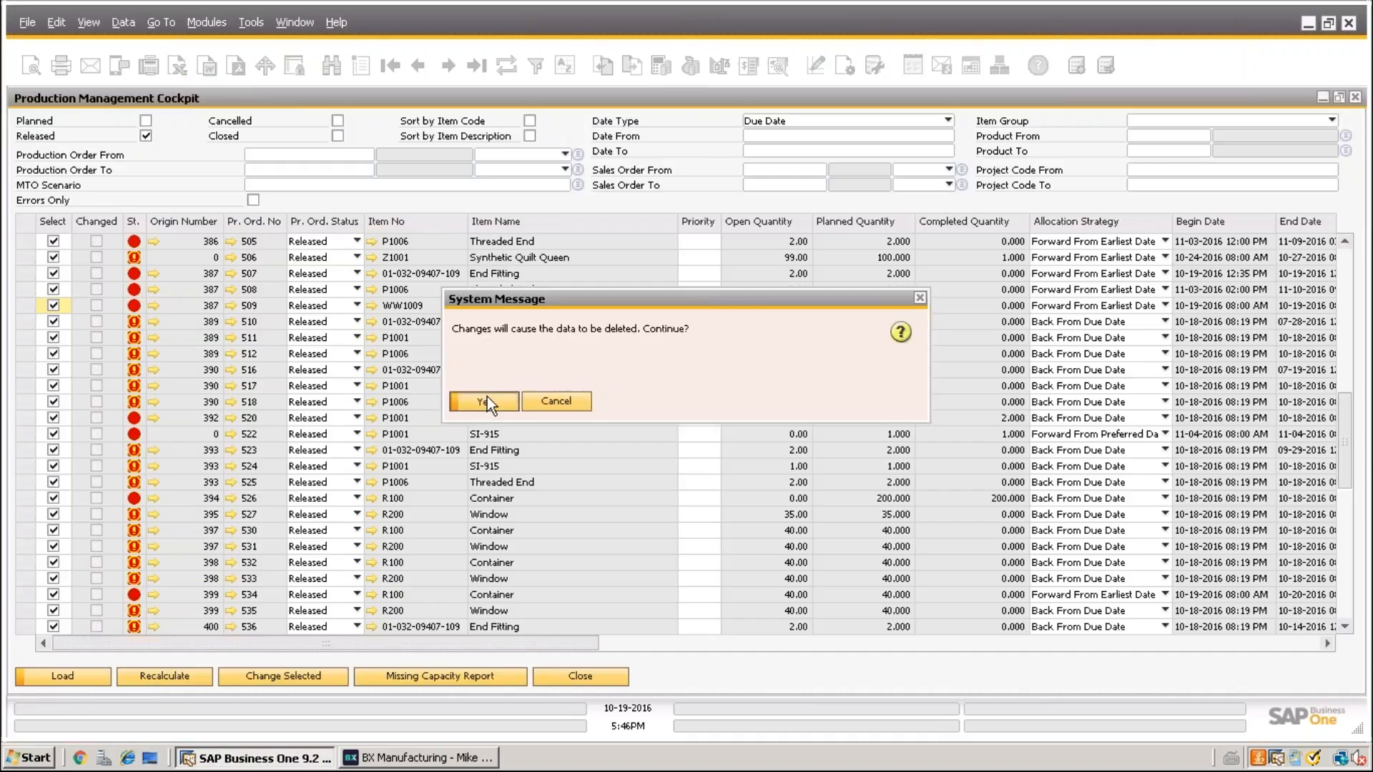
left_click(486, 402)
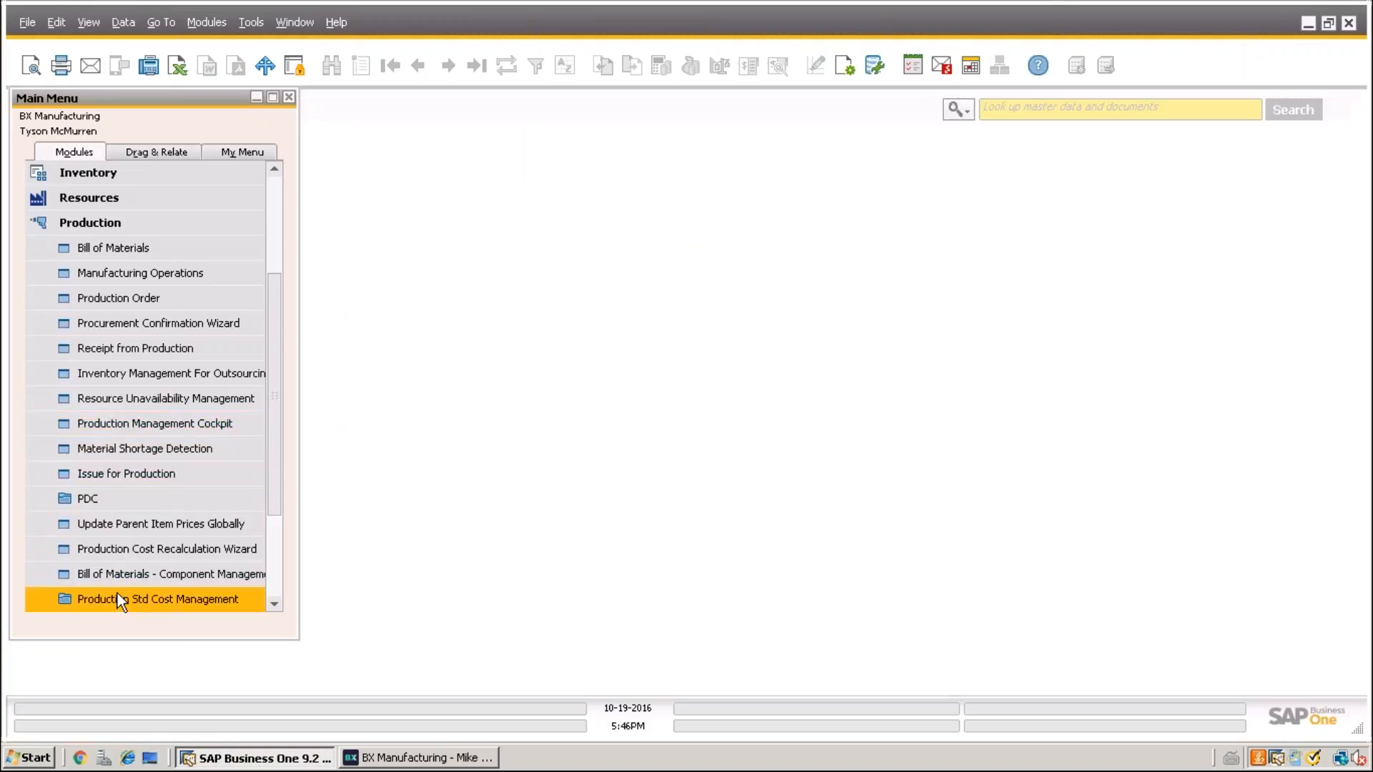
scroll(118, 586, "down", 2)
scroll(117, 539, "down", 2)
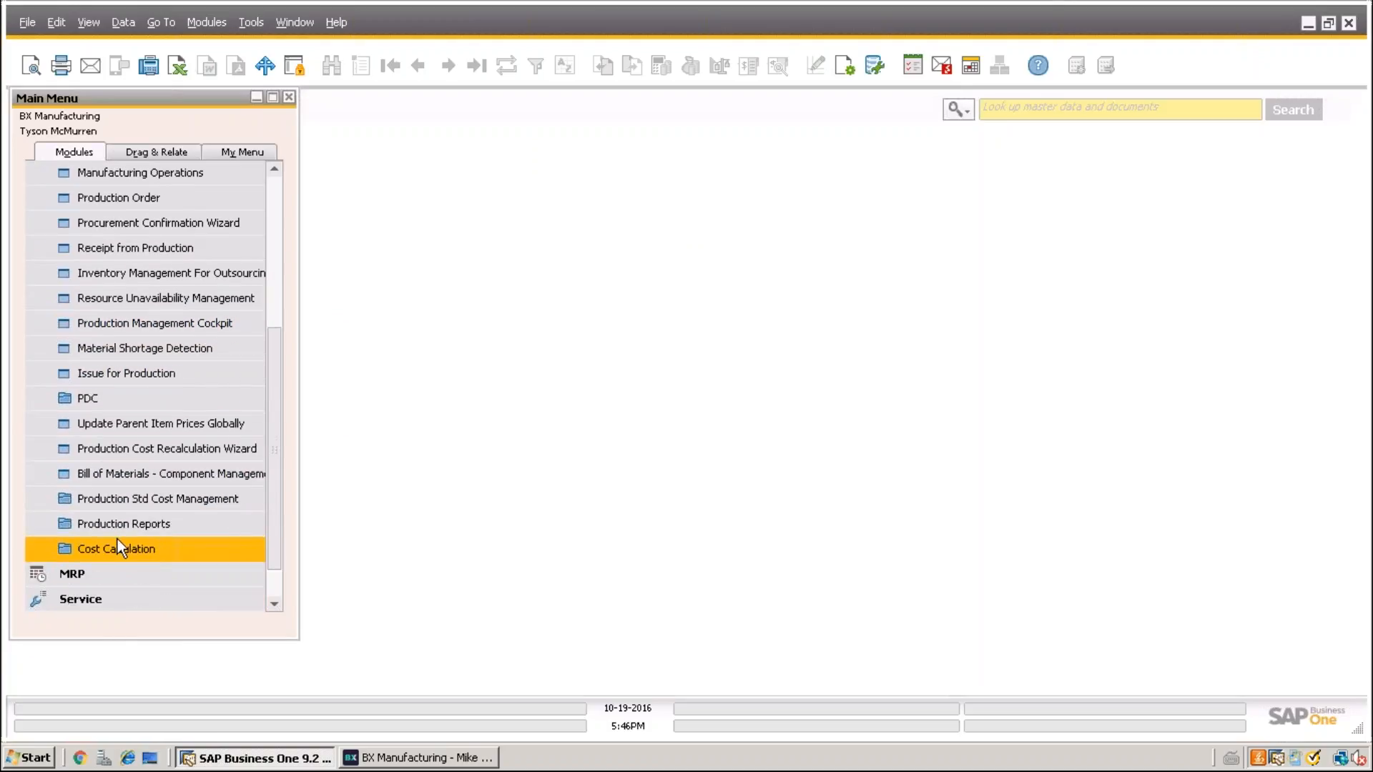
scroll(106, 460, "up", 1)
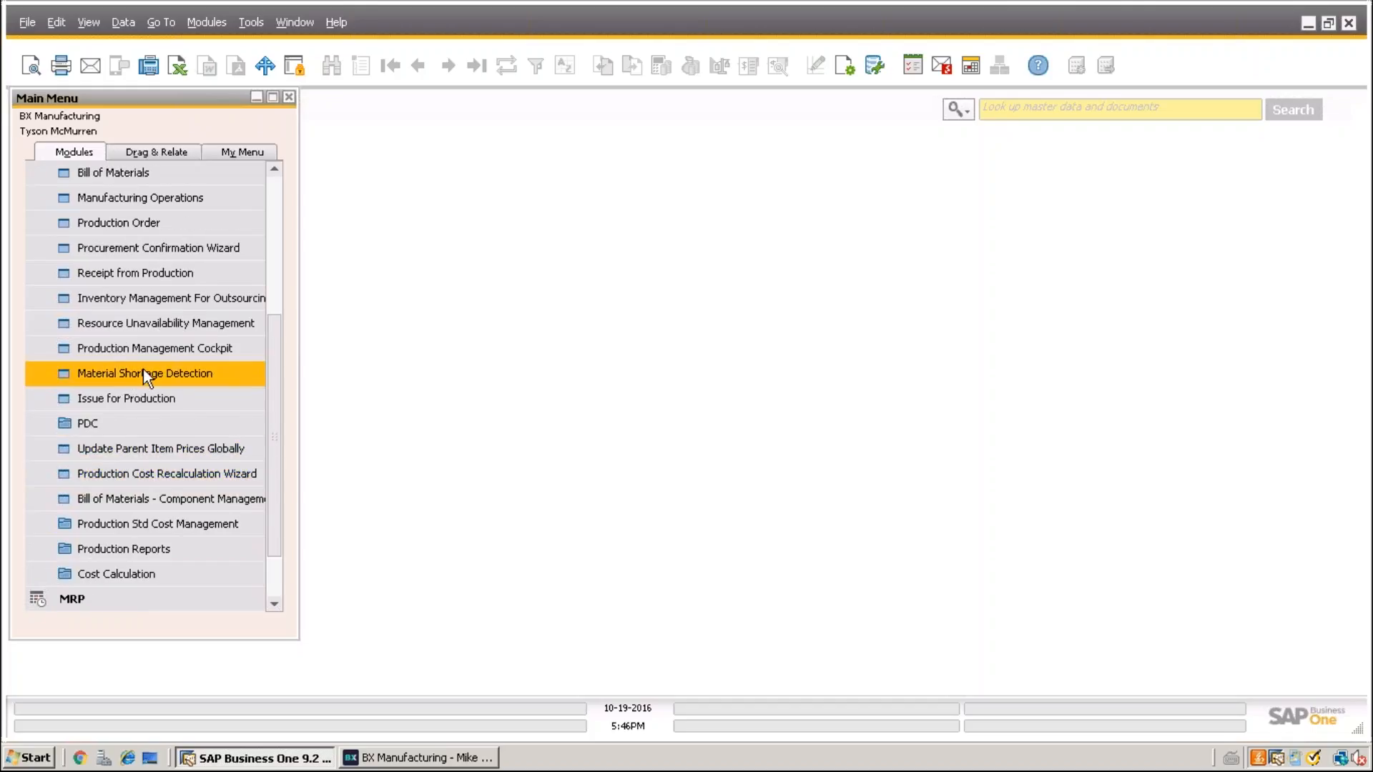
left_click(147, 556)
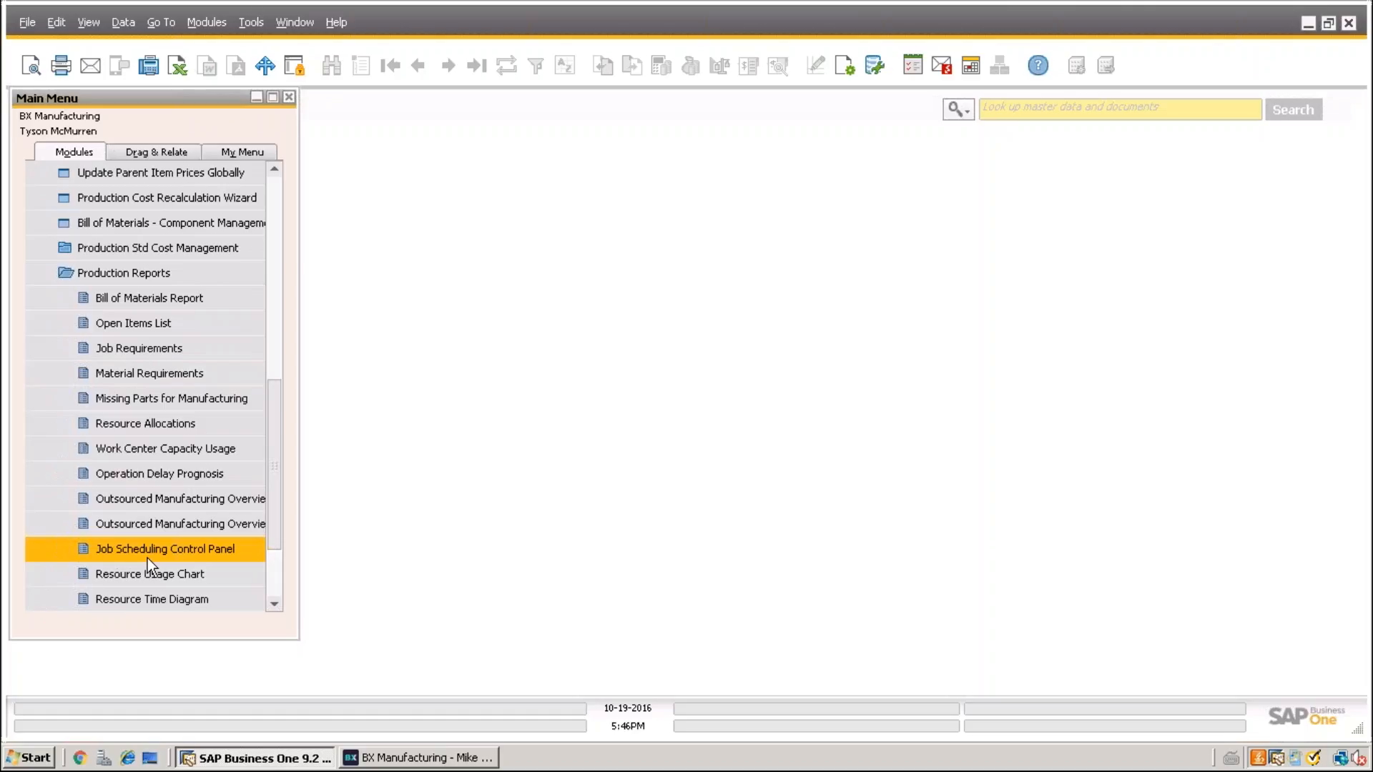
left_click(157, 553)
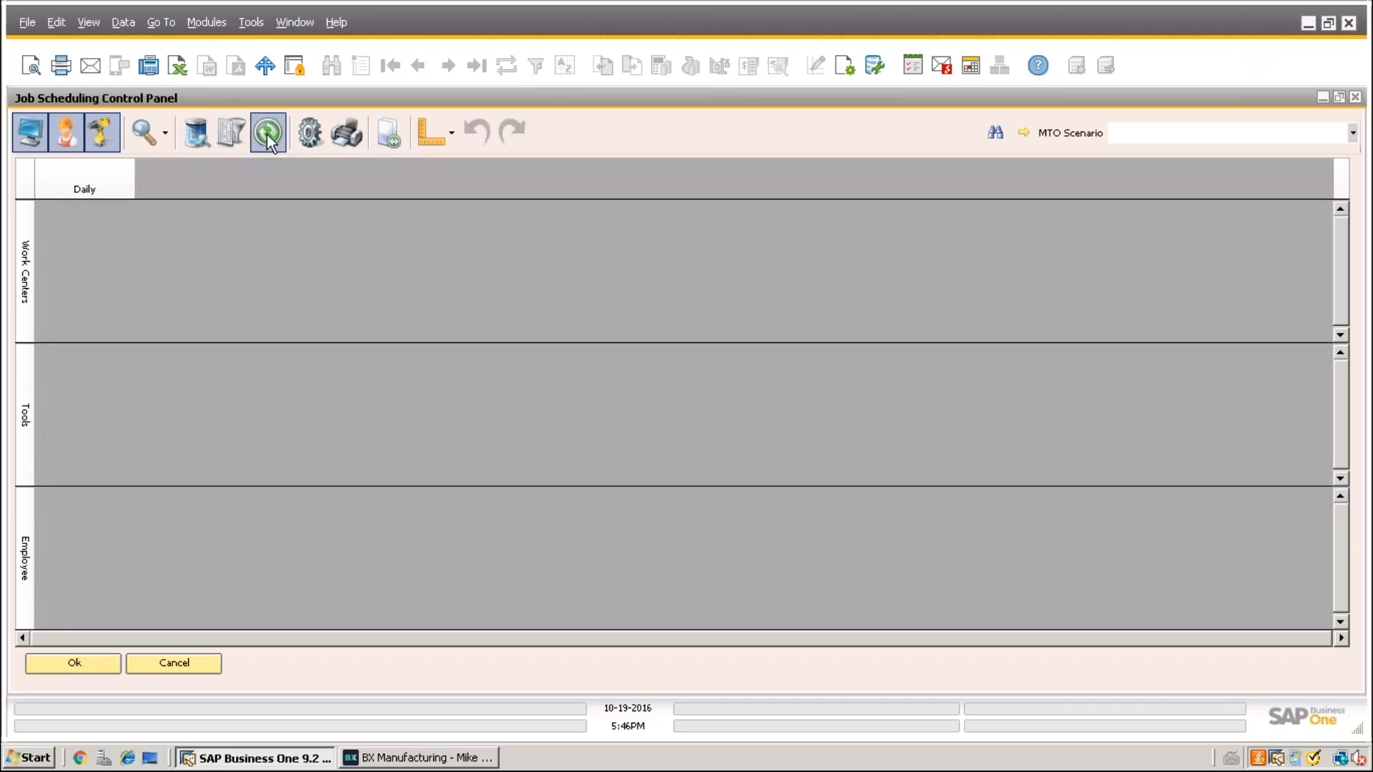
left_click(275, 133)
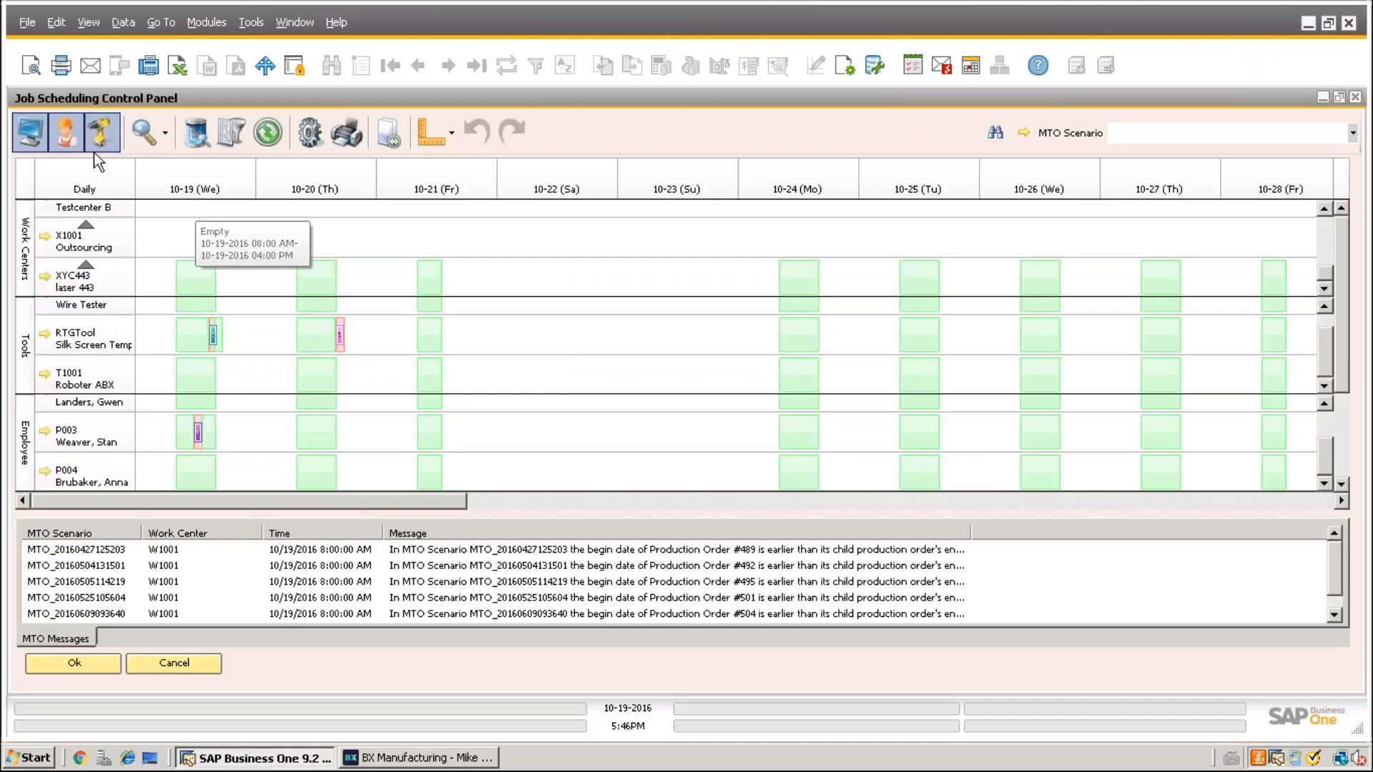
Step: Hide the tools and employees in the schedule and view the work center allocations around WC3001 and WC5001
left_click(96, 135)
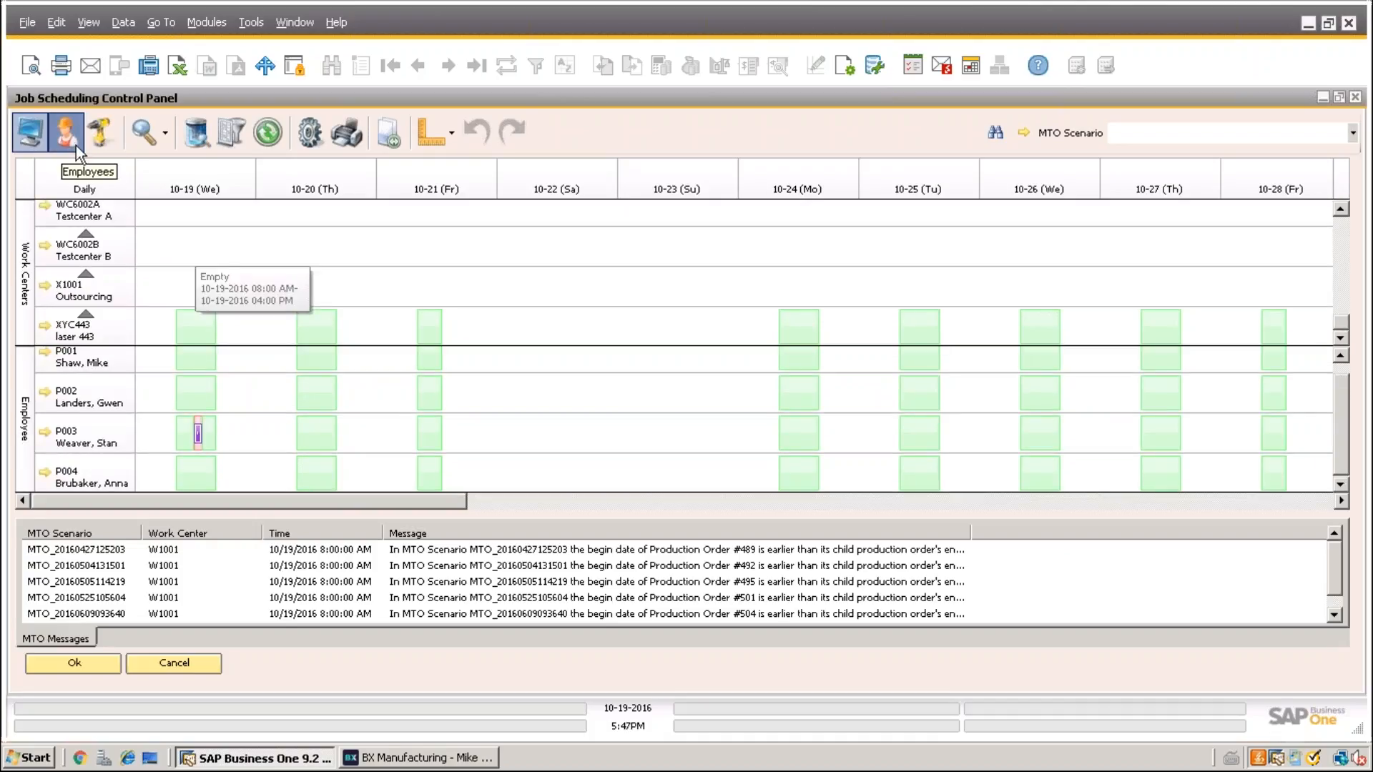
left_click(73, 141)
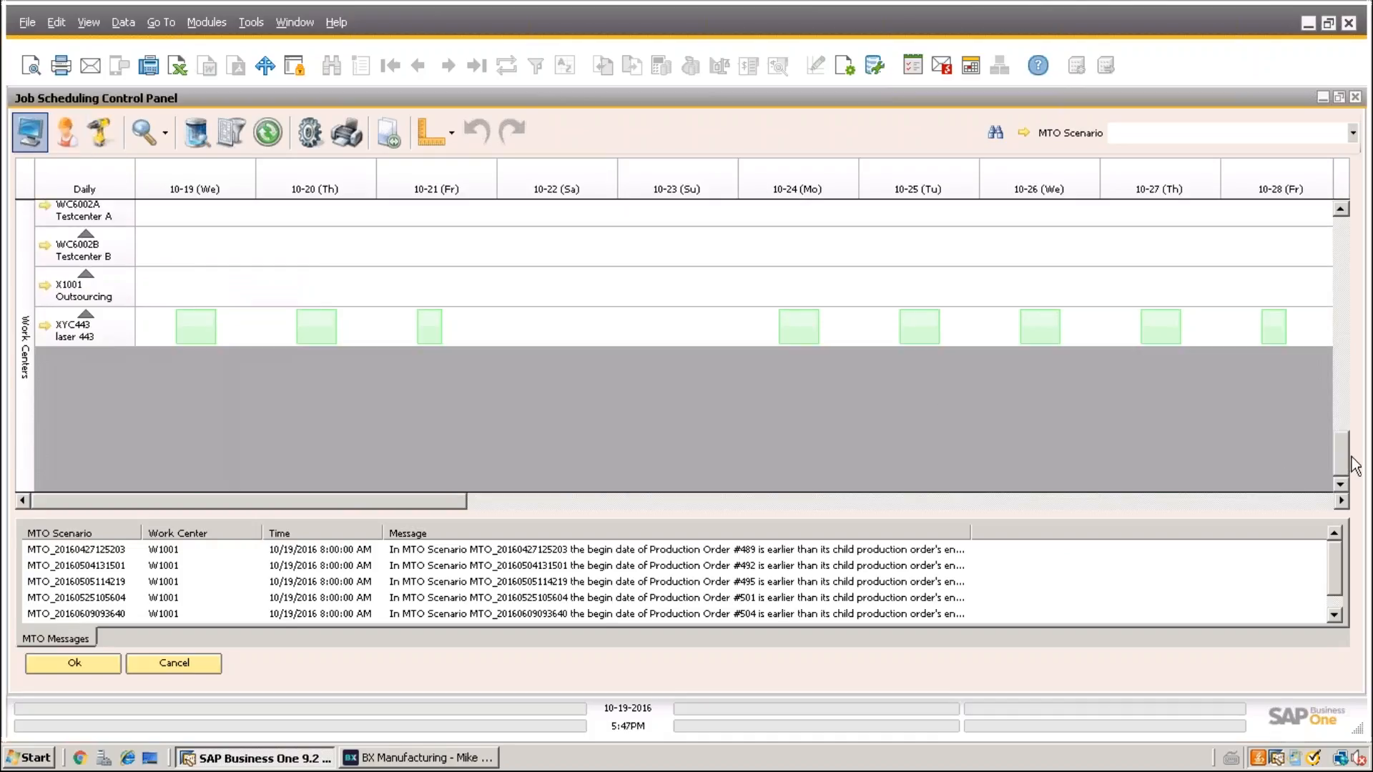
left_click_drag(1348, 466, 1331, 433)
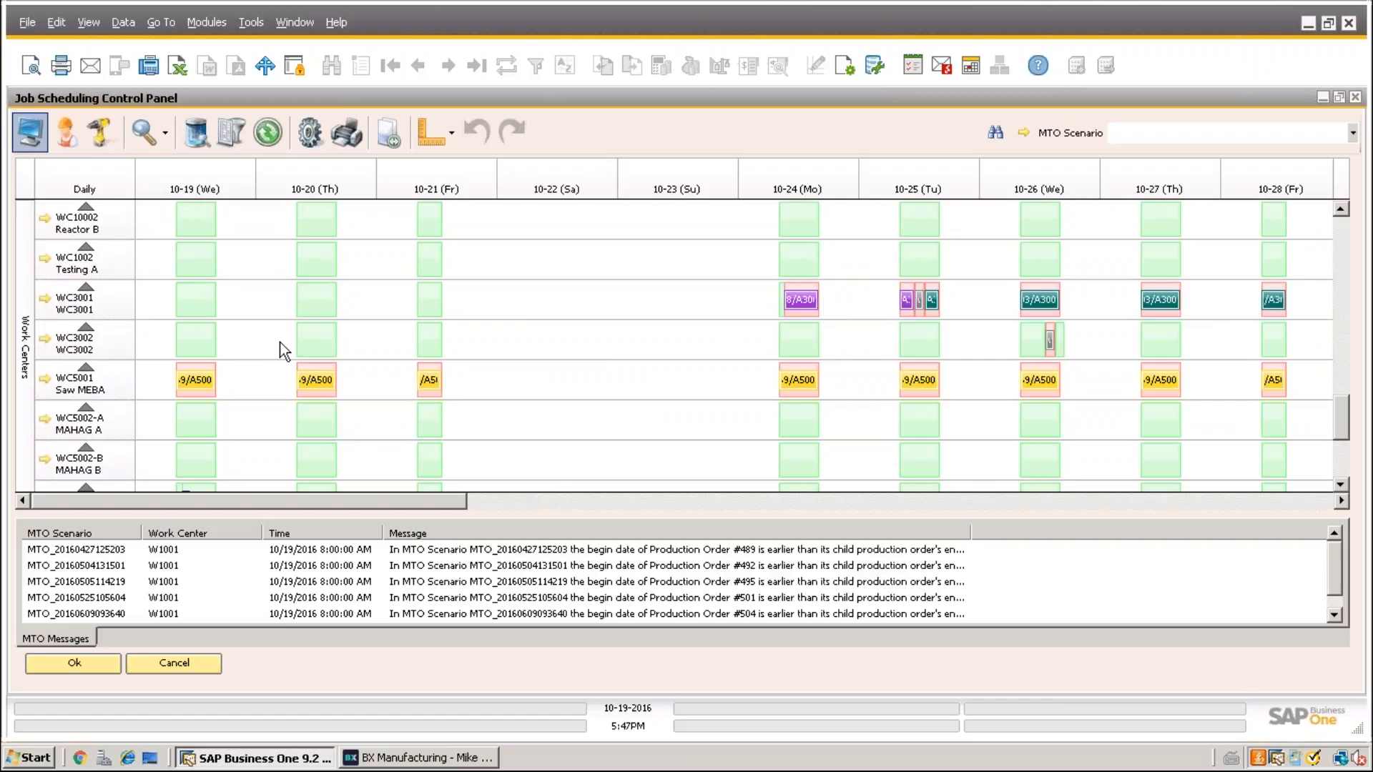
mouse_move(806, 305)
Step: Set the schedule's color mode to By Product in the configuration
left_click(308, 134)
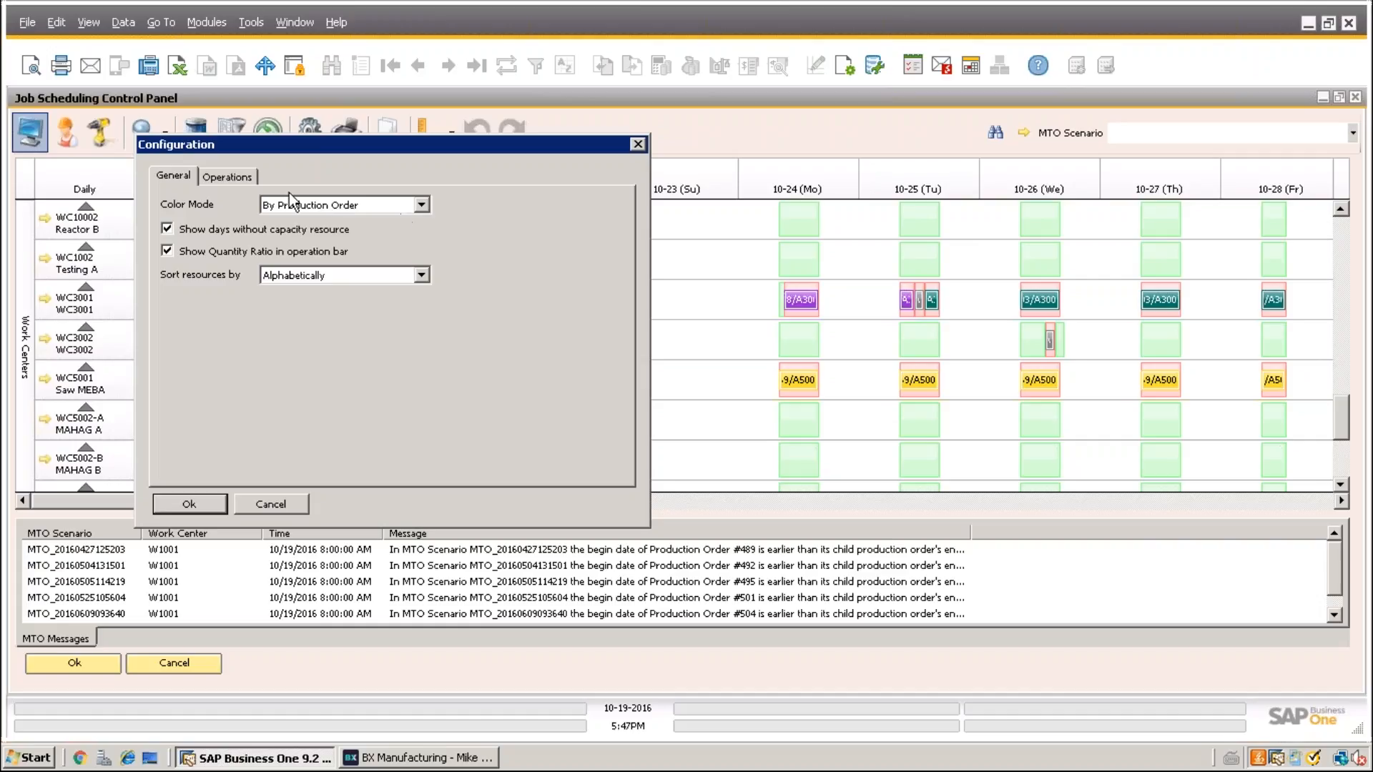
left_click(421, 206)
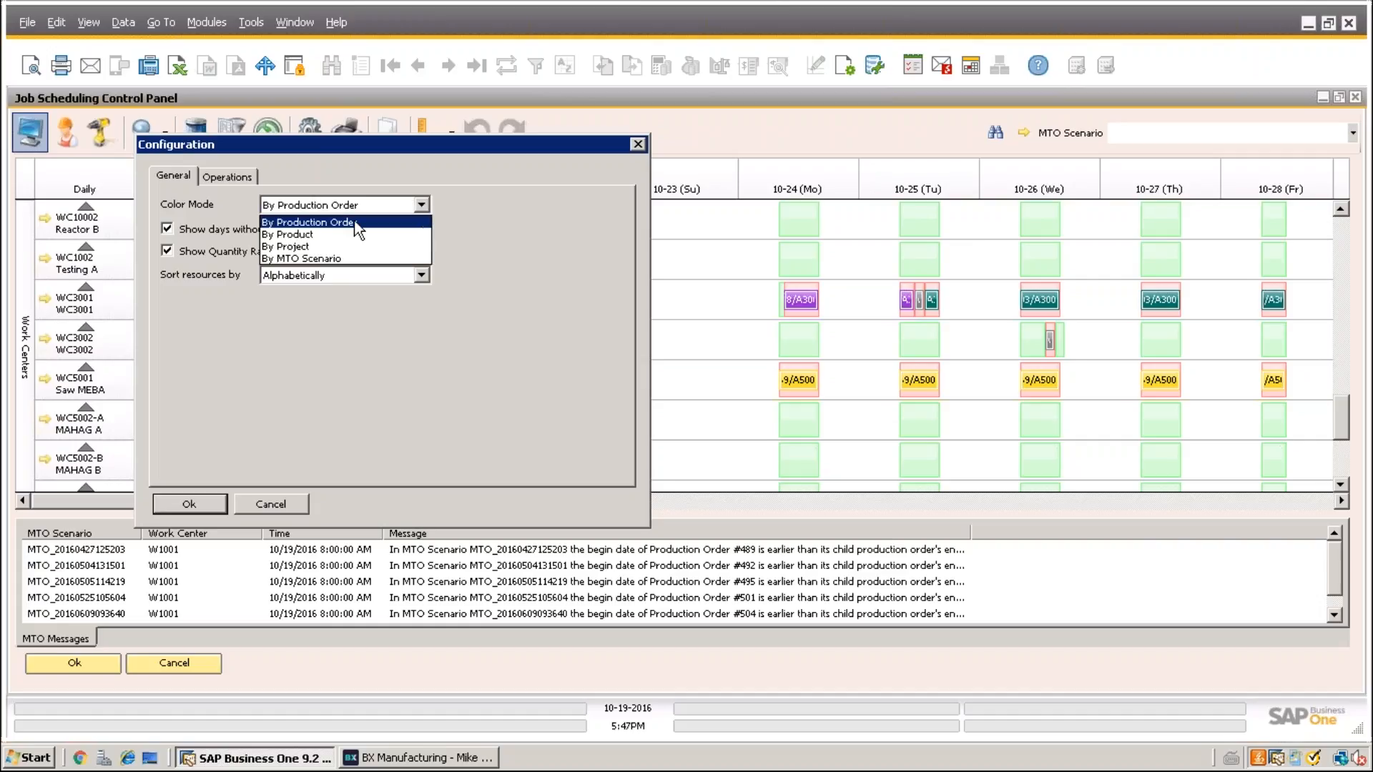
left_click(306, 236)
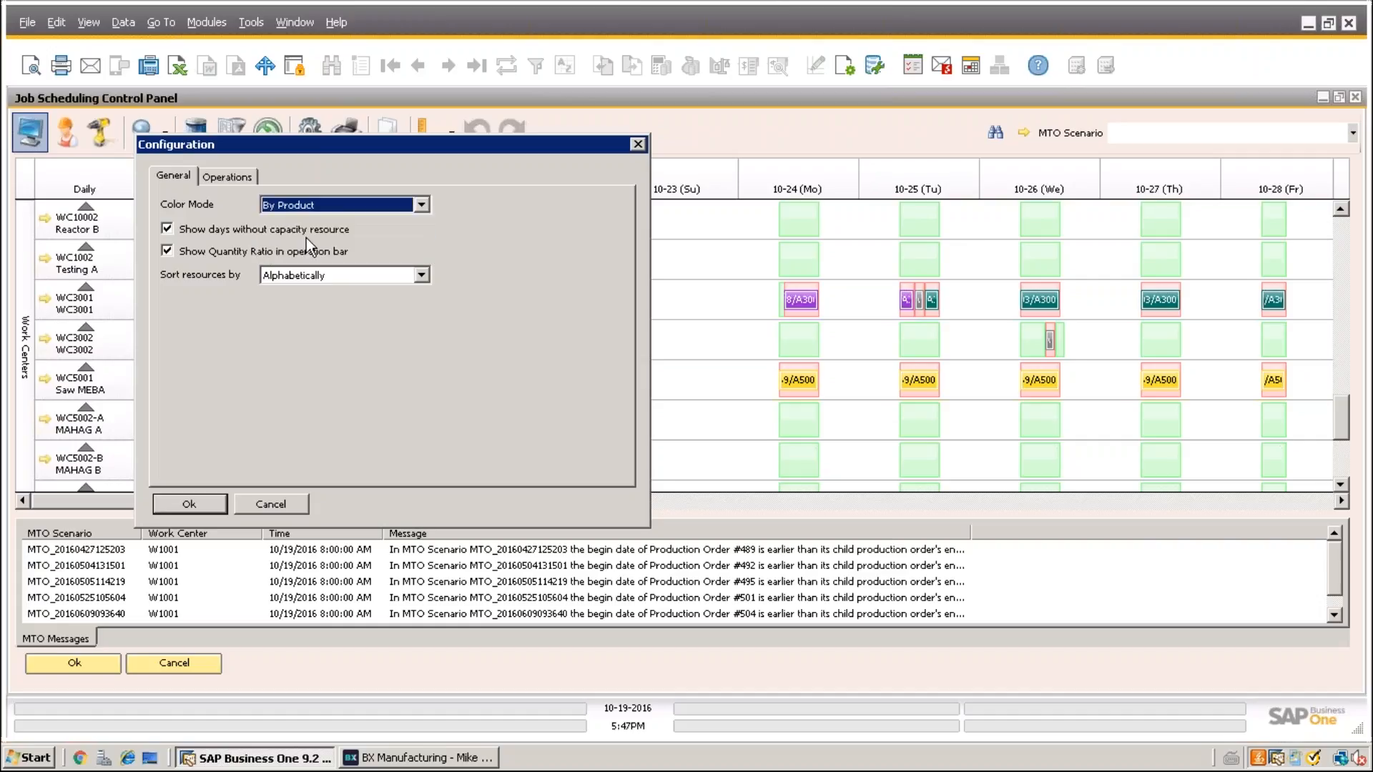
left_click(421, 205)
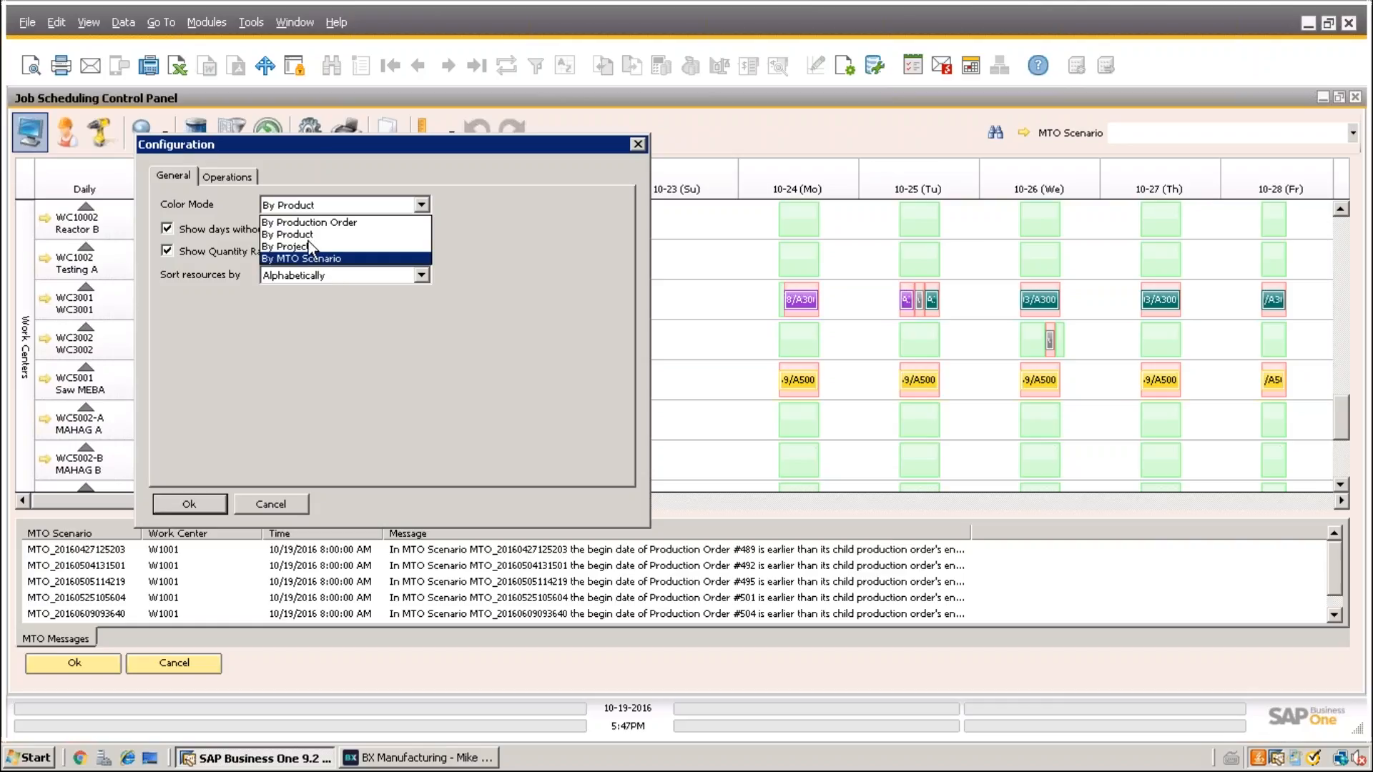
left_click(289, 235)
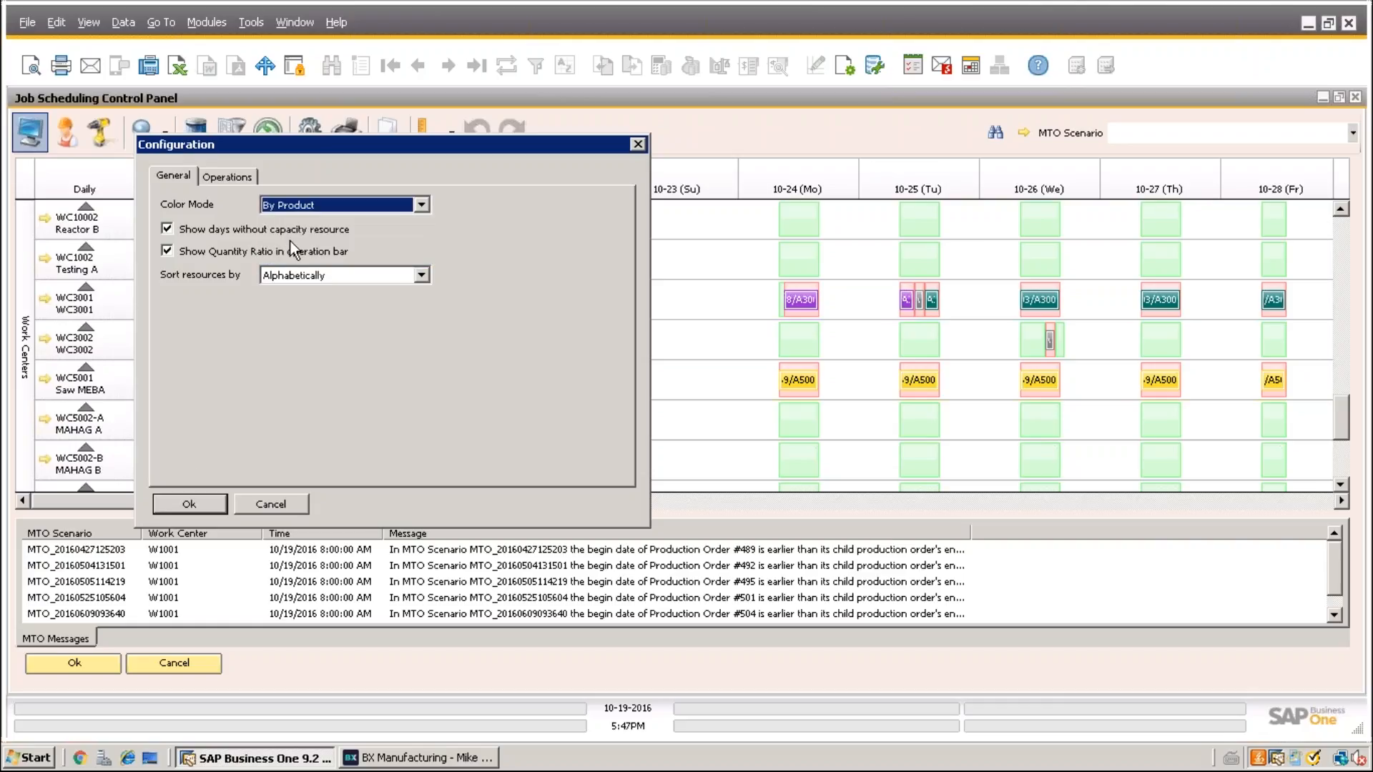
left_click(189, 504)
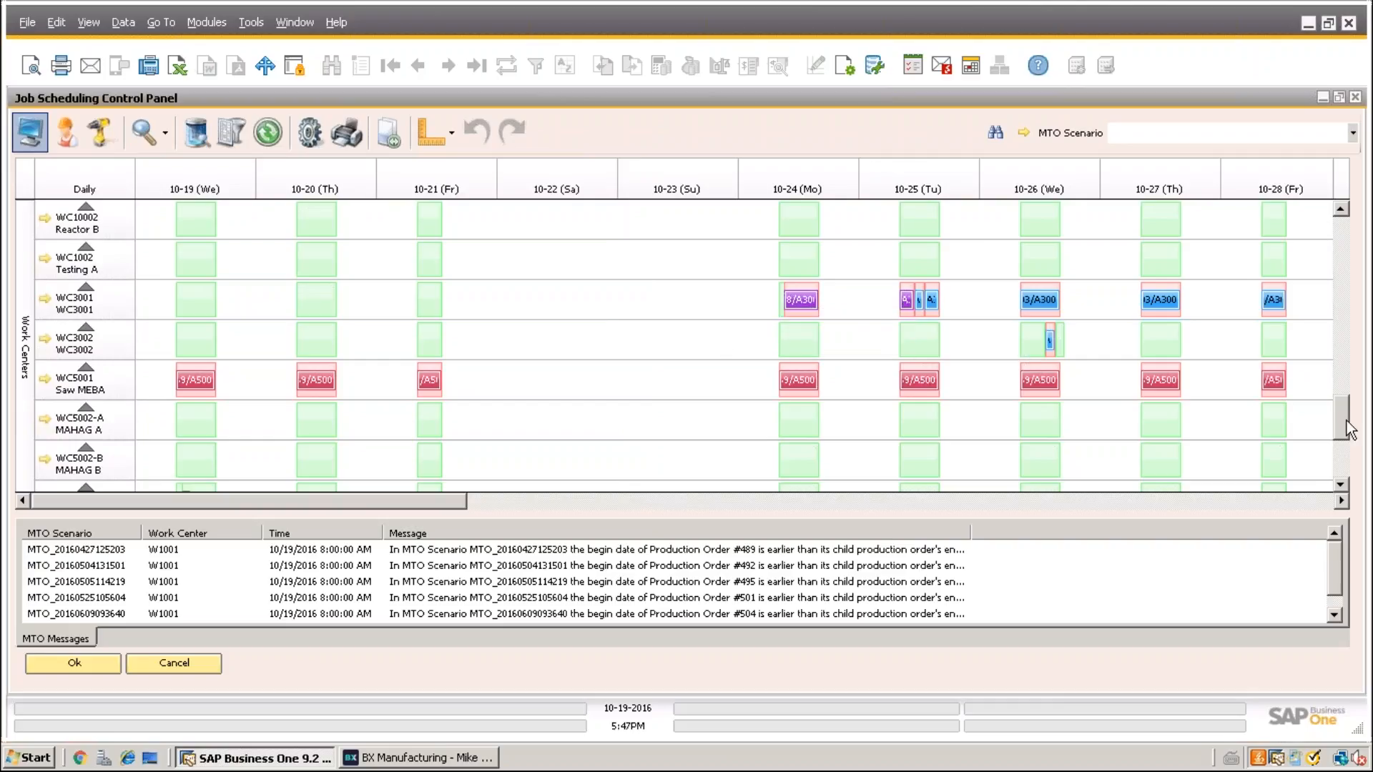
Step: View the RTG work centers in the schedule and review the available timescale intervals
left_click_drag(1346, 429, 1315, 302)
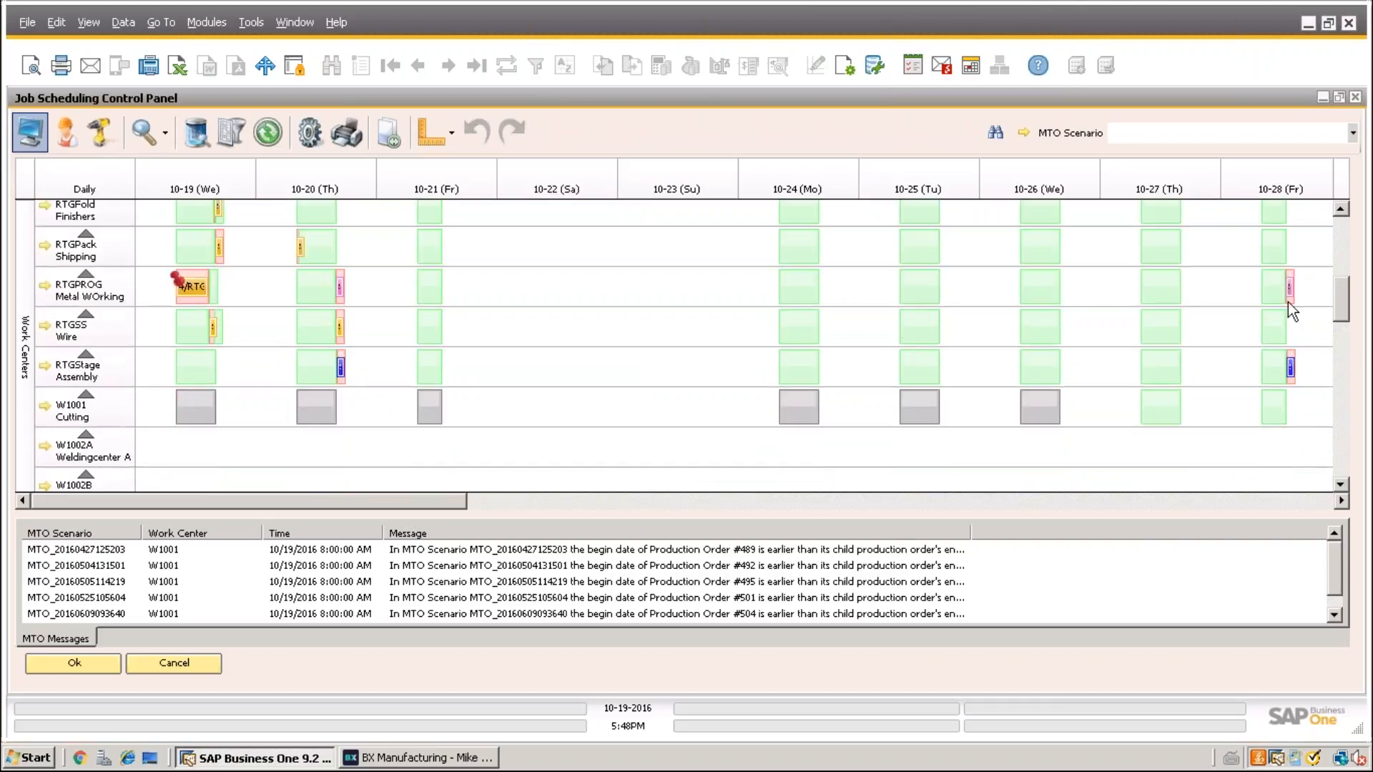
left_click(436, 132)
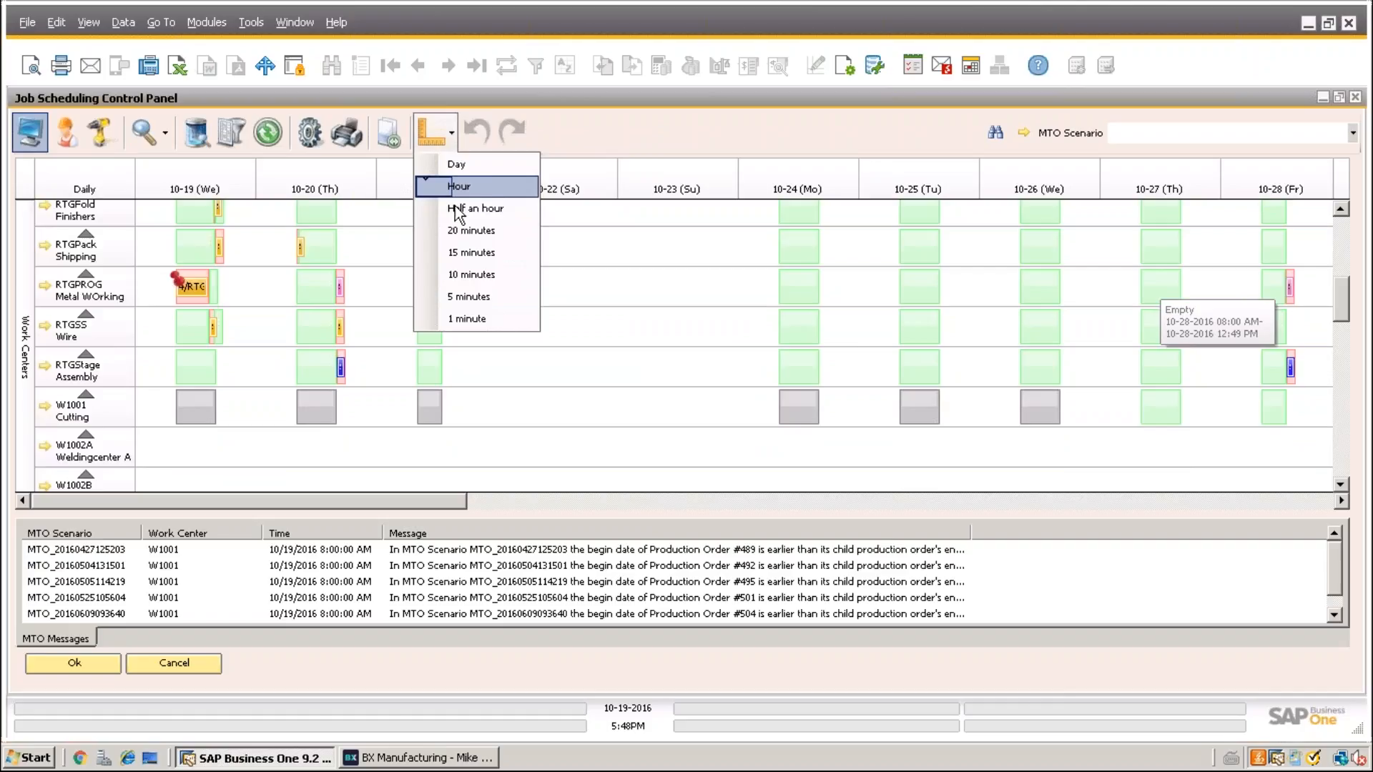
left_click(433, 135)
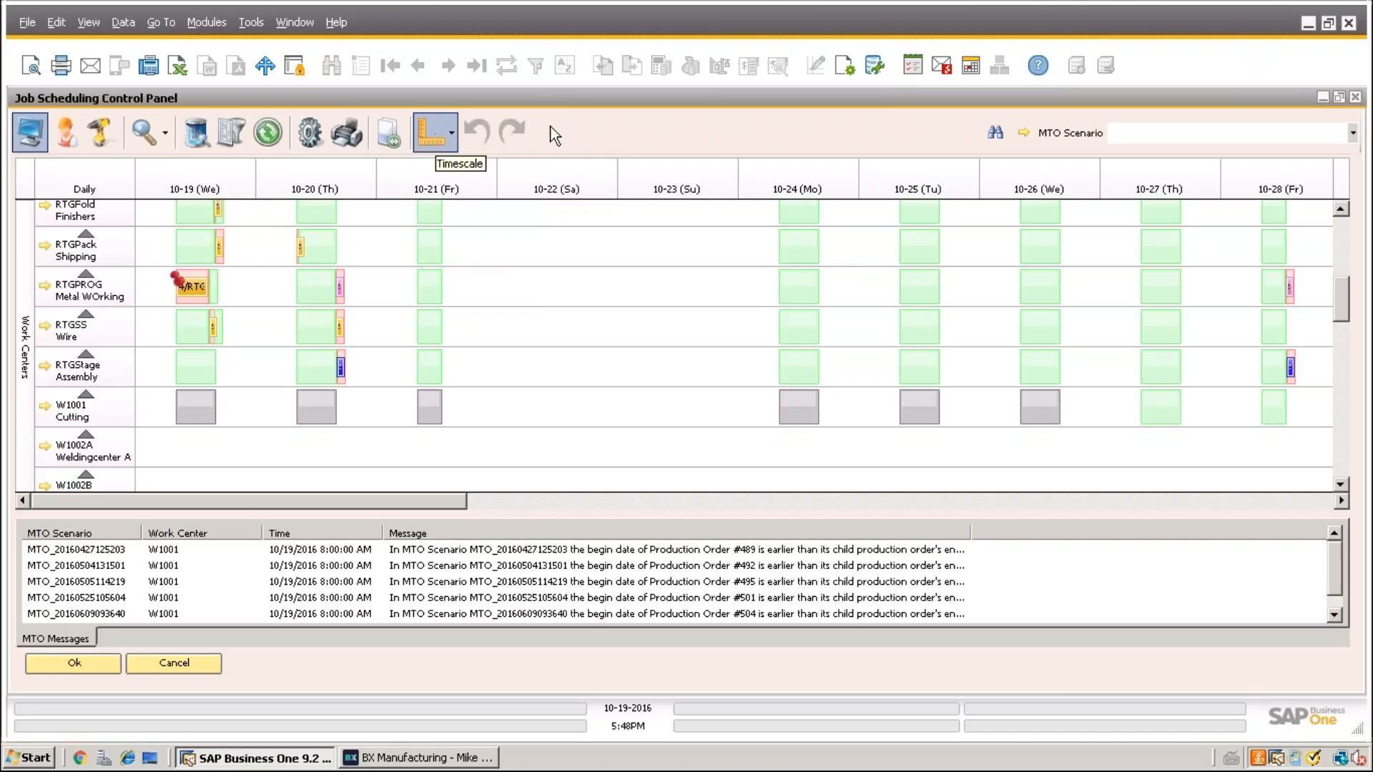
Step: Inspect the pinned operation on RTGPROG, review the operation label and tooltip settings, and close the configuration without changes
mouse_move(179, 290)
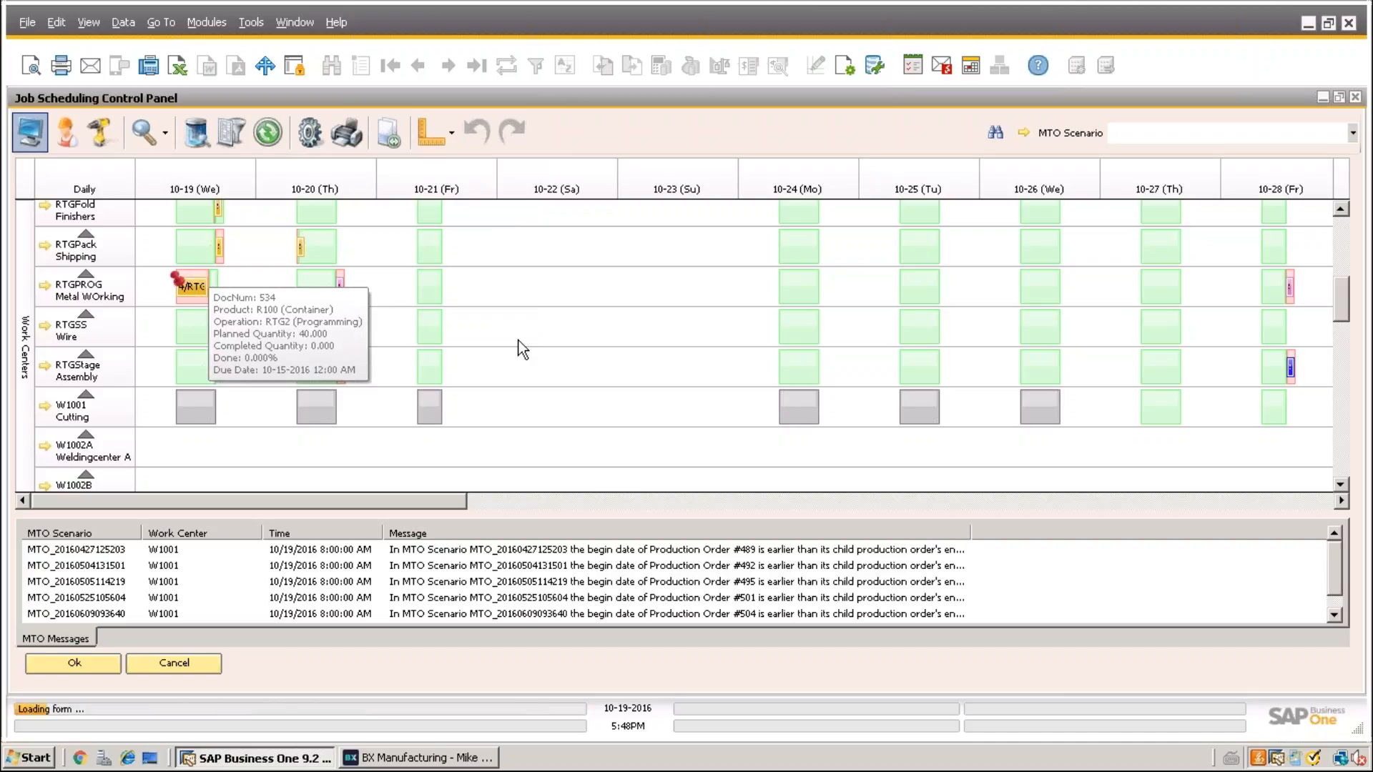
left_click(309, 136)
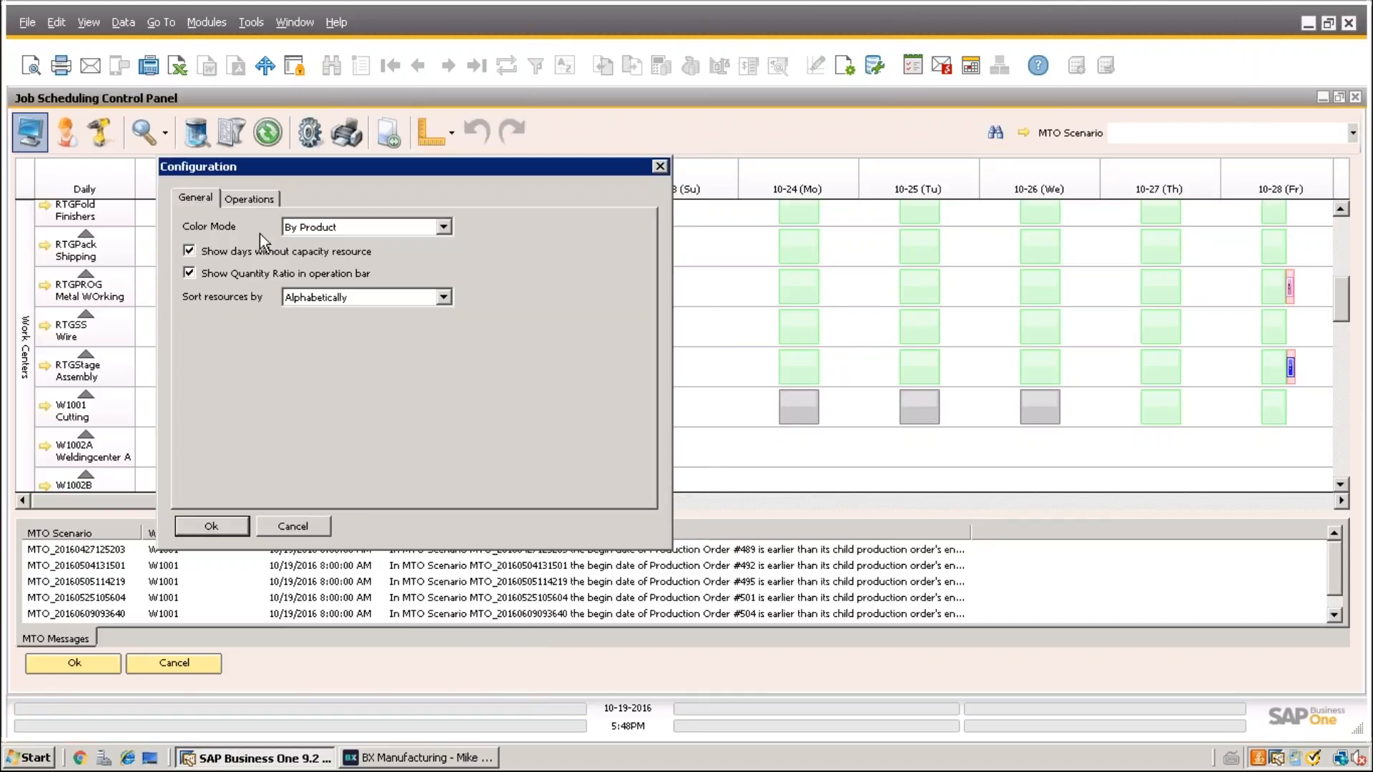
left_click(233, 199)
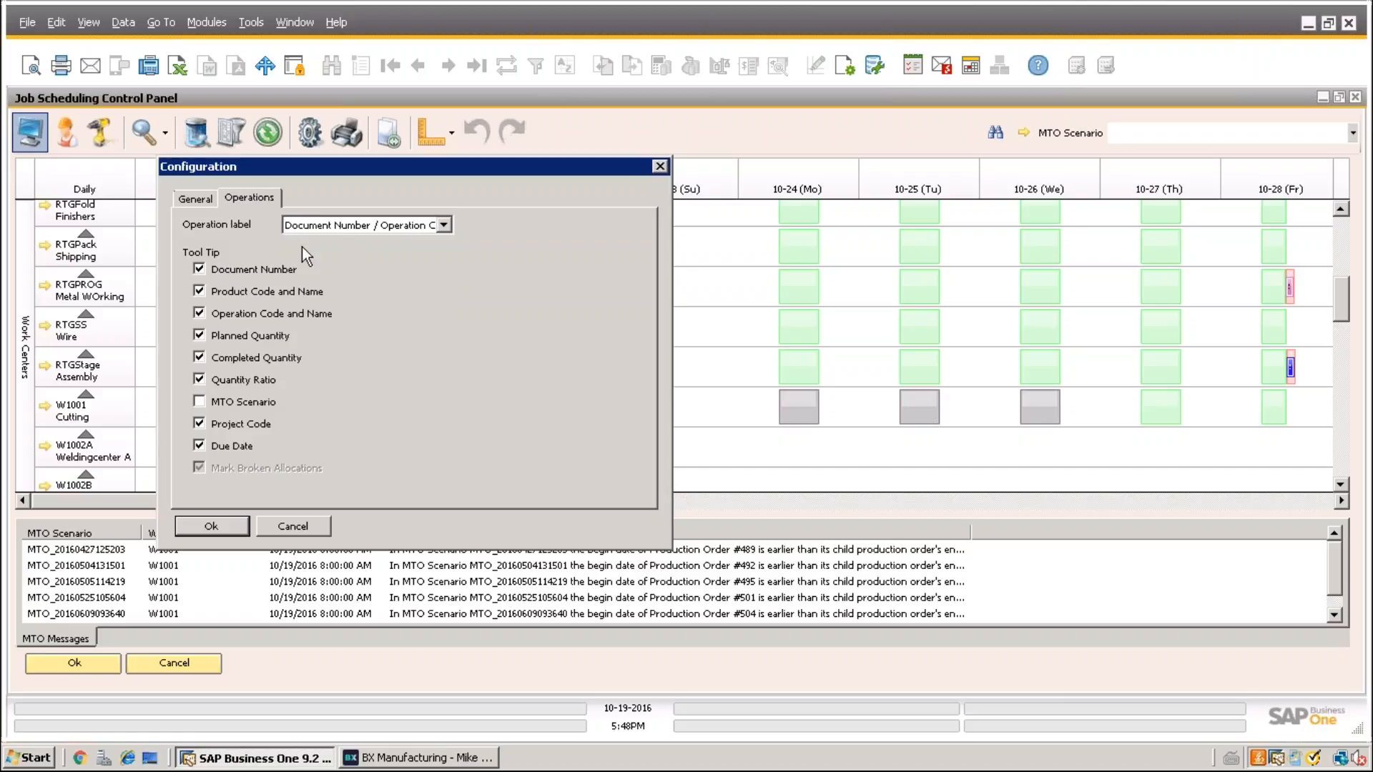
left_click(444, 226)
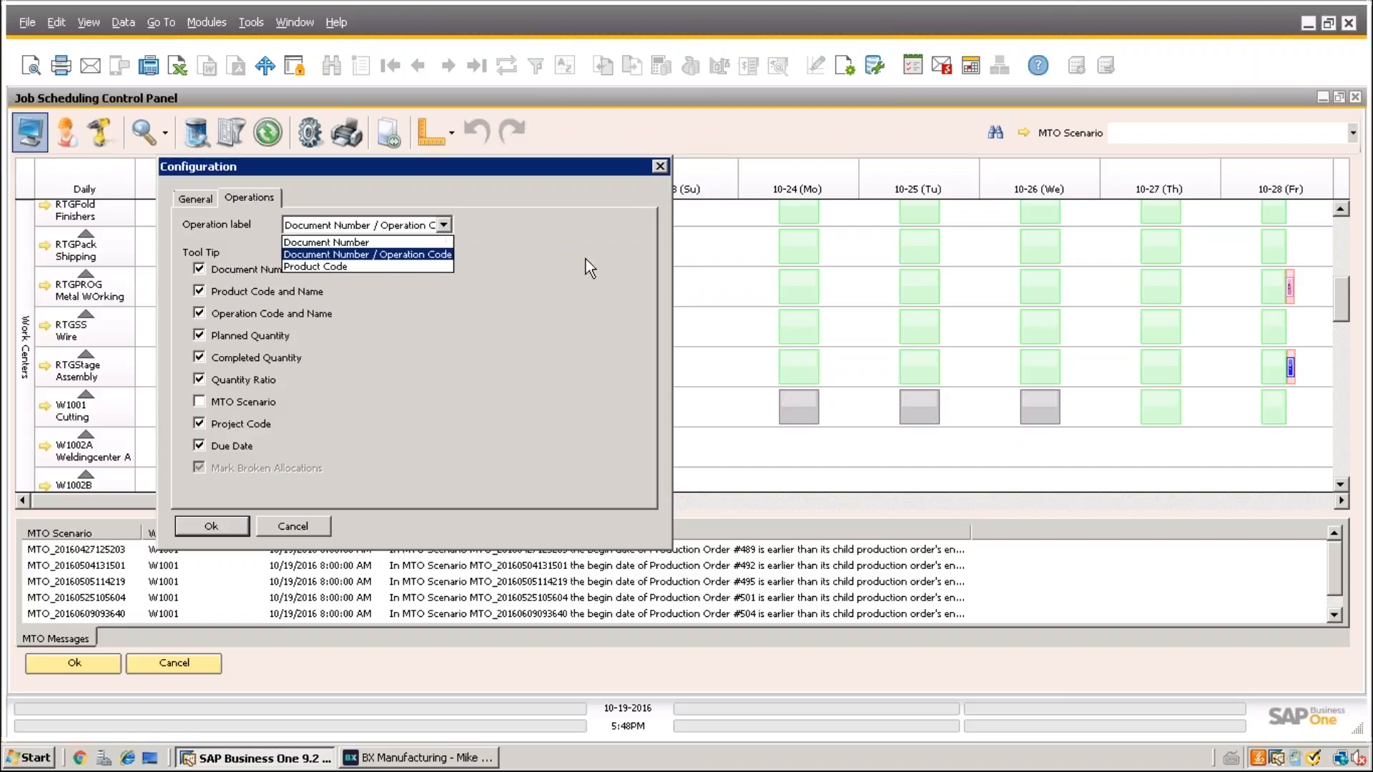
left_click(660, 166)
left_click(660, 166)
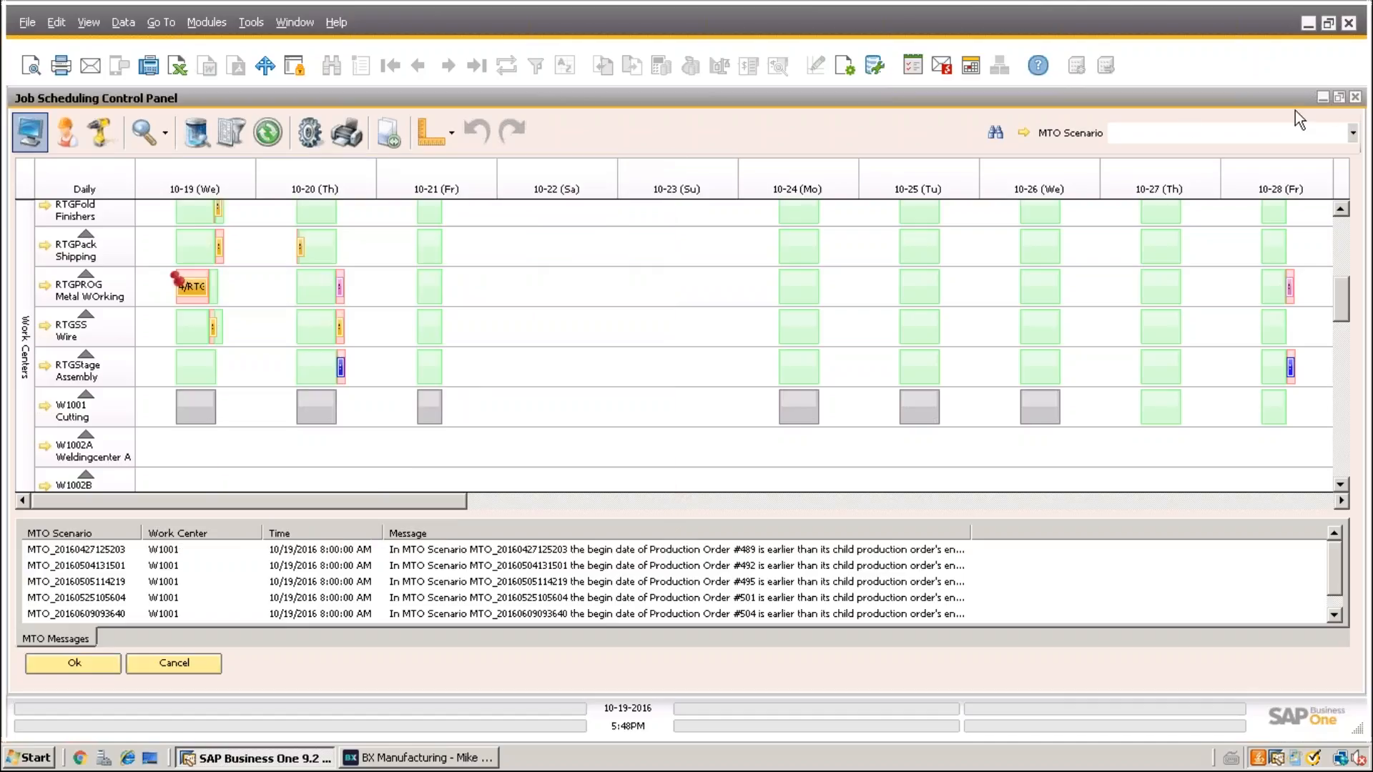
Step: Check the pinned start date of the RTG2 Programming operation, close its production order, and return to the Job Scheduling Control Panel
left_click(1323, 97)
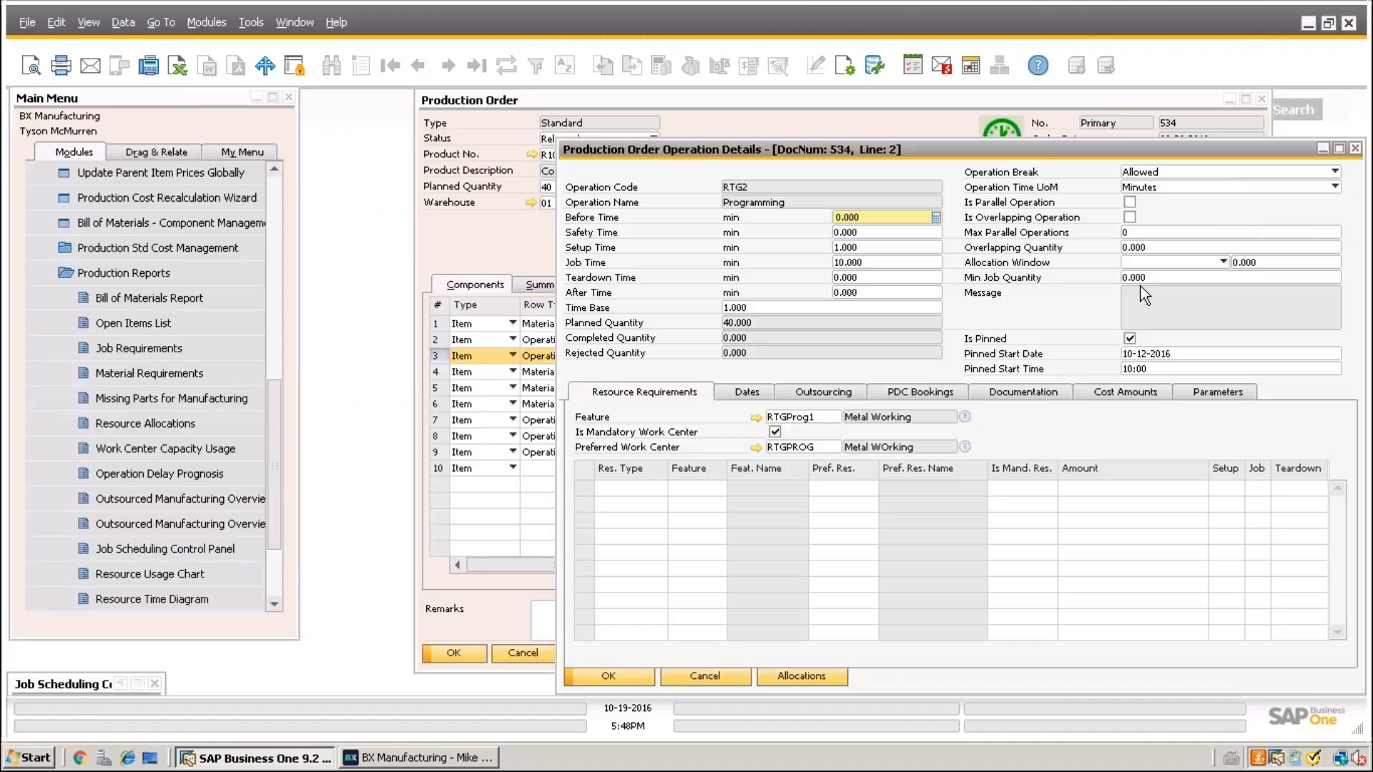
left_click(1142, 355)
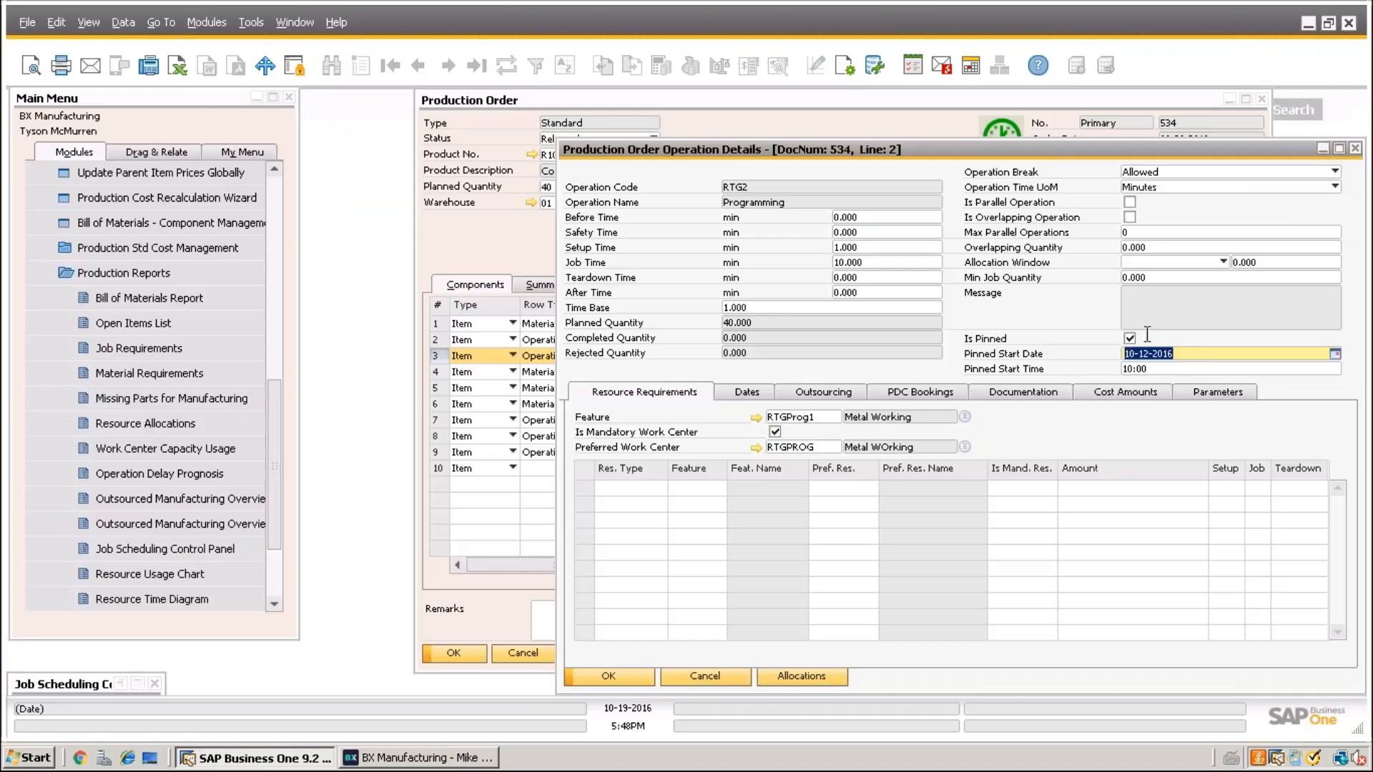
left_click(1355, 149)
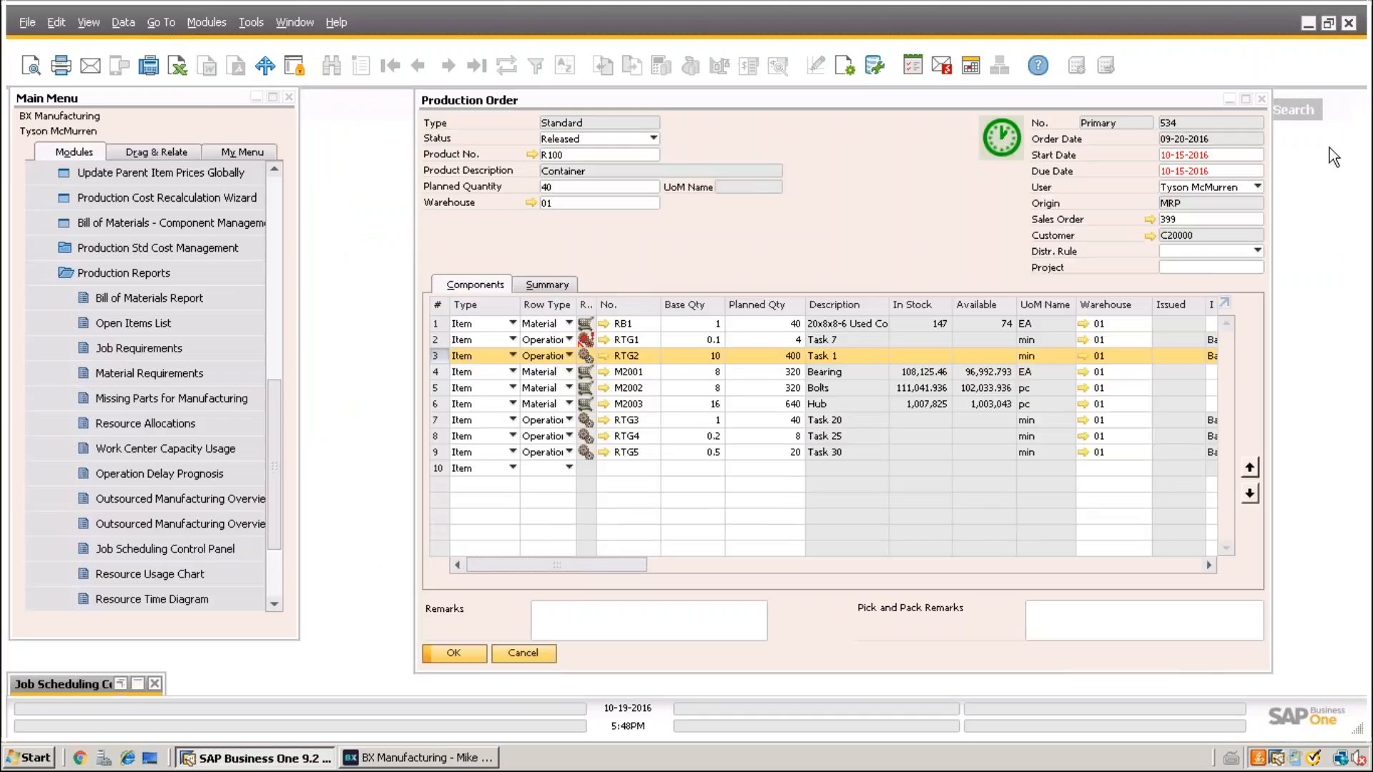
left_click(1262, 99)
left_click(138, 684)
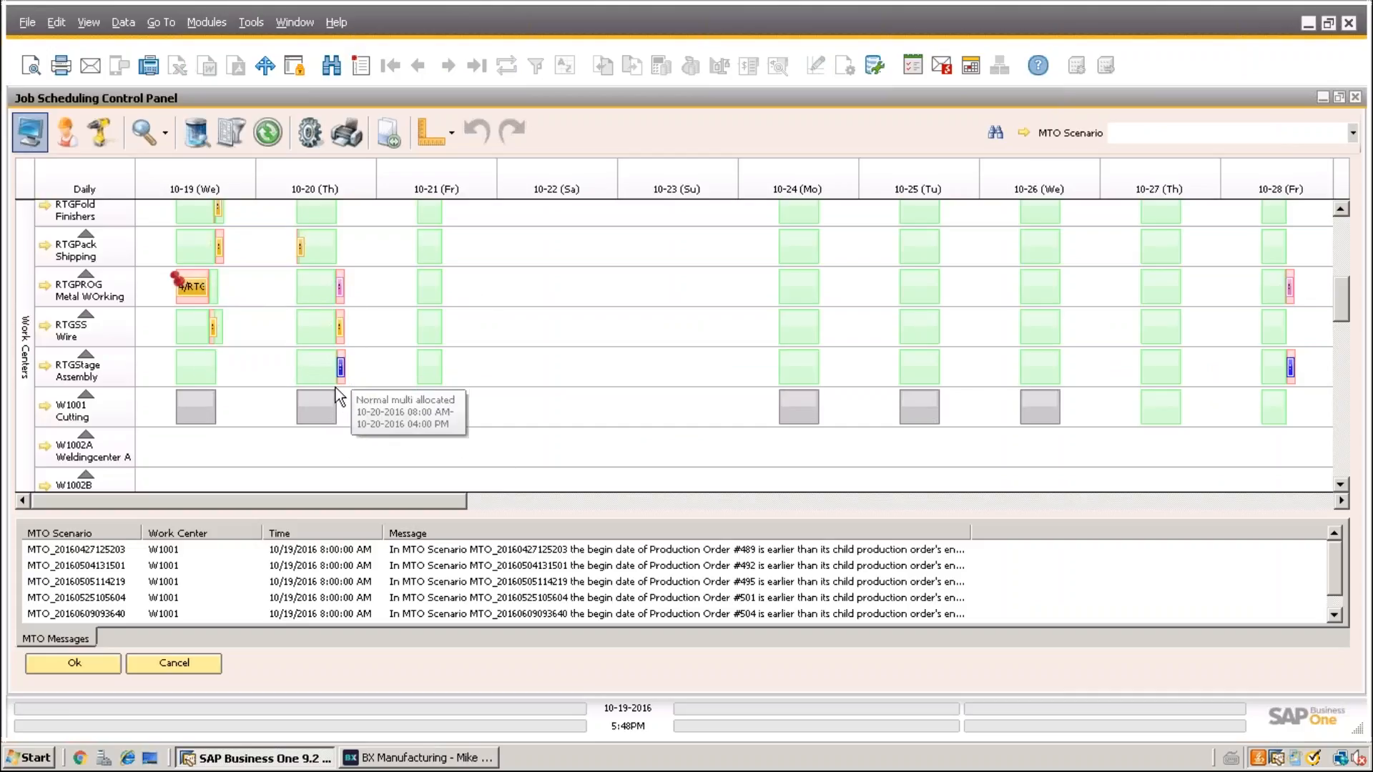
Step: Move the RTG1 operation on work center RTGStage from 10-20 to 10-24, then recalculate the schedule and save the changes
mouse_move(326, 371)
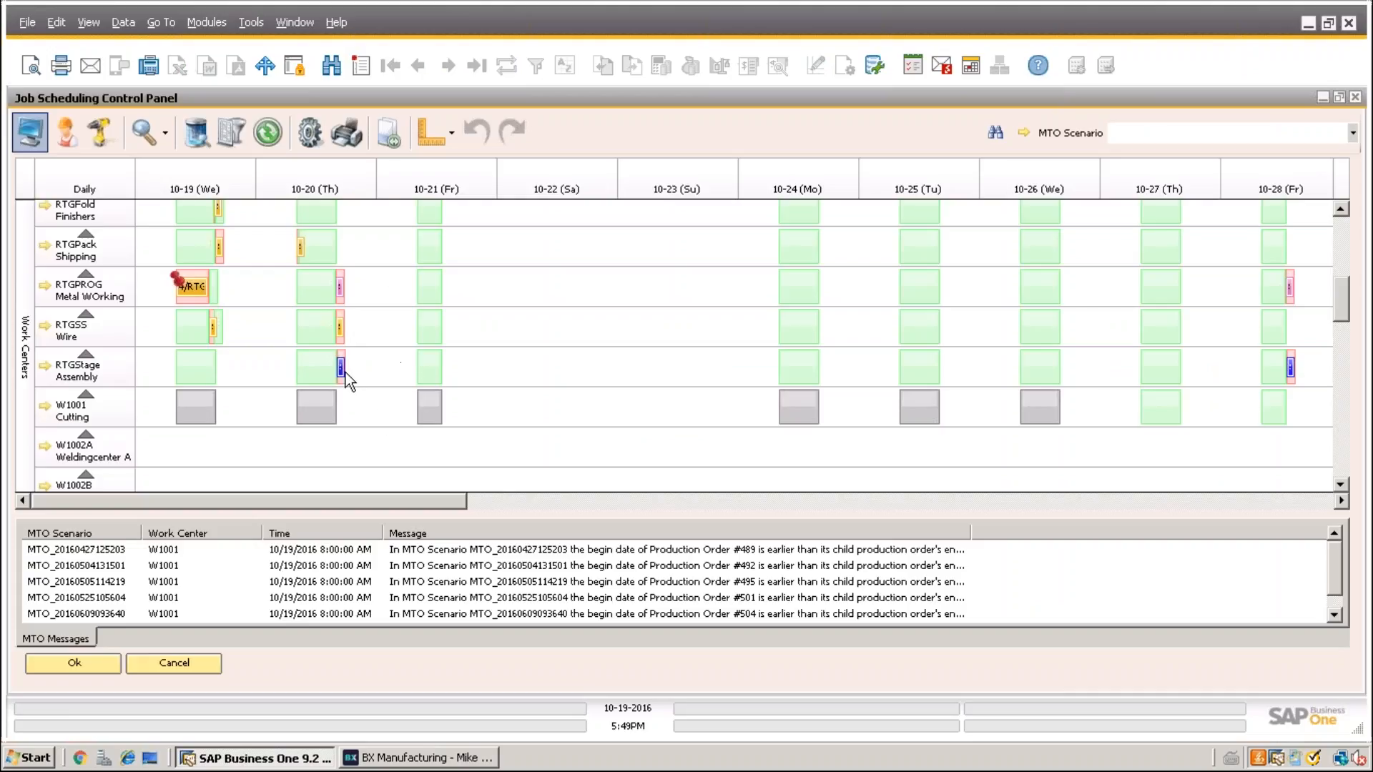
left_click_drag(342, 366, 786, 371)
mouse_move(803, 369)
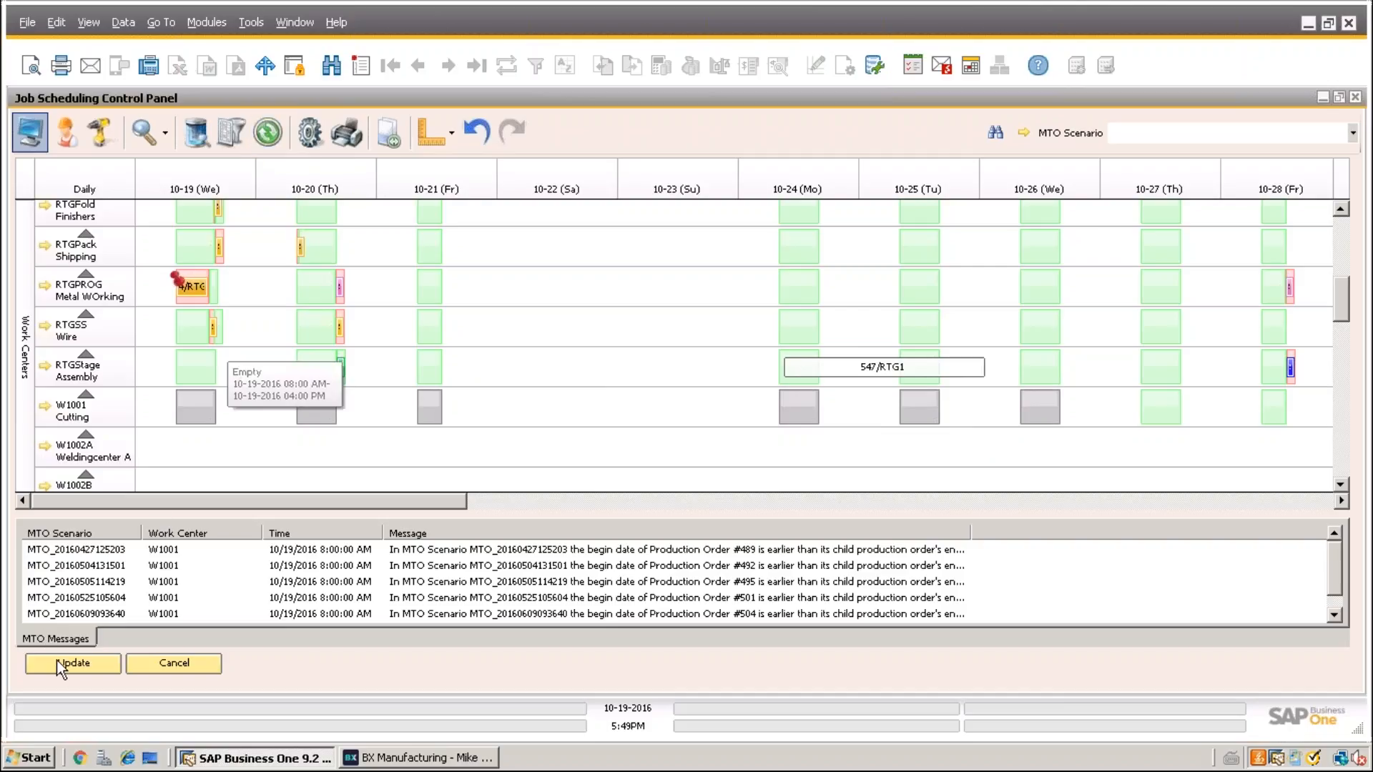
left_click(263, 140)
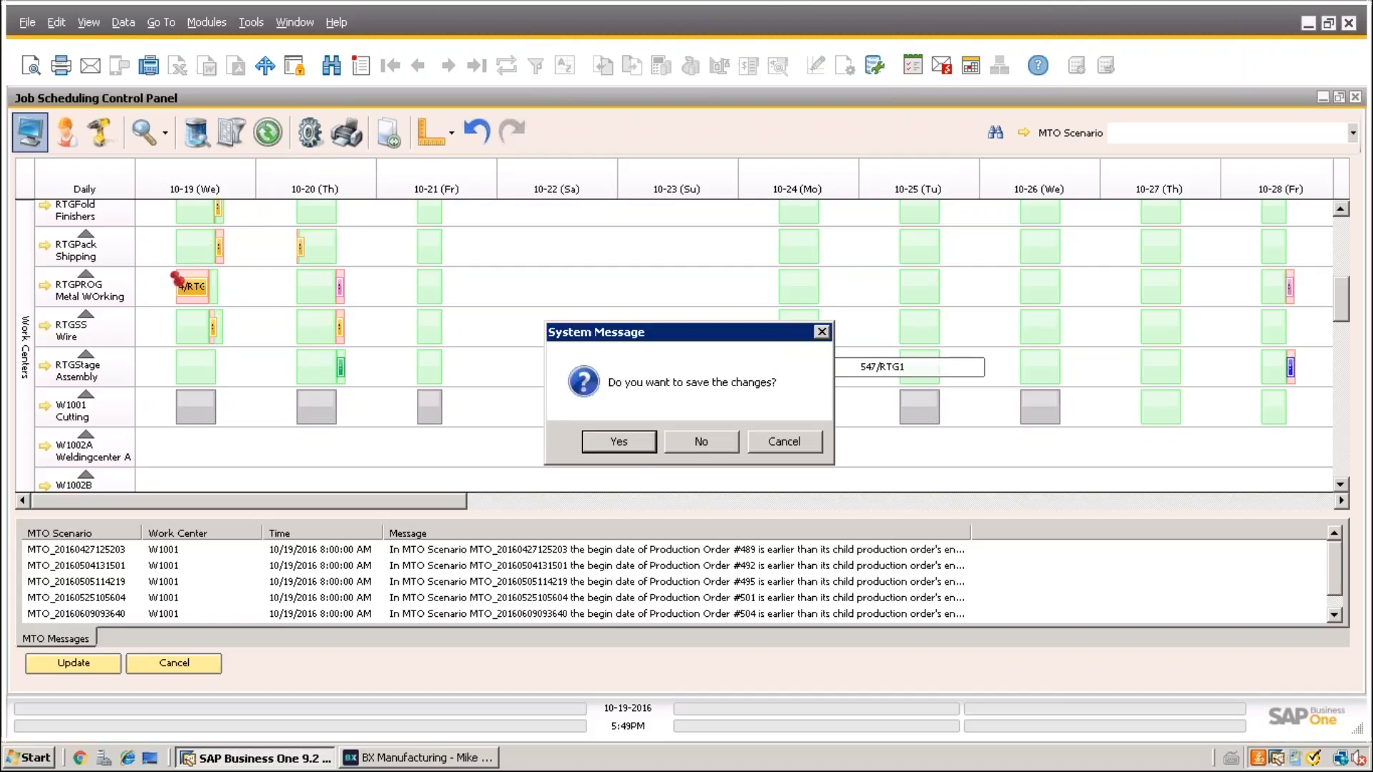
left_click(619, 441)
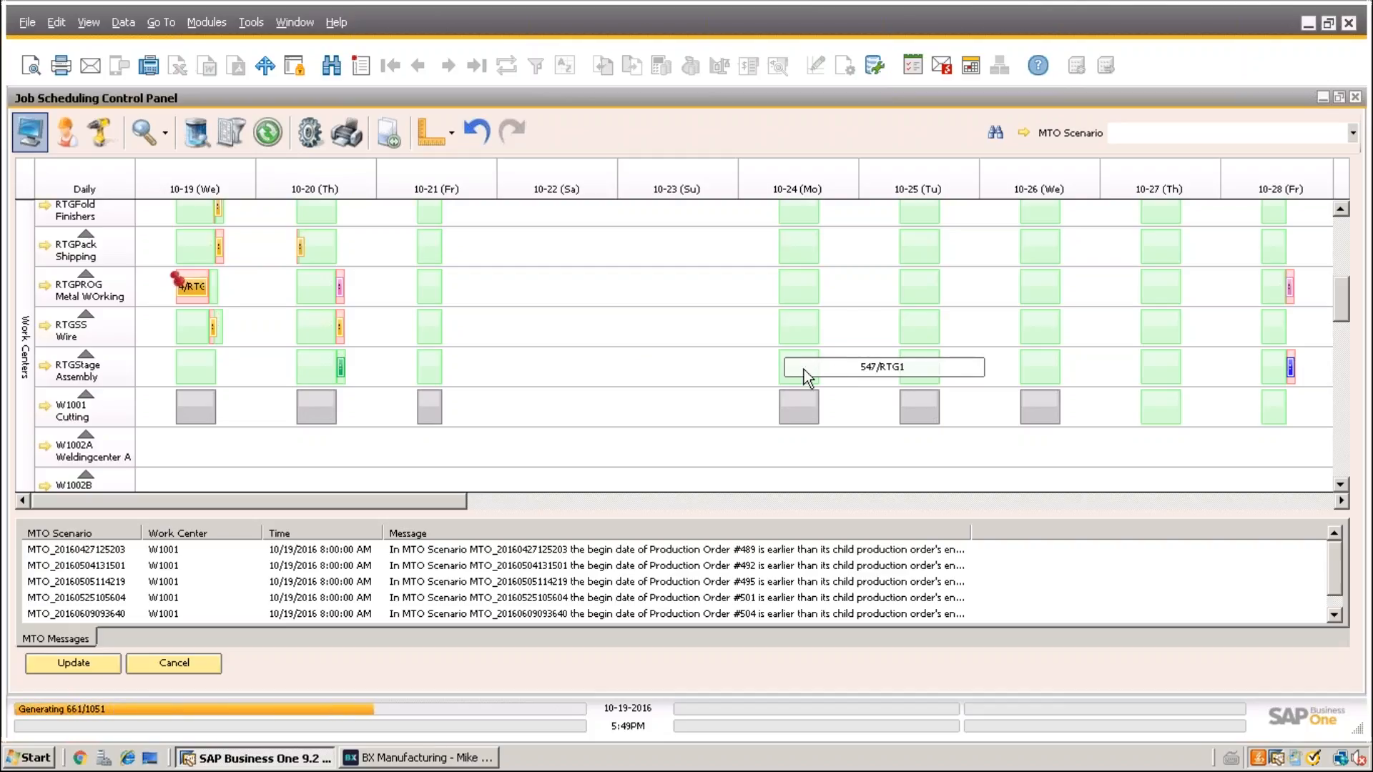
left_click_drag(804, 370, 804, 371)
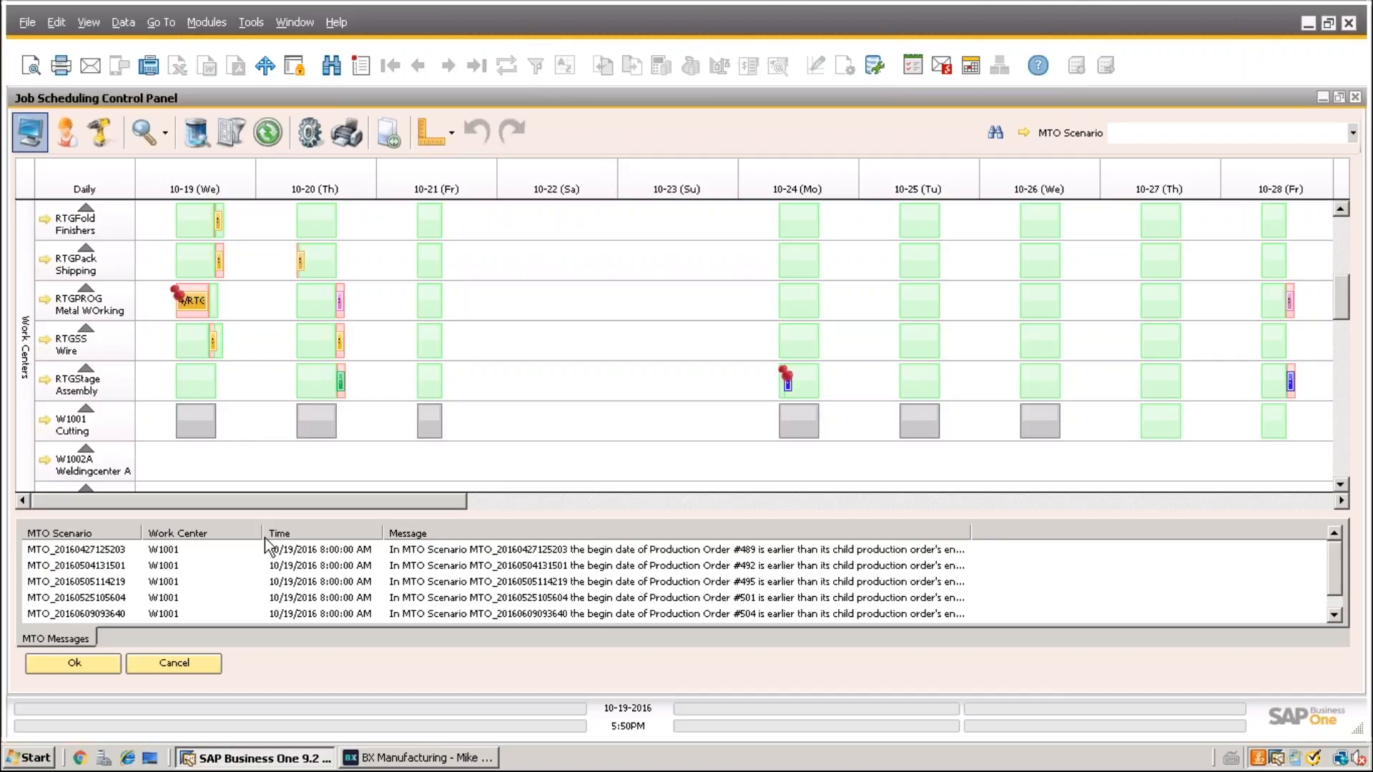
left_click(476, 556)
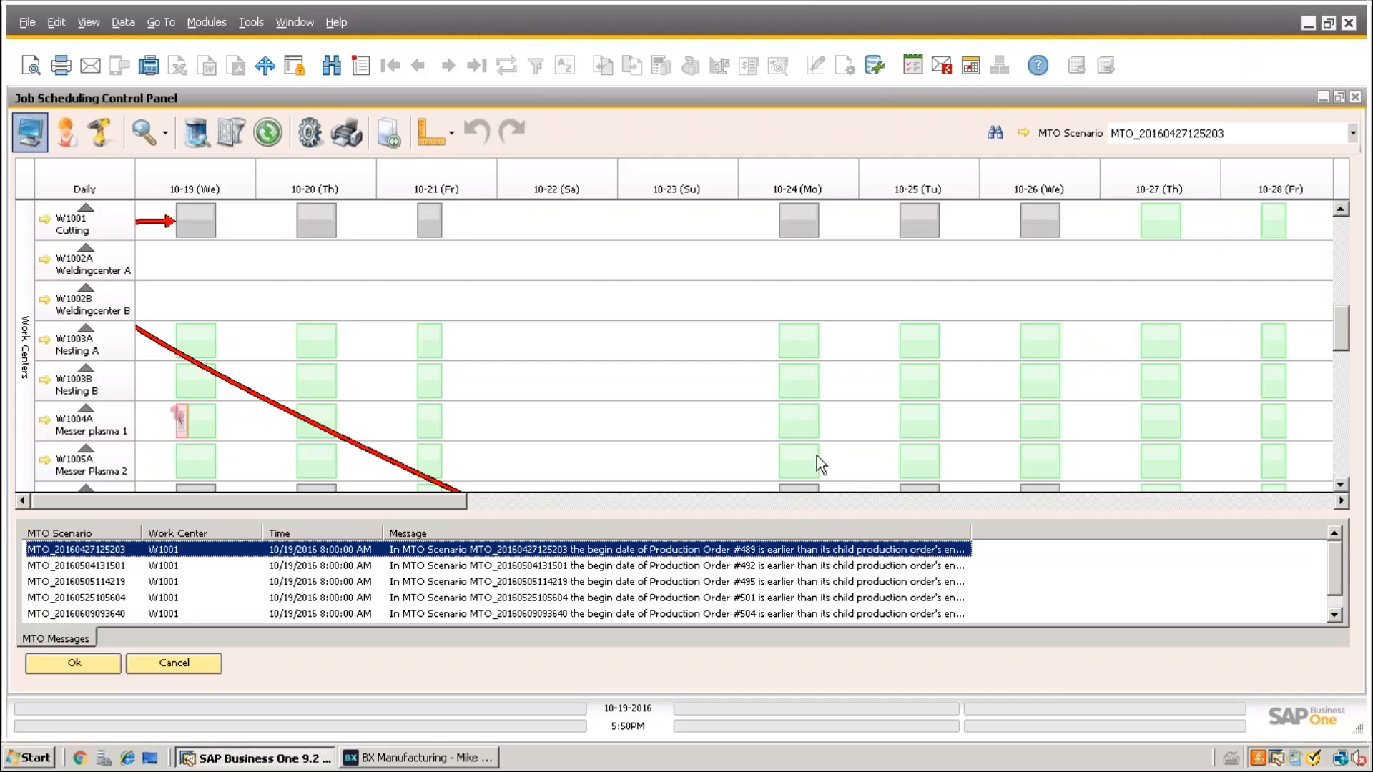
scroll(849, 463, "down", 1)
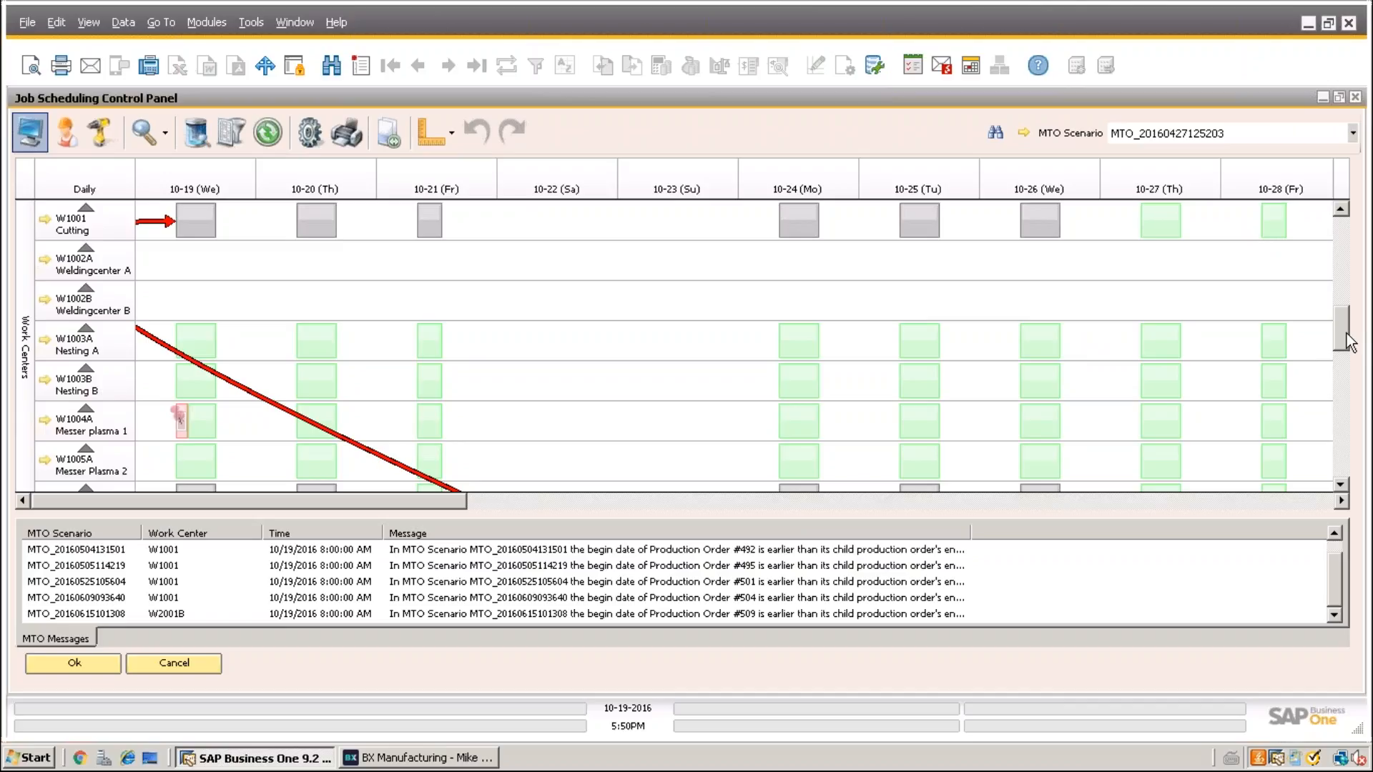
left_click_drag(1345, 340, 1349, 425)
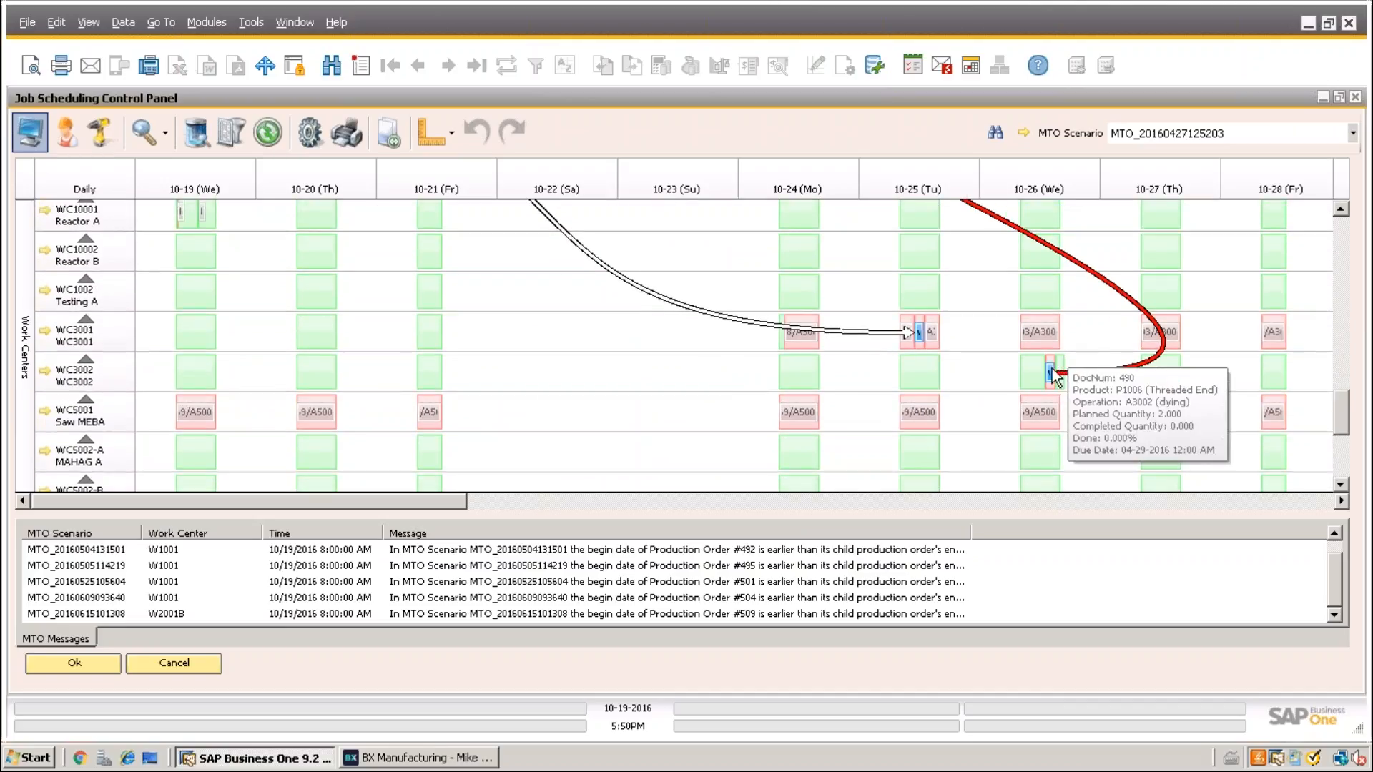
left_click_drag(316, 389, 189, 377)
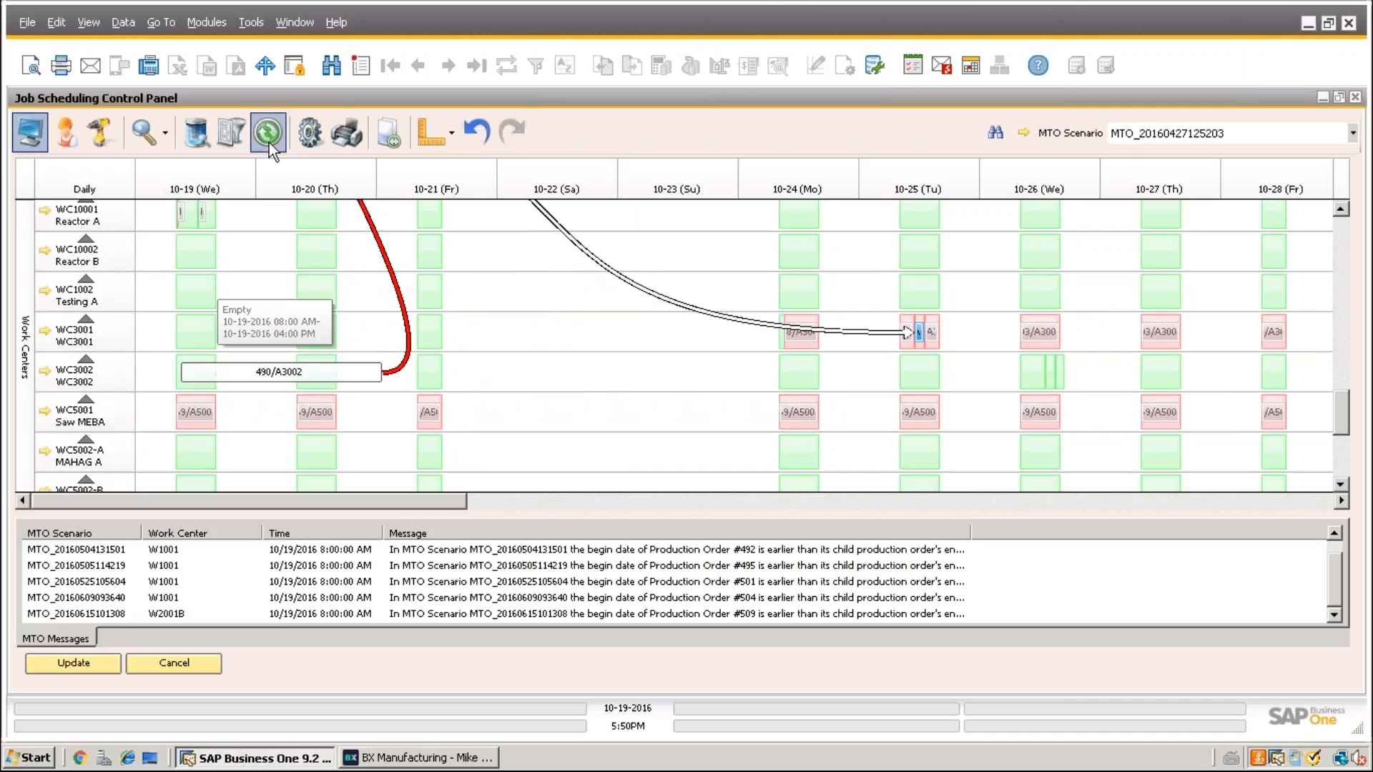
left_click(269, 142)
left_click(617, 441)
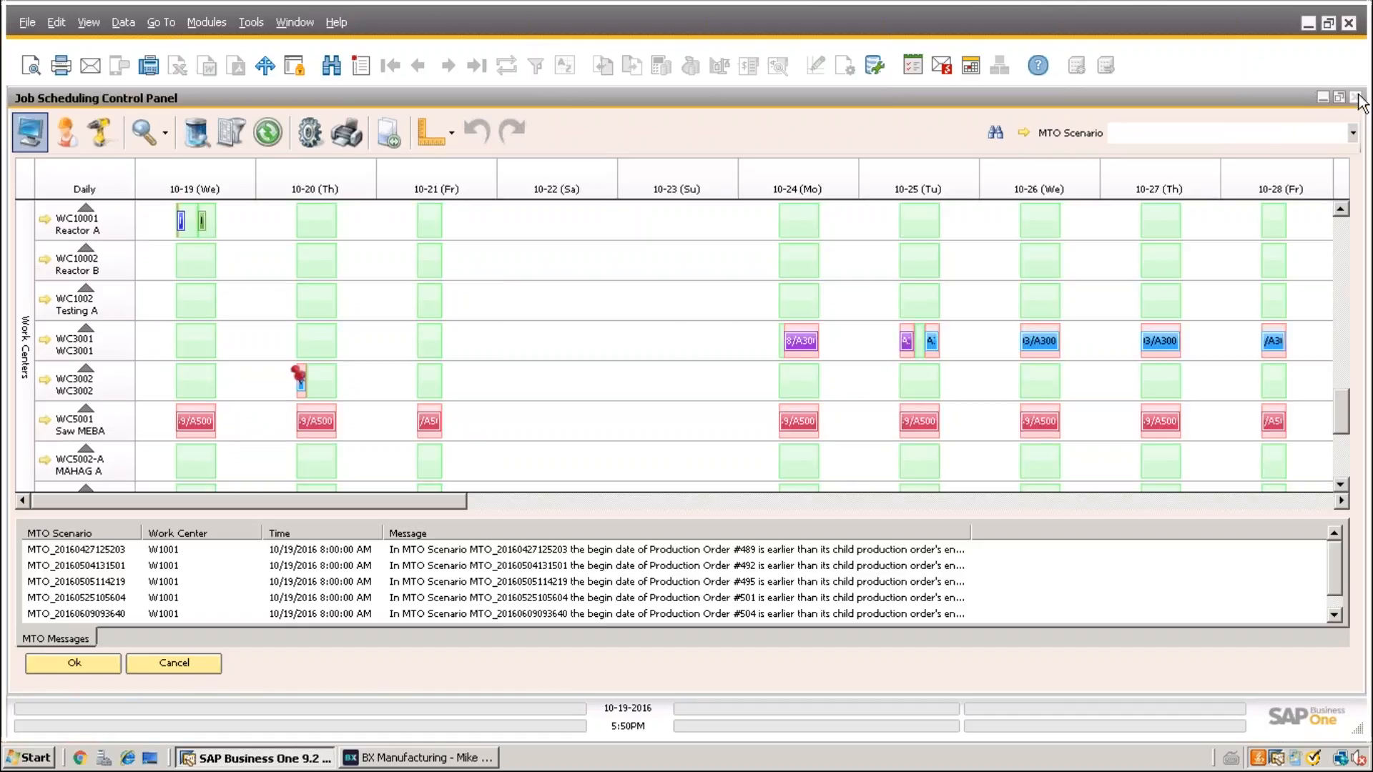
left_click(1356, 97)
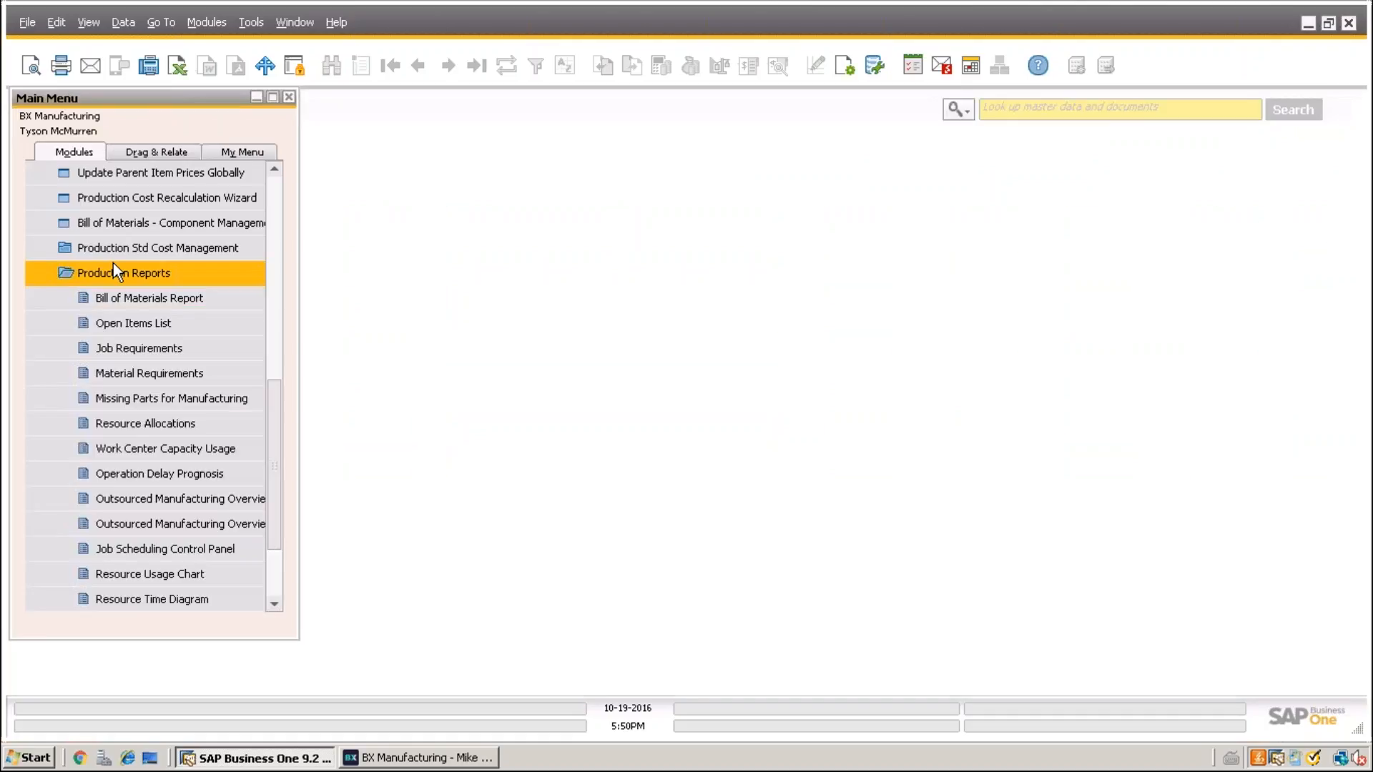
left_click(127, 276)
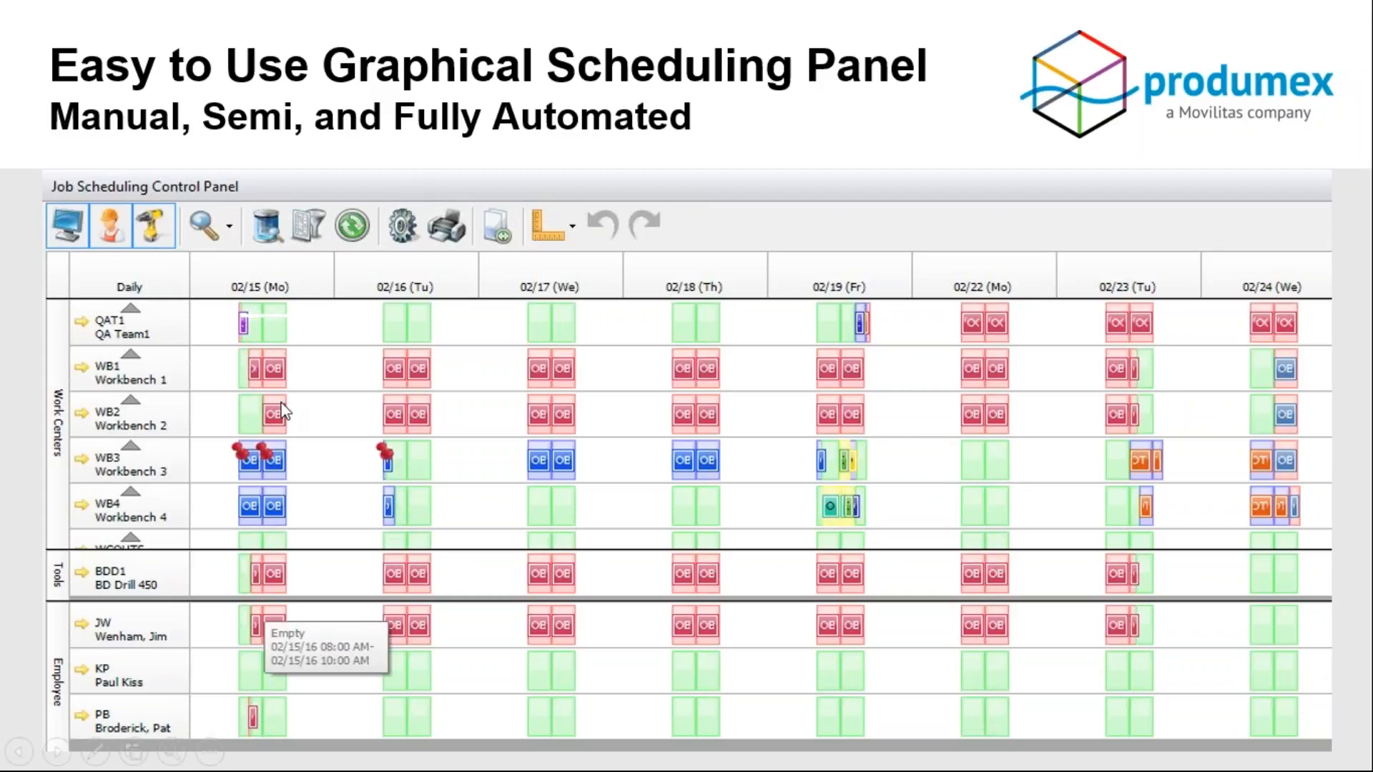
left_click(469, 428)
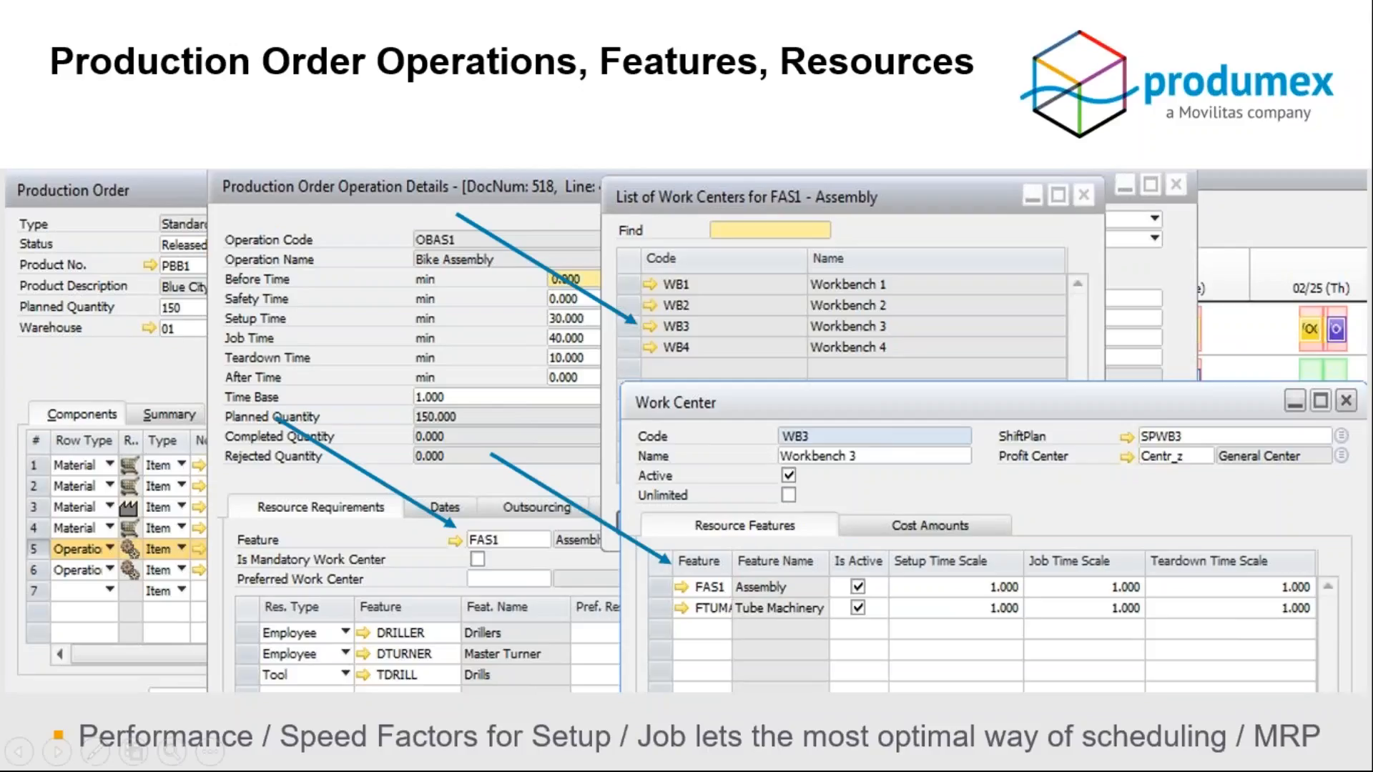
key("alt+Tab")
key("alt+Tab")
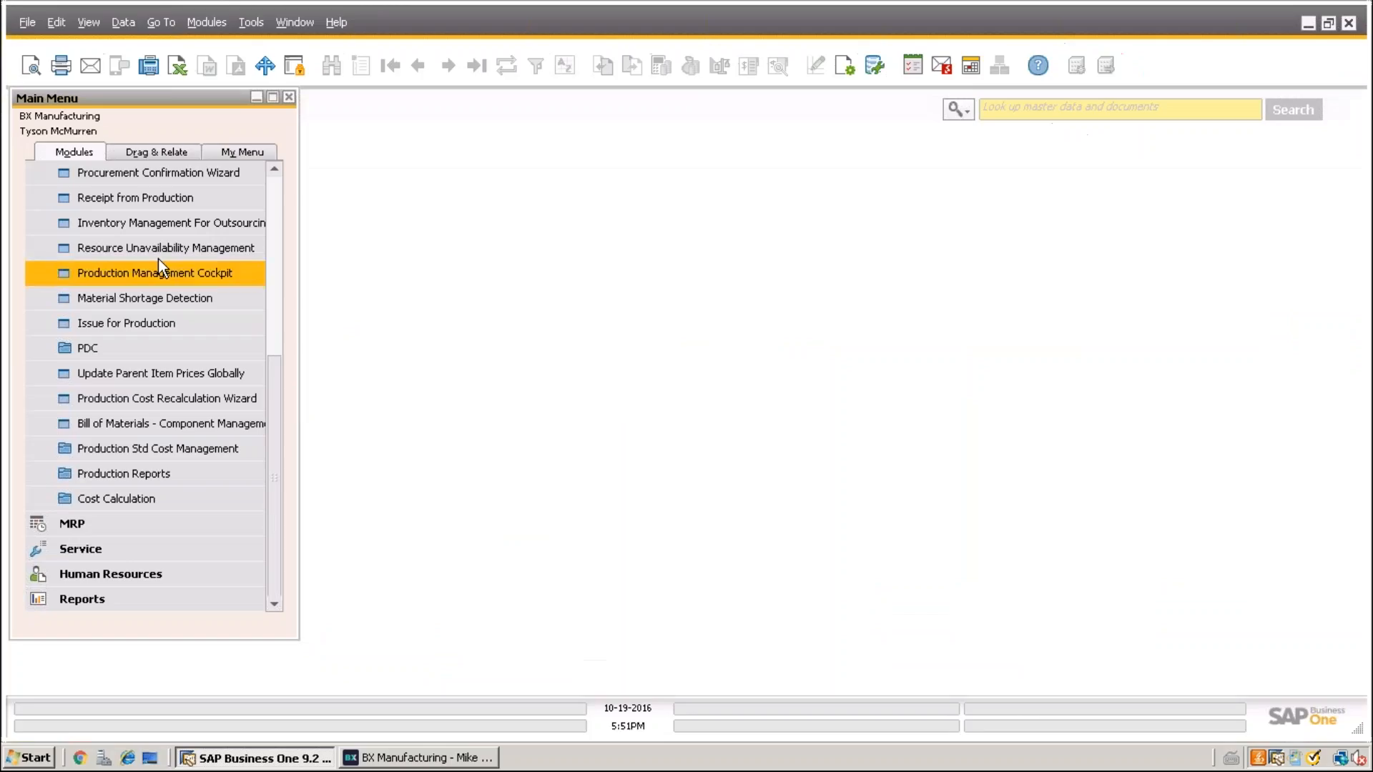
Step: Open the production orders and browse back to the released order for Bracket, product 222345
left_click(280, 203)
left_click(117, 474)
left_click(475, 66)
left_click(417, 66)
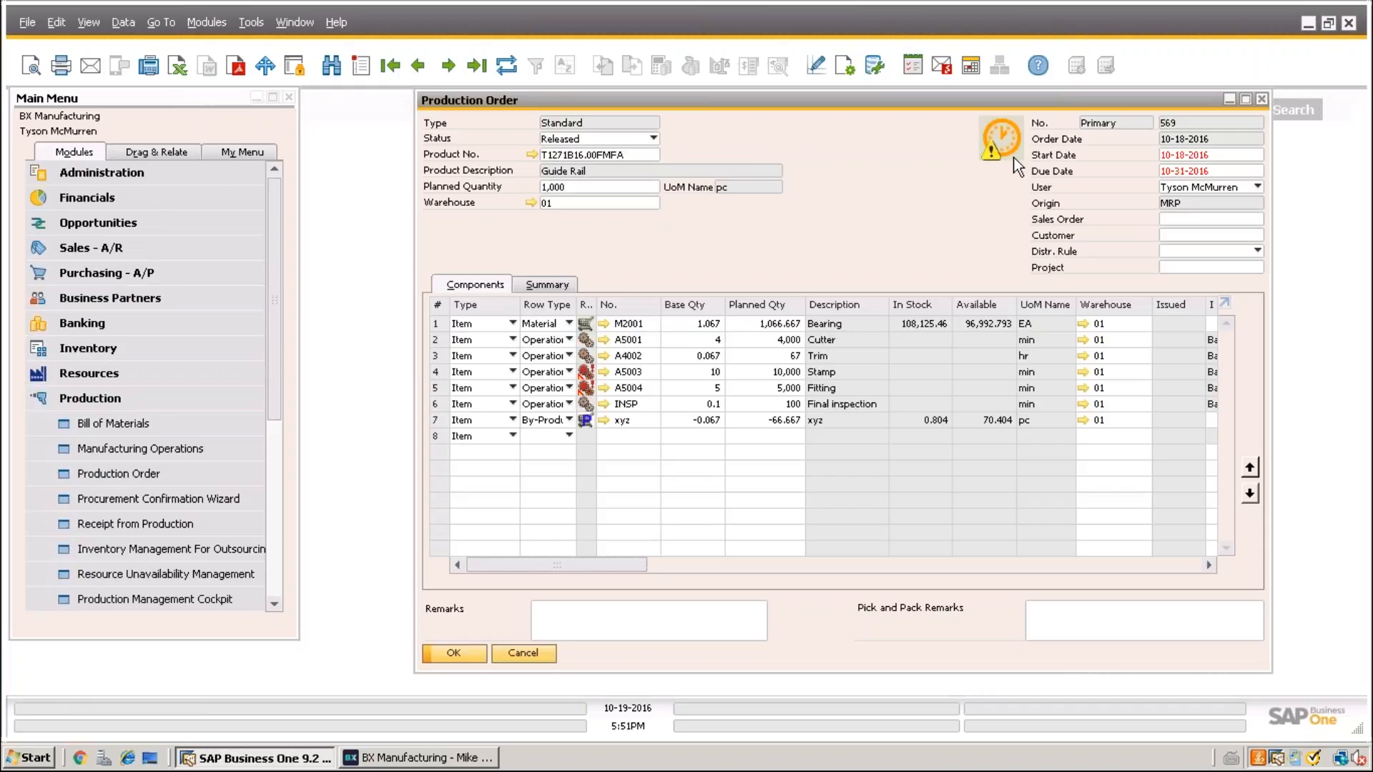
left_click(417, 68)
left_click(417, 65)
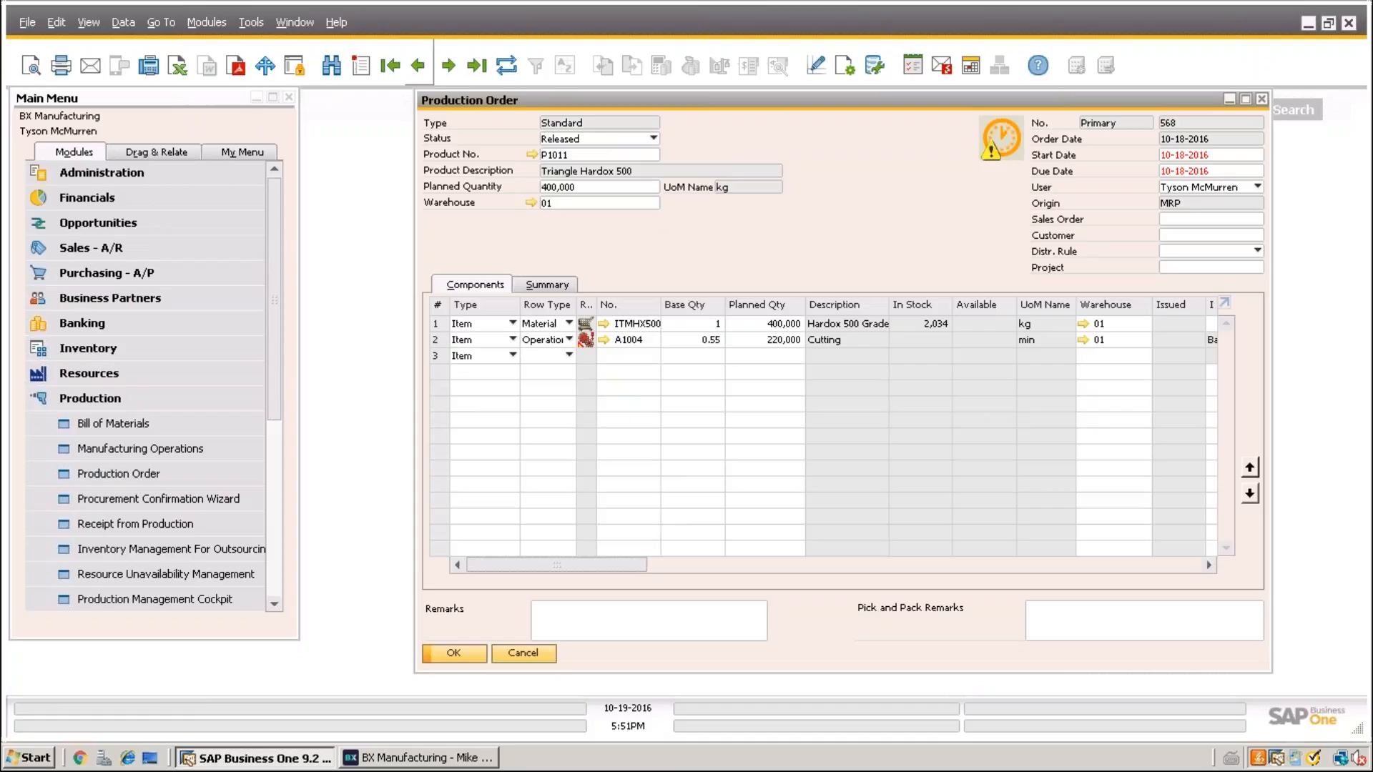
left_click(417, 66)
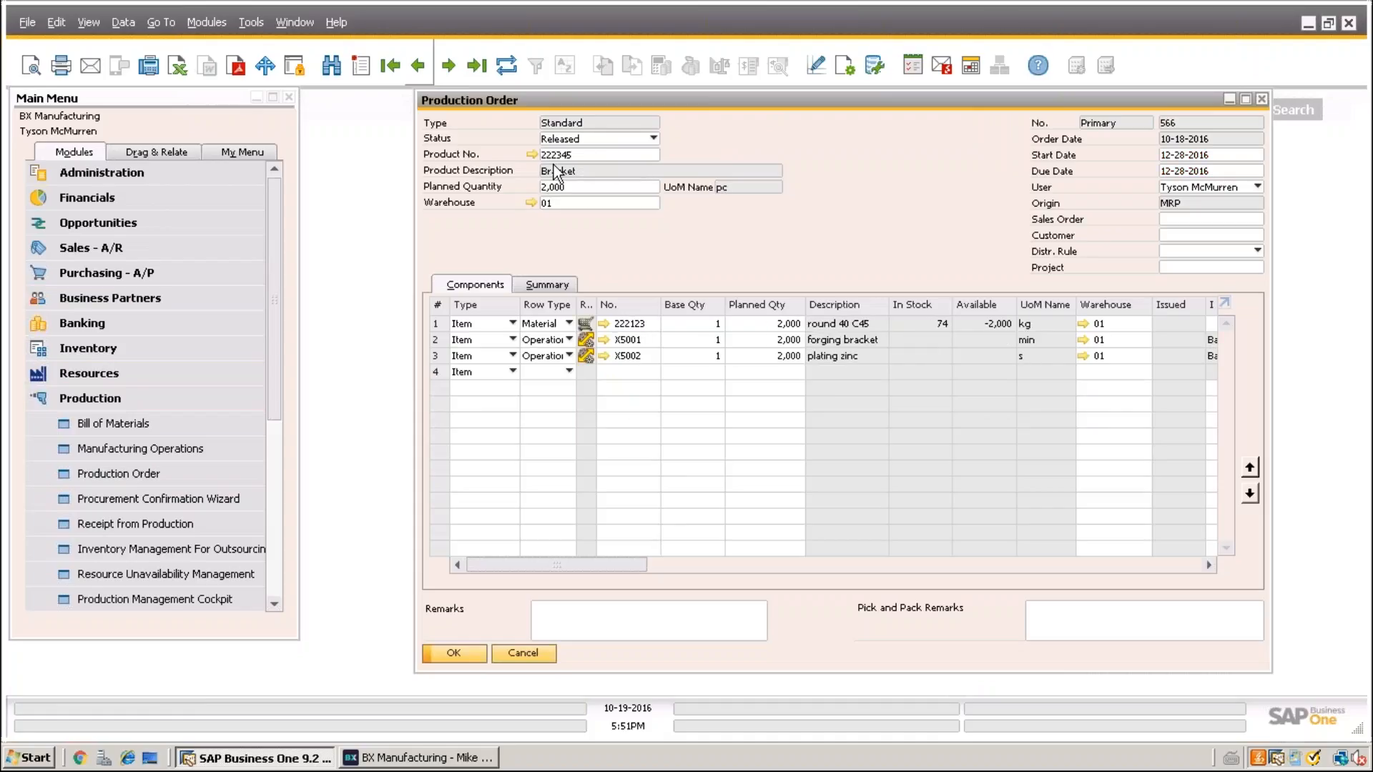
Step: Create a purchase order to CTI Computers for the outsourced X5001 forging bracket operation, review its quantity, and close the operation details
left_click(587, 342)
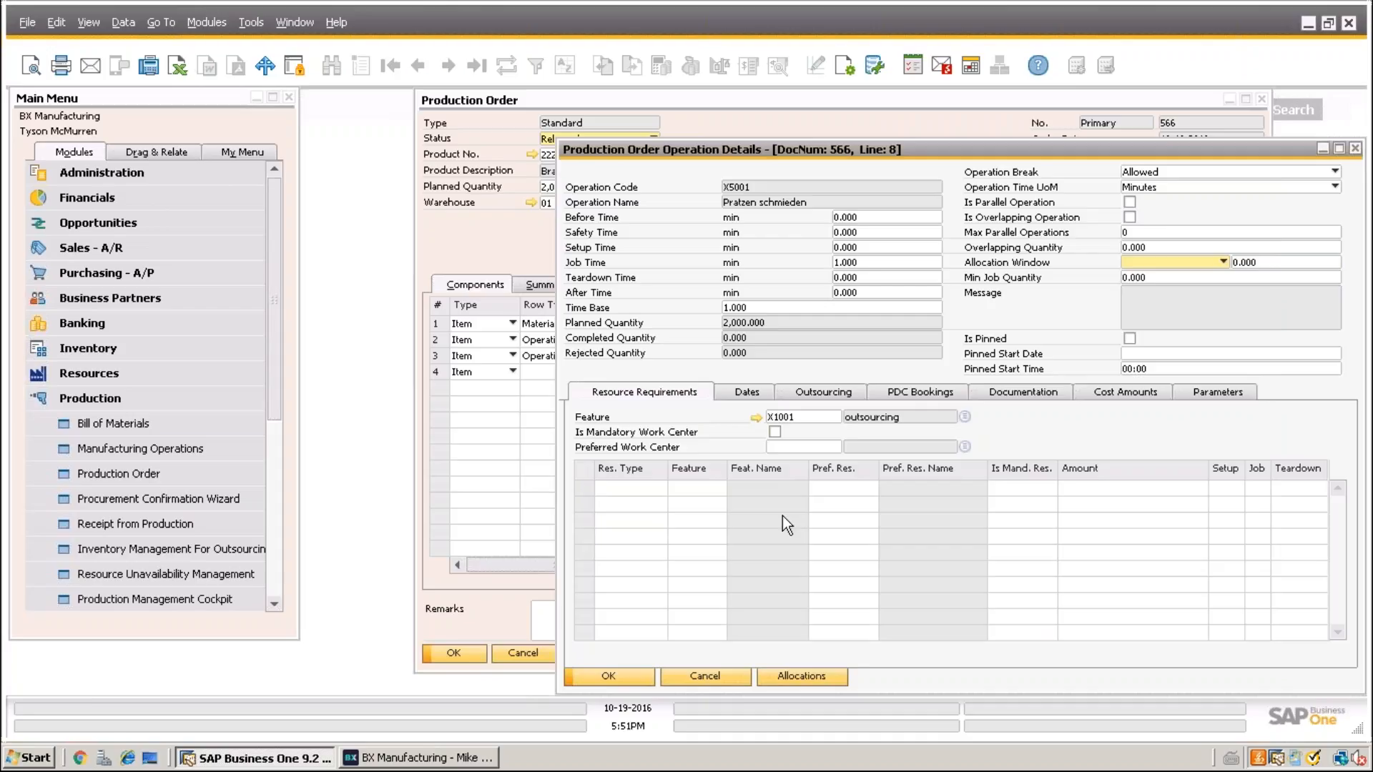
left_click(802, 397)
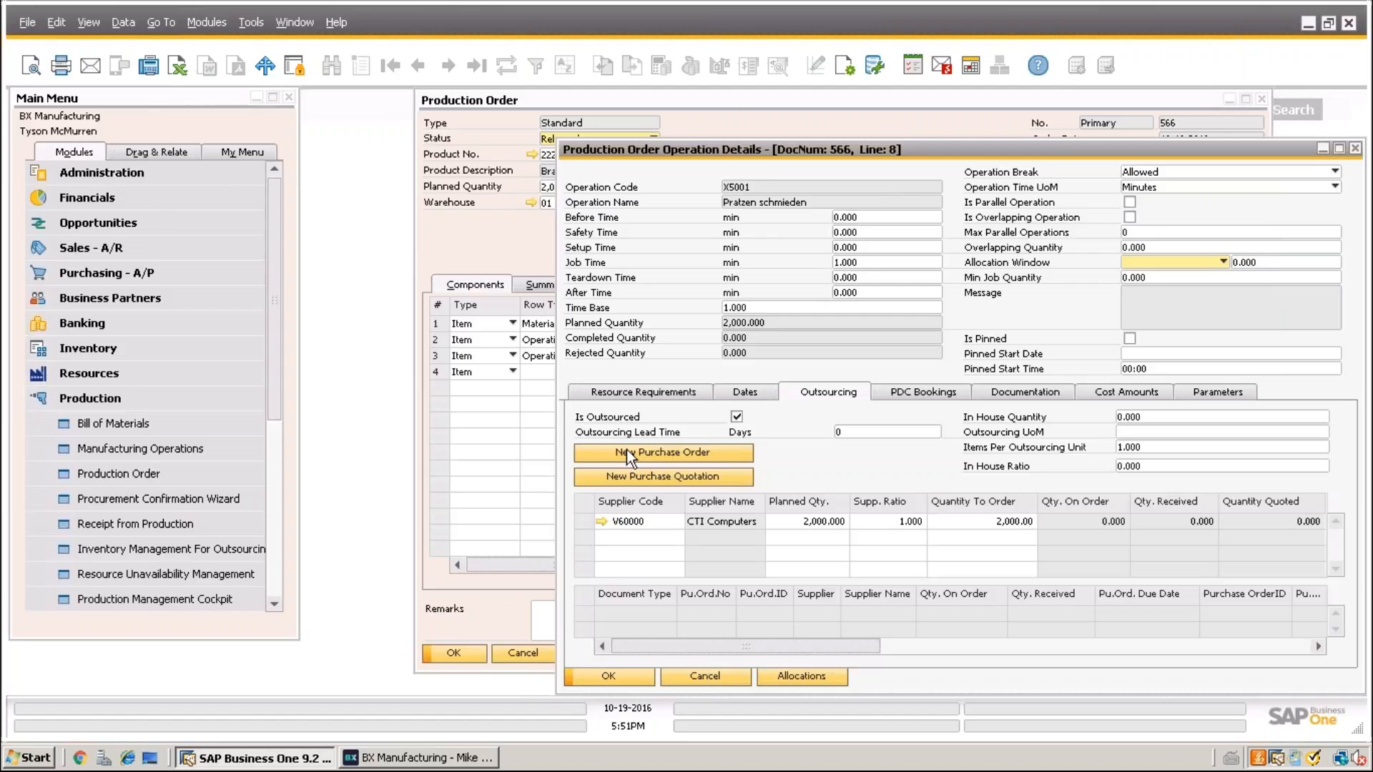
left_click(721, 453)
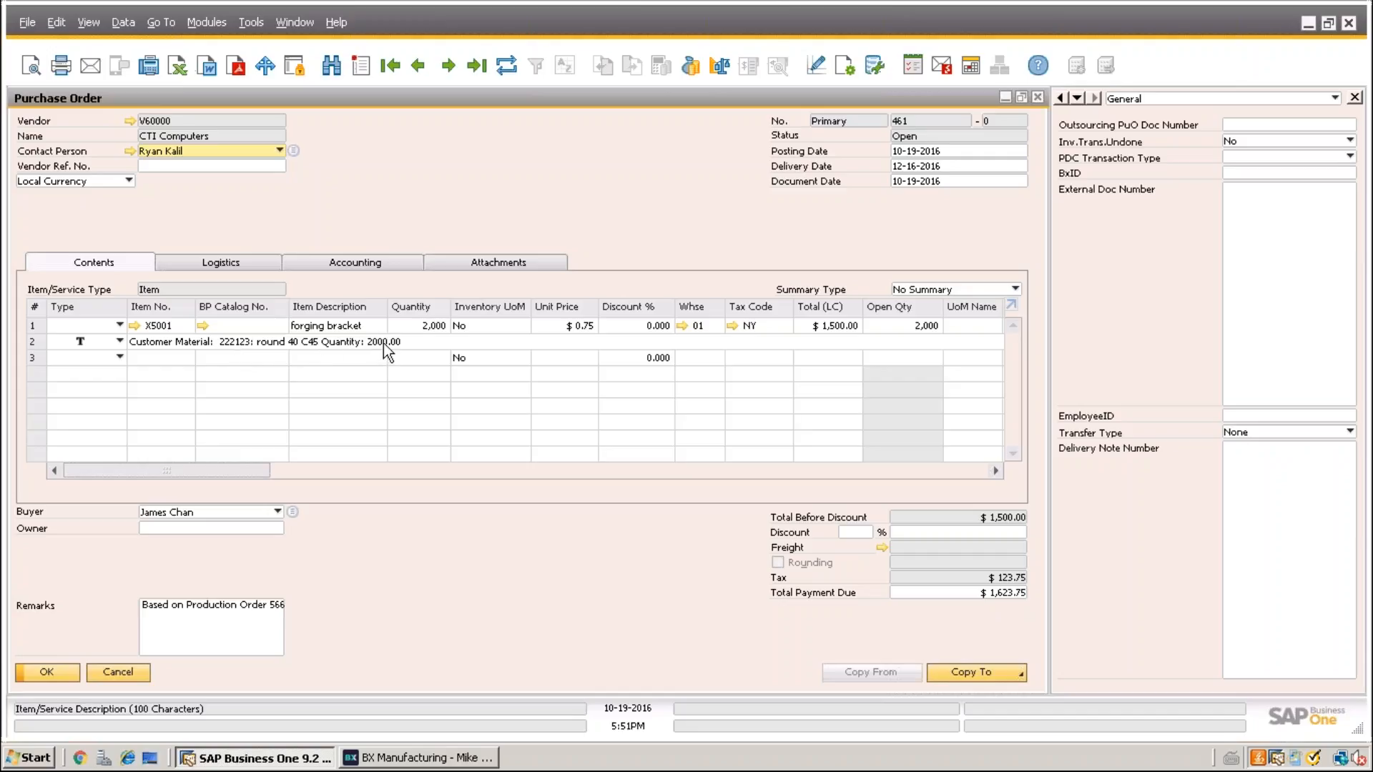
left_click(429, 326)
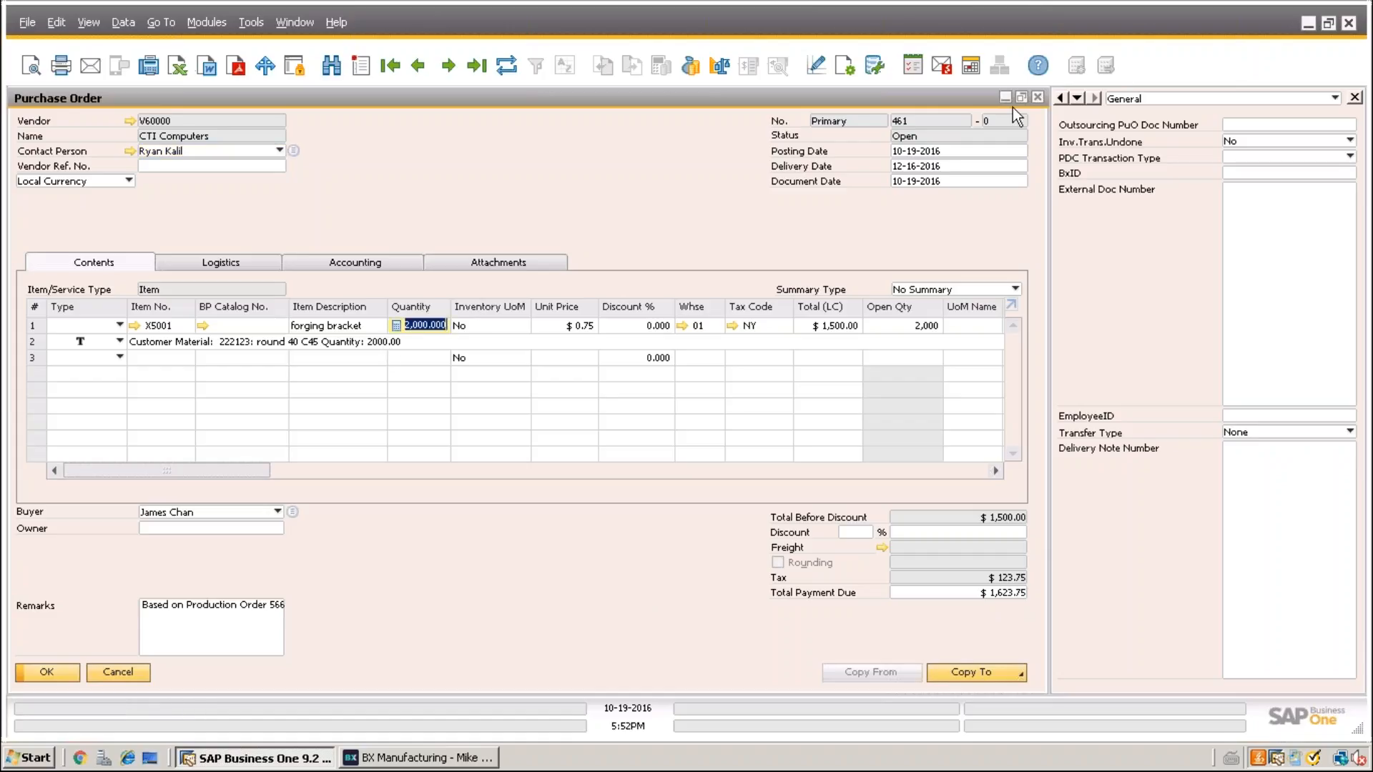
left_click(1037, 98)
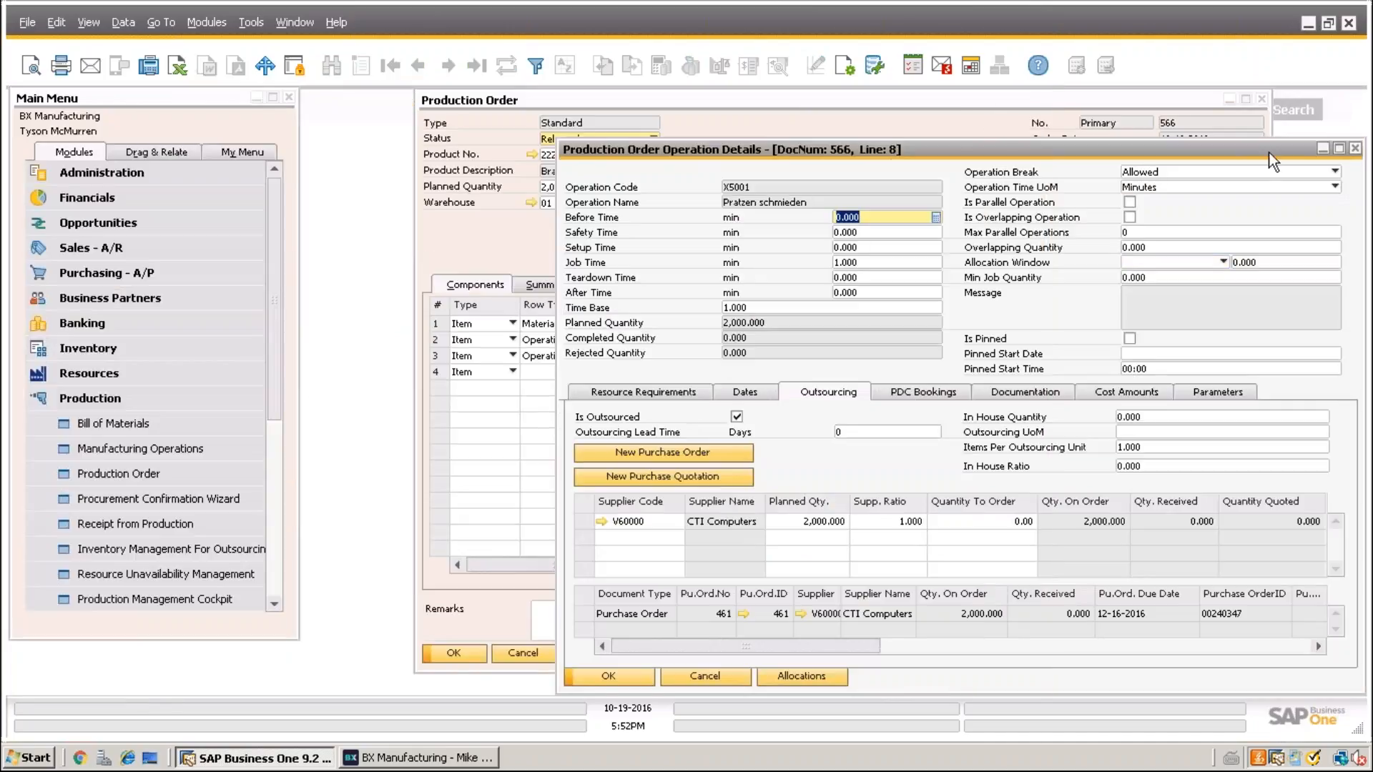
left_click(1355, 149)
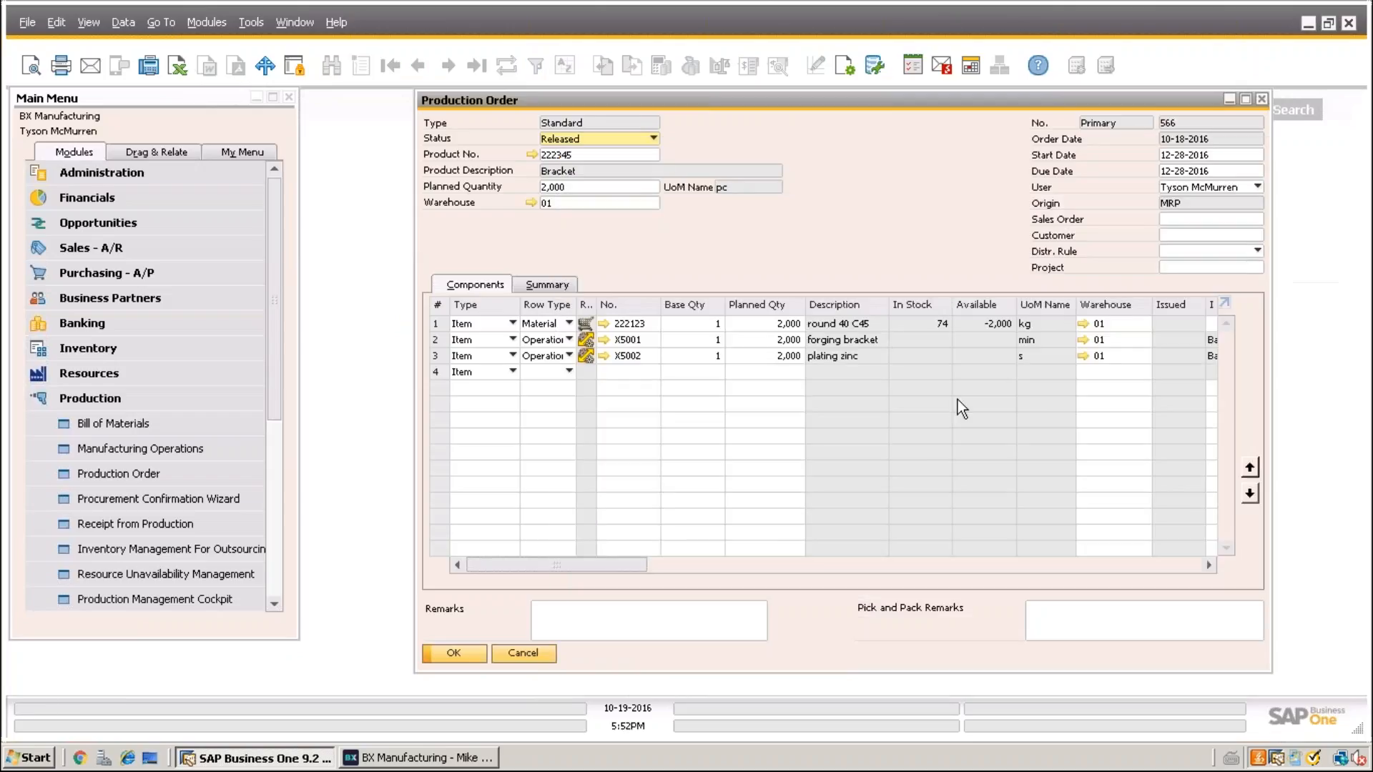
Step: Examine the linked purchase order in the outsourcing details of the X5001 forging bracket operation
left_click(588, 344)
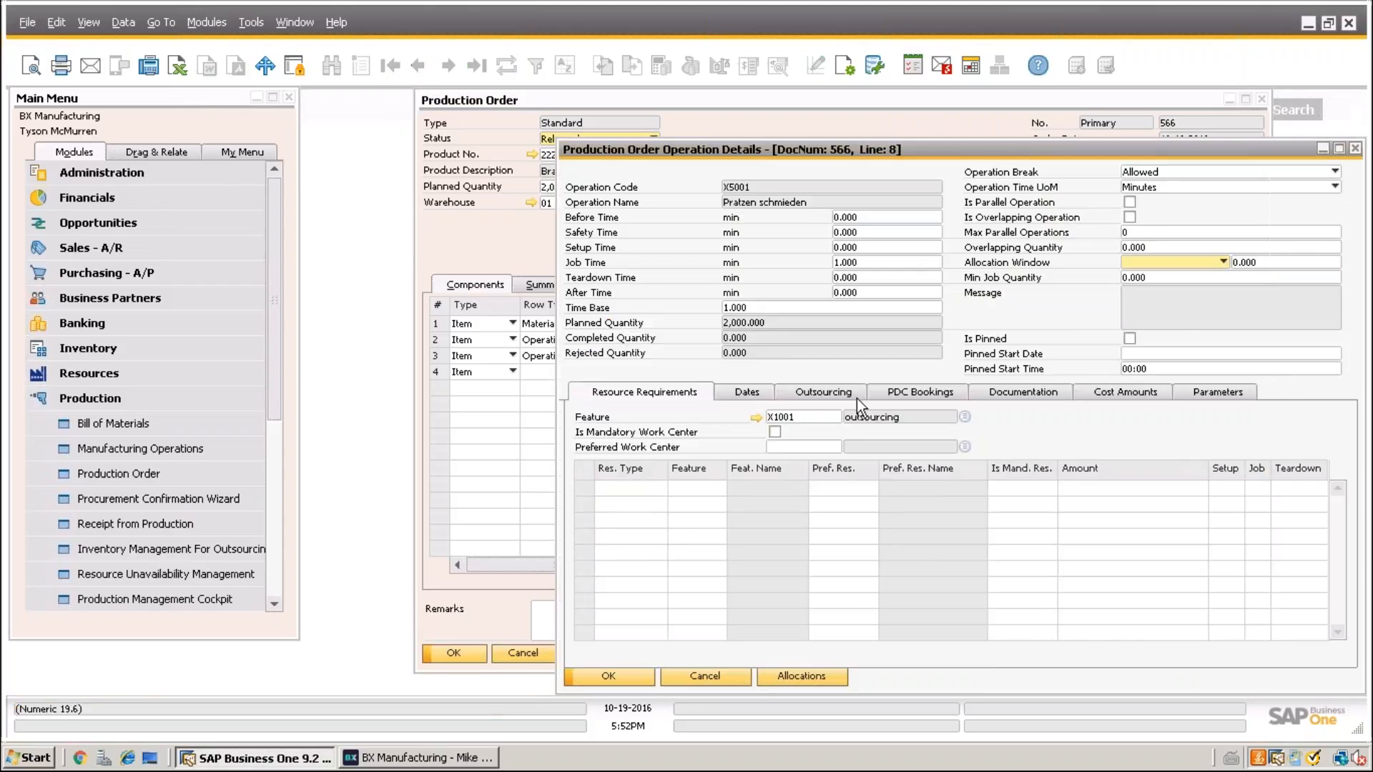
left_click(827, 394)
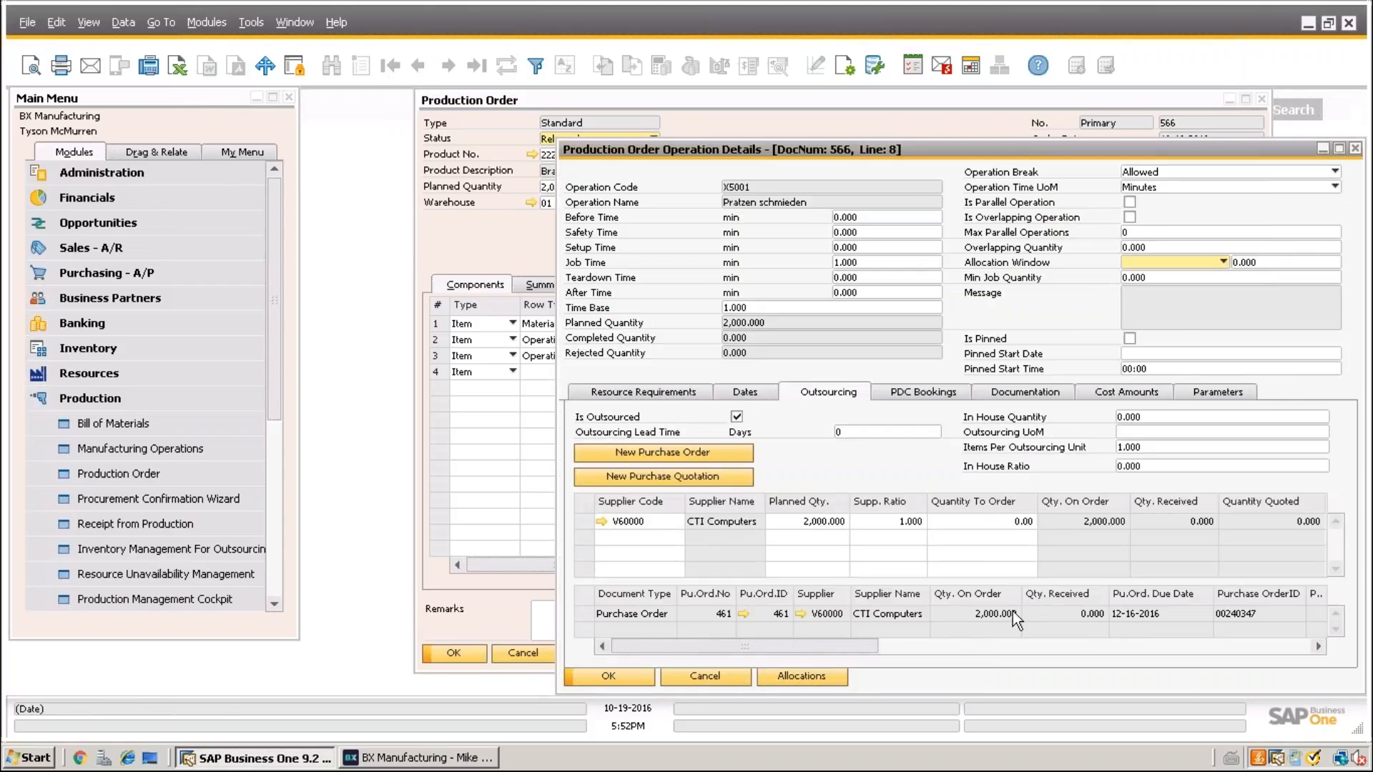
left_click(1356, 148)
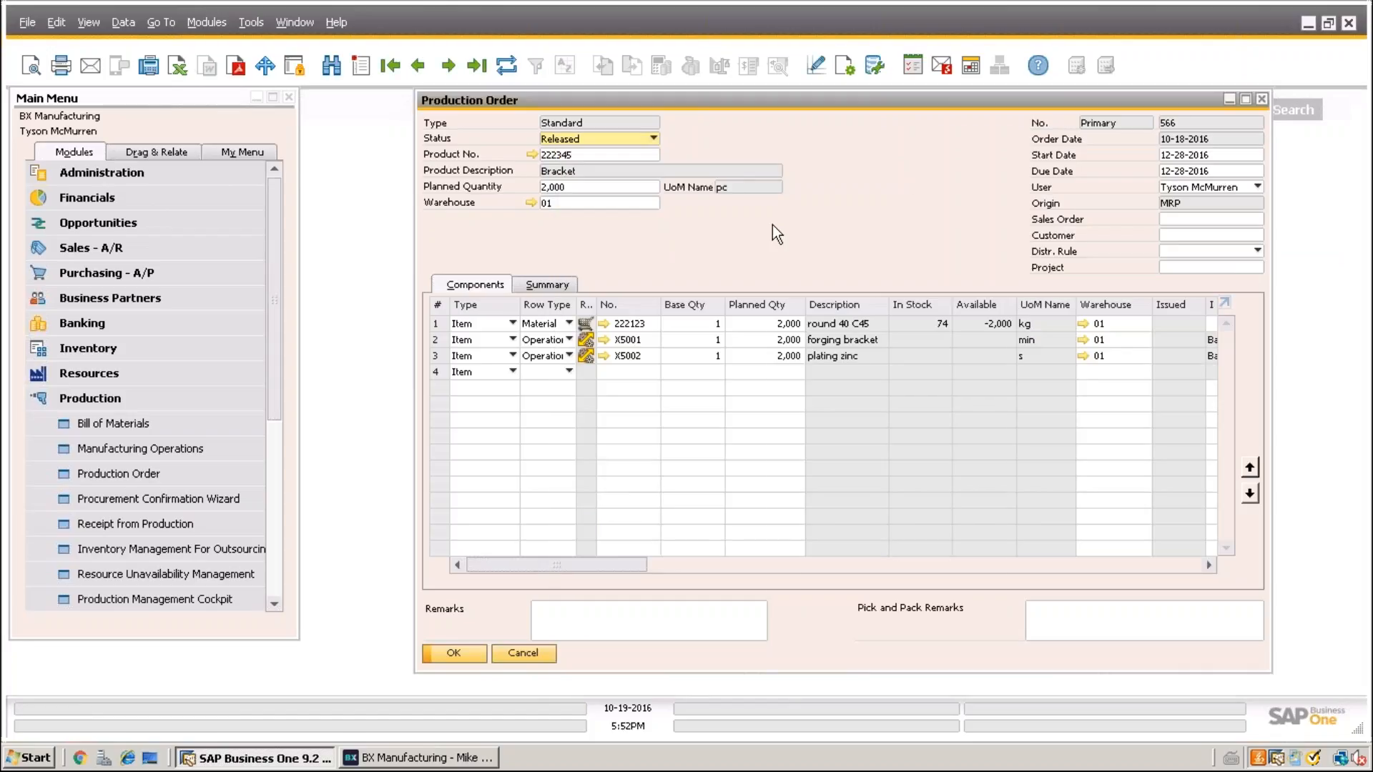
Step: View the Operations Sequence Diagram for the Bracket production order and close it
right_click(773, 226)
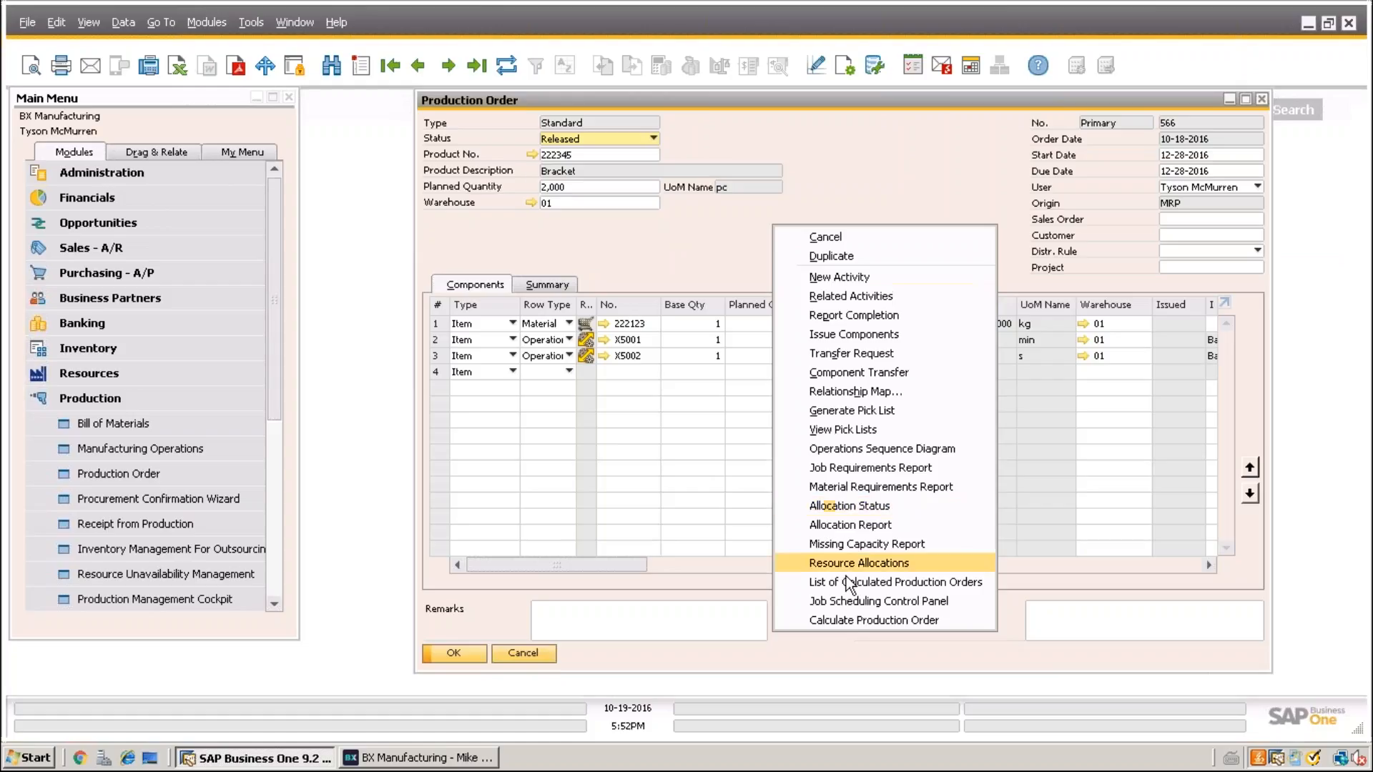
left_click(856, 452)
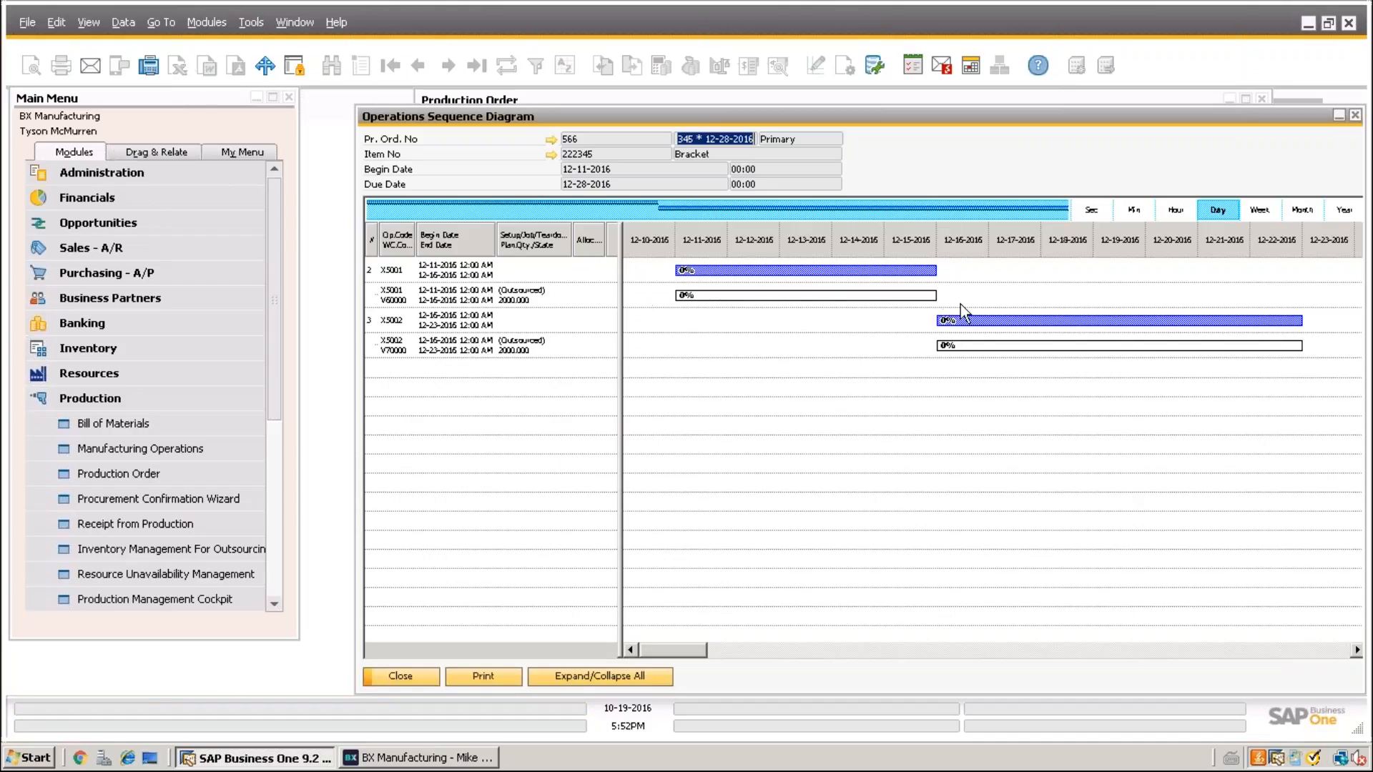
left_click(1355, 117)
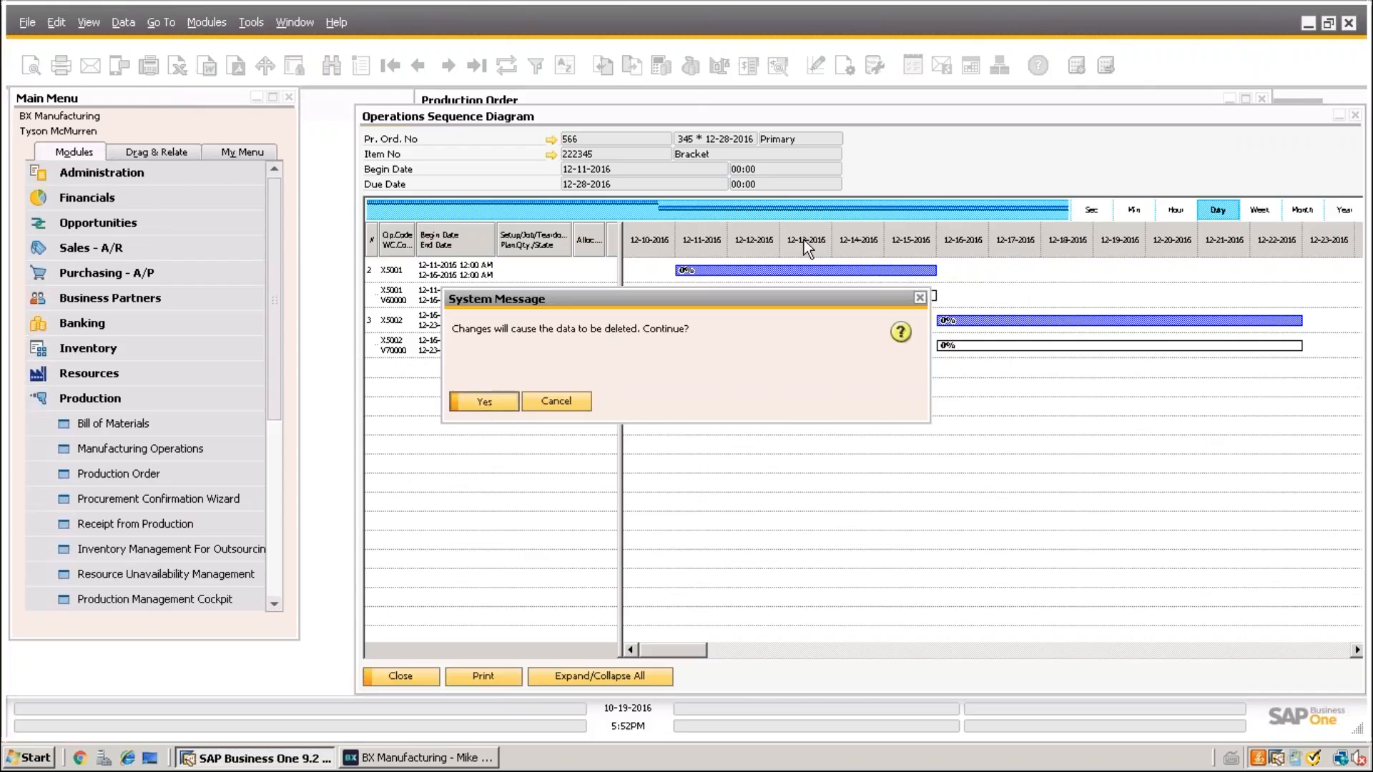
key("Return")
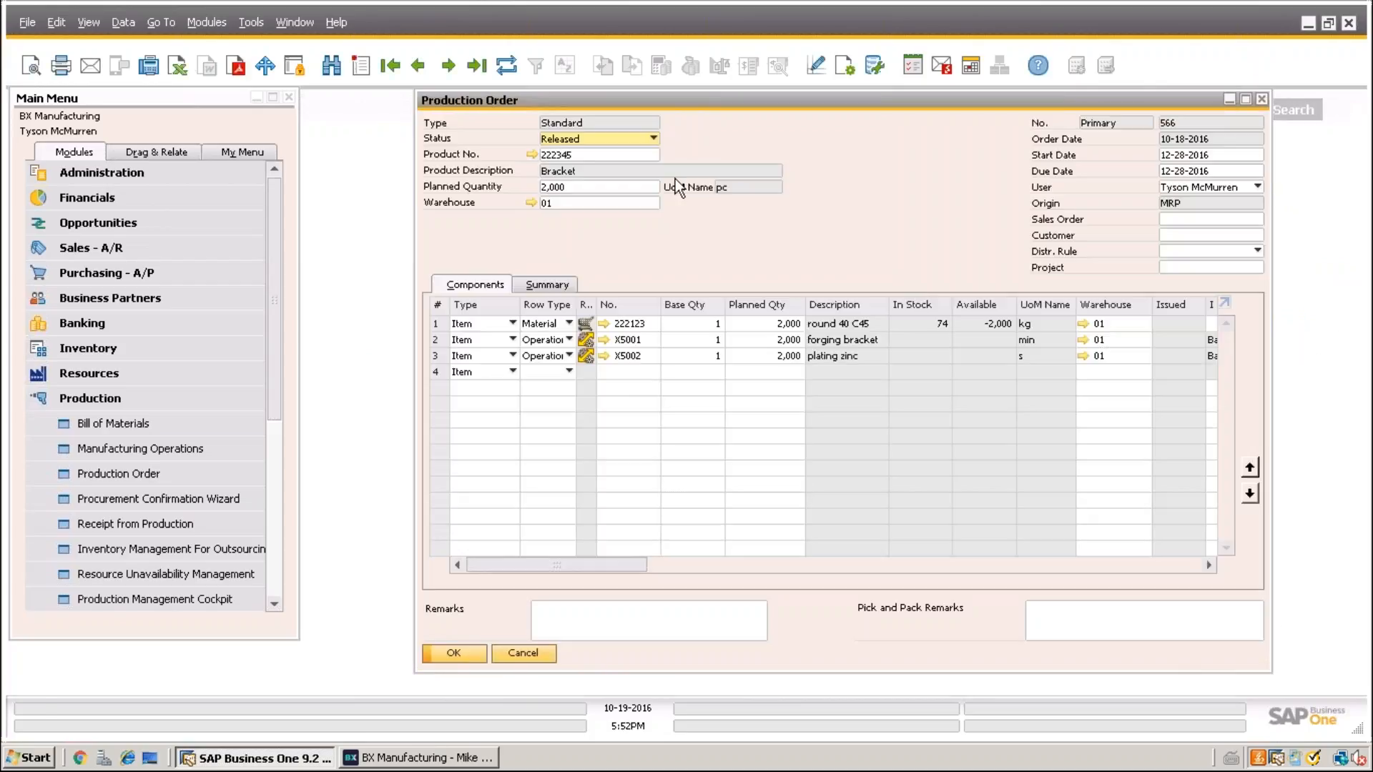
Step: Browse back through the production orders to the released order for SI-915 Wheel and Drum, product KIC1001
left_click(413, 65)
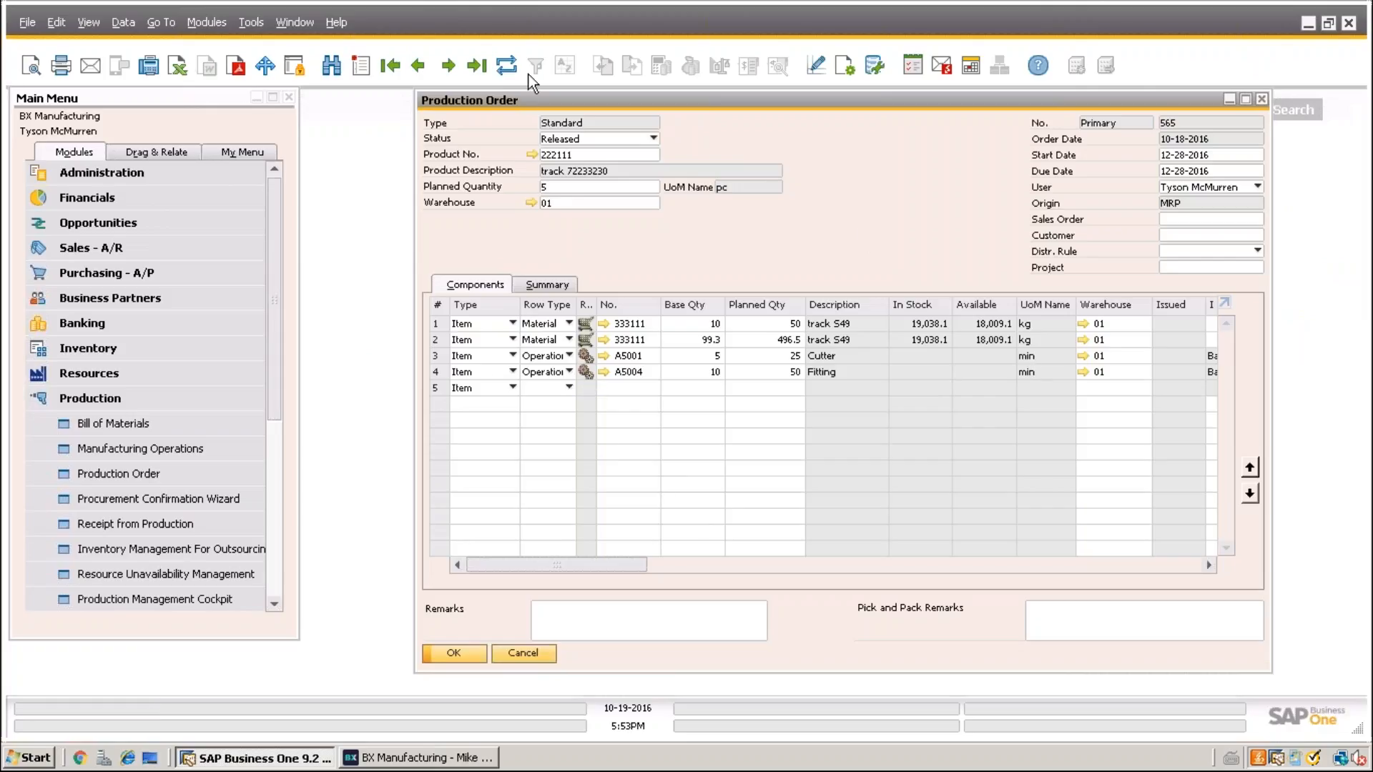
left_click(418, 65)
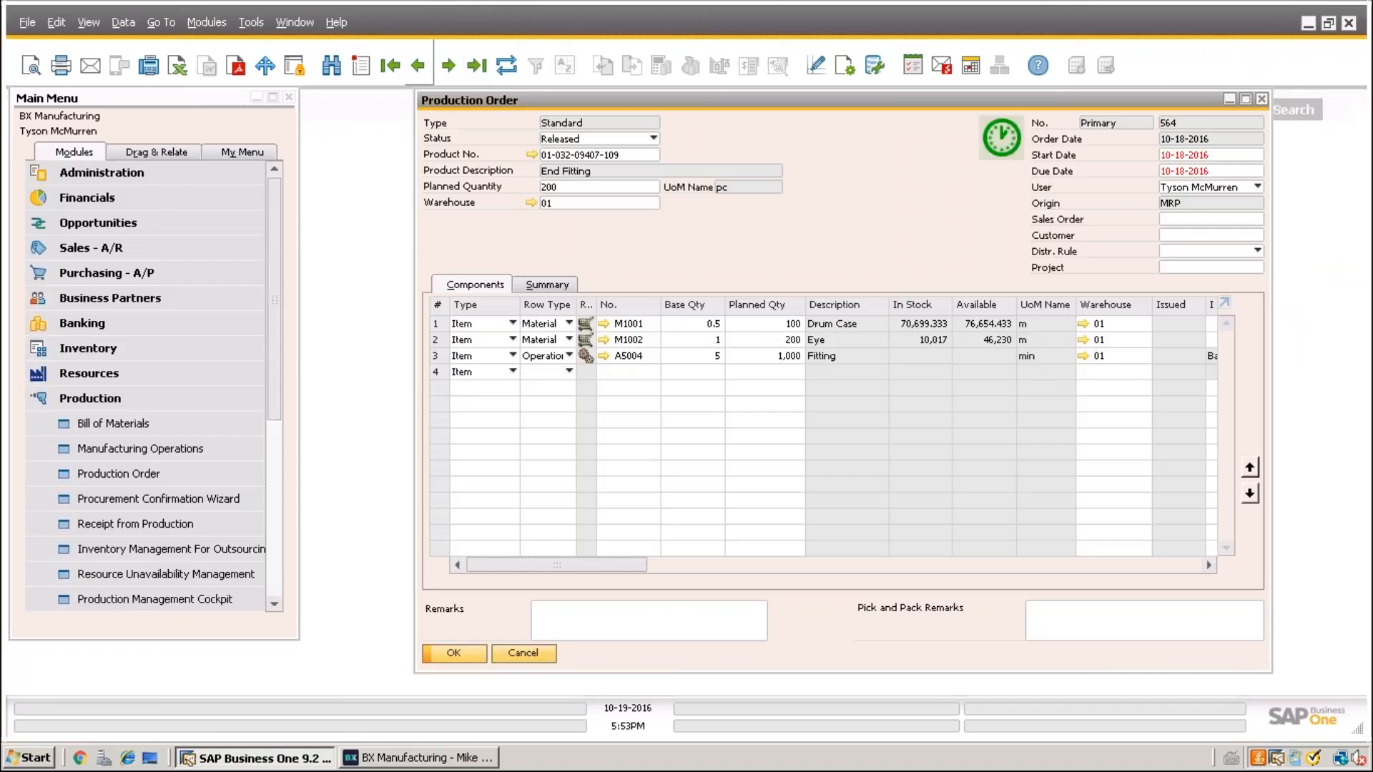
left_click(418, 65)
left_click(418, 65)
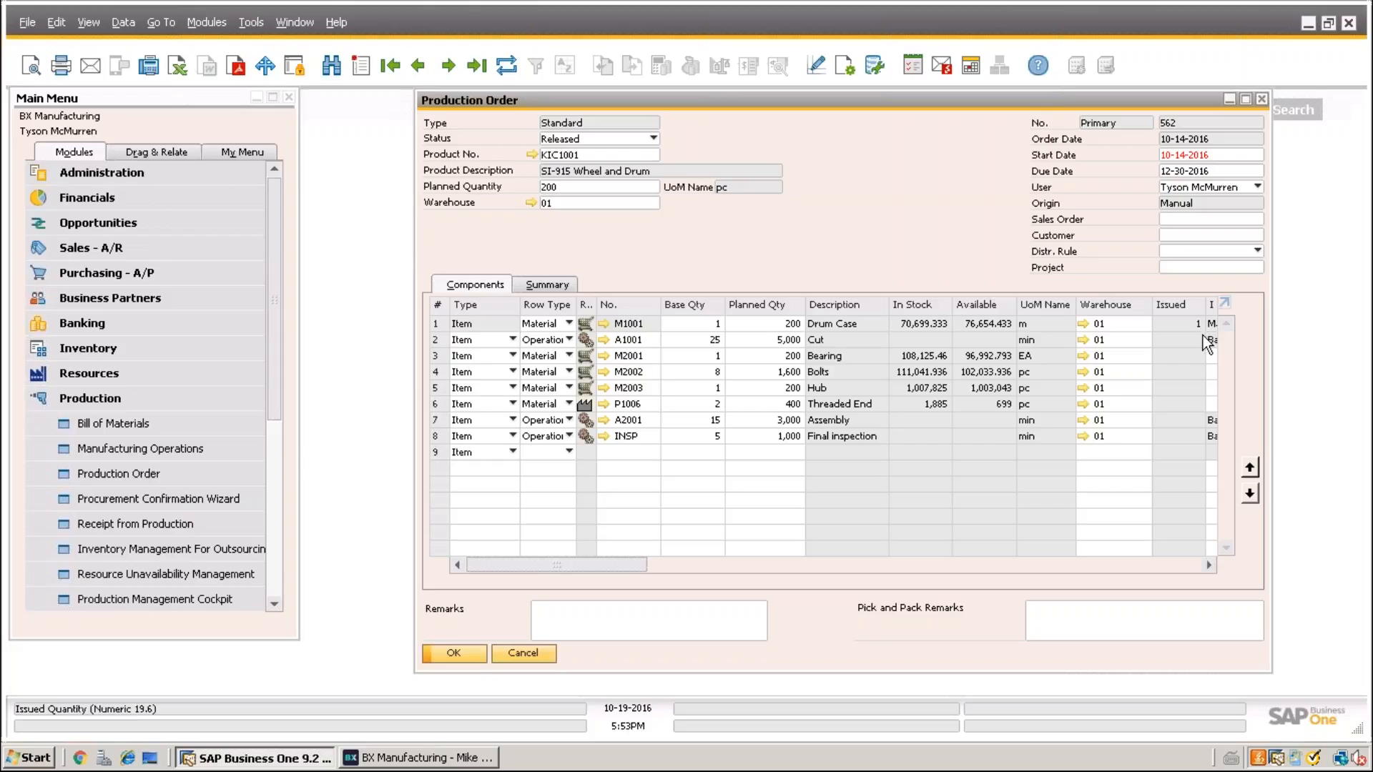
Step: View the Operations Sequence Diagram for the Wheel and Drum order, collapse and re-expand its operations, and close it
right_click(784, 220)
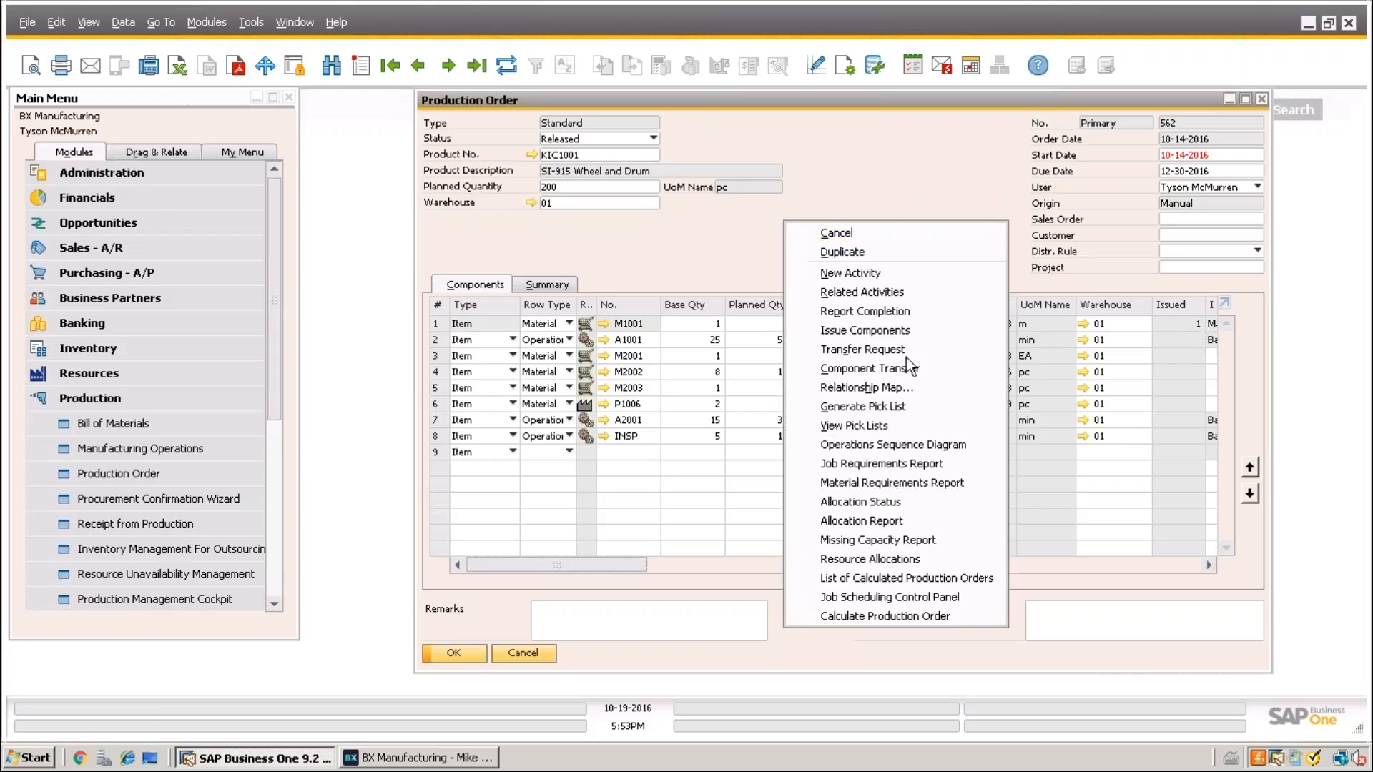
left_click(887, 444)
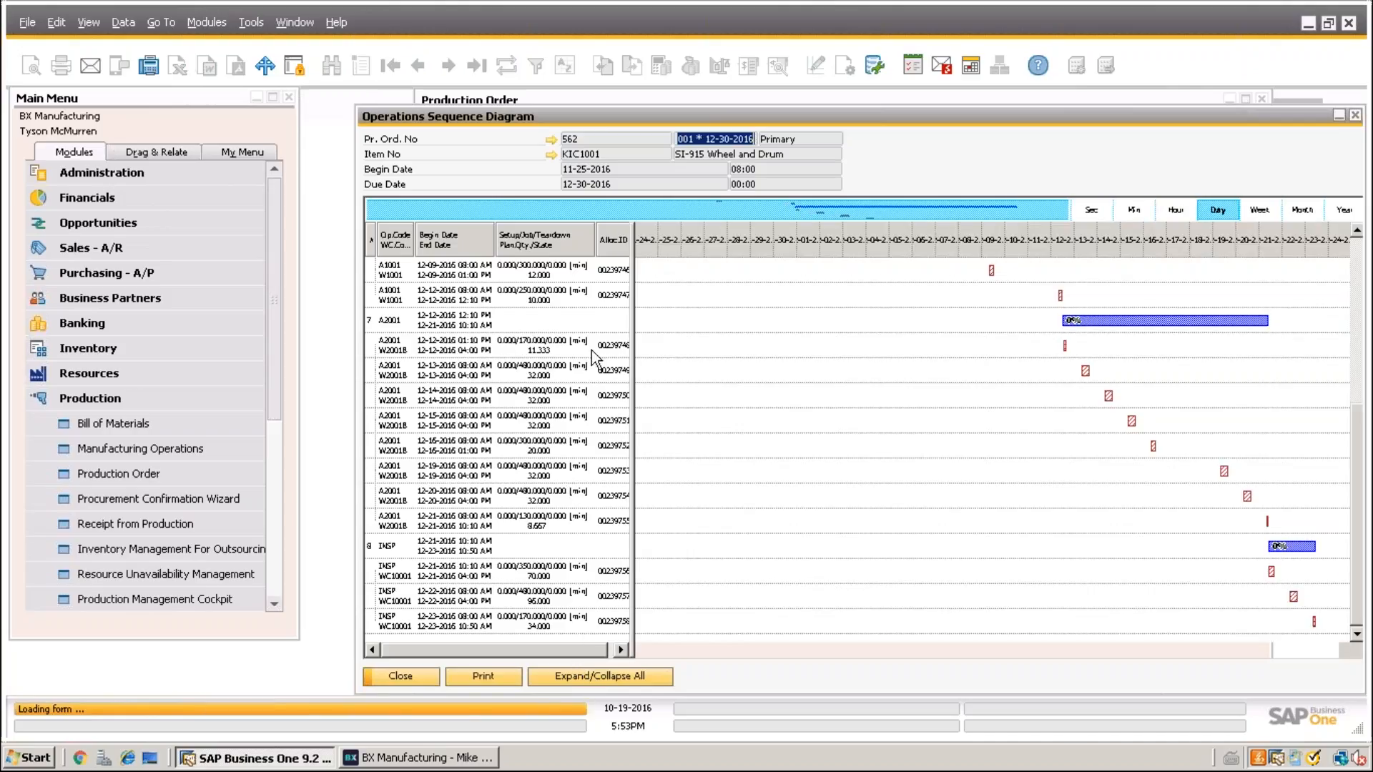
left_click(624, 674)
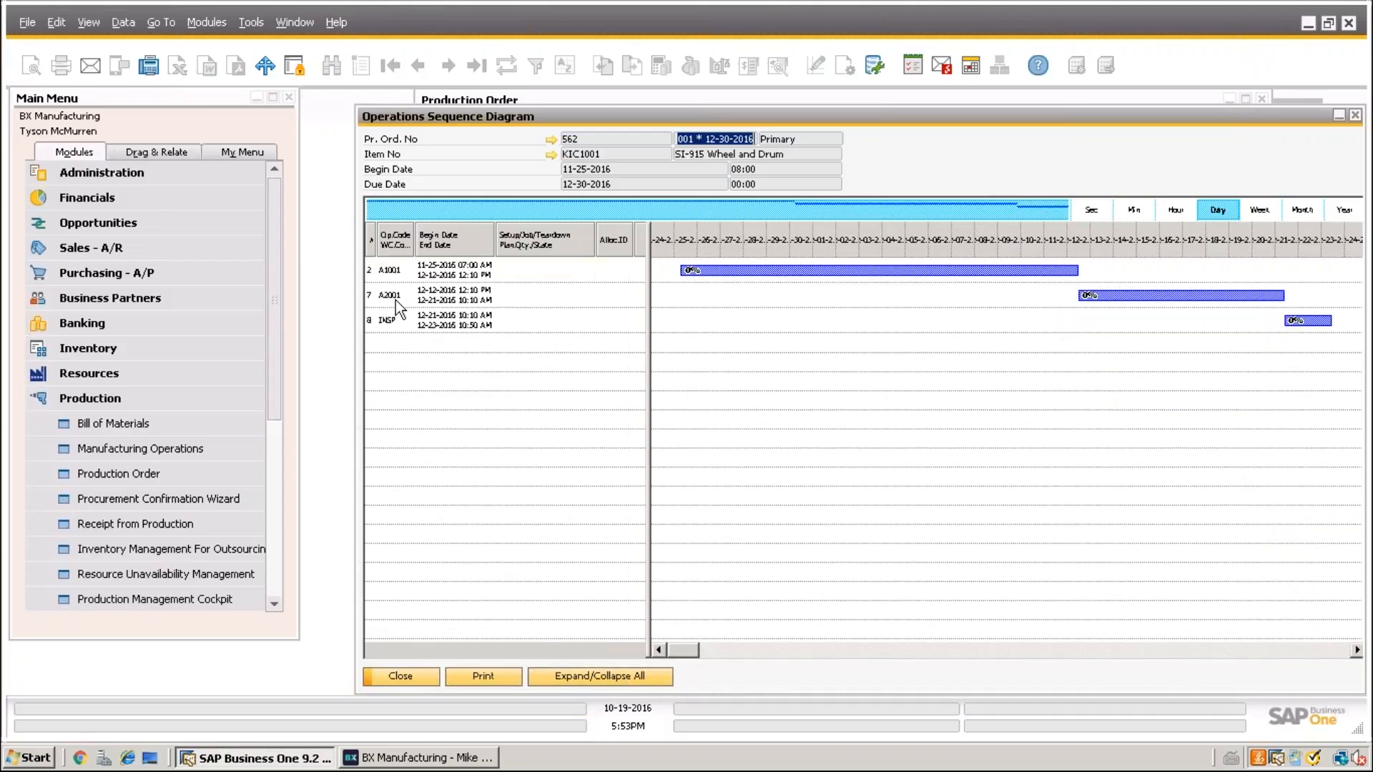
left_click(586, 676)
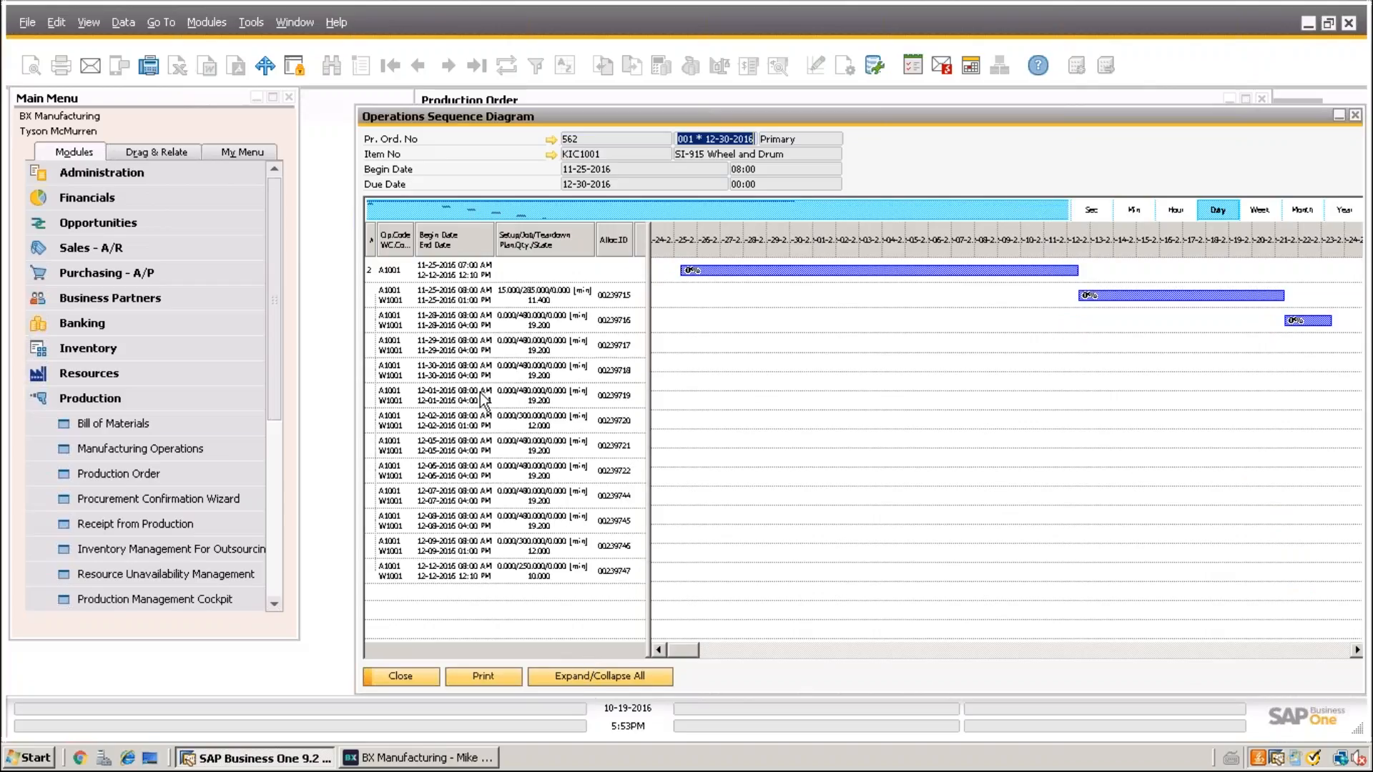
scroll(486, 337, "down", 3)
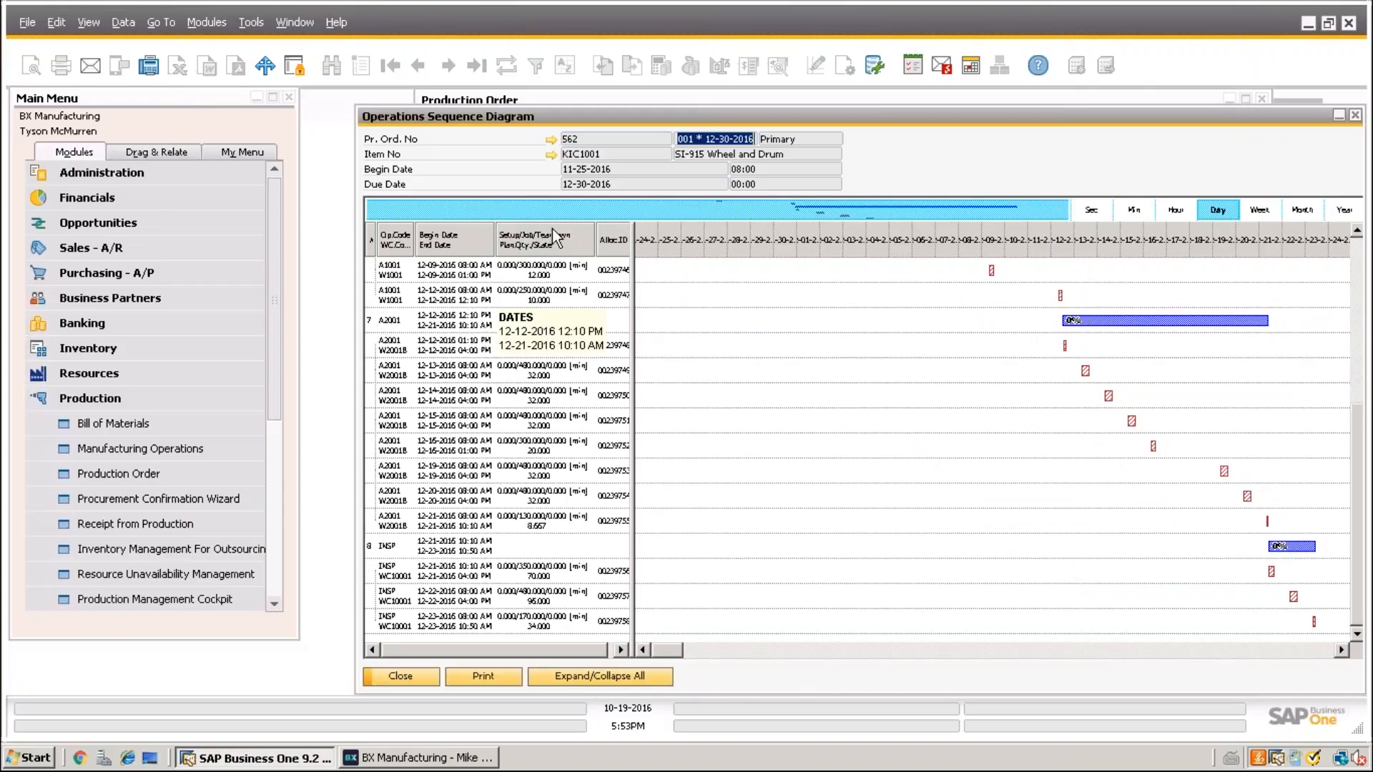
left_click(1356, 116)
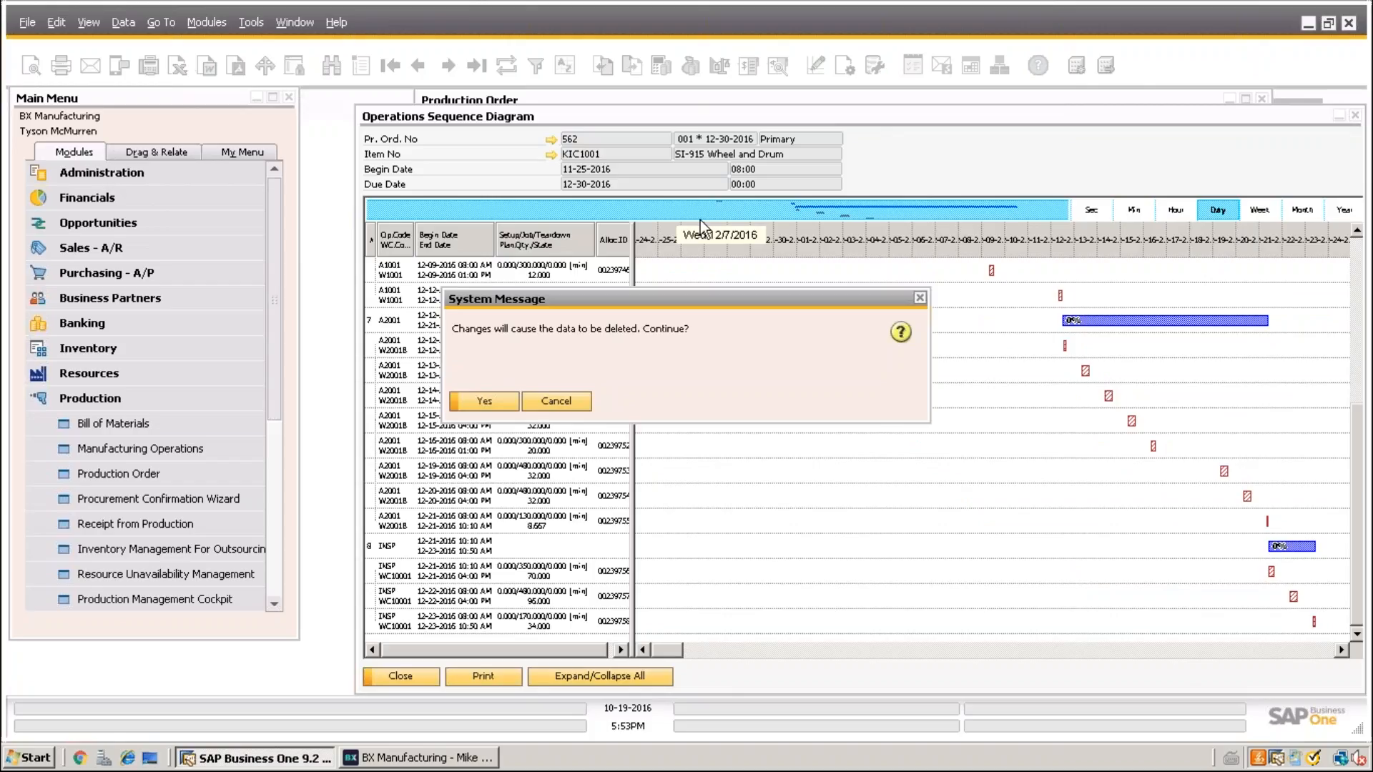
left_click(483, 402)
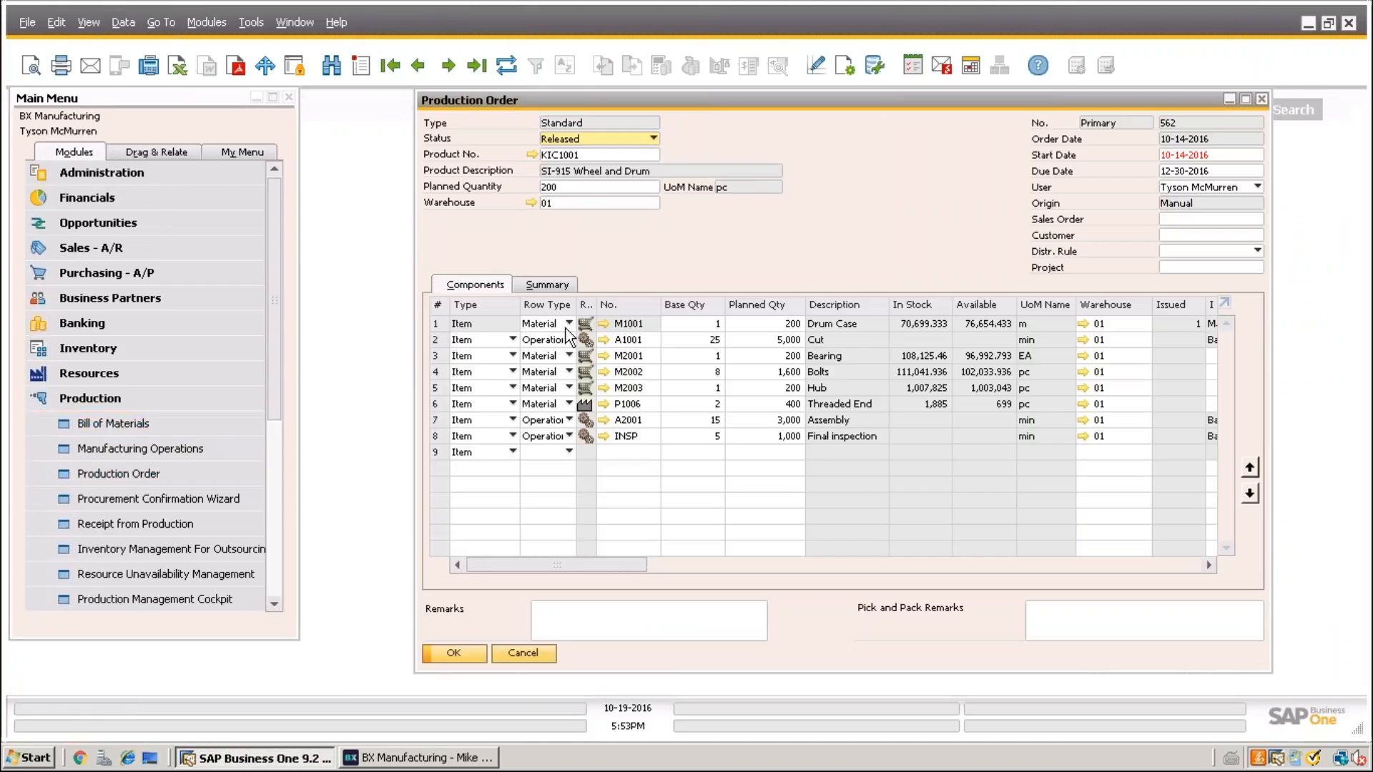
Step: Generate the Job Requirements Report for the order with the Job Requirements (base) layout, previewed before print, and minimize the resulting PDF
right_click(765, 256)
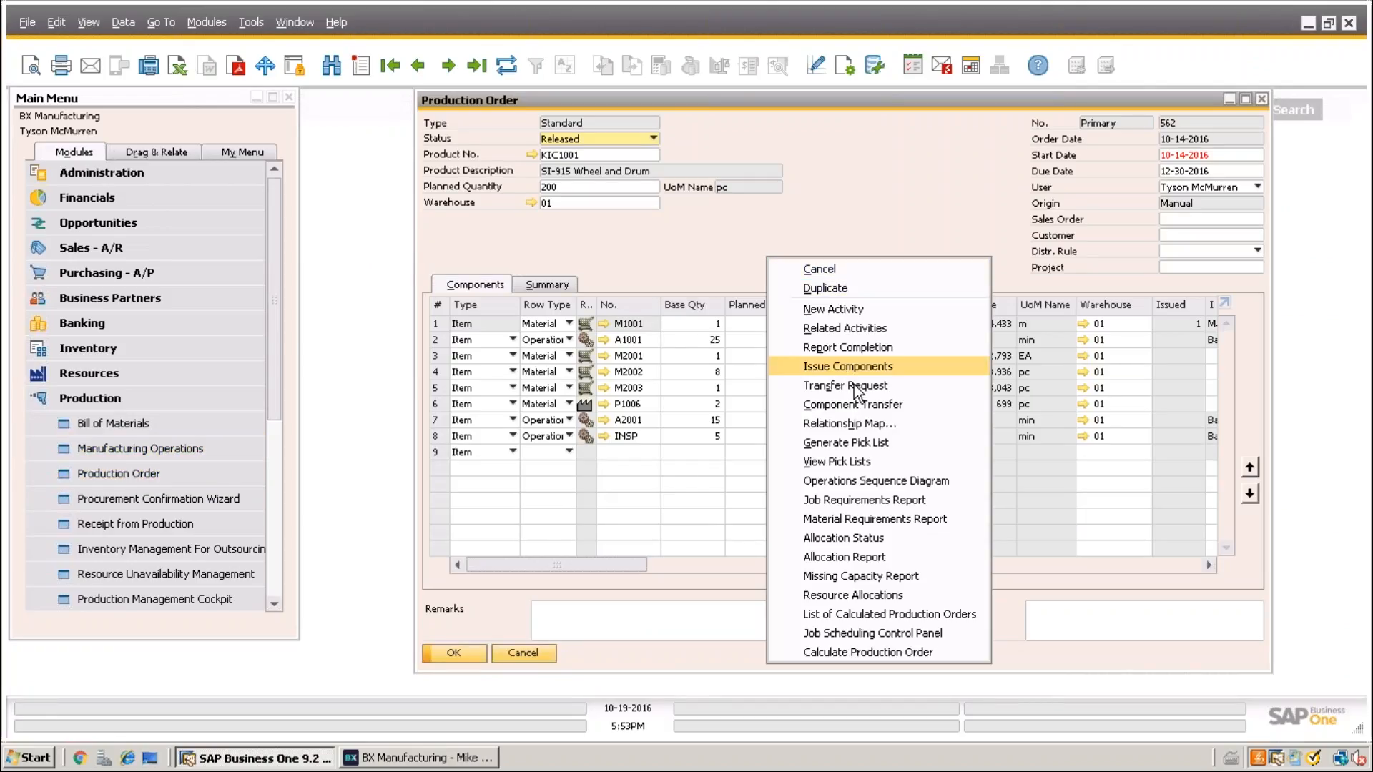
left_click(864, 499)
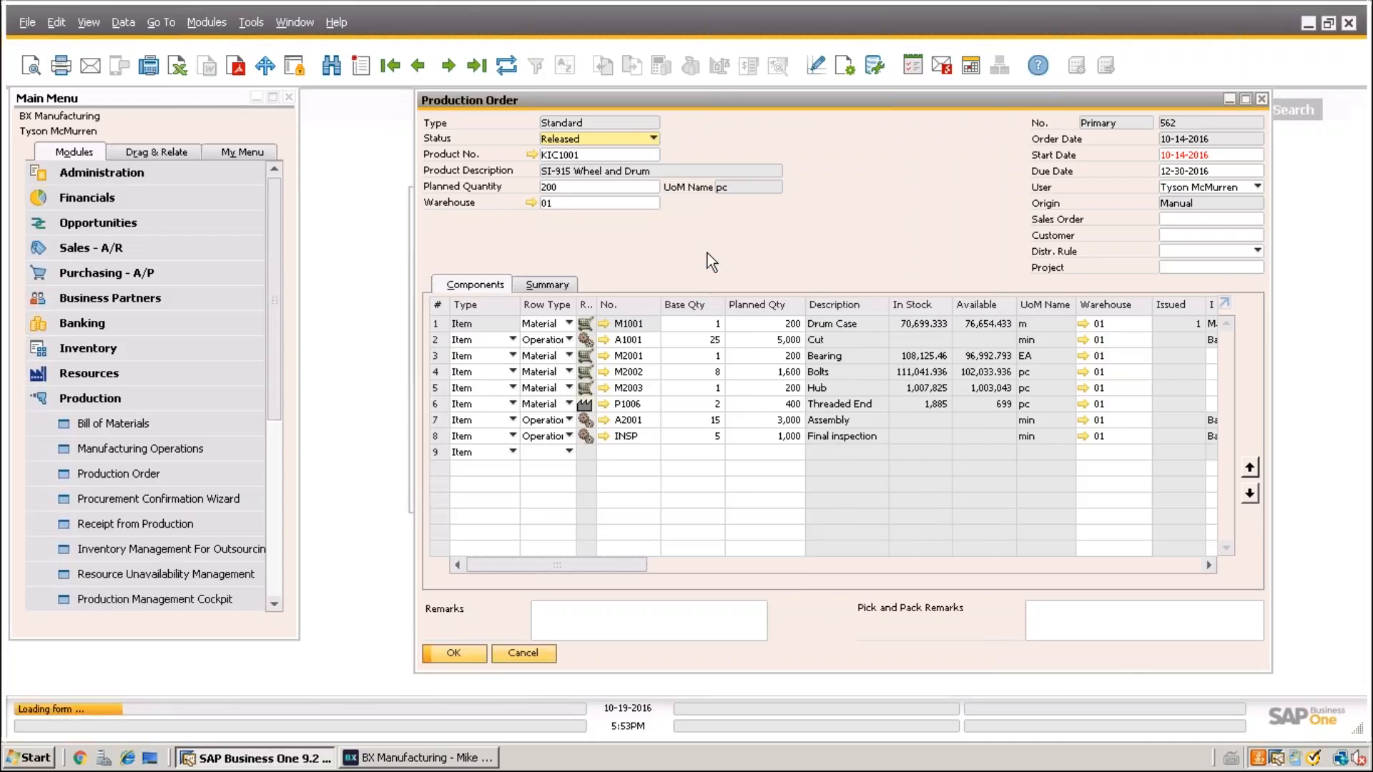
left_click(522, 296)
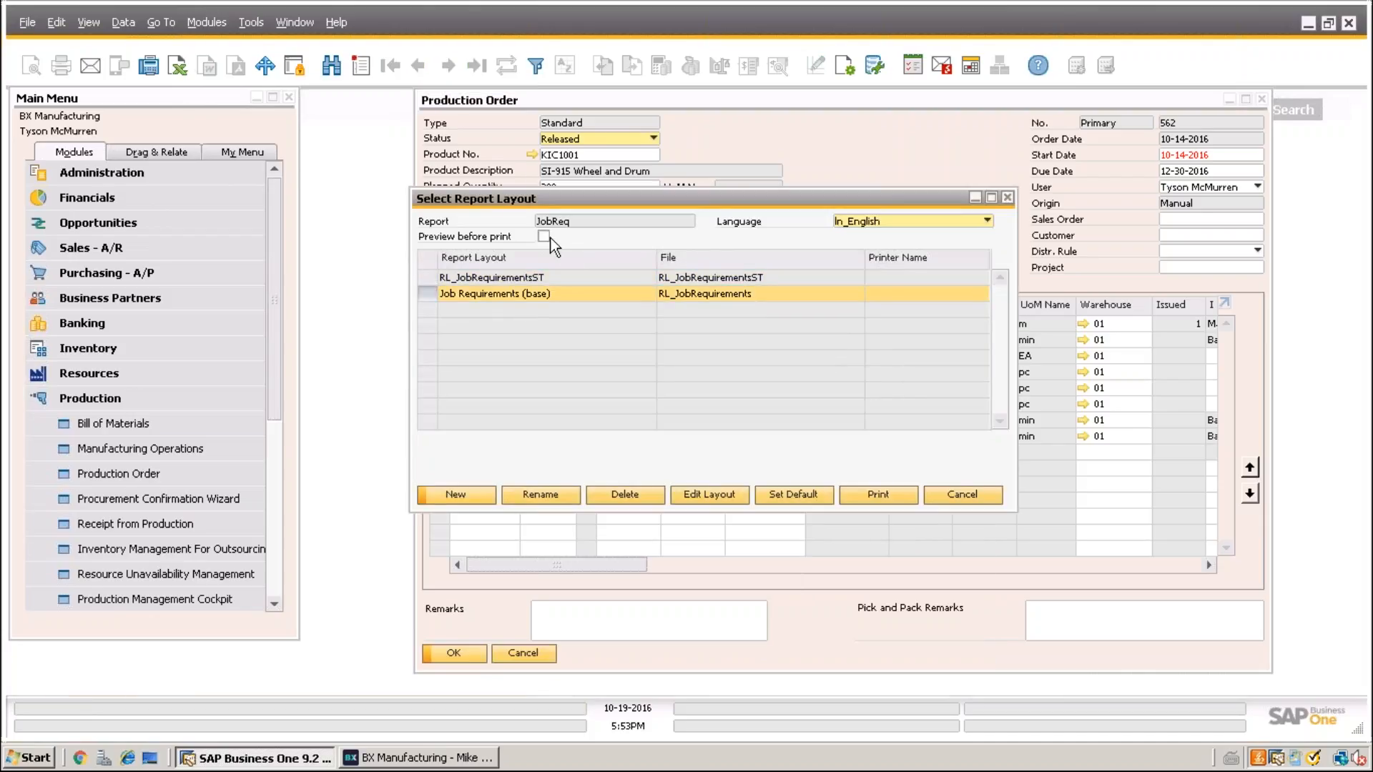
left_click(884, 491)
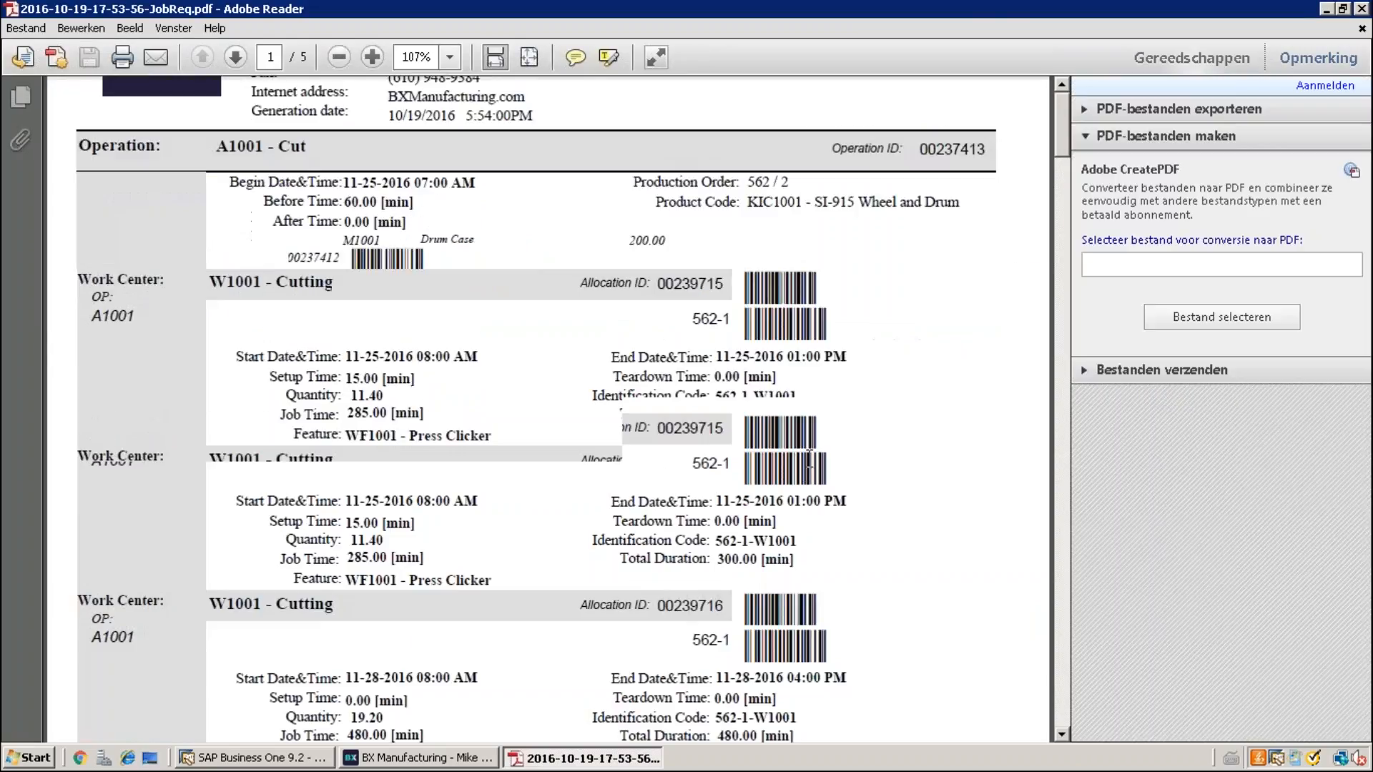
left_click(1328, 9)
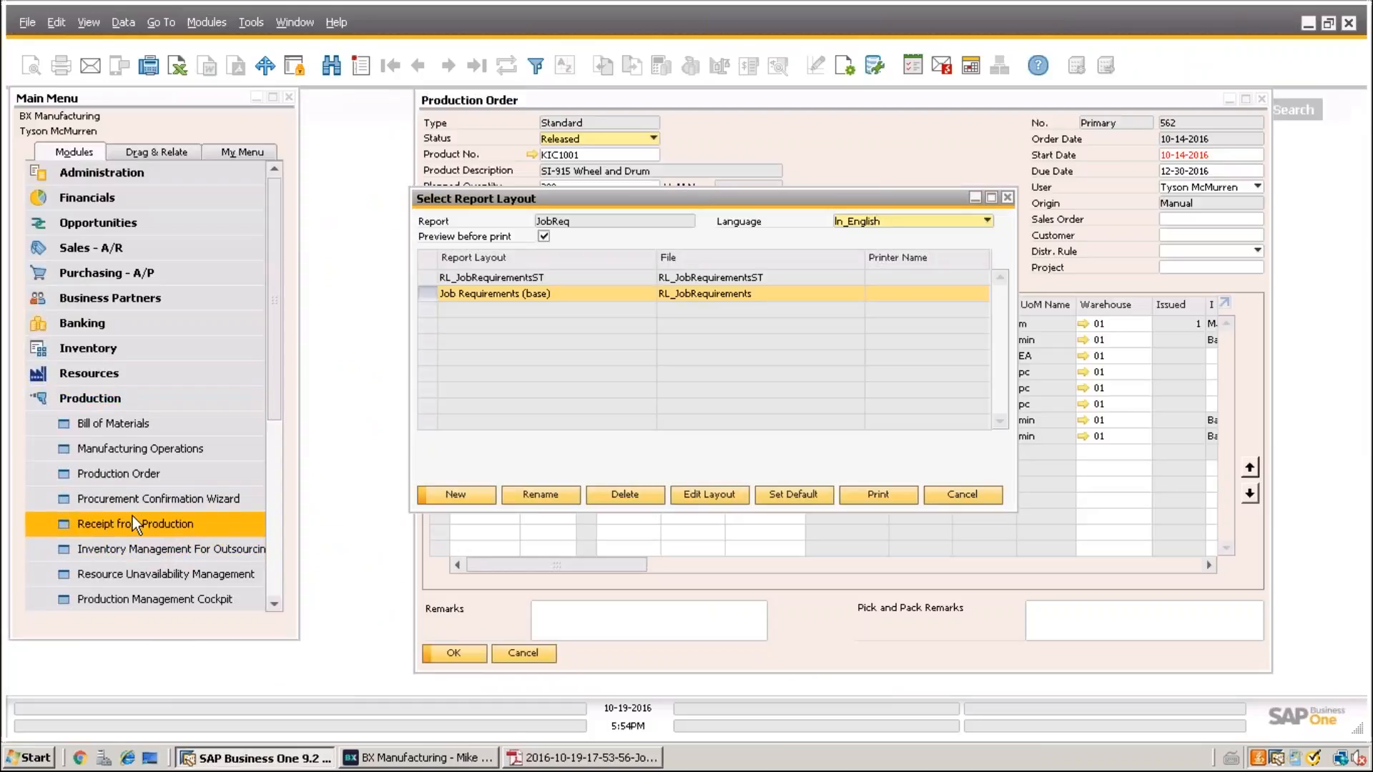
Step: Run the Resource Allocations production report without a resource type filter, examine the listed allocations, and close it
left_click_drag(276, 398, 262, 491)
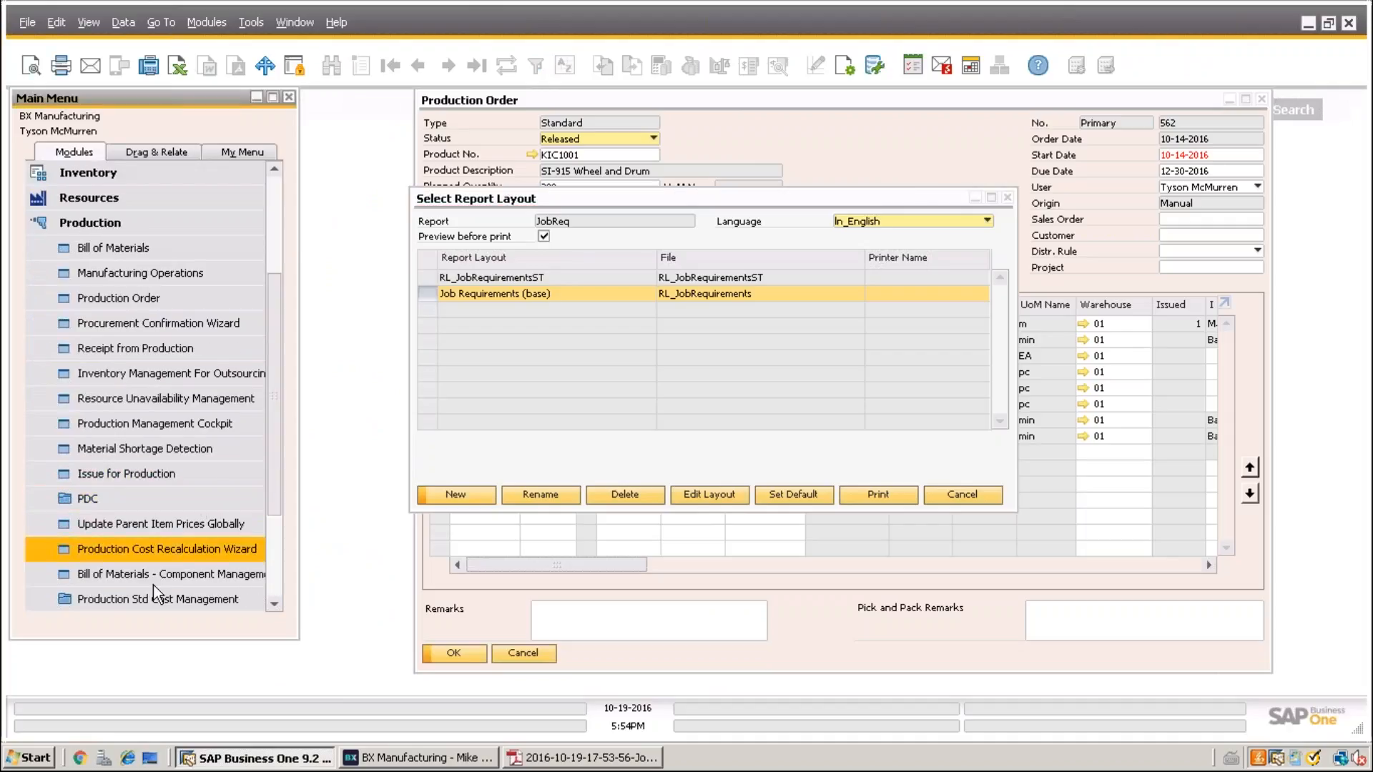
scroll(151, 597, "down", 3)
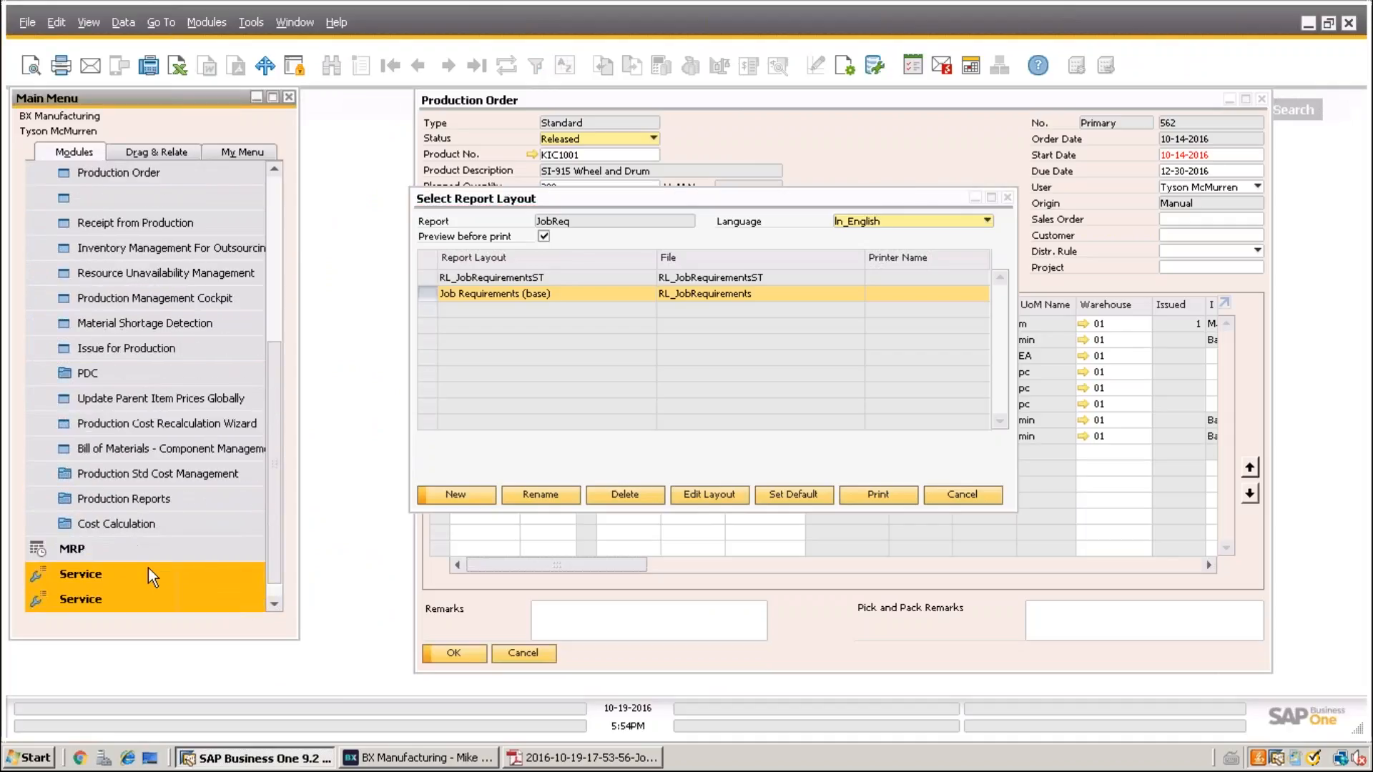
left_click(138, 475)
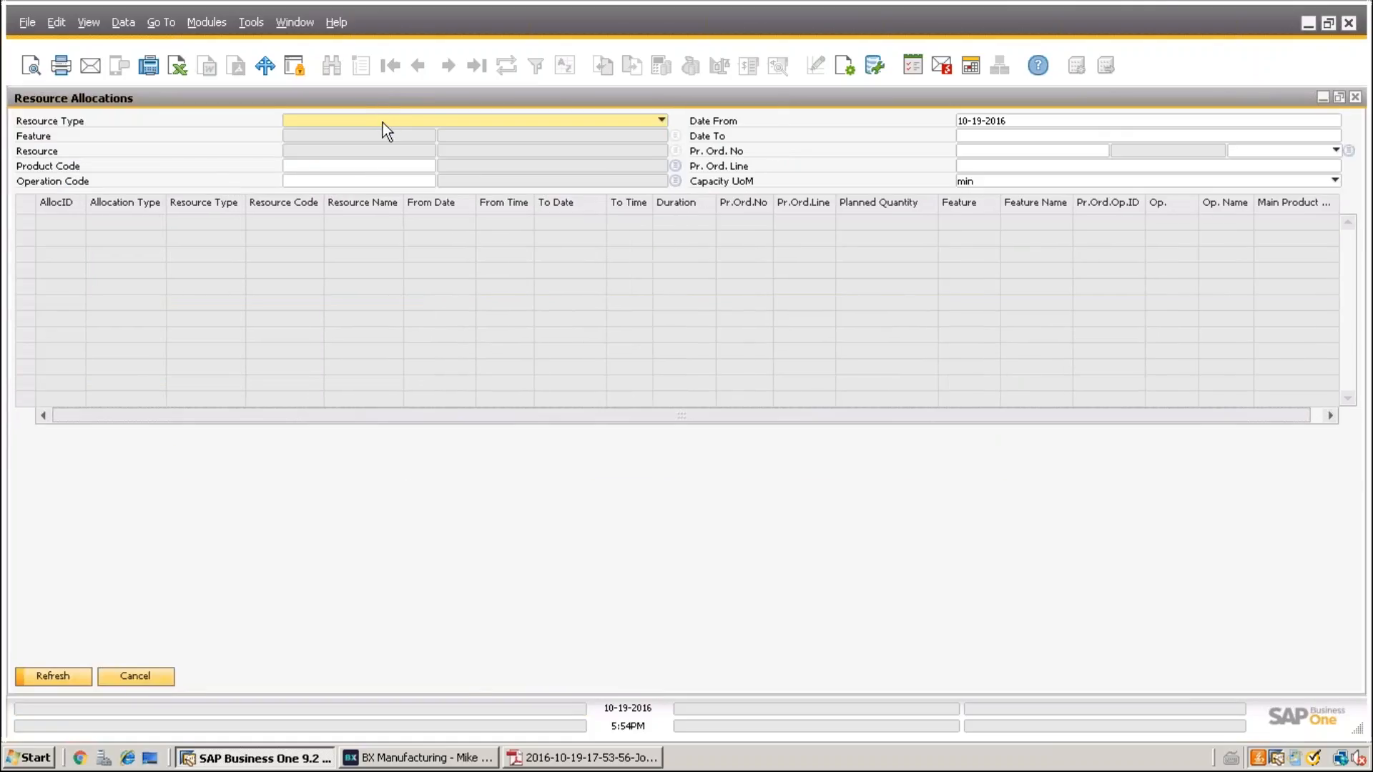
left_click(384, 122)
left_click(76, 451)
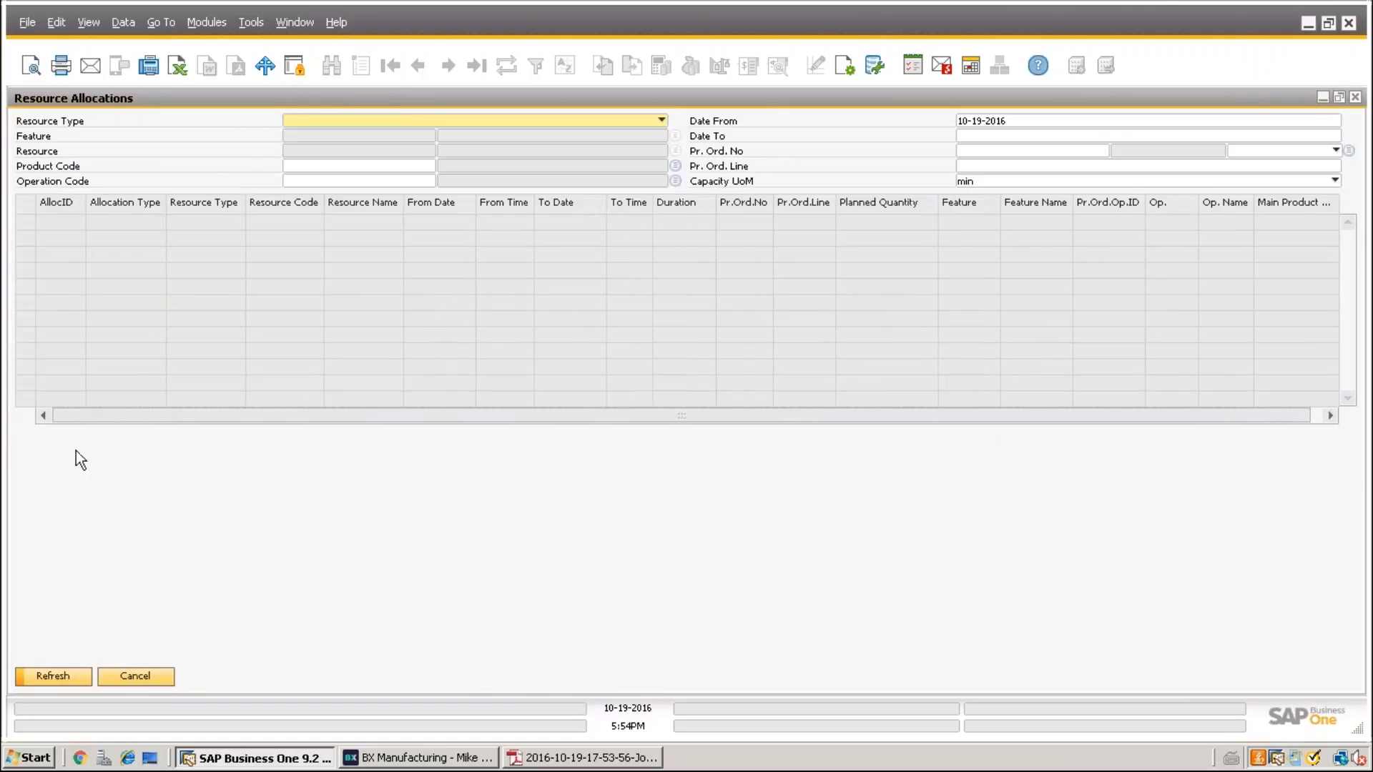
left_click(56, 677)
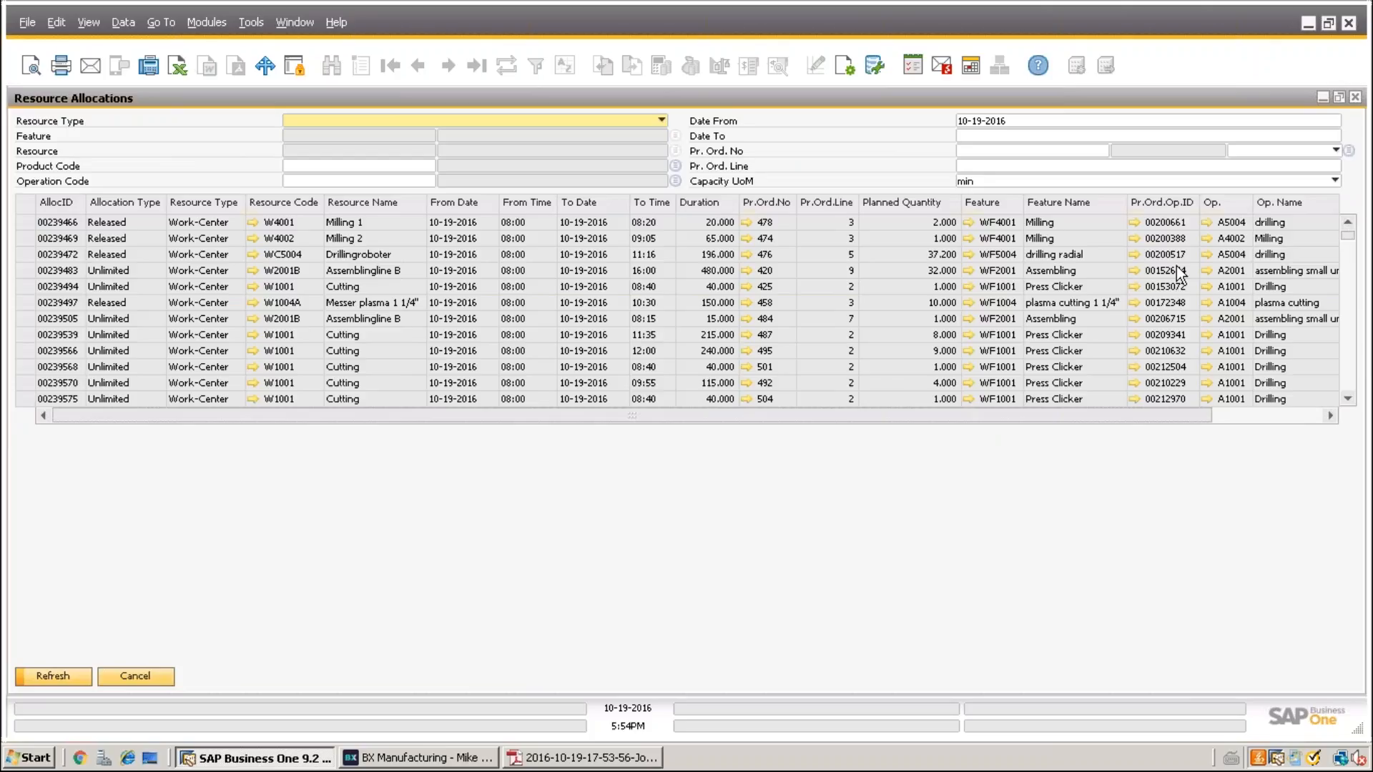
left_click(1357, 99)
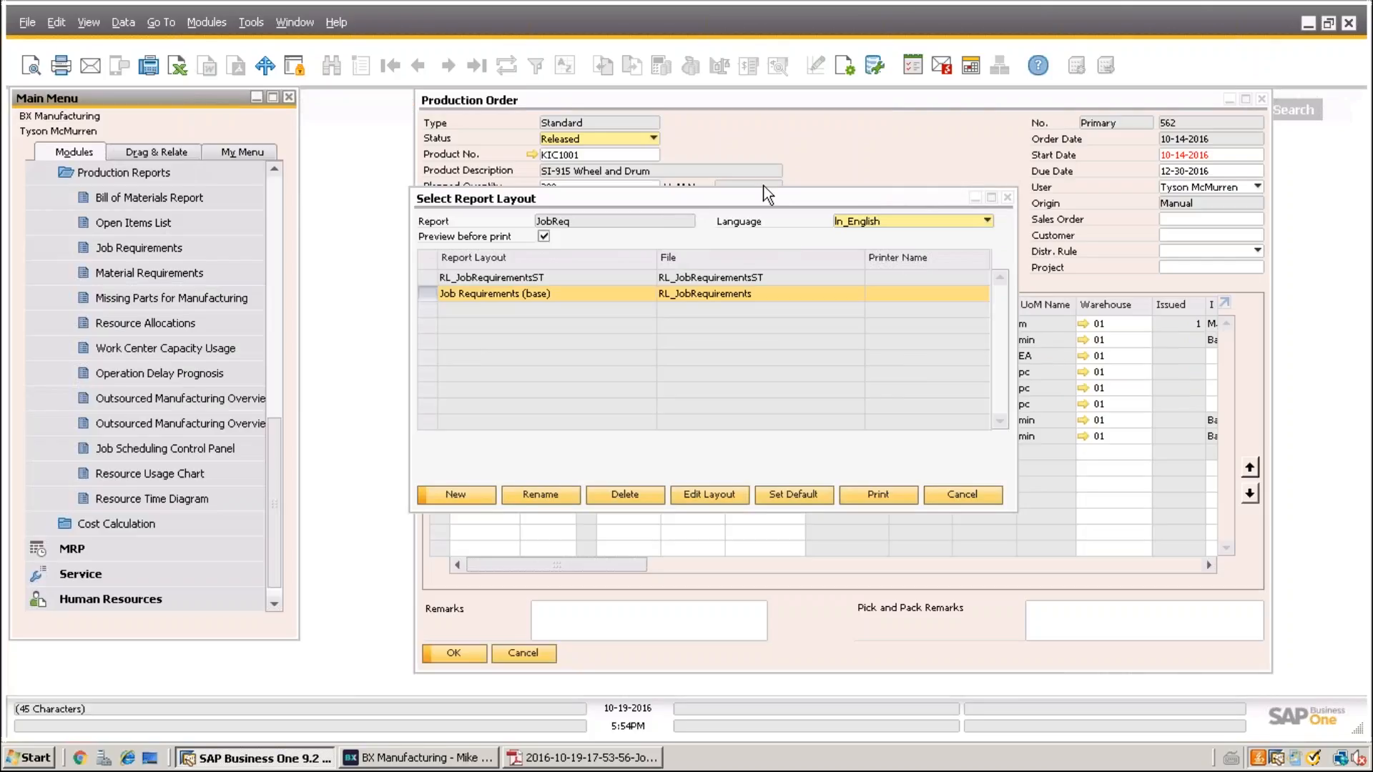
Step: Close the report layout selection, look at the Job Requirements PDF again for its operation codes, and close the production order
left_click(874, 192)
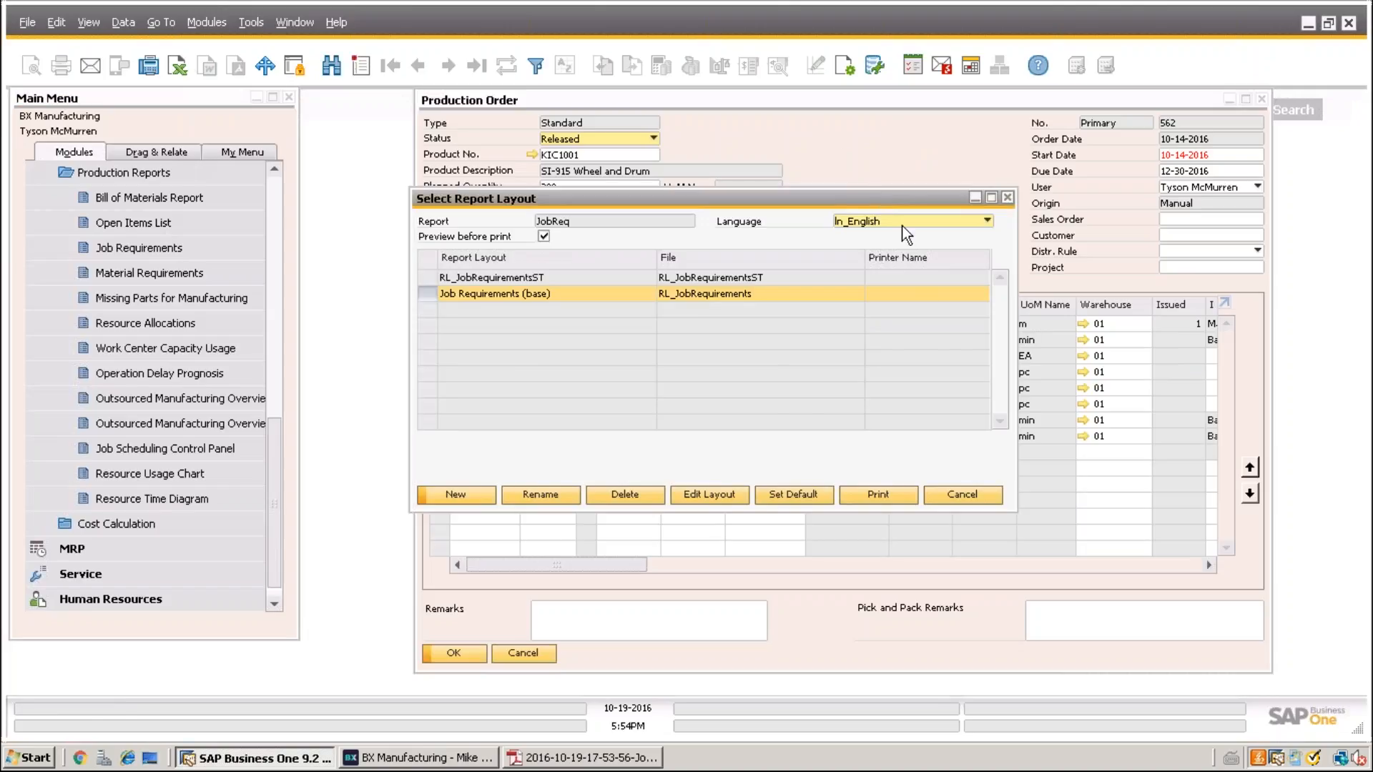
left_click(1007, 197)
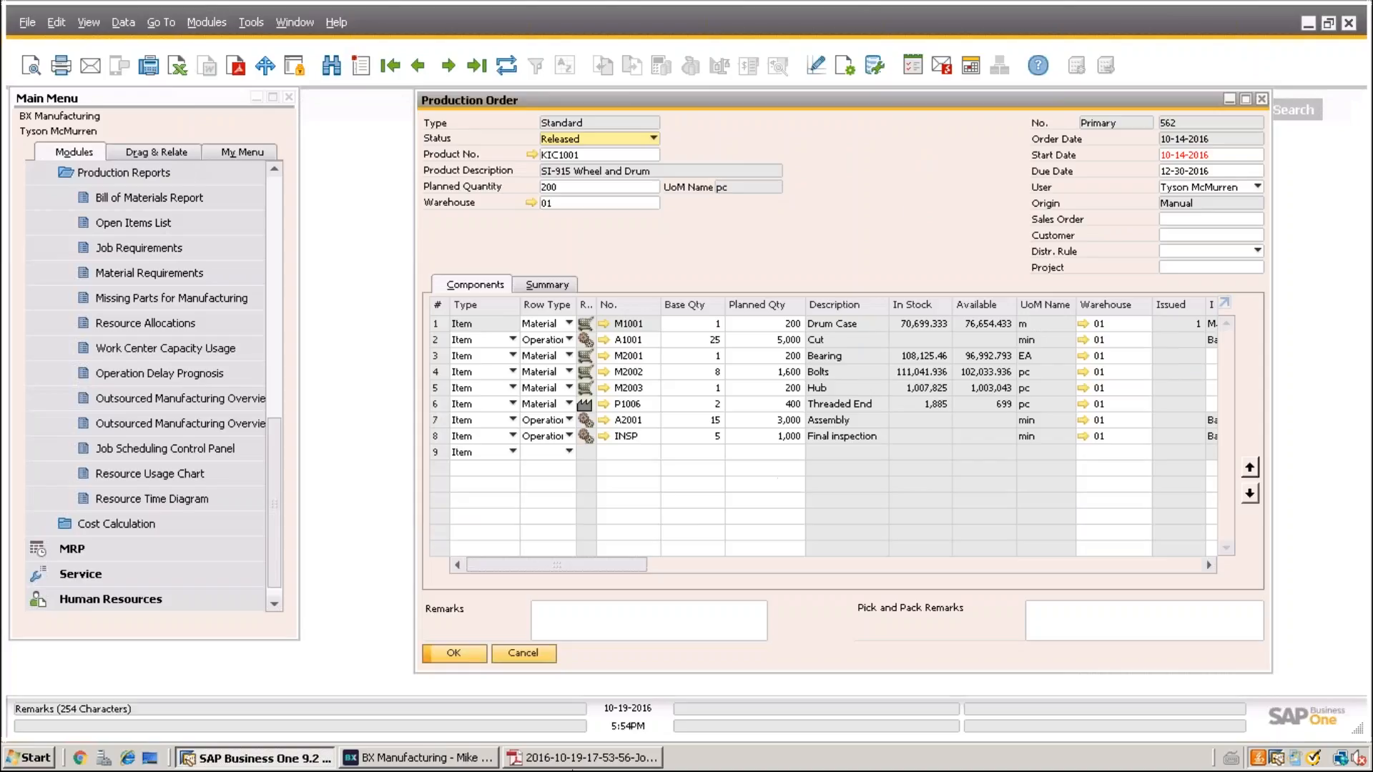
left_click(545, 753)
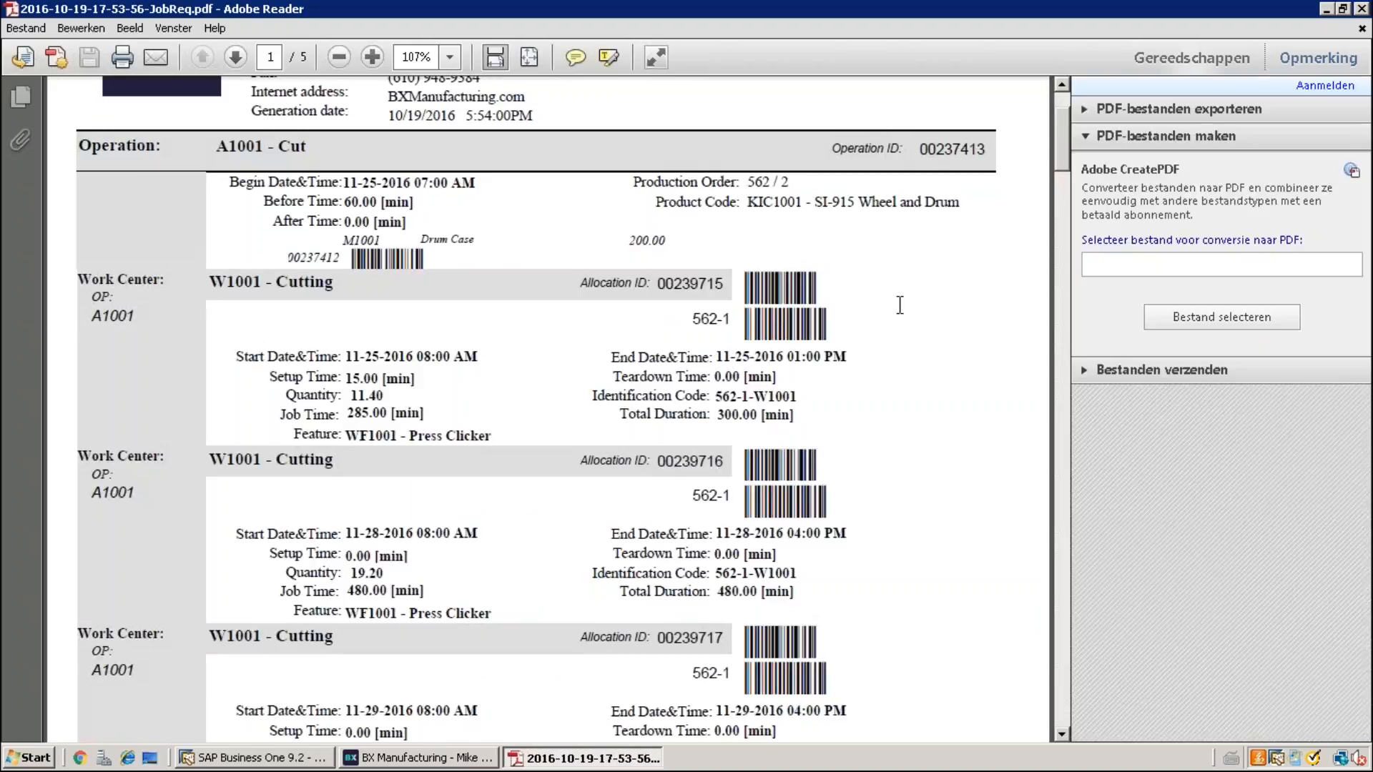
left_click(1325, 9)
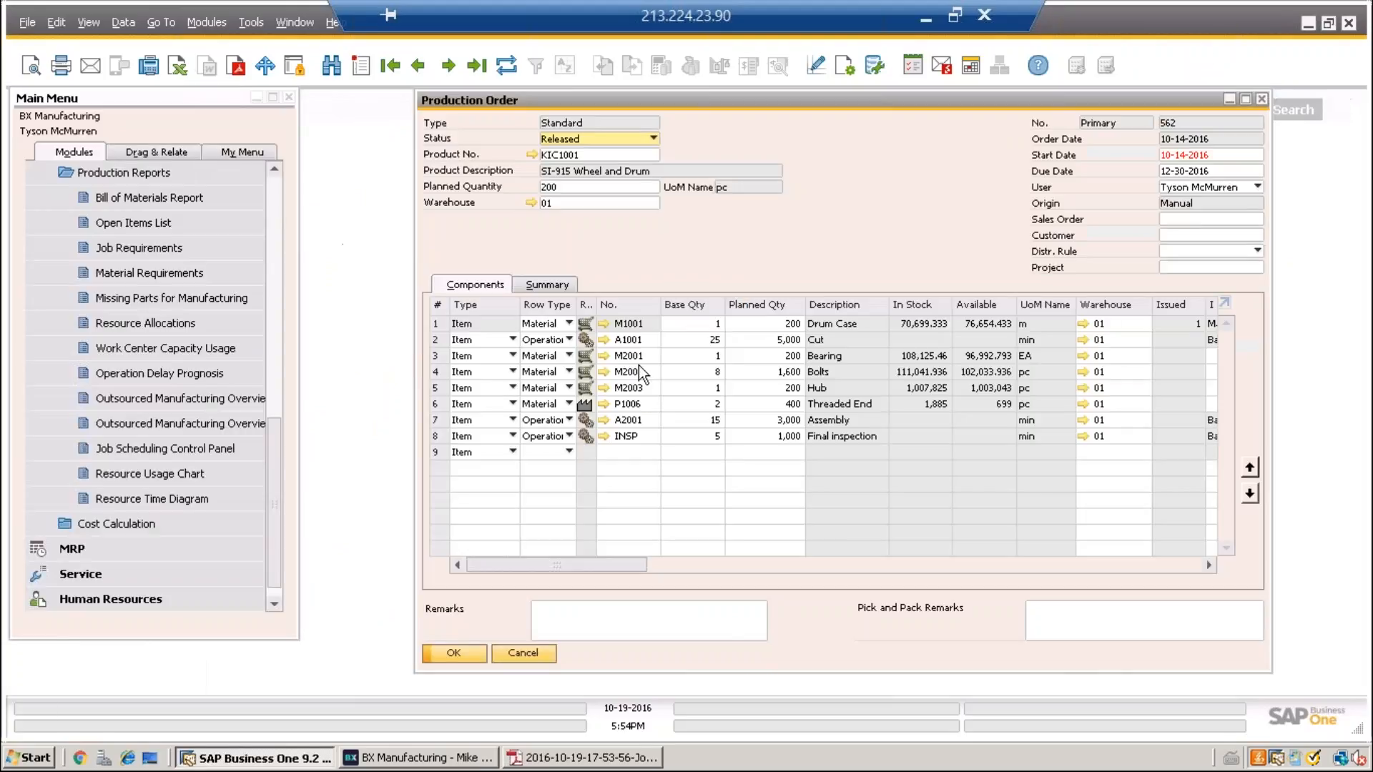
left_click(1263, 99)
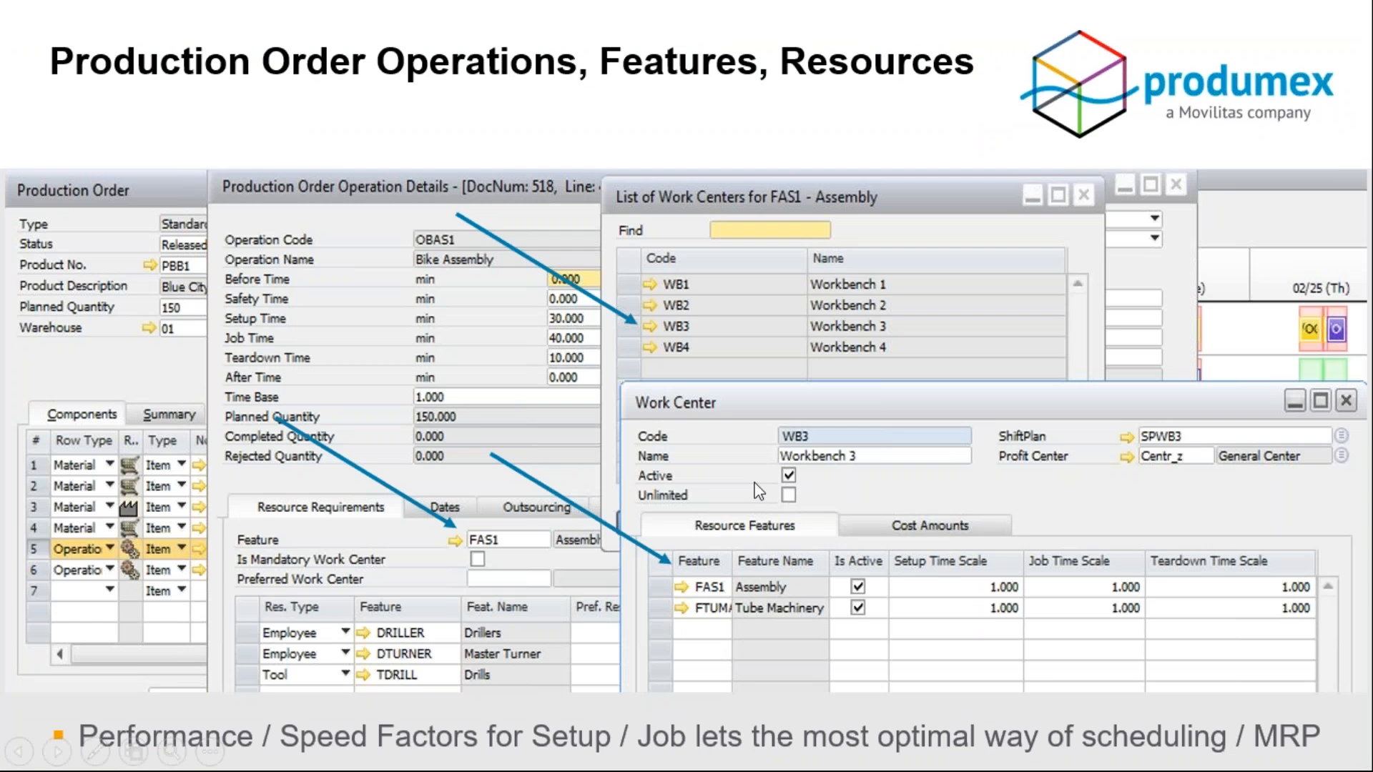
left_click(754, 484)
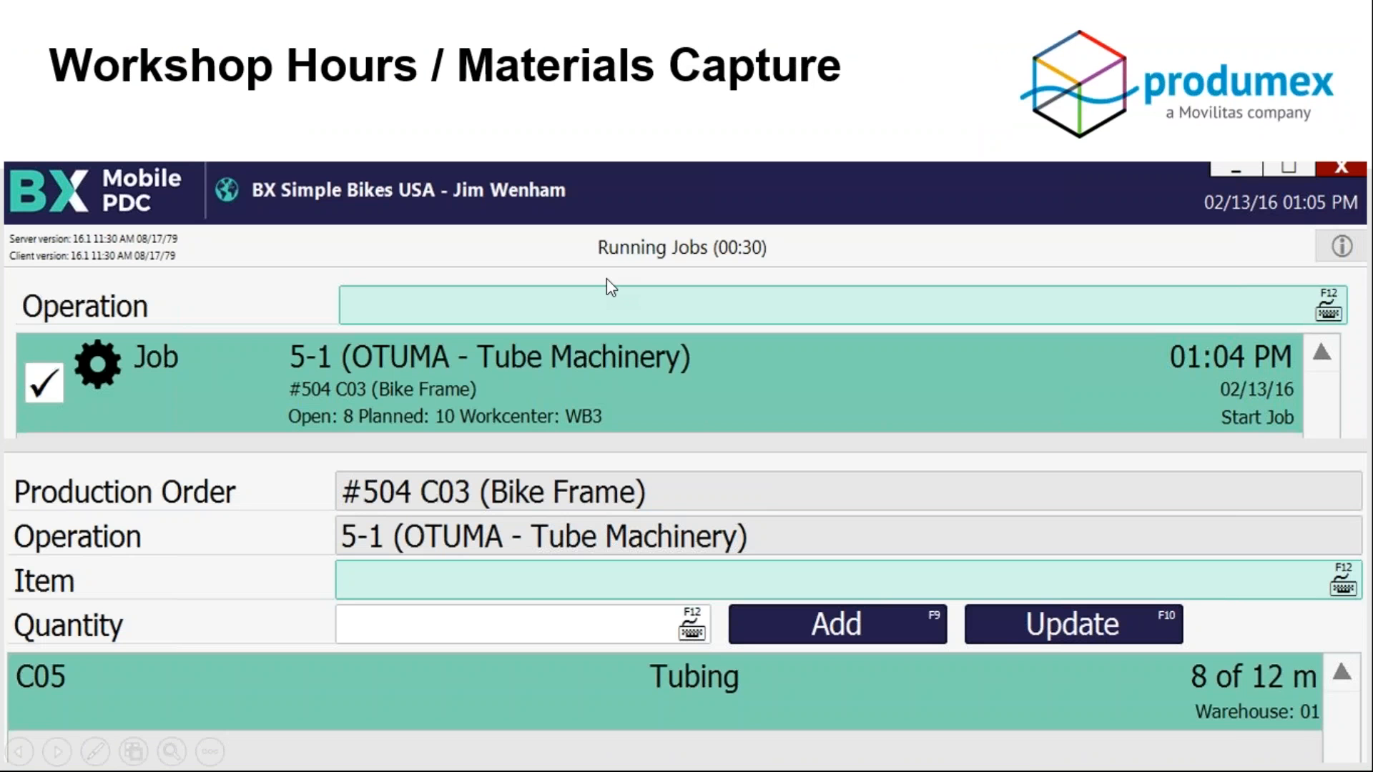
key("alt+Tab")
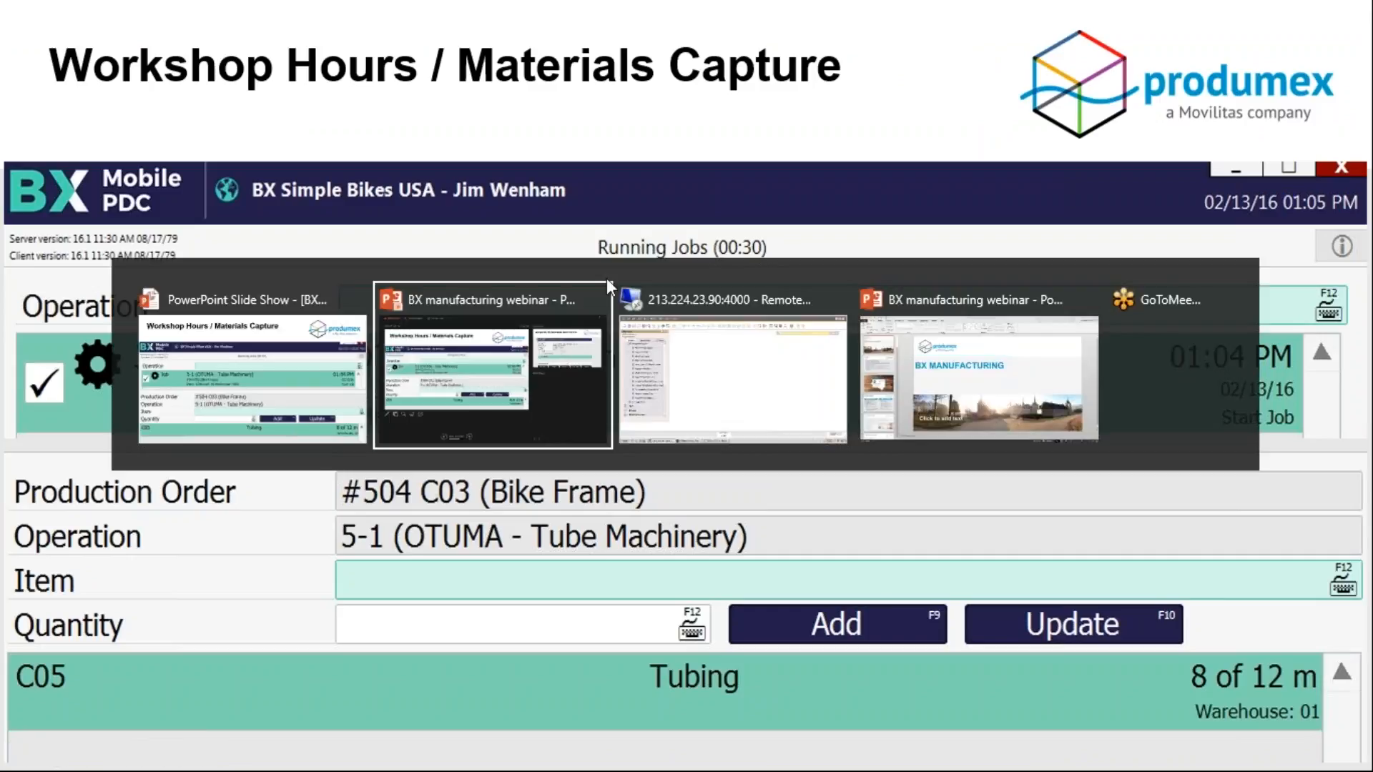
key("alt+Tab")
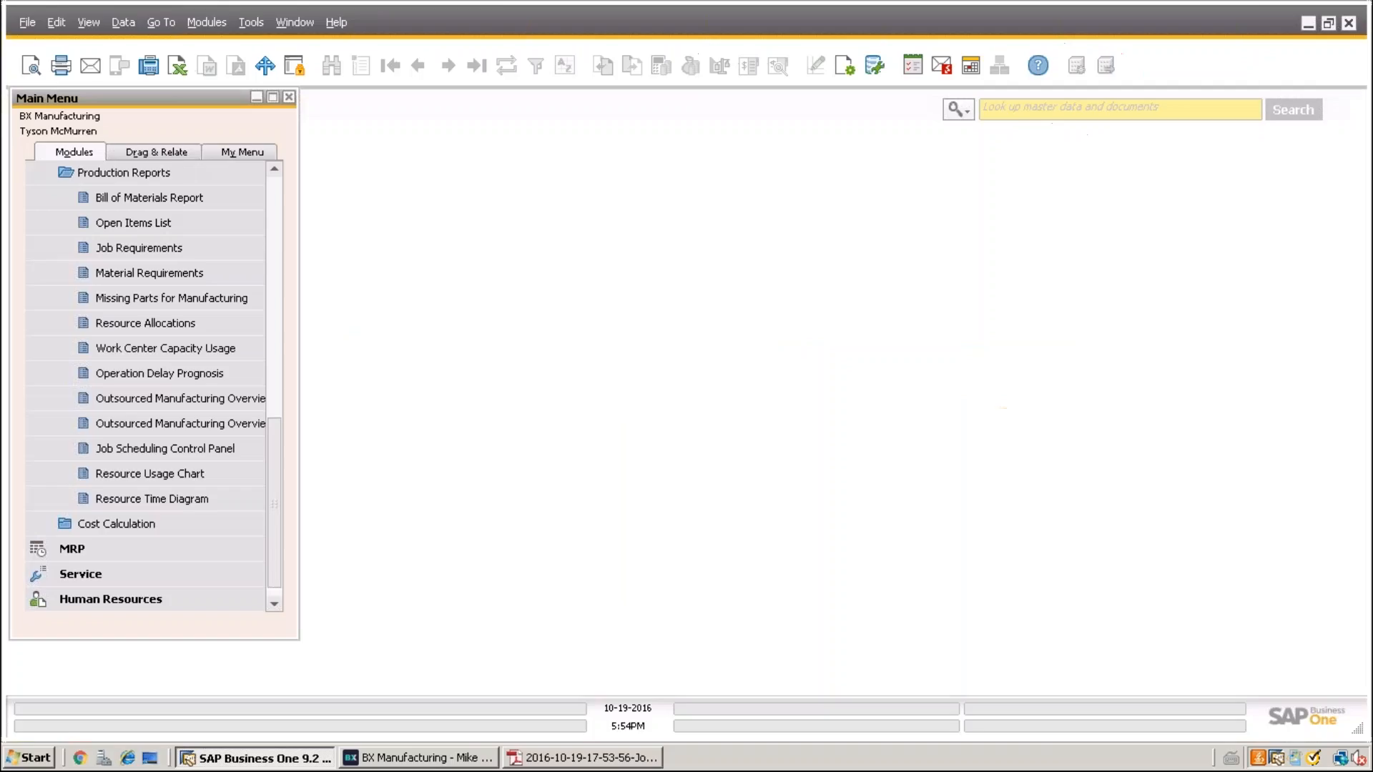
Step: Switch to BX Mobile PDC and log in to the Production Data Collector with the employee number
left_click(432, 745)
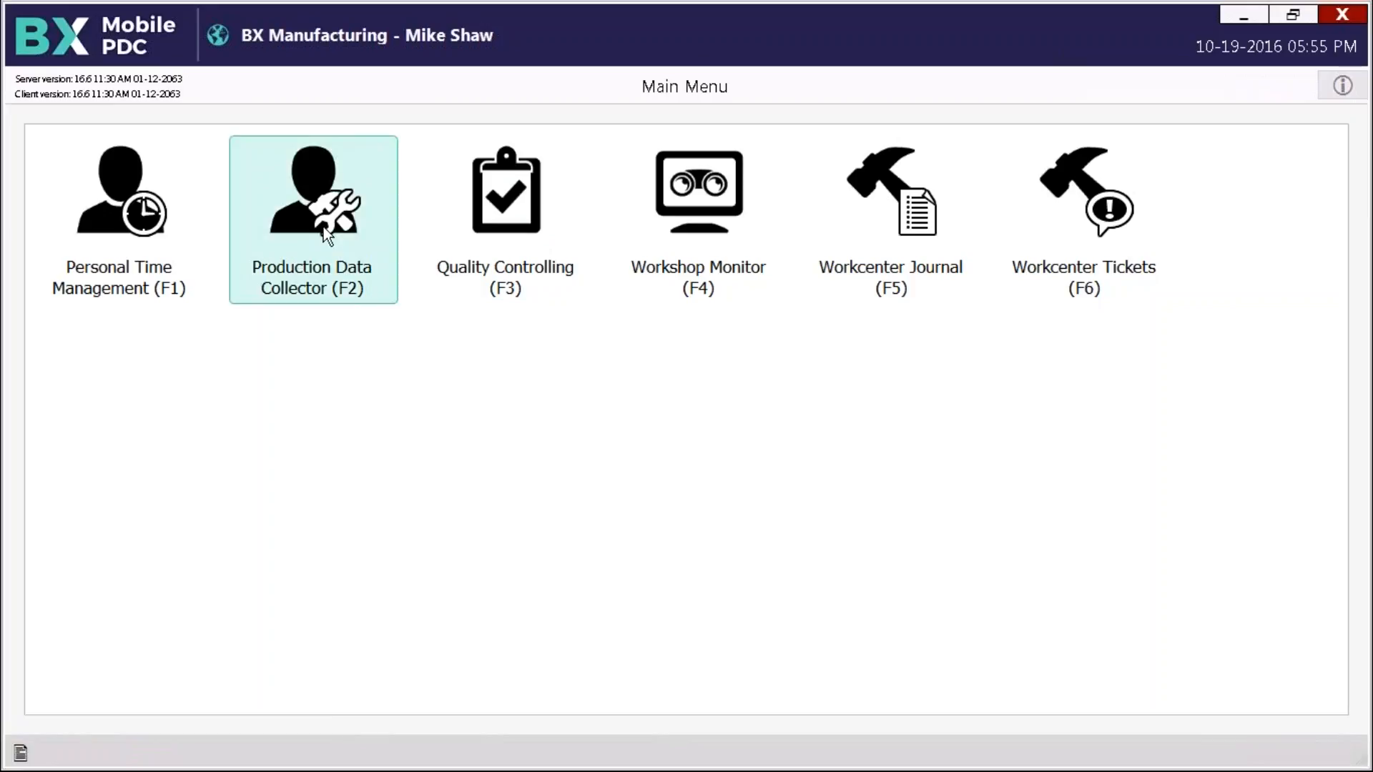
left_click(329, 233)
type("1")
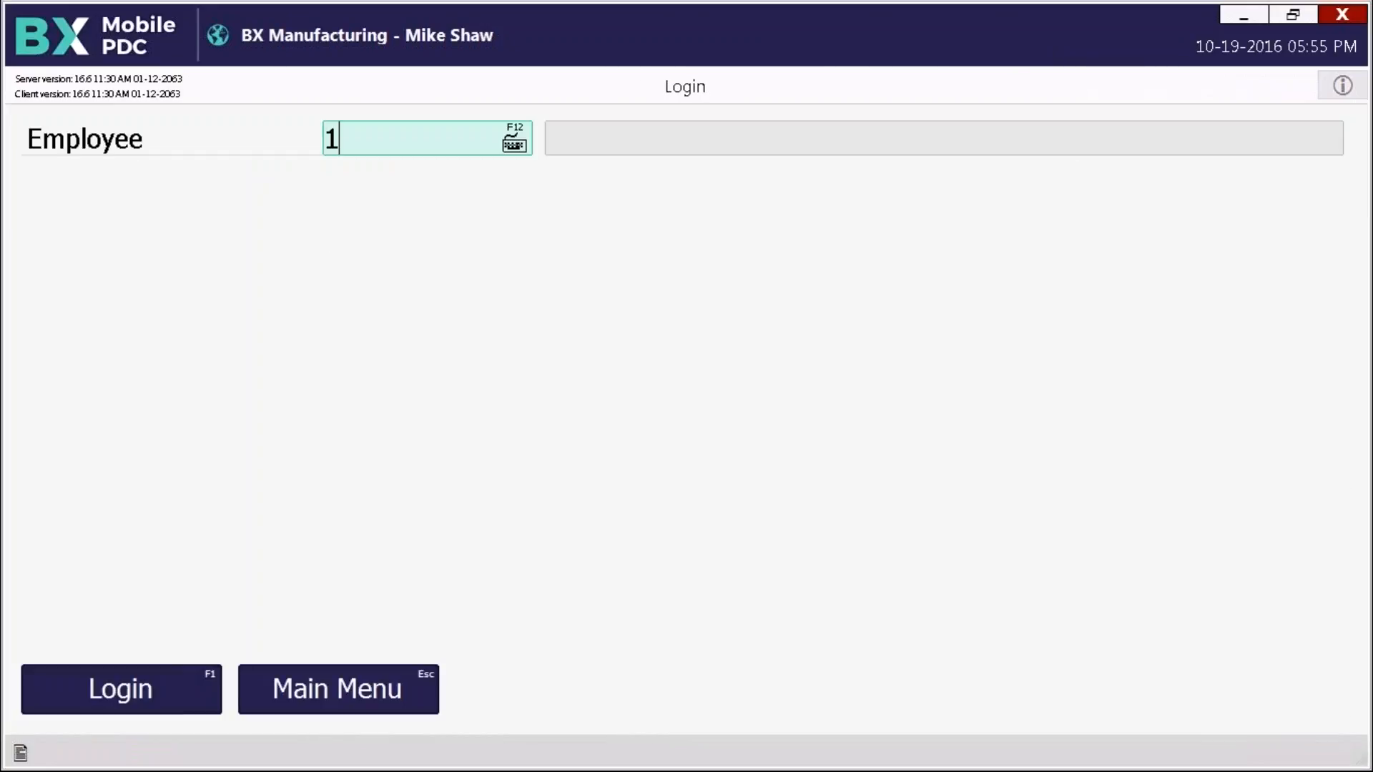
key("Return")
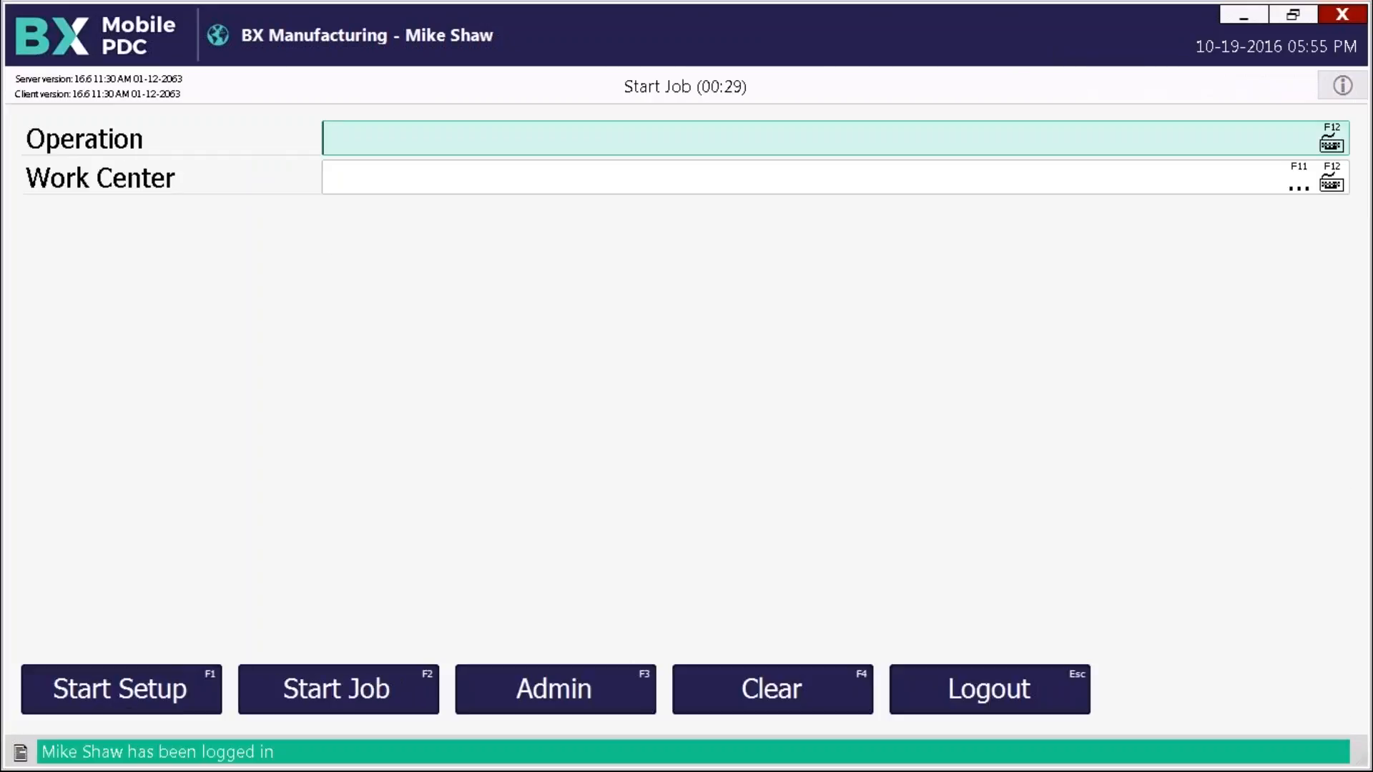
Step: Start the job for operation 562-1 at work center W1001 (Cutting) and confirm the booking
type("562-1")
key("Return")
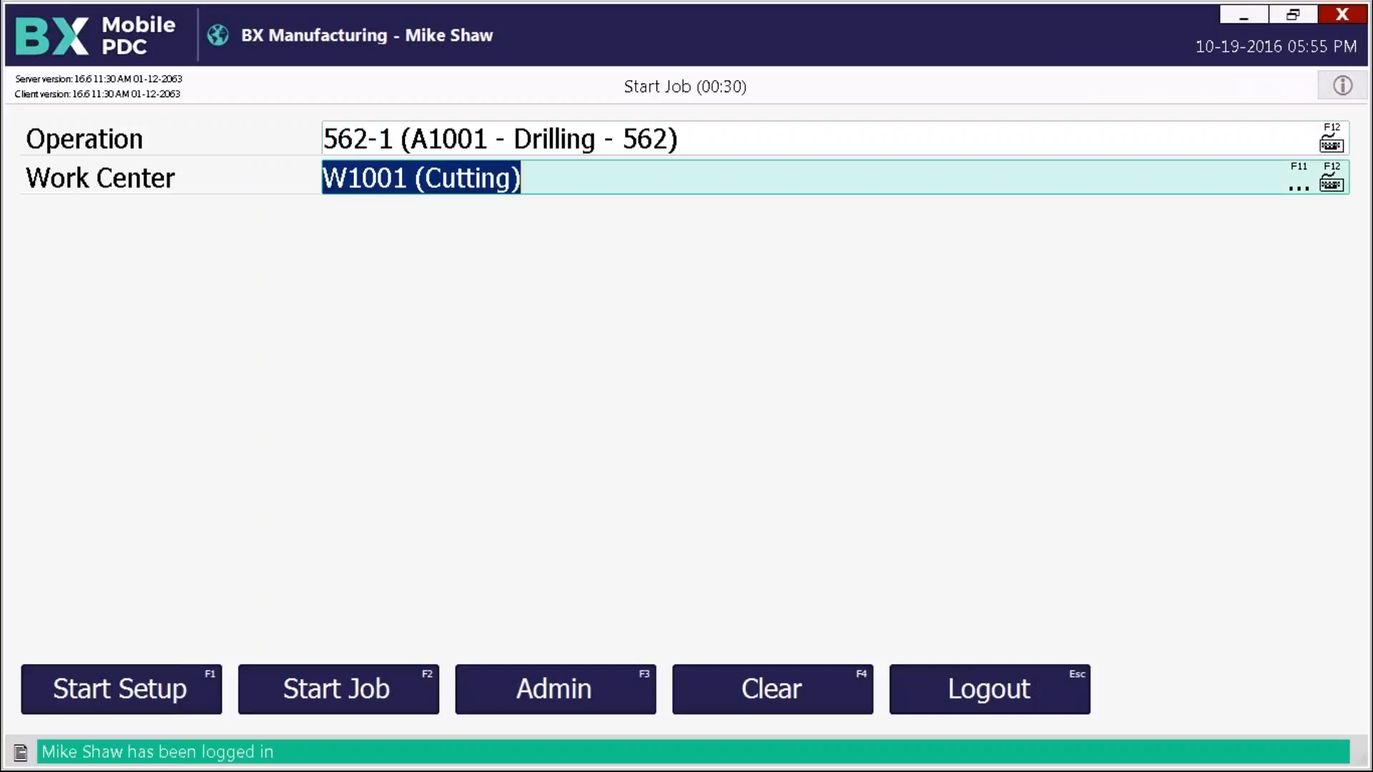
left_click(334, 696)
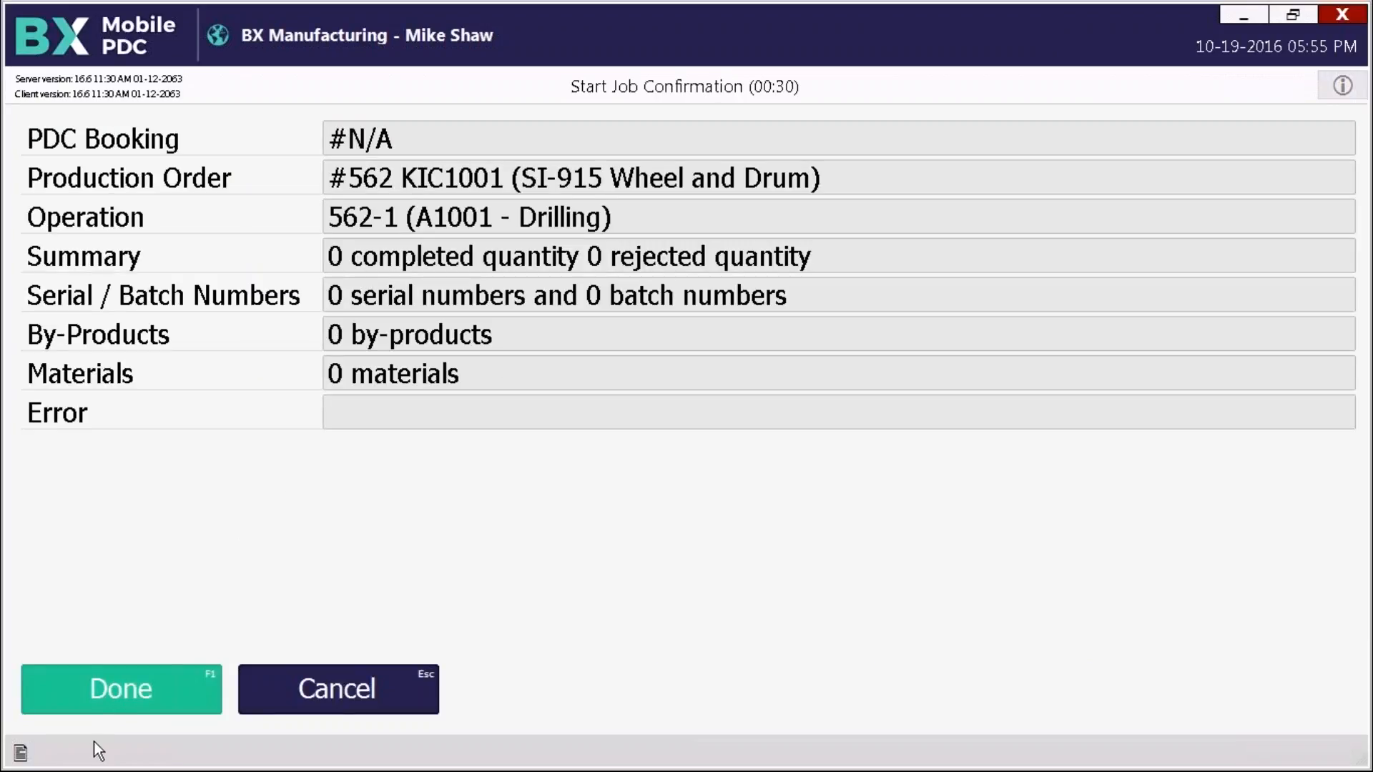
left_click(121, 690)
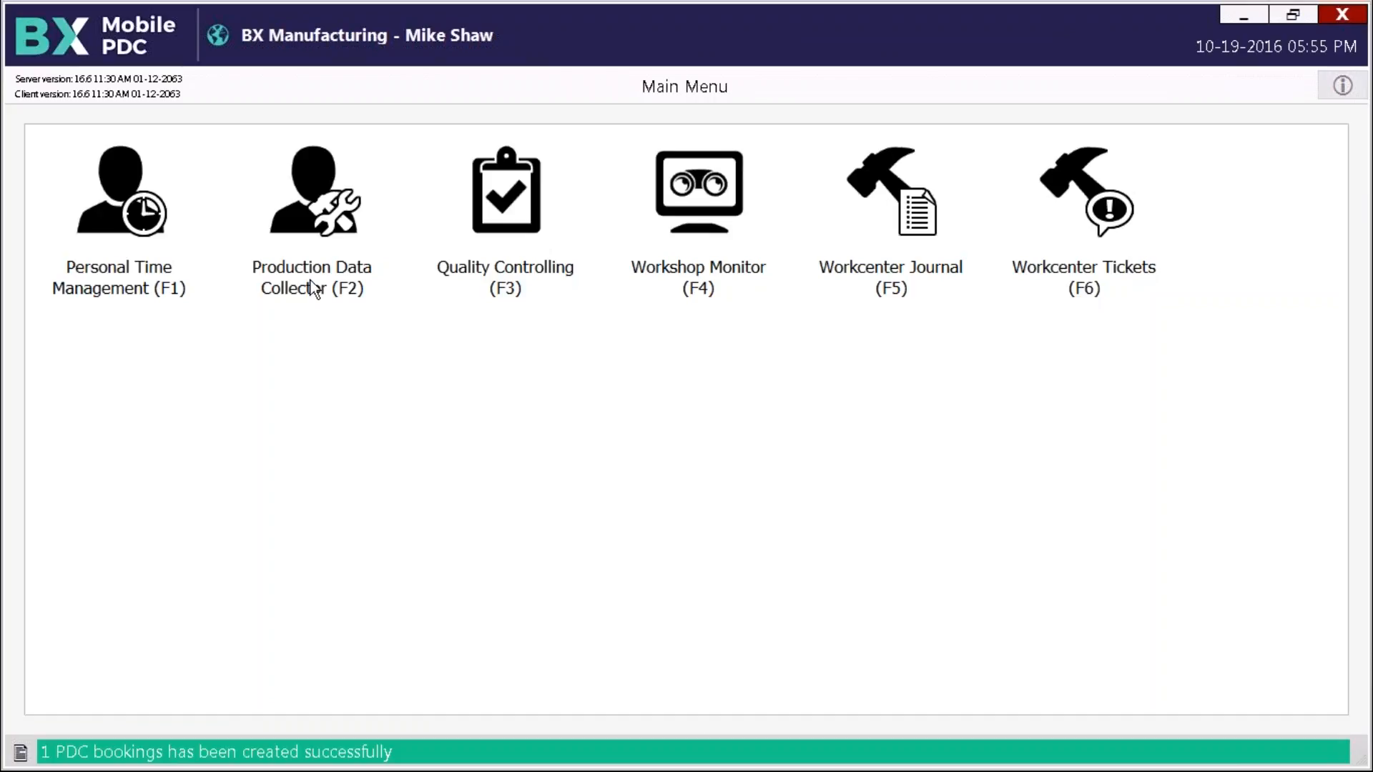
Step: Log back in to the Production Data Collector with the employee number
left_click(306, 221)
type("1")
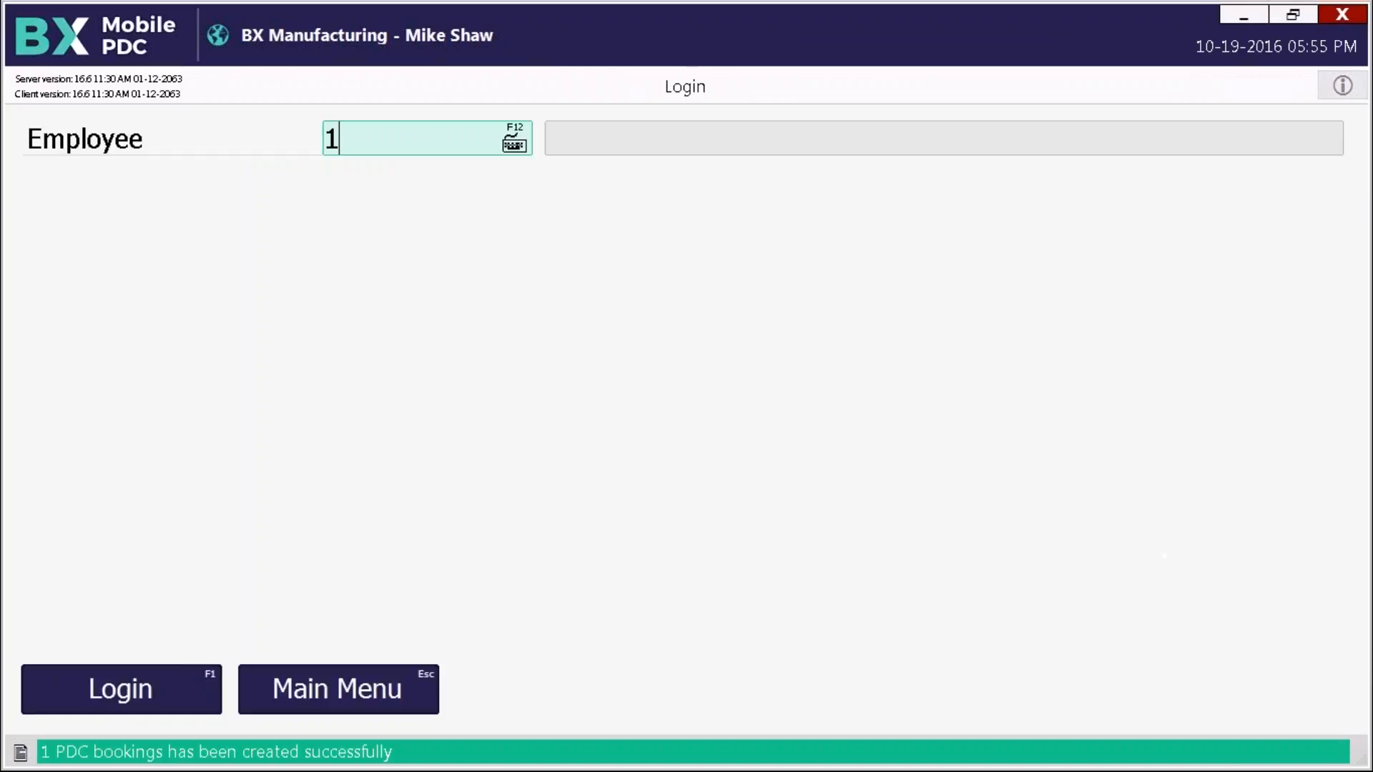
key("F1")
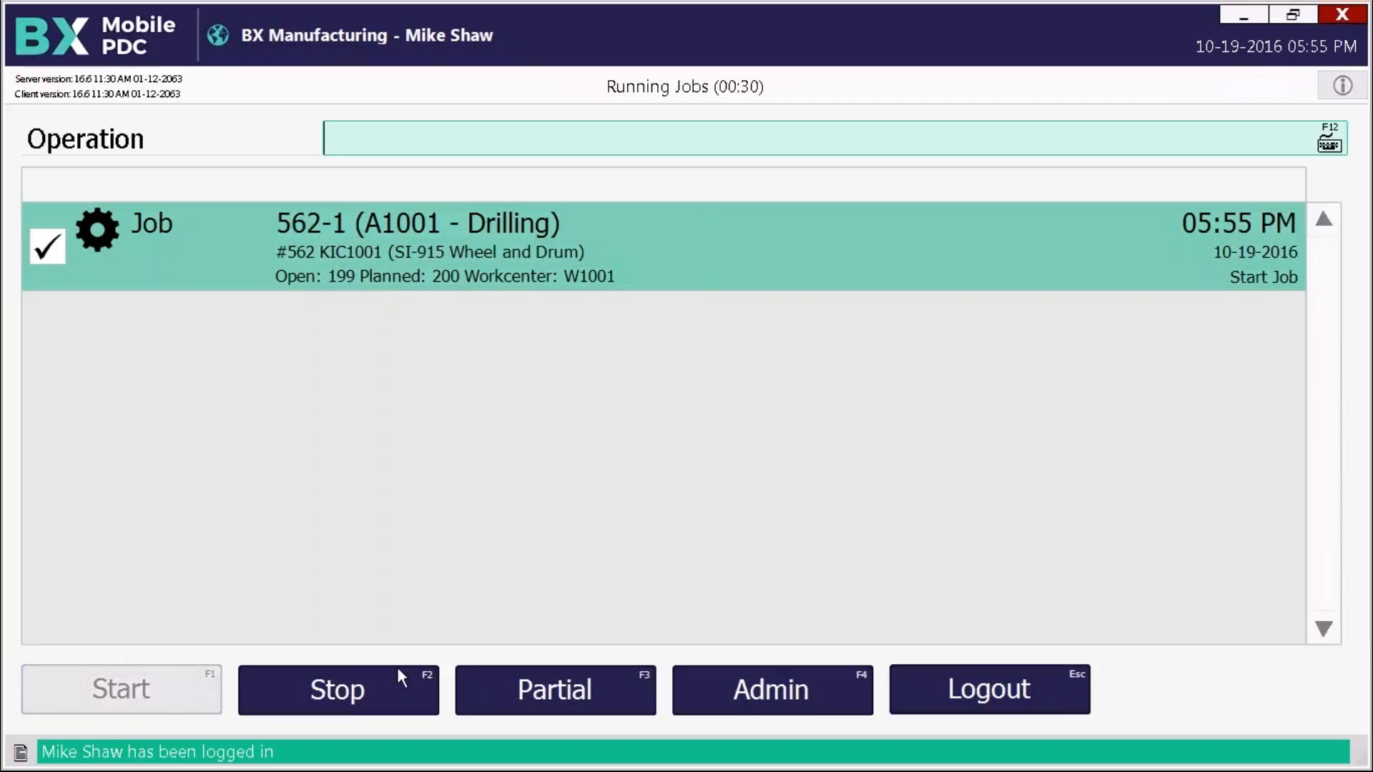
Step: Stop job 562-1 with a completed quantity of 200, accept the listed Drum Case material, and confirm the booking
left_click(386, 693)
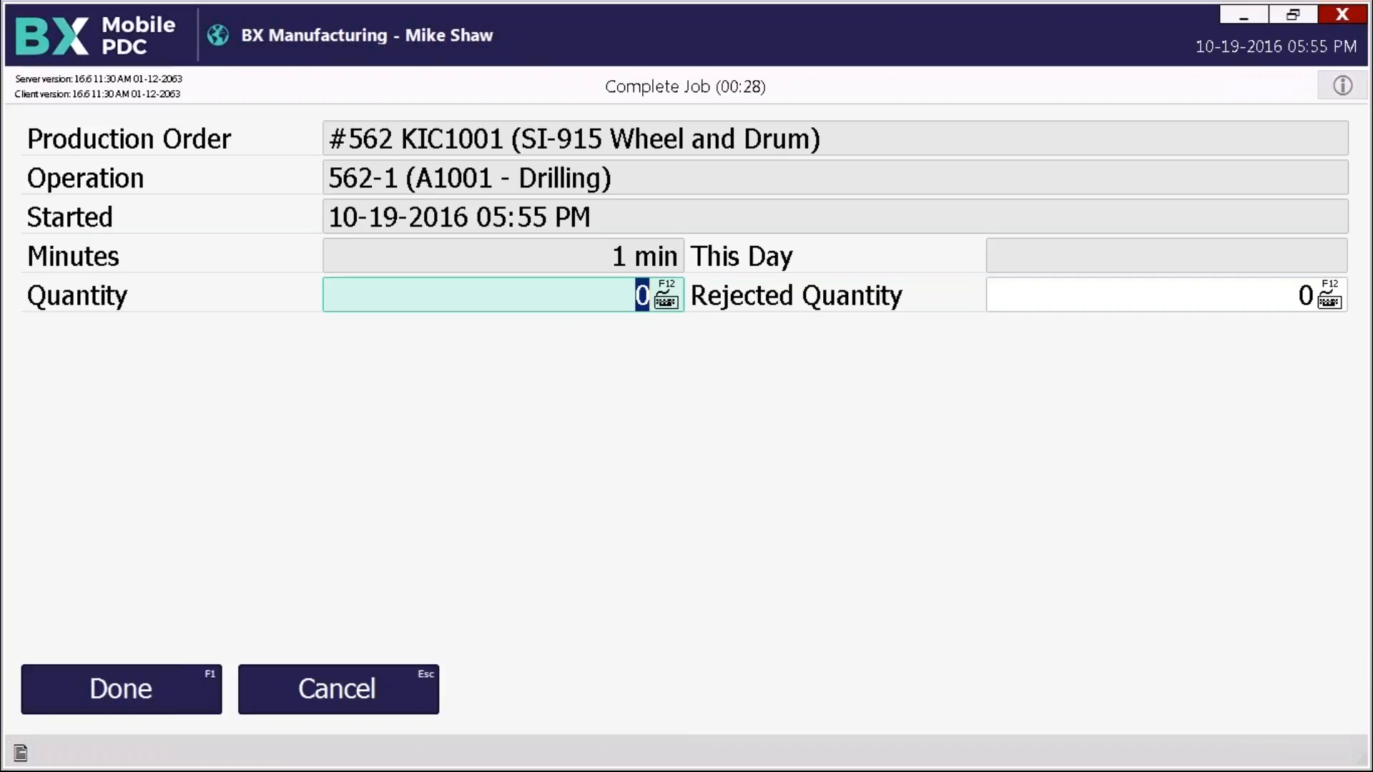
type("200")
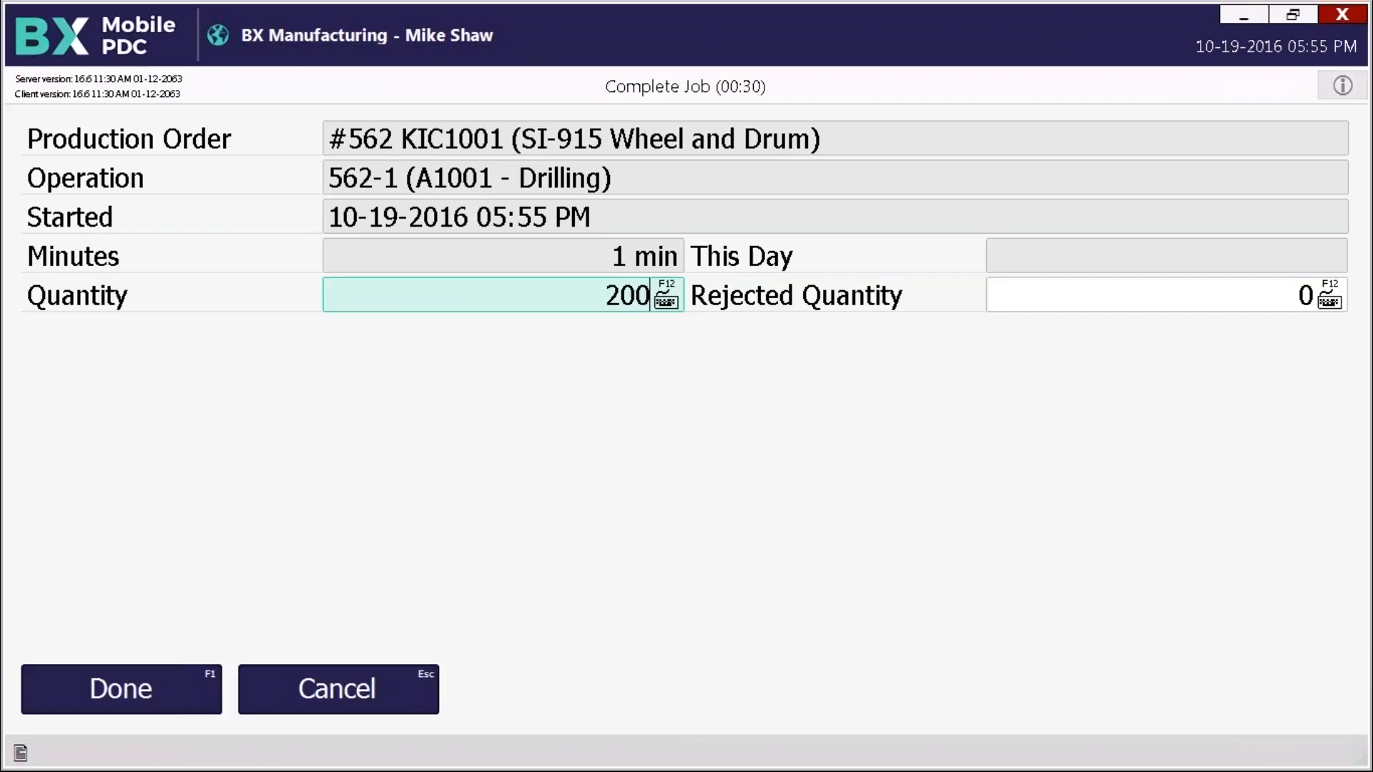
left_click(178, 703)
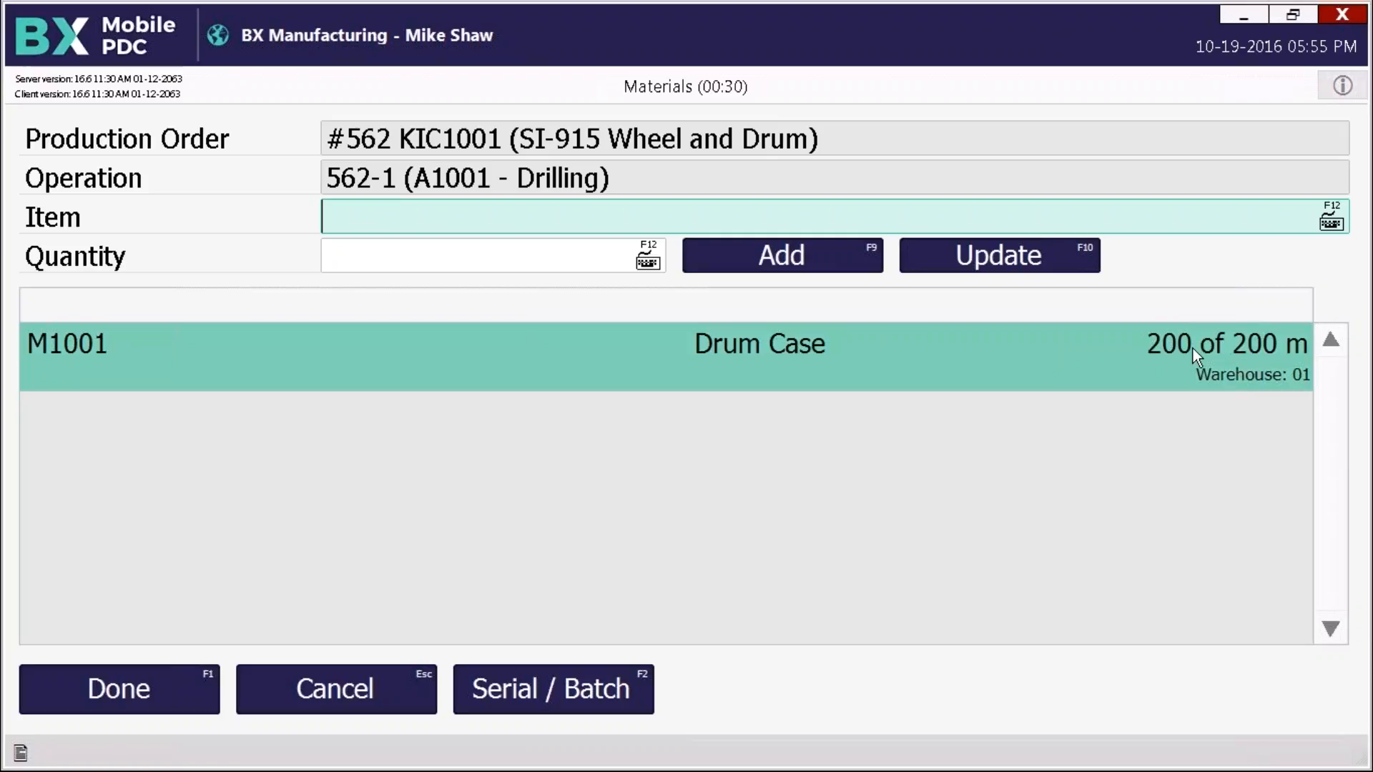
left_click(156, 689)
left_click(171, 681)
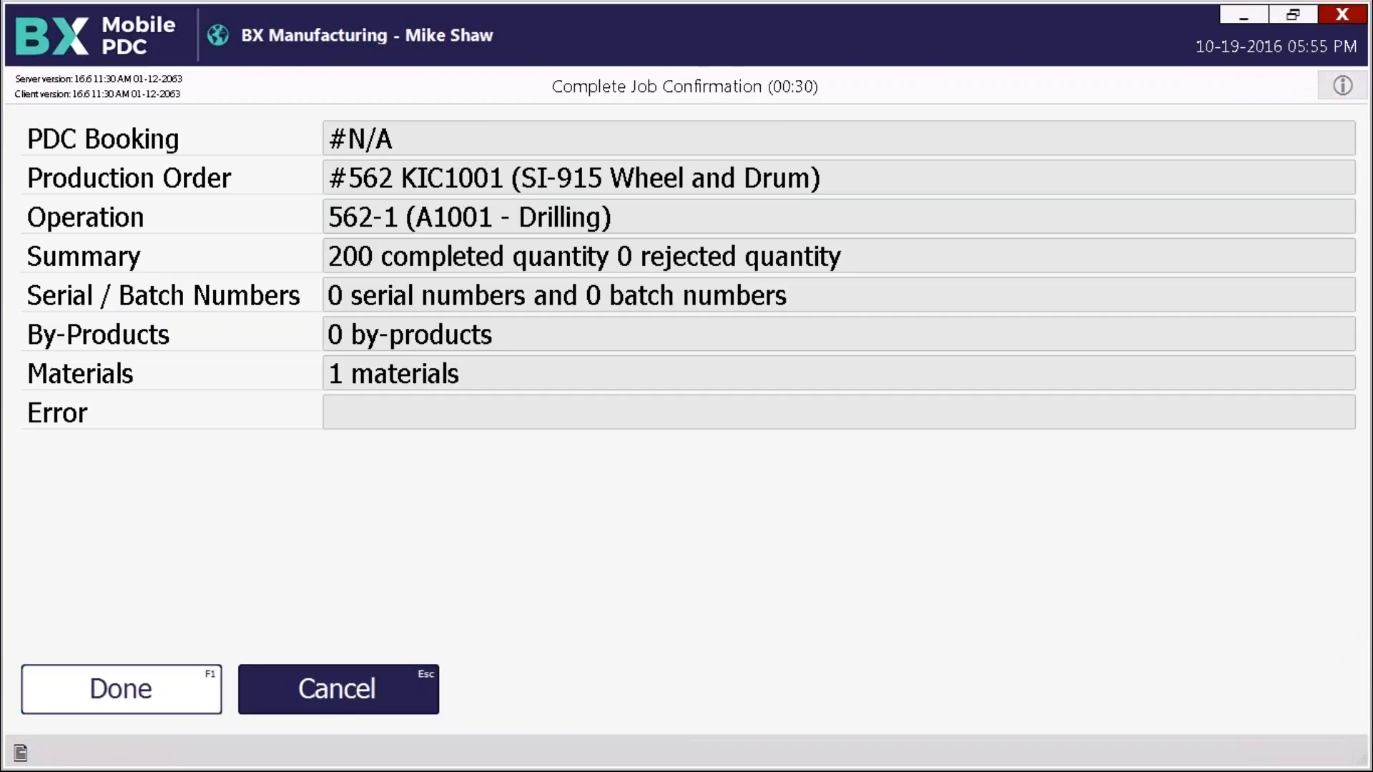
Step: Switch to SAP Business One and find production order 562 to check its issued components
left_click(1244, 14)
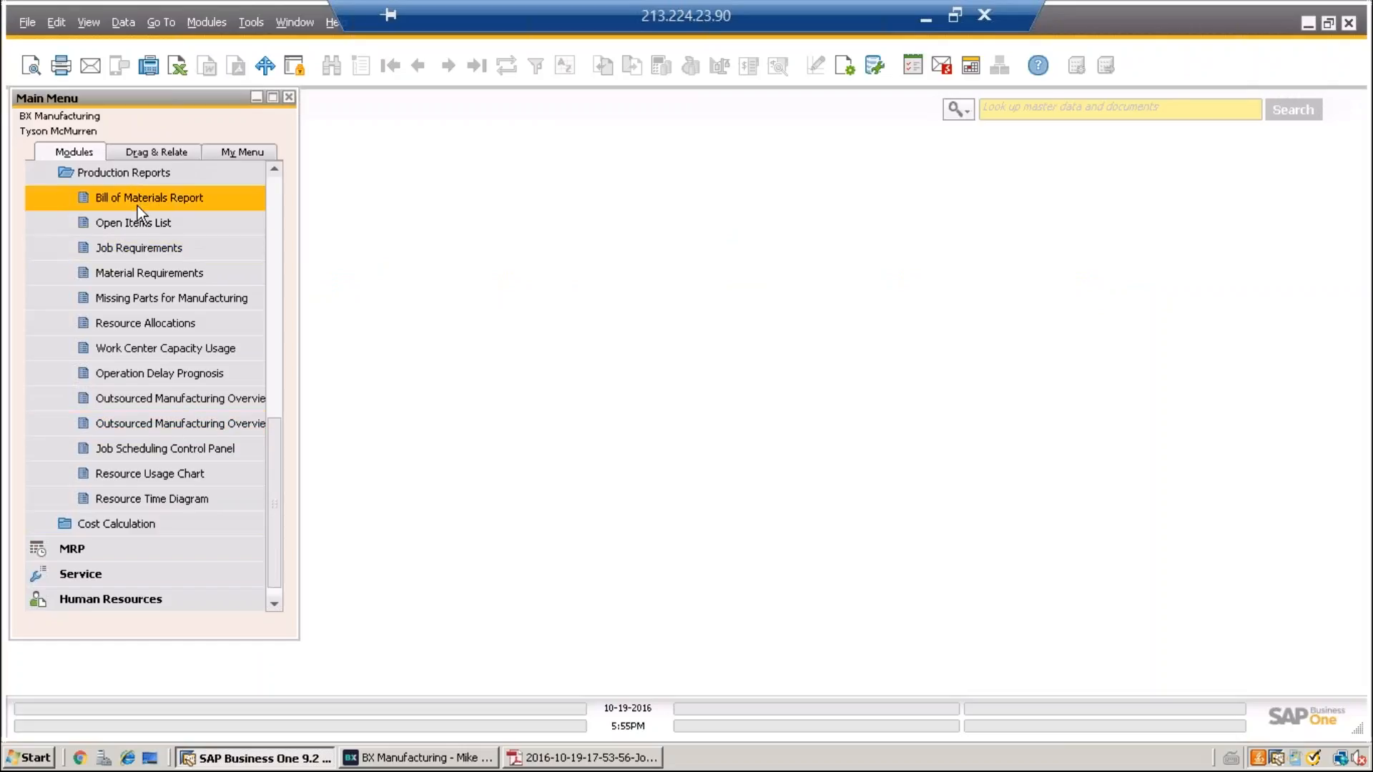
scroll(192, 241, "up", 1)
scroll(192, 240, "up", 13)
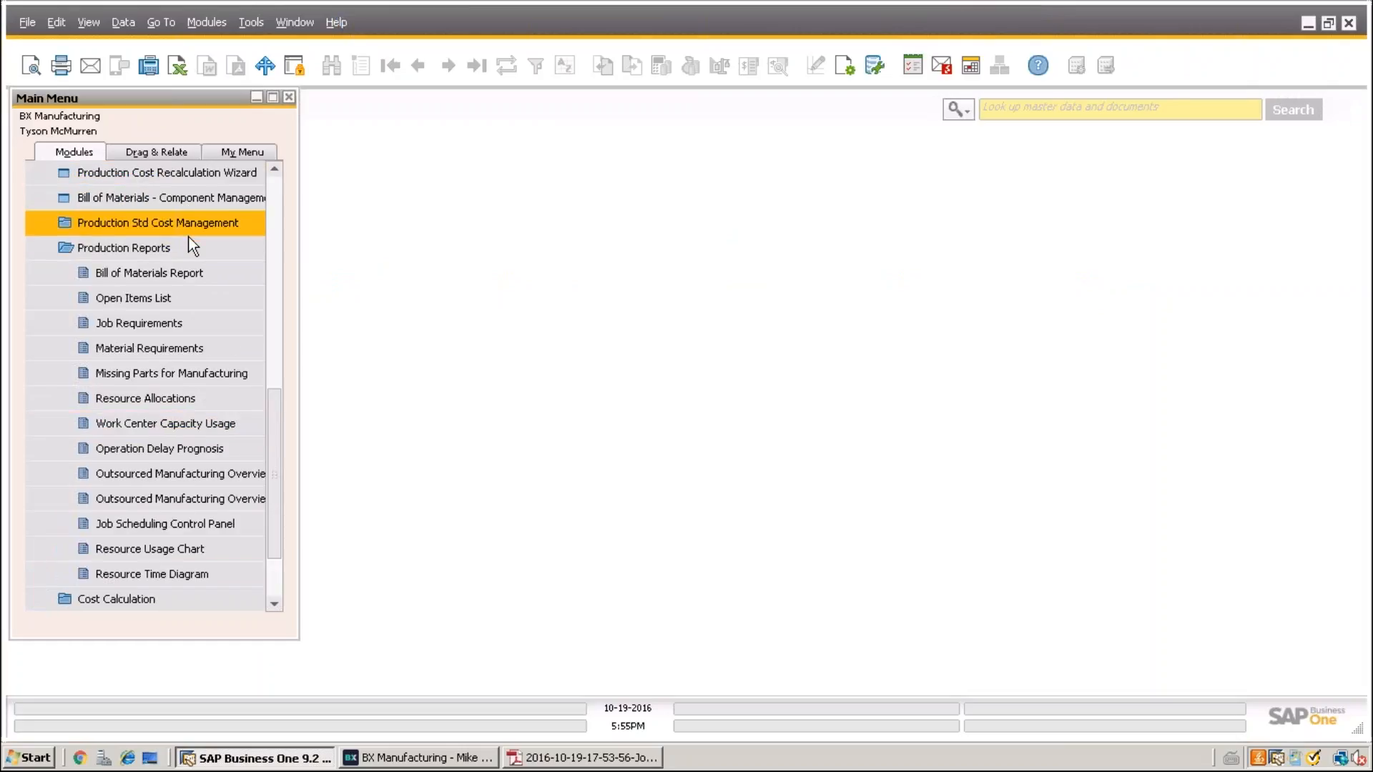
scroll(159, 242, "up", 5)
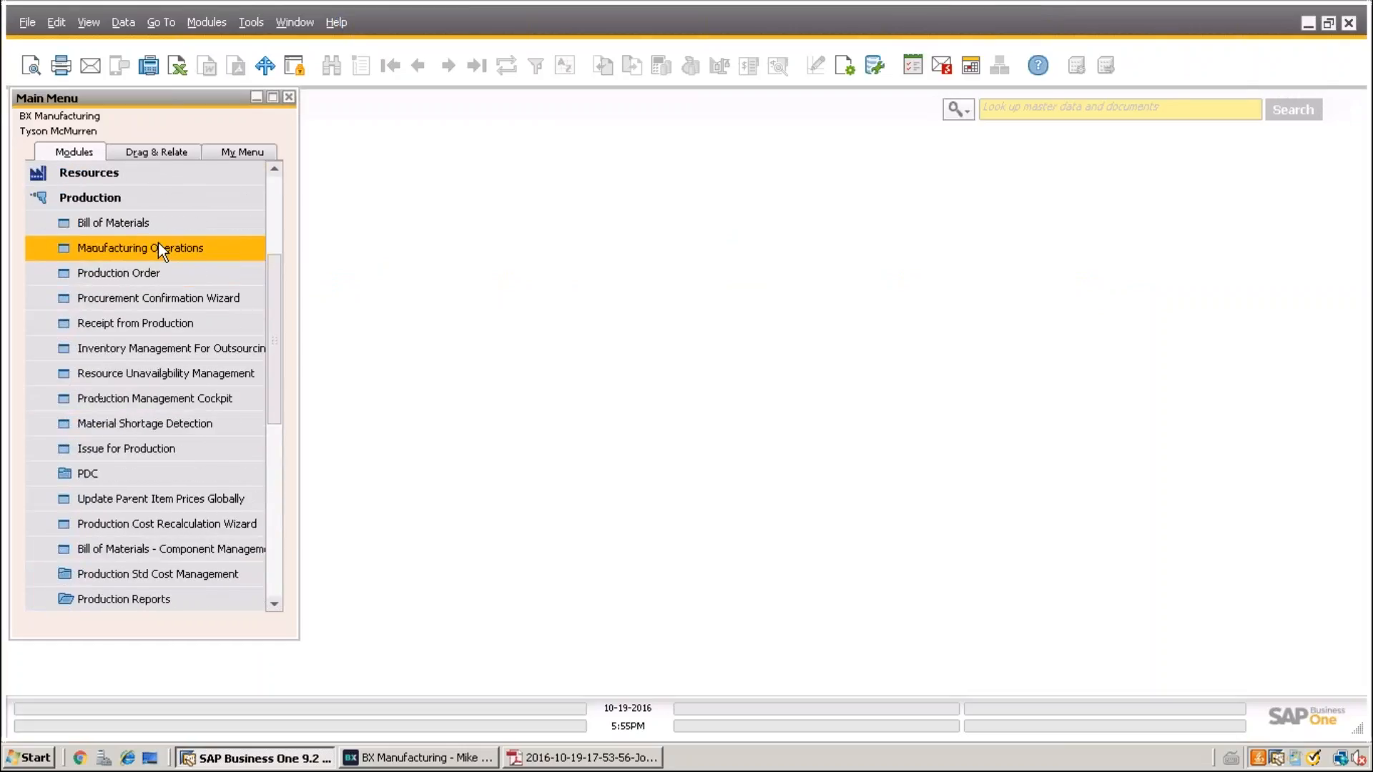
left_click(106, 302)
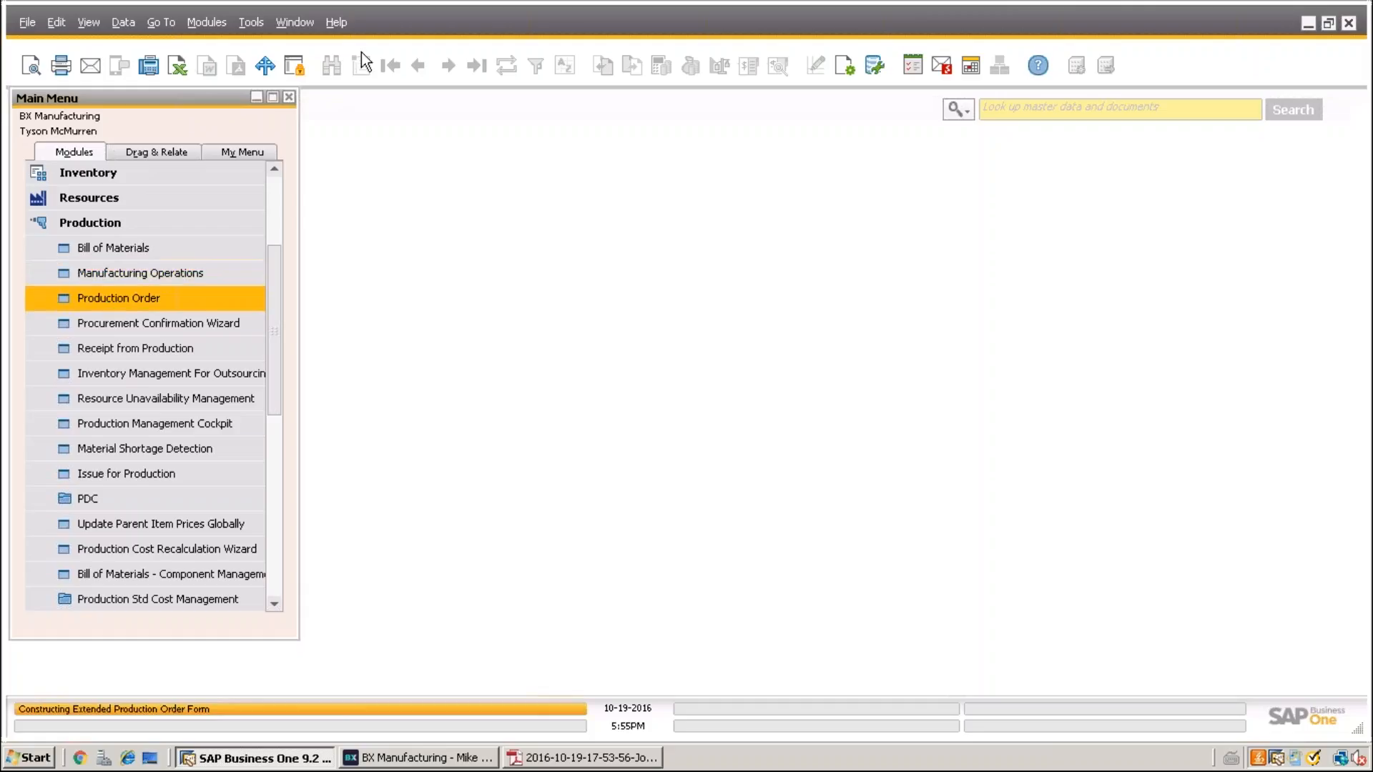
left_click(333, 74)
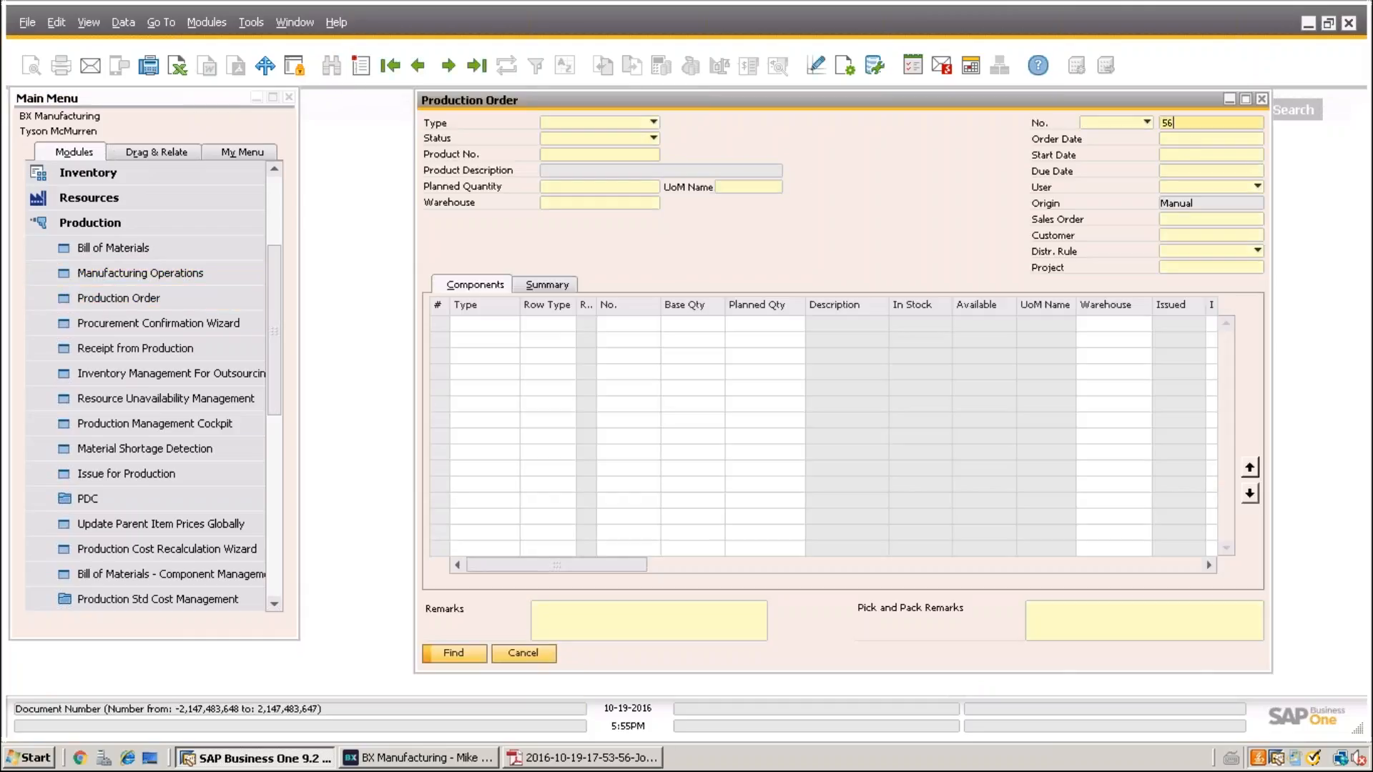
key("Return")
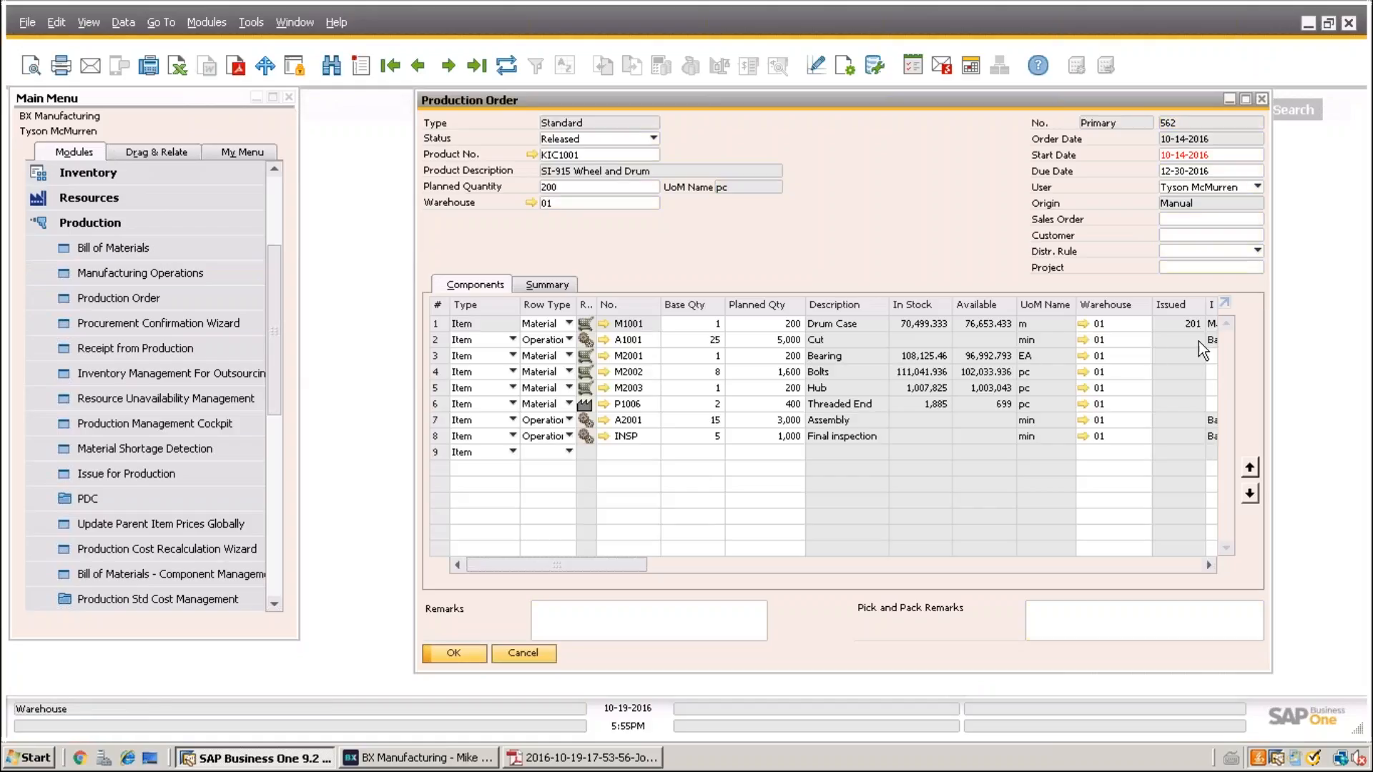
Step: View the order's Operations Sequence Diagram with all operations collapsed to check their completion progress
right_click(794, 226)
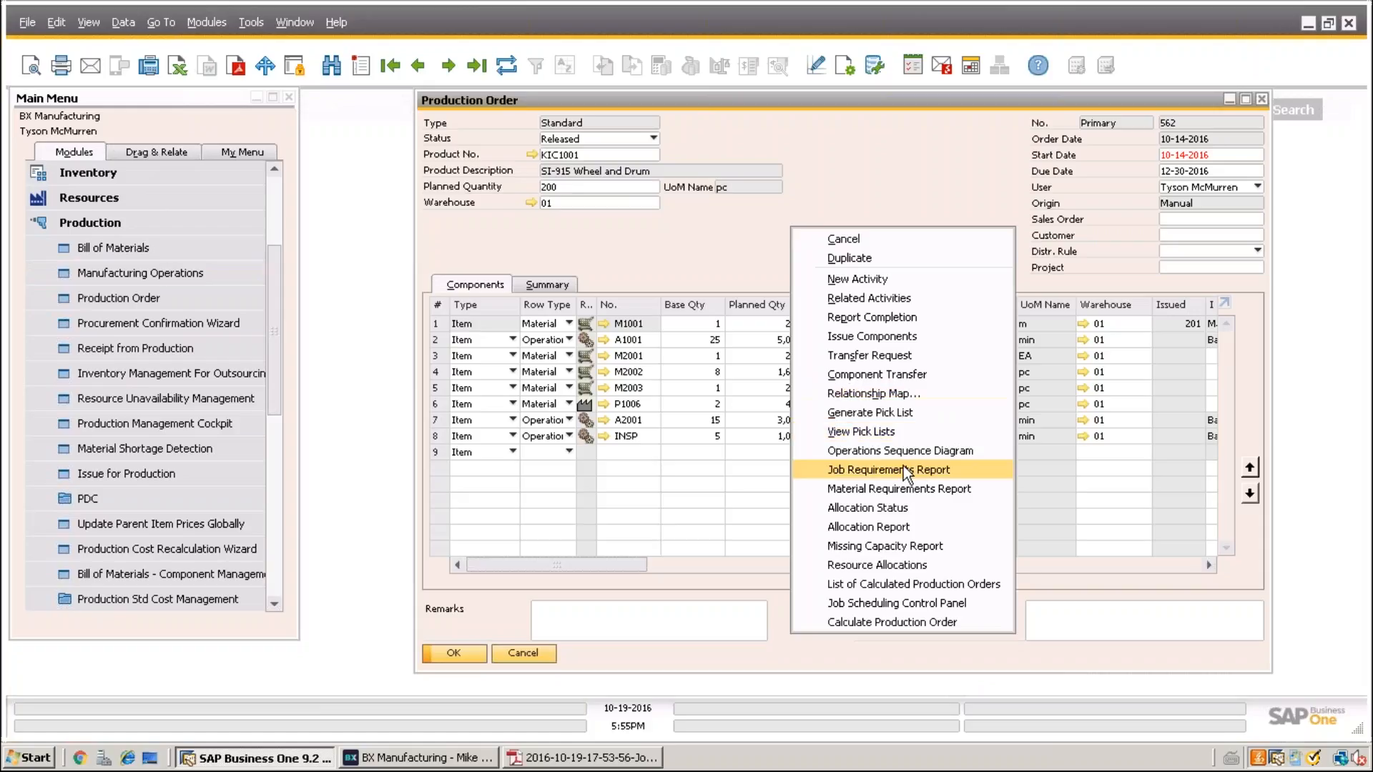
left_click(893, 446)
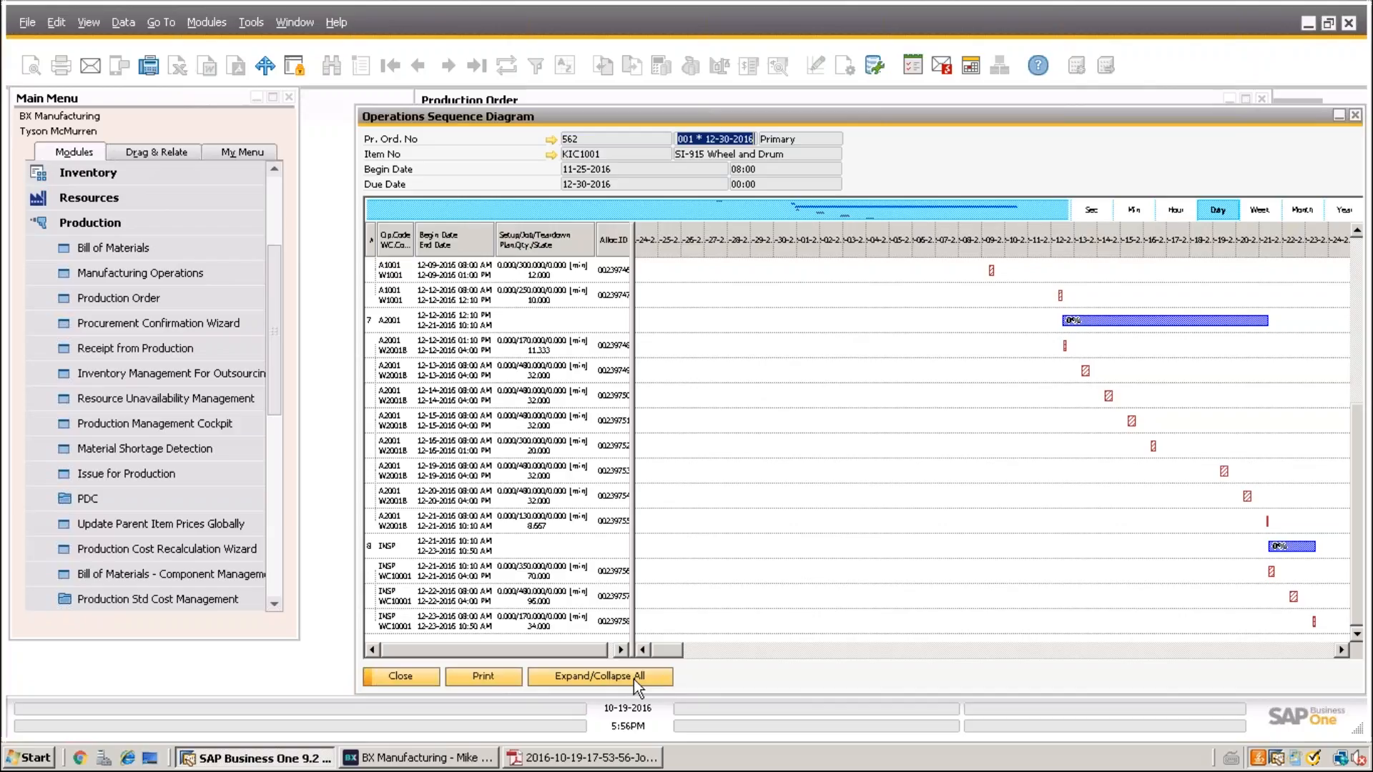
left_click(634, 679)
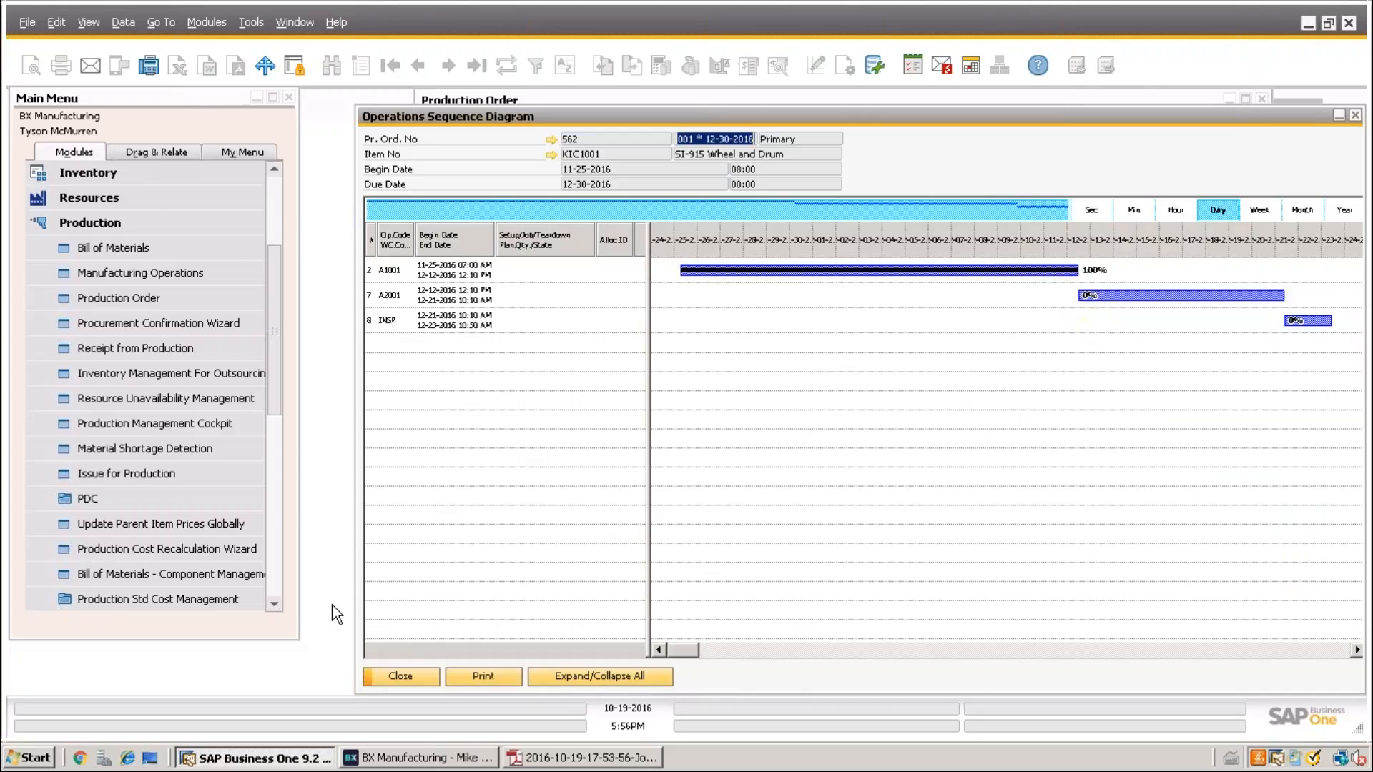
Step: Look through the W1001 Cutting allocations in the Job Requirements PDF, and close it together with the sequence diagram and production order
left_click(553, 765)
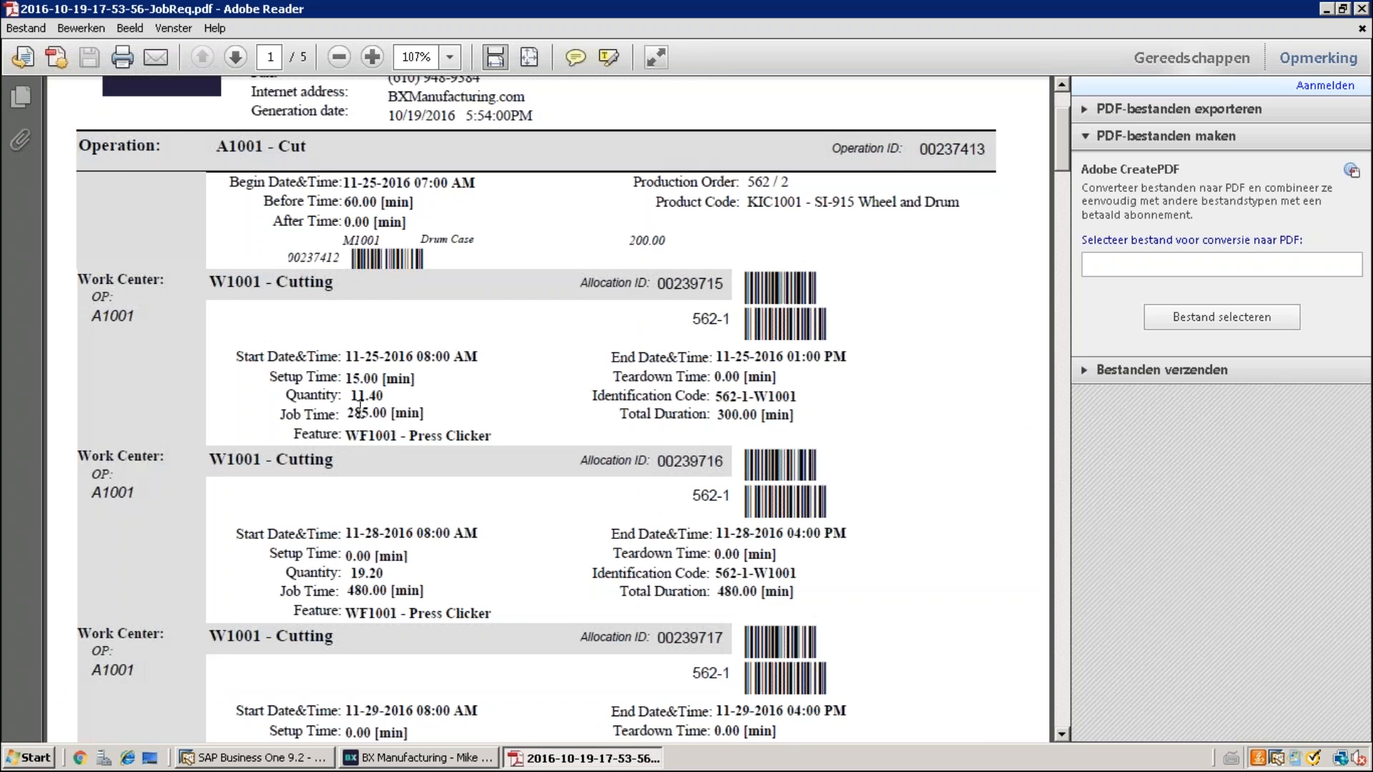
scroll(415, 493, "down", 15)
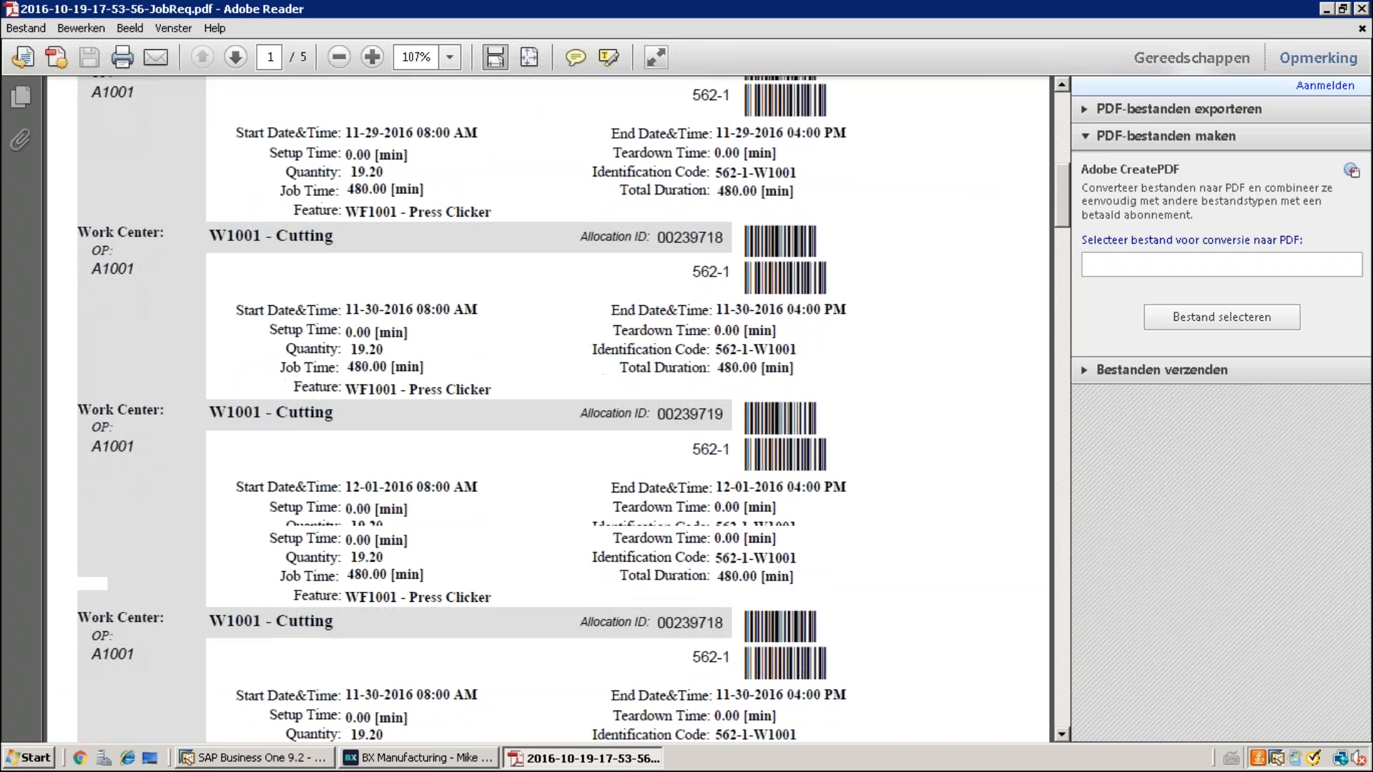
scroll(404, 533, "down", 8)
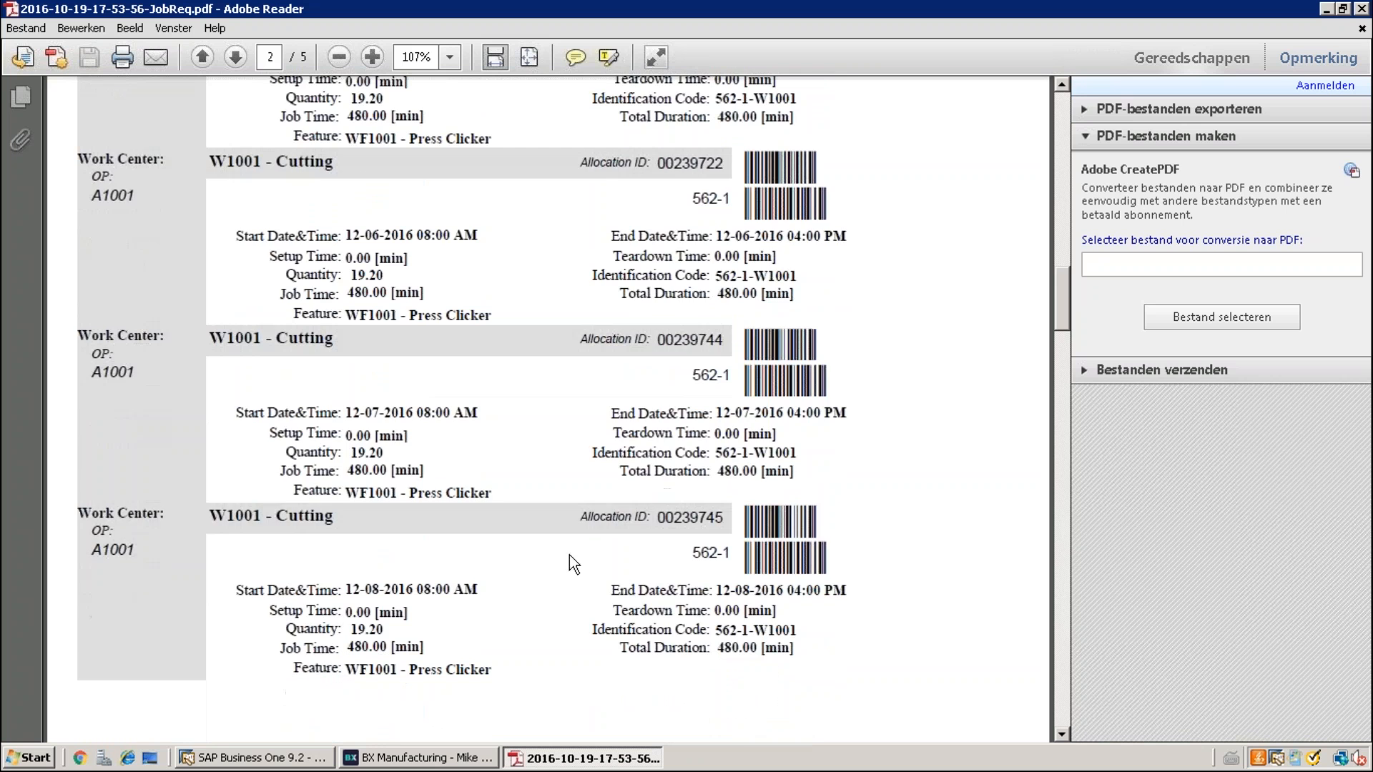
scroll(525, 525, "up", 6)
scroll(526, 526, "up", 15)
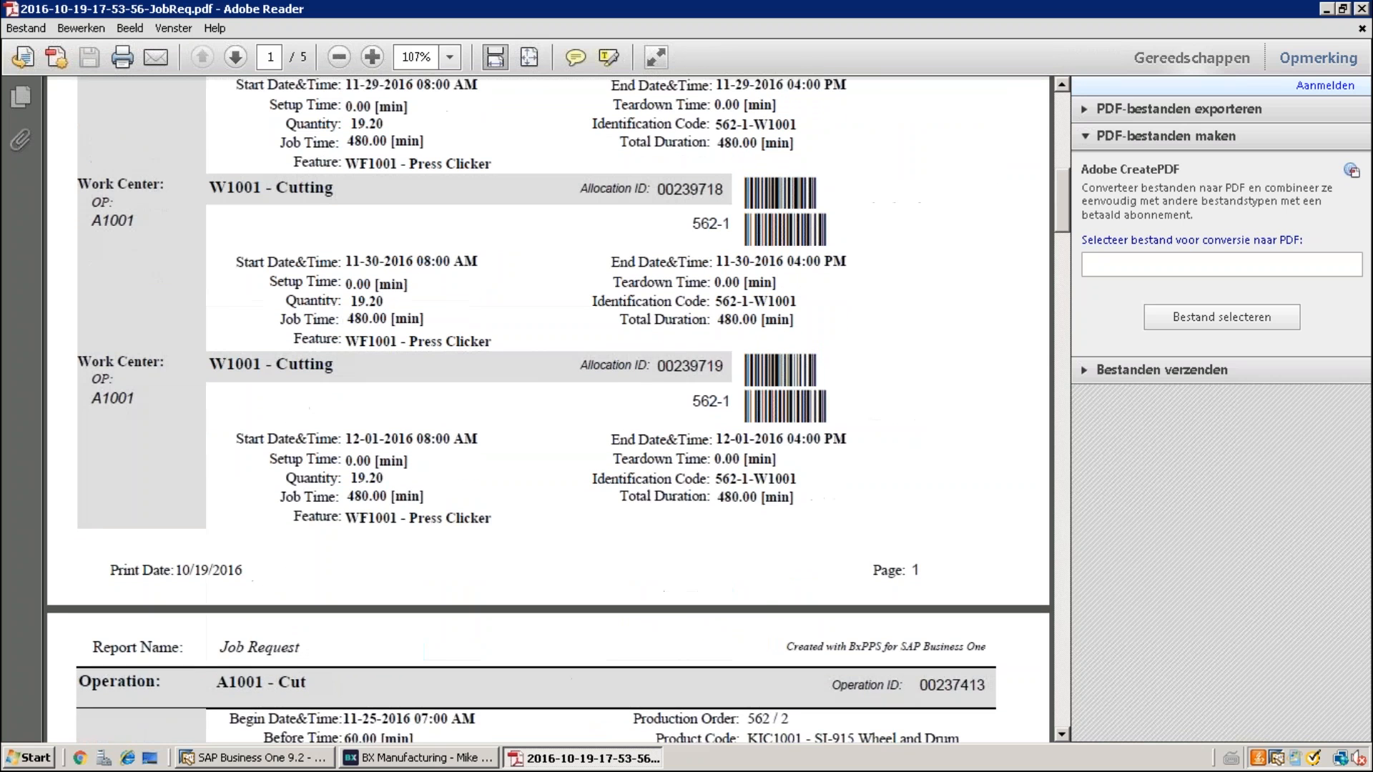
left_click(1362, 9)
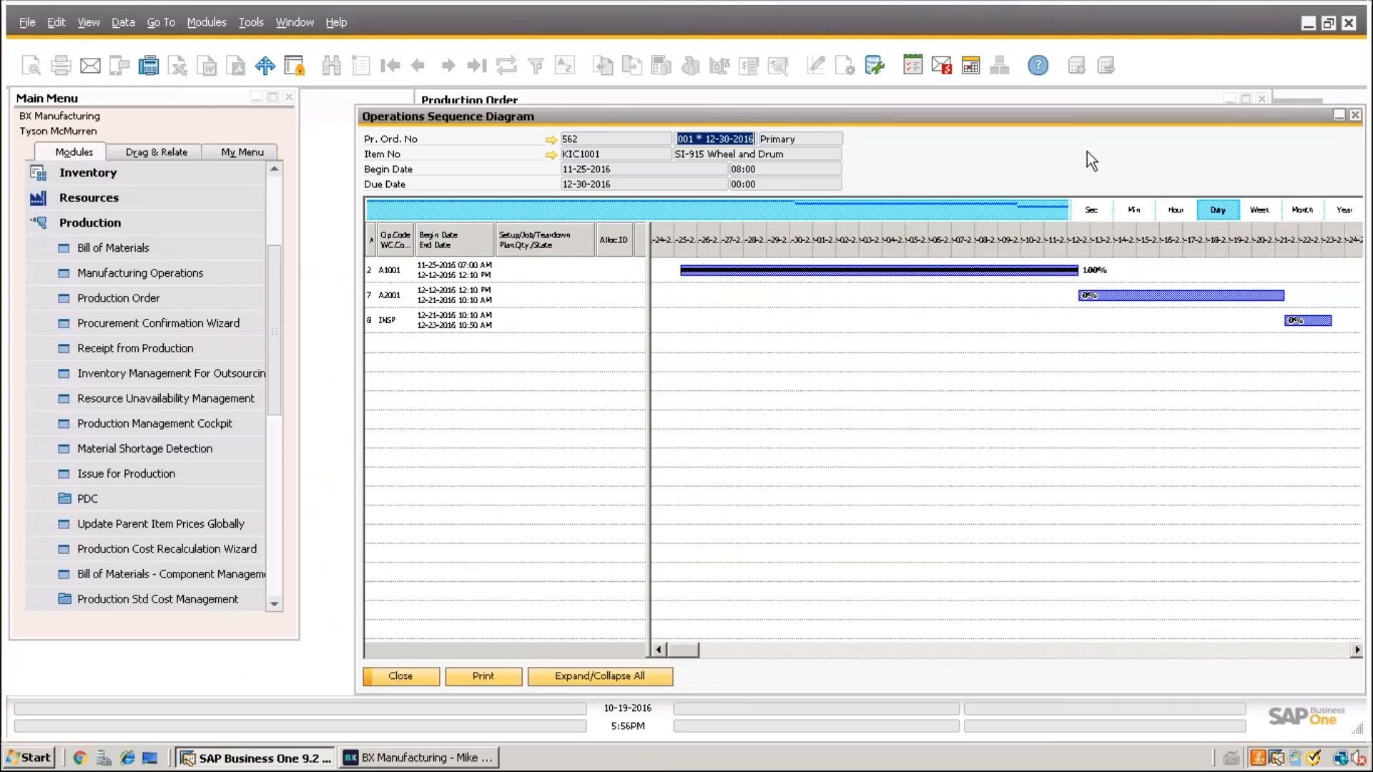
left_click(1355, 115)
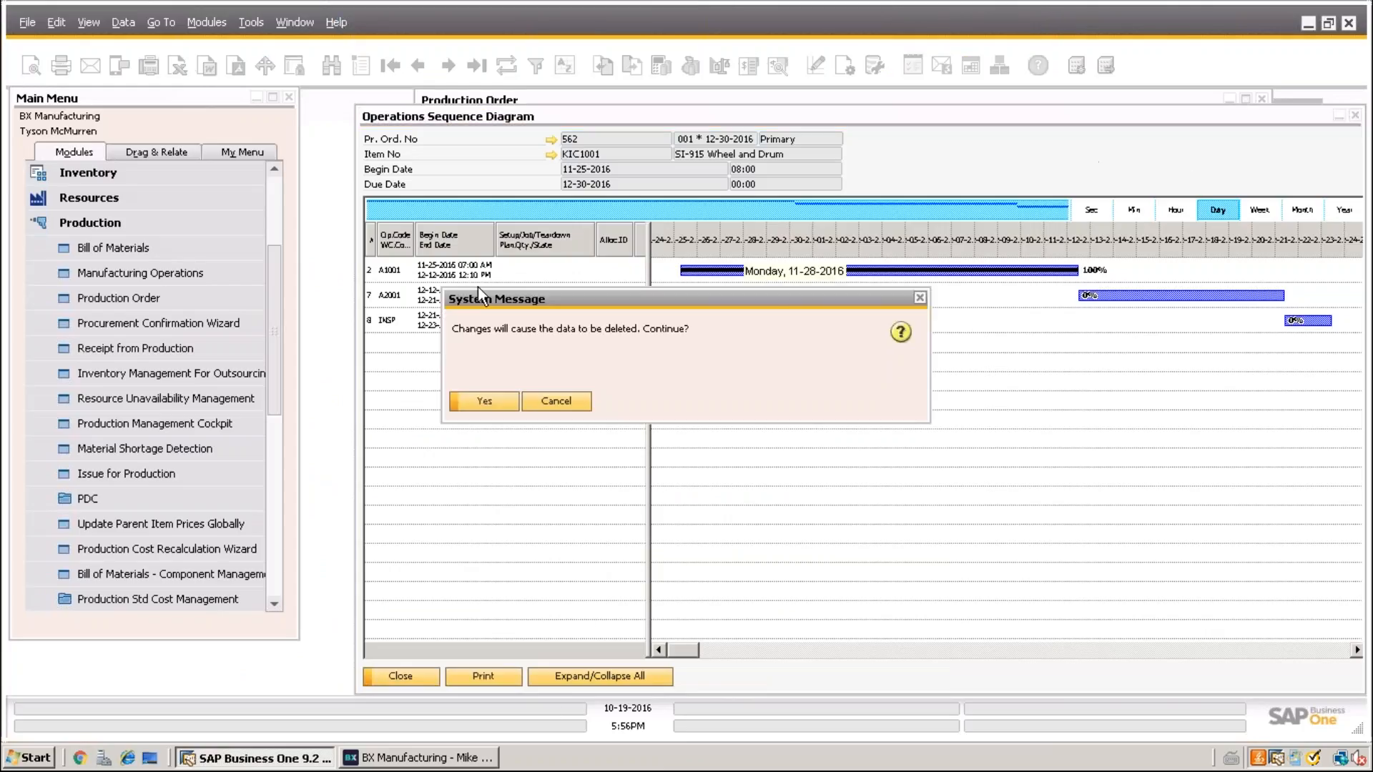
left_click(485, 402)
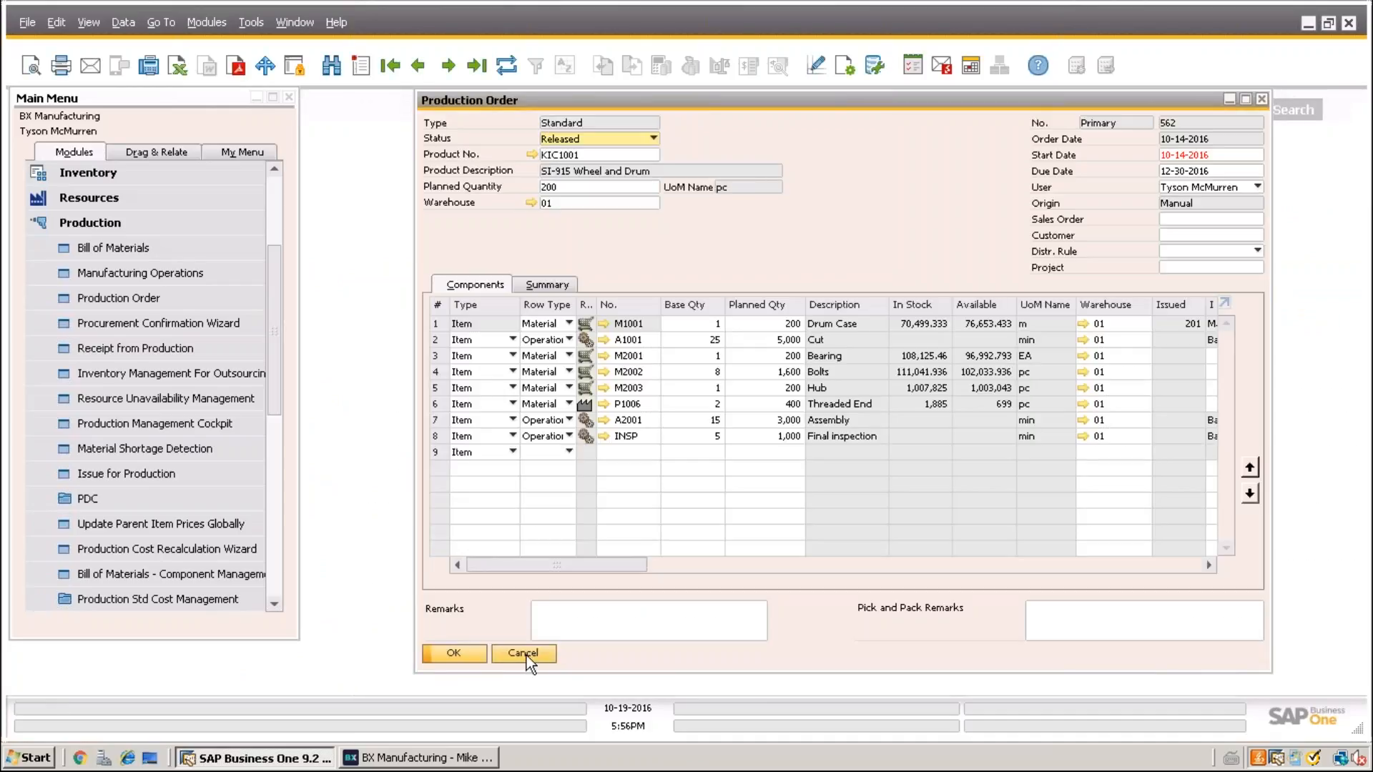
left_click(524, 653)
Step: Start a new sales order, choose the customer, and set the delivery date to 11-30-2016
left_click(63, 226)
left_click(83, 251)
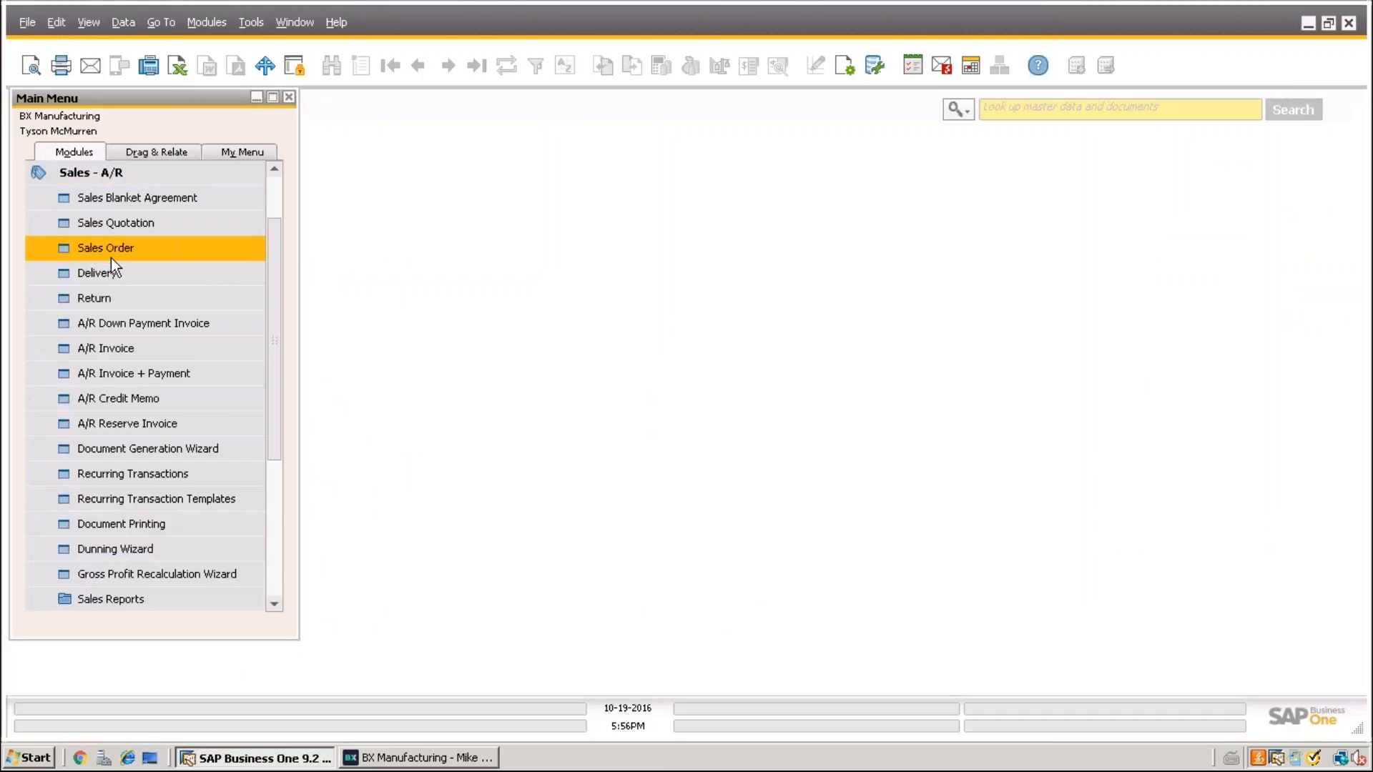
left_click(110, 252)
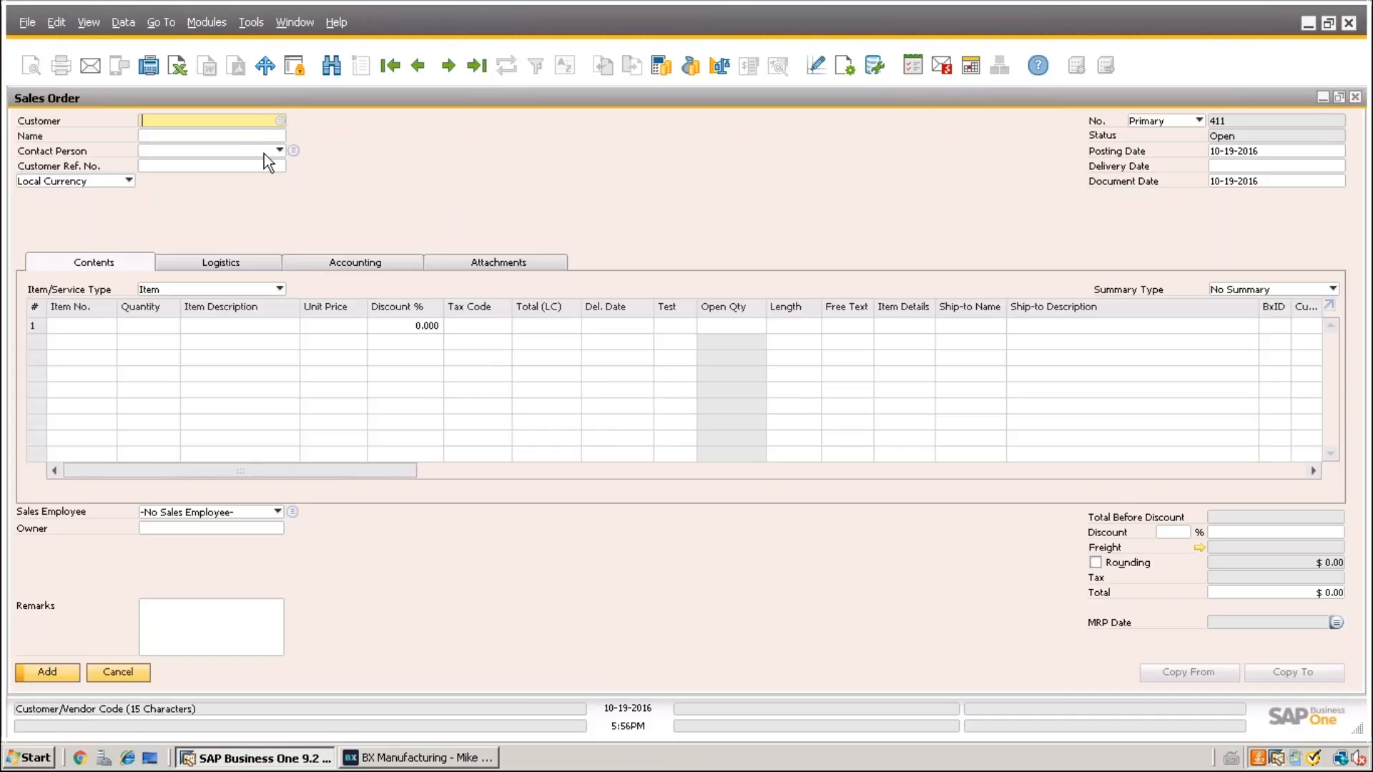
key("Tab")
double_click(655, 392)
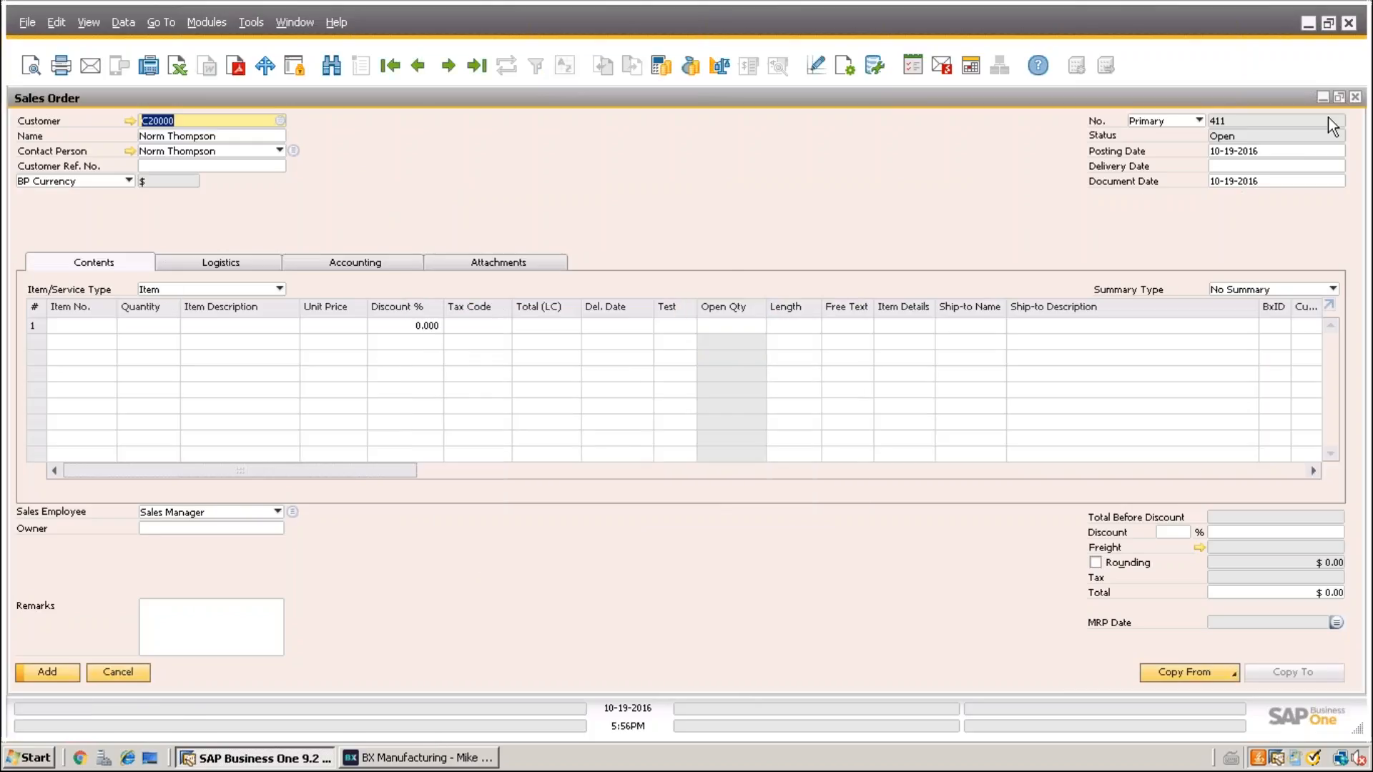
left_click(1288, 165)
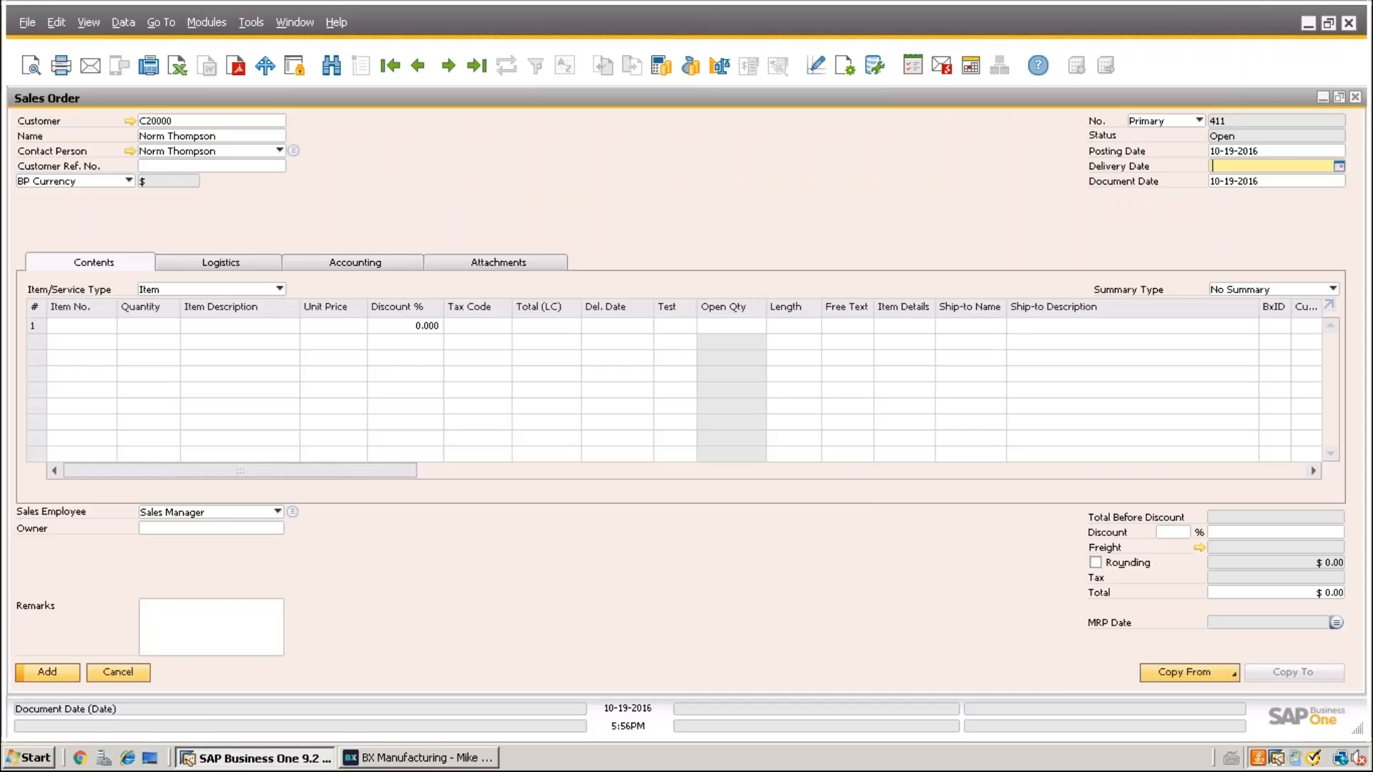
key("Tab")
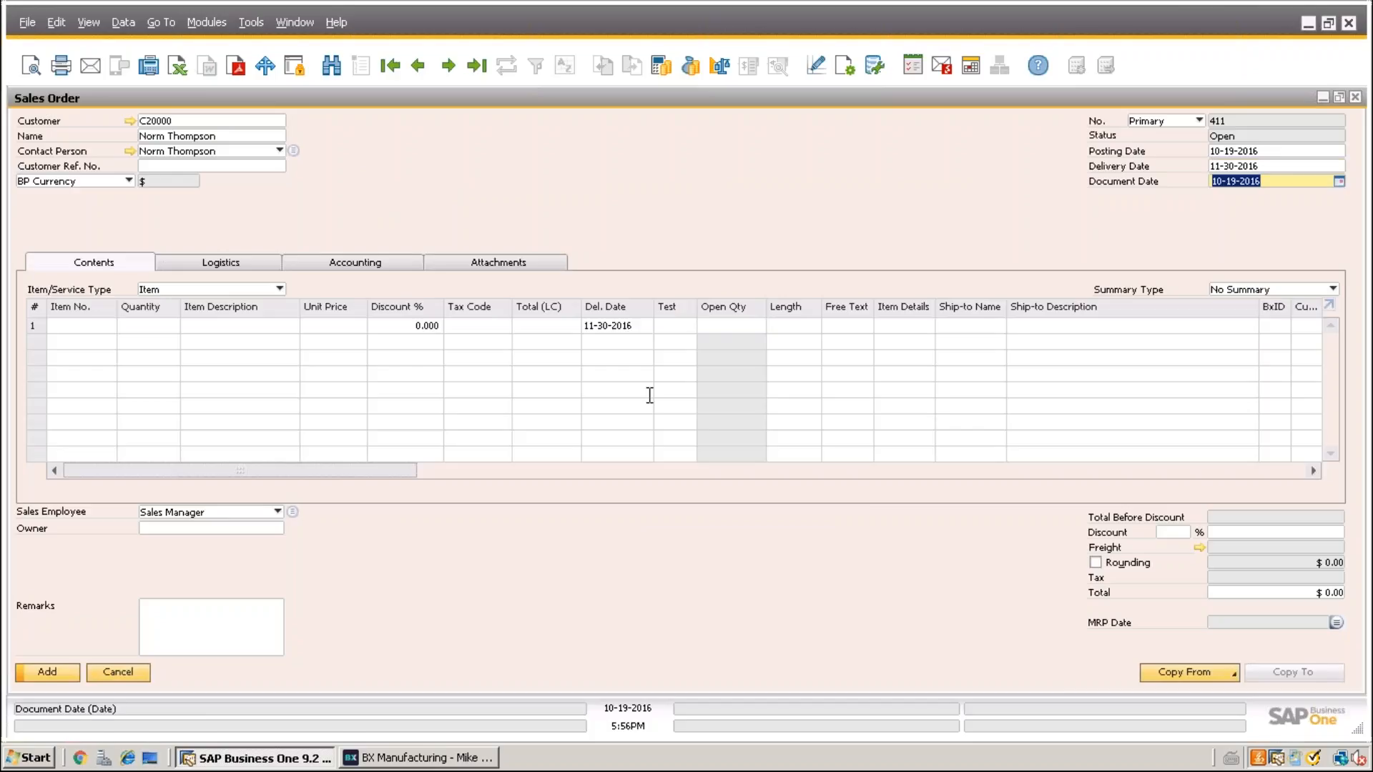
Step: Add item P1001 to the first line of the sales order
left_click(86, 328)
type("p1001")
key("Tab")
Step: Examine P1001's bill of materials and the MTO Planning setting in its item master data, and close both
left_click(53, 327)
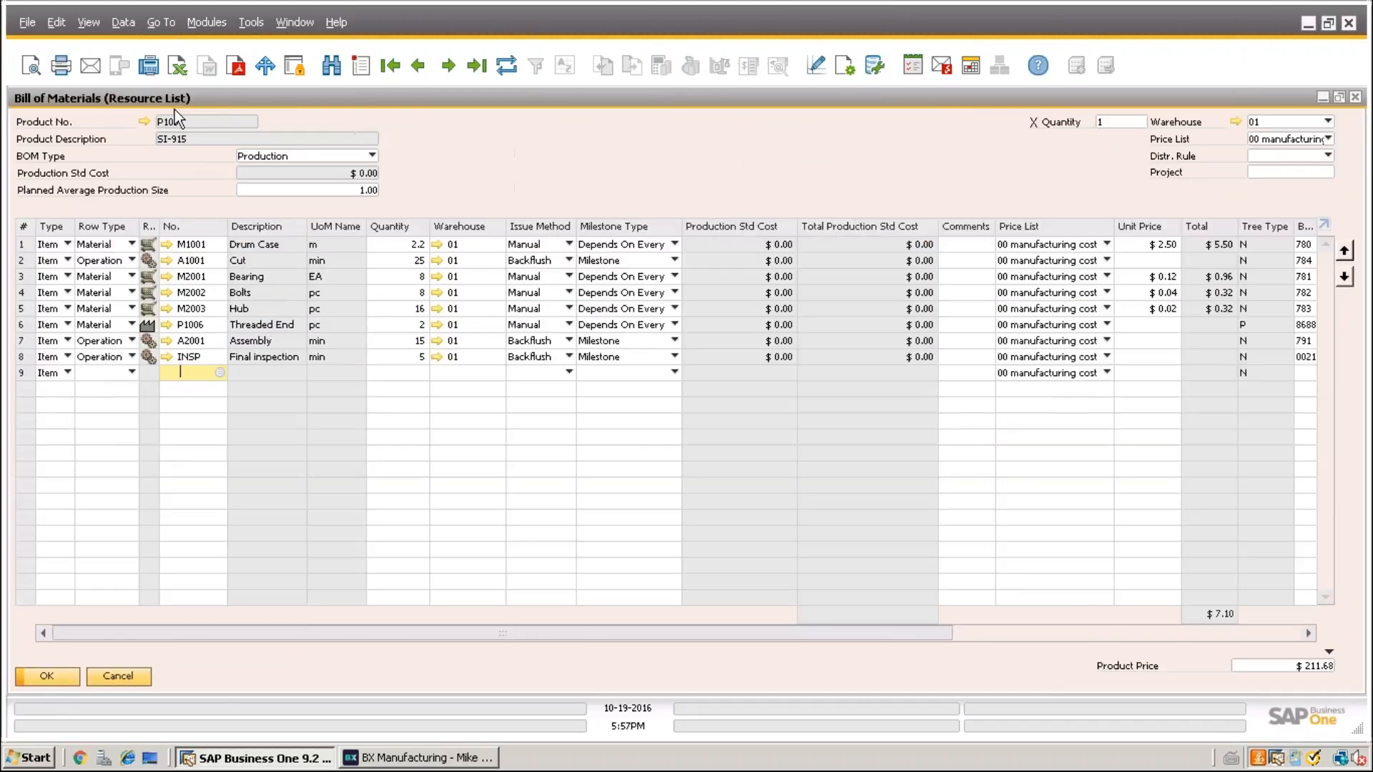
left_click(145, 122)
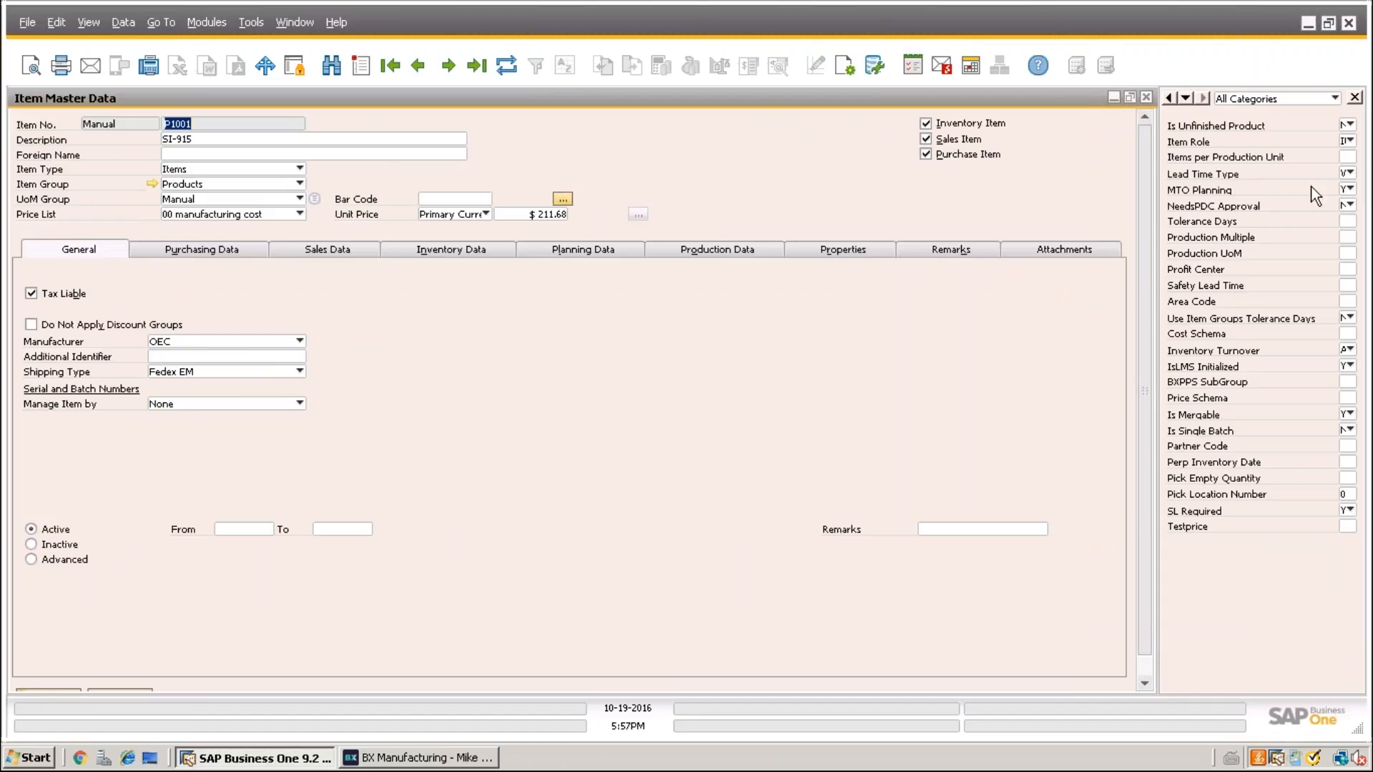
left_click(1348, 190)
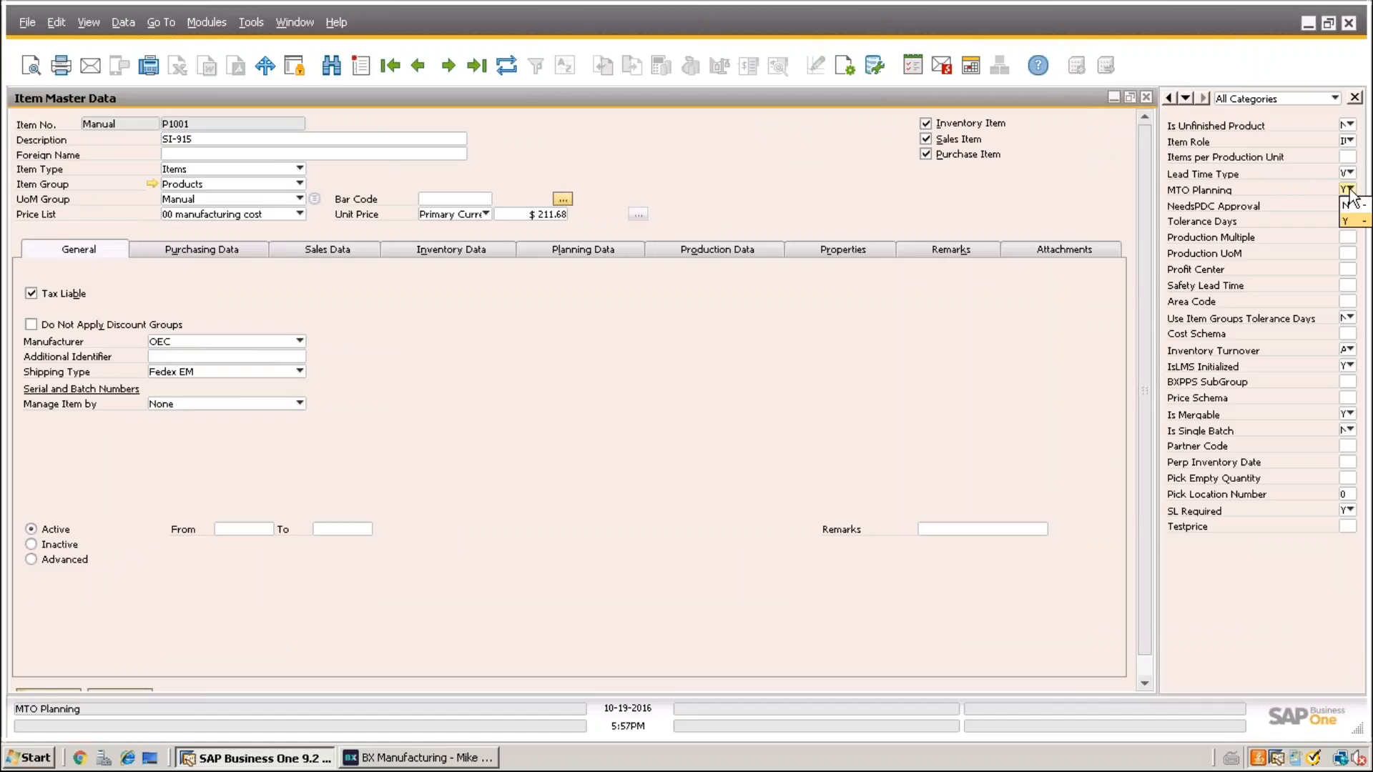
left_click(1273, 187)
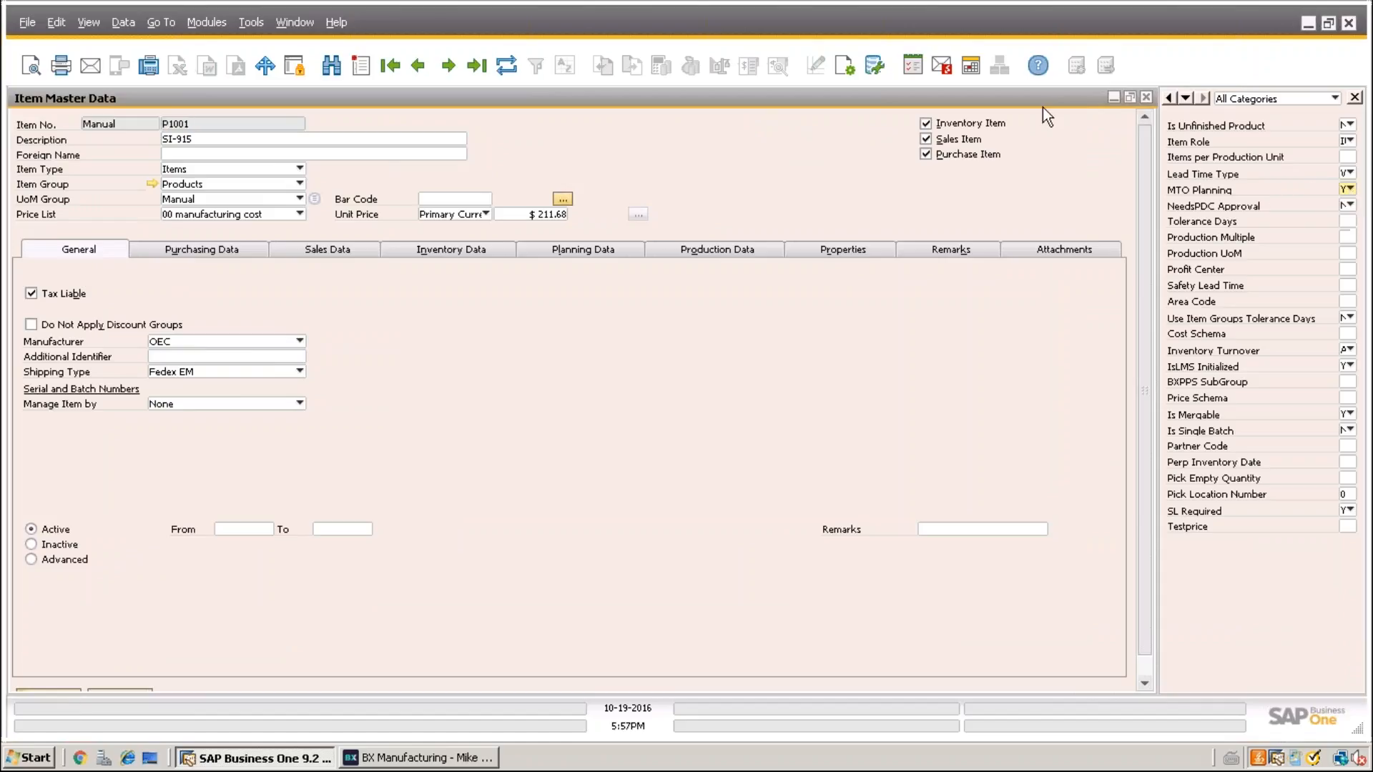
left_click(1147, 98)
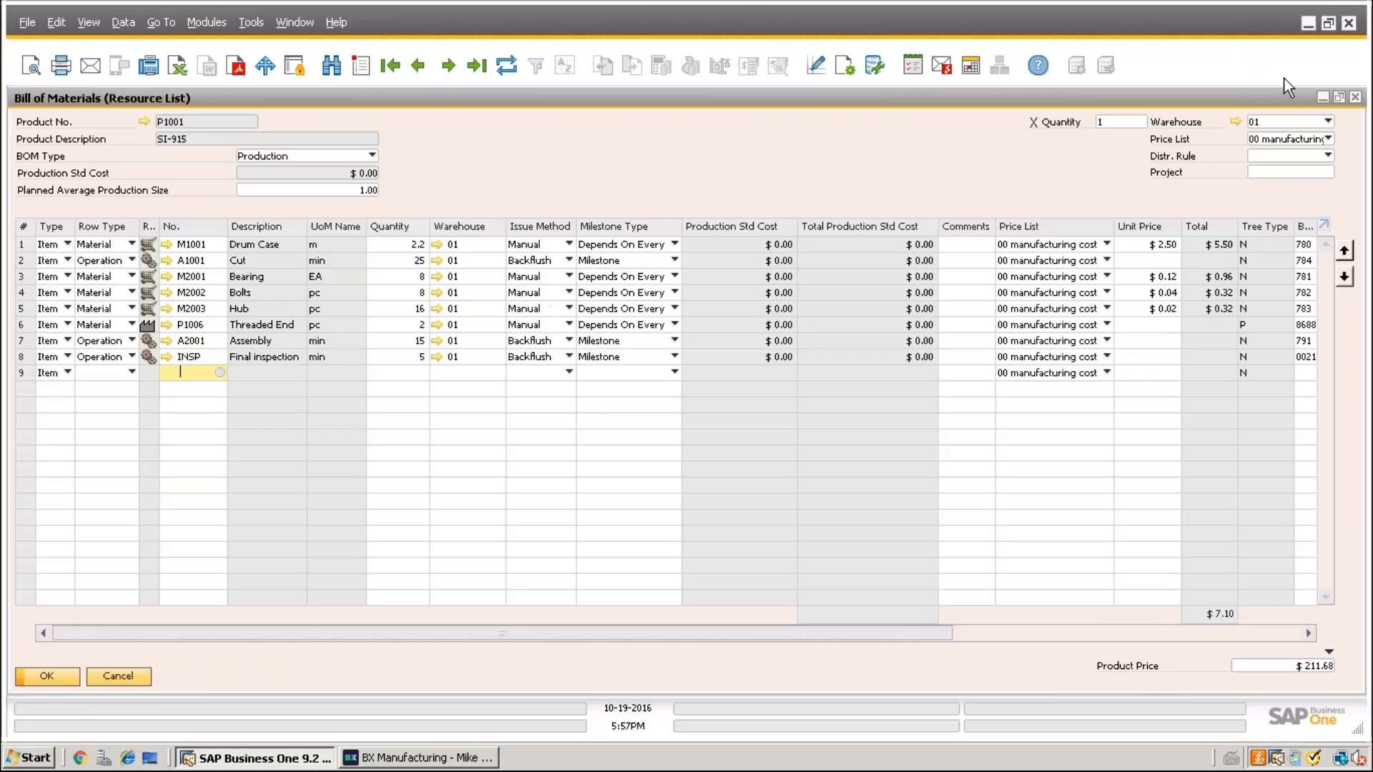
left_click(1356, 98)
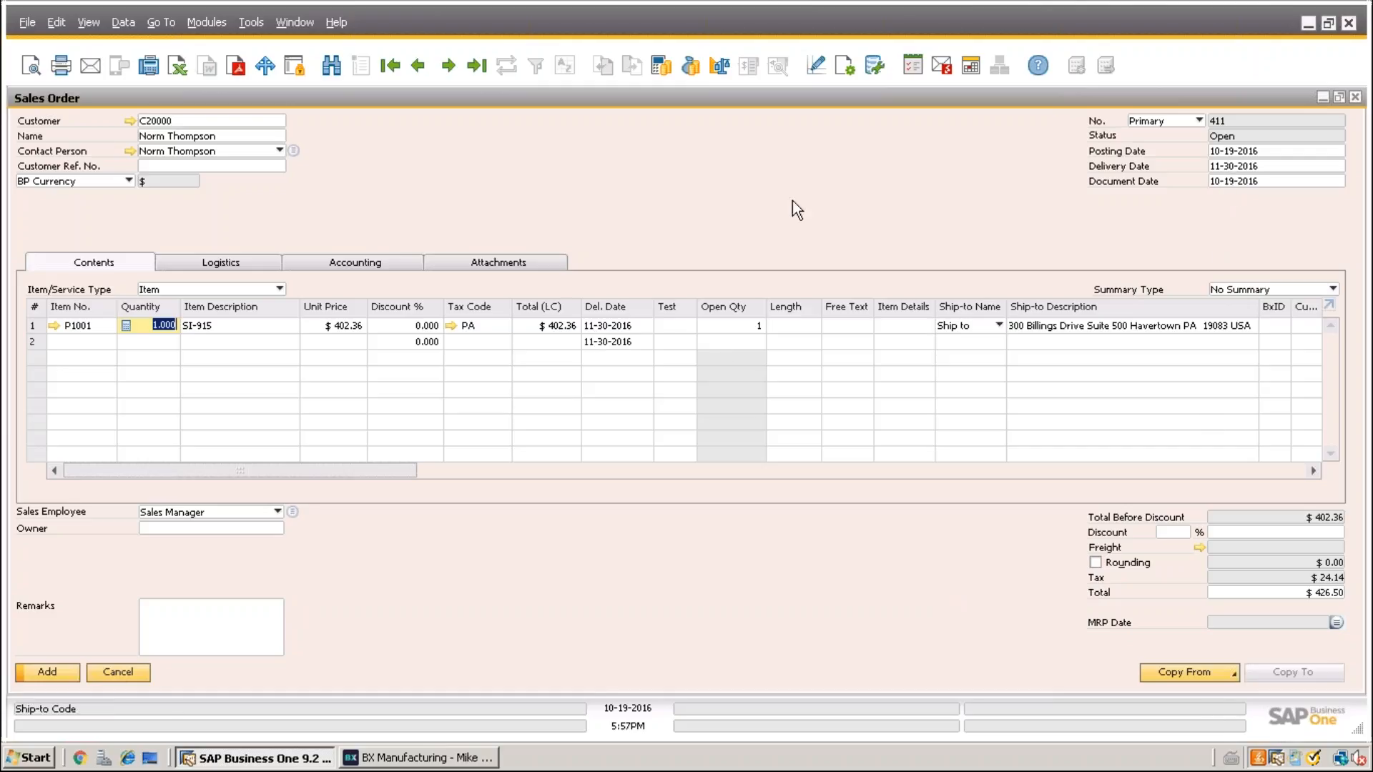
Step: Calculate the sales order's MRP date for P1001, and recalculate it with the quantity set to 10,000
left_click(1334, 623)
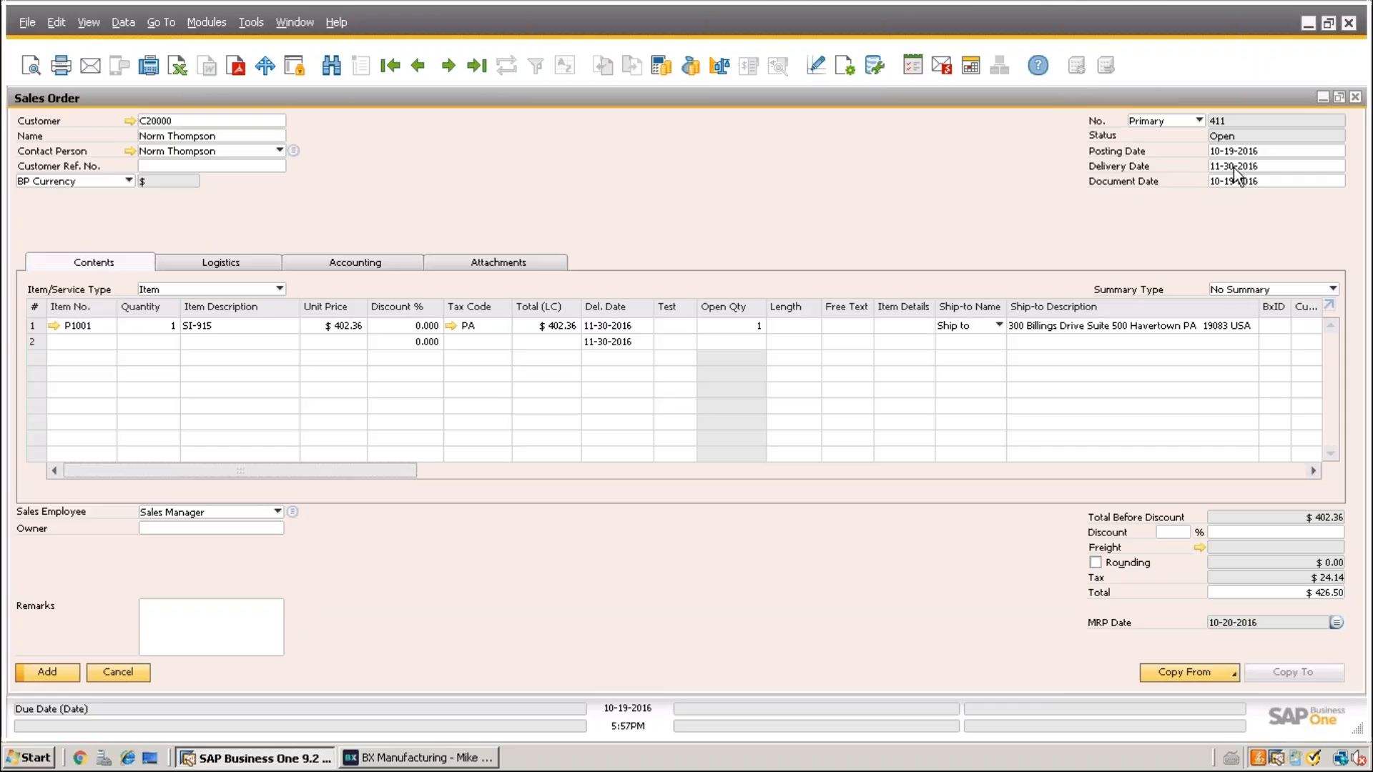
left_click(166, 325)
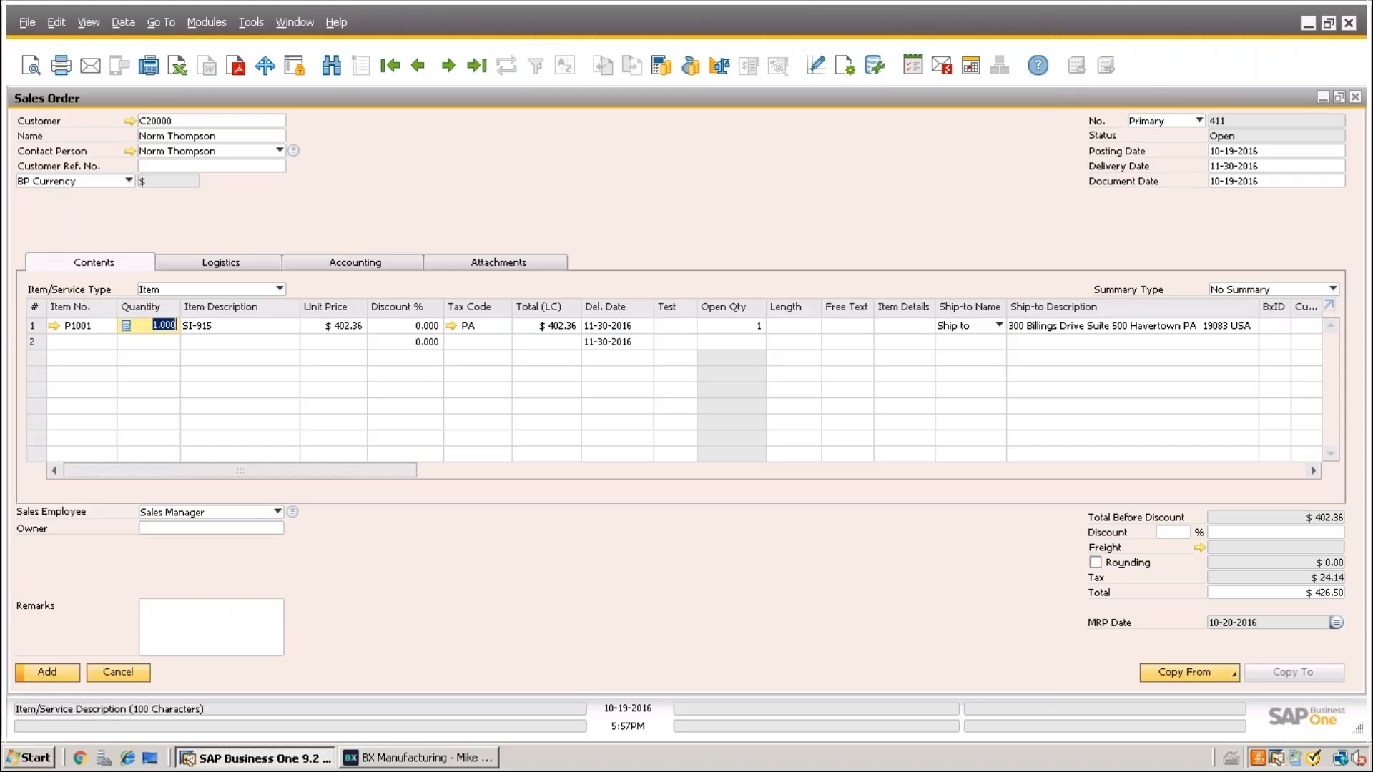
type("1")
key("Tab")
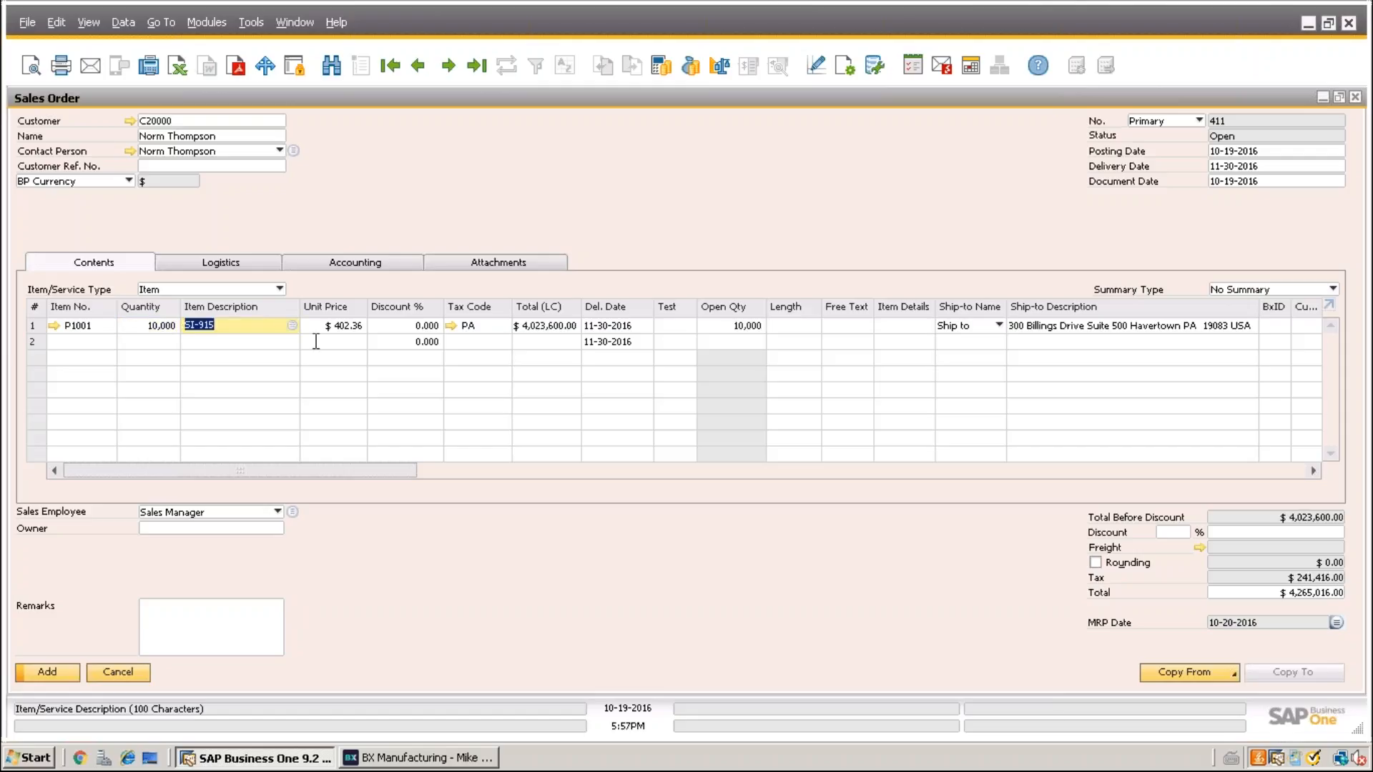
left_click(1336, 623)
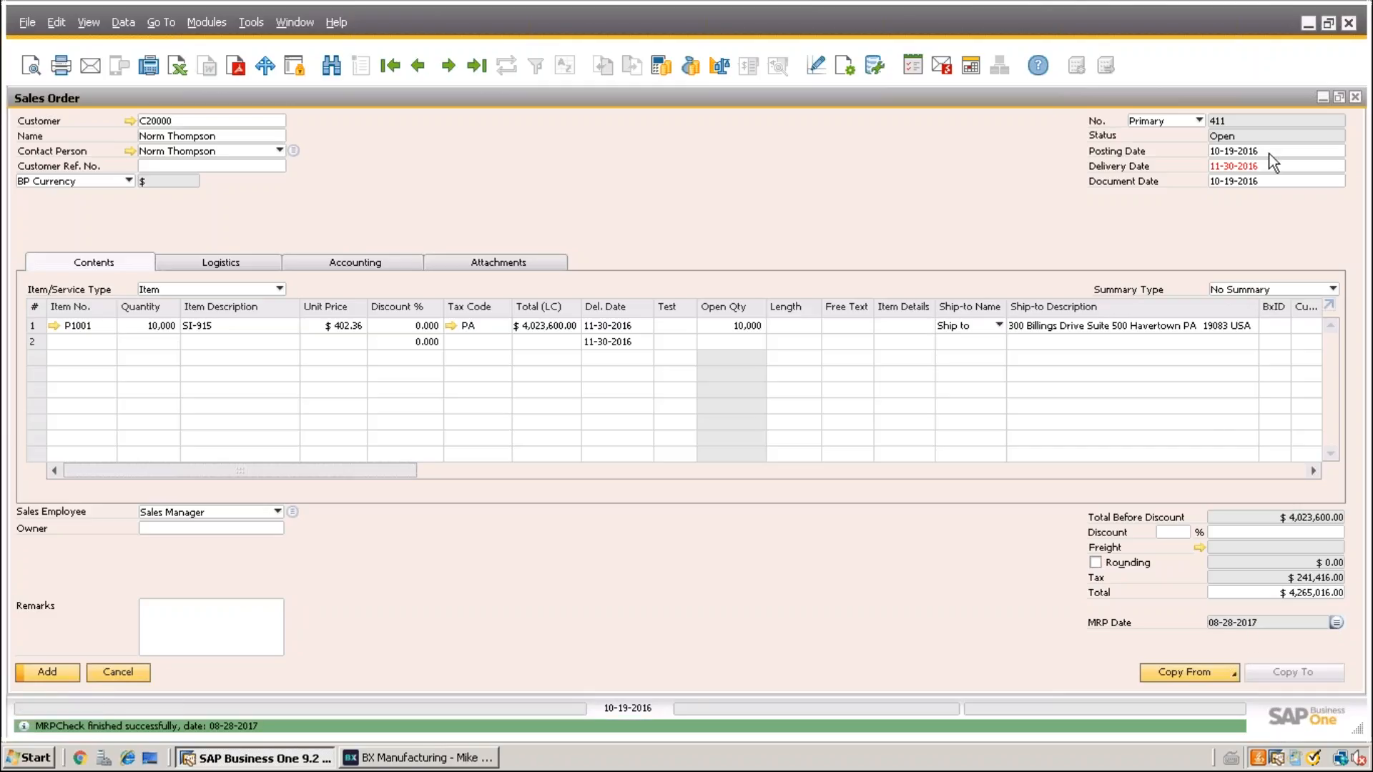
left_click(1239, 166)
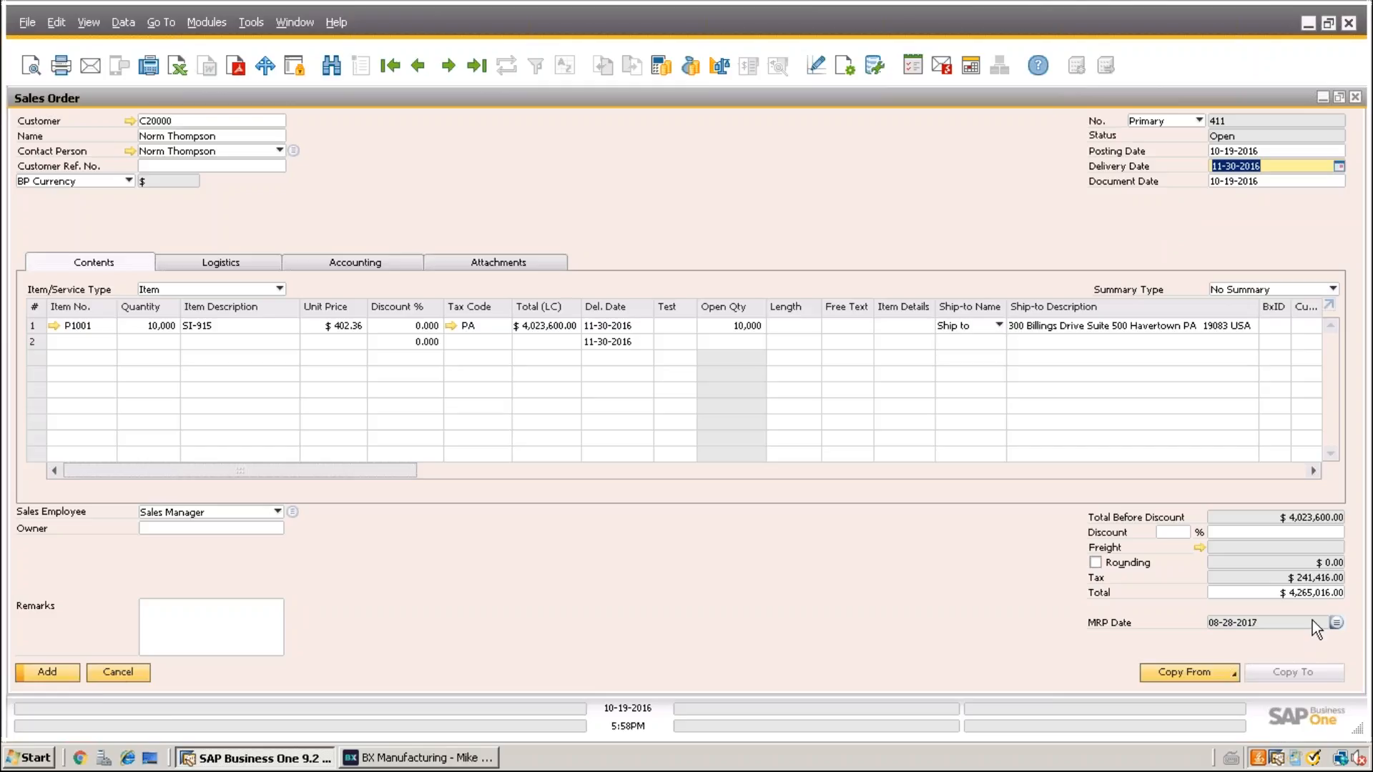
Step: Set P1001's quantity to 10, add the sales order, and reopen it as the last record
left_click(159, 326)
type("1")
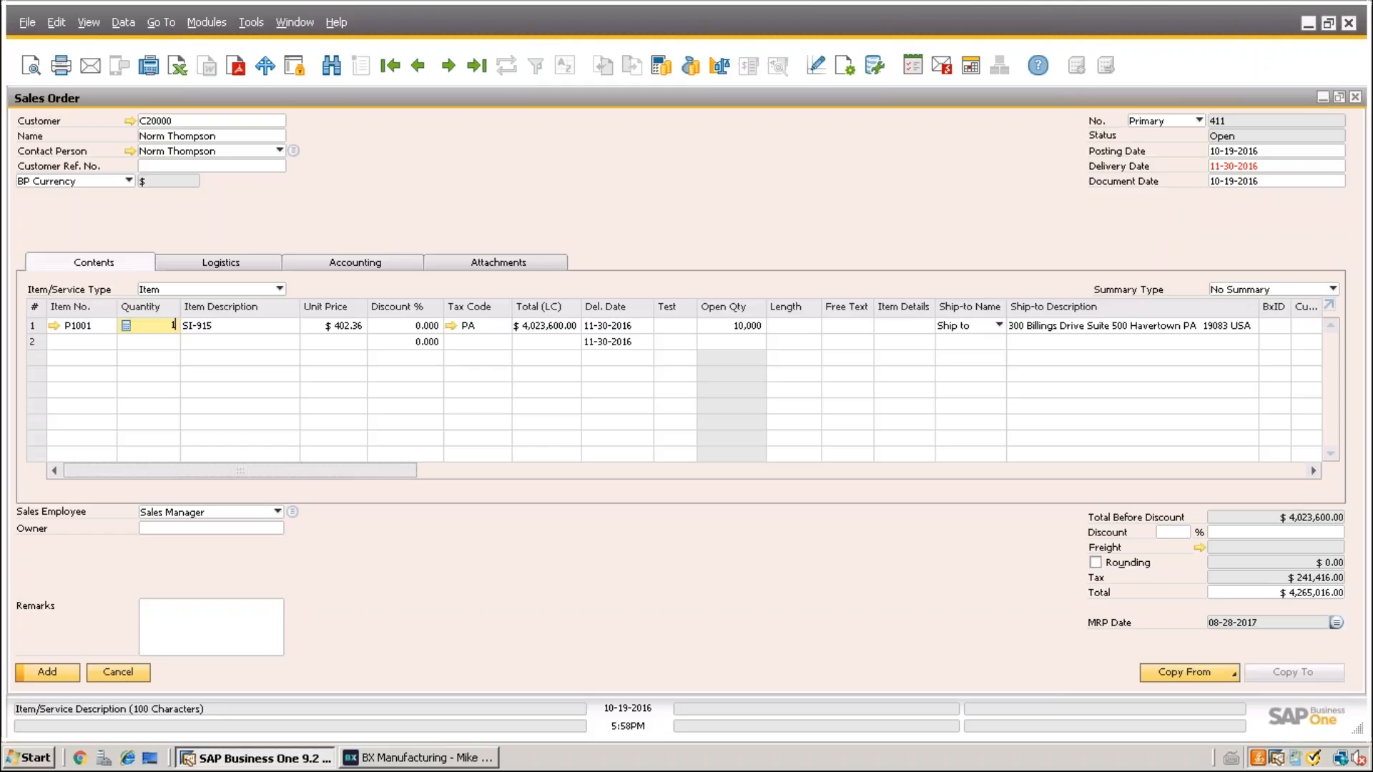
type("0")
key("Tab")
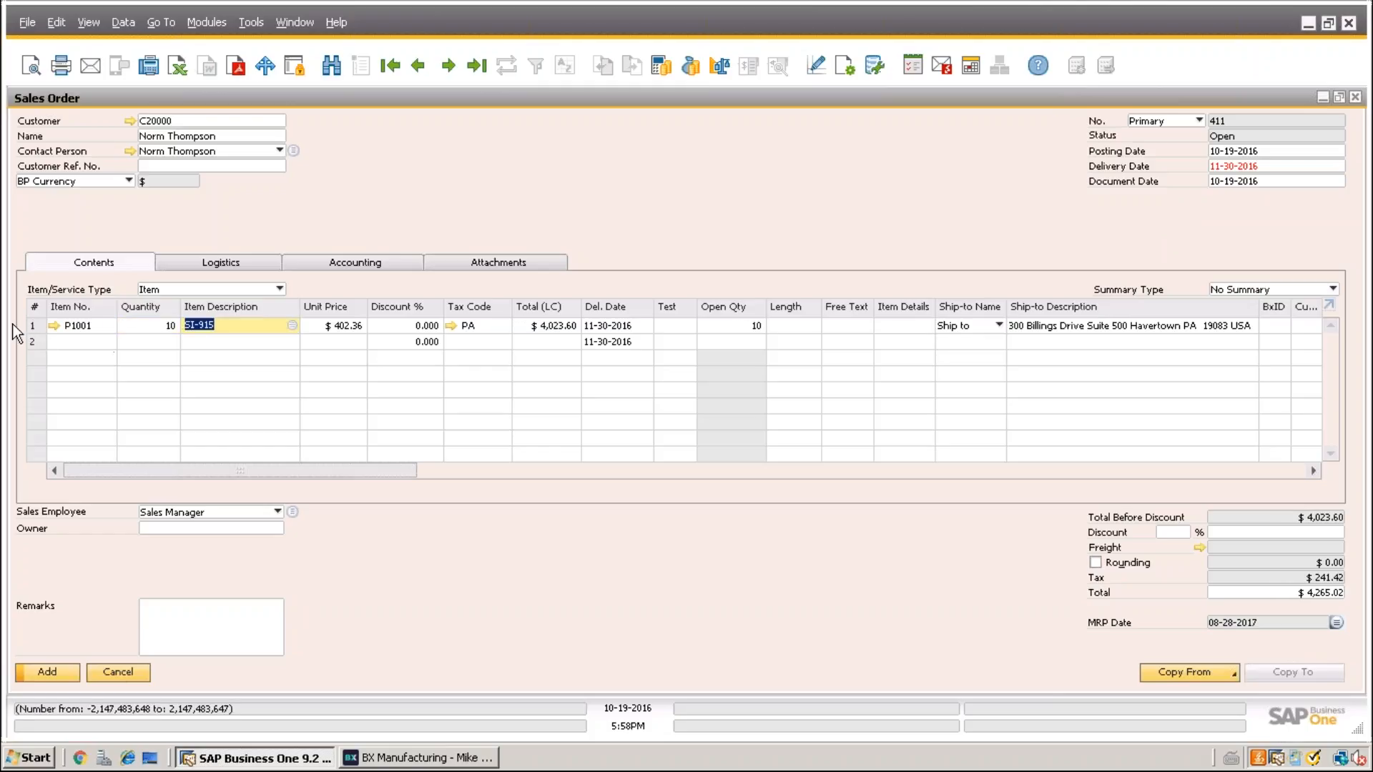
right_click(33, 326)
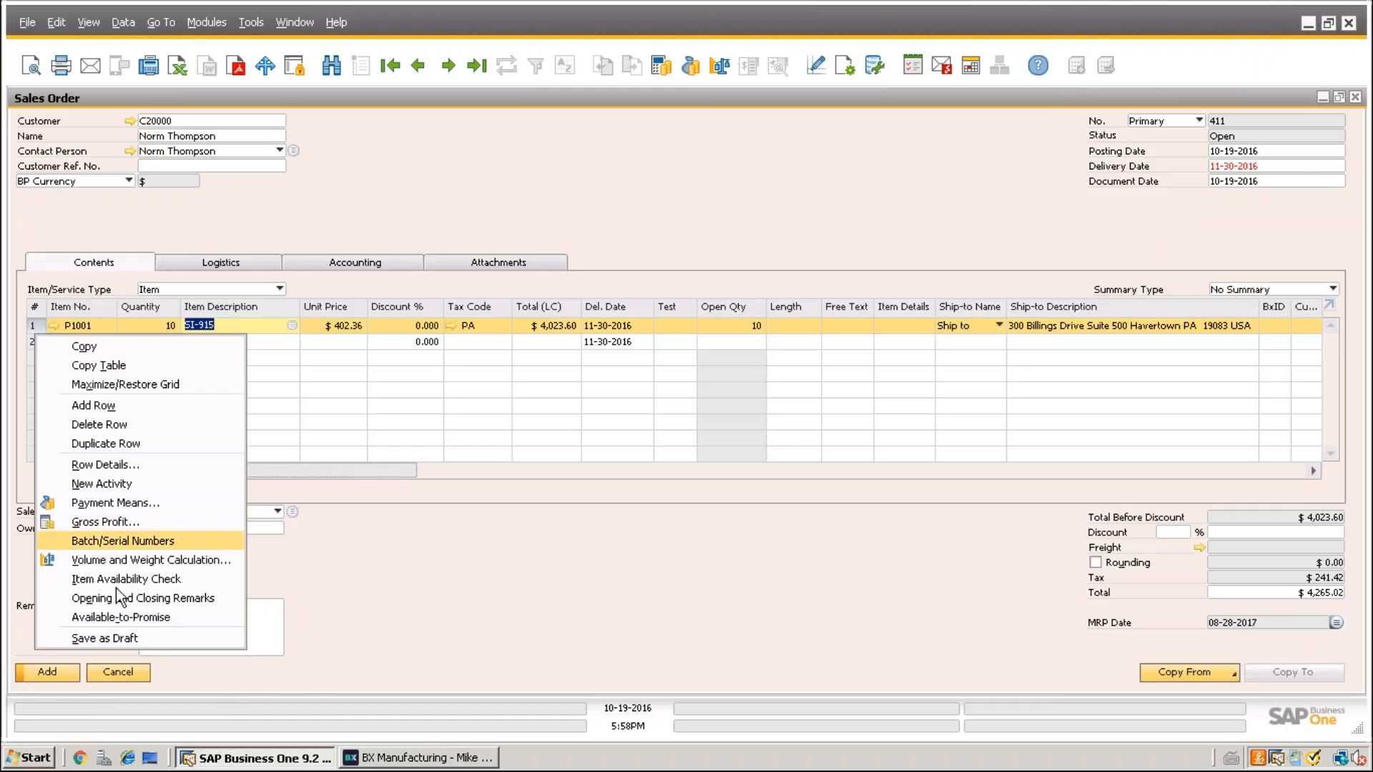
left_click(465, 565)
left_click(51, 671)
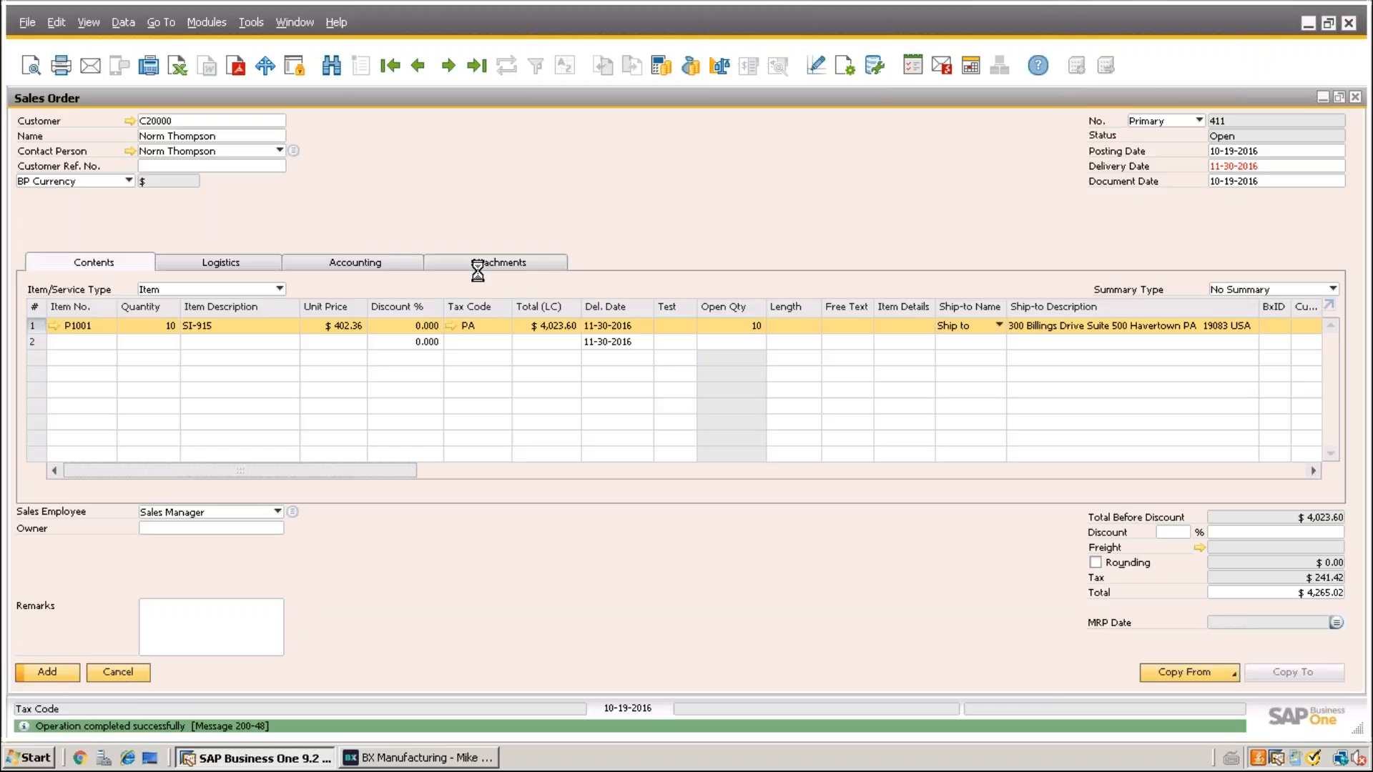
left_click(487, 65)
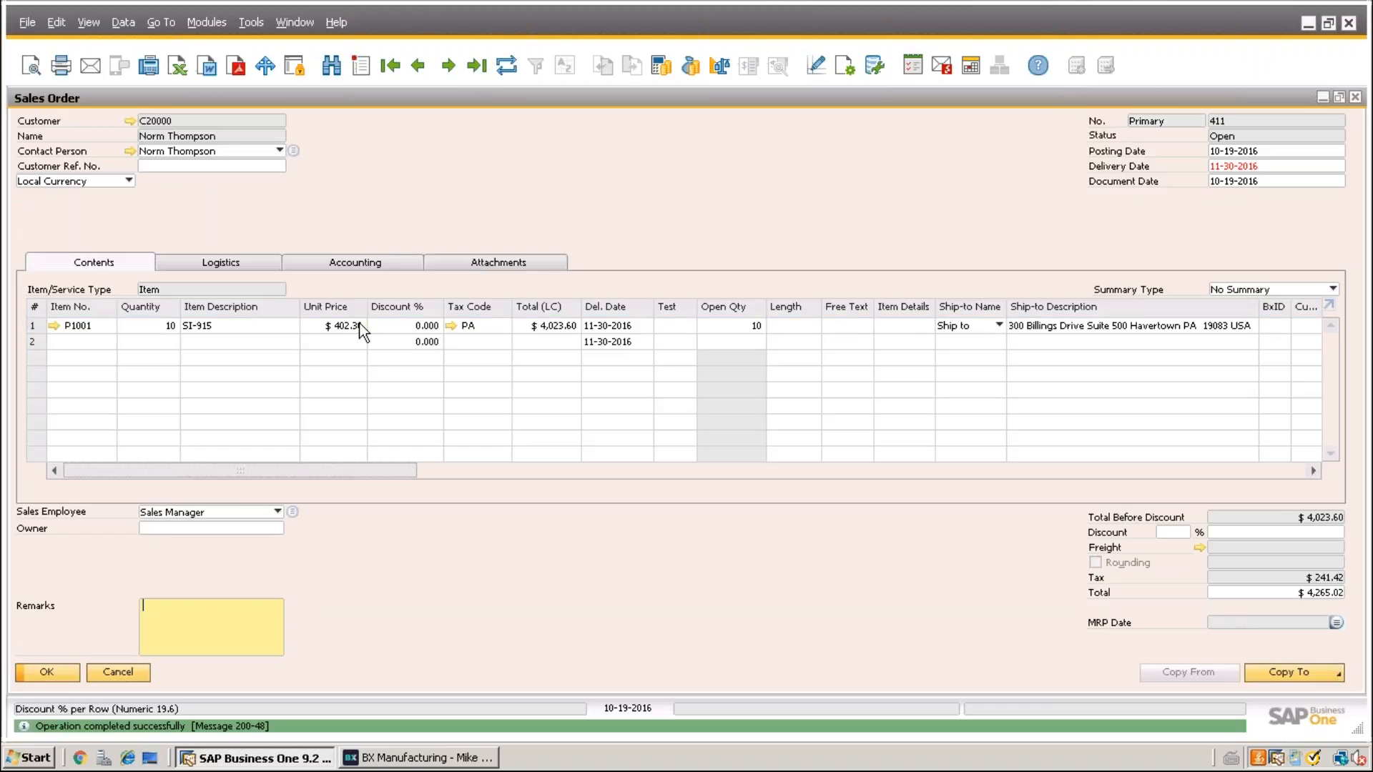
Step: Run Calculate Sales Order with all options cleared, examine P1001's price schema result, and cancel without accepting prices
right_click(362, 328)
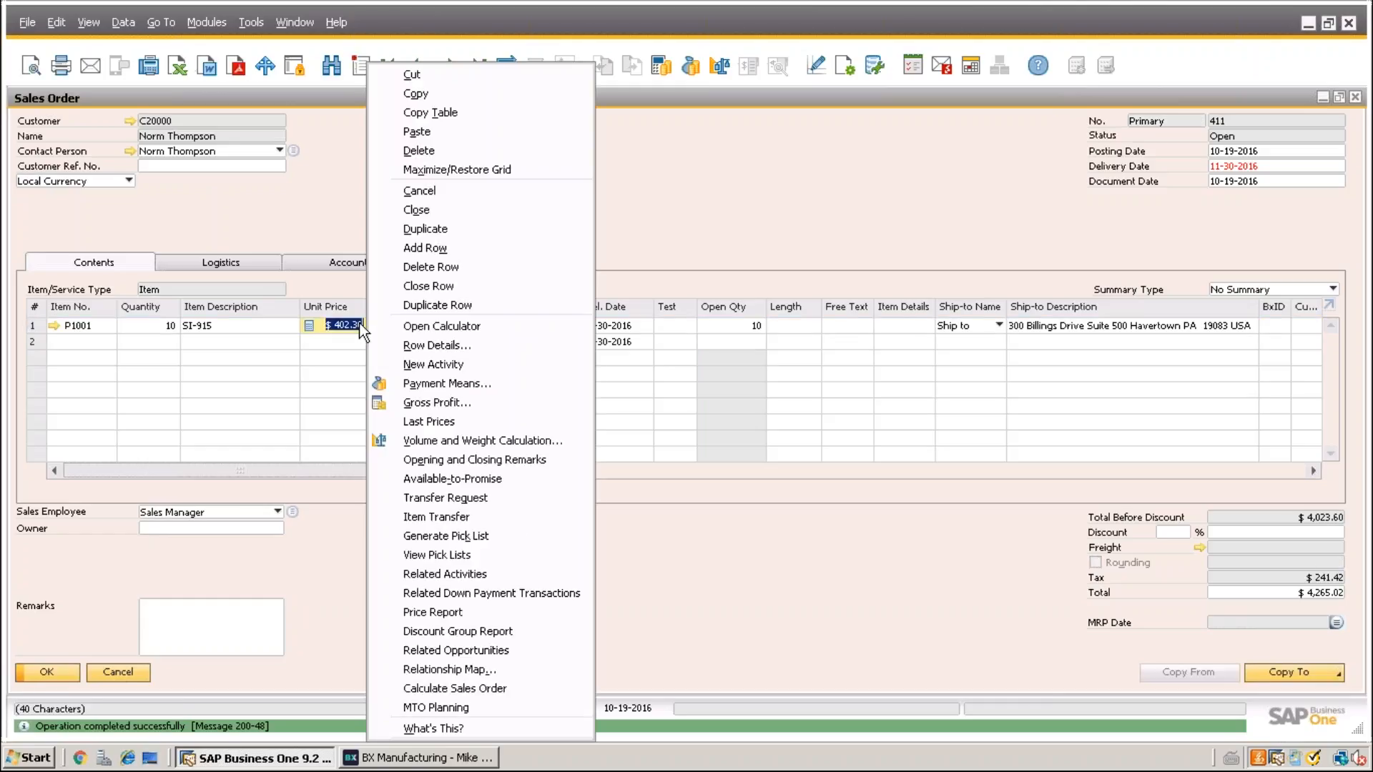
left_click(462, 687)
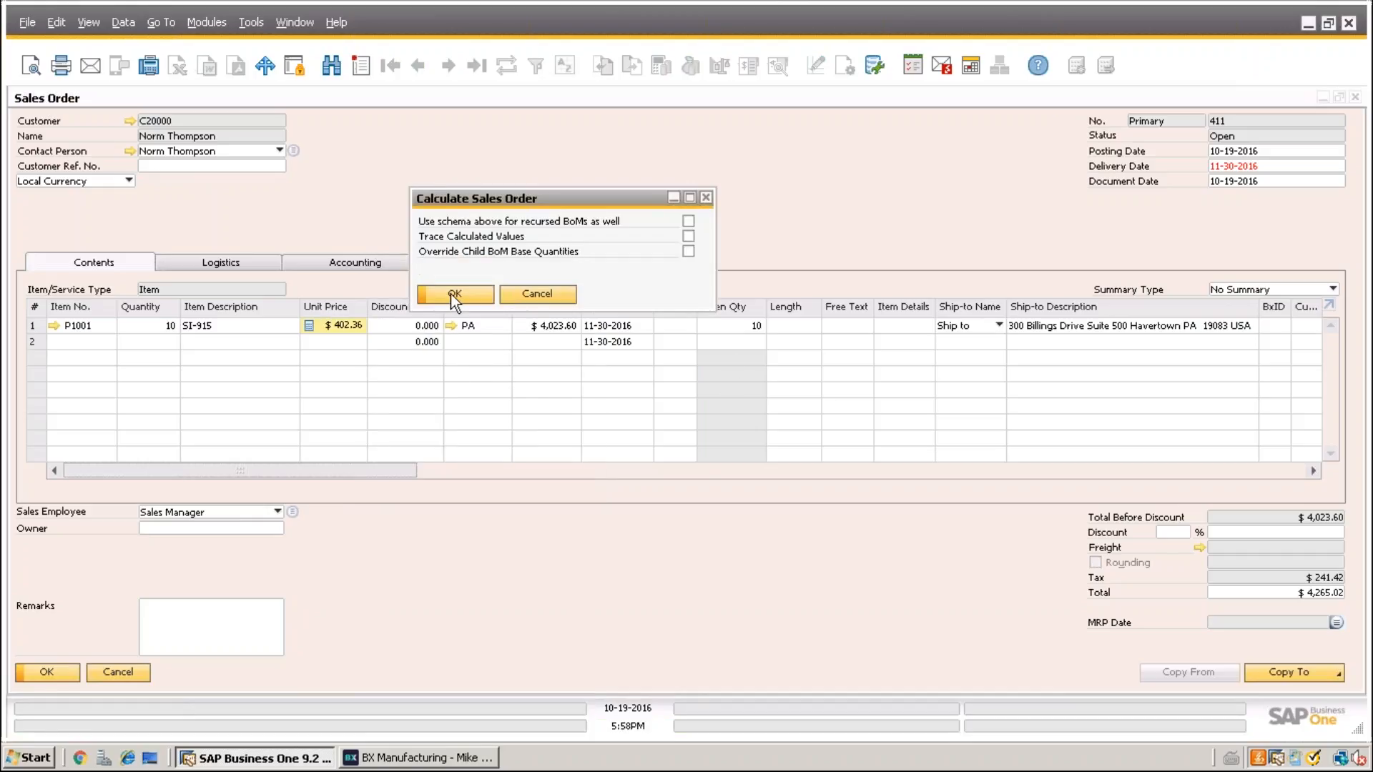
left_click(455, 295)
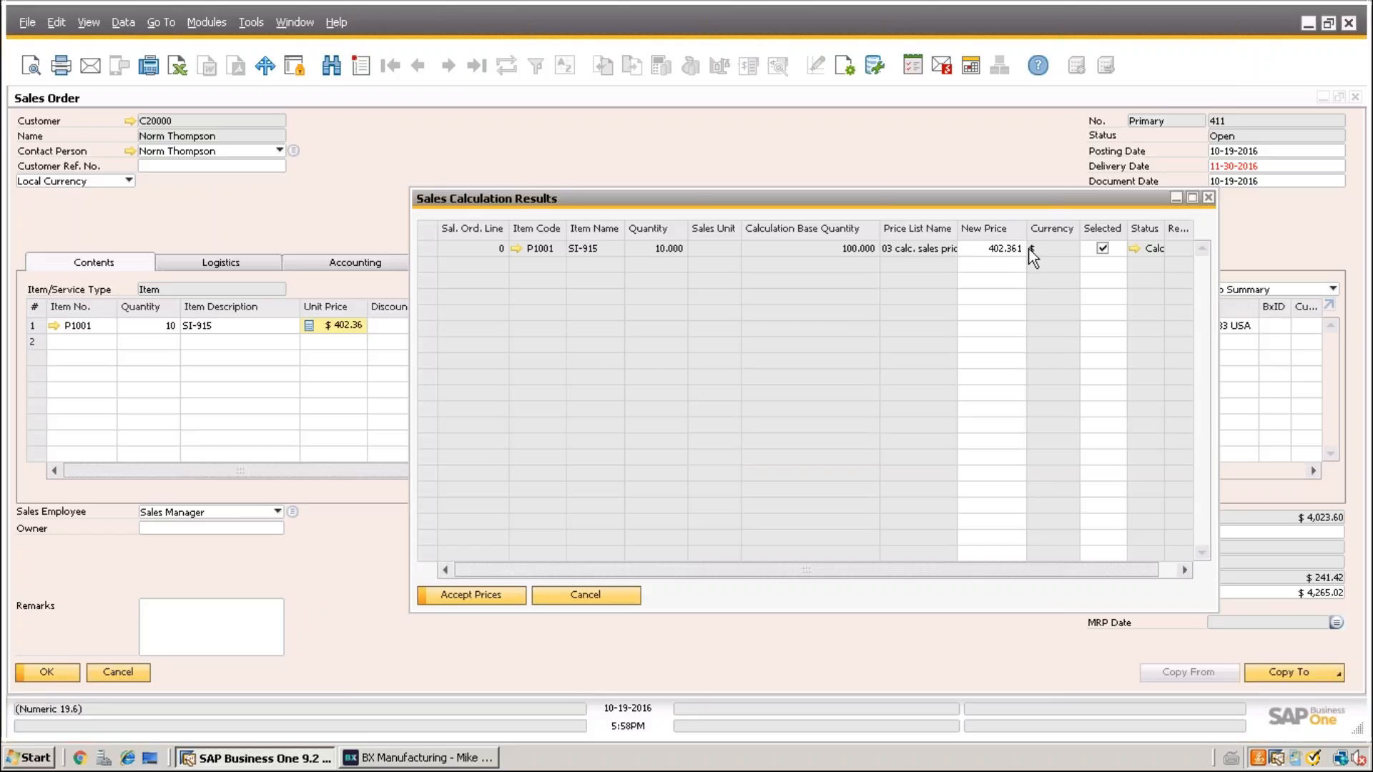
left_click(1137, 250)
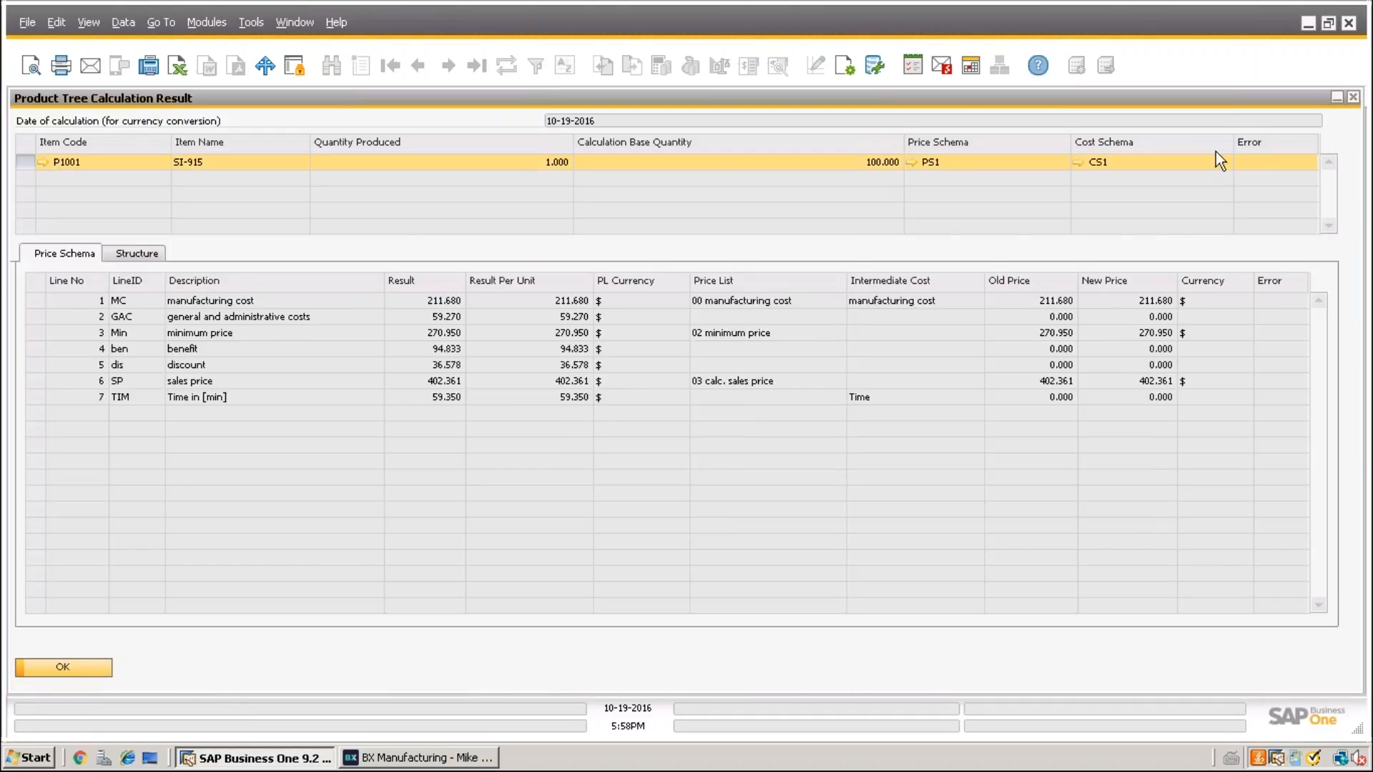
left_click(1353, 97)
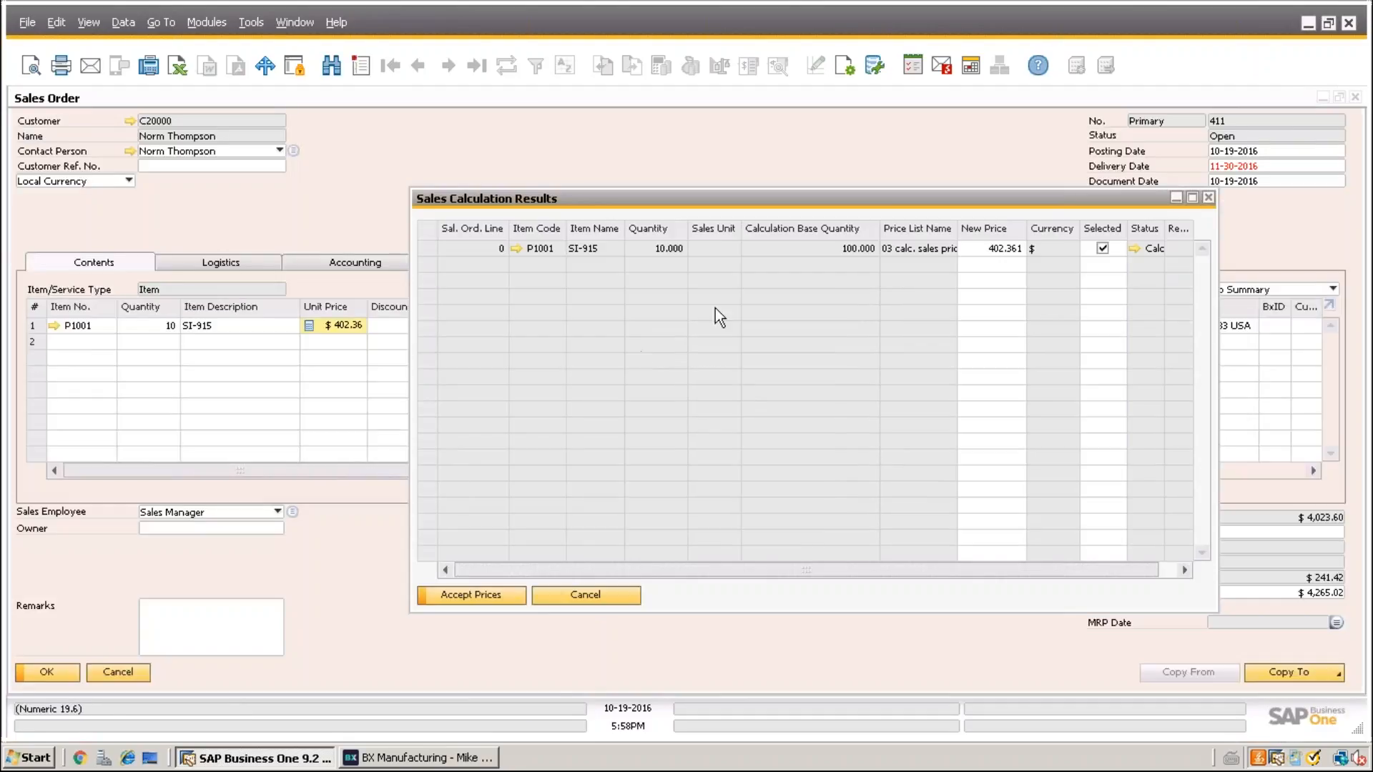
left_click(602, 598)
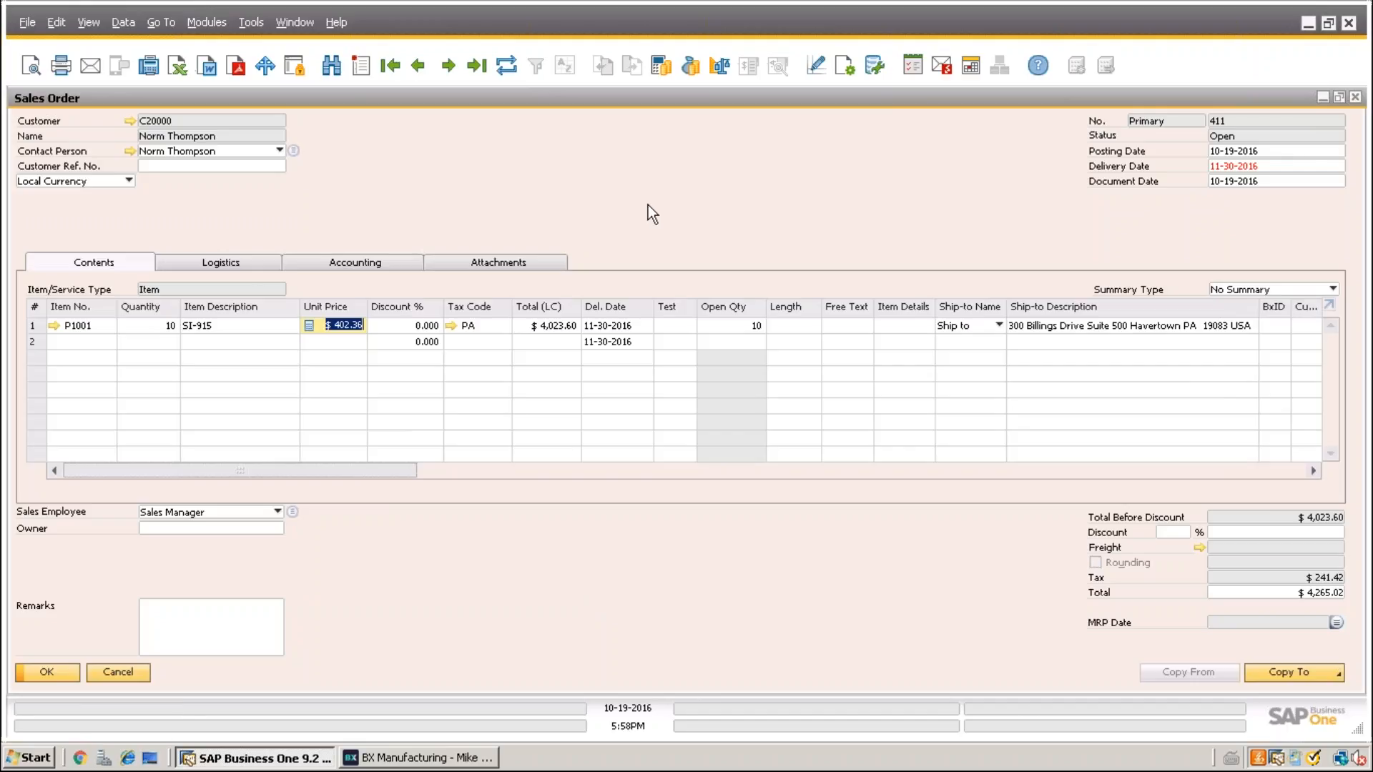
Step: Load all top orders in a new Make to Order Scenario, look through the list, and close the picker
left_click(205, 22)
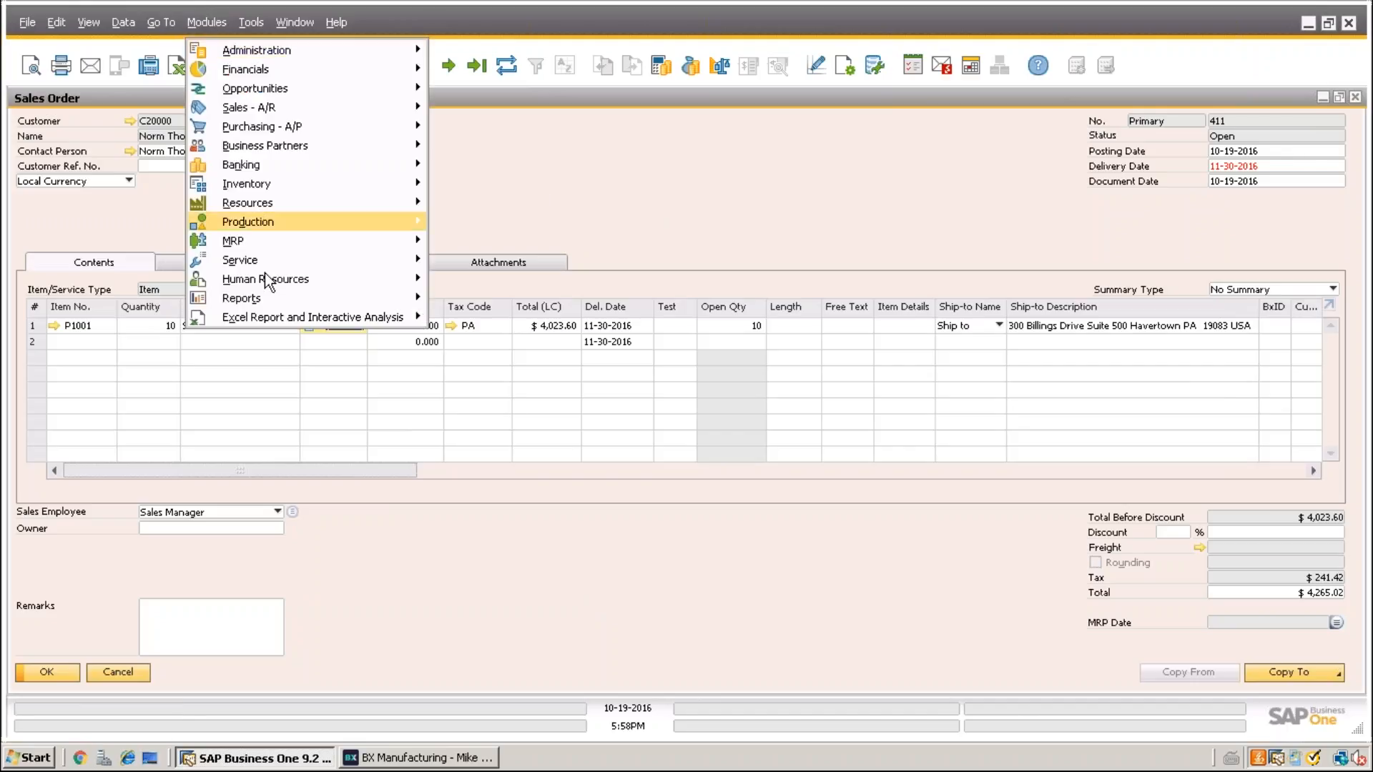
mouse_move(301, 243)
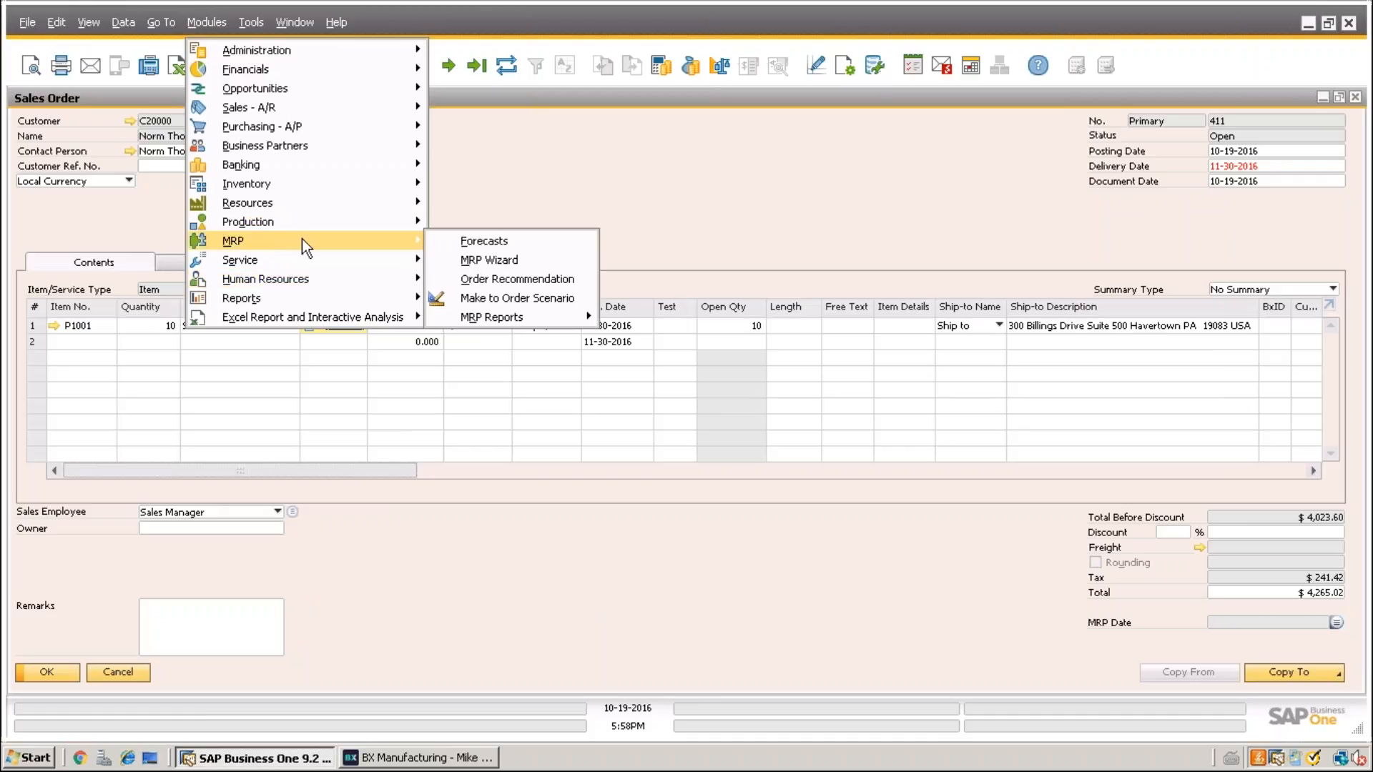
left_click(473, 299)
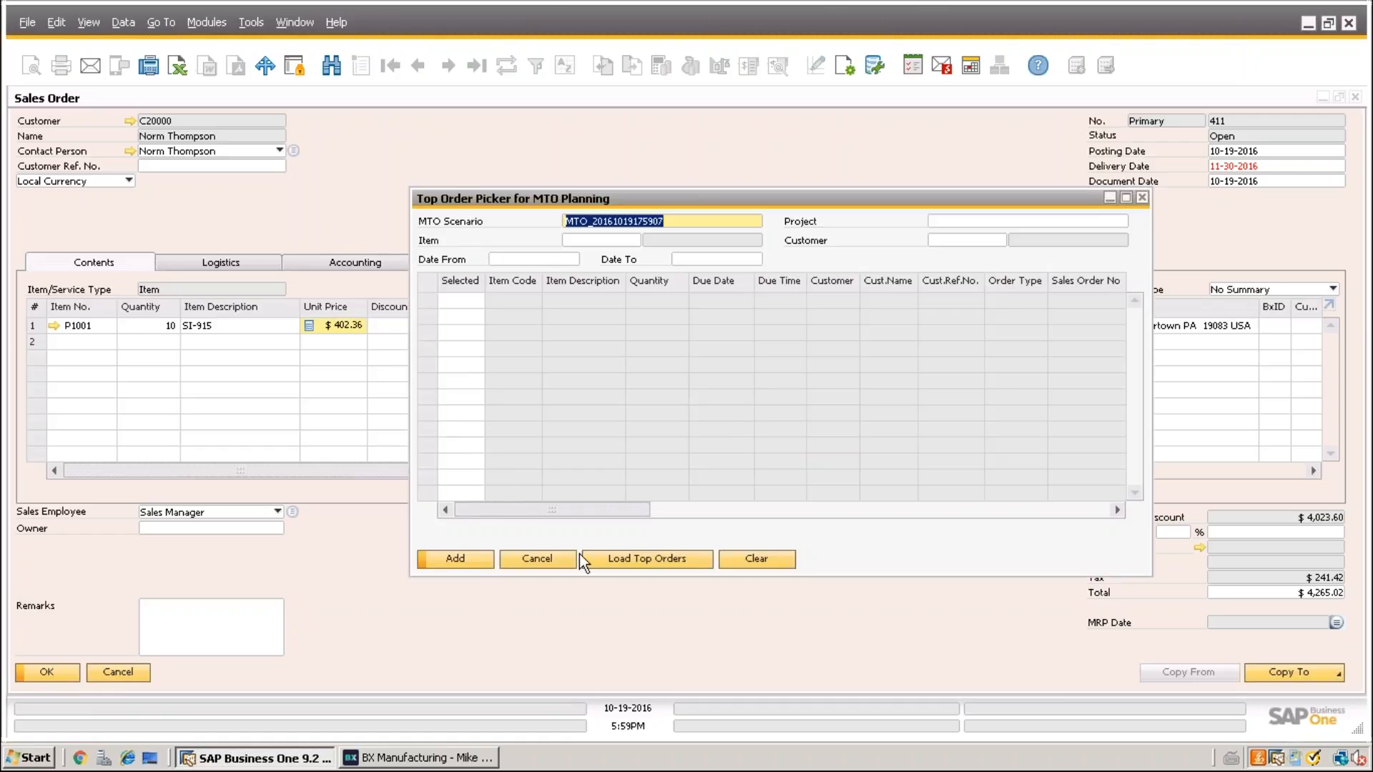
left_click(633, 558)
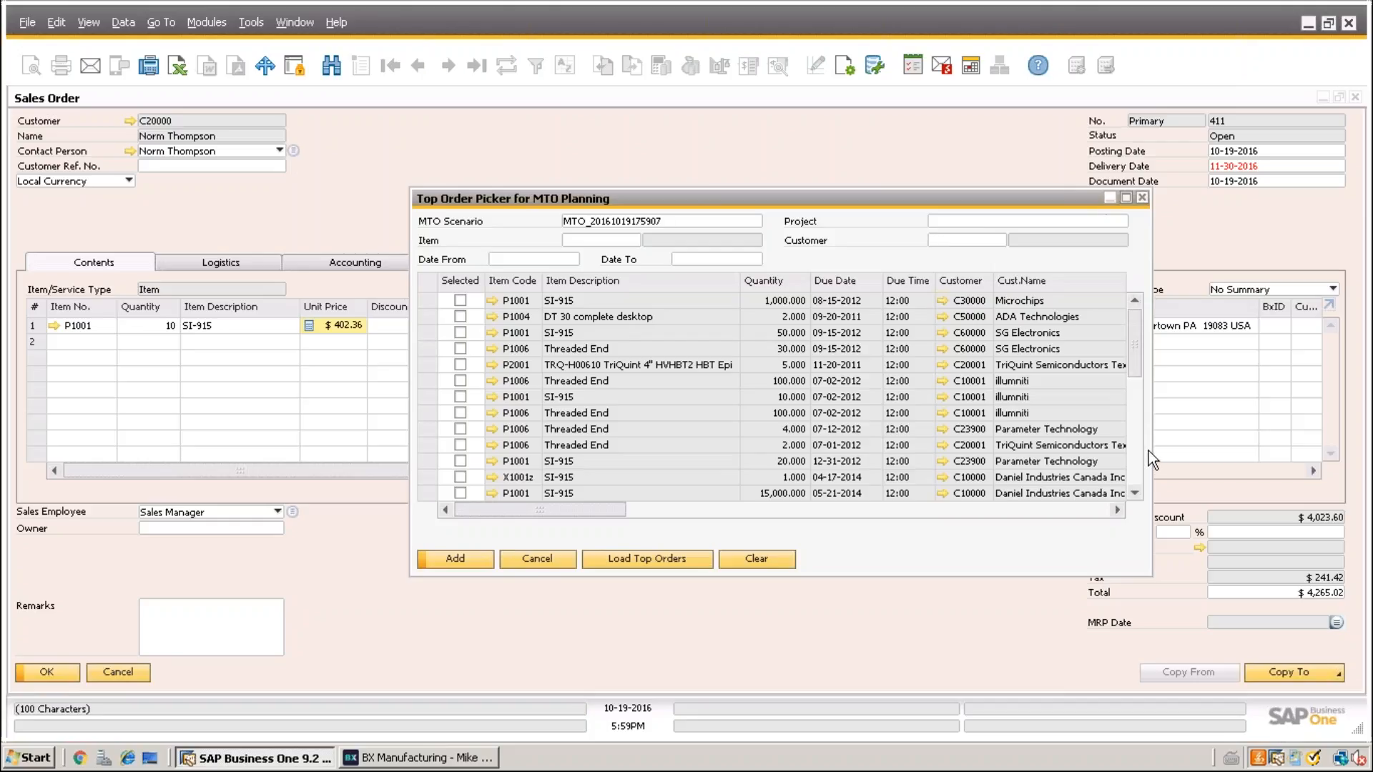
left_click_drag(1139, 367, 1137, 454)
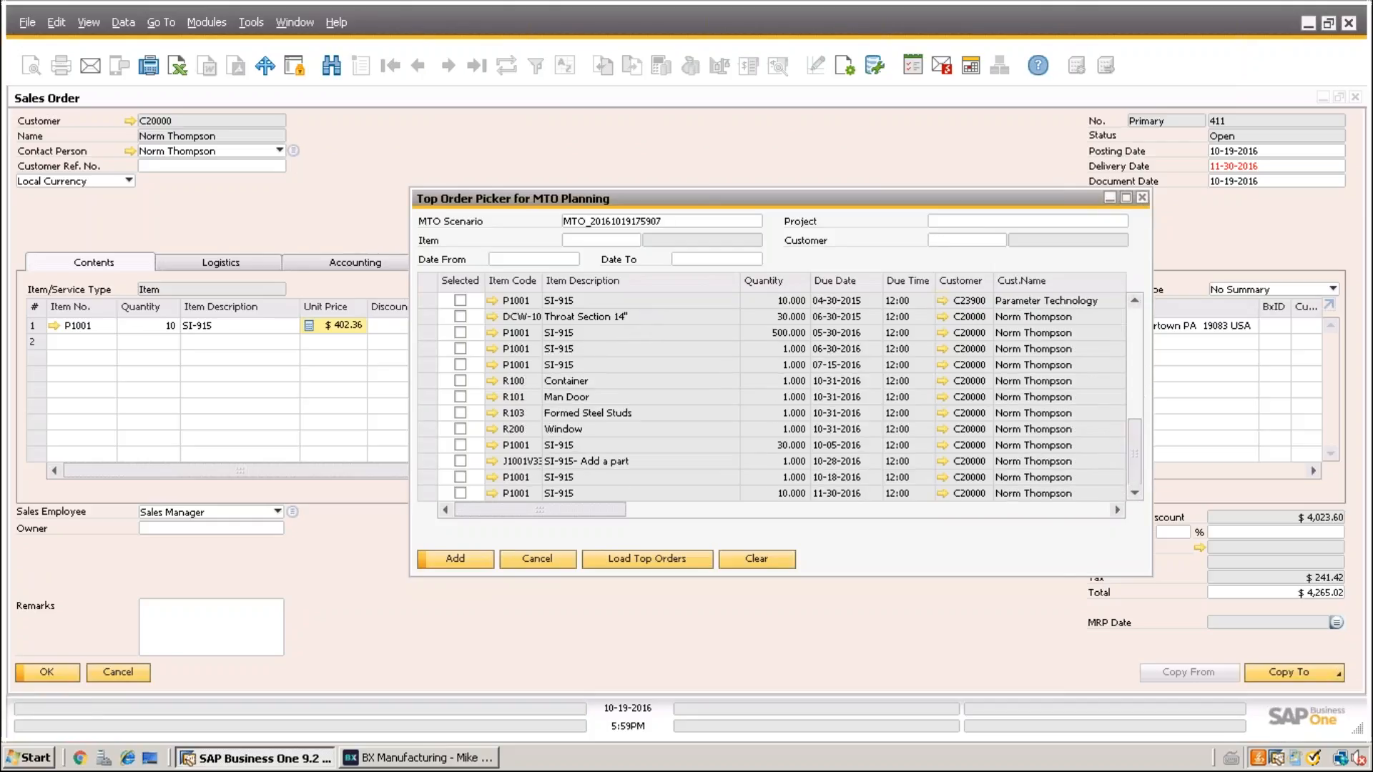
left_click(1143, 197)
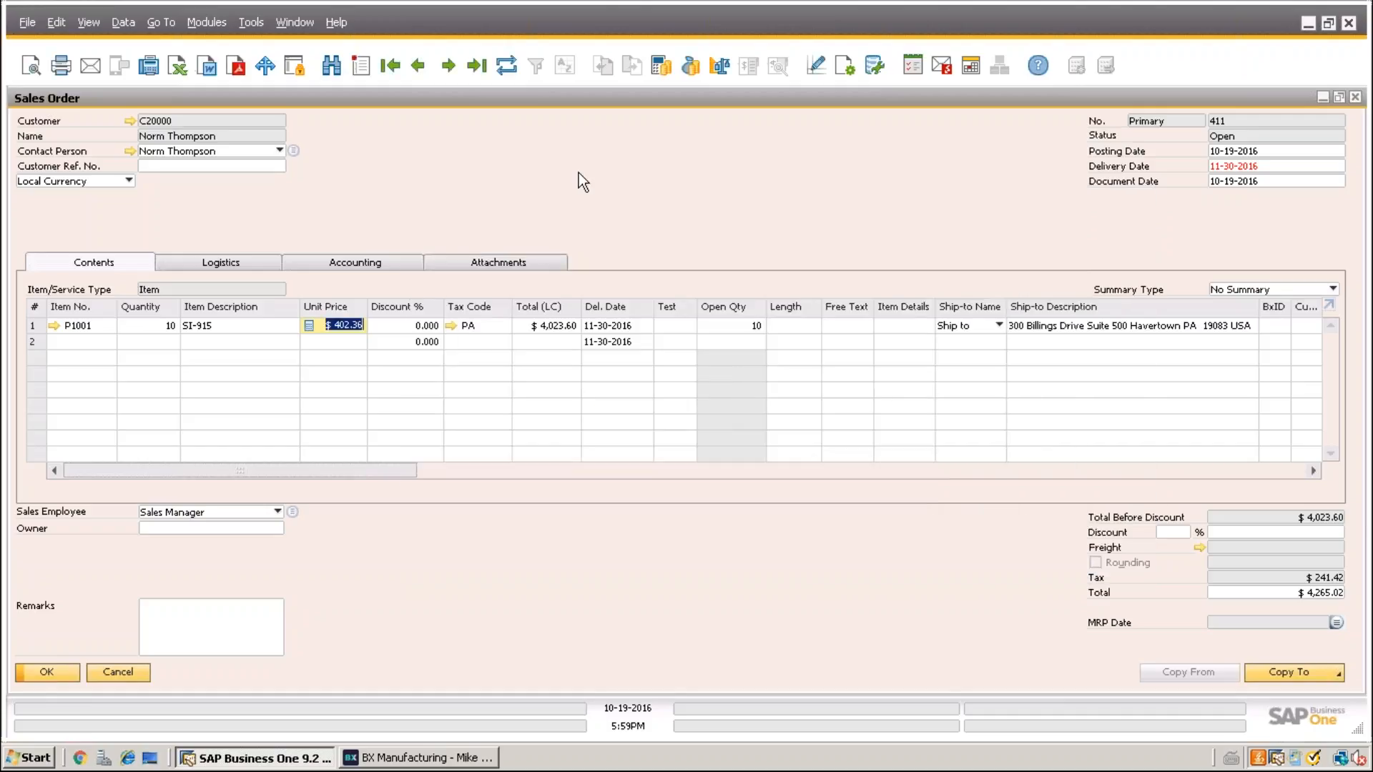
Step: Run MTO Planning directly from the sales order, including its P1001 line in the scenario
right_click(571, 177)
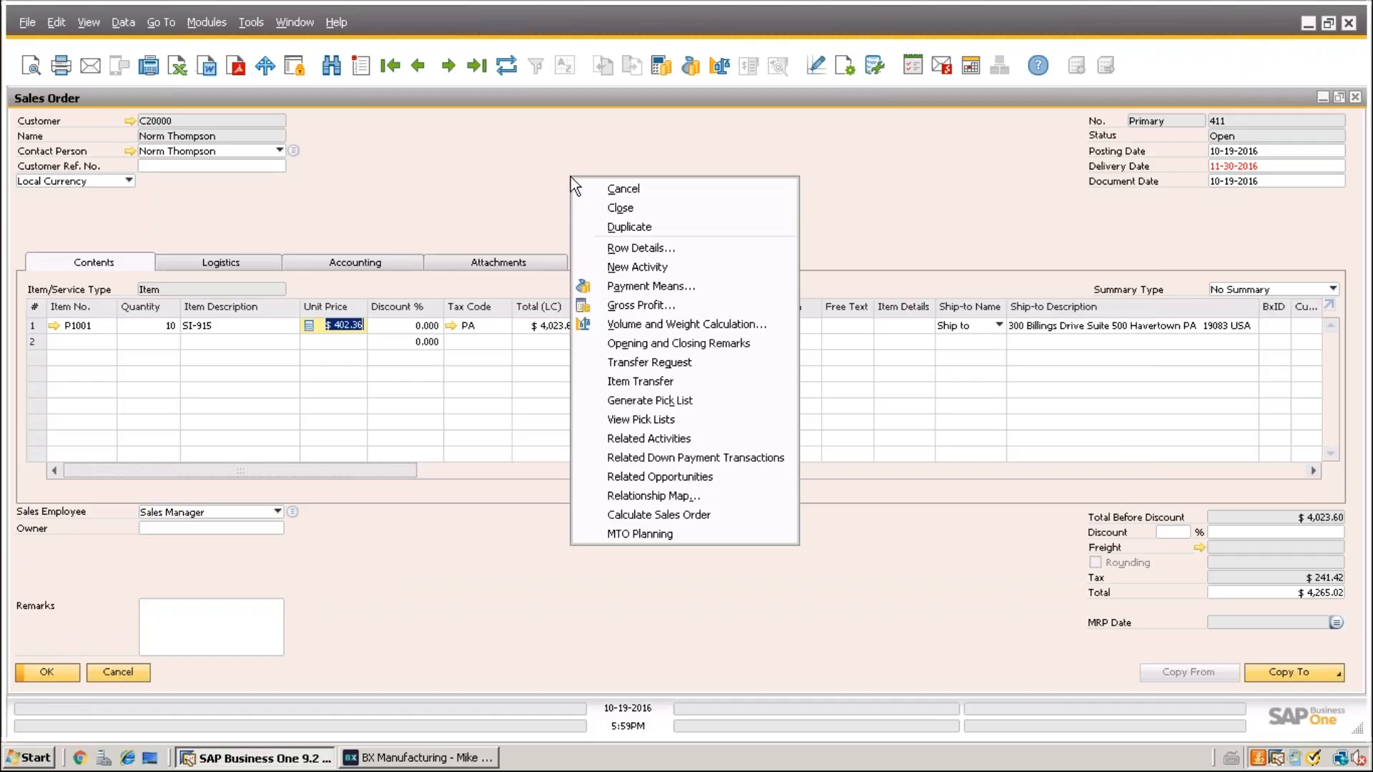
left_click(636, 535)
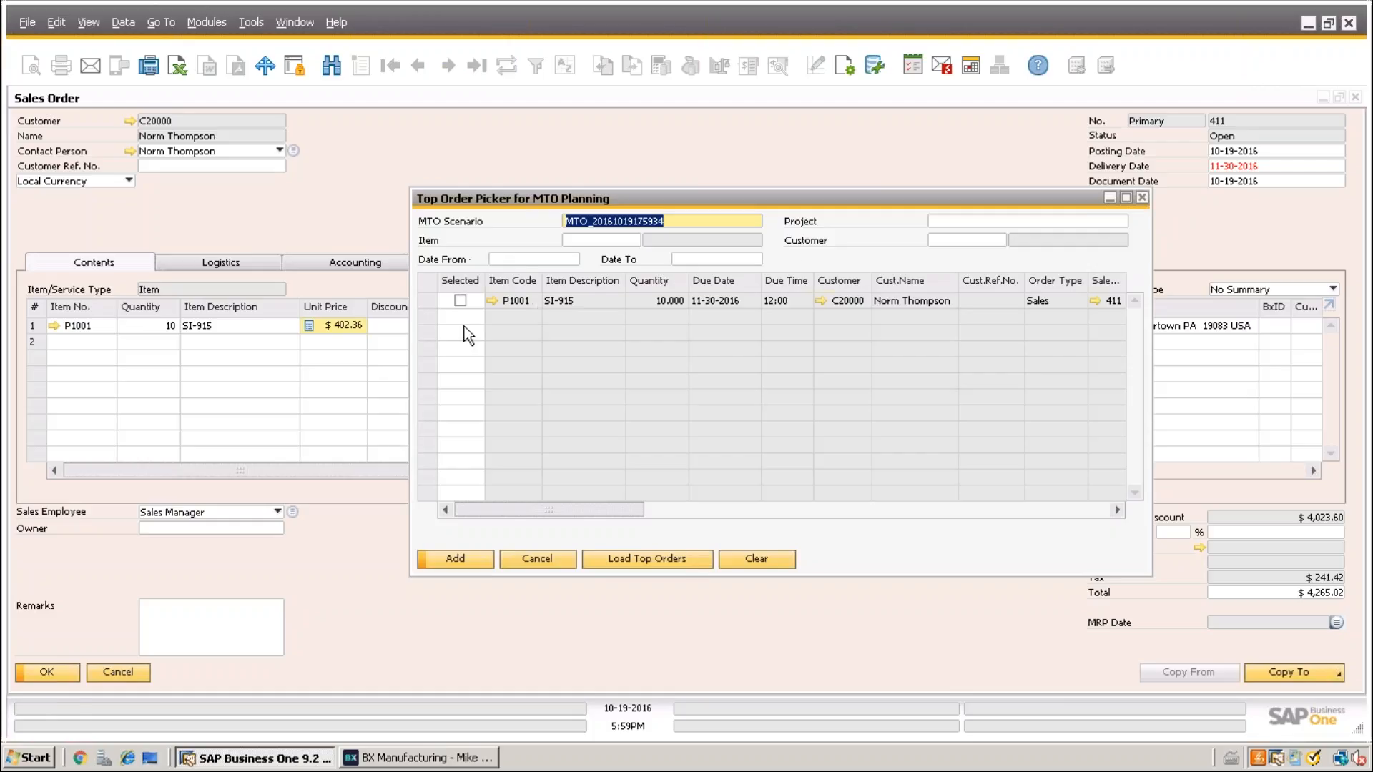
left_click(461, 301)
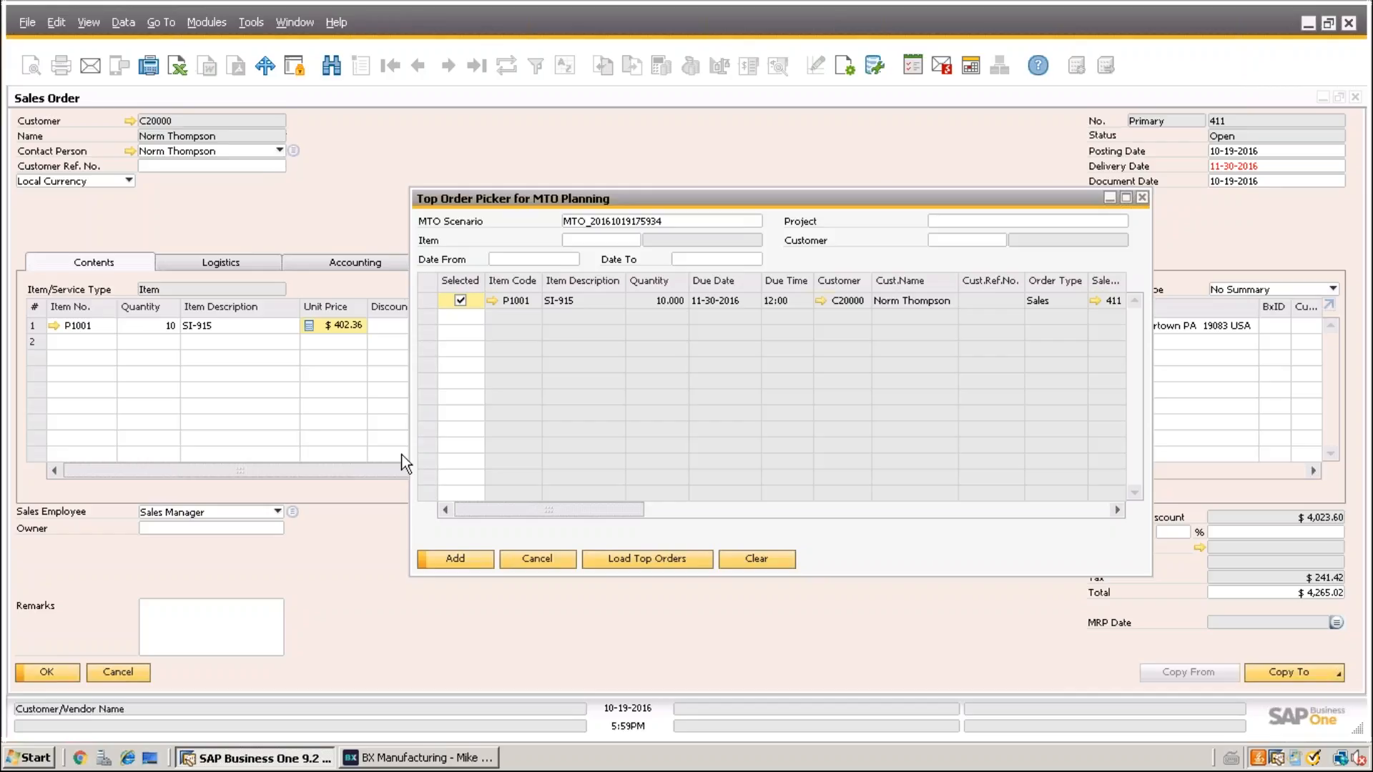
left_click(433, 559)
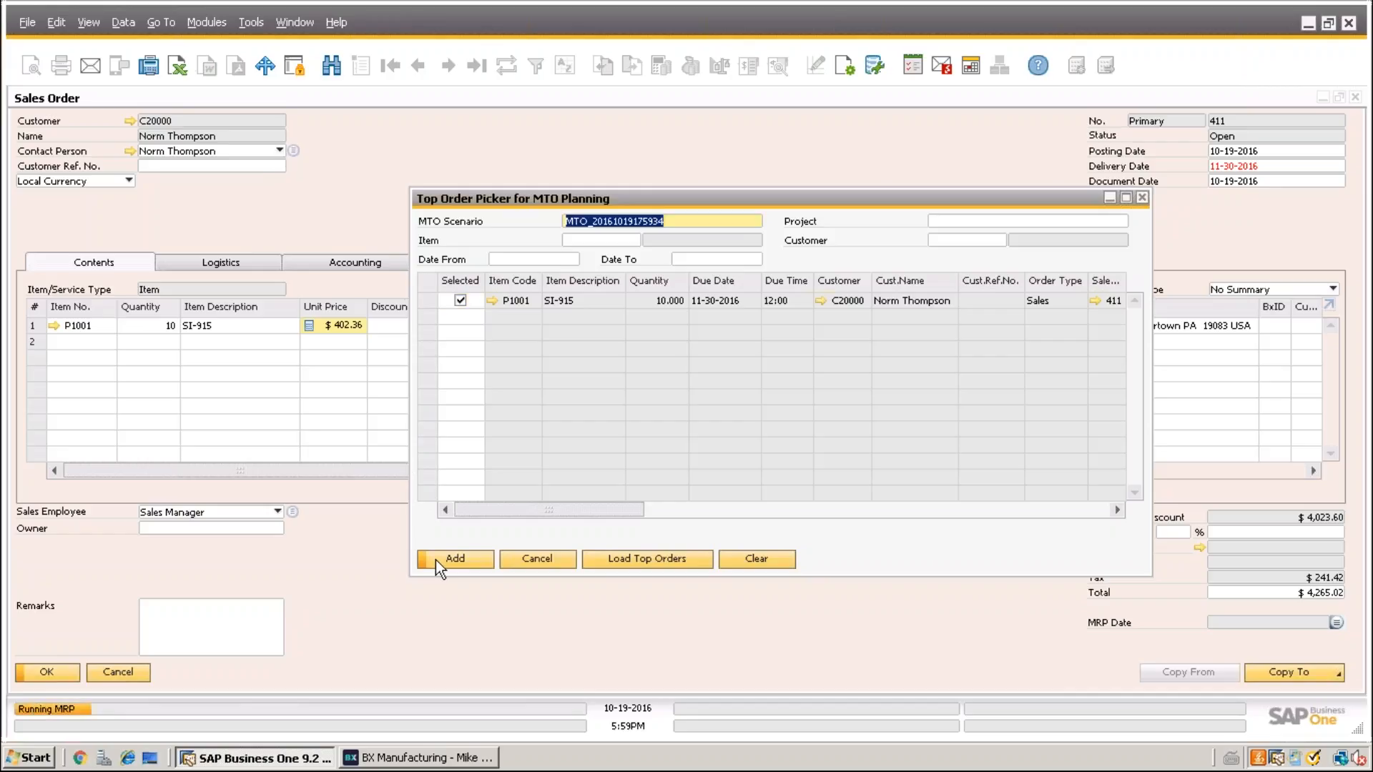
key("ctrl+f")
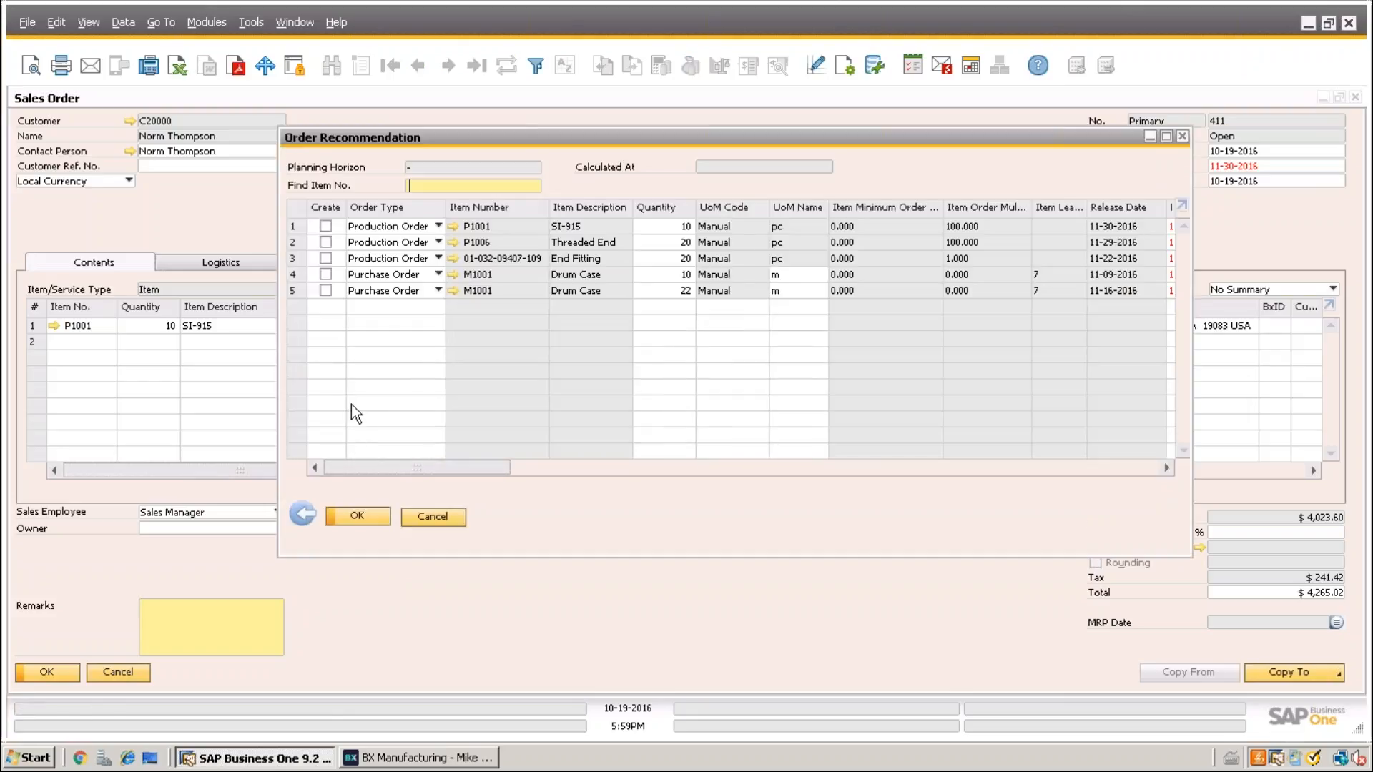
Step: Create all recommended production orders and the M1001 purchase orders after checking their dates and vendors, and close the recommendations
left_click(326, 227)
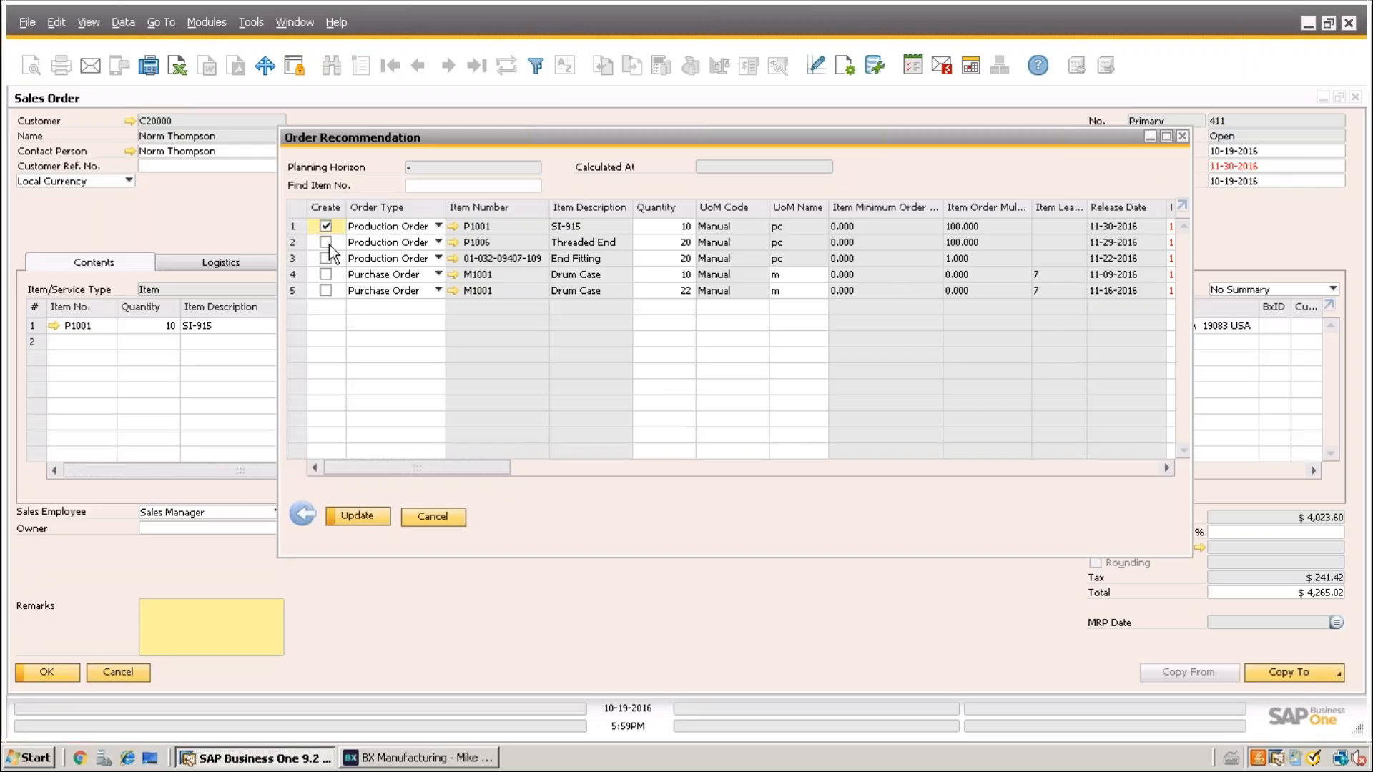
left_click(326, 260)
left_click(325, 275)
left_click(325, 290)
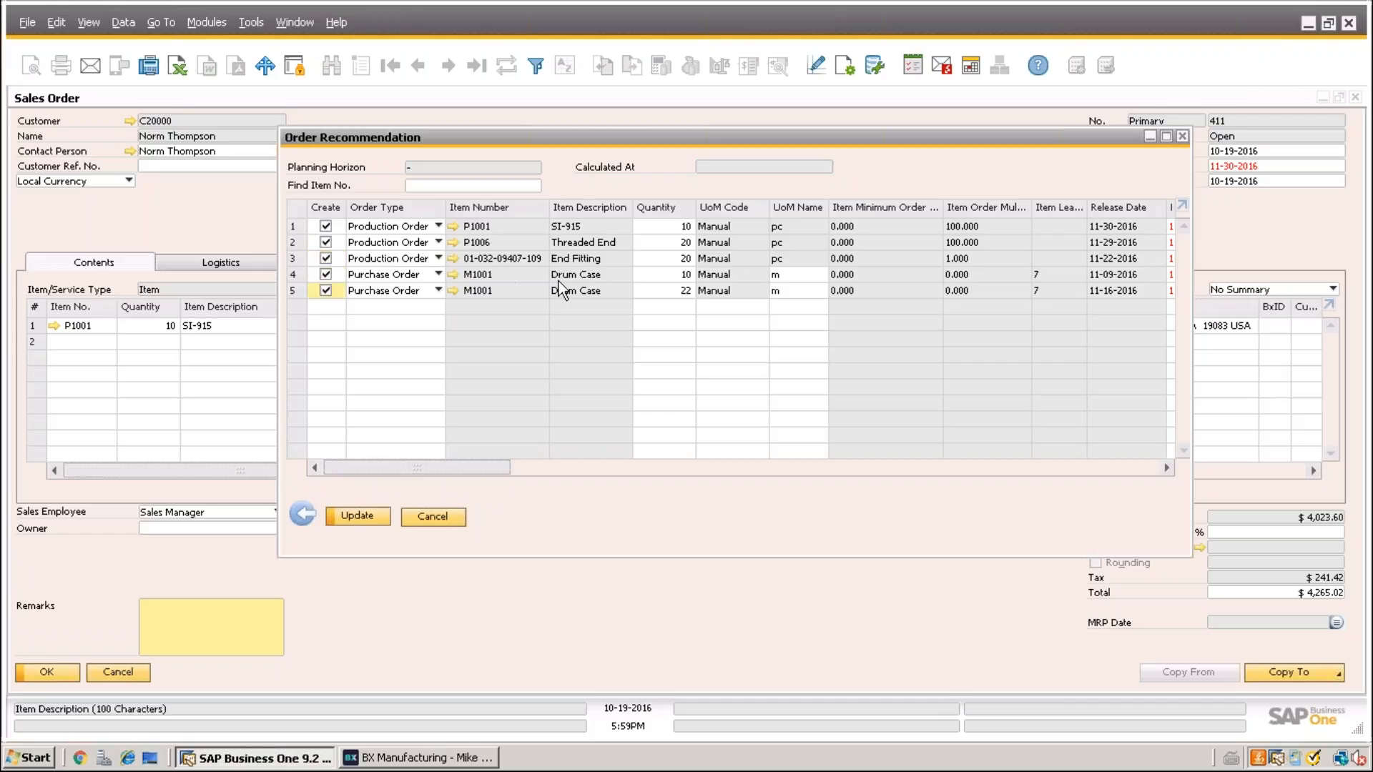
left_click_drag(498, 469, 636, 465)
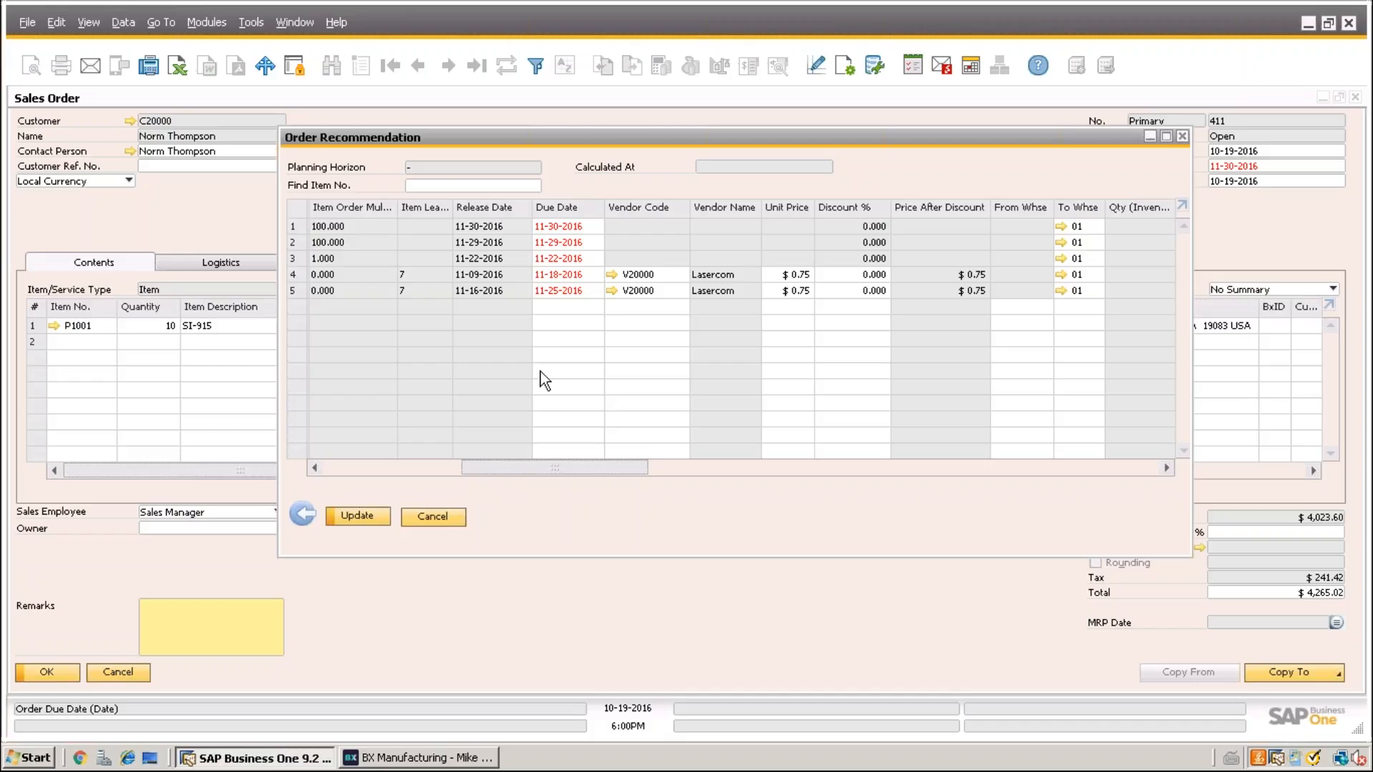
left_click_drag(543, 470, 389, 483)
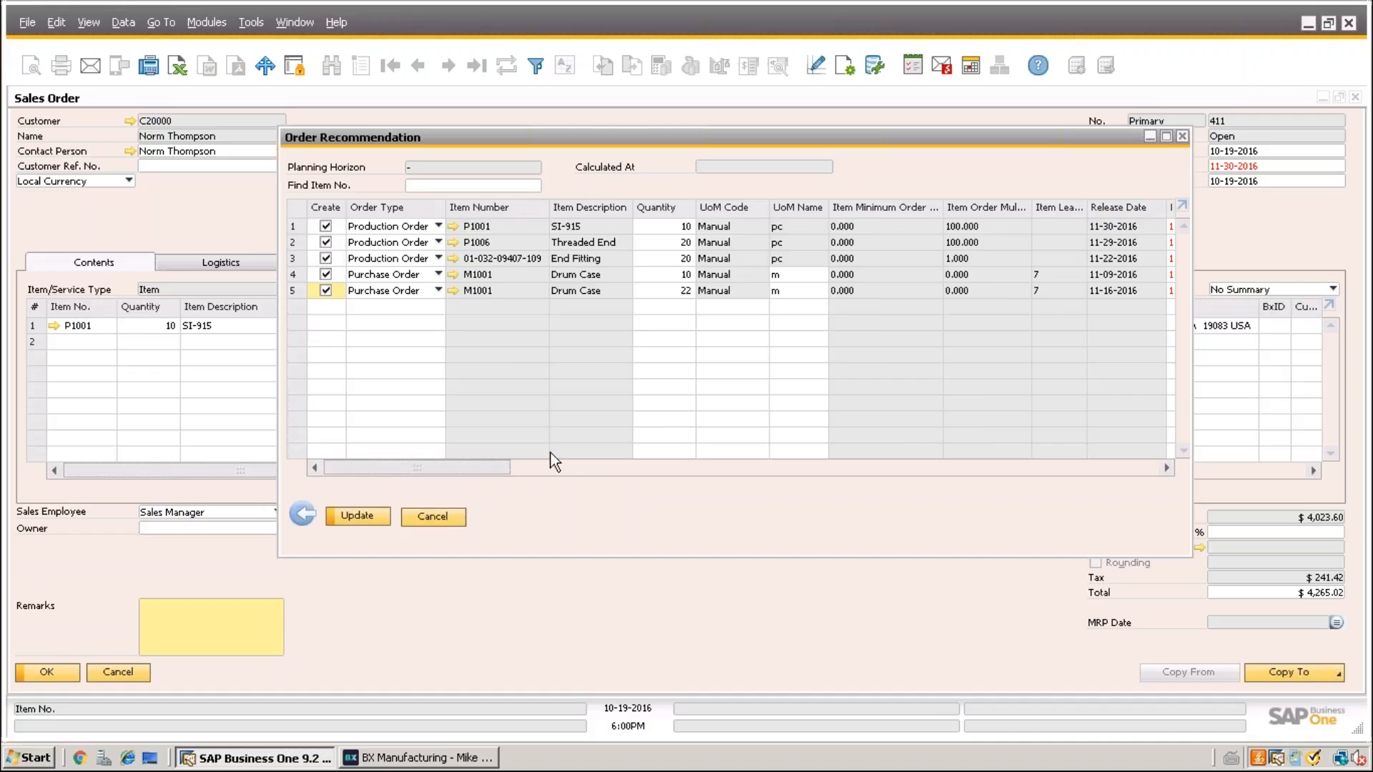
left_click_drag(490, 465, 613, 477)
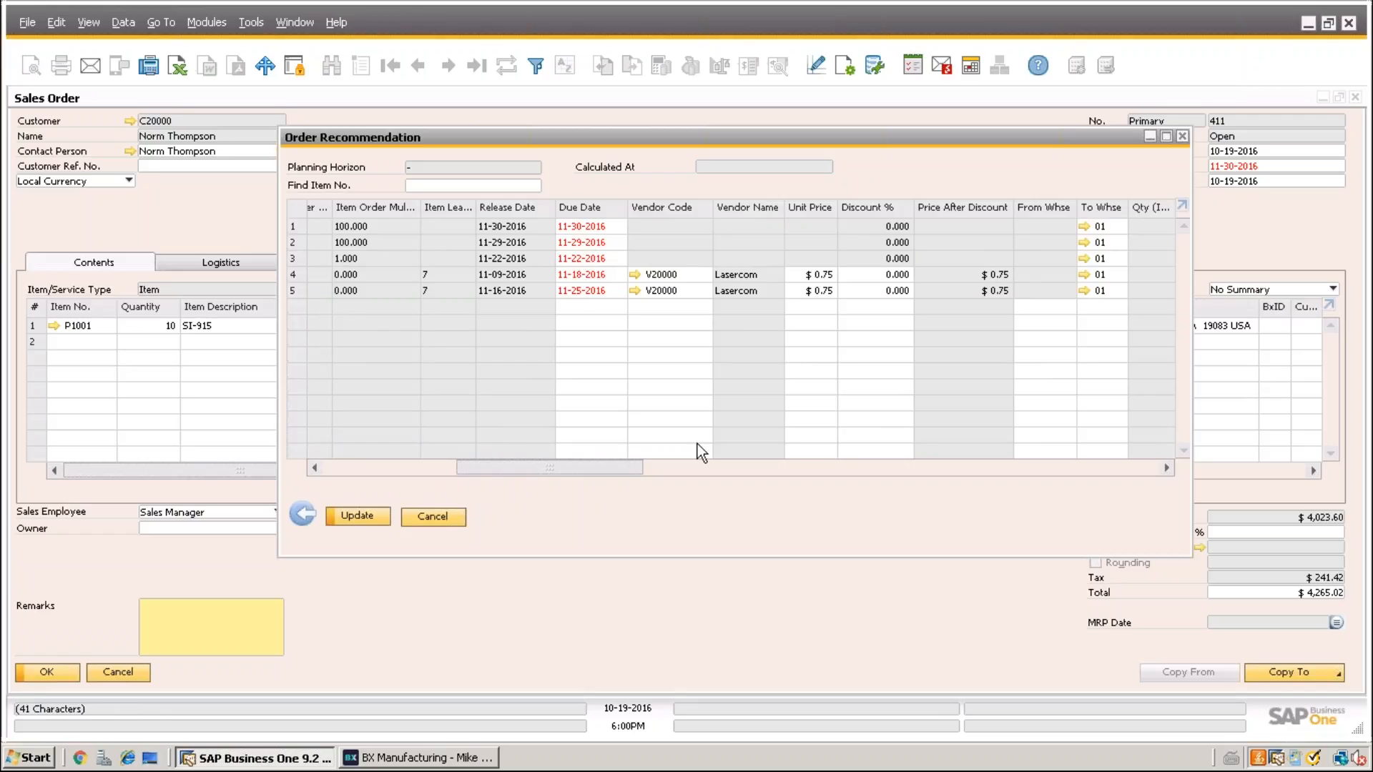
left_click_drag(537, 472, 333, 474)
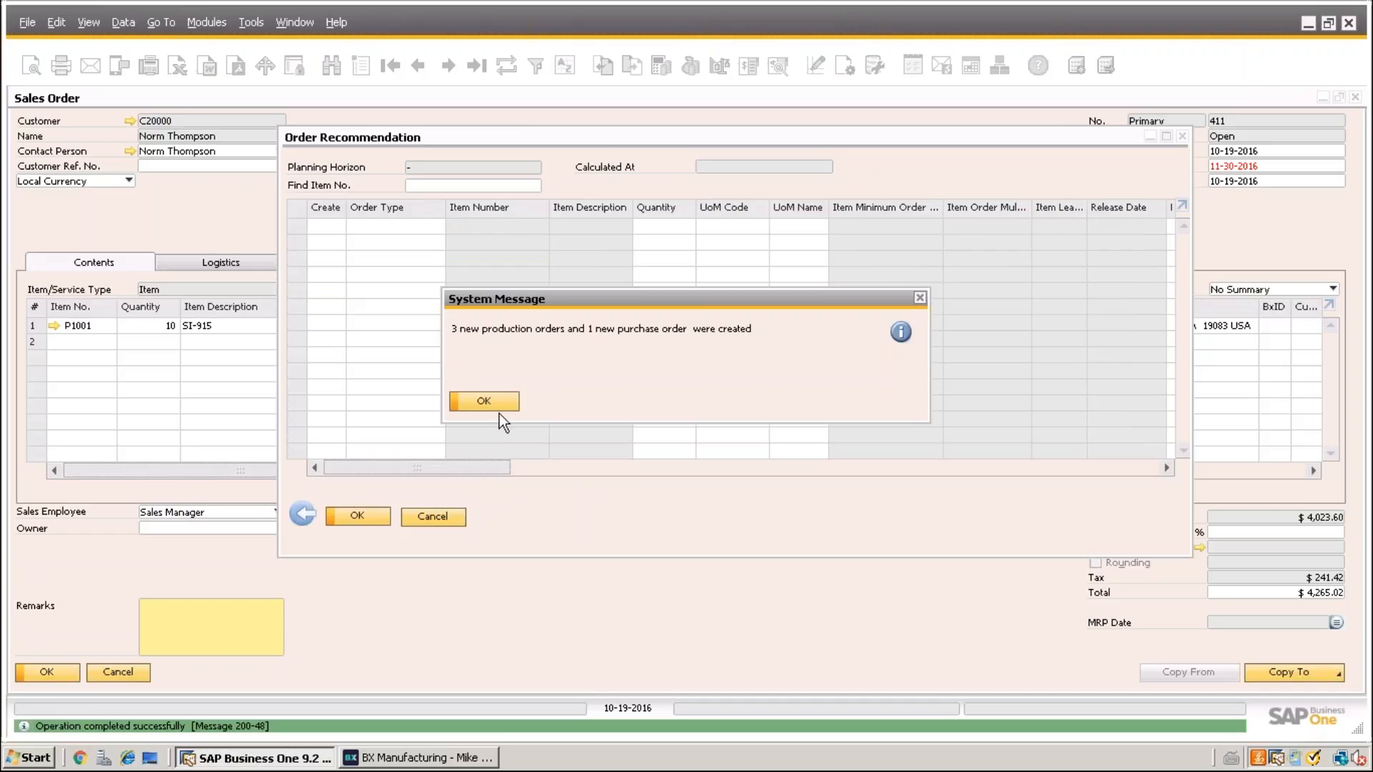
left_click(499, 393)
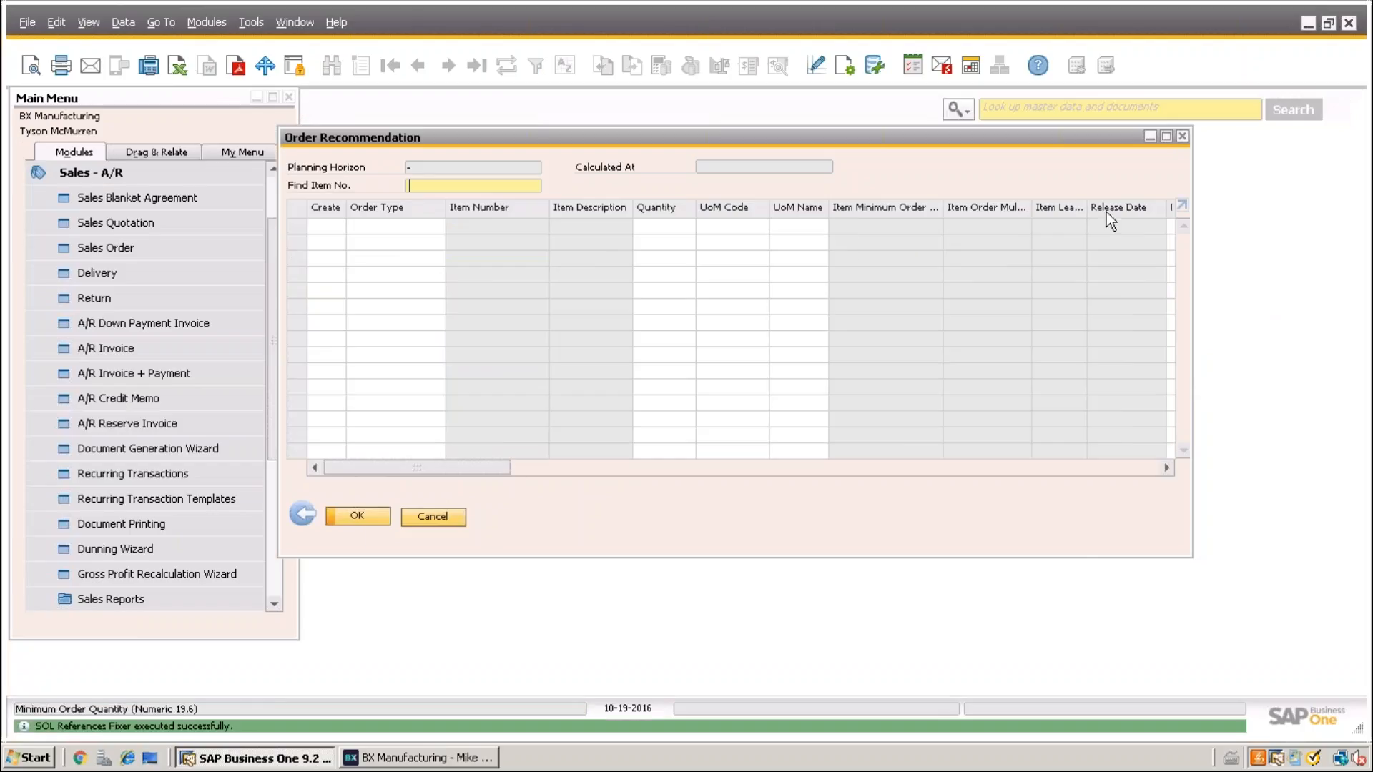
left_click(1185, 135)
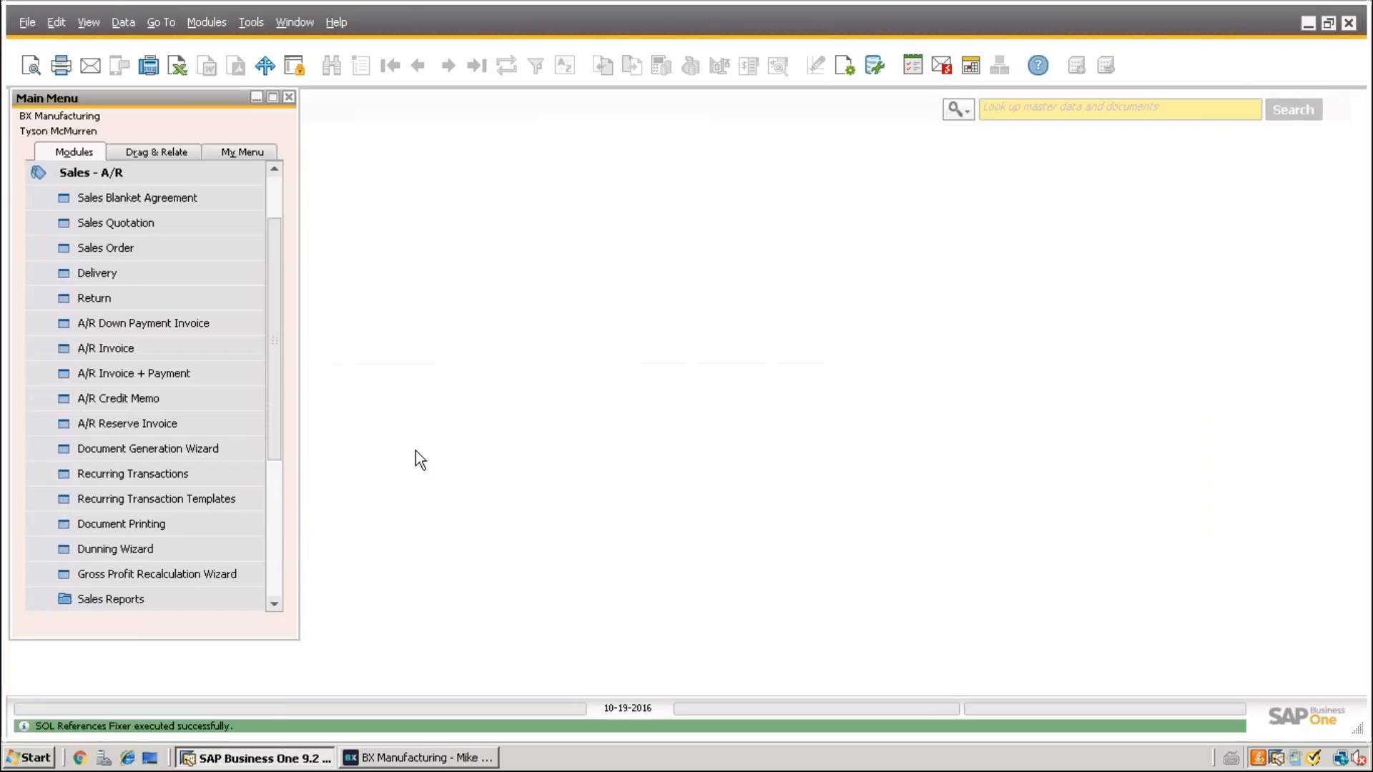
Step: Open the MTO Procurement Orders of the P1001 sales order, examine all columns of the production and purchase rows, and close the list
left_click(123, 247)
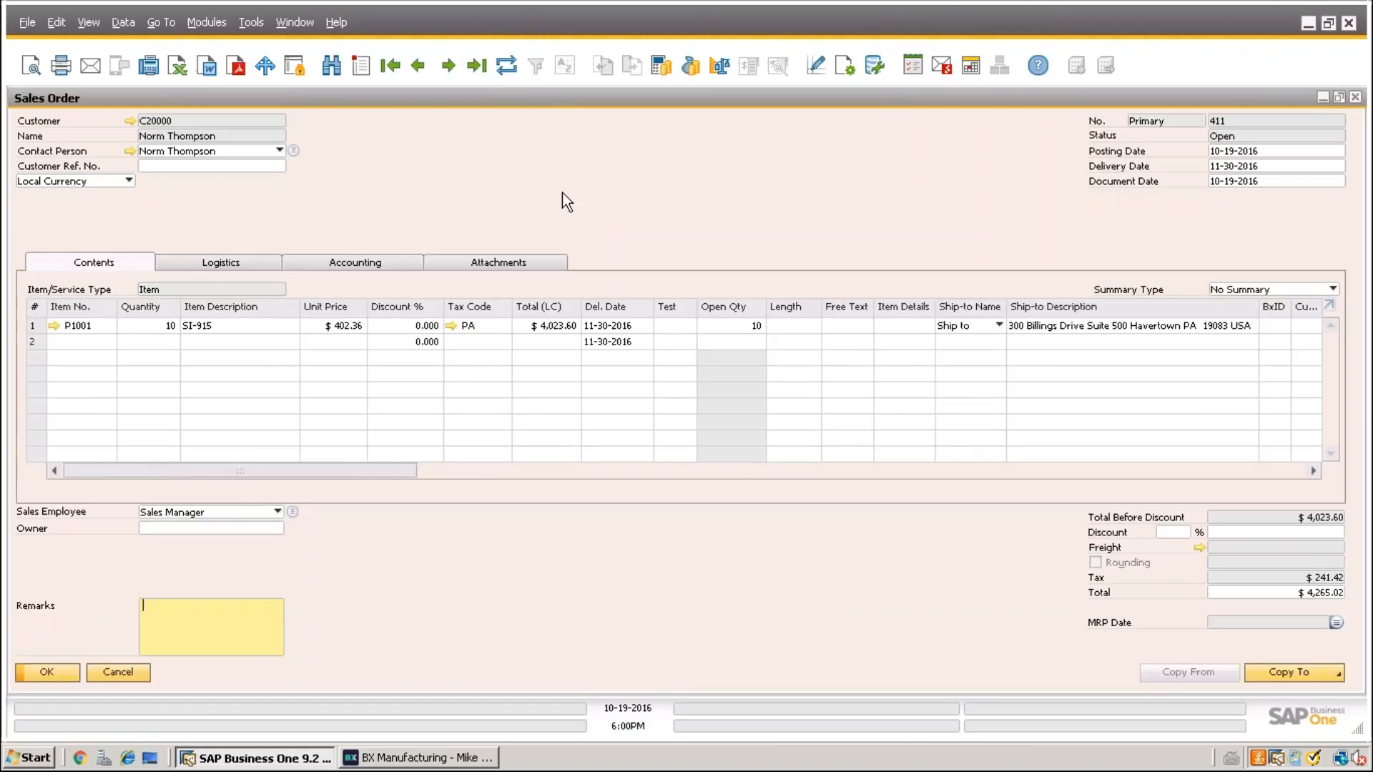
right_click(556, 172)
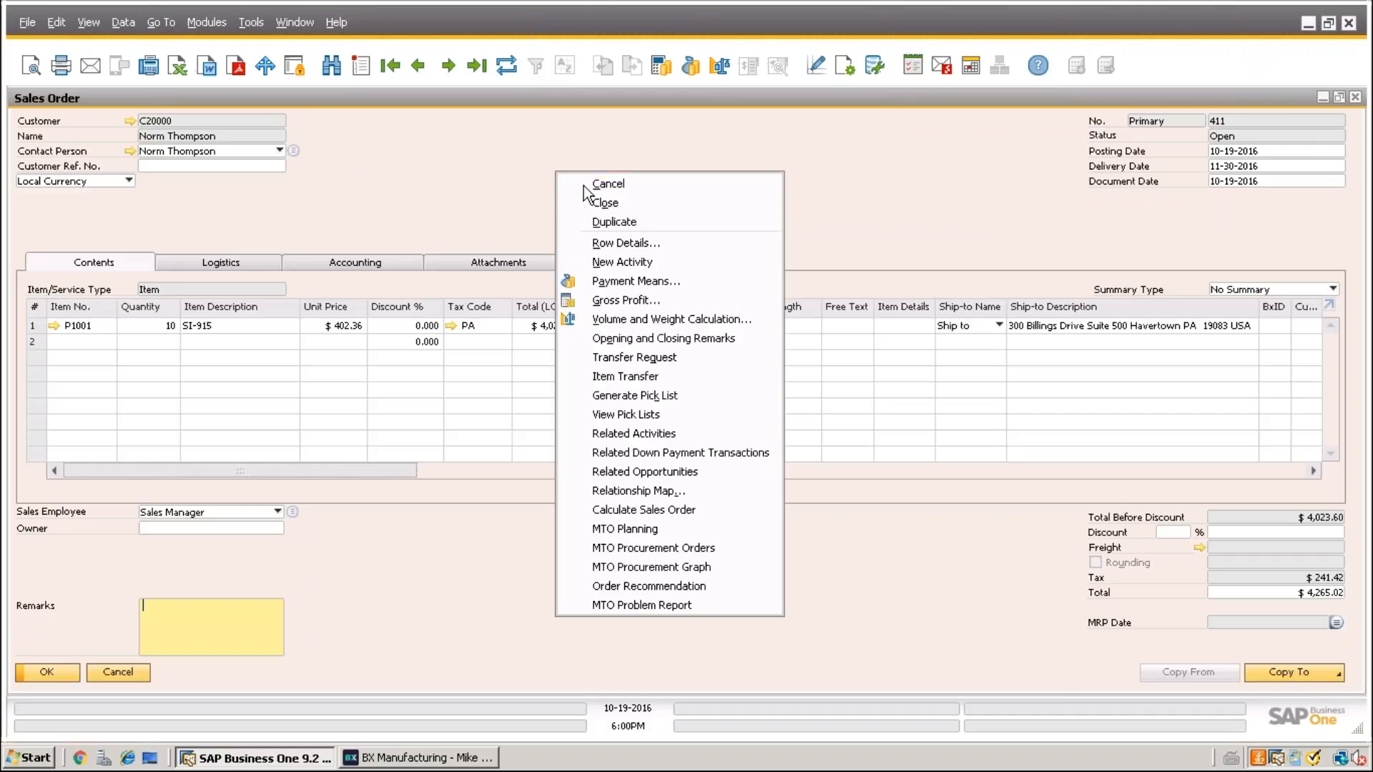
left_click(654, 550)
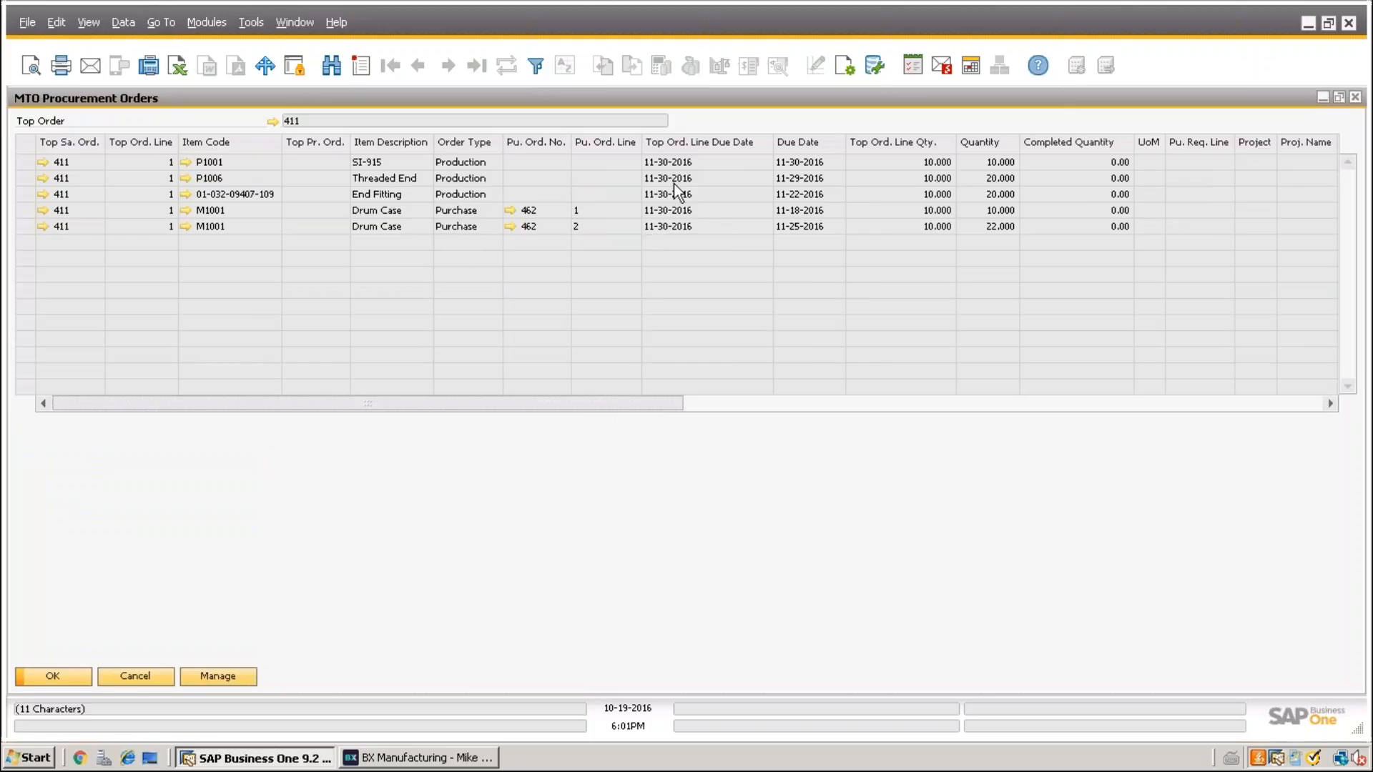
left_click_drag(496, 402, 1200, 415)
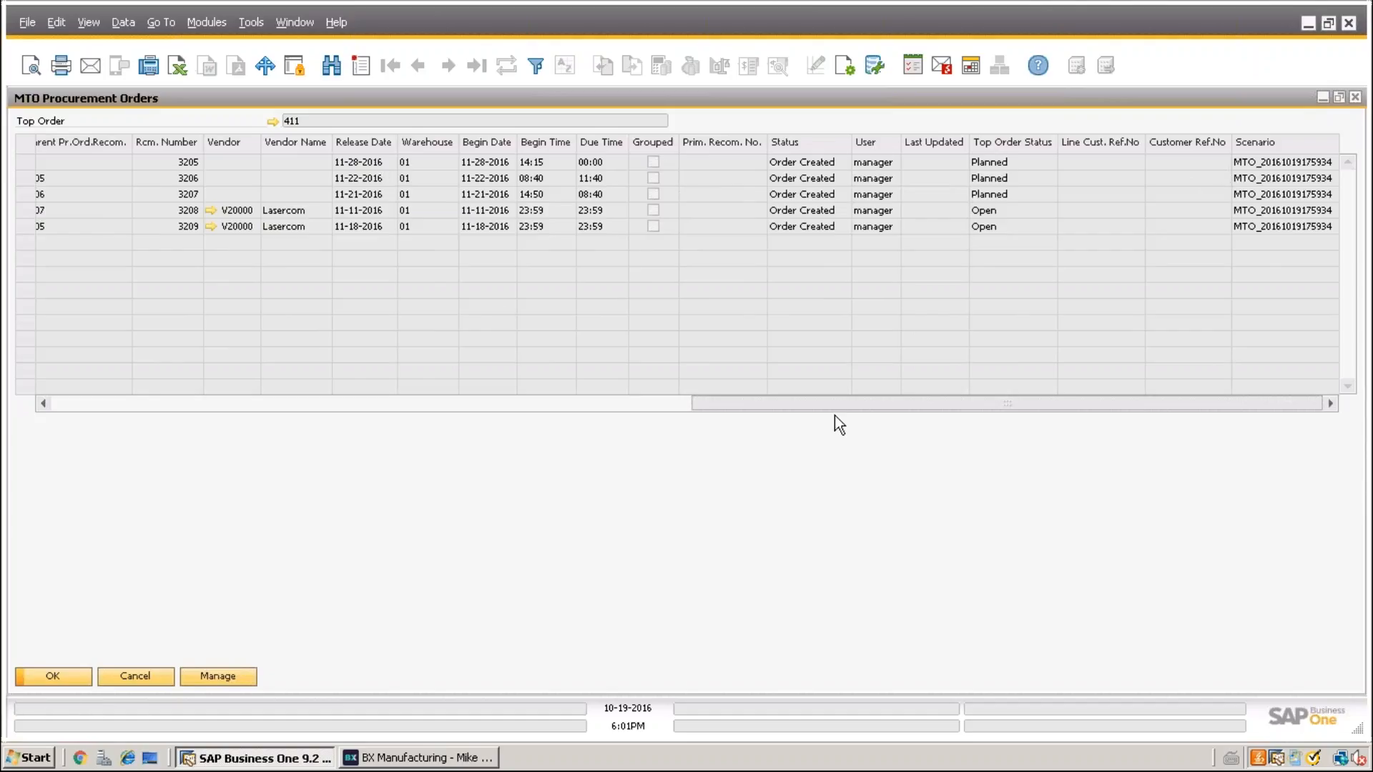
left_click_drag(712, 403, 429, 403)
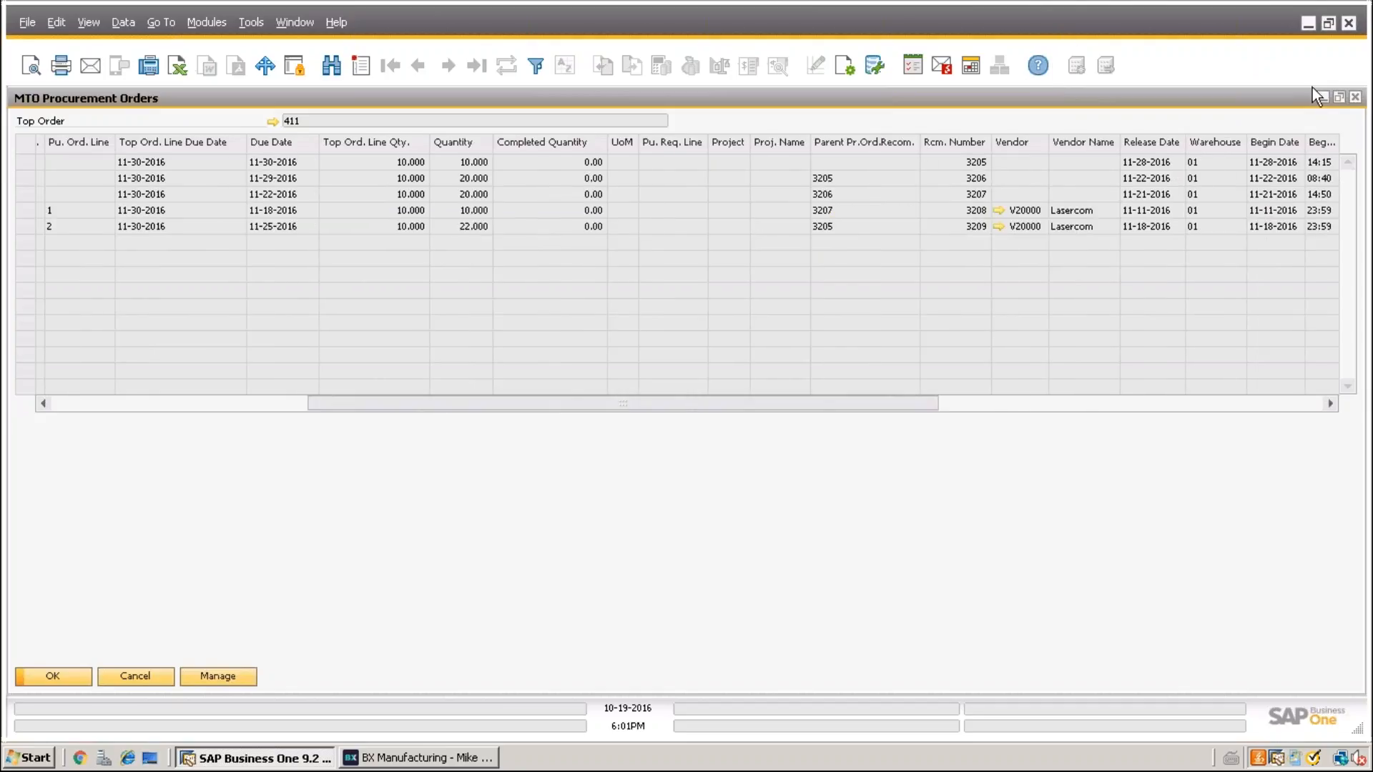
left_click(1355, 97)
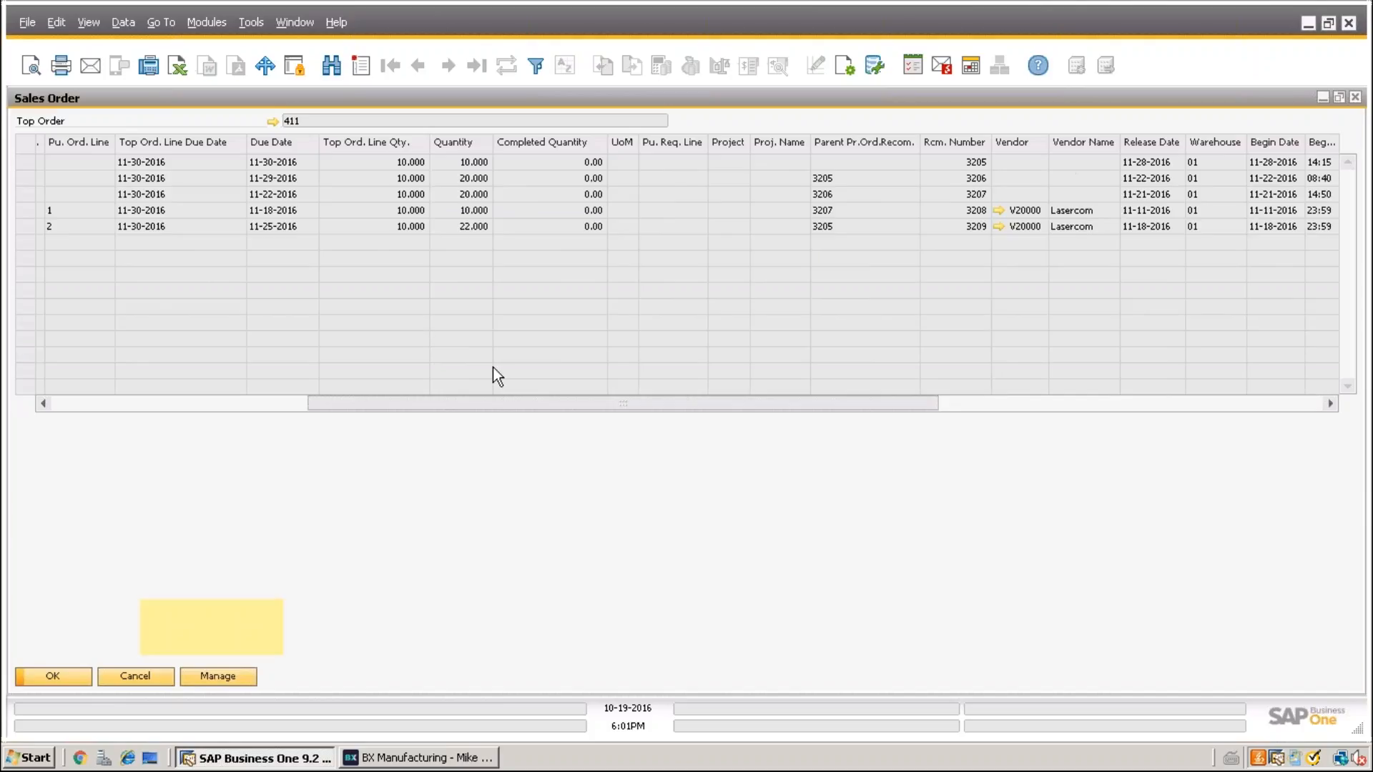
Step: Examine the MTO Procurement Graph of the sales order with its linked production and purchase bars, and close it
right_click(610, 177)
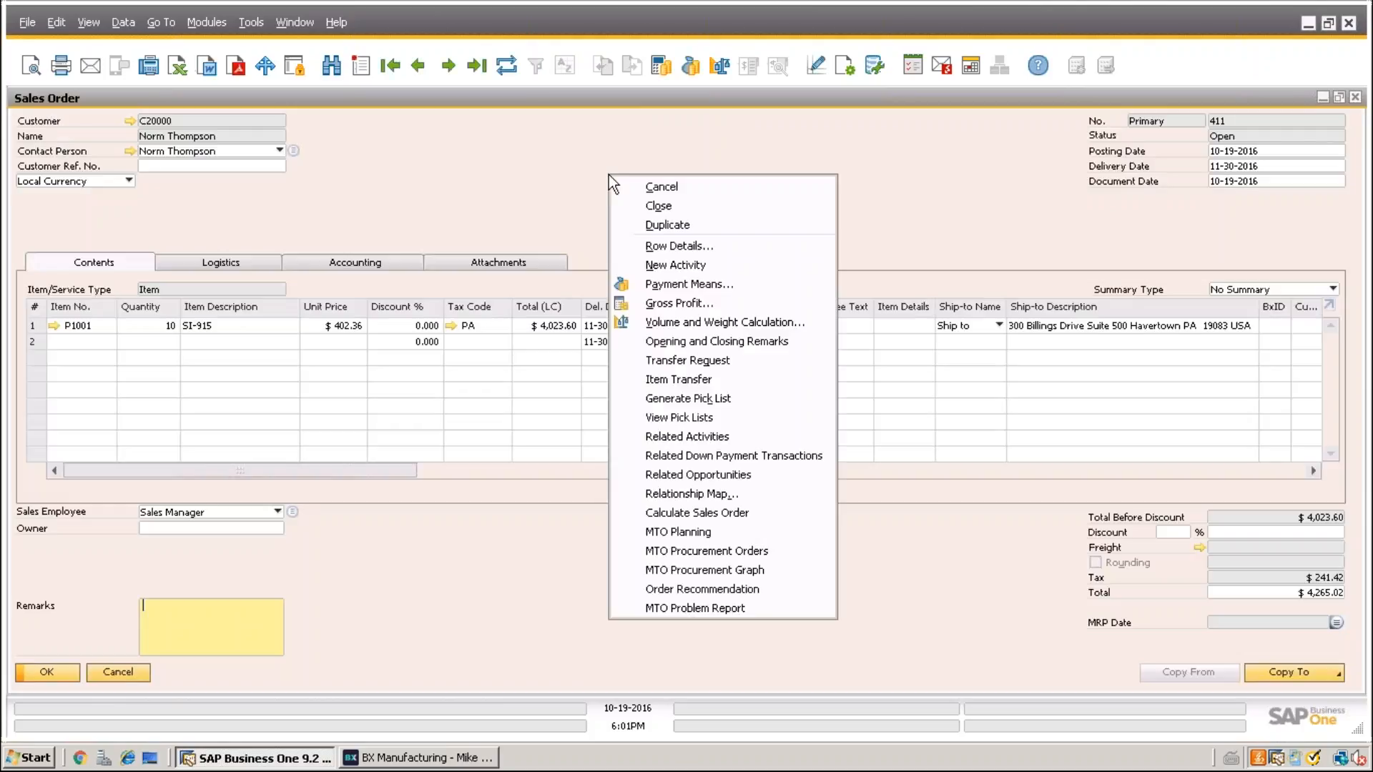
left_click(672, 569)
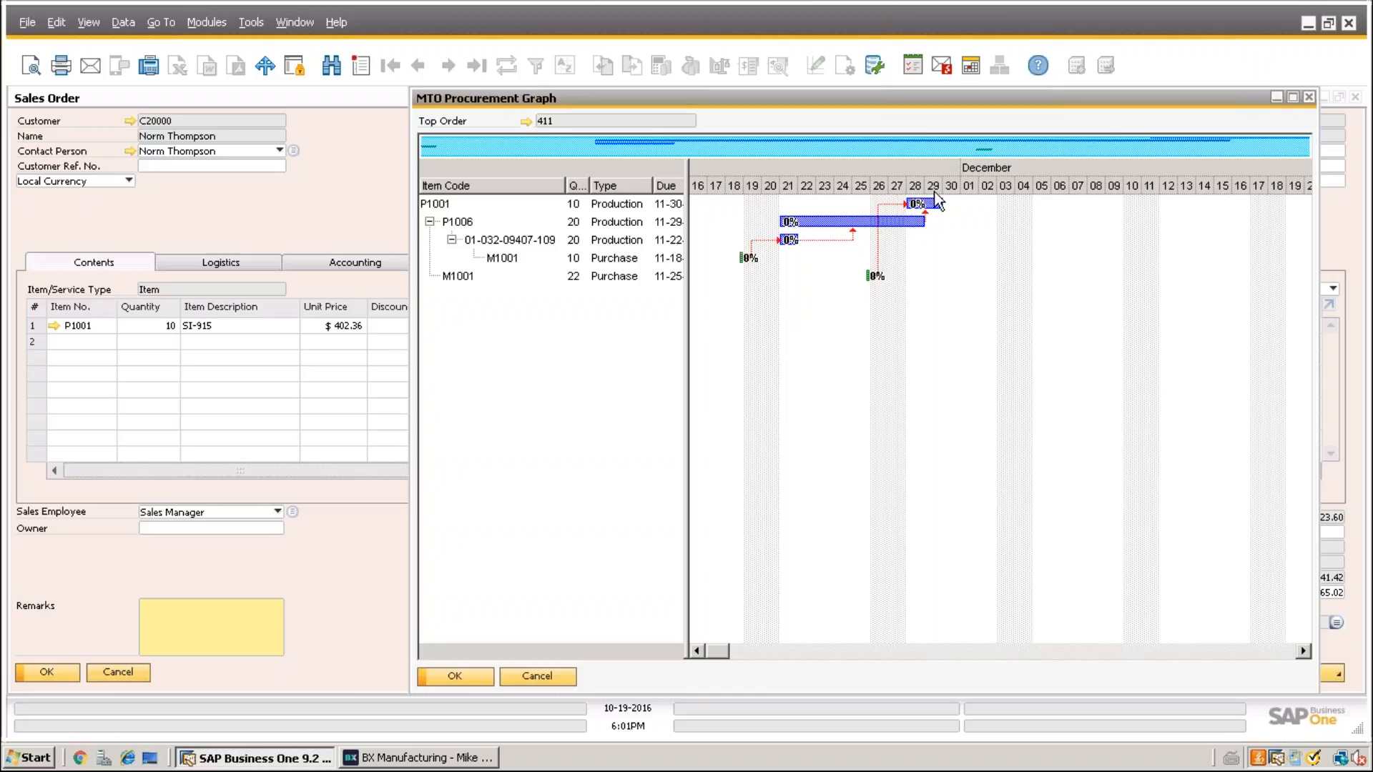
left_click(1309, 98)
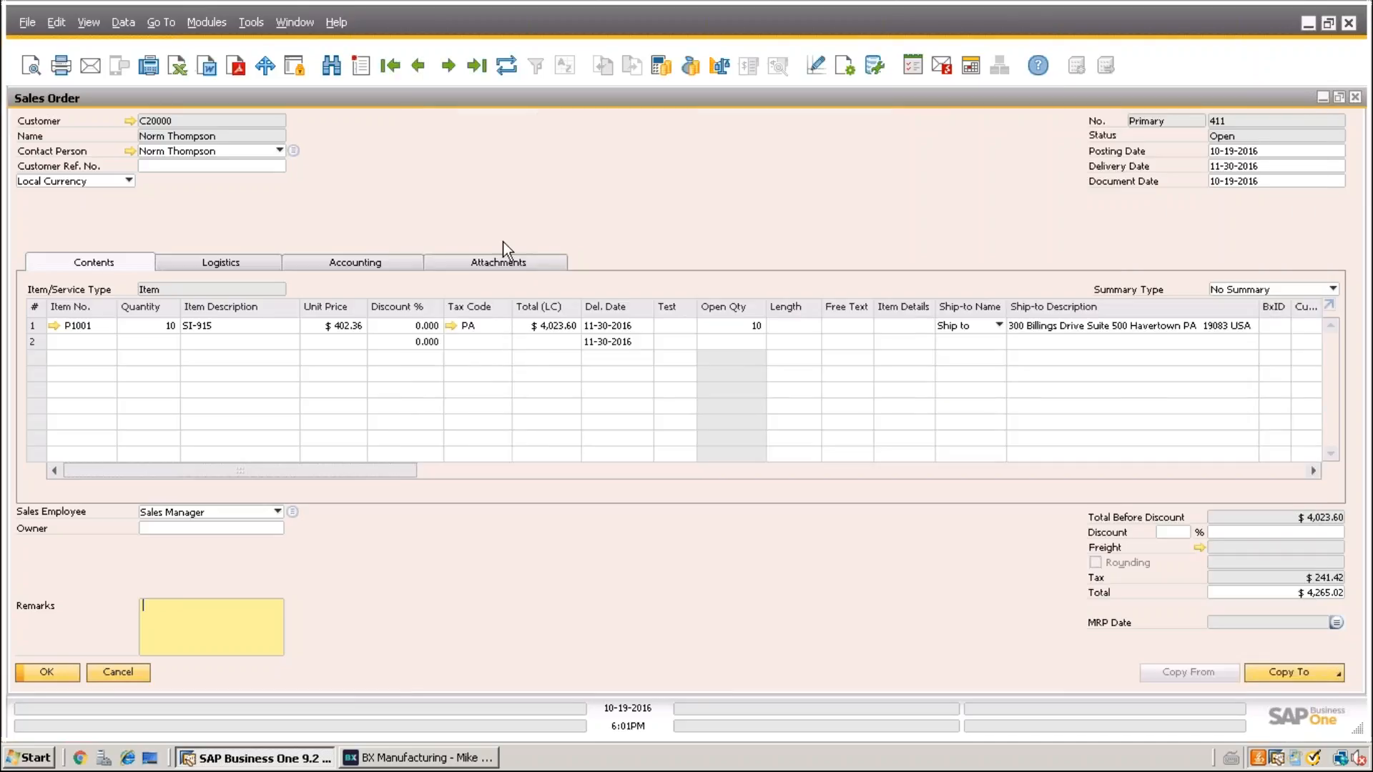
right_click(502, 201)
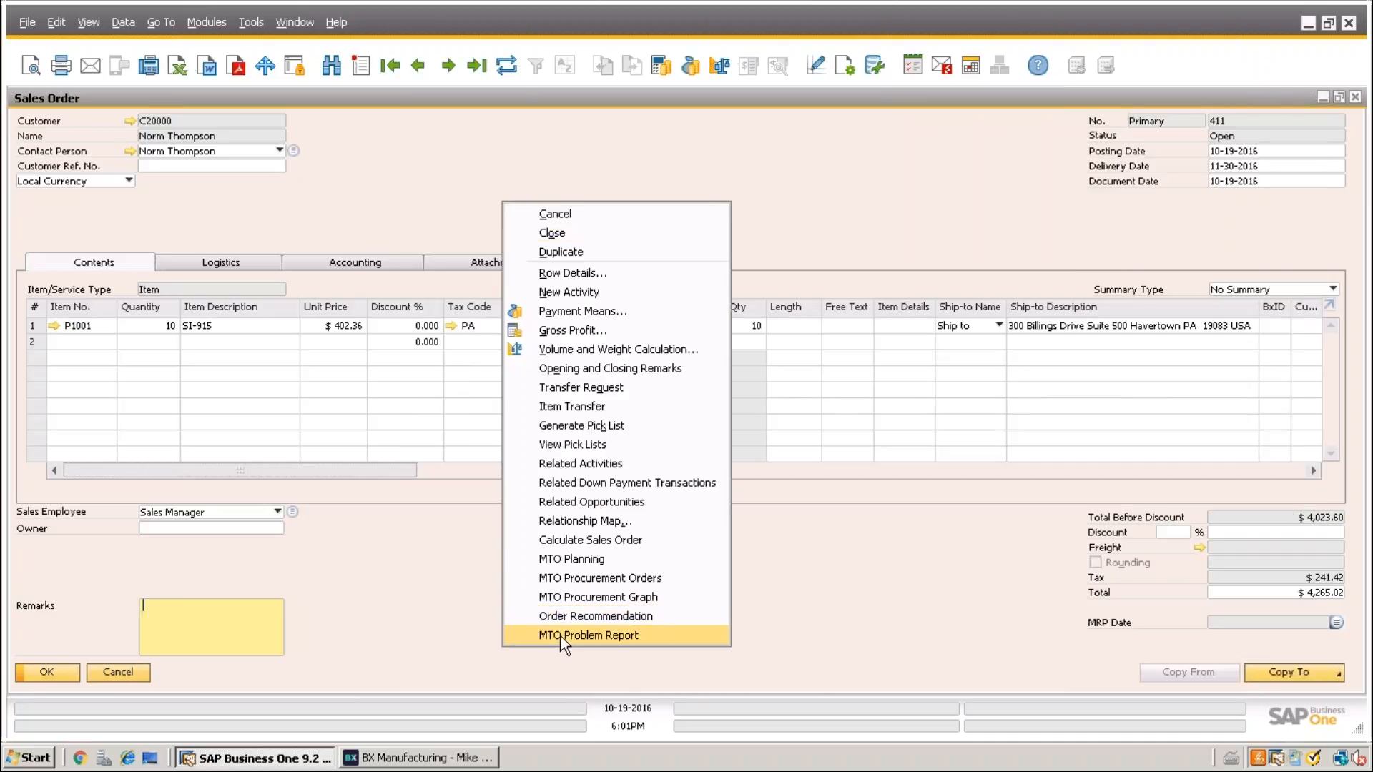
left_click(566, 521)
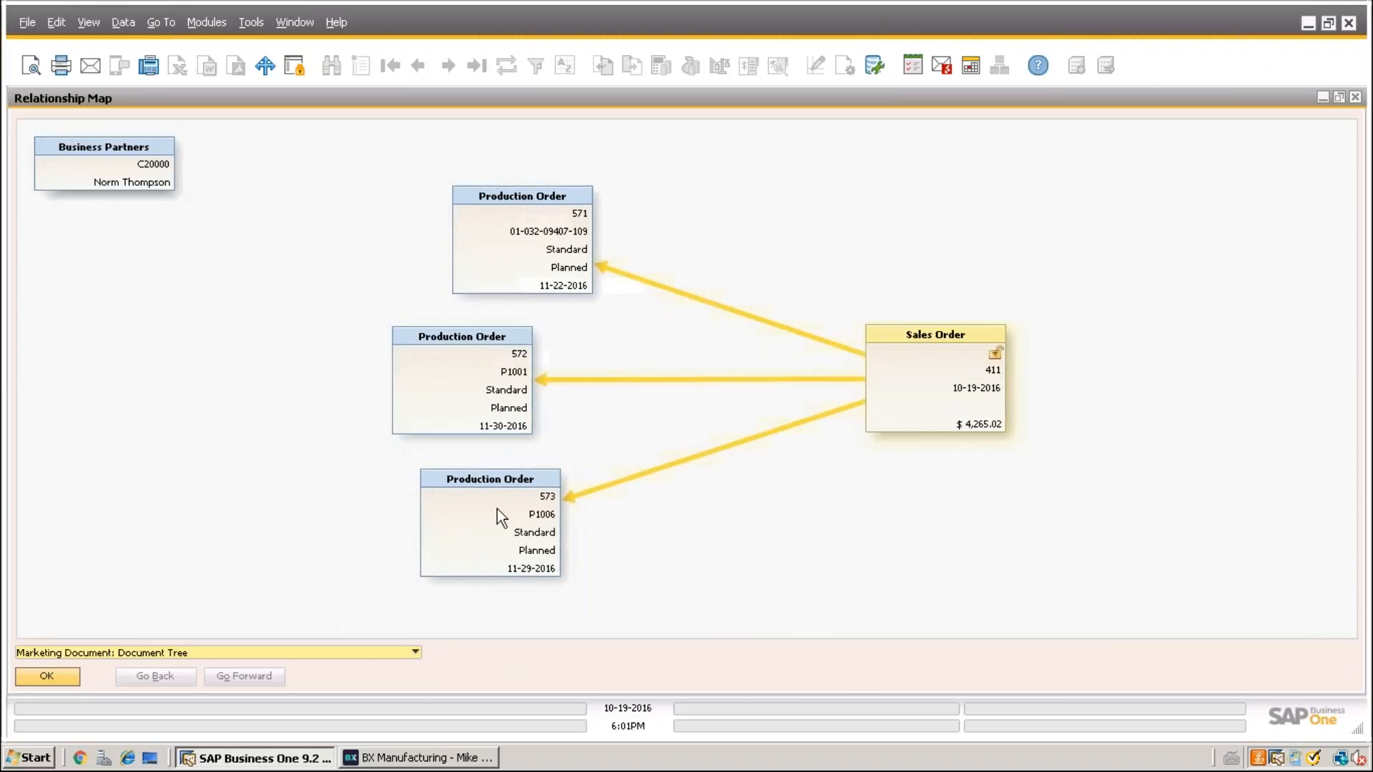
double_click(525, 280)
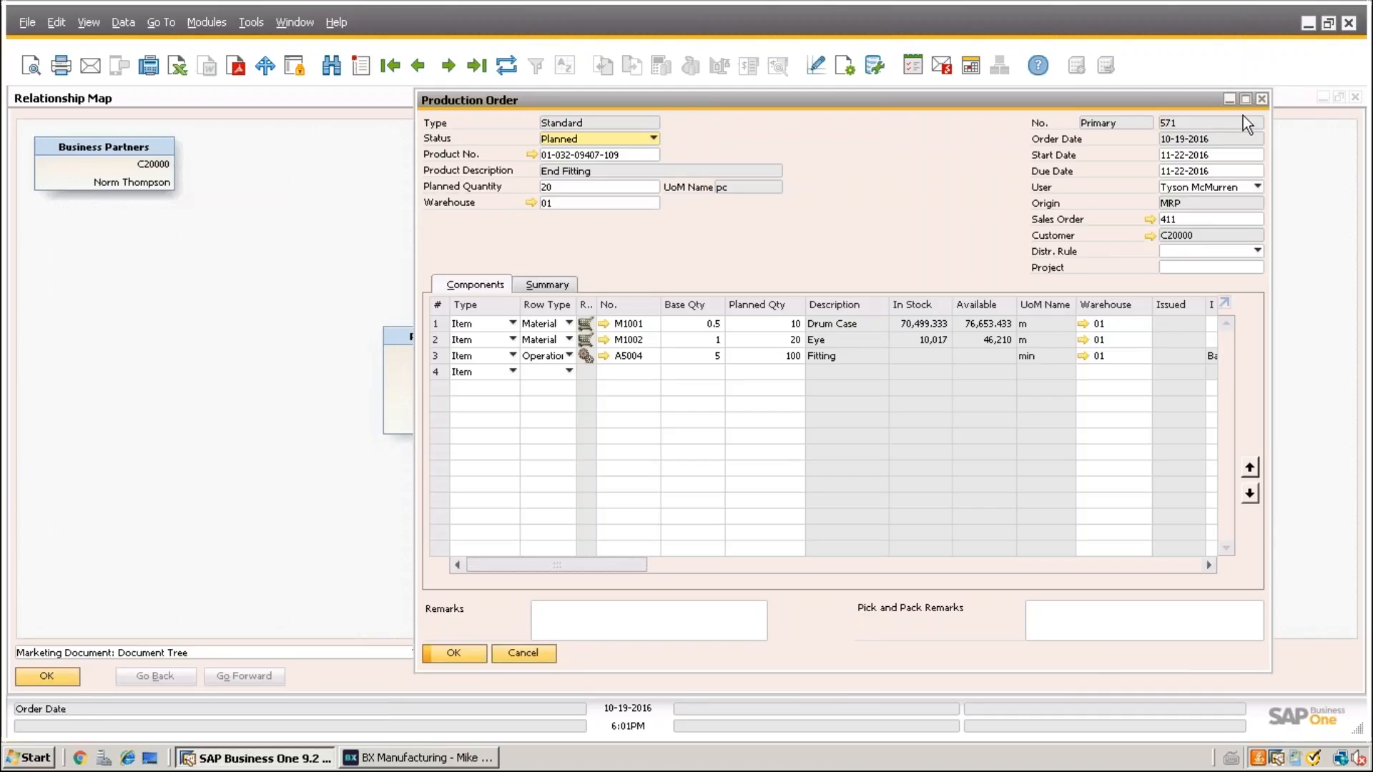
left_click(1263, 99)
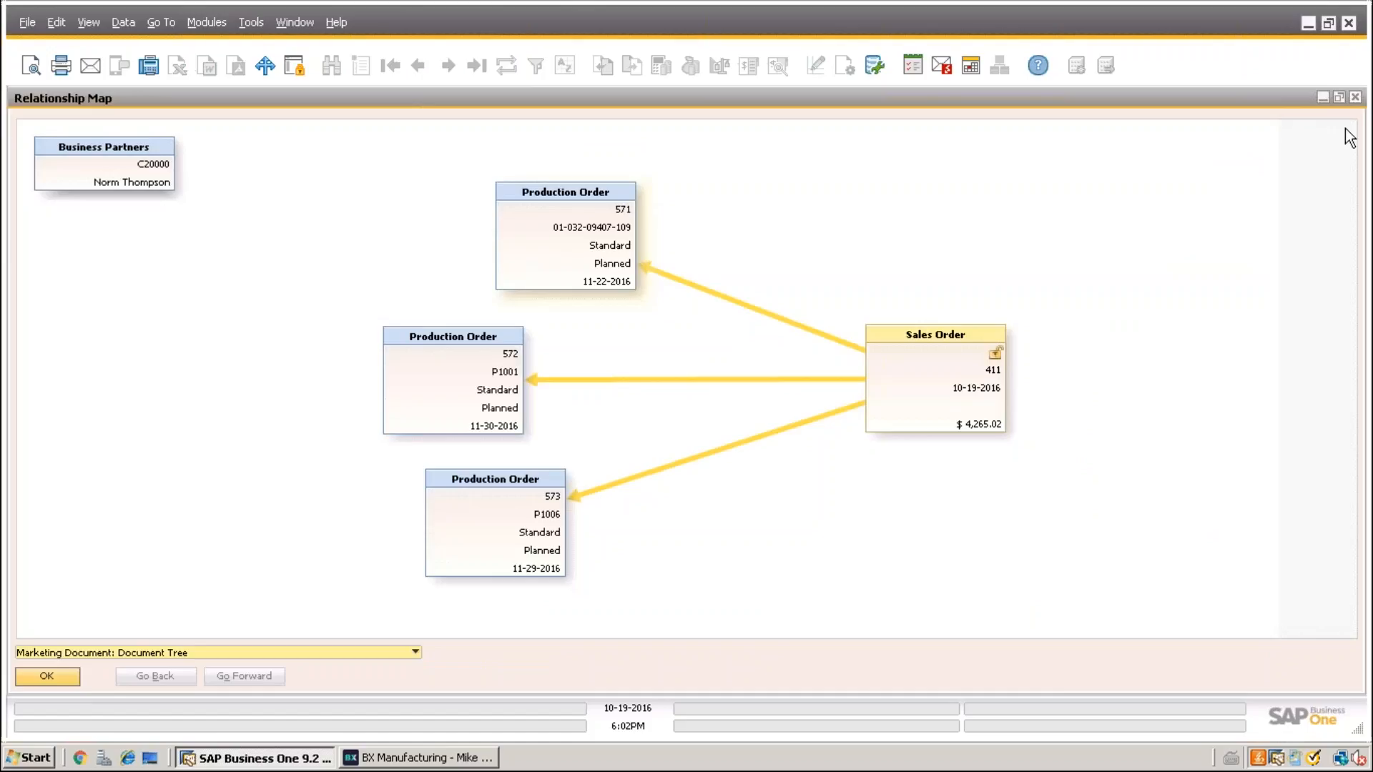
left_click(1355, 97)
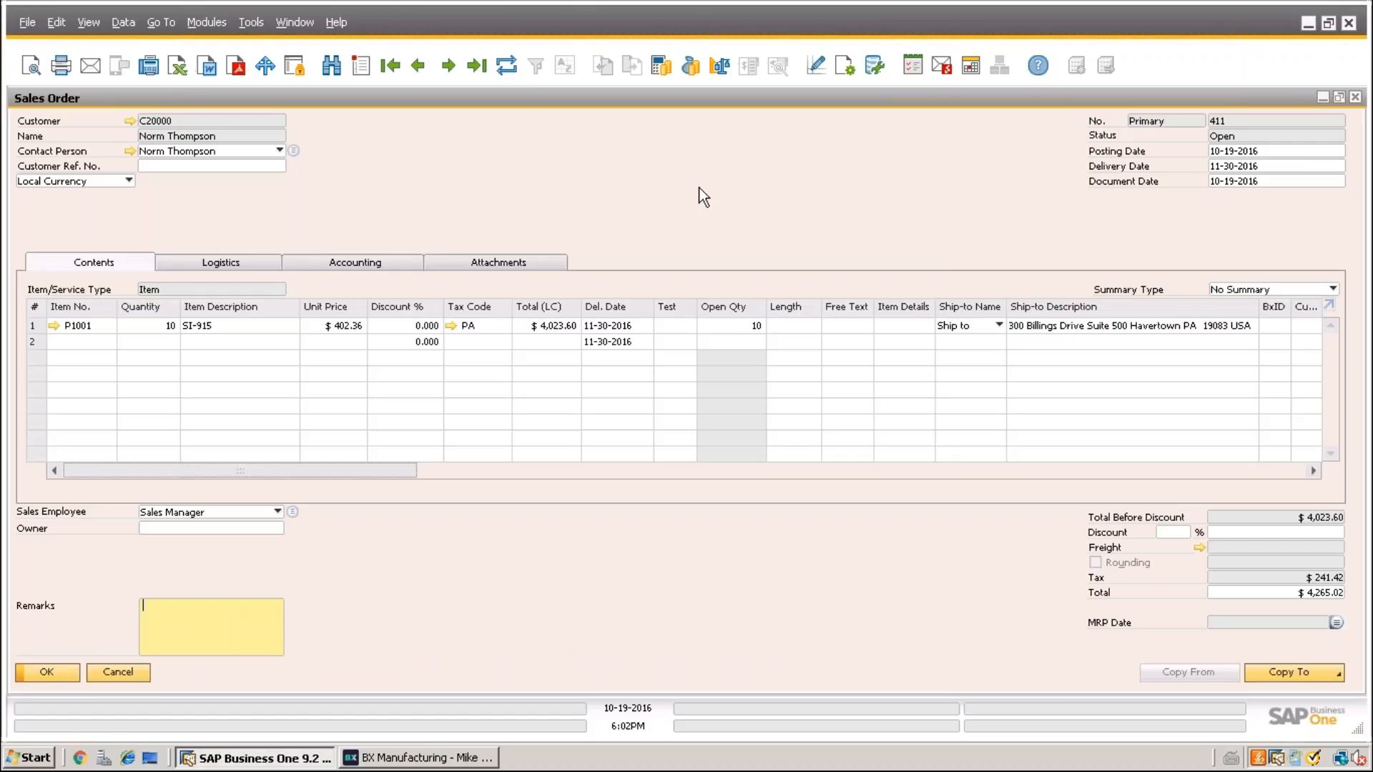
left_click(54, 327)
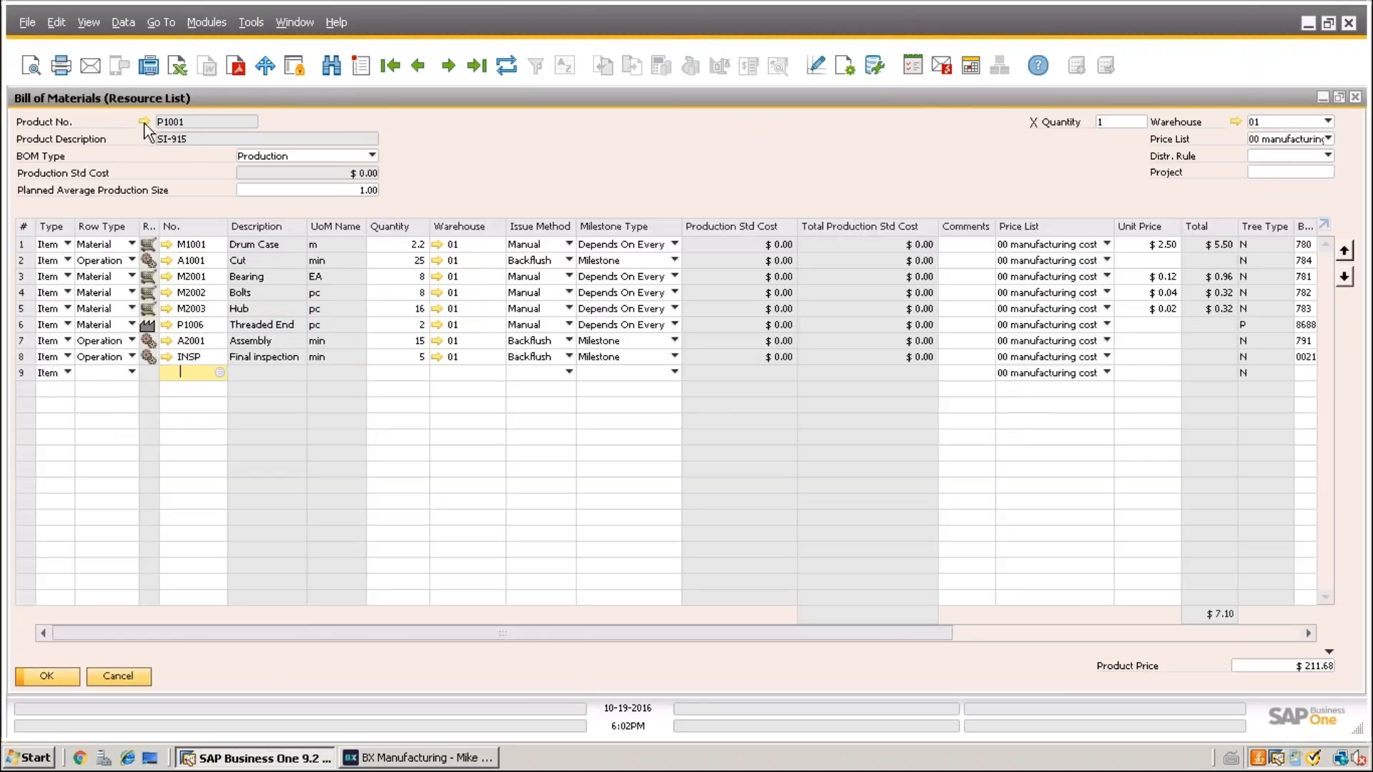
right_click(560, 167)
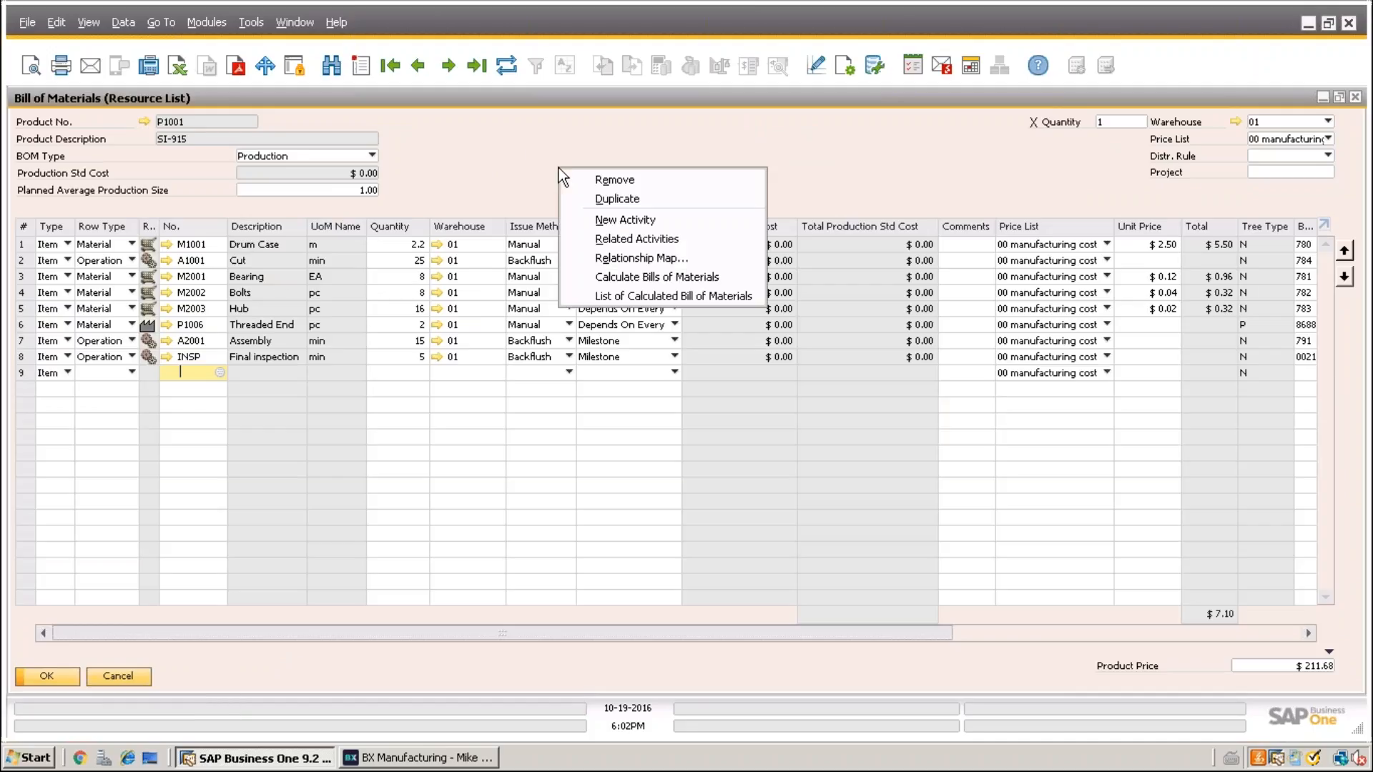
left_click(596, 200)
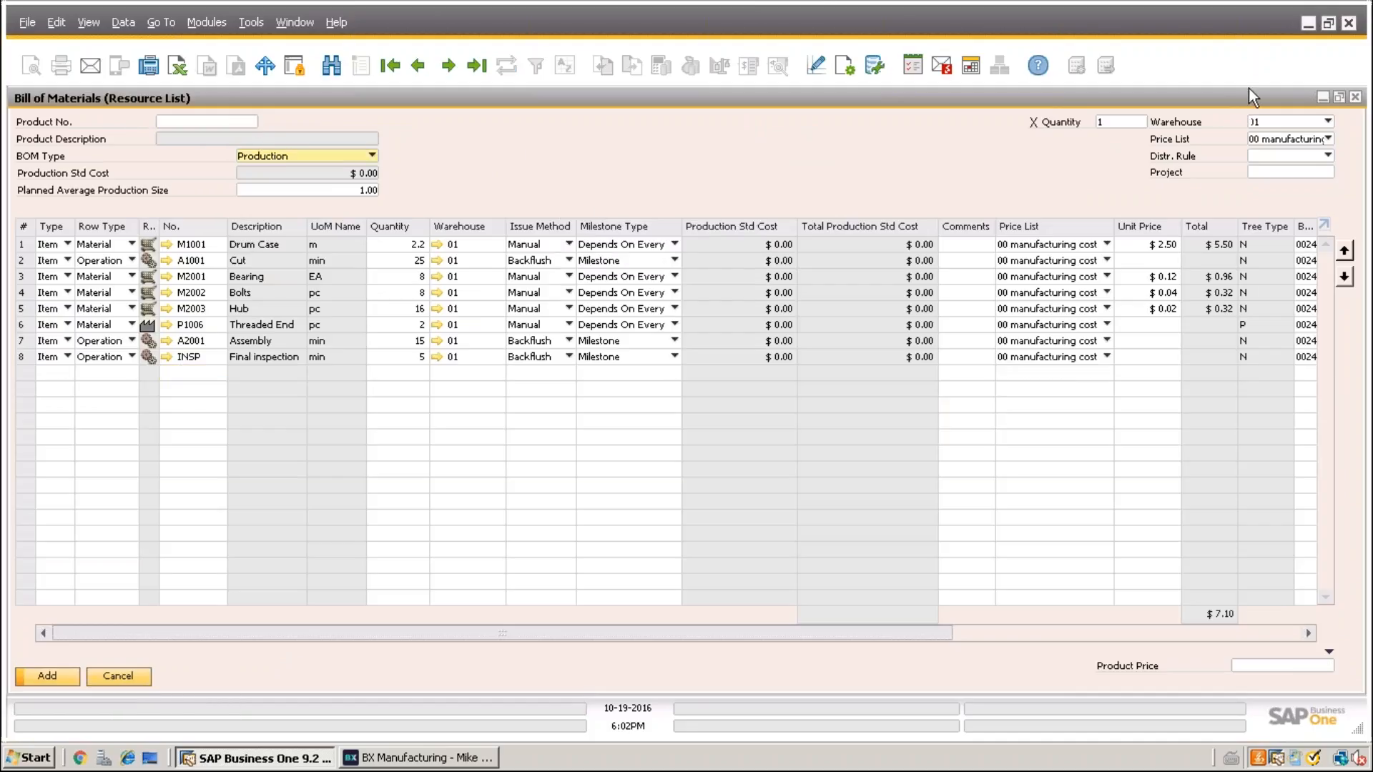
left_click(1357, 98)
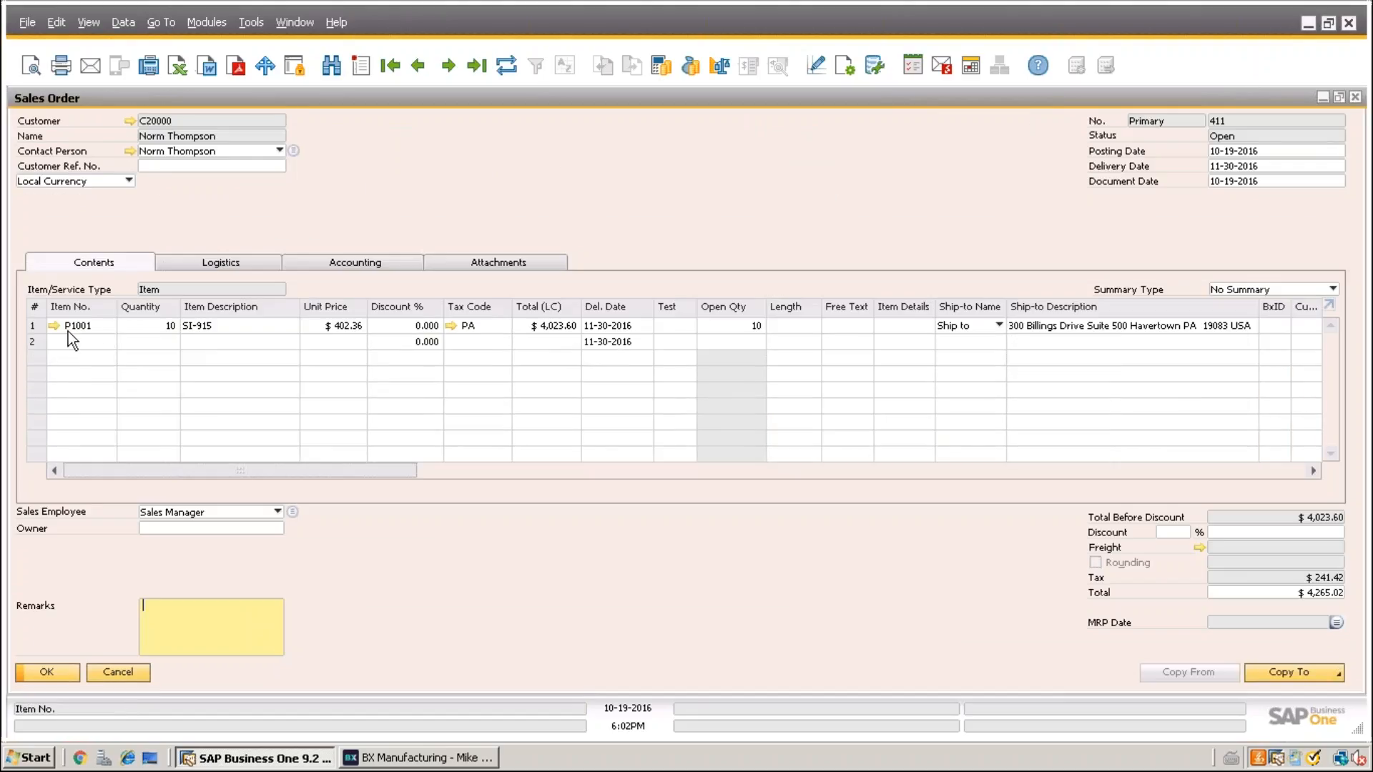
Step: Duplicate the item master data of P1001, reached from its bill of materials, and set the new item number to WEB1001
left_click(54, 326)
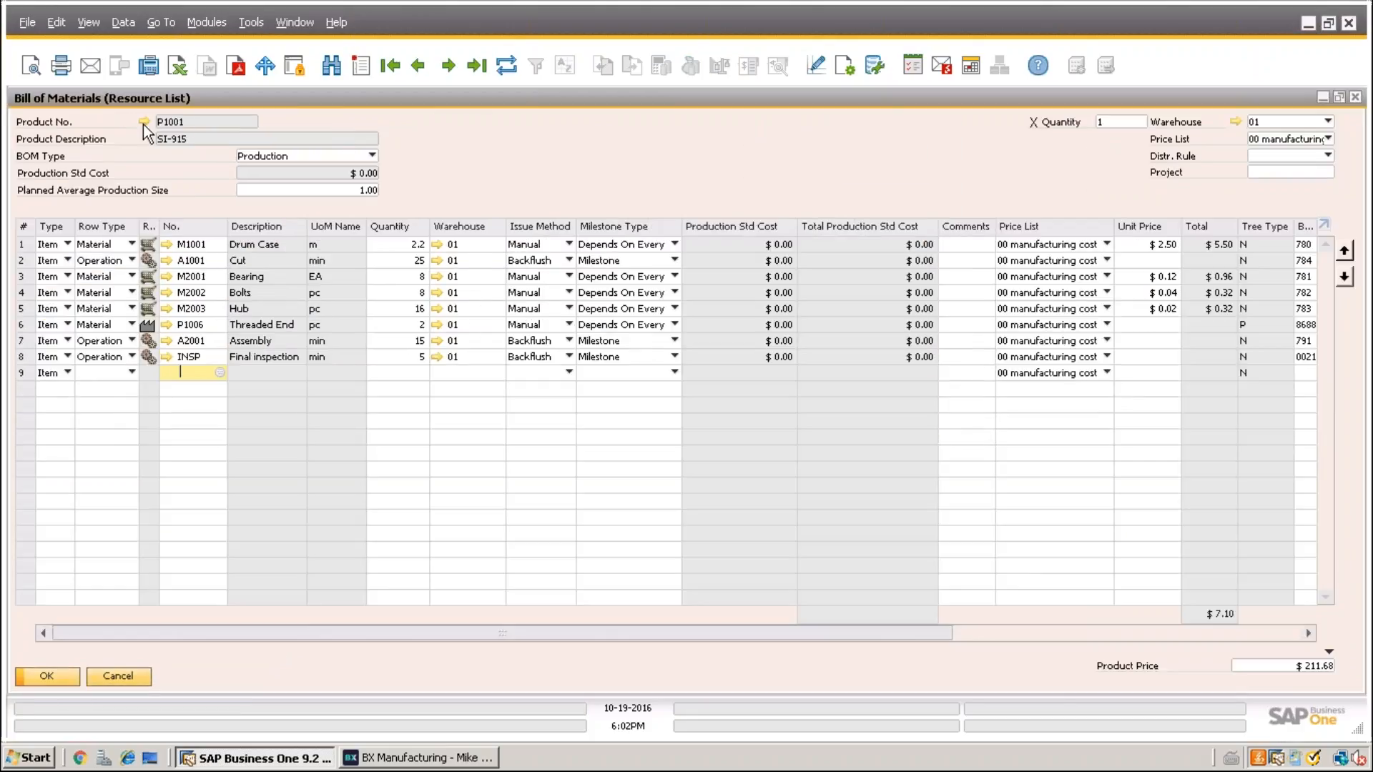
left_click(144, 123)
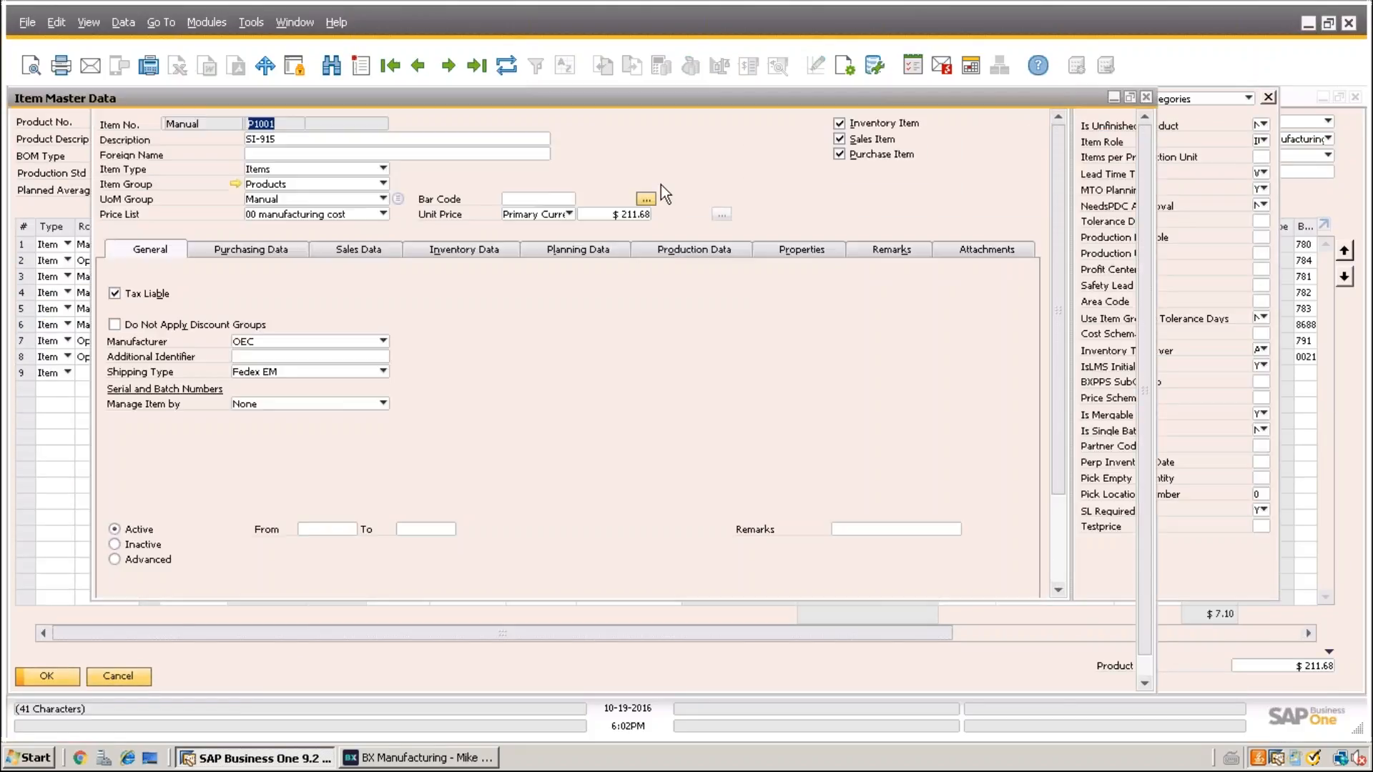
right_click(651, 135)
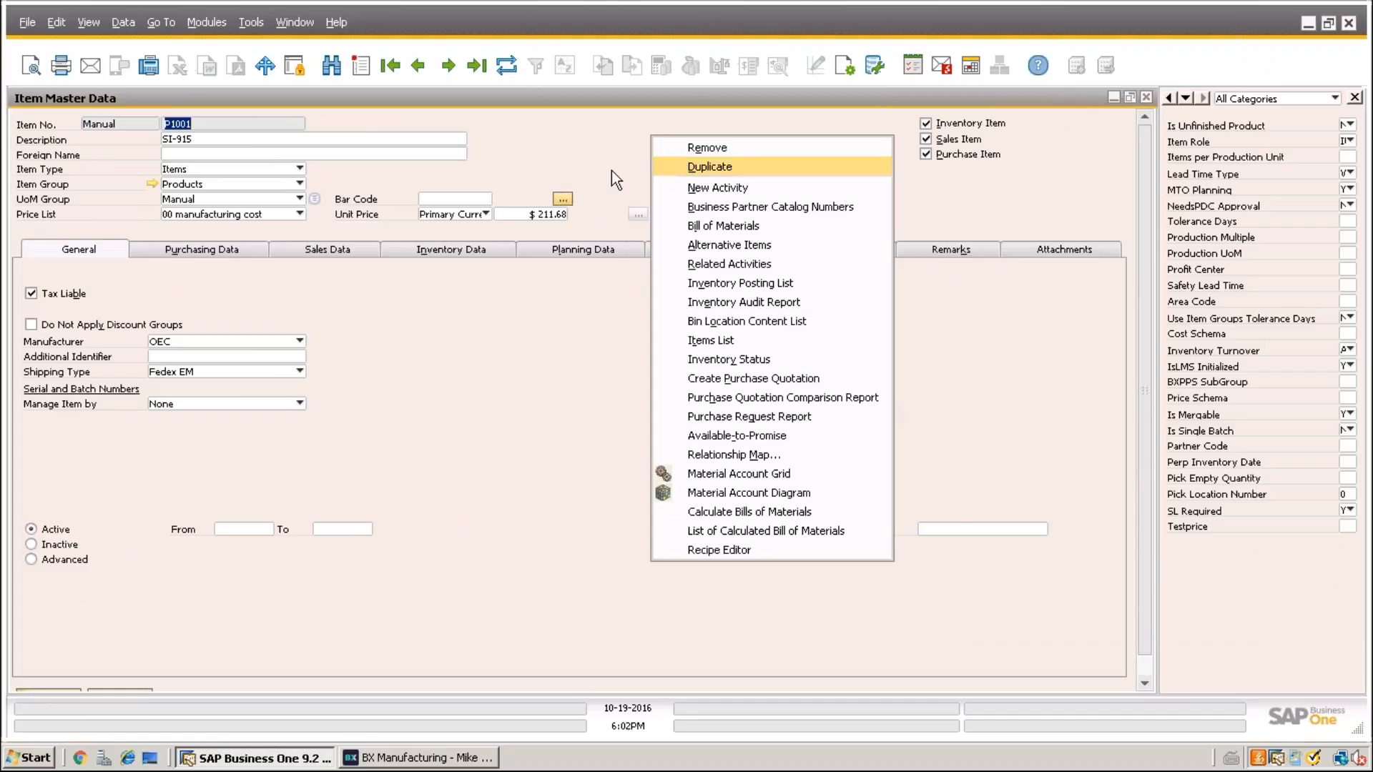
left_click(680, 162)
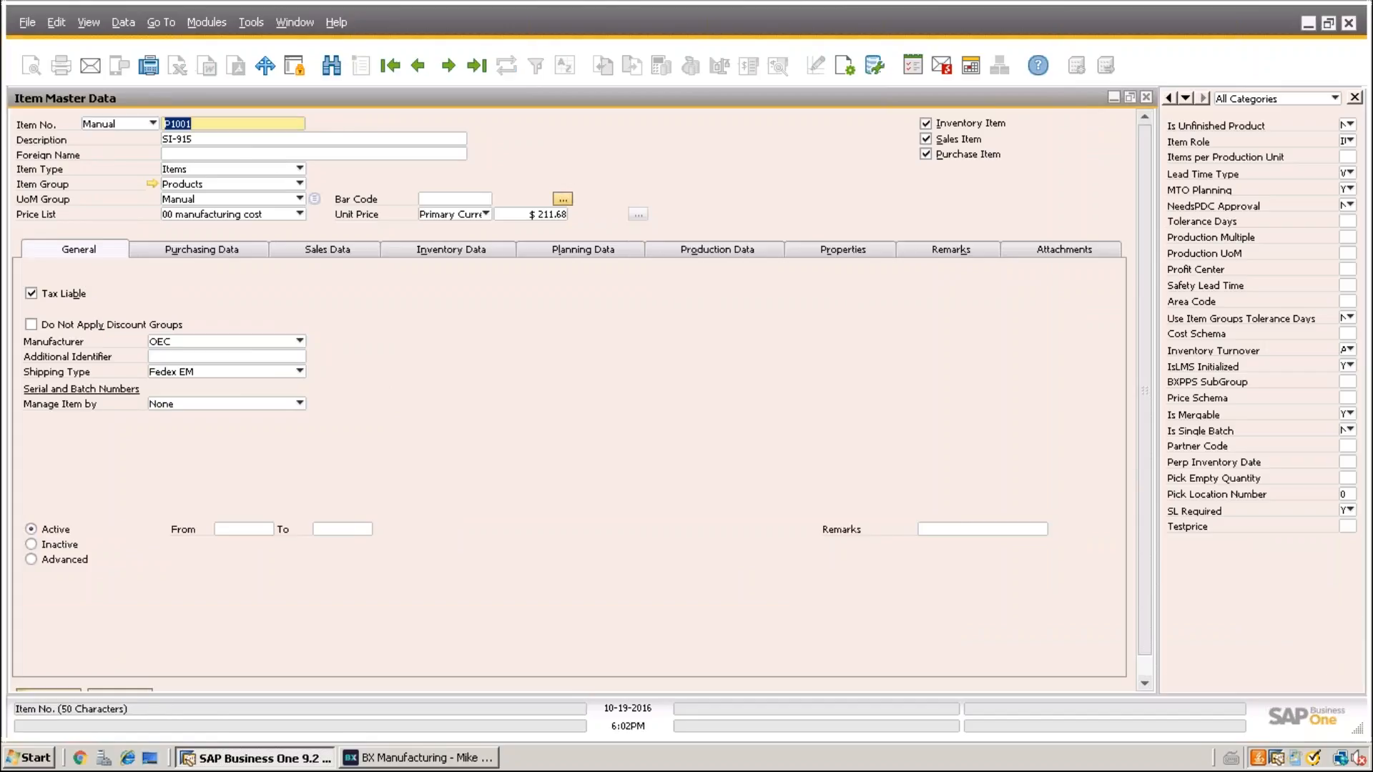
left_click(225, 127)
key("BackSpace")
type("WEB")
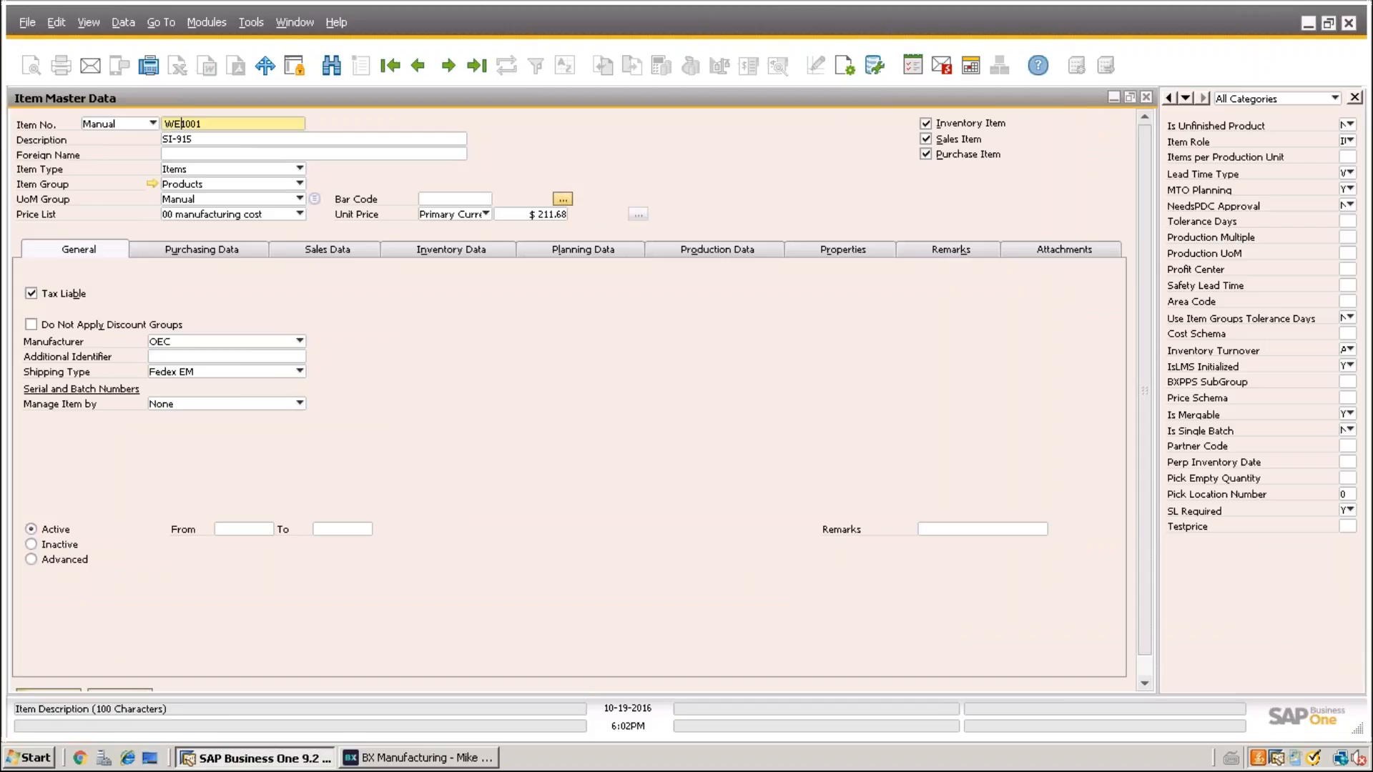
key("Tab")
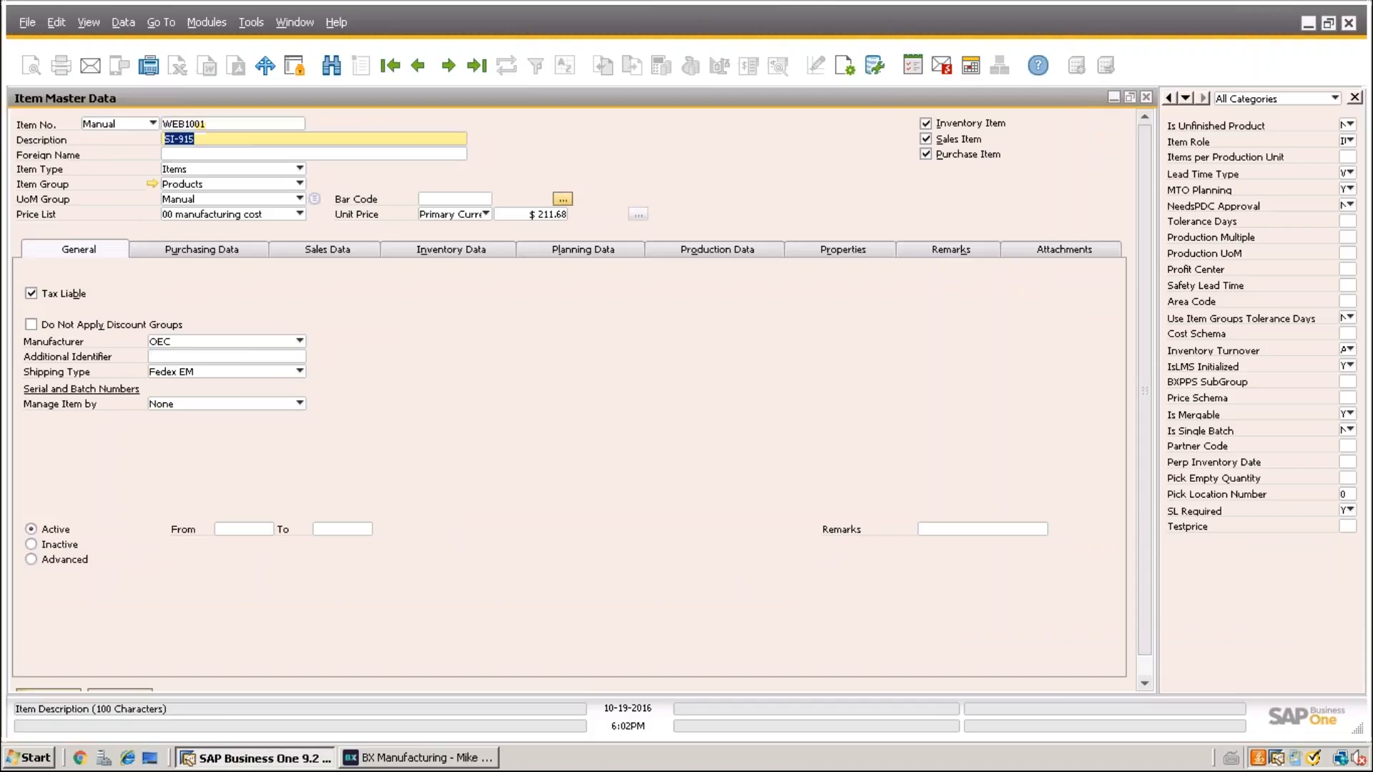
Step: Set the description to SI-915 Webinar and add the item, including a duplicate of P1001's bill of materials
left_click(271, 136)
type("Webinar")
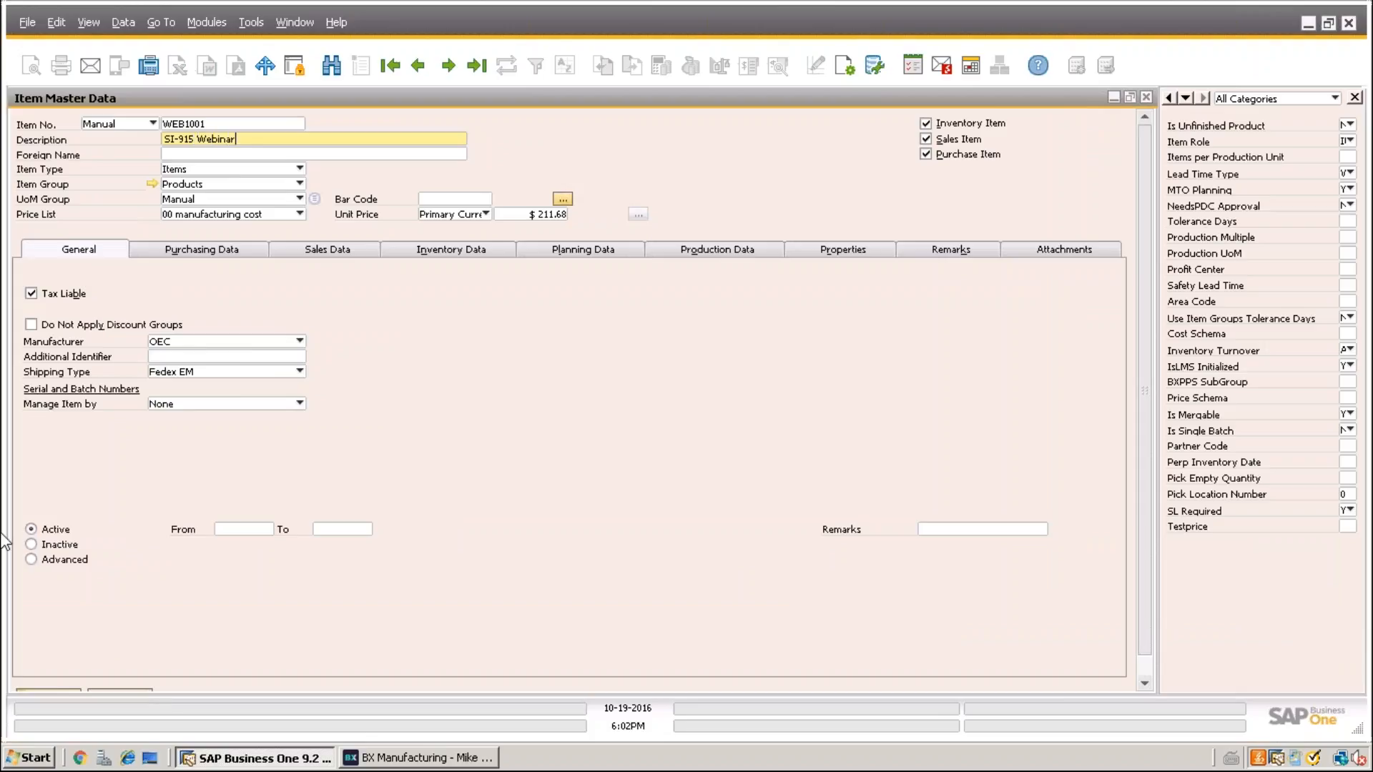
scroll(43, 503, "down", 1)
key("Return")
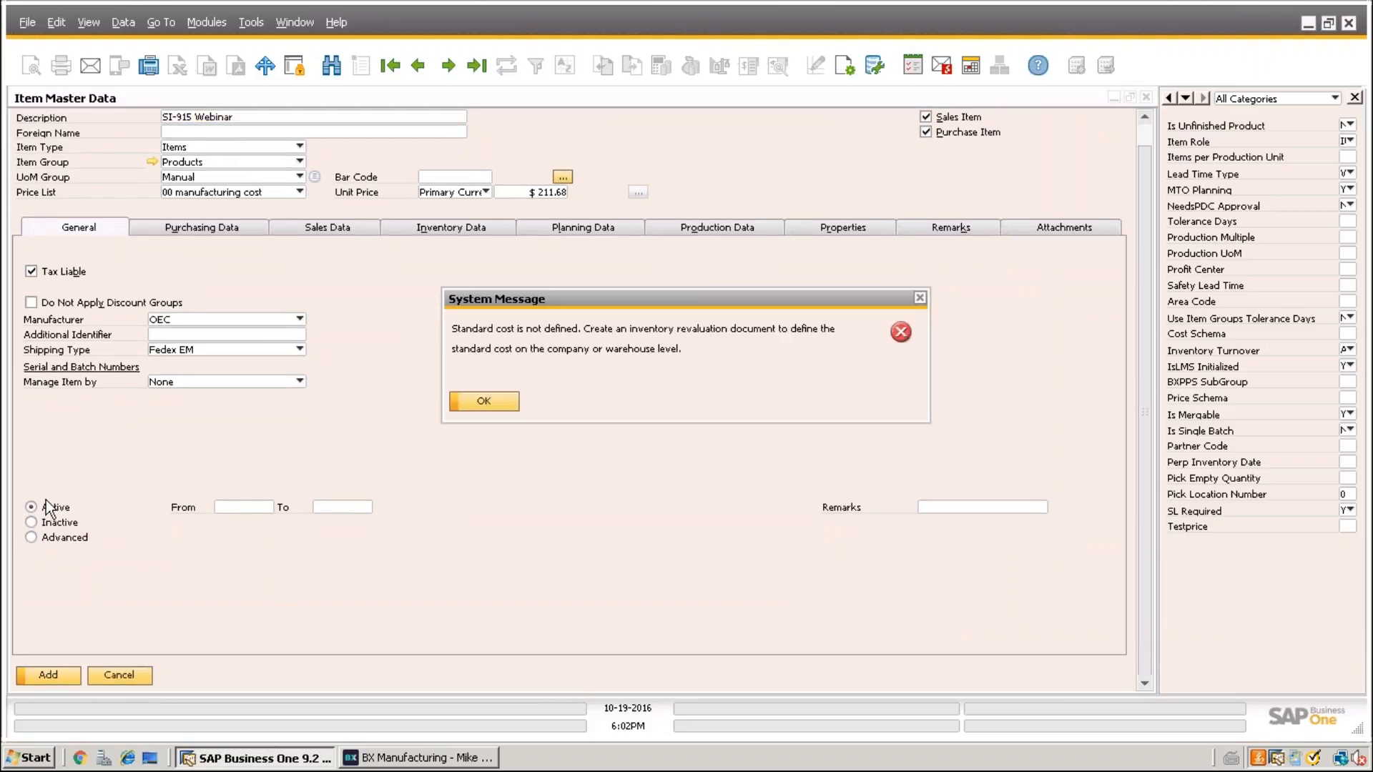
left_click(484, 402)
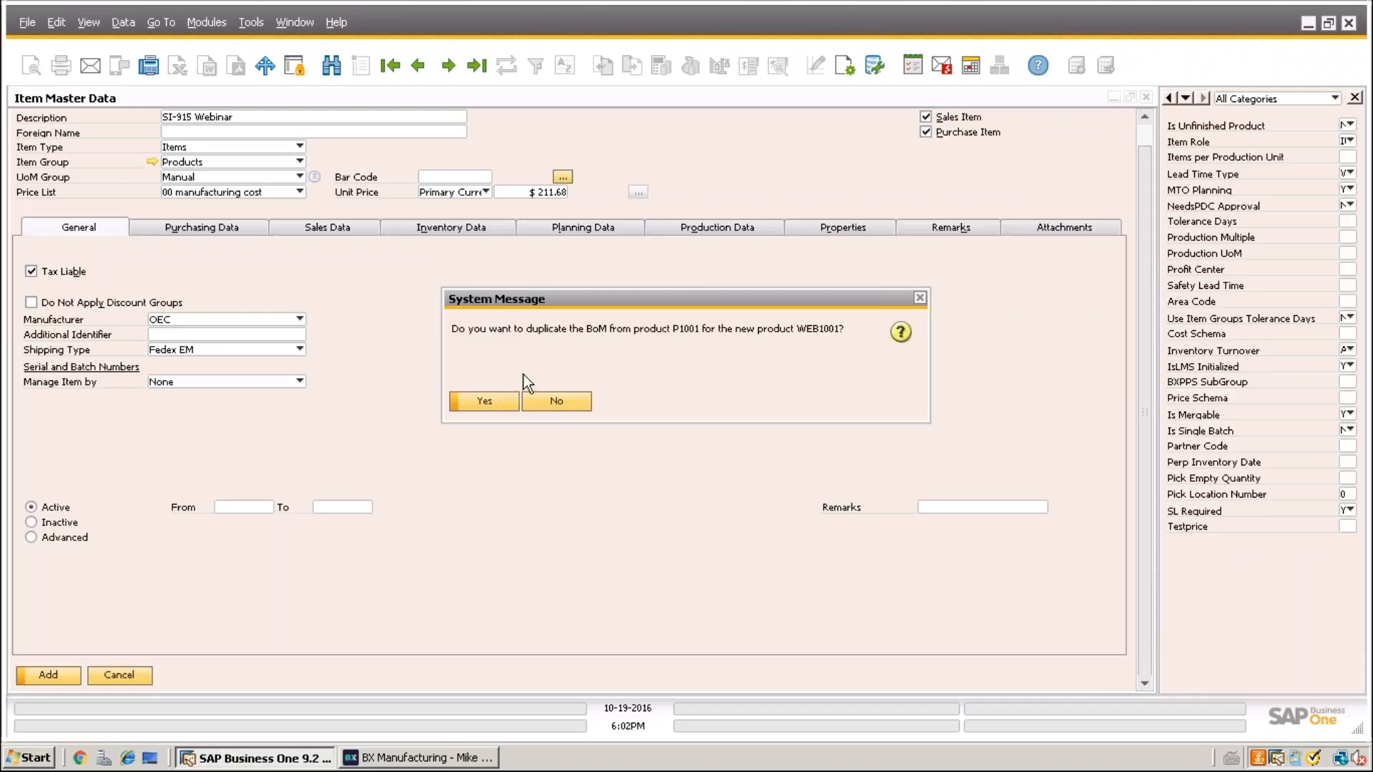
left_click(484, 401)
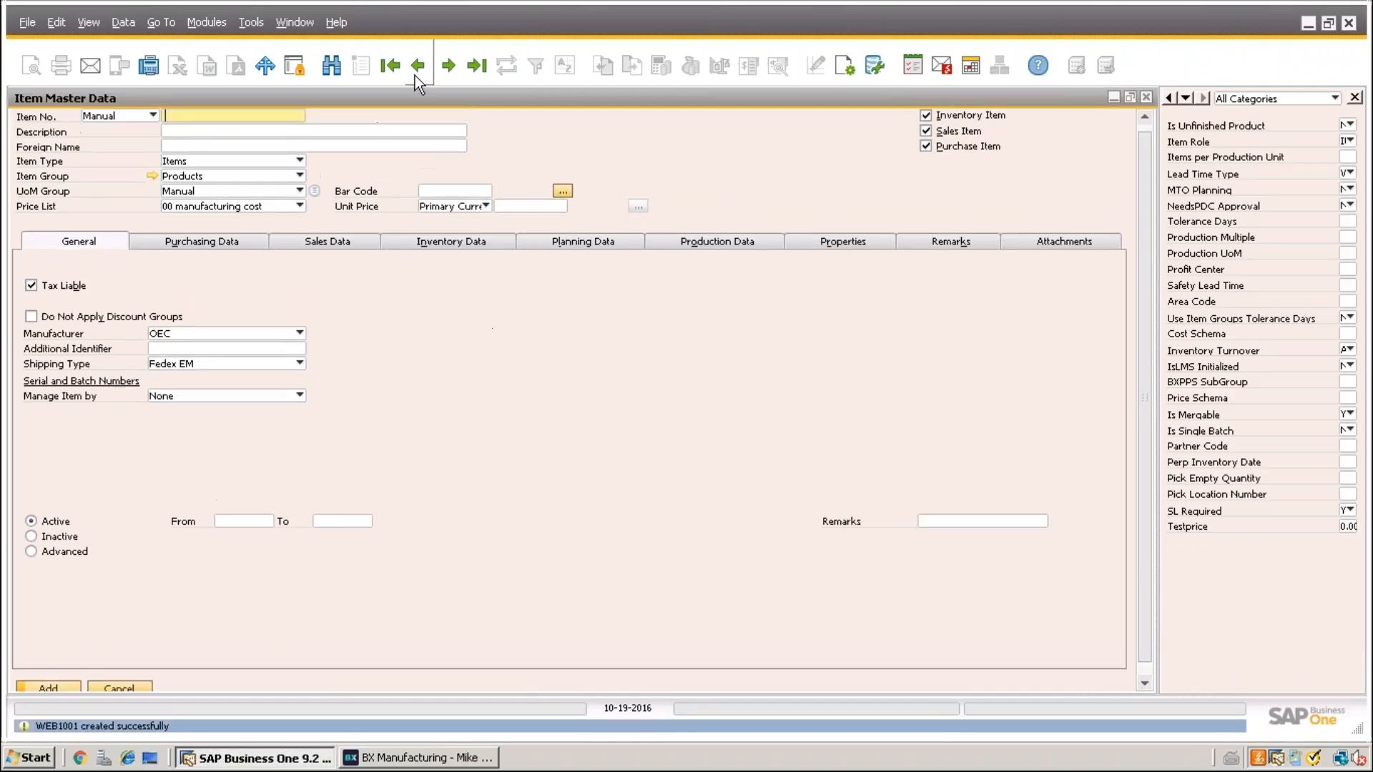
Step: Find item WEB1001, examine its duplicated bill of materials, and close the bill of materials and the item master data
left_click(342, 68)
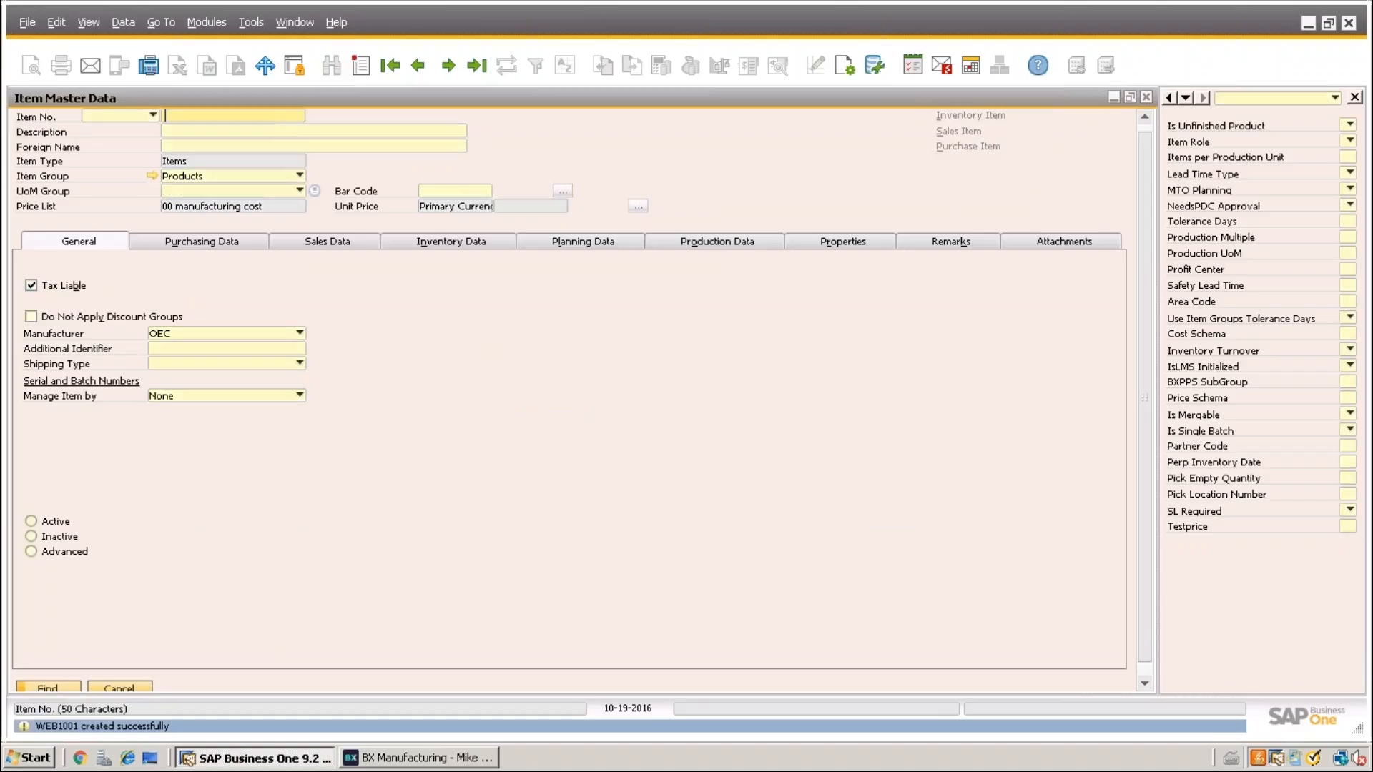
type("WEB1001")
key("Return")
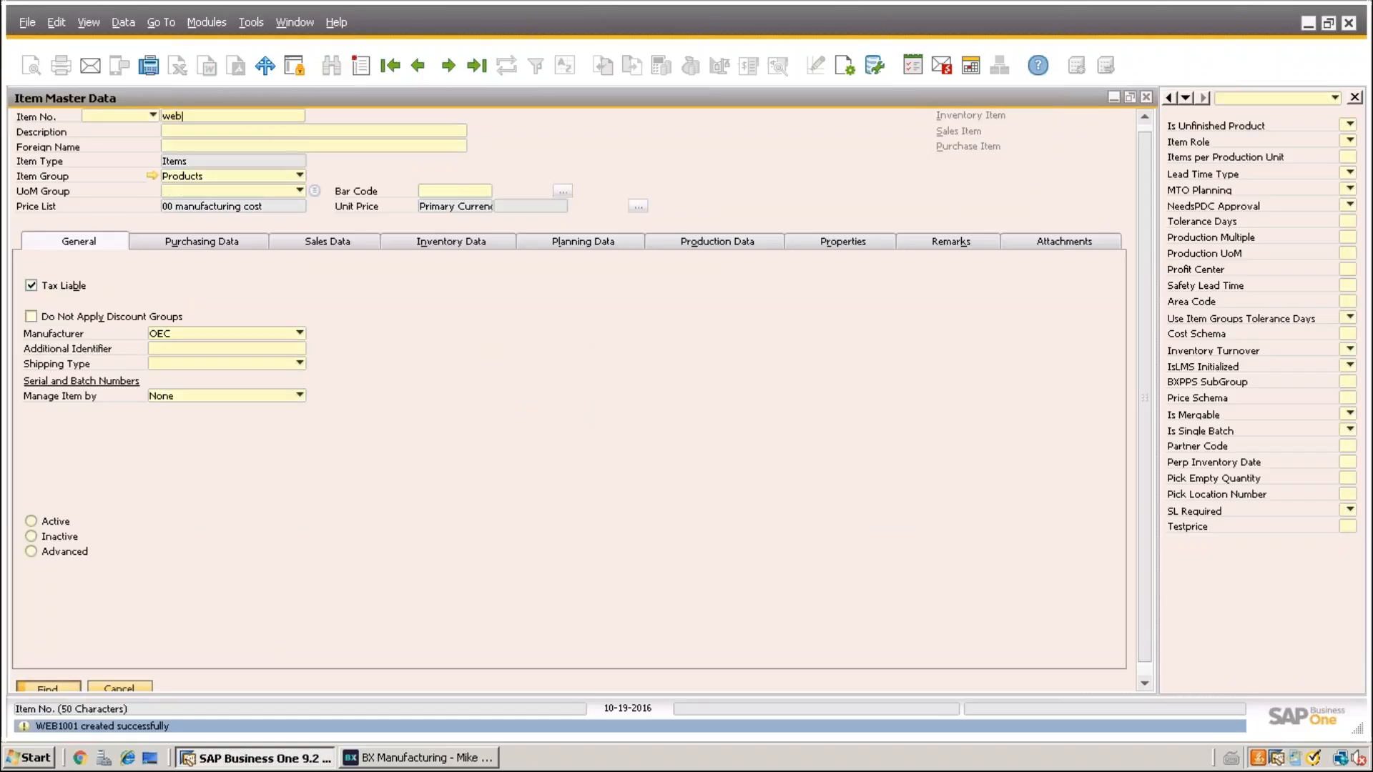
right_click(449, 303)
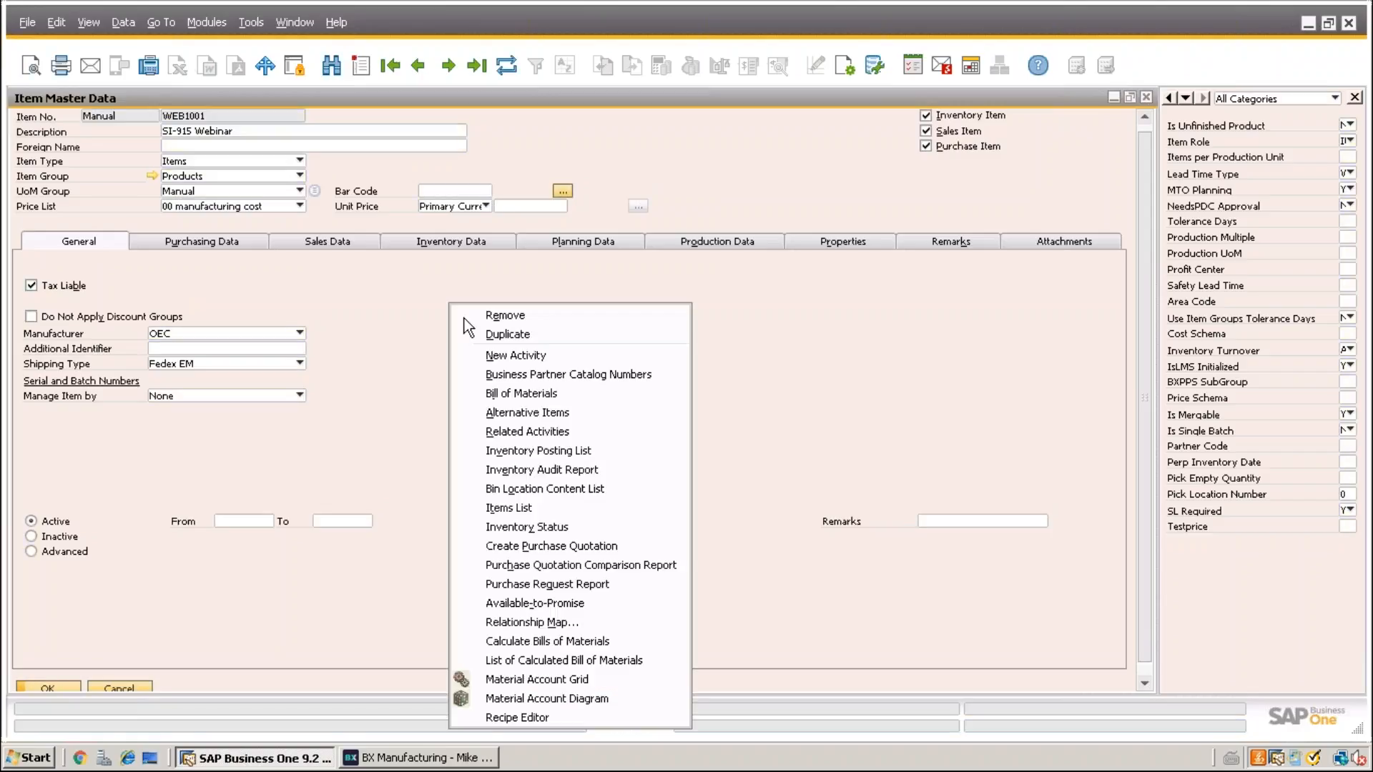
left_click(509, 394)
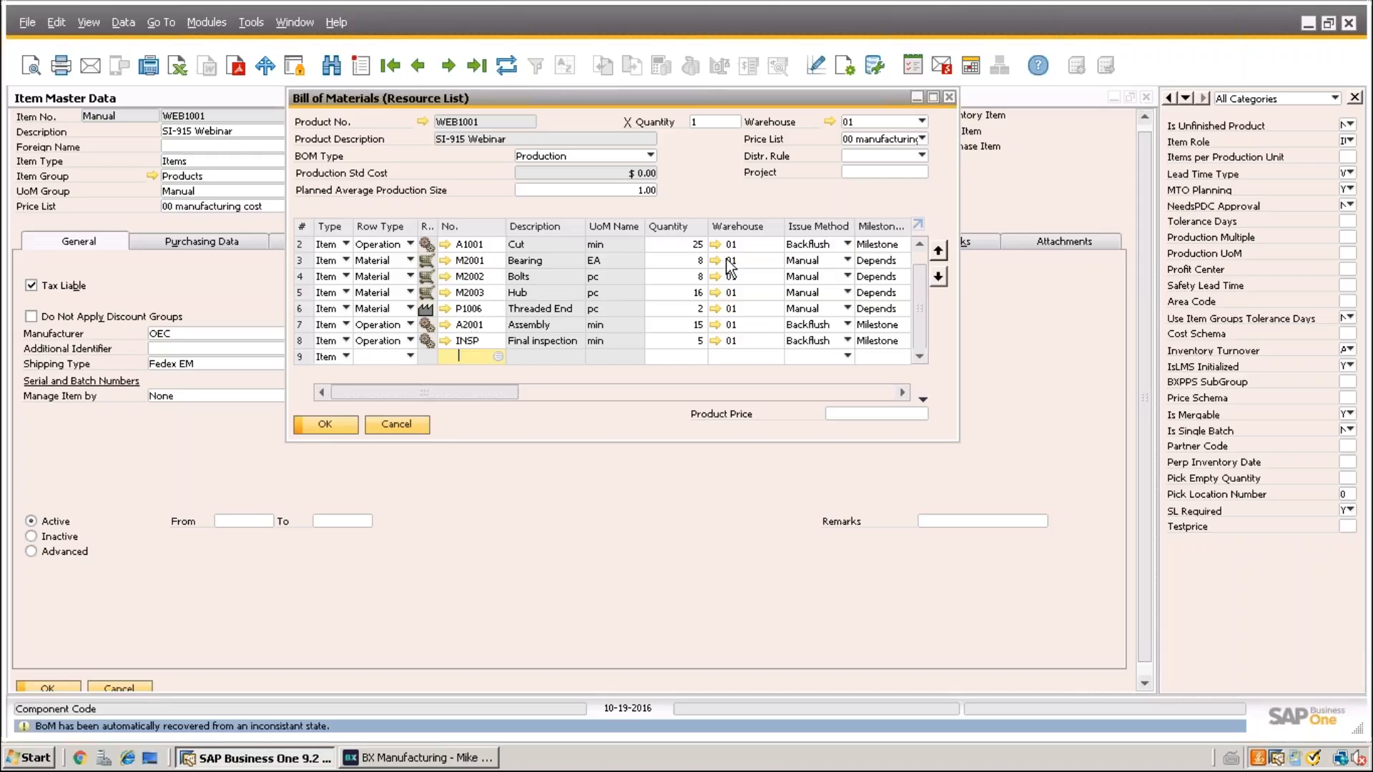
left_click(949, 97)
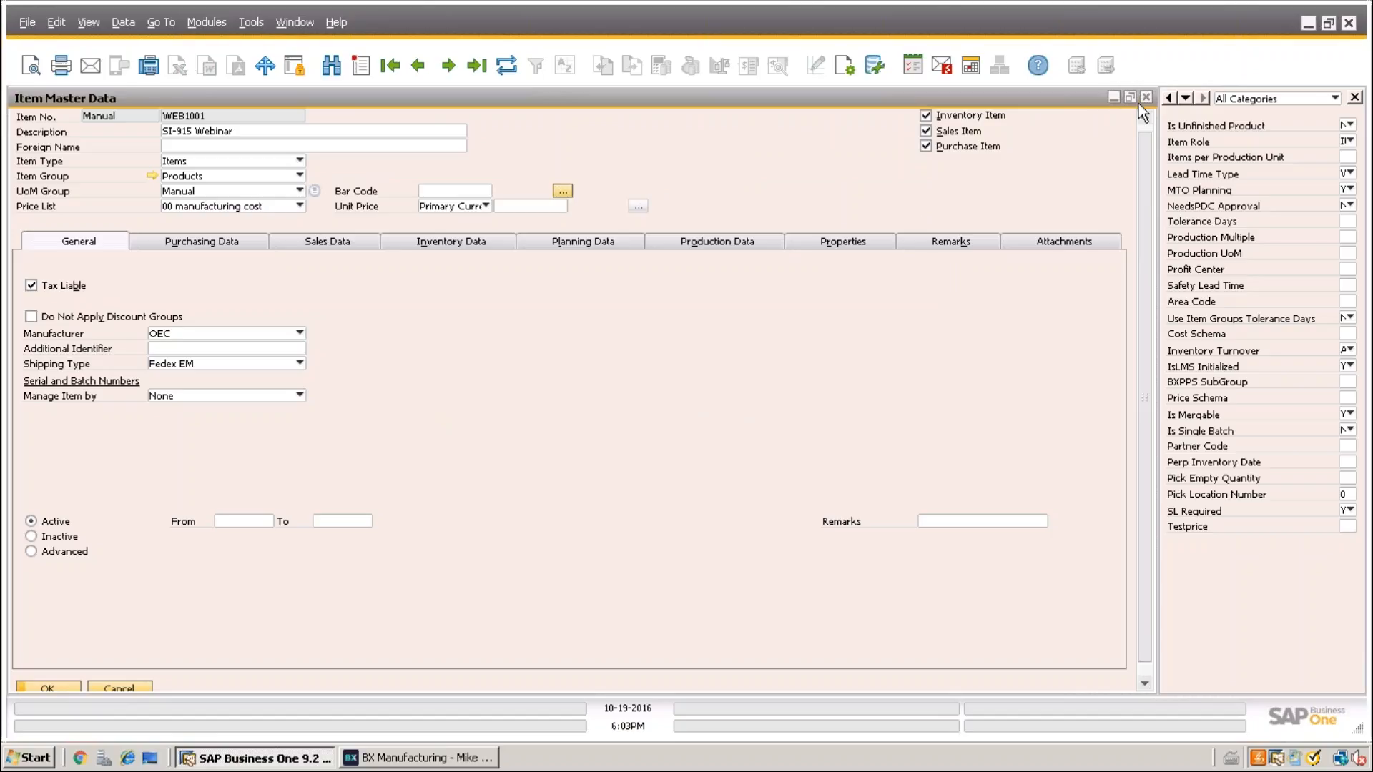
left_click(1144, 98)
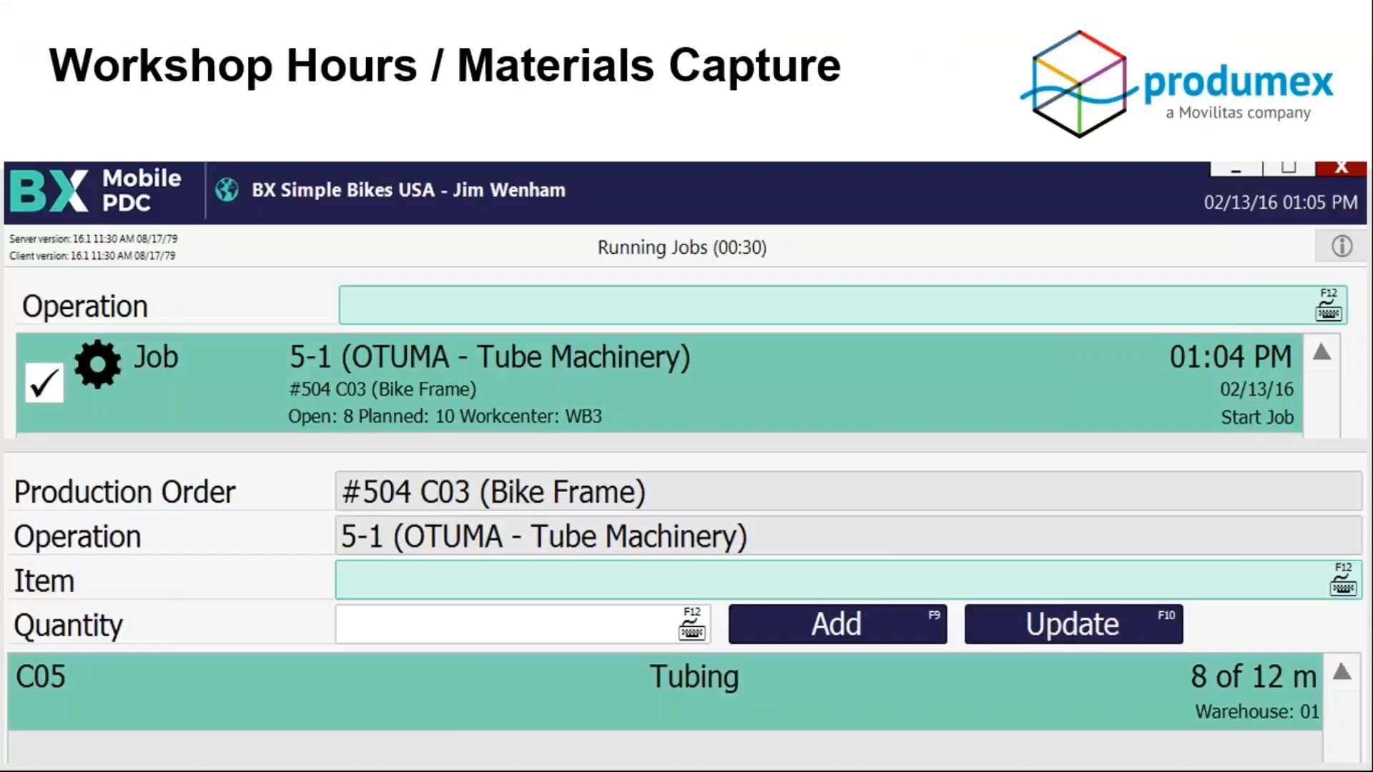
left_click(915, 505)
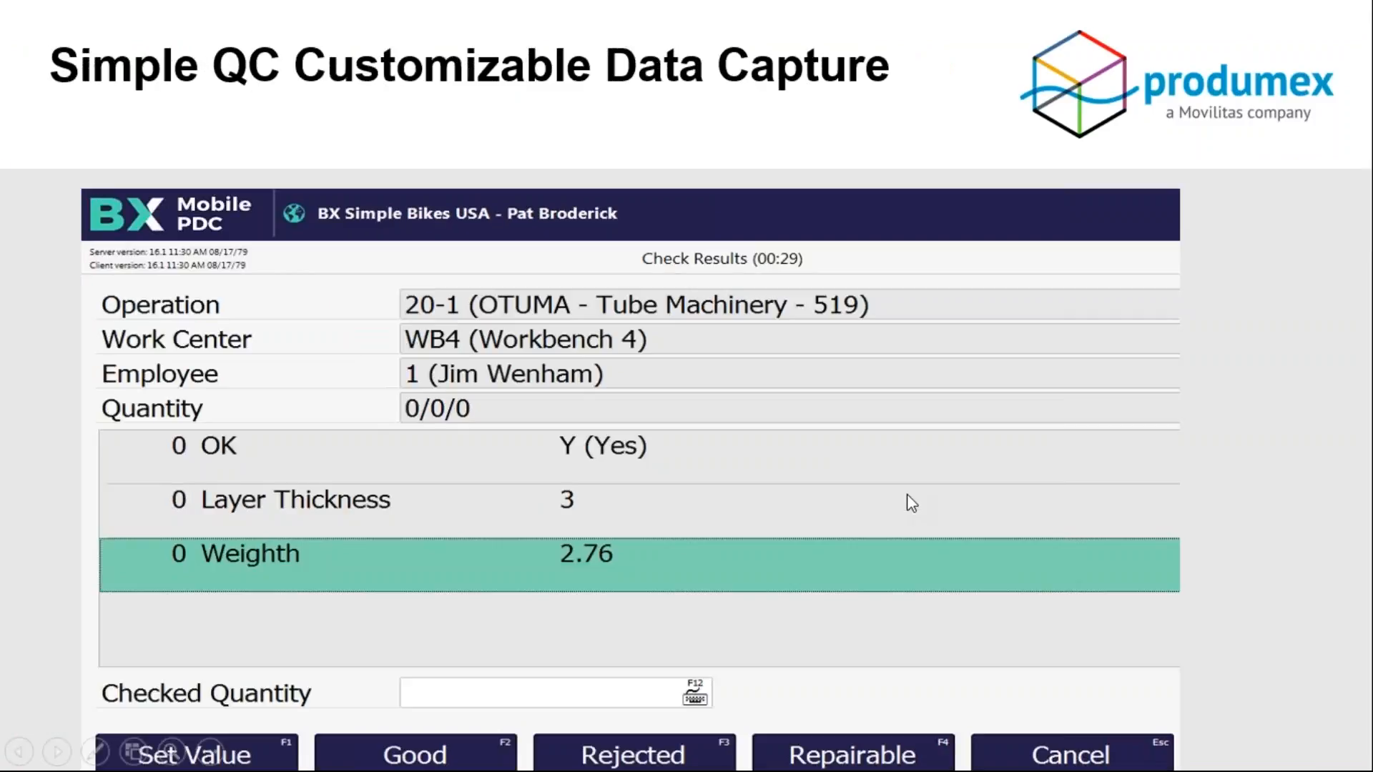